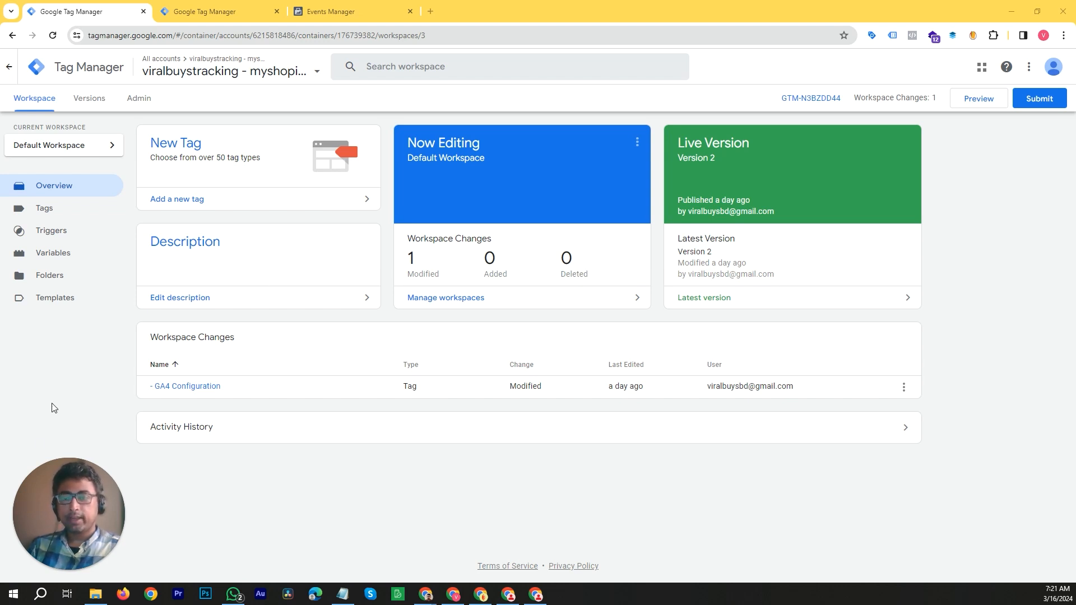
Review the container's existing tags and the PageView event activity of the "viralbuystracking - shopify" dataset in Events Manager
{"action": "left_click", "coordinate": [49, 209]}
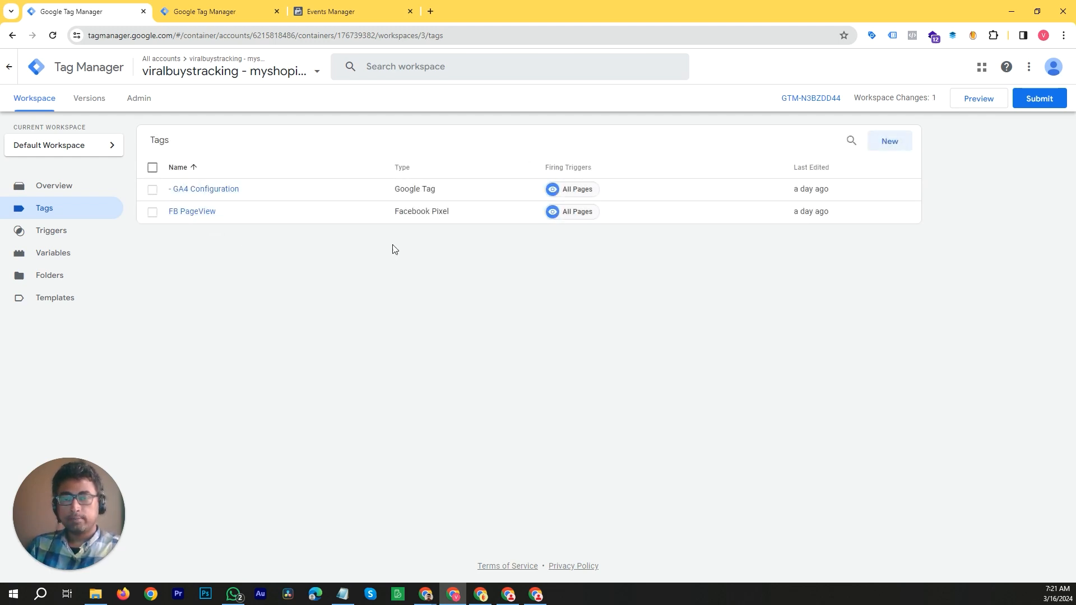
{"action": "left_click", "coordinate": [366, 8]}
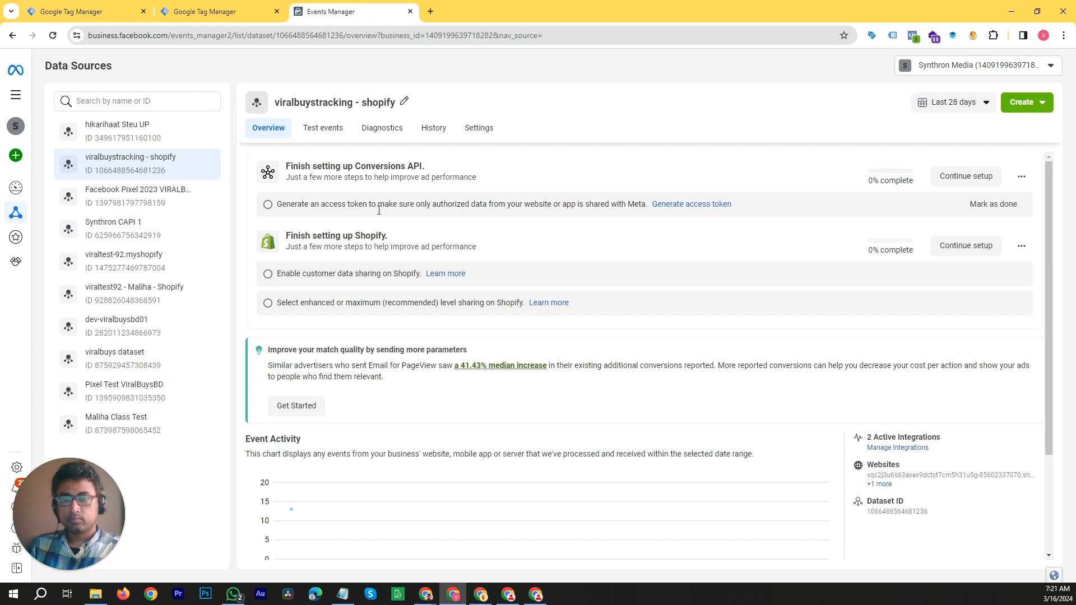
{"action": "scroll", "coordinate": [378, 210], "scroll_direction": "down", "scroll_amount": 3}
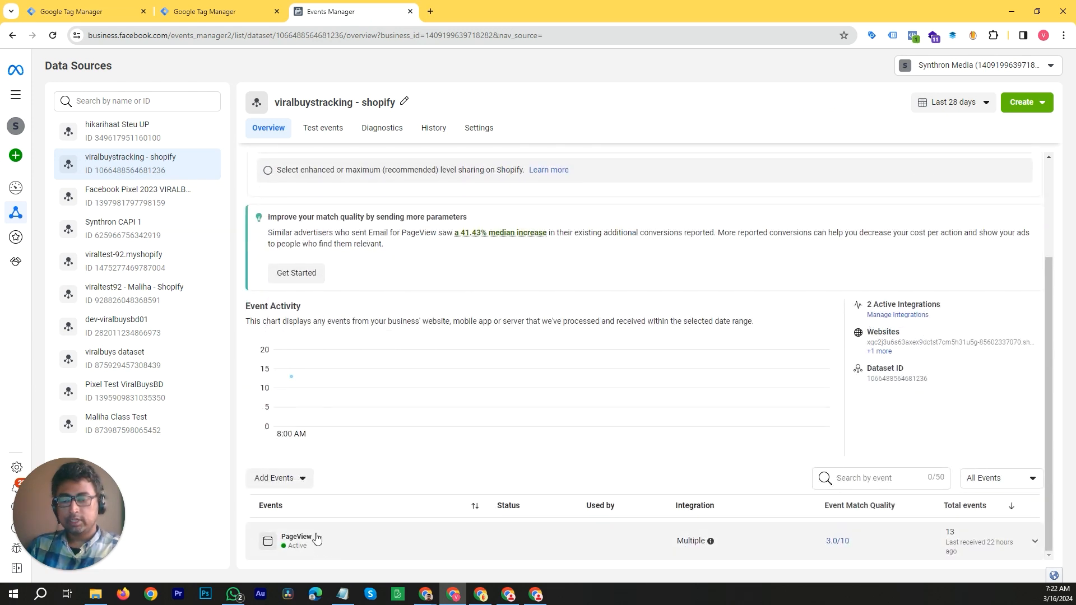
{"action": "left_click", "coordinate": [72, 10]}
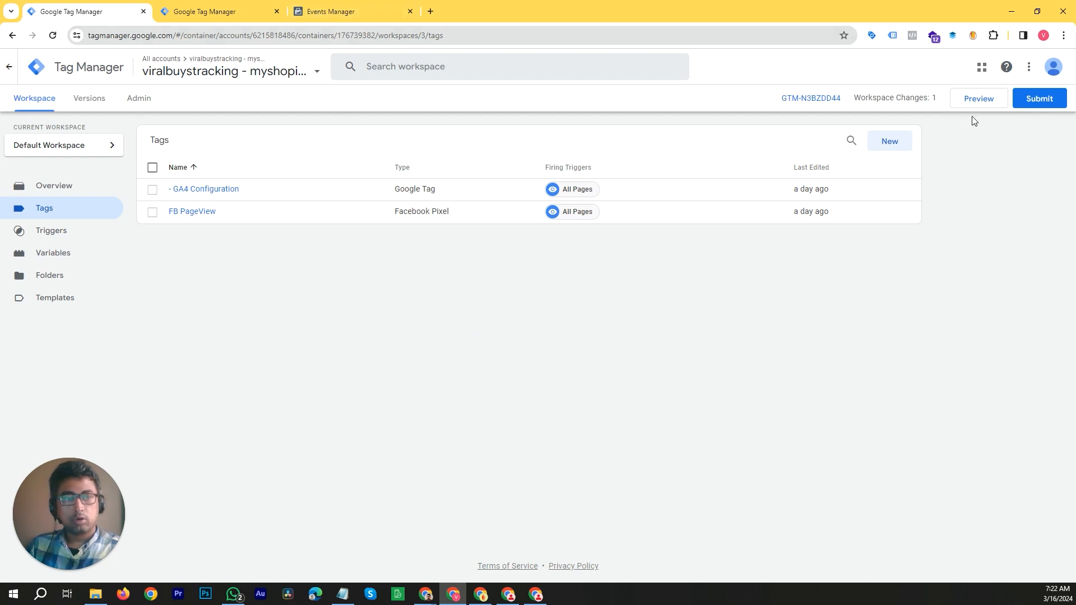
{"action": "left_click", "coordinate": [977, 100]}
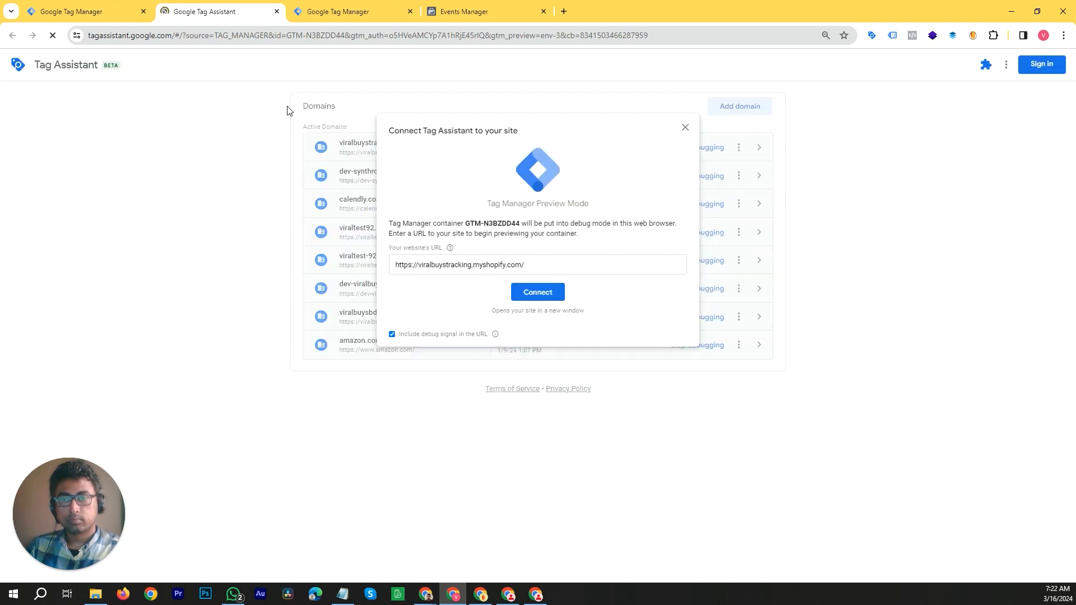
{"action": "left_click", "coordinate": [548, 293]}
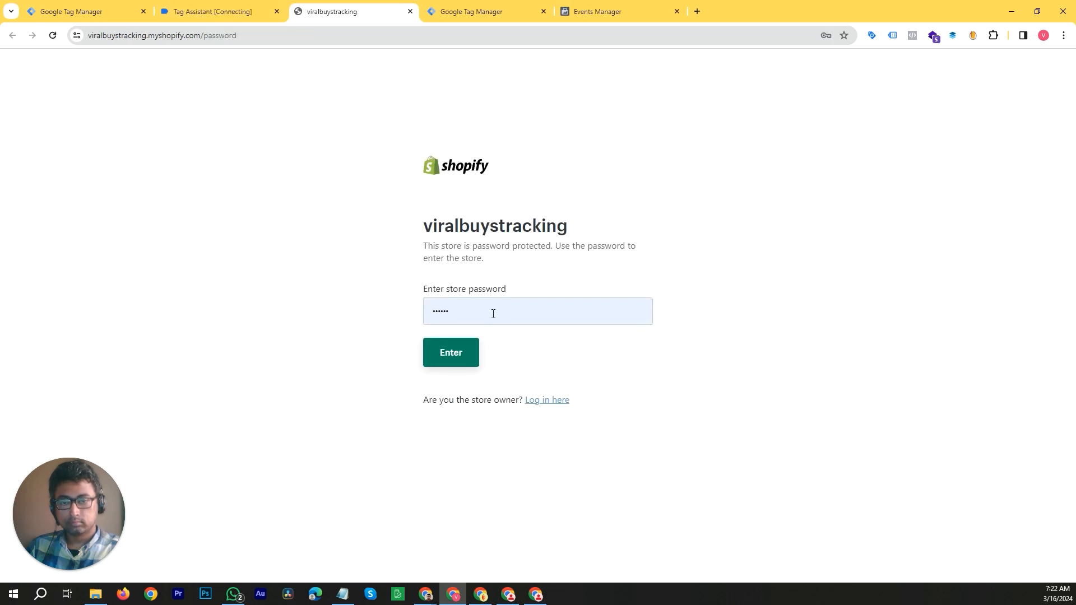
{"action": "left_click", "coordinate": [456, 362]}
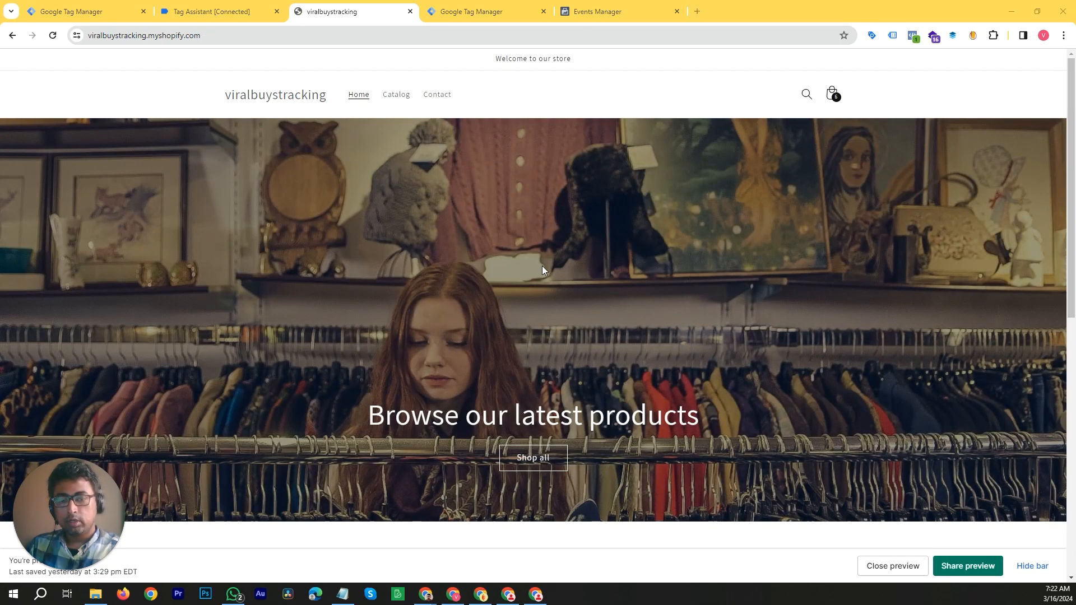
Open the Black Leather Bag from the featured products and examine its name and price
{"action": "scroll", "coordinate": [542, 270], "scroll_direction": "down", "scroll_amount": 8}
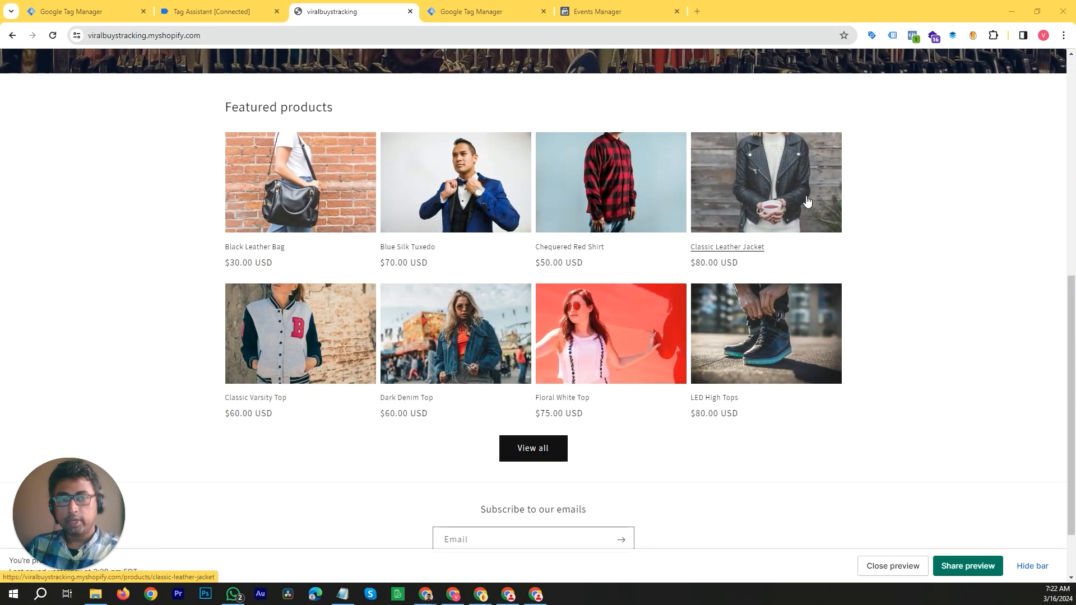
{"action": "left_click", "coordinate": [319, 210]}
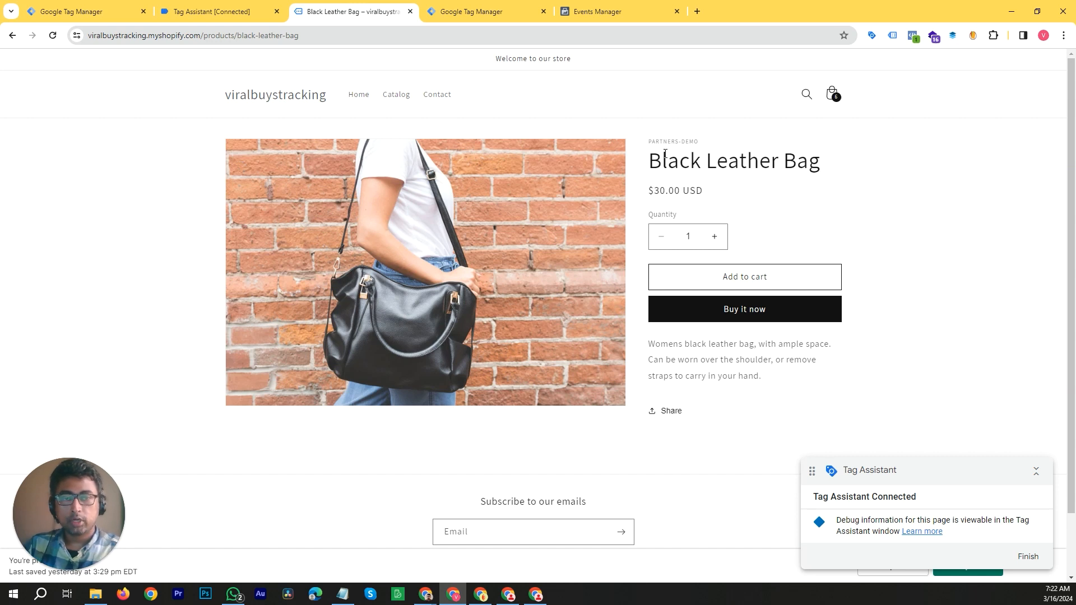
{"action": "left_click_drag", "start_coordinate": [644, 172], "coordinate": [872, 159]}
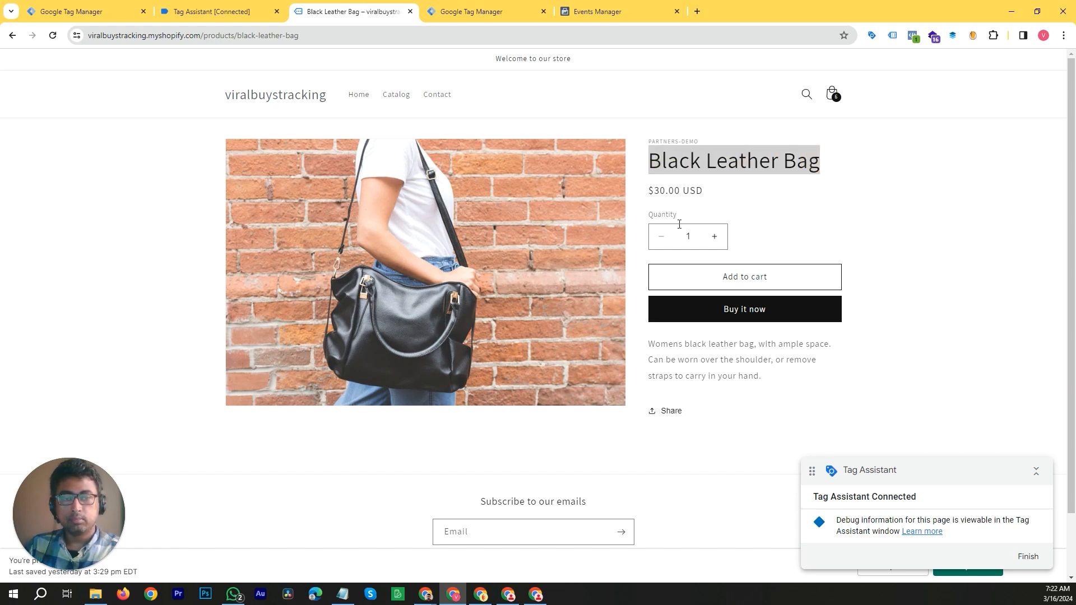
{"action": "left_click_drag", "start_coordinate": [655, 192], "coordinate": [731, 199]}
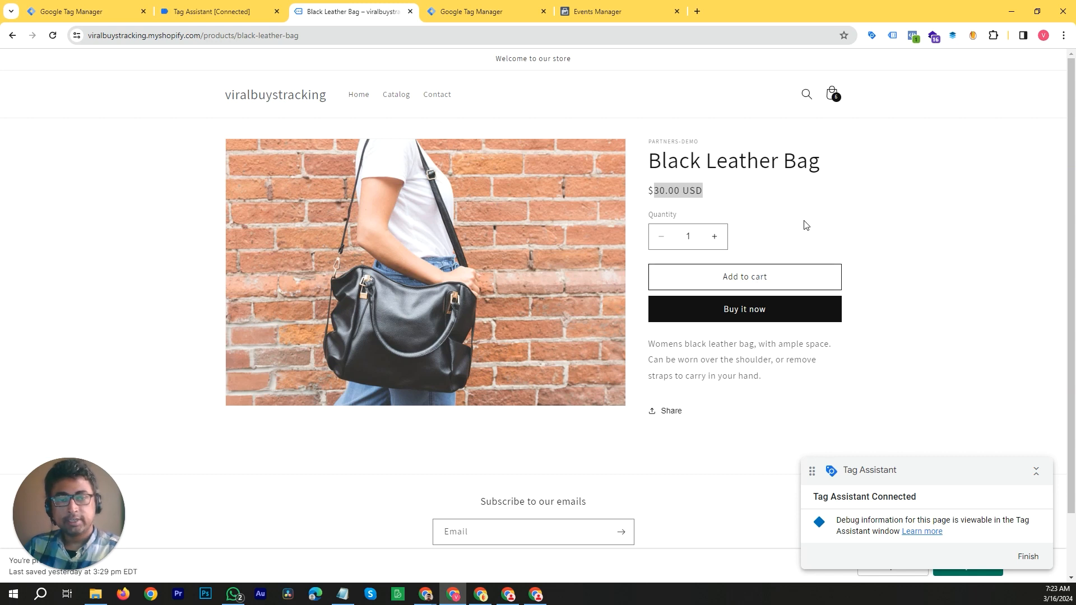
{"action": "left_click", "coordinate": [818, 212]}
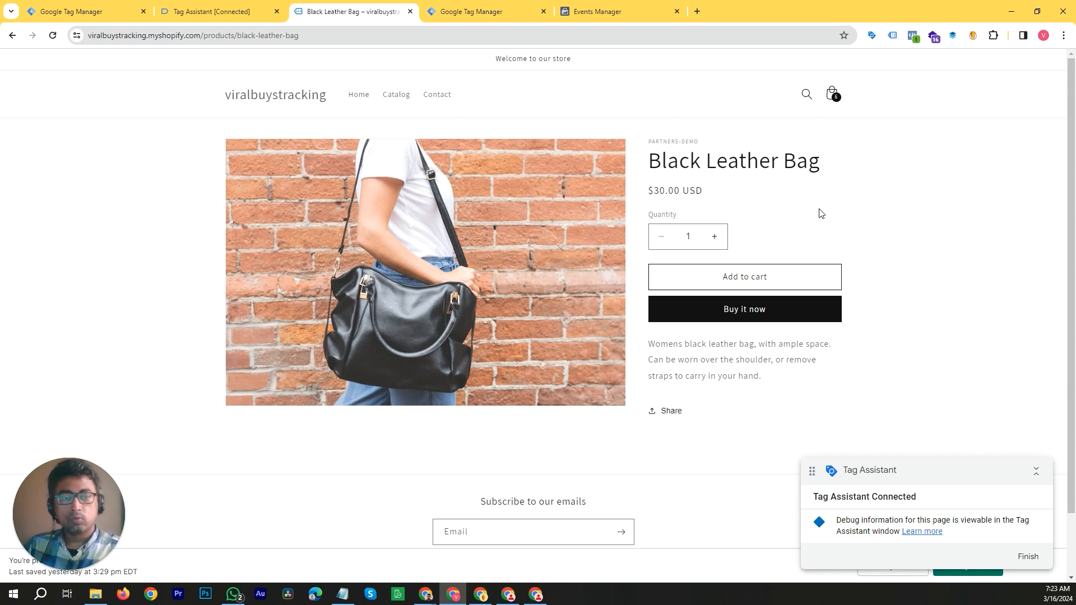
Set the Black Leather Bag's quantity to 3 and add it to the cart
{"action": "left_click", "coordinate": [713, 238]}
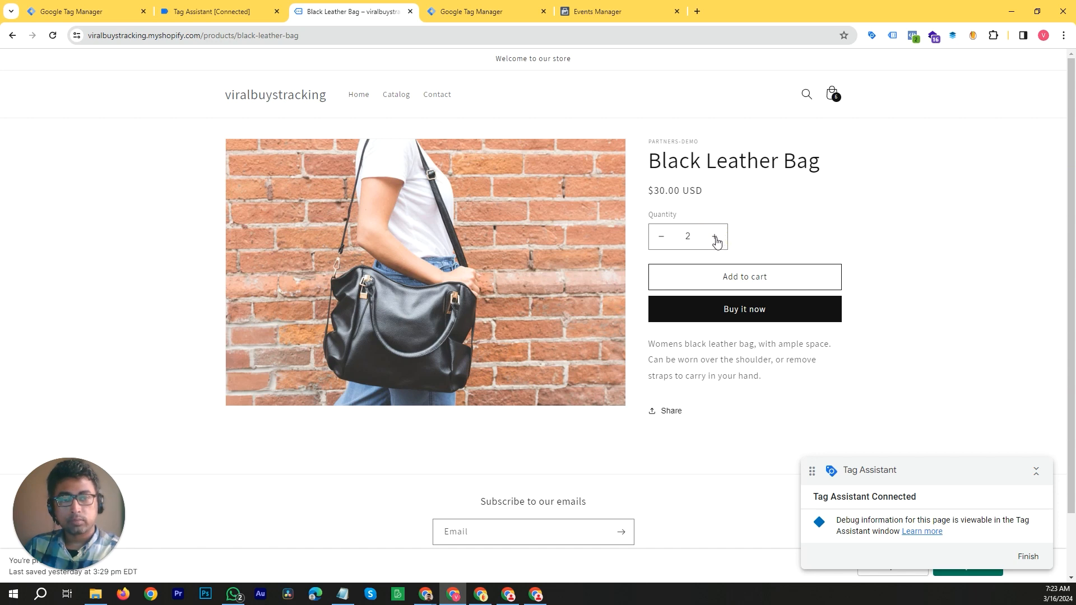
{"action": "left_click", "coordinate": [714, 237]}
{"action": "left_click", "coordinate": [745, 280]}
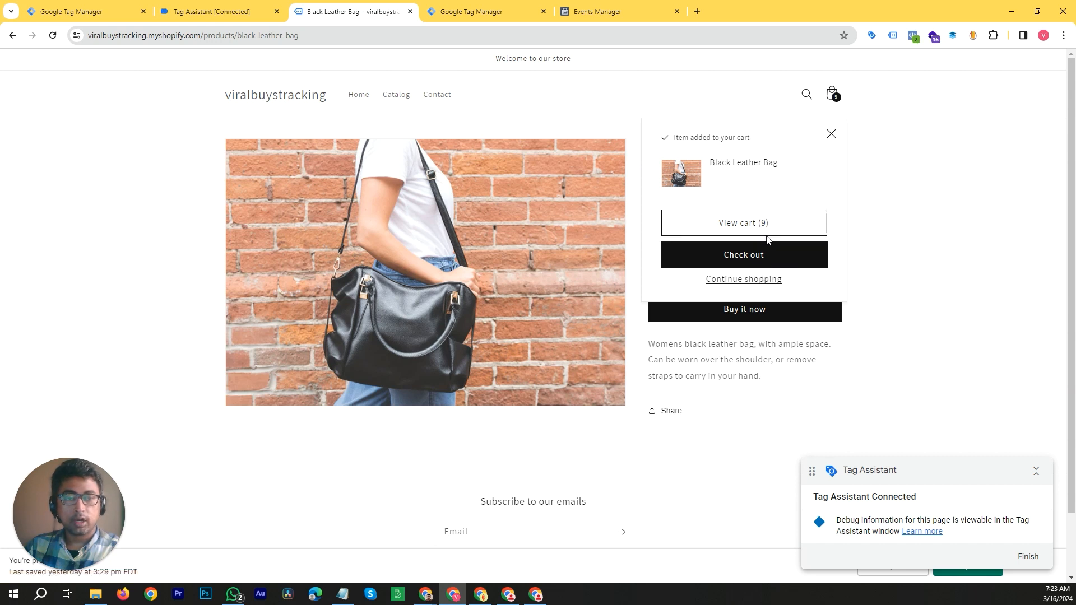
Empty the shopping cart completely in a separate tab and close that cart page
{"action": "right_click", "coordinate": [767, 227]}
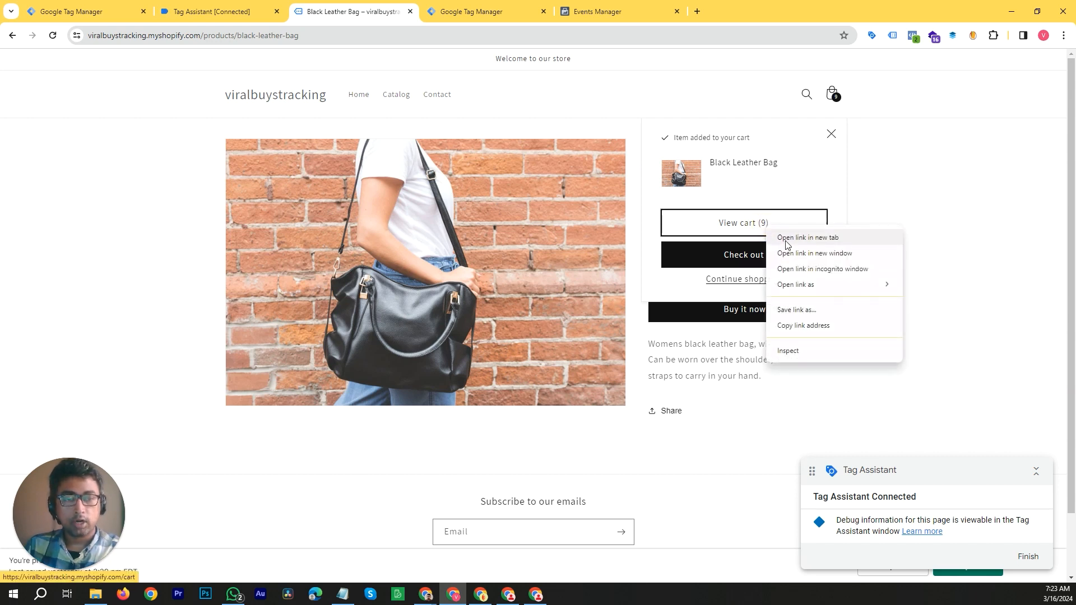
{"action": "left_click", "coordinate": [785, 237]}
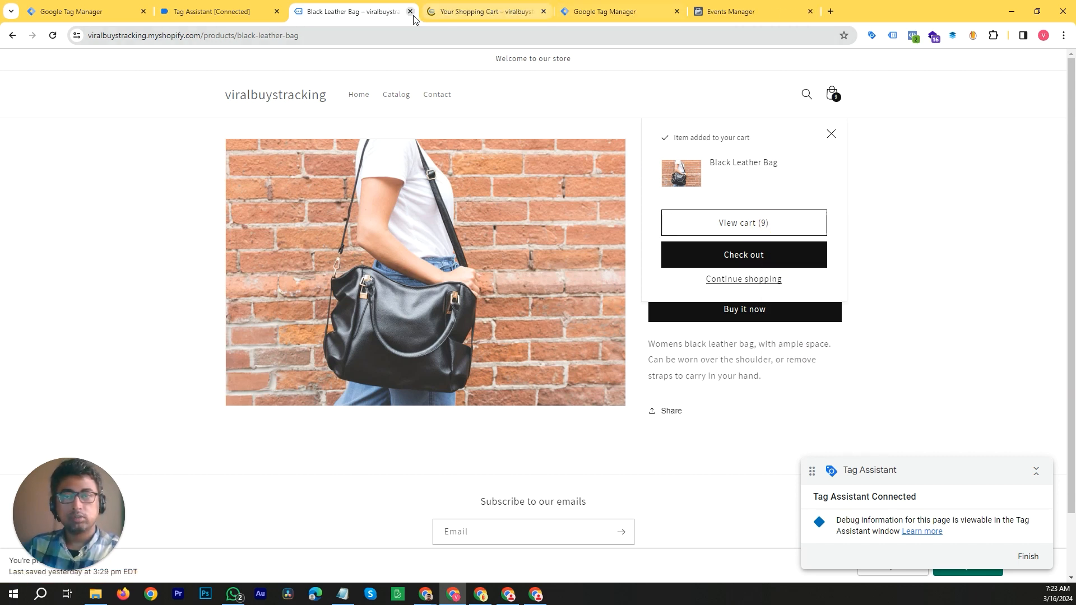
{"action": "left_click", "coordinate": [436, 11]}
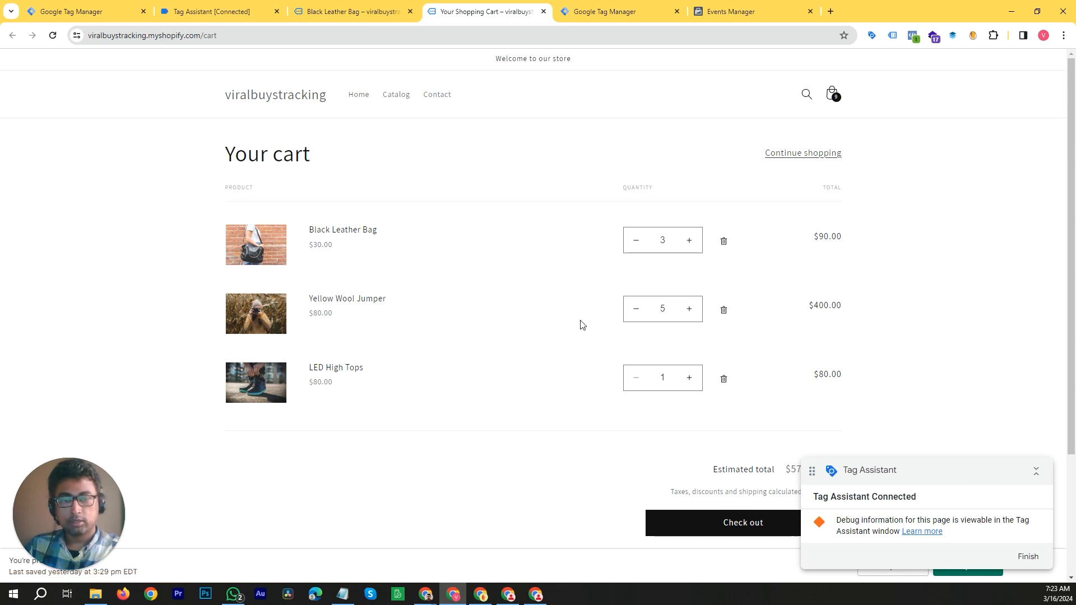
{"action": "left_click", "coordinate": [723, 310]}
{"action": "left_click", "coordinate": [724, 311]}
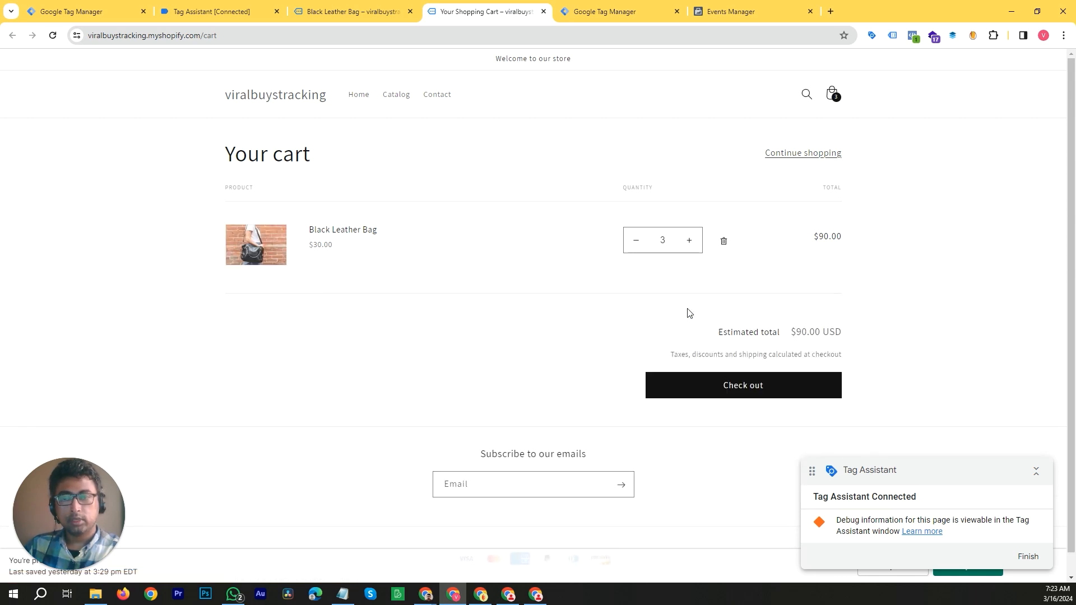
{"action": "left_click", "coordinate": [723, 245]}
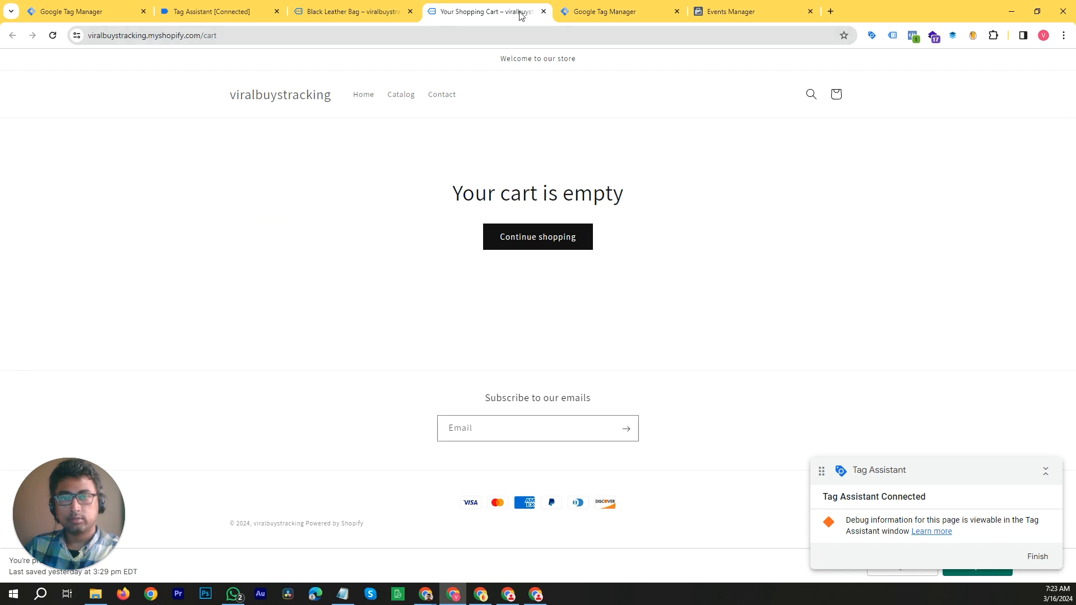
{"action": "left_click_drag", "start_coordinate": [470, 9], "coordinate": [452, 194]}
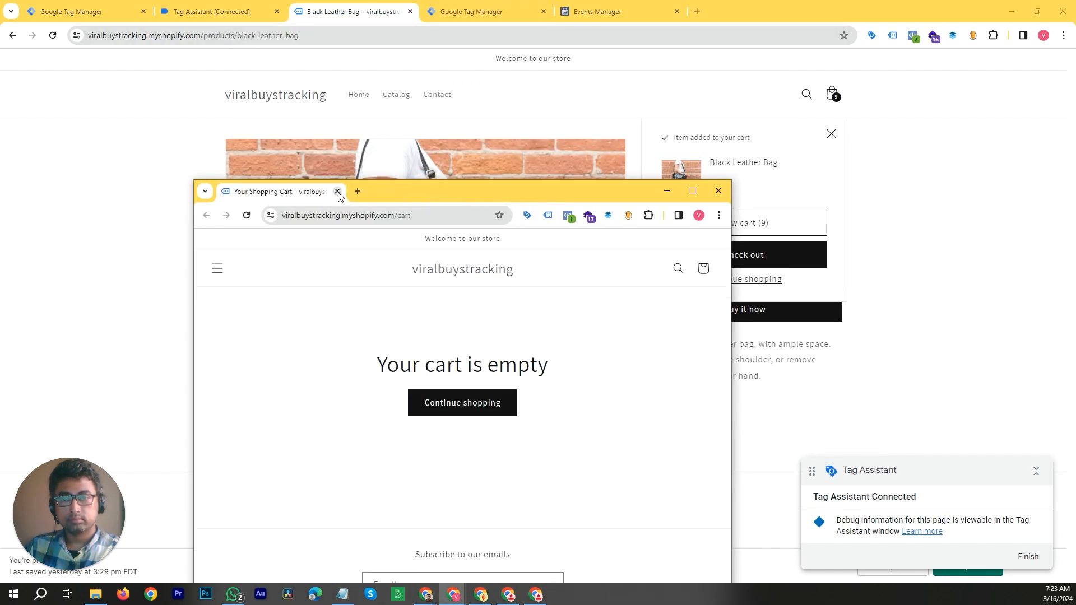
{"action": "left_click", "coordinate": [341, 32]}
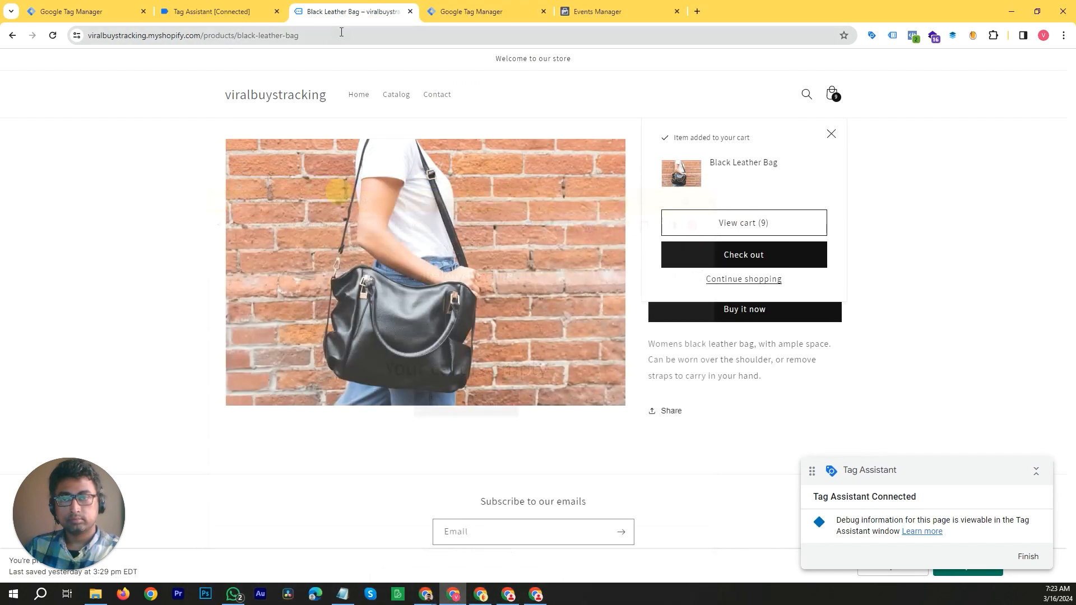
Reload the Black Leather Bag page, add one bag to the cart and proceed to checkout
{"action": "left_click", "coordinate": [829, 133]}
{"action": "left_click", "coordinate": [53, 35]}
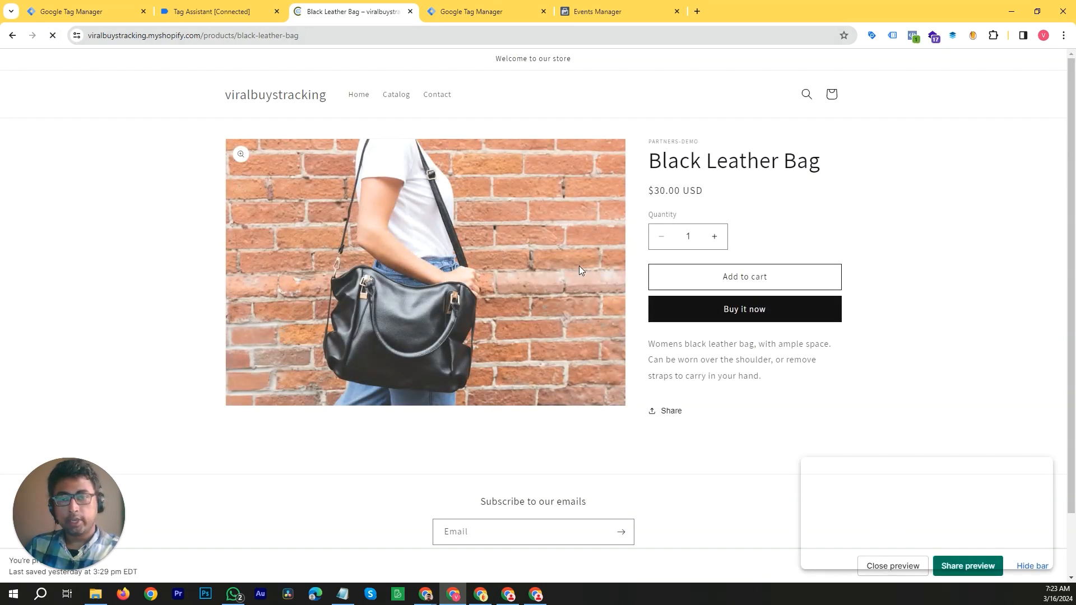
{"action": "left_click", "coordinate": [773, 283]}
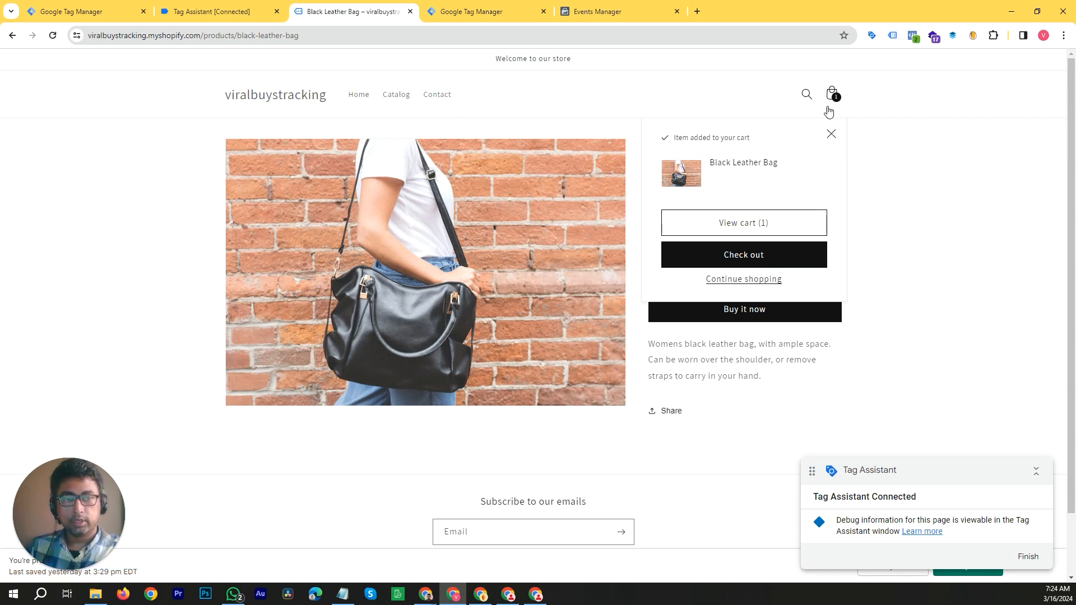
{"action": "left_click", "coordinate": [773, 263]}
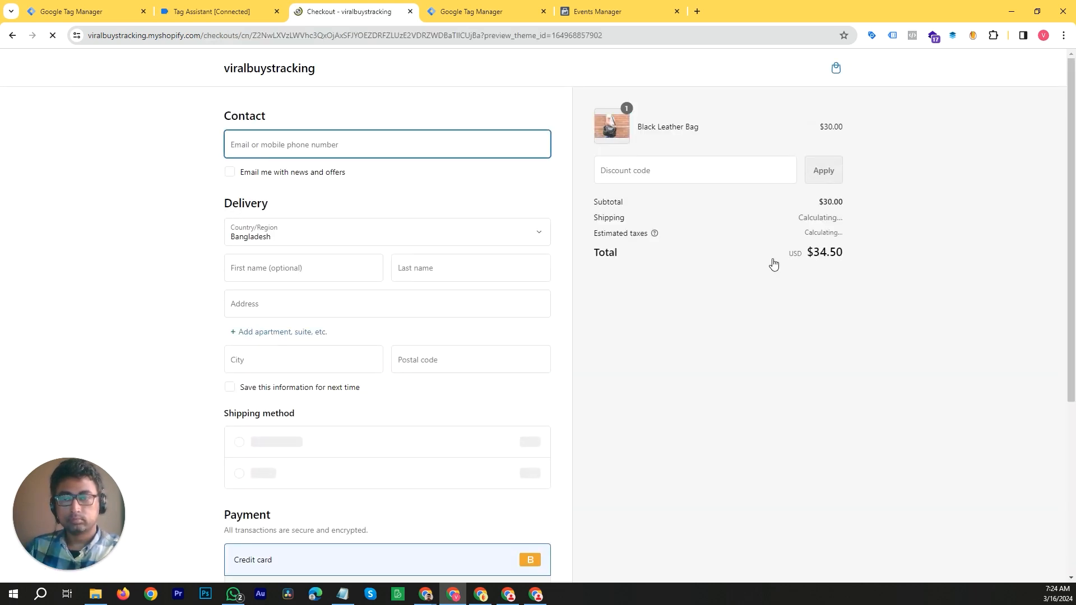
Check the dataset's event activity in Events Manager and set the Black Leather Bag's quantity in the cart to 2
{"action": "left_click", "coordinate": [836, 73]}
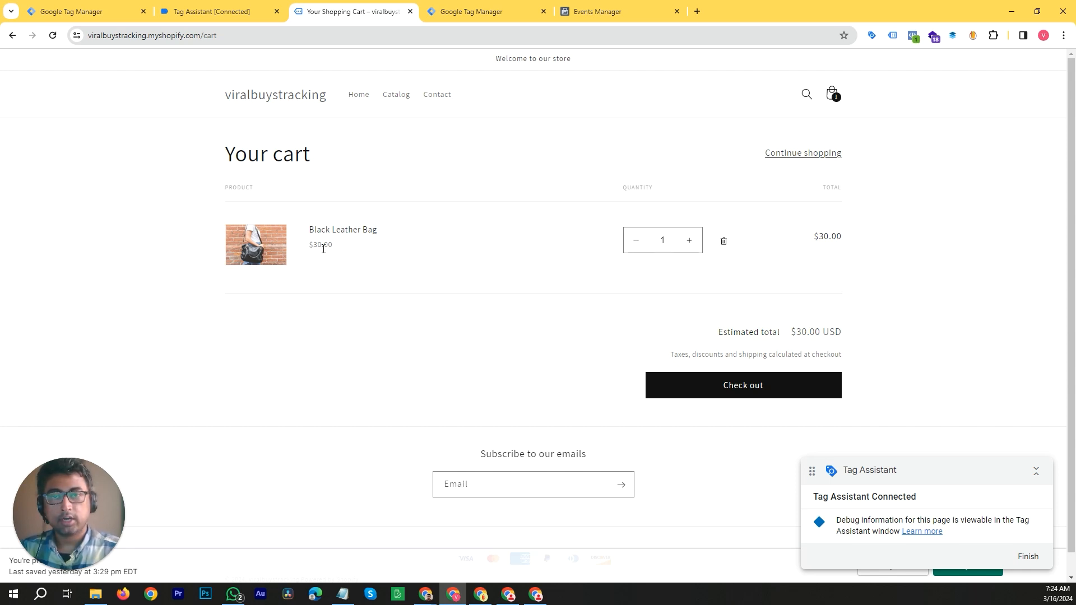
{"action": "left_click", "coordinate": [622, 9]}
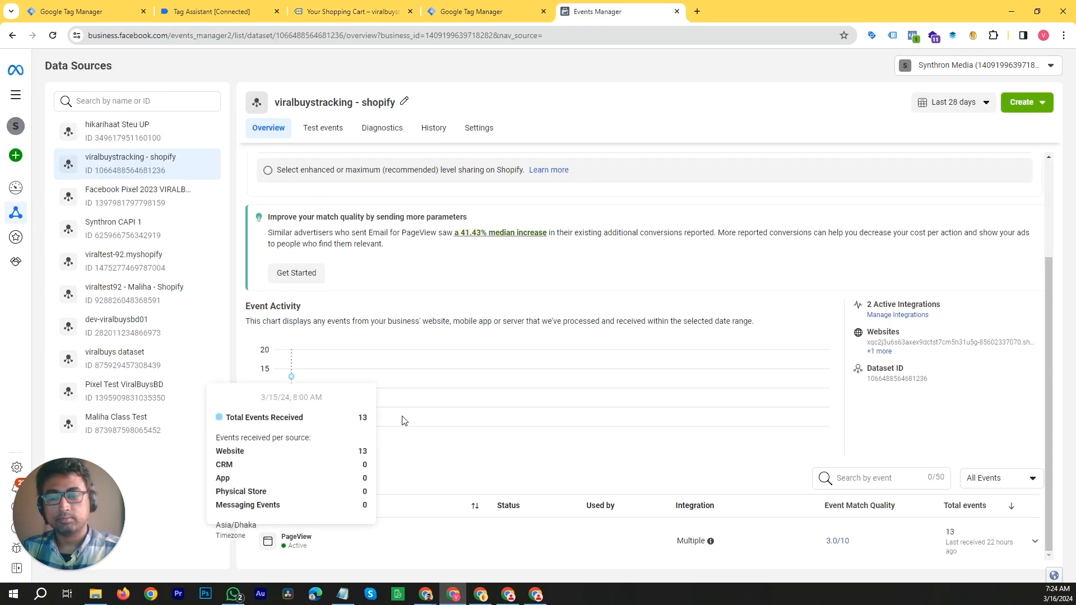
{"action": "left_click", "coordinate": [356, 7]}
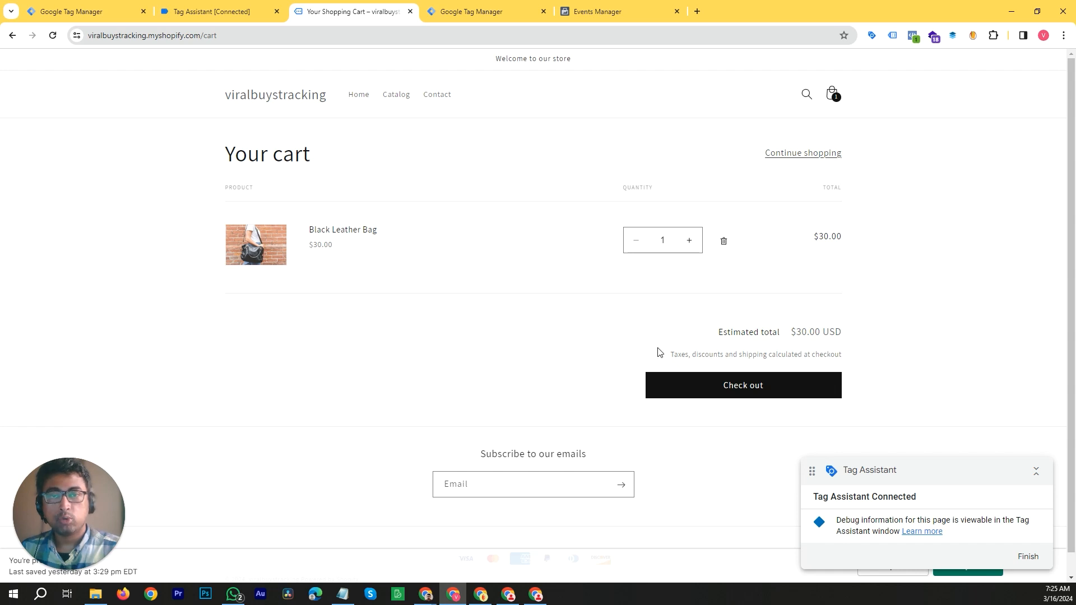
{"action": "left_click", "coordinate": [691, 245]}
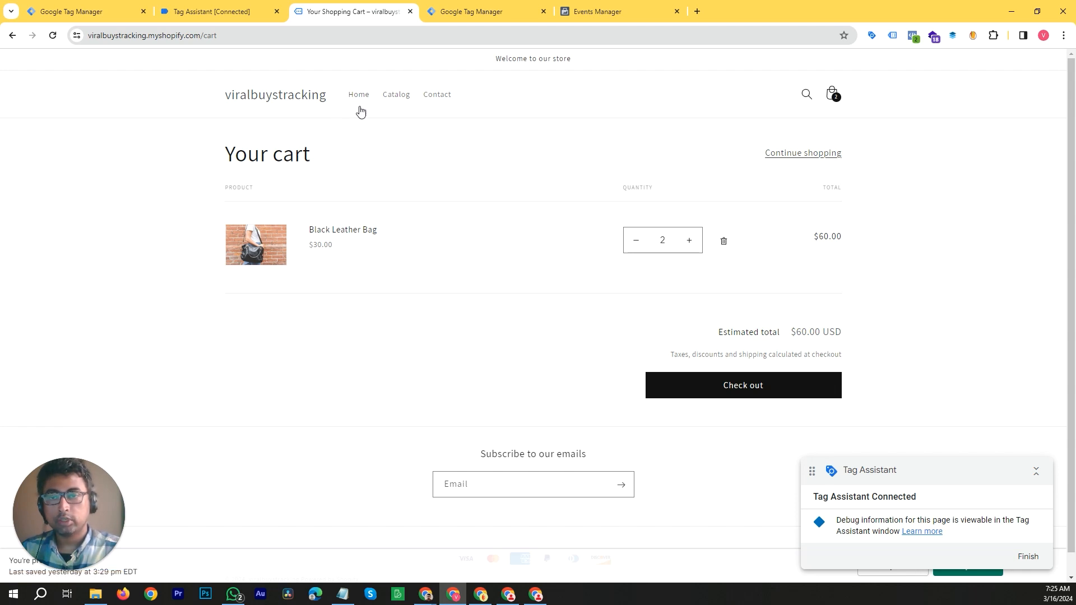
View the Blue Silk Tuxedo product page from the store catalog and return to the cart
{"action": "left_click", "coordinate": [404, 100]}
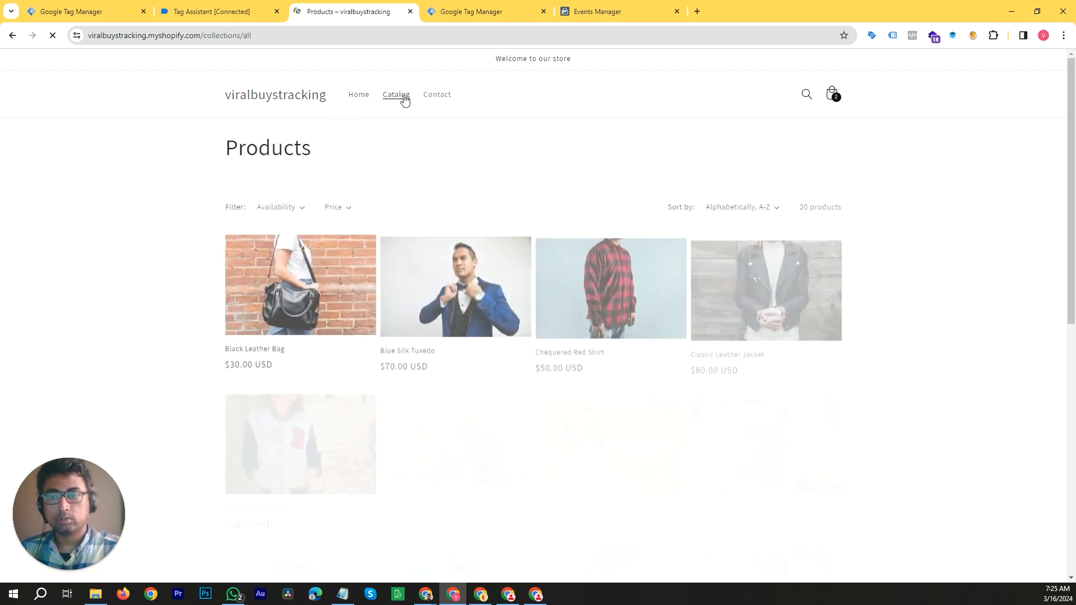
{"action": "left_click", "coordinate": [477, 285]}
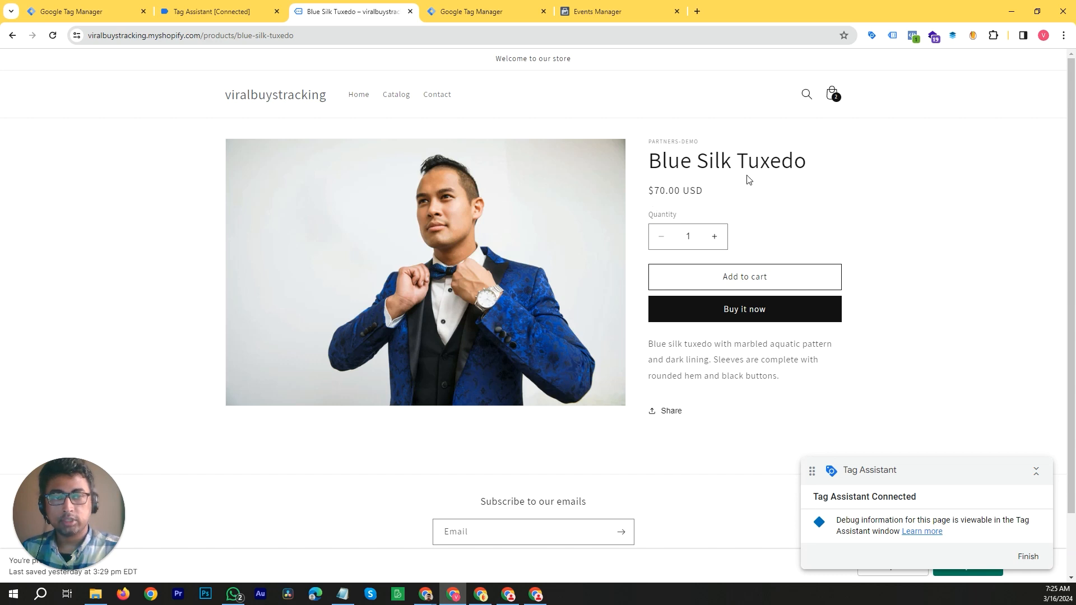
{"action": "left_click", "coordinate": [835, 95]}
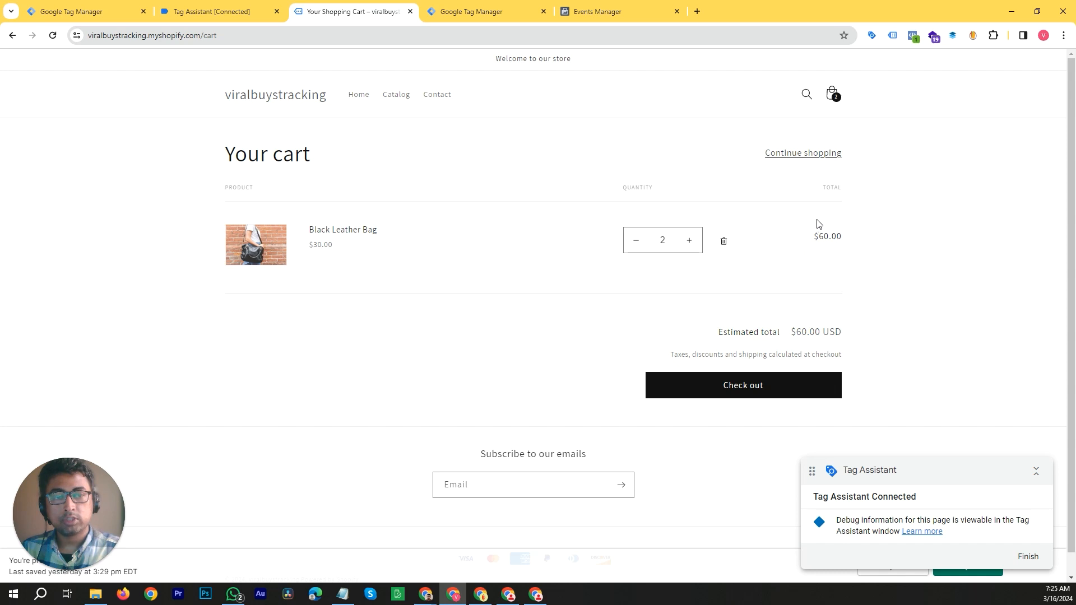
Add one Blue Silk Tuxedo from the catalog to the cart and view the cart
{"action": "left_click", "coordinate": [394, 98]}
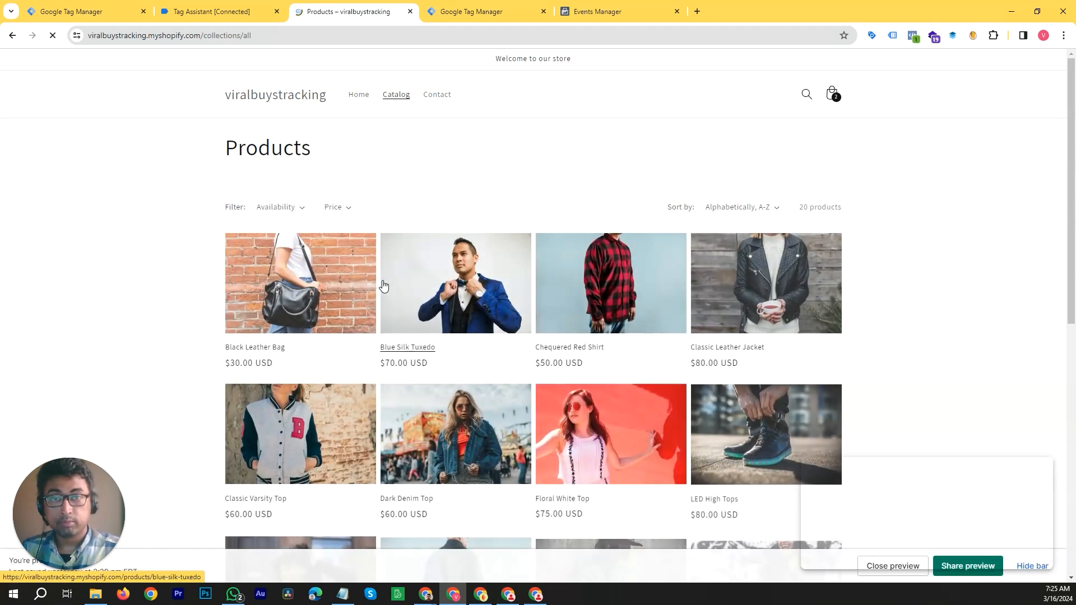
{"action": "left_click", "coordinate": [432, 295]}
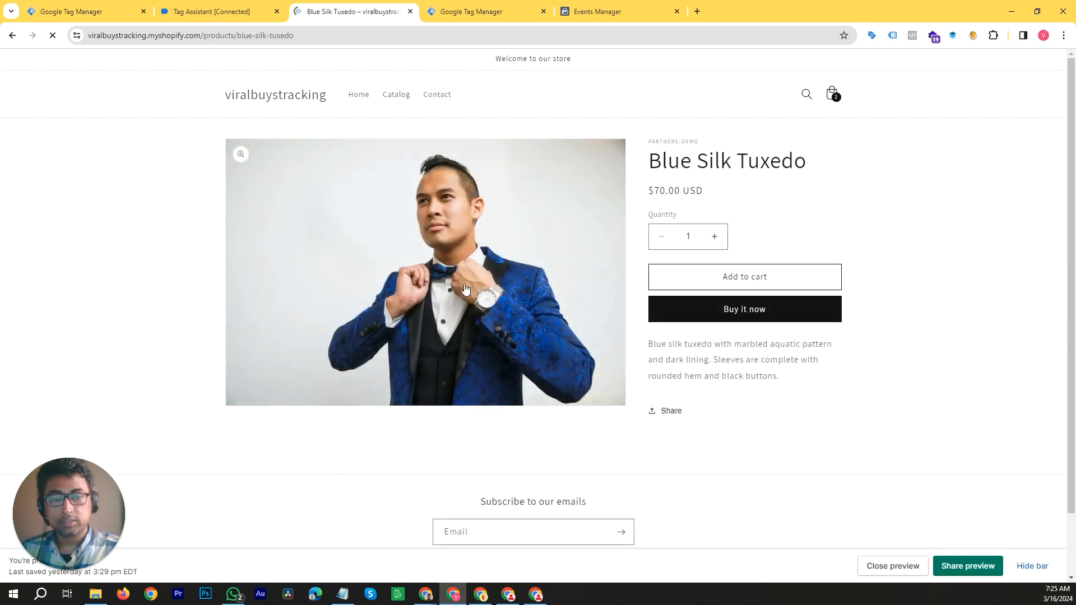
{"action": "left_click", "coordinate": [754, 285]}
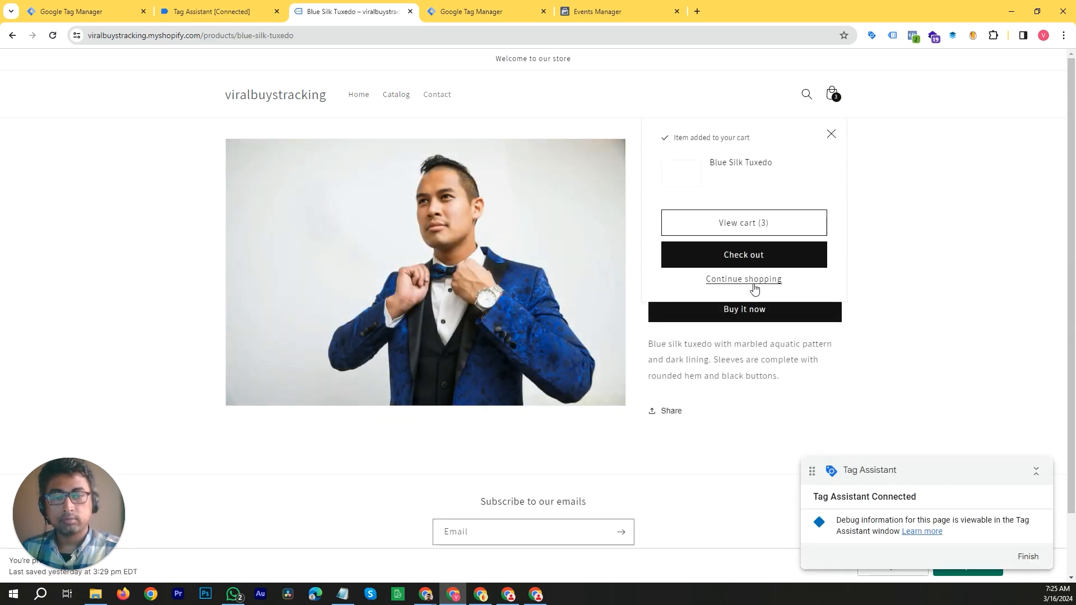
{"action": "left_click", "coordinate": [766, 224]}
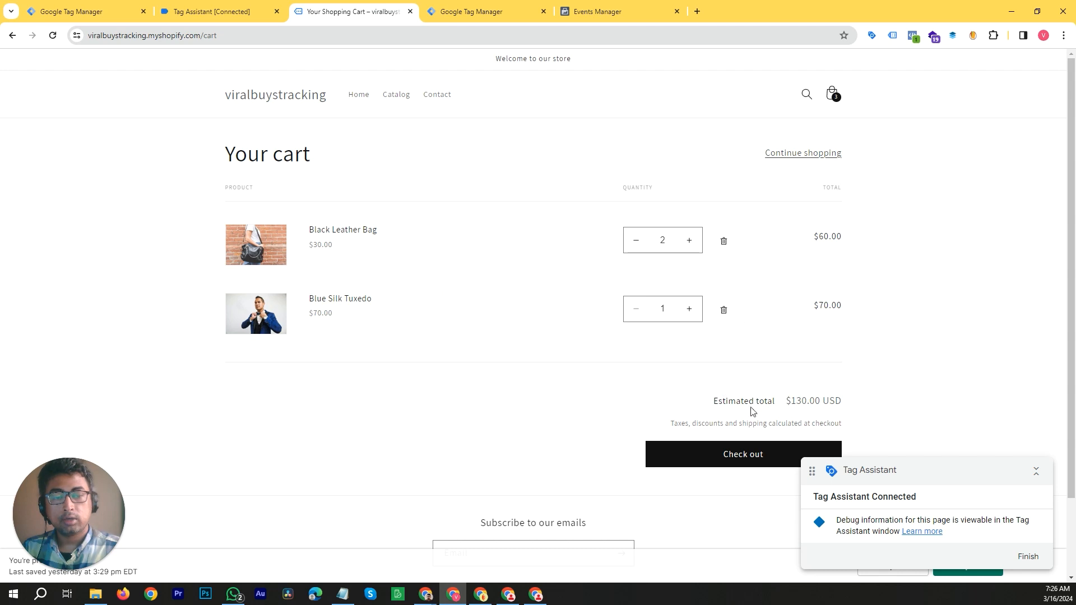
Review the products and totals in the cart and the dataset's event activity in Events Manager
{"action": "scroll", "coordinate": [748, 414], "scroll_direction": "down", "scroll_amount": 1}
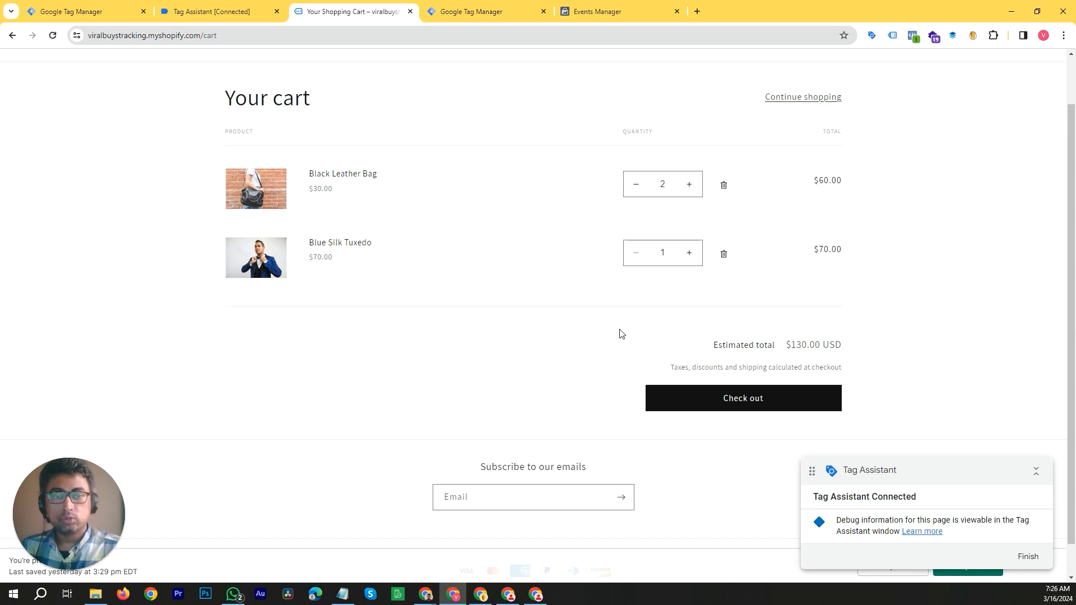
{"action": "scroll", "coordinate": [621, 334], "scroll_direction": "up", "scroll_amount": 1}
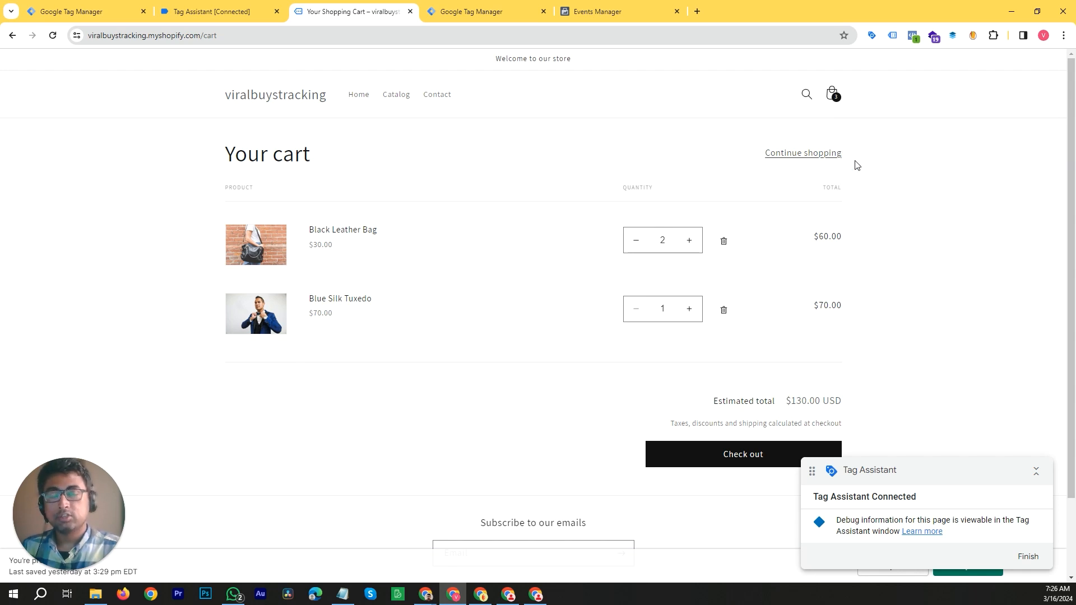
{"action": "left_click_drag", "start_coordinate": [845, 240], "coordinate": [792, 247]}
{"action": "left_click", "coordinate": [862, 241]}
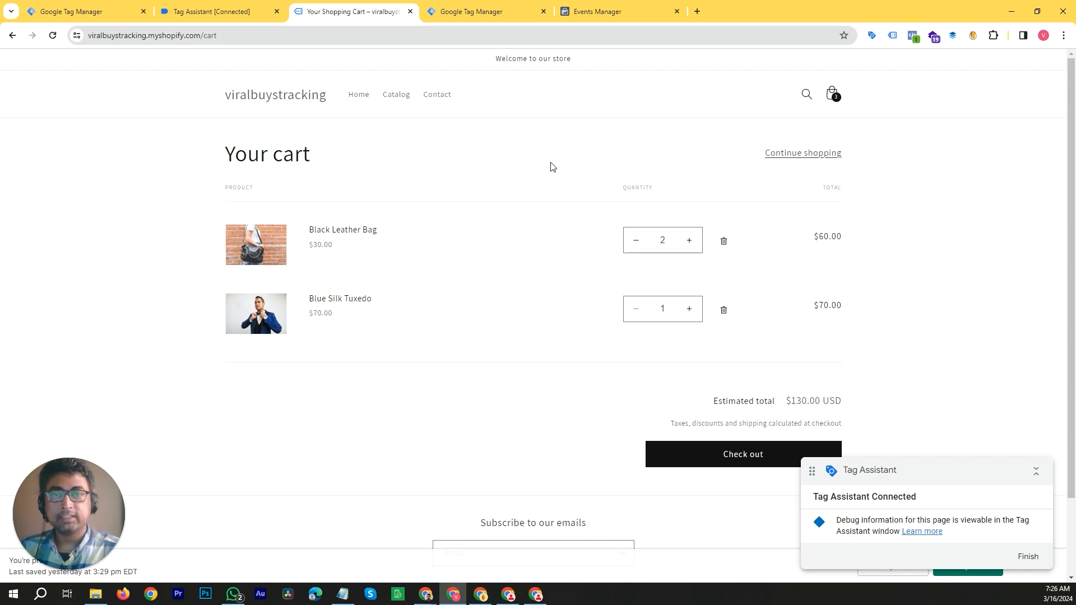
{"action": "left_click", "coordinate": [623, 6]}
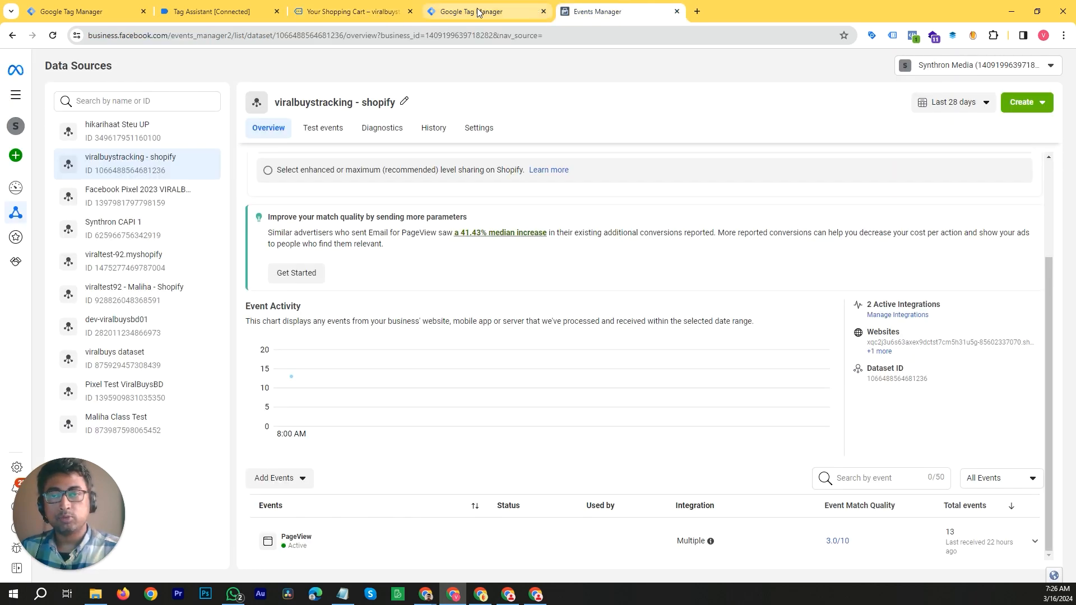
{"action": "left_click", "coordinate": [368, 7]}
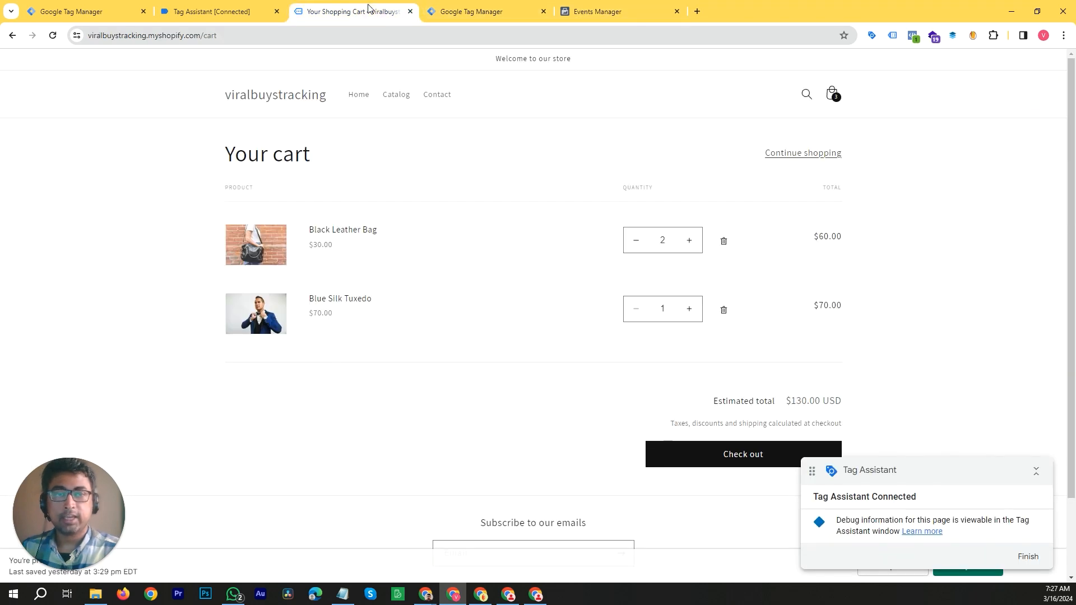
Remove the Black Leather Bag and the Blue Silk Tuxedo from the cart and return to the store's home page
{"action": "scroll", "coordinate": [796, 213], "scroll_direction": "down", "scroll_amount": 1}
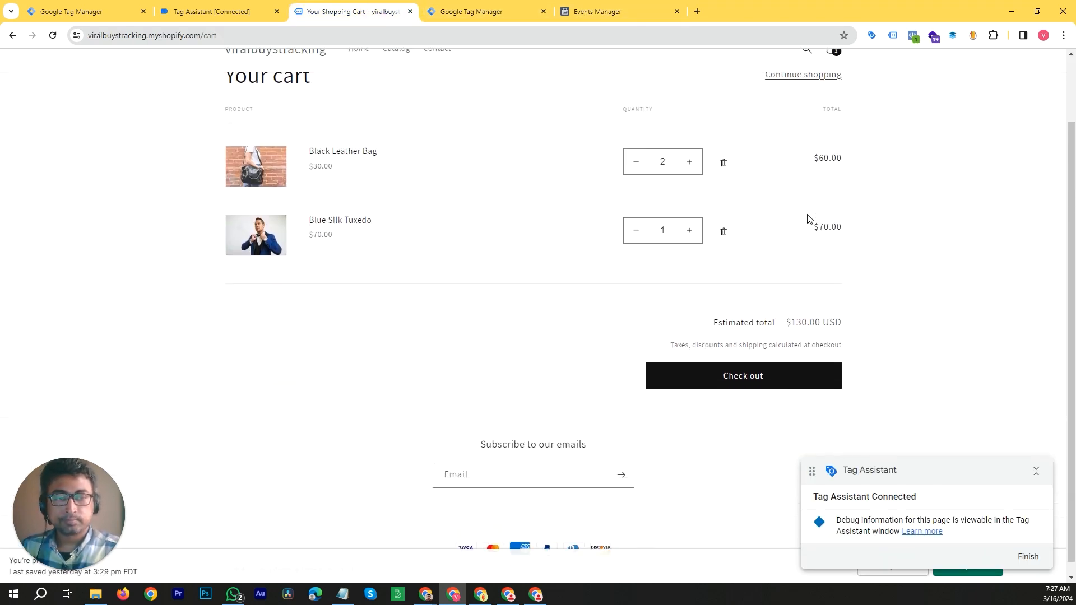
{"action": "scroll", "coordinate": [809, 219], "scroll_direction": "up", "scroll_amount": 1}
{"action": "left_click", "coordinate": [724, 242]}
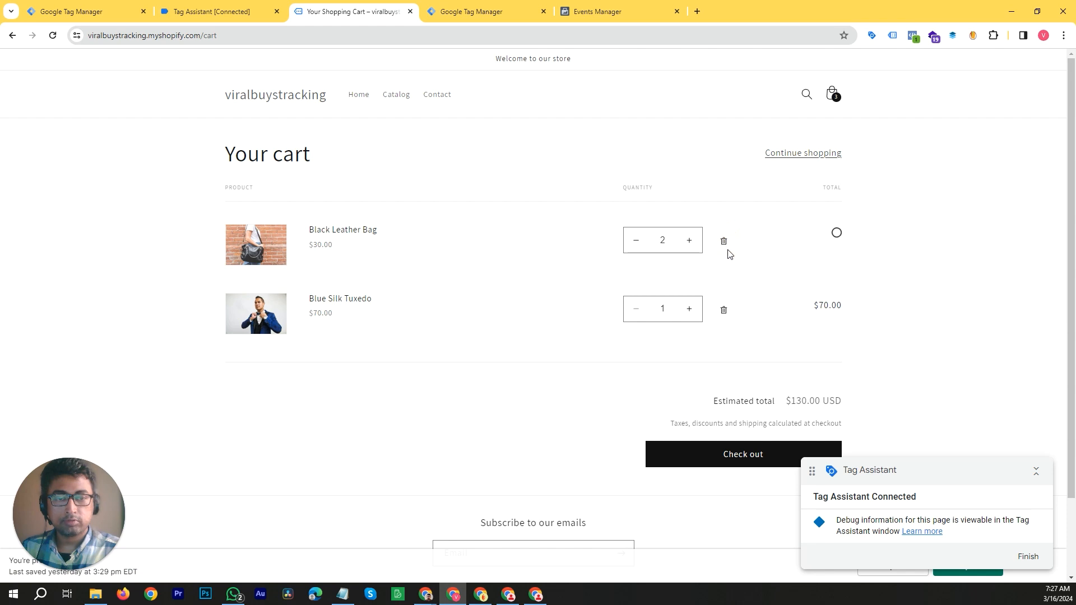
{"action": "left_click", "coordinate": [724, 242]}
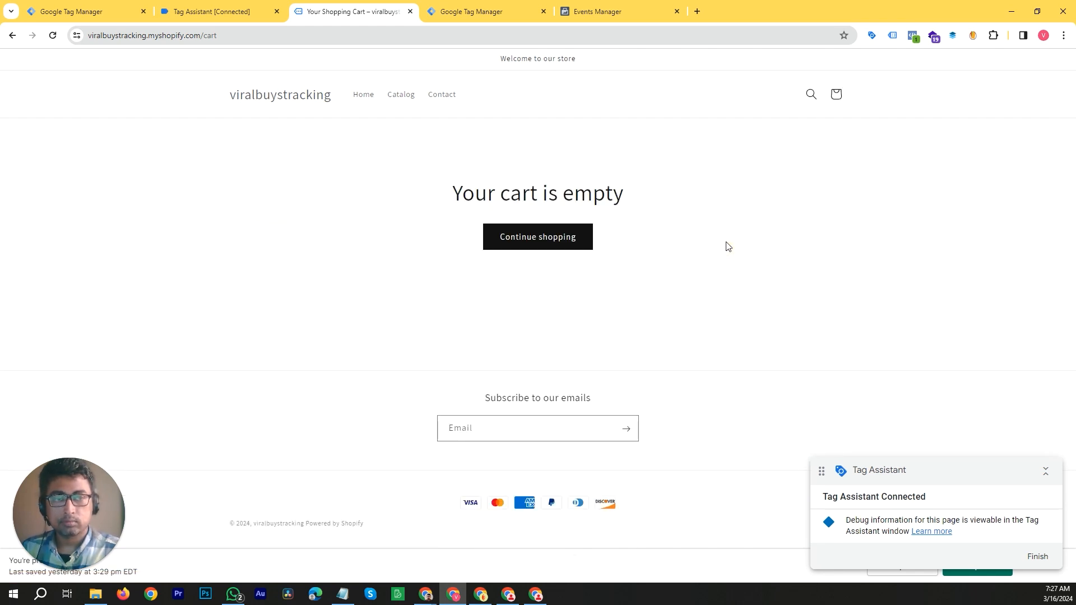
{"action": "left_click", "coordinate": [267, 96]}
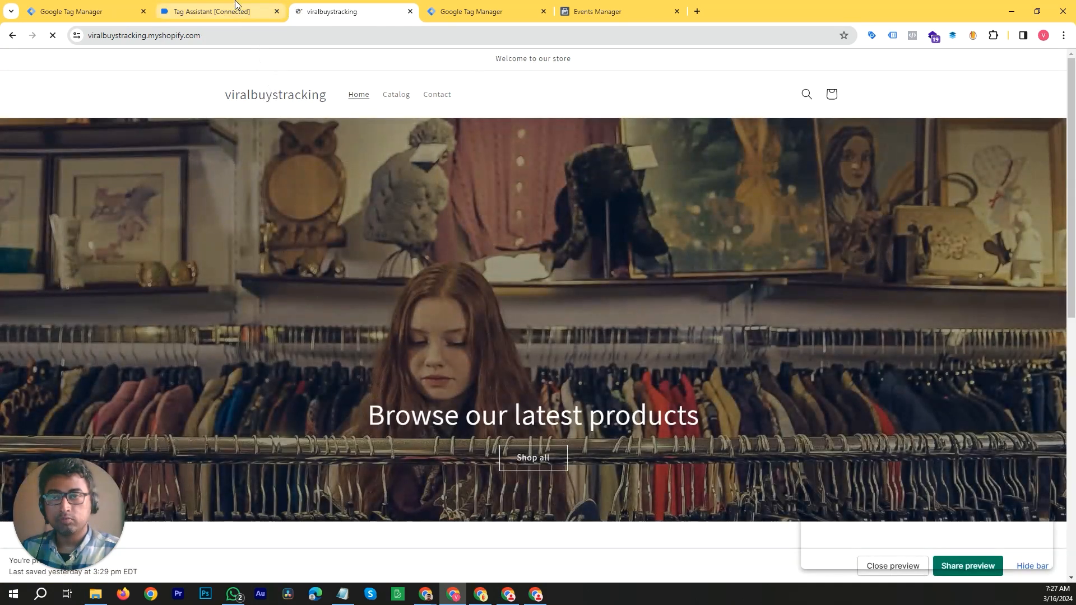
Check which tags fired for the store in the Tag Assistant summary
{"action": "left_click", "coordinate": [235, 5]}
{"action": "left_click", "coordinate": [537, 243]}
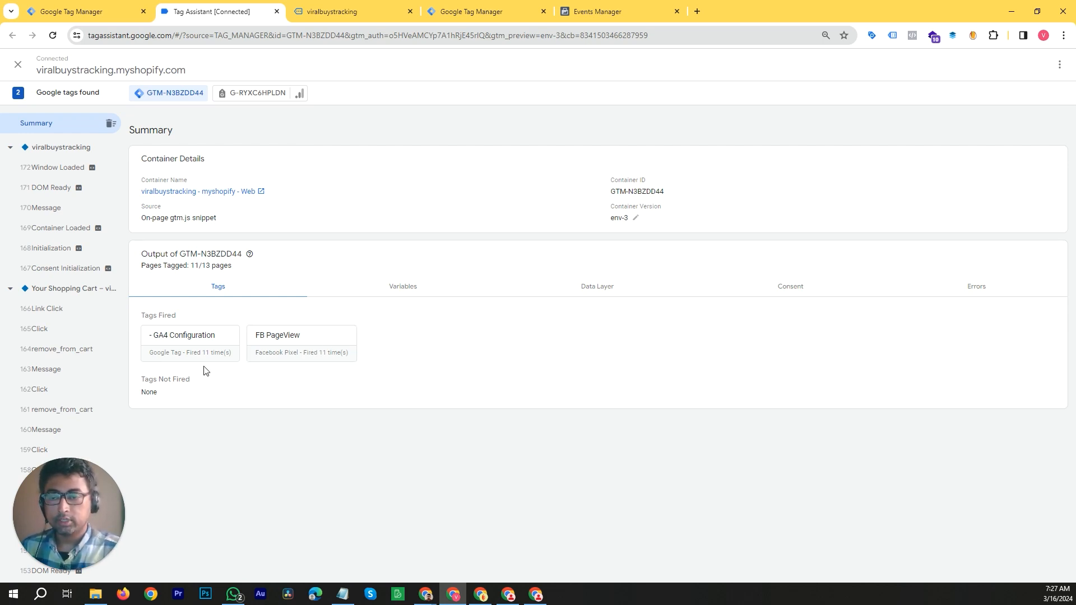
{"action": "left_click", "coordinate": [341, 14]}
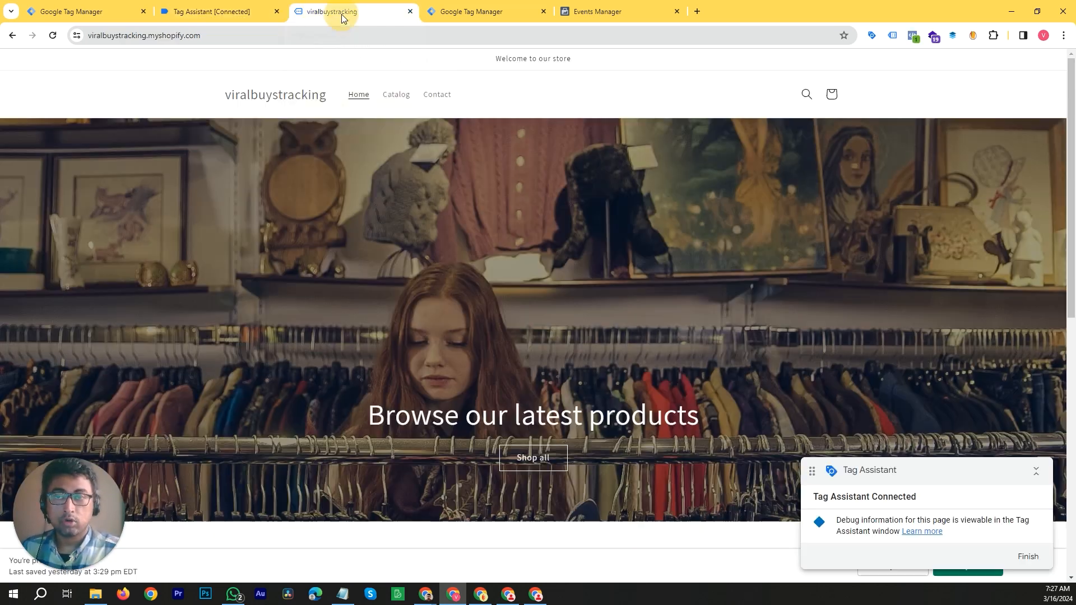
{"action": "left_click", "coordinate": [247, 16]}
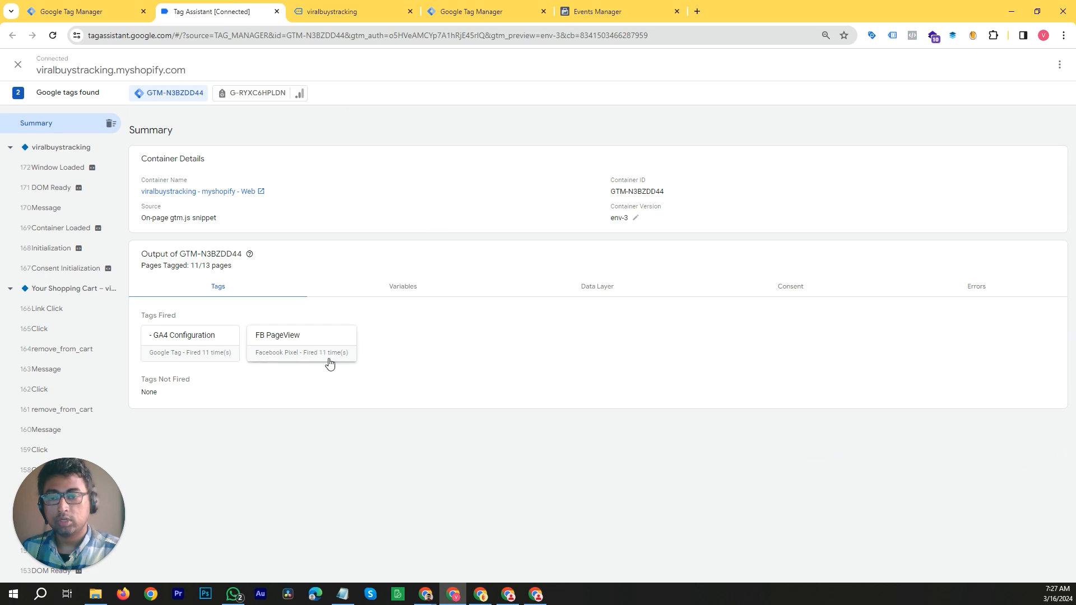
Review the container's tags in Google Tag Manager and open its list of variables
{"action": "left_click", "coordinate": [84, 11]}
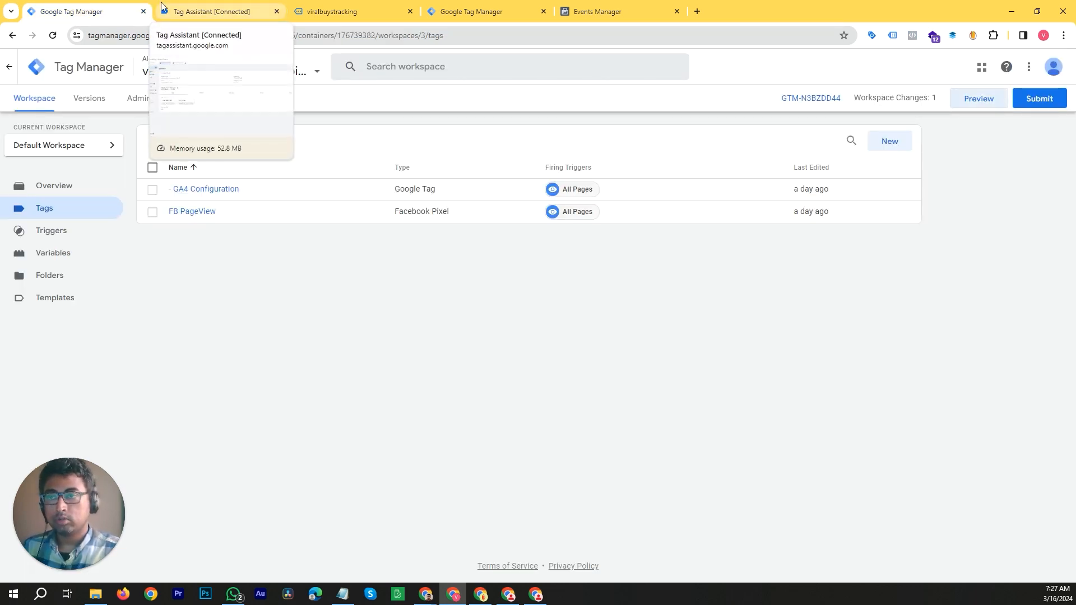
{"action": "left_click", "coordinate": [978, 98]}
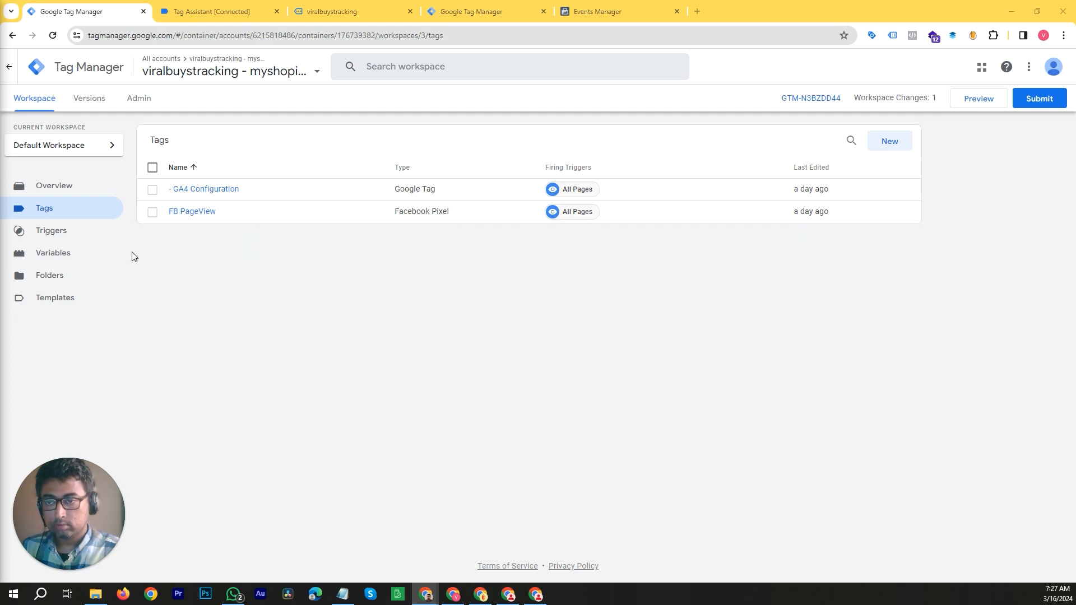
{"action": "left_click", "coordinate": [79, 251]}
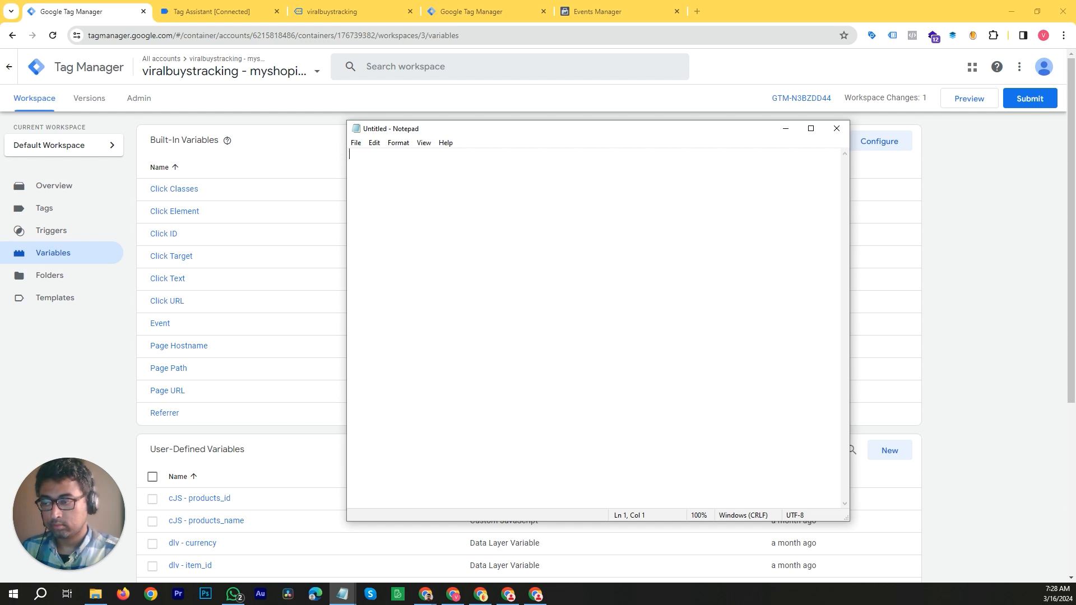
In Notepad, list dlv variables item_name (ecommerce.items.0.item_name), item_id (ecommerce.items.0.item_id), item_price (ecommerce.items.0.price) and currency (ecommerce.currency)
{"action": "key", "text": "alt+Tab"}
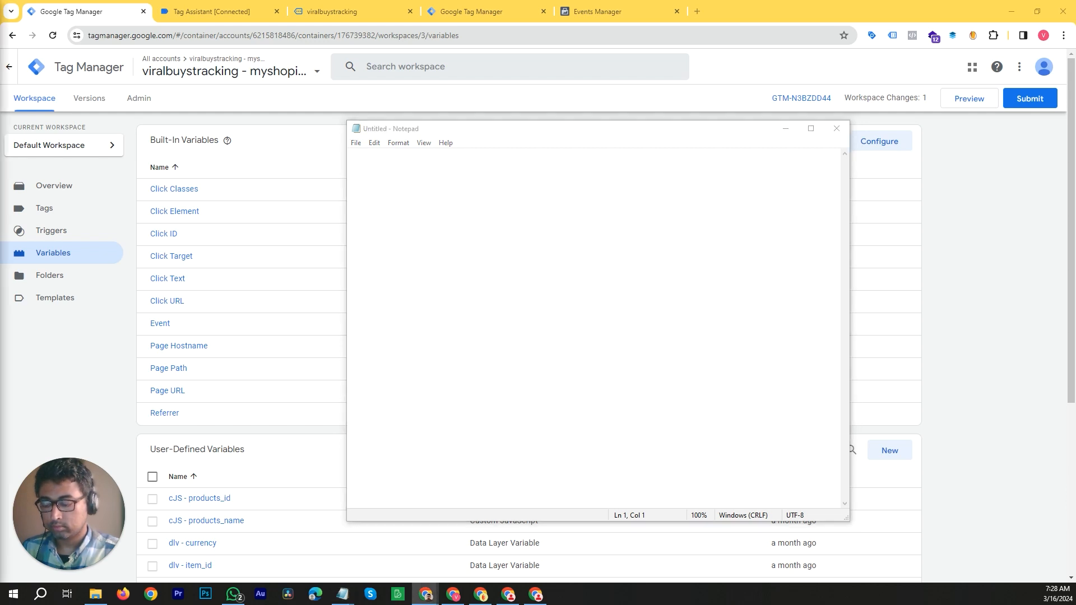
{"action": "key", "text": "alt+Tab"}
{"action": "type", "text": "dlv -  item_name -  ecommerce.items.0.item_name dlv - item_id -          ecommerce.items.0.item_id dlv - item_price -    ecommerce.items.0.price dlv - currency -       ecommerce.currency"}
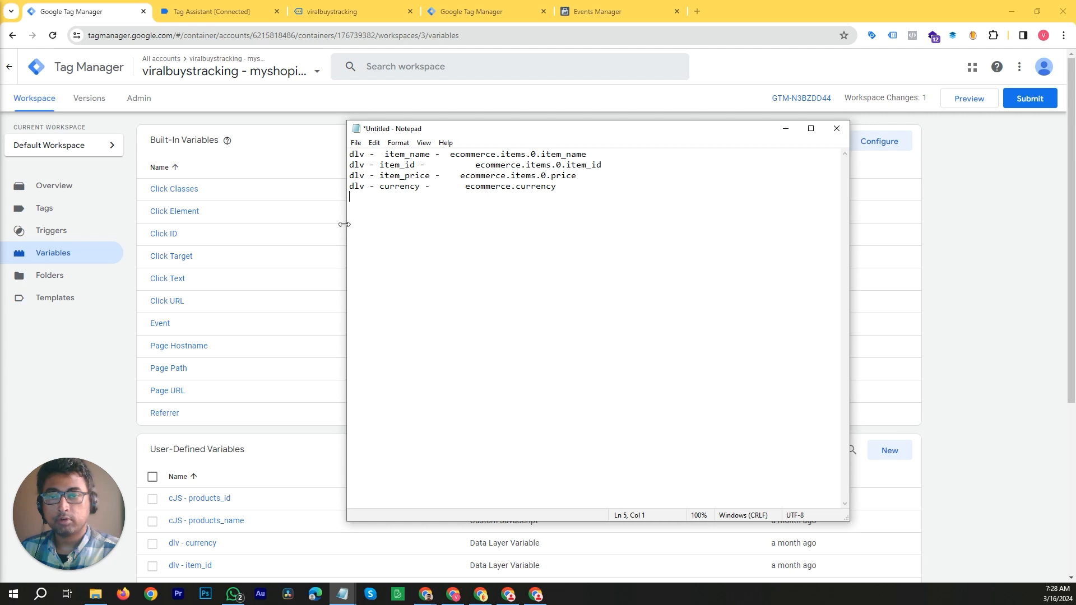
{"action": "left_click", "coordinate": [384, 154]}
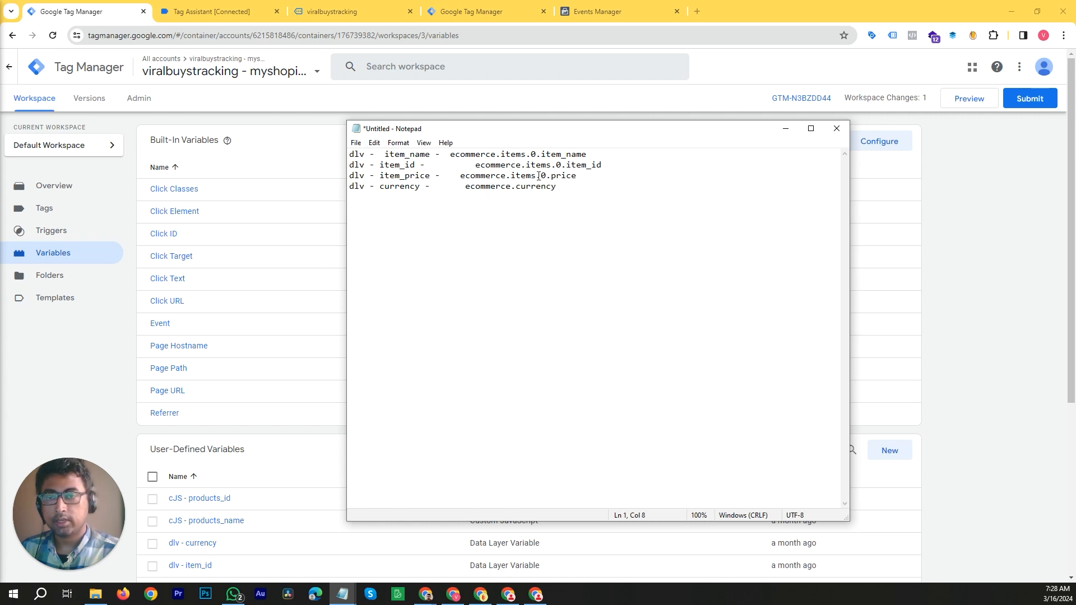
{"action": "key", "text": "BackSpace"}
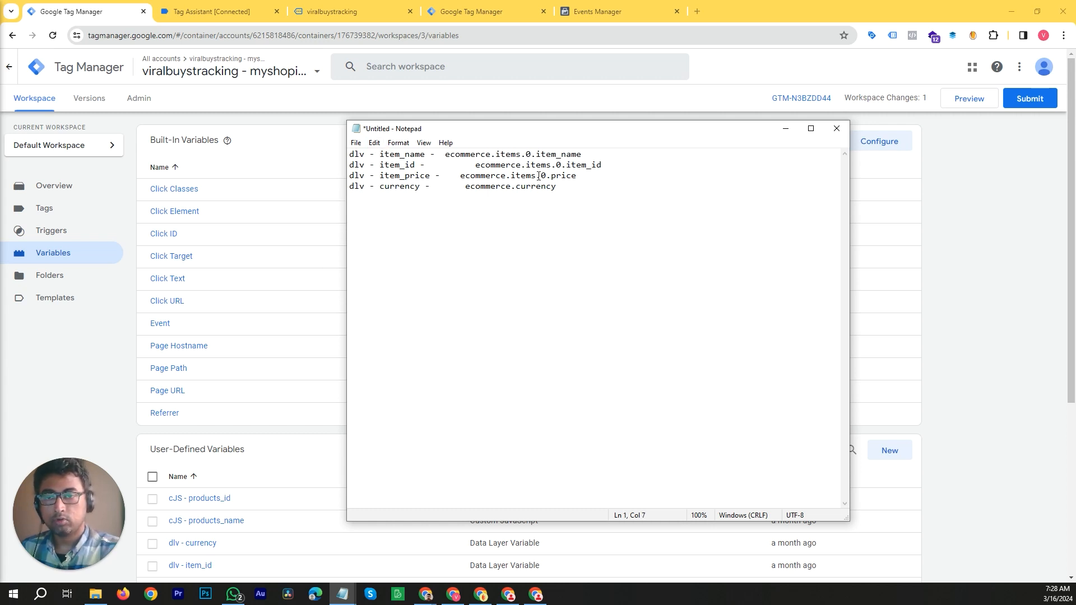
View the home page's DOM Ready event in Tag Assistant and look through the store's featured products
{"action": "left_click", "coordinate": [221, 11]}
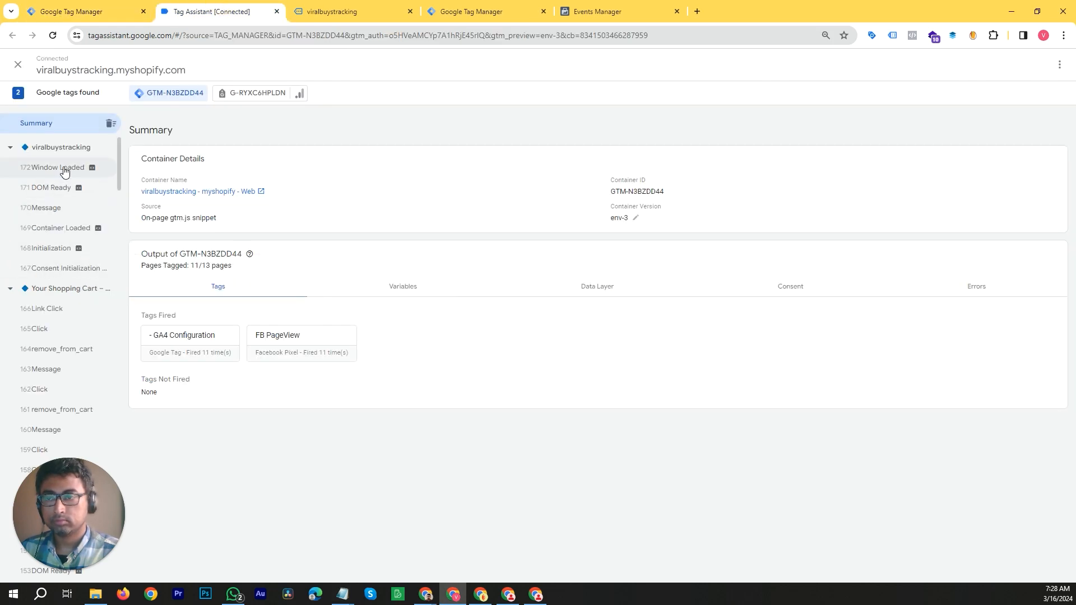
{"action": "left_click", "coordinate": [54, 188]}
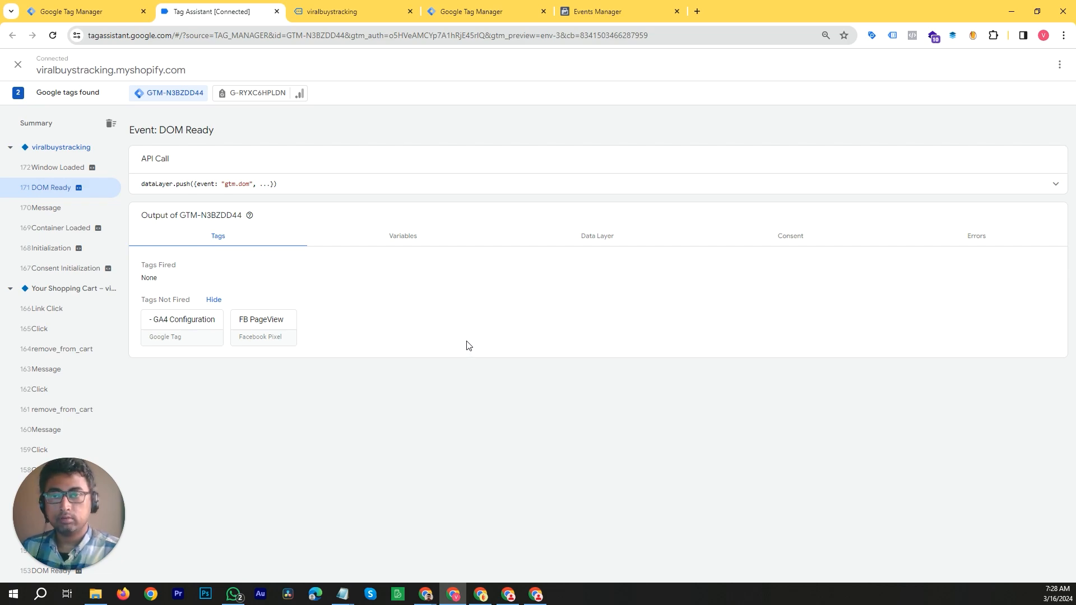
{"action": "left_click", "coordinate": [348, 11]}
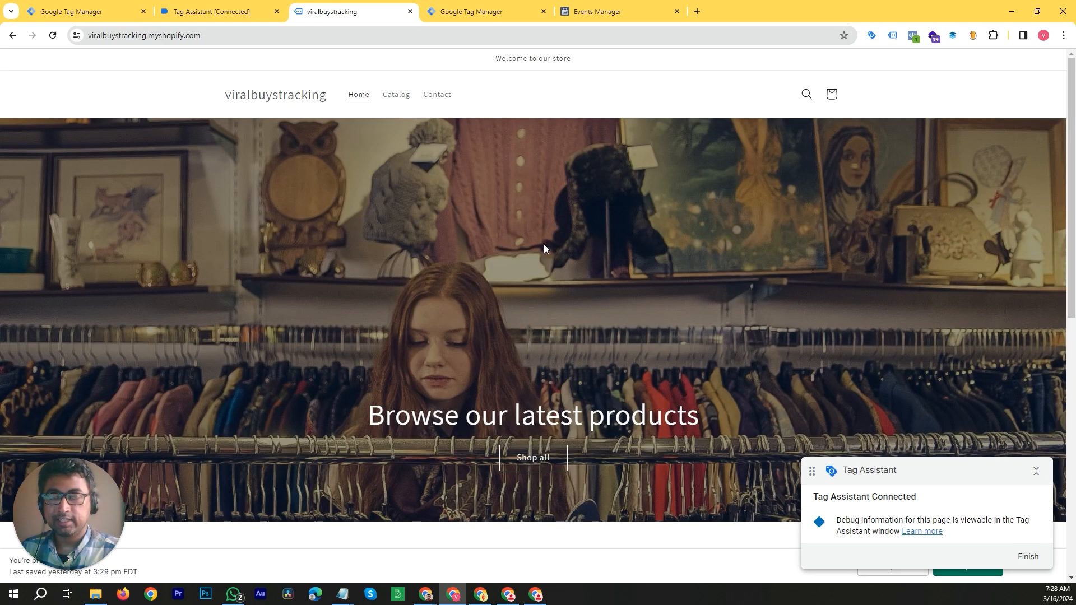
{"action": "scroll", "coordinate": [461, 231], "scroll_direction": "down", "scroll_amount": 7}
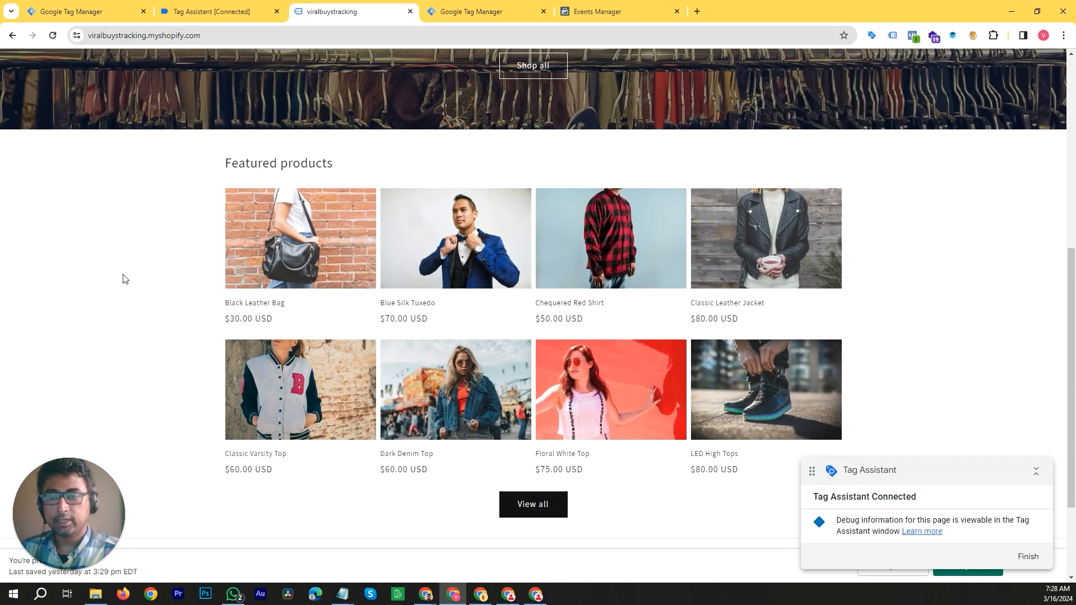
{"action": "scroll", "coordinate": [148, 276], "scroll_direction": "down", "scroll_amount": 3}
{"action": "scroll", "coordinate": [148, 276], "scroll_direction": "up", "scroll_amount": 5}
{"action": "scroll", "coordinate": [521, 440], "scroll_direction": "down", "scroll_amount": 5}
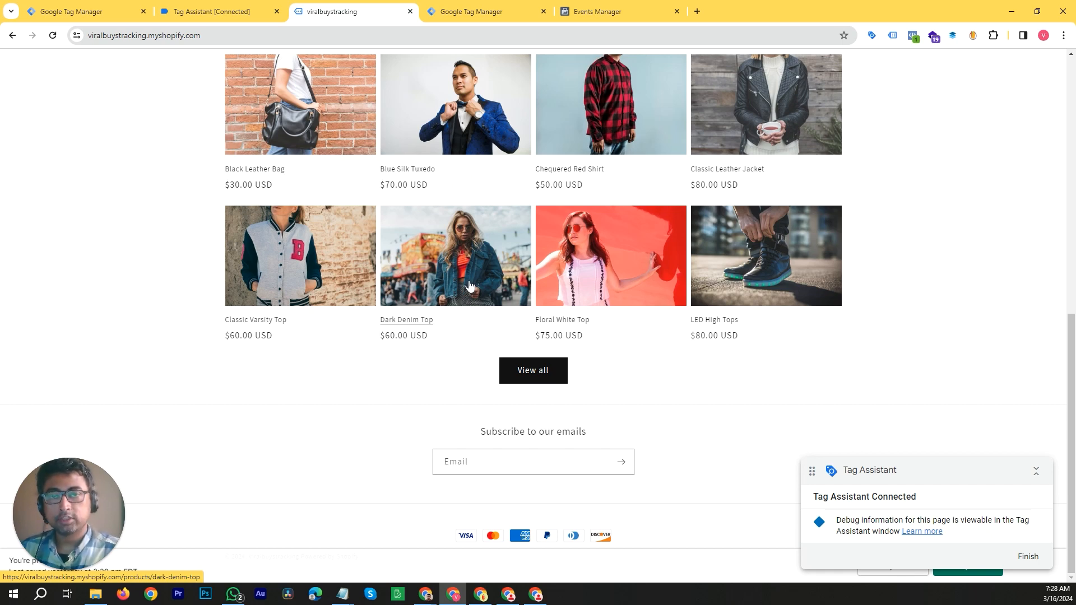
Examine the data layer of the home page and of the Your Shopping Cart page in Tag Assistant
{"action": "left_click", "coordinate": [215, 7]}
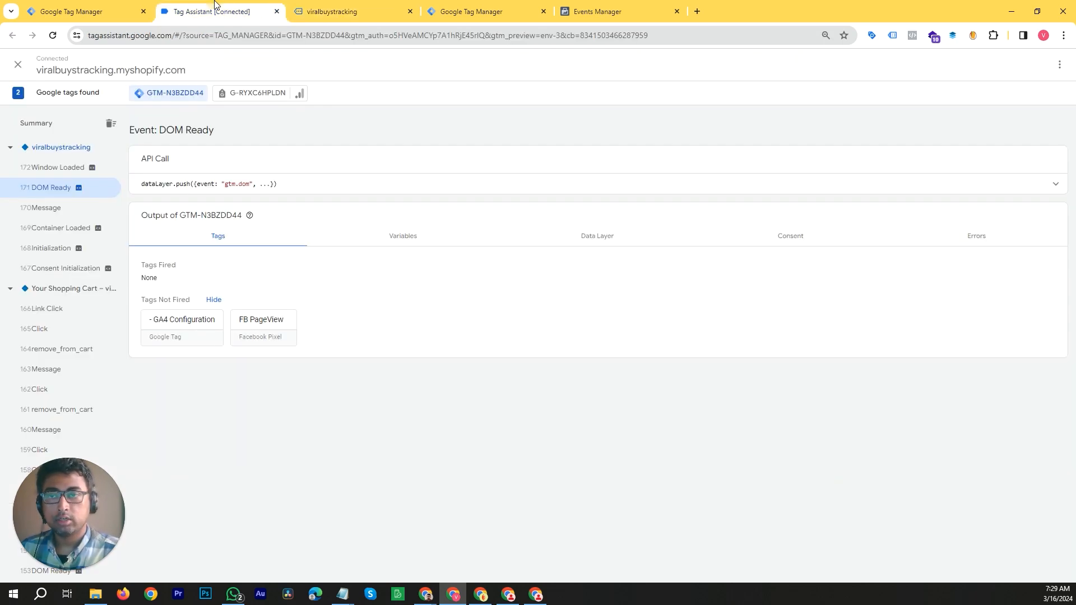
{"action": "left_click", "coordinate": [597, 238]}
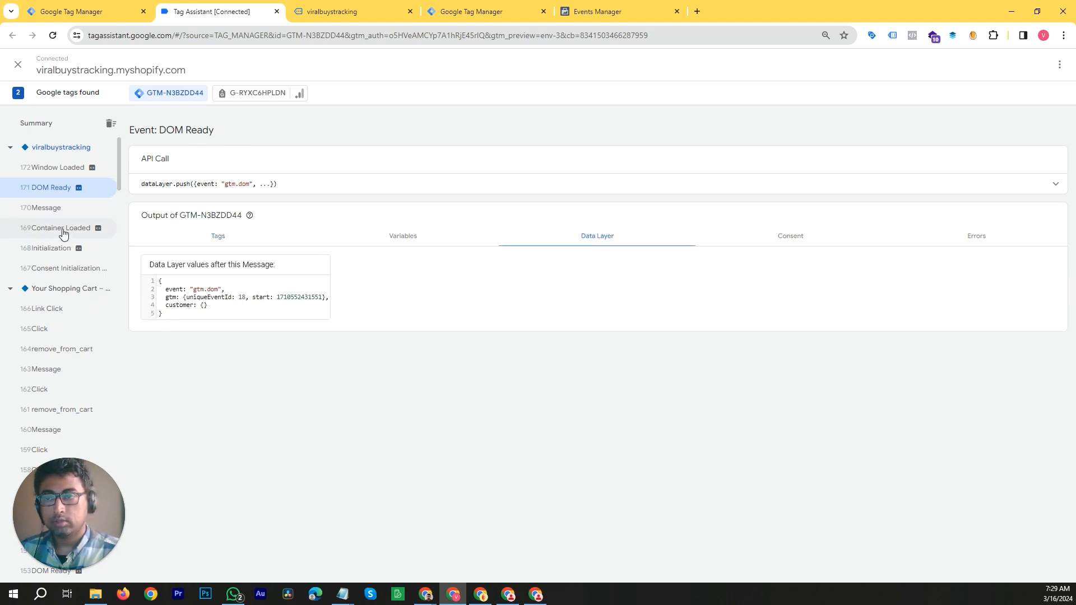
{"action": "left_click", "coordinate": [61, 149]}
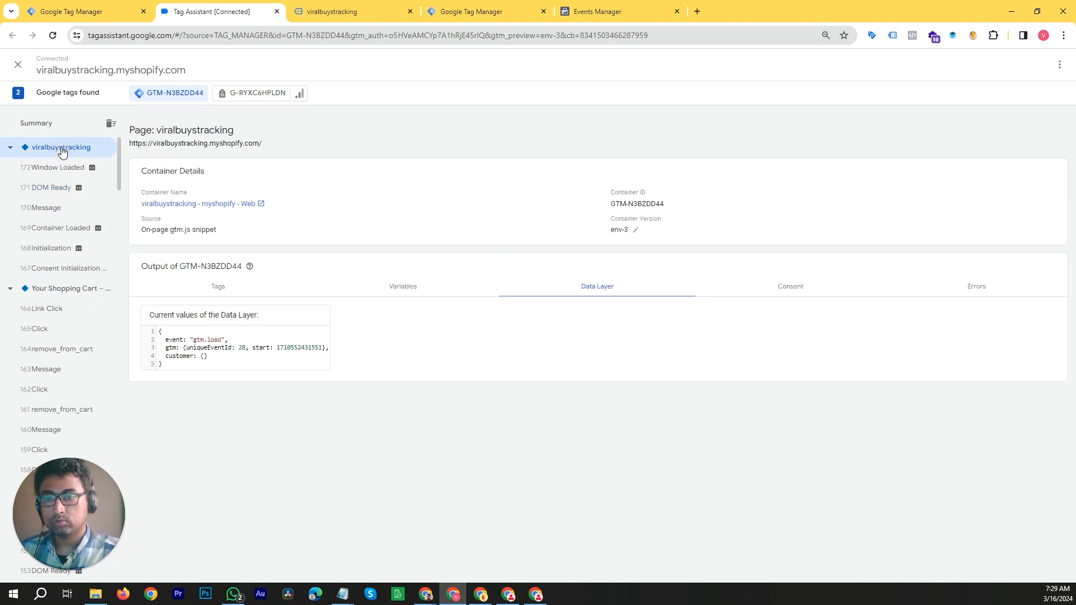
{"action": "scroll", "coordinate": [65, 312], "scroll_direction": "down", "scroll_amount": 2}
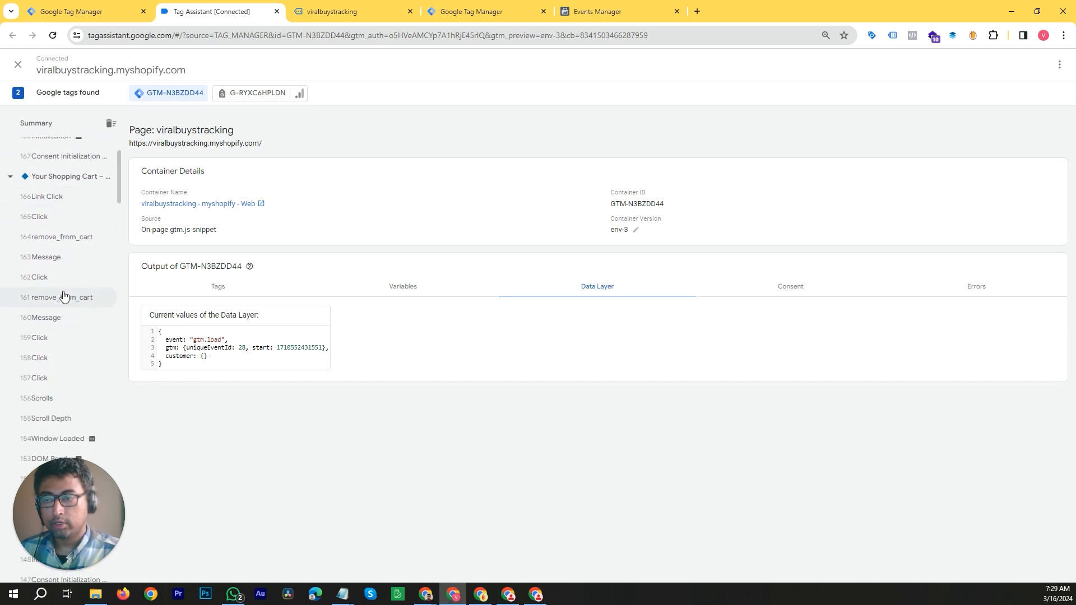
{"action": "left_click", "coordinate": [63, 178]}
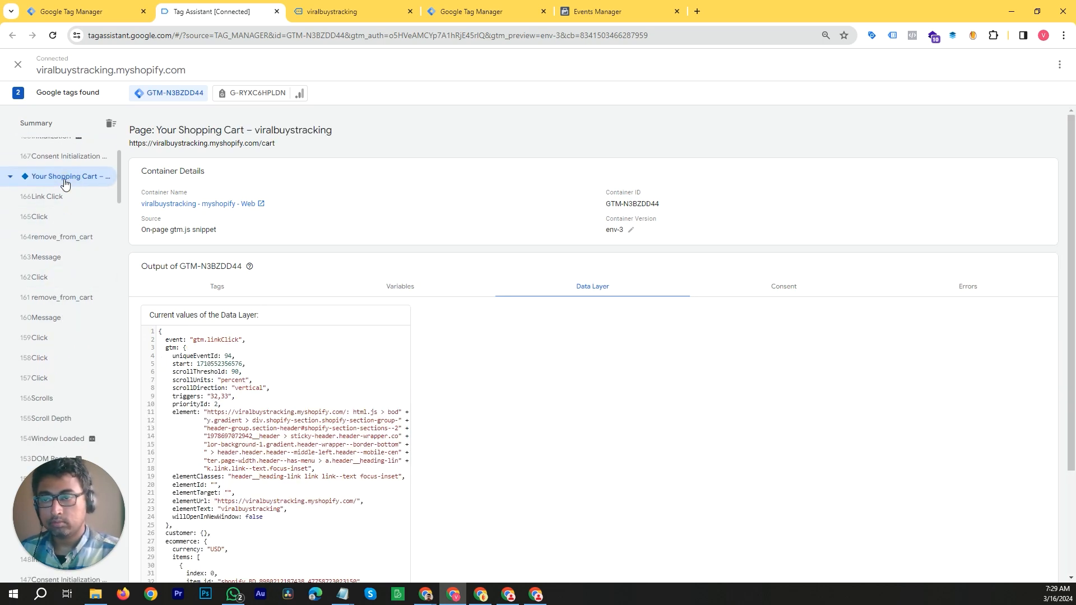
Return to the store's home page and open the shopping cart
{"action": "left_click", "coordinate": [355, 2]}
{"action": "scroll", "coordinate": [567, 310], "scroll_direction": "up", "scroll_amount": 7}
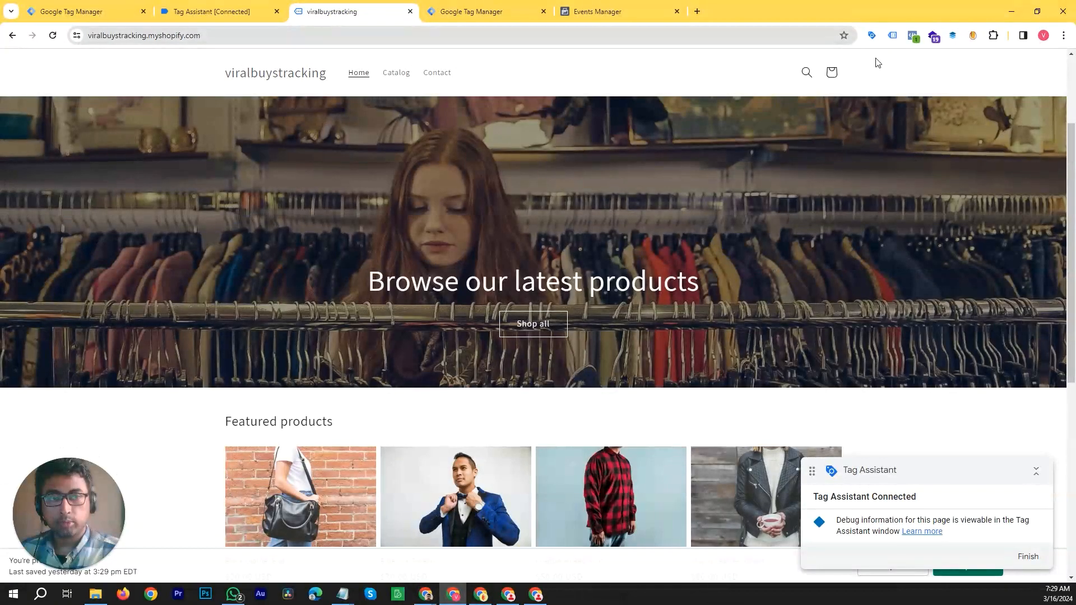
{"action": "left_click", "coordinate": [831, 72]}
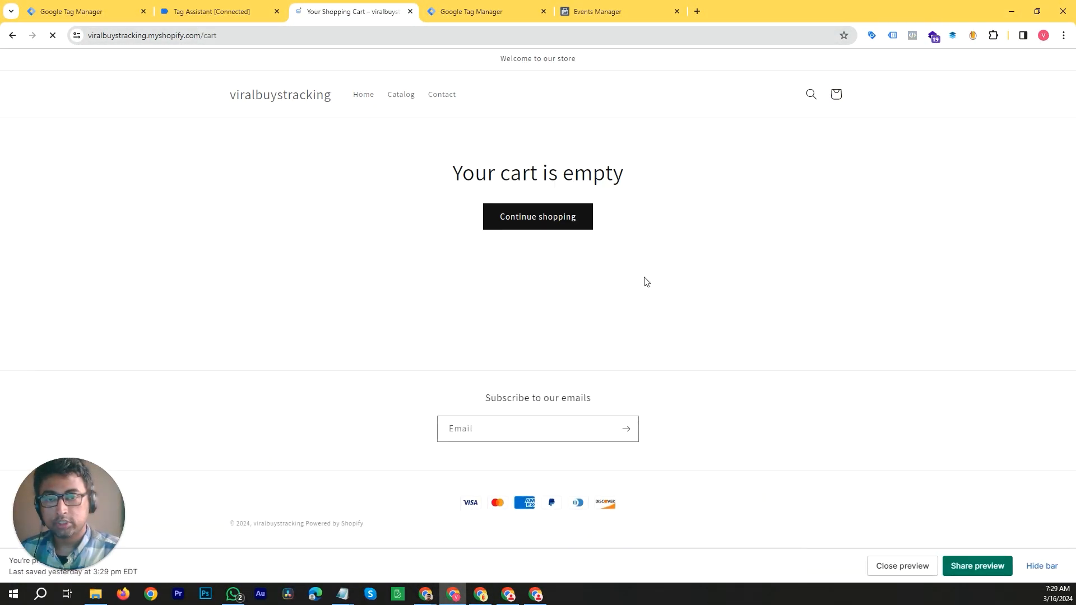
Examine the data layer values of the latest Click event under Your Shopping Cart in Tag Assistant
{"action": "left_click", "coordinate": [225, 3]}
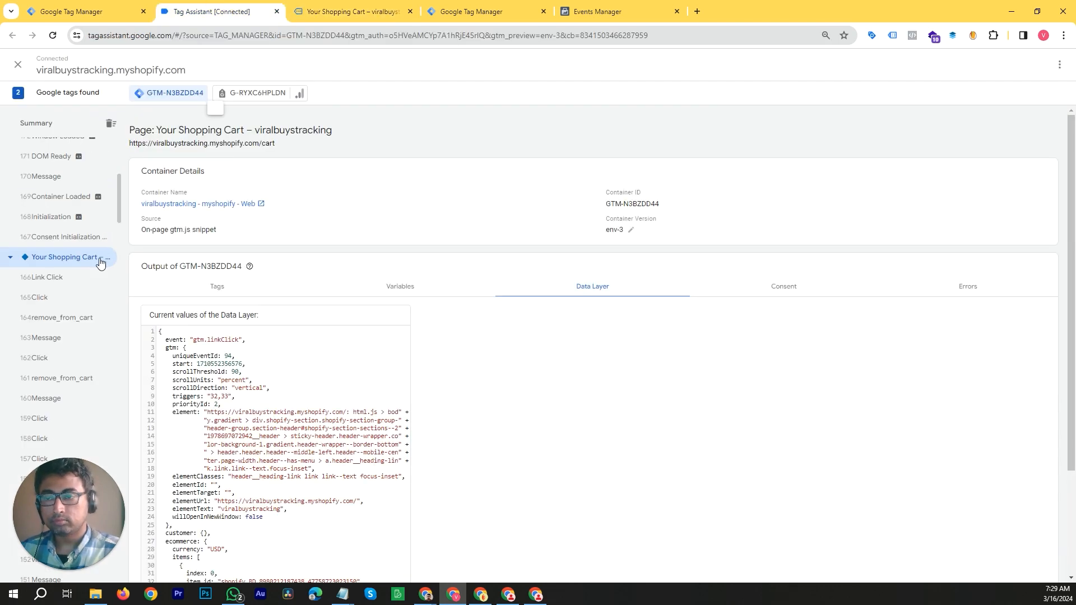
{"action": "scroll", "coordinate": [56, 236], "scroll_direction": "down", "scroll_amount": 2}
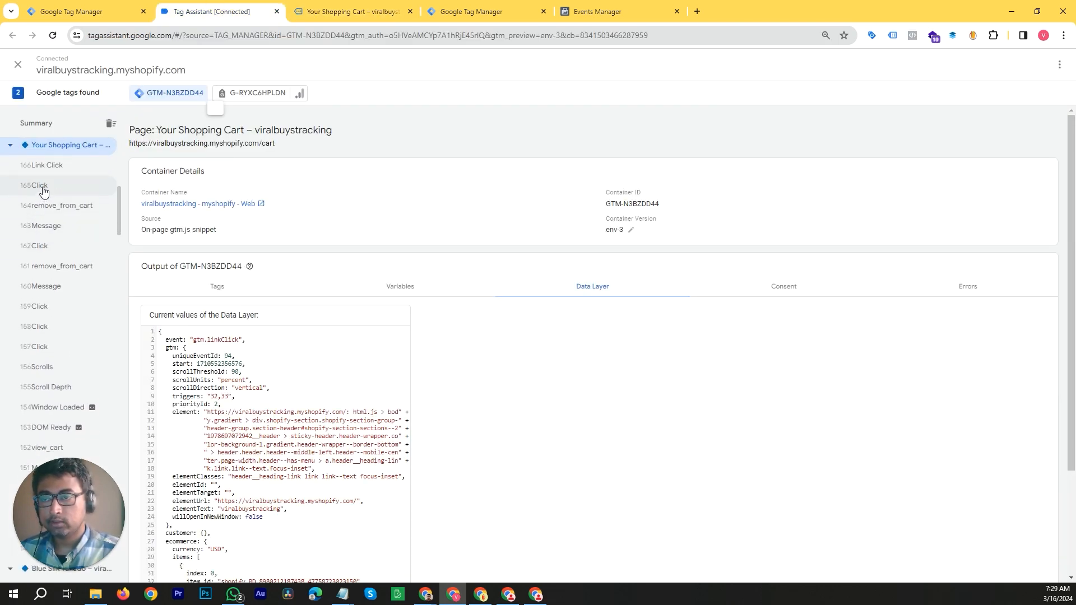
{"action": "left_click", "coordinate": [44, 191]}
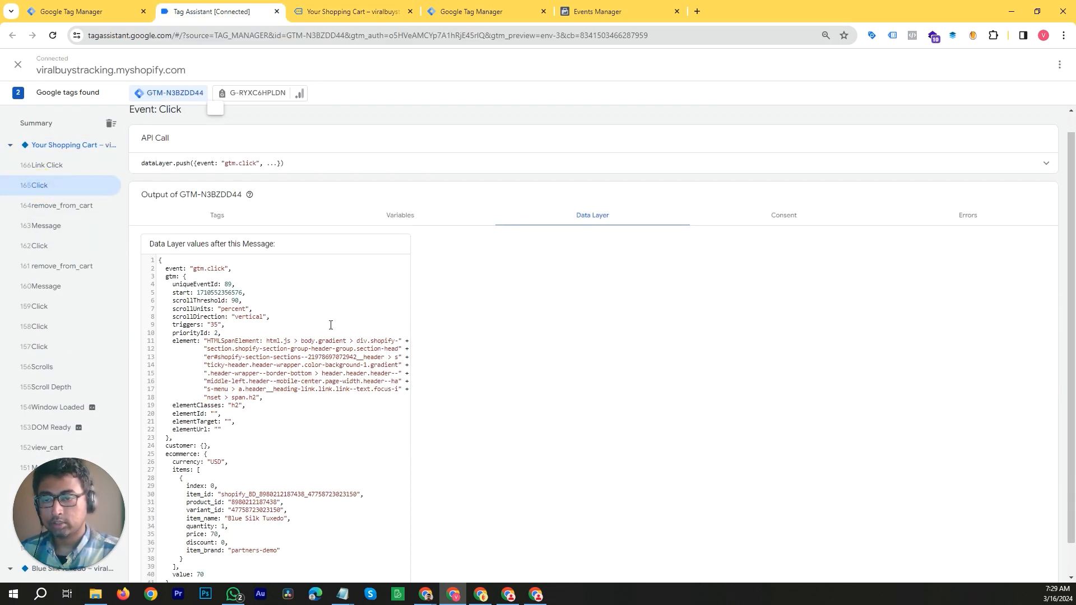
{"action": "scroll", "coordinate": [327, 333], "scroll_direction": "down", "scroll_amount": 1}
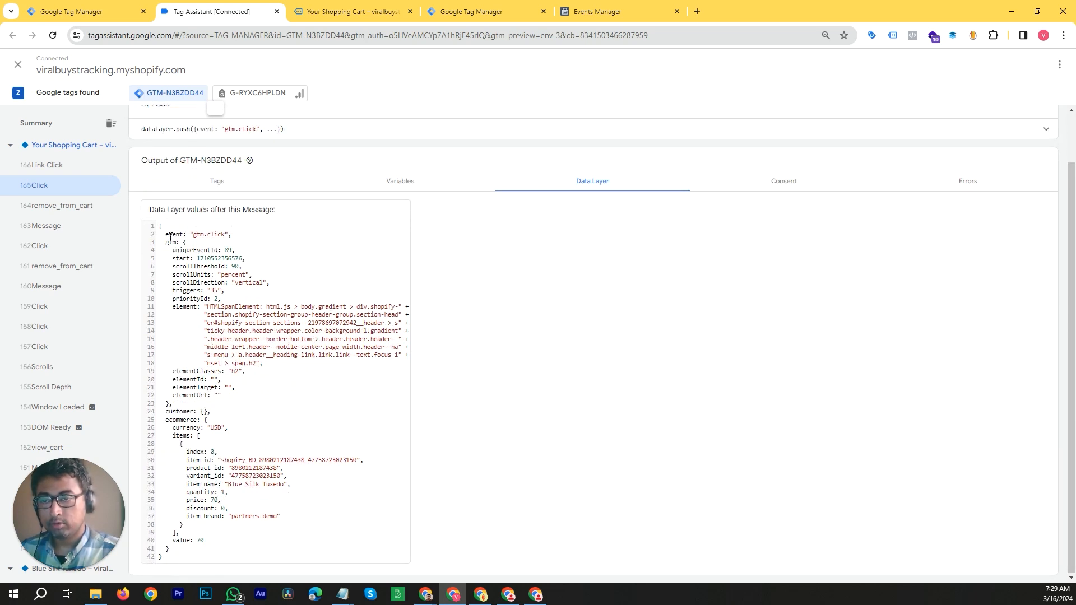
Examine the ecommerce object's items list and the item's price in the Click event's data layer values
{"action": "left_click_drag", "start_coordinate": [170, 238], "coordinate": [276, 533]}
{"action": "left_click", "coordinate": [178, 444]}
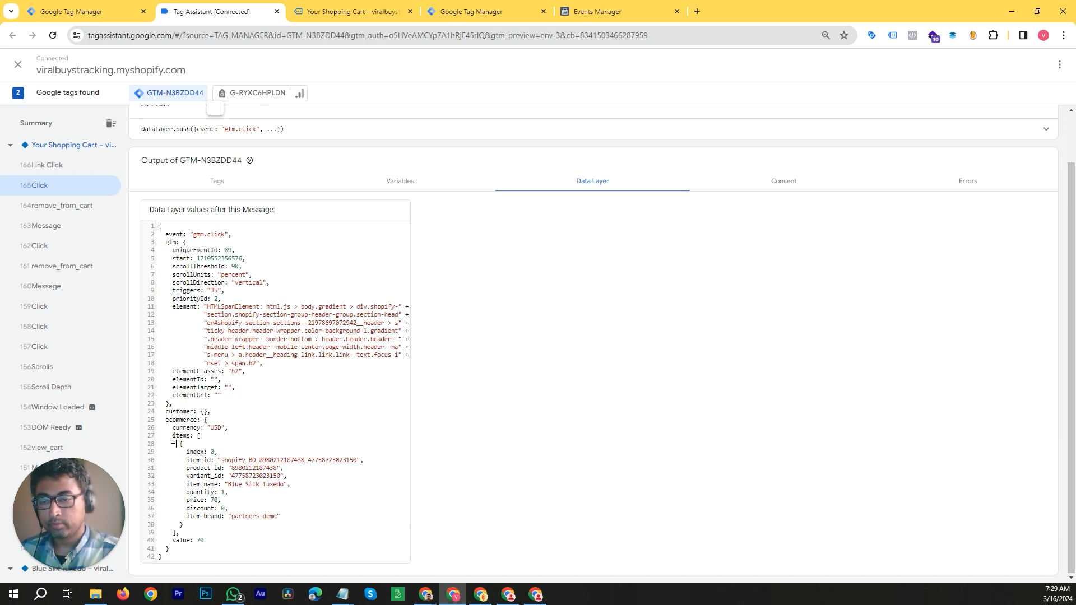
{"action": "left_click_drag", "start_coordinate": [172, 436], "coordinate": [200, 436]}
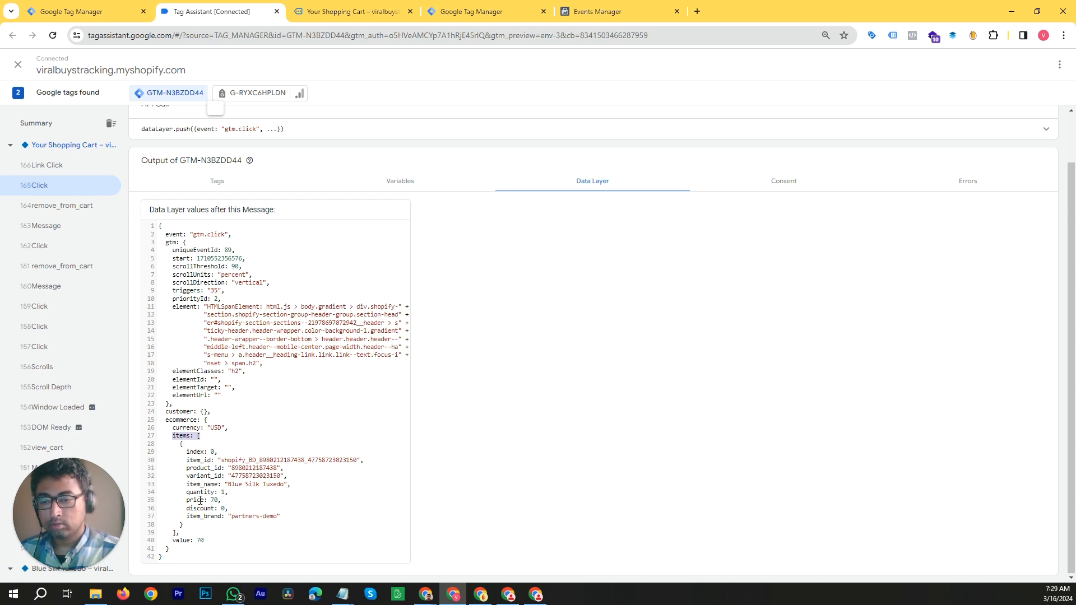
{"action": "left_click_drag", "start_coordinate": [184, 492], "coordinate": [224, 502]}
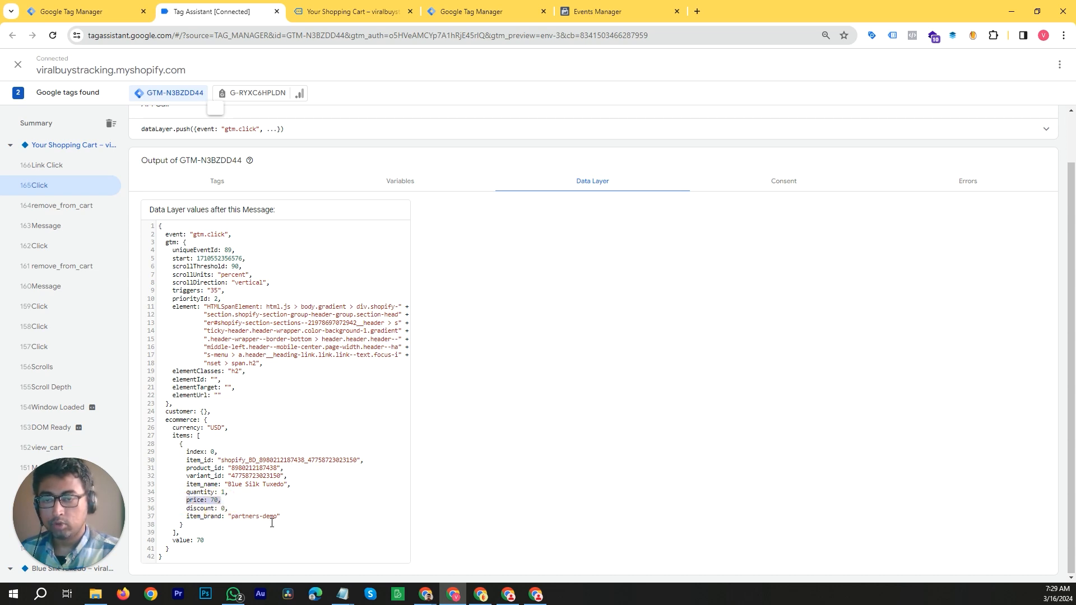
Return to the store's home page and look through the featured products
{"action": "left_click", "coordinate": [347, 11]}
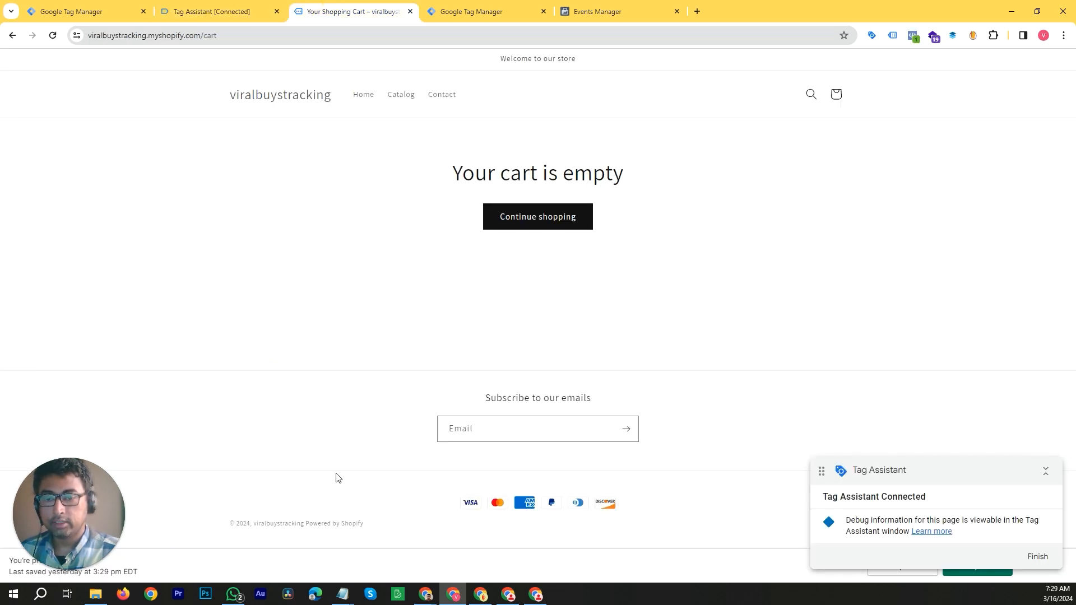
{"action": "left_click", "coordinate": [364, 96]}
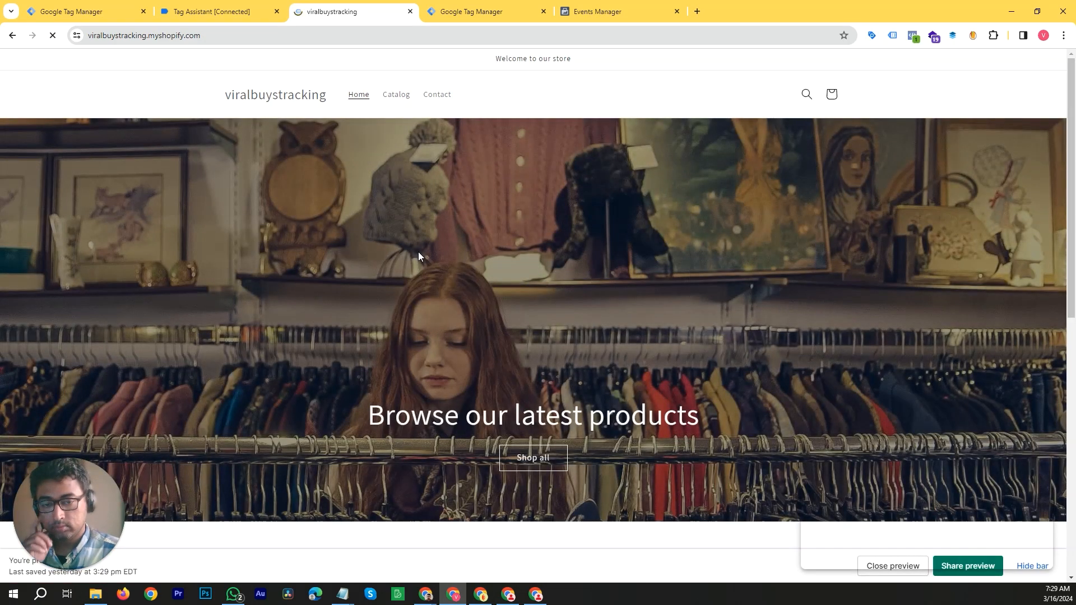
{"action": "scroll", "coordinate": [394, 133], "scroll_direction": "down", "scroll_amount": 10}
{"action": "scroll", "coordinate": [543, 381], "scroll_direction": "up", "scroll_amount": 3}
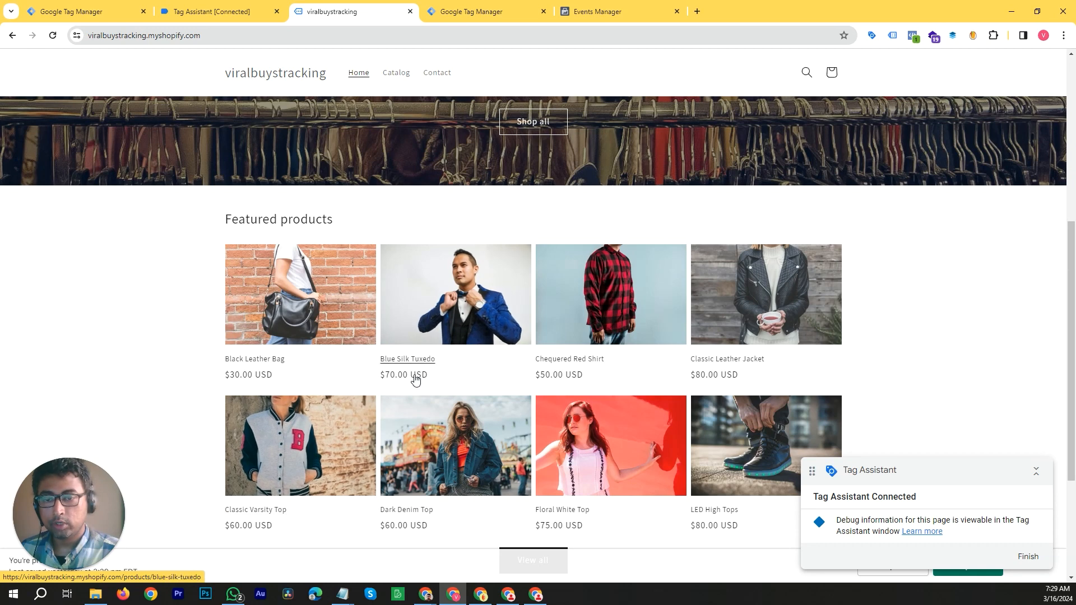
Enlarge the Tag Assistant page to 150% and bring the Click event's ecommerce object into view
{"action": "left_click", "coordinate": [212, 11]}
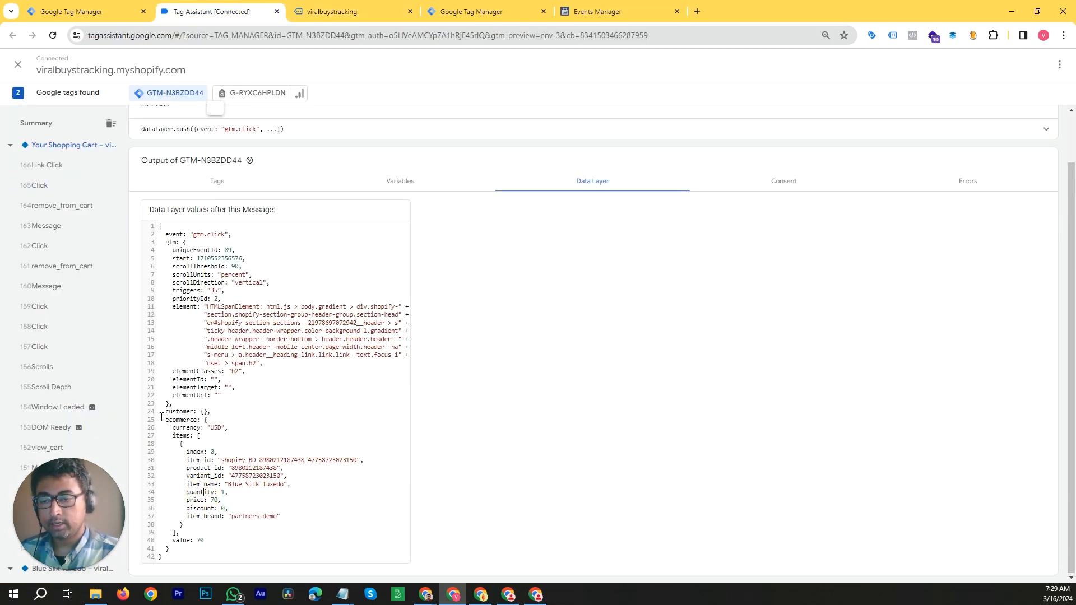
{"action": "left_click_drag", "start_coordinate": [161, 416], "coordinate": [271, 535]}
{"action": "key", "text": "ctrl+plus"}
{"action": "key", "text": "ctrl+plus"}
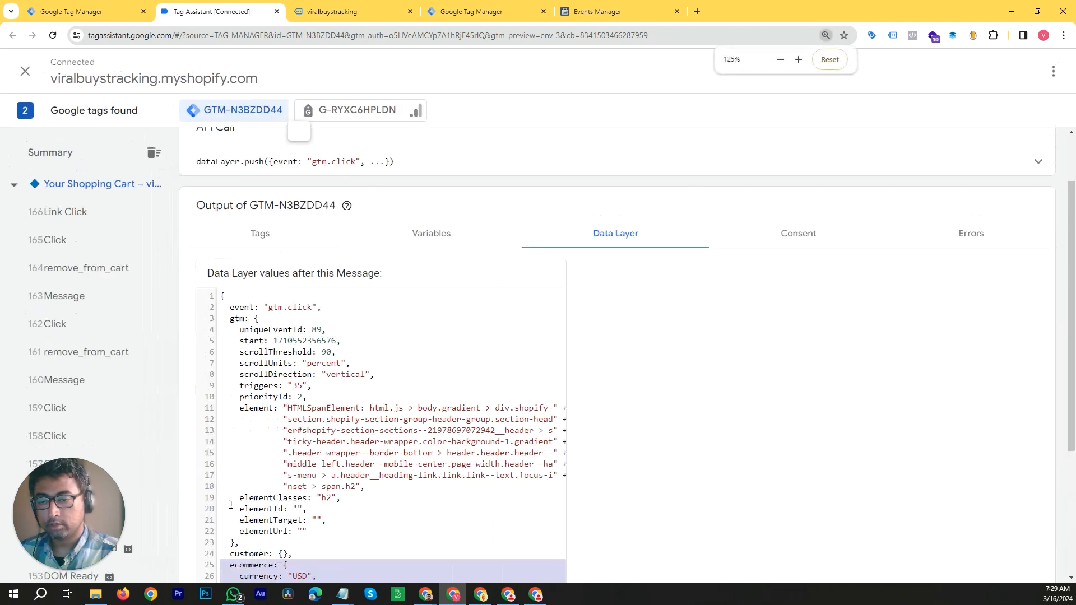
{"action": "key", "text": "ctrl+plus"}
{"action": "scroll", "coordinate": [231, 504], "scroll_direction": "down", "scroll_amount": 5}
{"action": "left_click", "coordinate": [324, 310]}
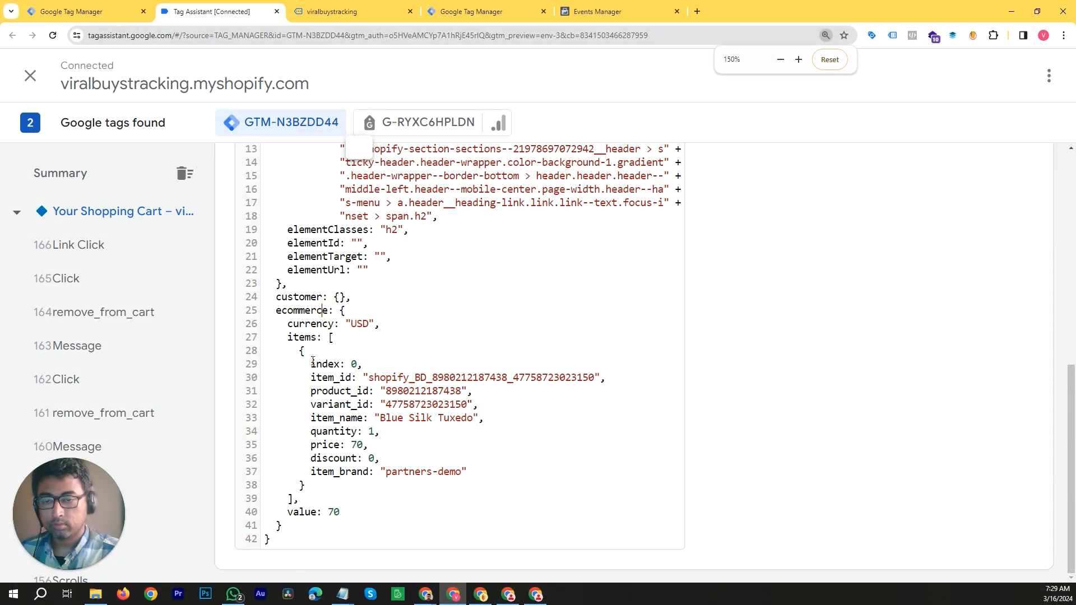
Examine the cart item's item_id, variant_id, item_name, quantity, price and the total value, comparing the item with the store's product listing
{"action": "left_click_drag", "start_coordinate": [311, 378], "coordinate": [583, 378]}
{"action": "left_click_drag", "start_coordinate": [311, 404], "coordinate": [478, 403]}
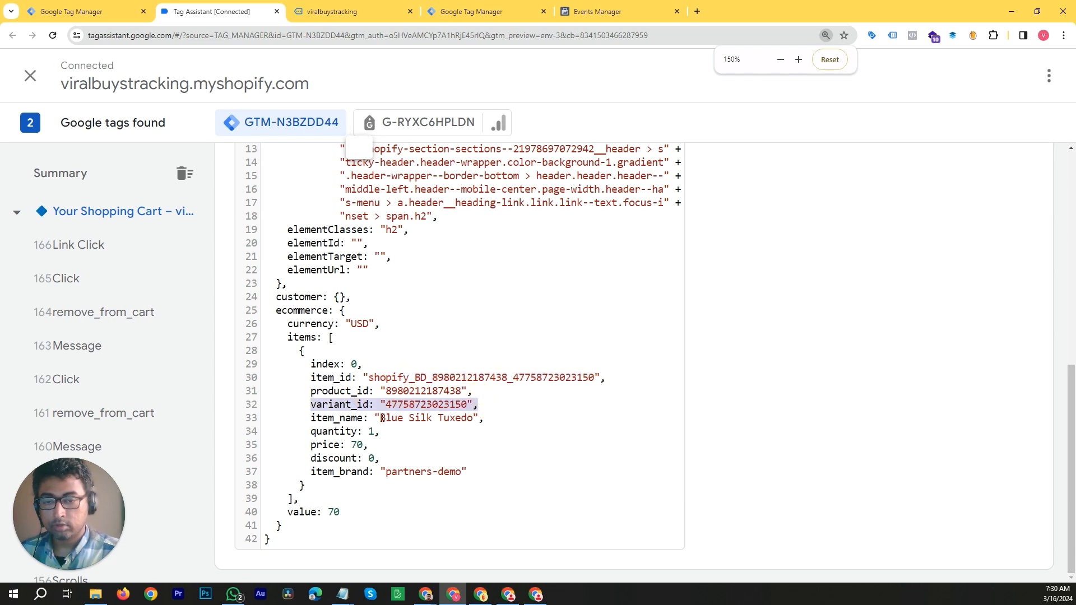
{"action": "left_click_drag", "start_coordinate": [381, 418], "coordinate": [473, 418]}
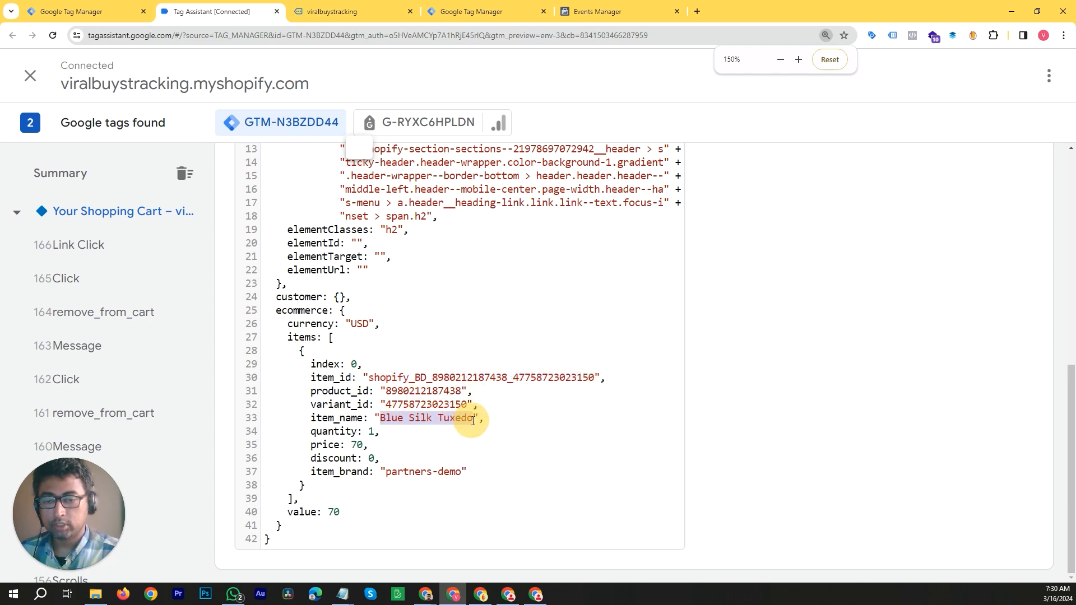
{"action": "left_click", "coordinate": [331, 12]}
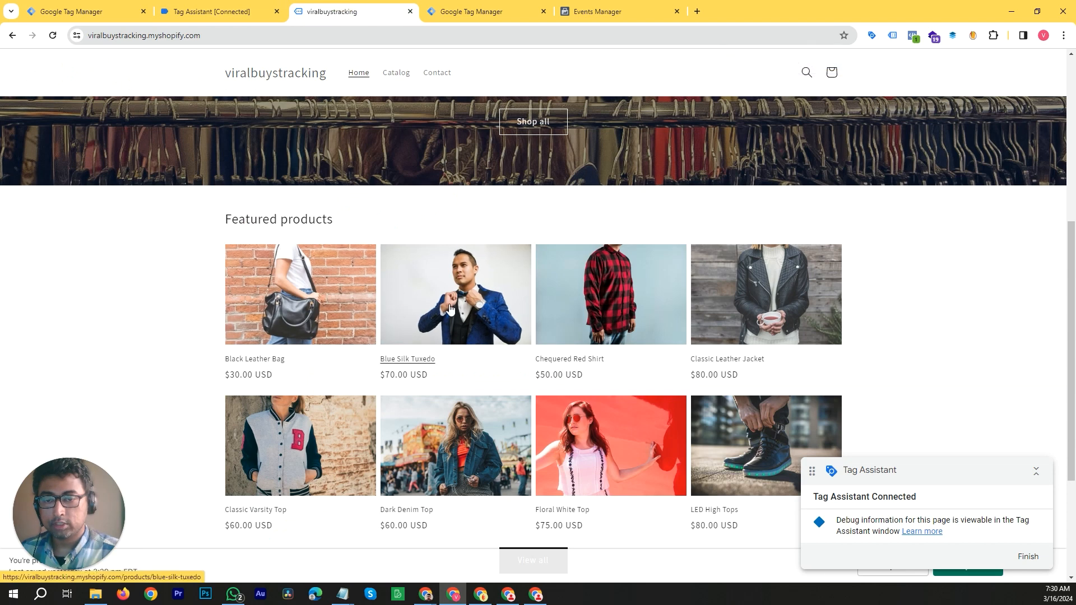
{"action": "left_click", "coordinate": [202, 11]}
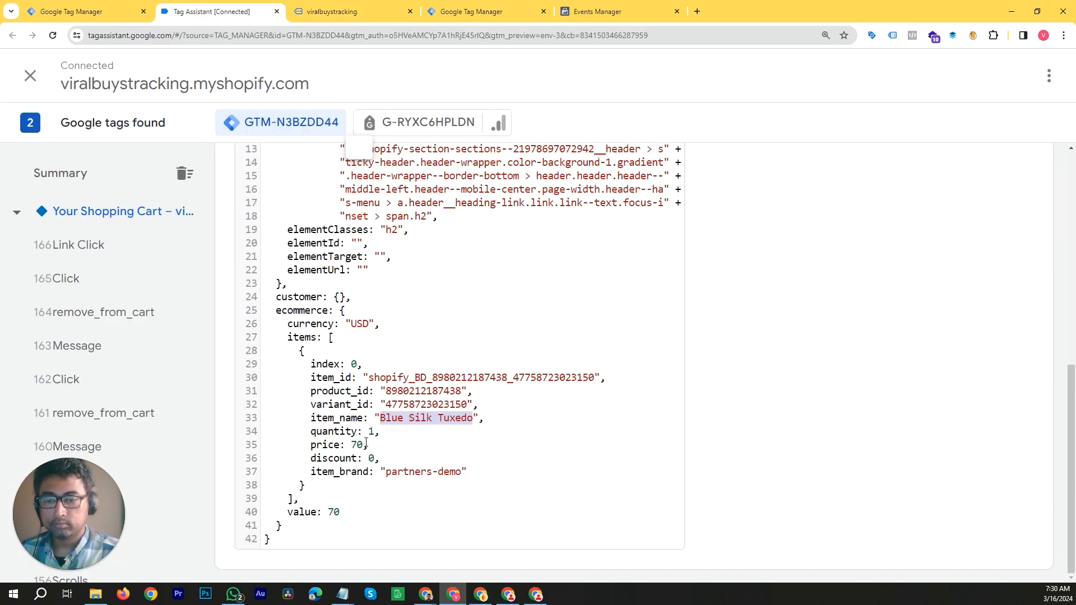
{"action": "left_click_drag", "start_coordinate": [369, 432], "coordinate": [374, 432]}
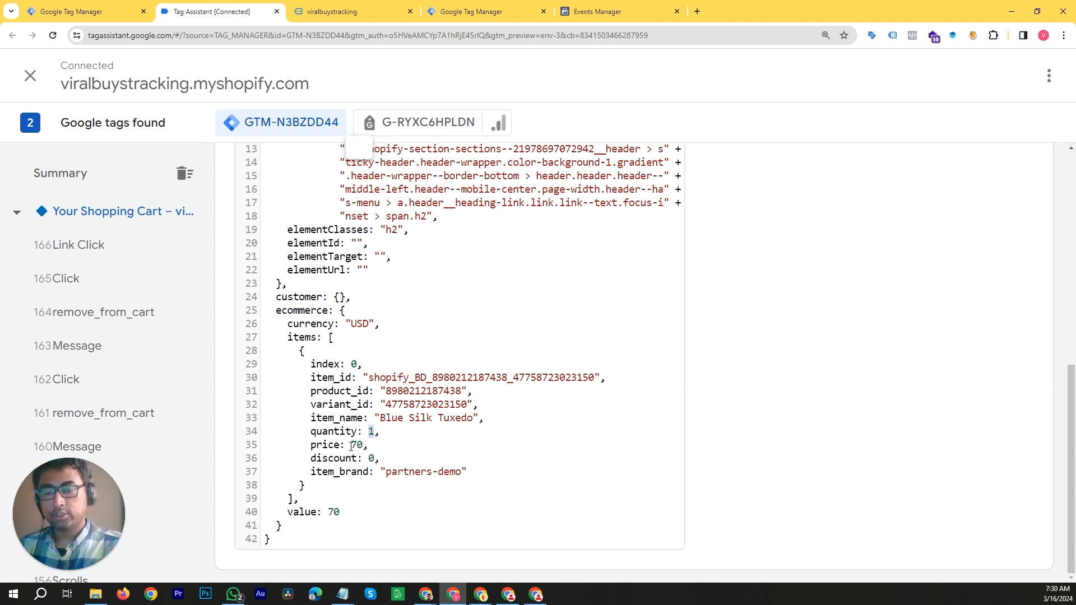
{"action": "left_click_drag", "start_coordinate": [352, 446], "coordinate": [365, 446]}
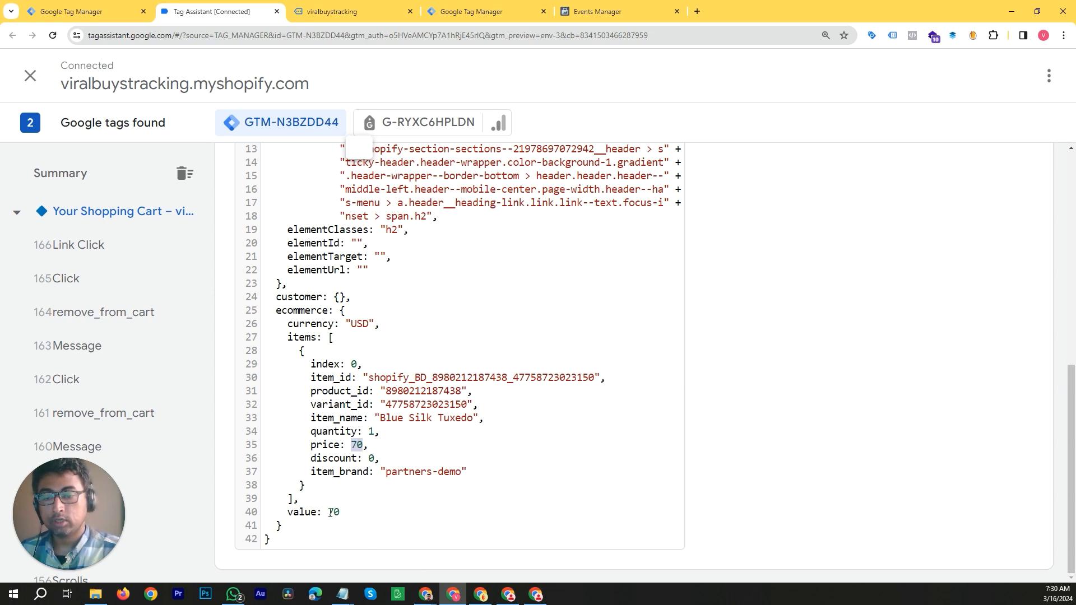
{"action": "left_click_drag", "start_coordinate": [330, 512], "coordinate": [342, 513]}
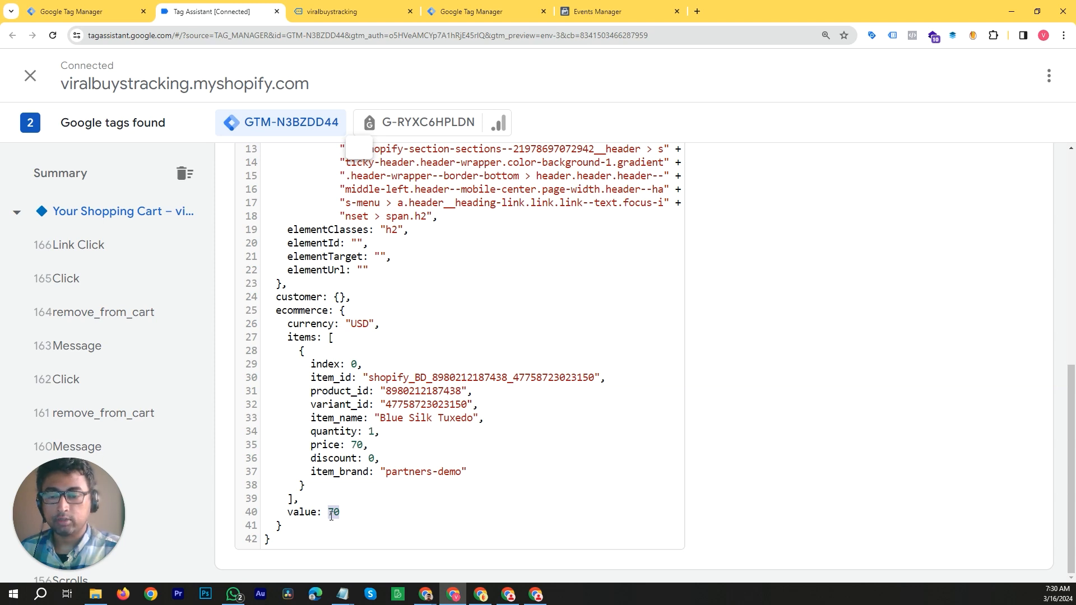
Examine the ecommerce items and total value of Click event 157 under Your Shopping Cart
{"action": "scroll", "coordinate": [109, 347], "scroll_direction": "down", "scroll_amount": 2}
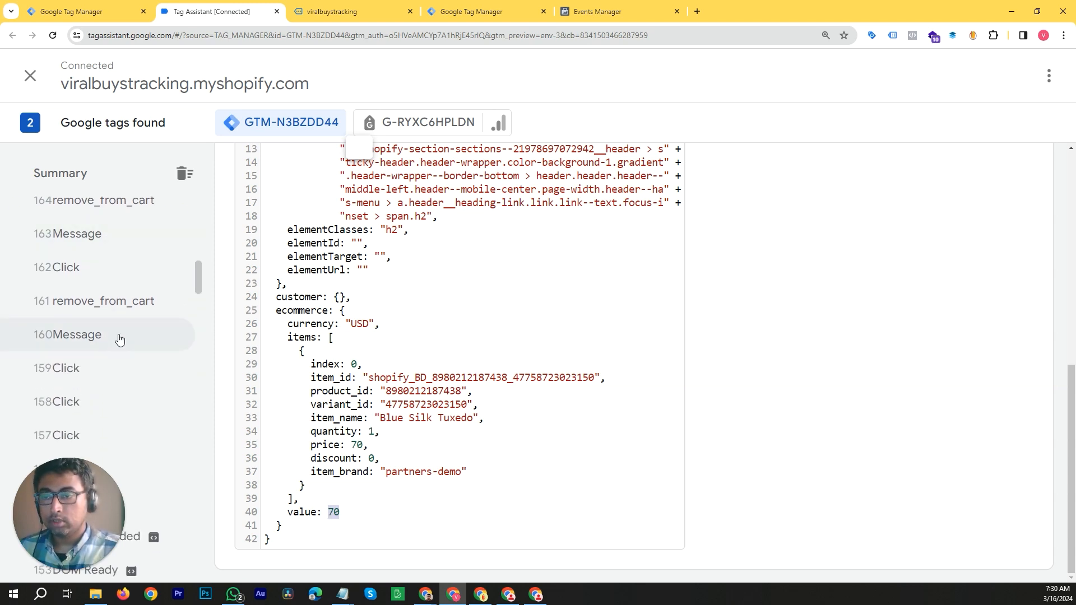
{"action": "scroll", "coordinate": [84, 336], "scroll_direction": "down", "scroll_amount": 5}
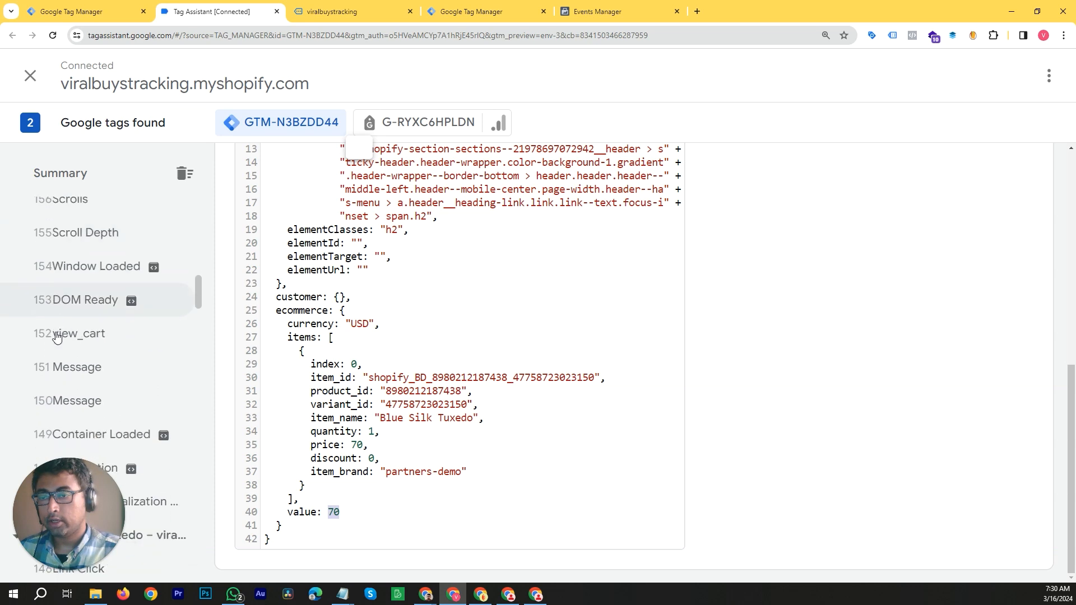
{"action": "scroll", "coordinate": [117, 347], "scroll_direction": "down", "scroll_amount": 3}
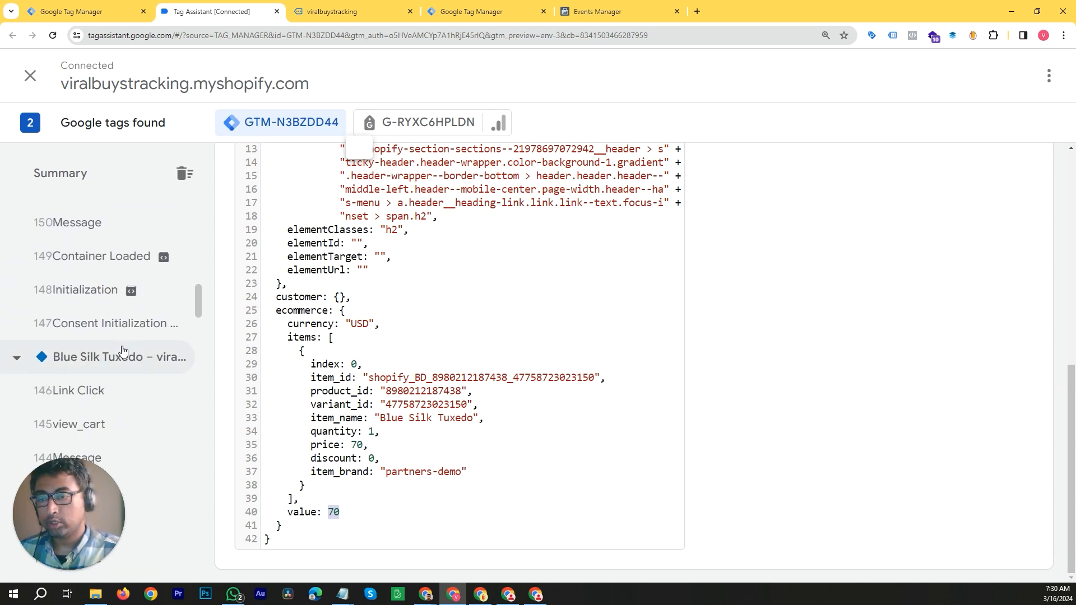
{"action": "scroll", "coordinate": [118, 351], "scroll_direction": "up", "scroll_amount": 5}
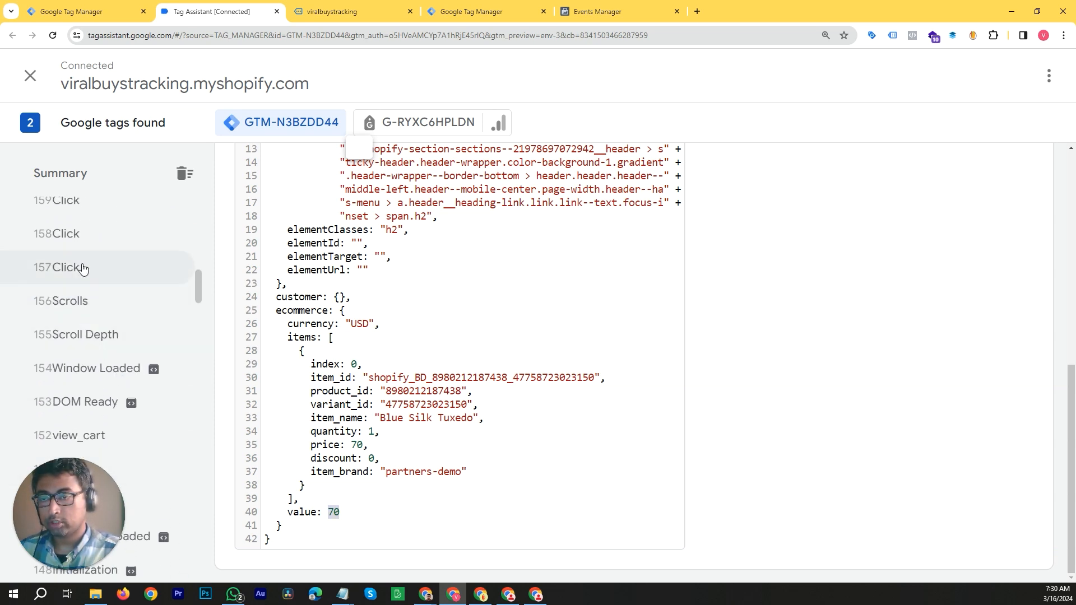
{"action": "left_click", "coordinate": [83, 268]}
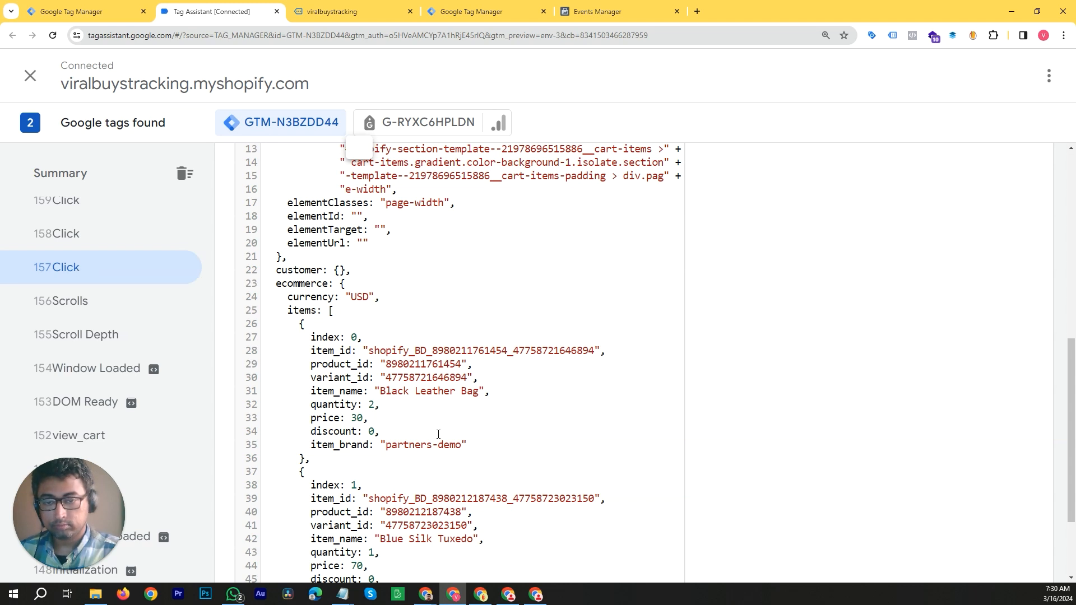
{"action": "scroll", "coordinate": [426, 420], "scroll_direction": "down", "scroll_amount": 2}
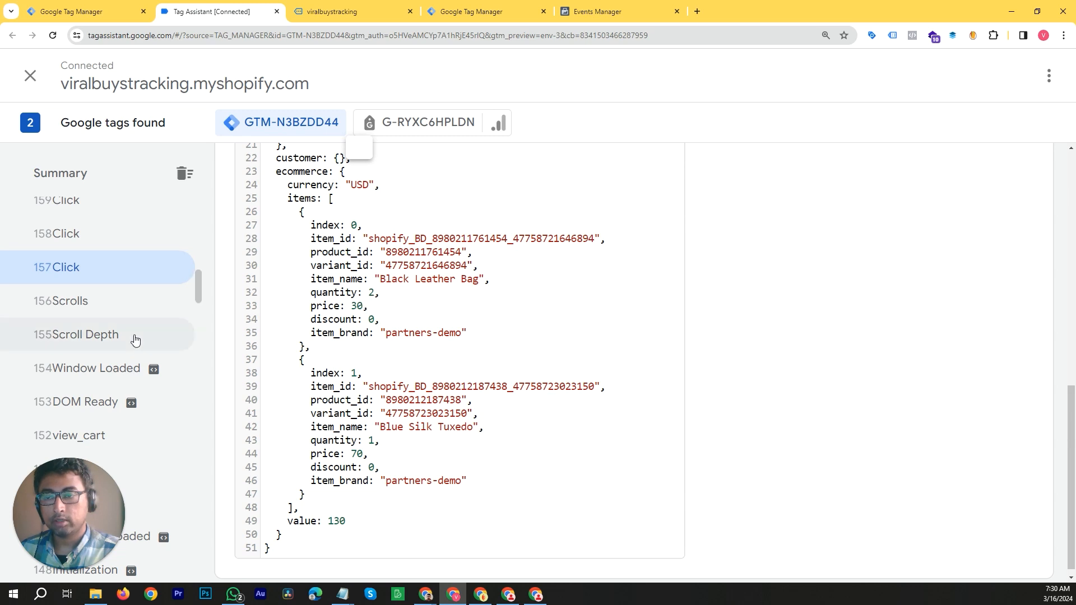
Examine the data layer values of Click events 143 and 139 under the Blue Silk Tuxedo page
{"action": "scroll", "coordinate": [123, 325], "scroll_direction": "down", "scroll_amount": 2}
{"action": "scroll", "coordinate": [250, 375], "scroll_direction": "down", "scroll_amount": 1}
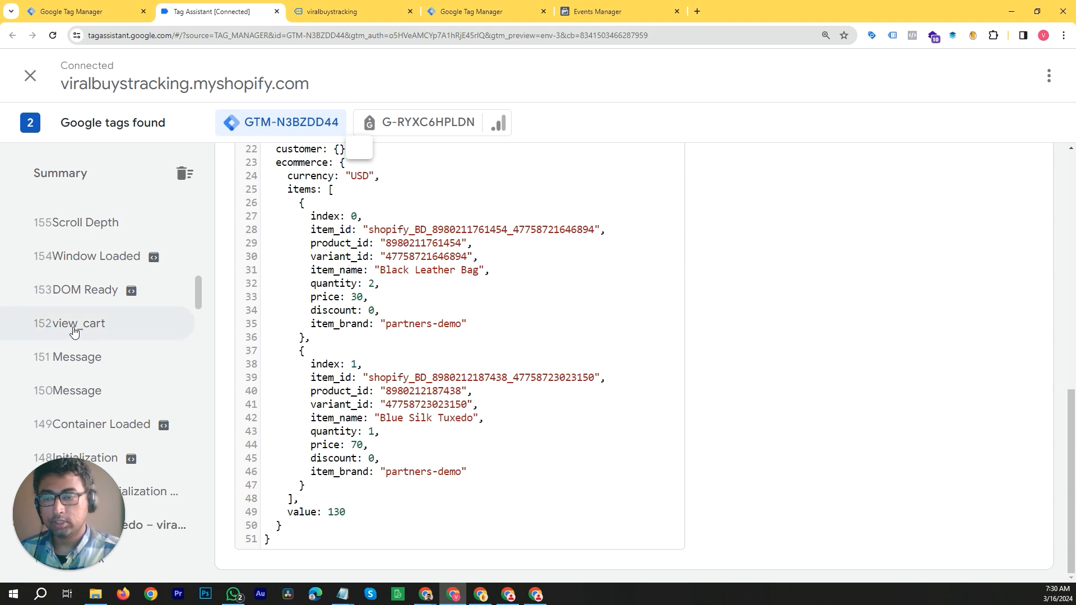
{"action": "scroll", "coordinate": [100, 327], "scroll_direction": "down", "scroll_amount": 2}
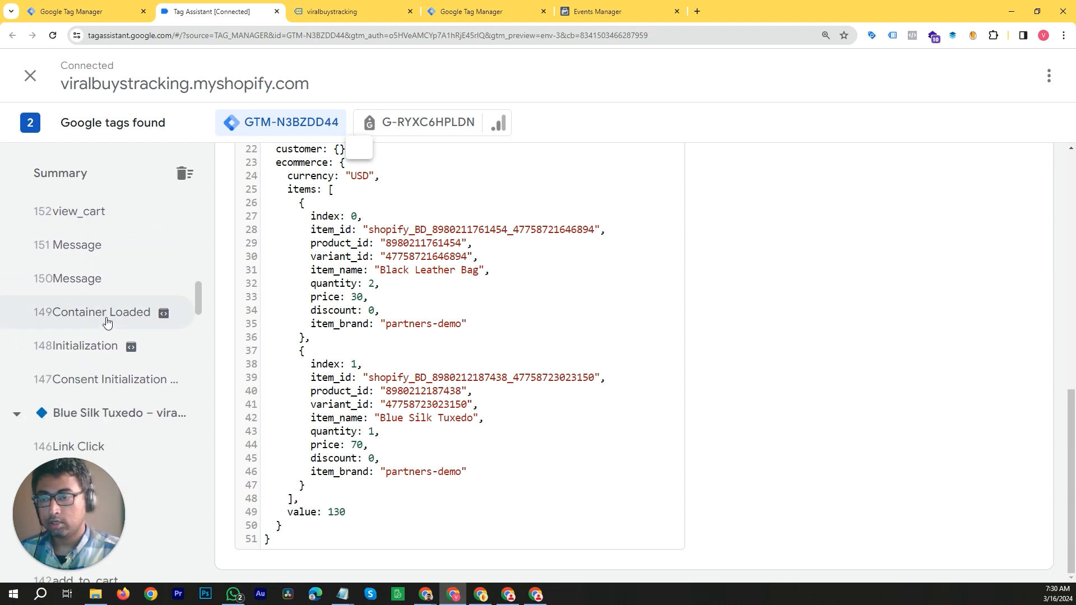
{"action": "scroll", "coordinate": [101, 326], "scroll_direction": "down", "scroll_amount": 3}
{"action": "left_click", "coordinate": [89, 324]}
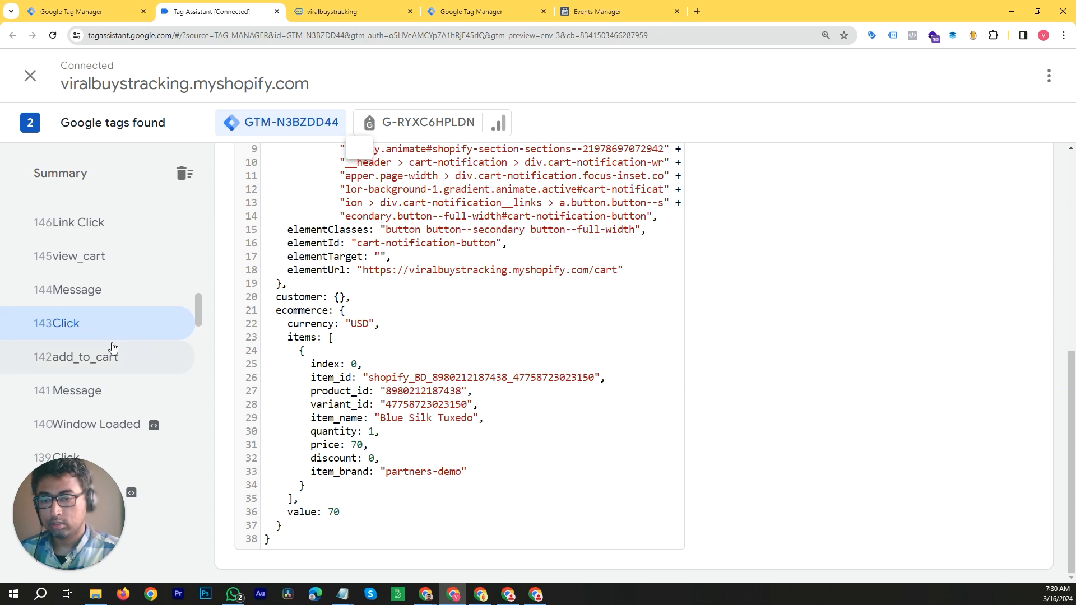
{"action": "scroll", "coordinate": [94, 358], "scroll_direction": "down", "scroll_amount": 1}
{"action": "scroll", "coordinate": [95, 365], "scroll_direction": "down", "scroll_amount": 1}
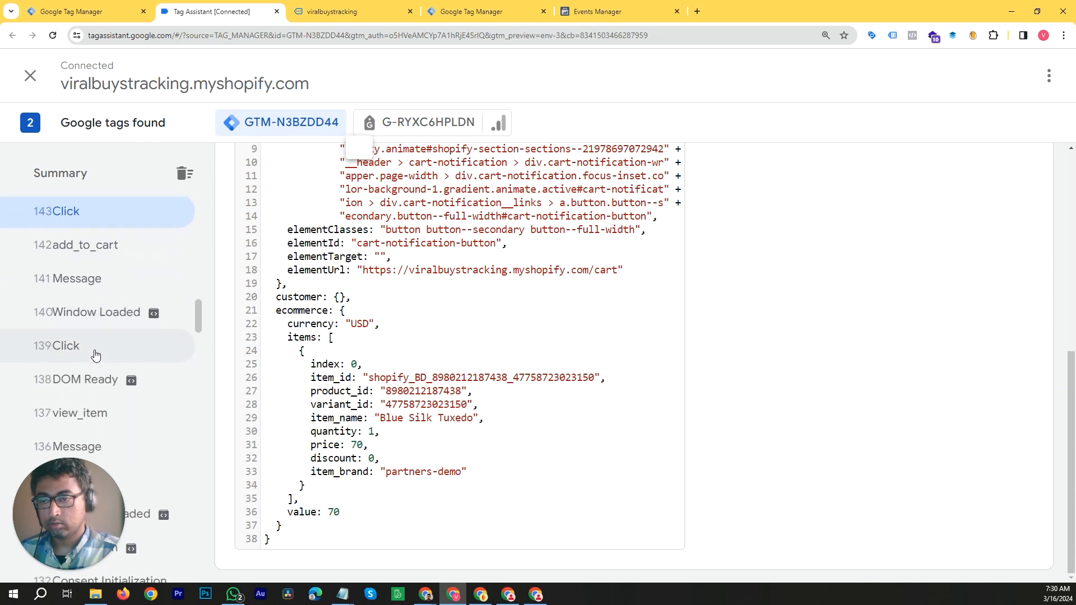
{"action": "left_click", "coordinate": [96, 350]}
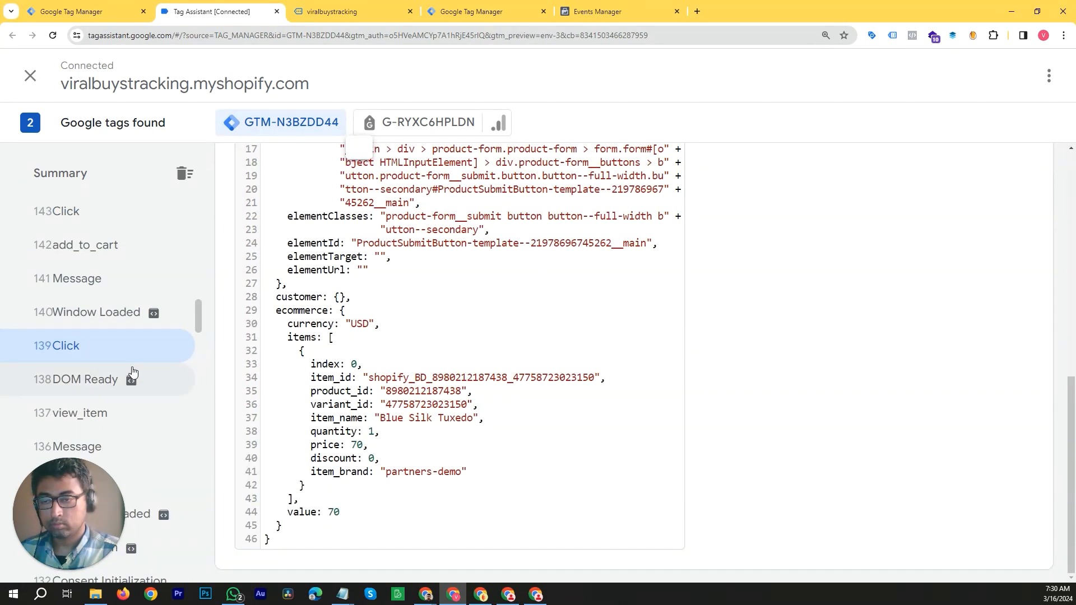
Examine the Products page's Click event data layer, going through the full items list down to the total value
{"action": "scroll", "coordinate": [125, 353], "scroll_direction": "down", "scroll_amount": 7}
{"action": "scroll", "coordinate": [112, 314], "scroll_direction": "up", "scroll_amount": 1}
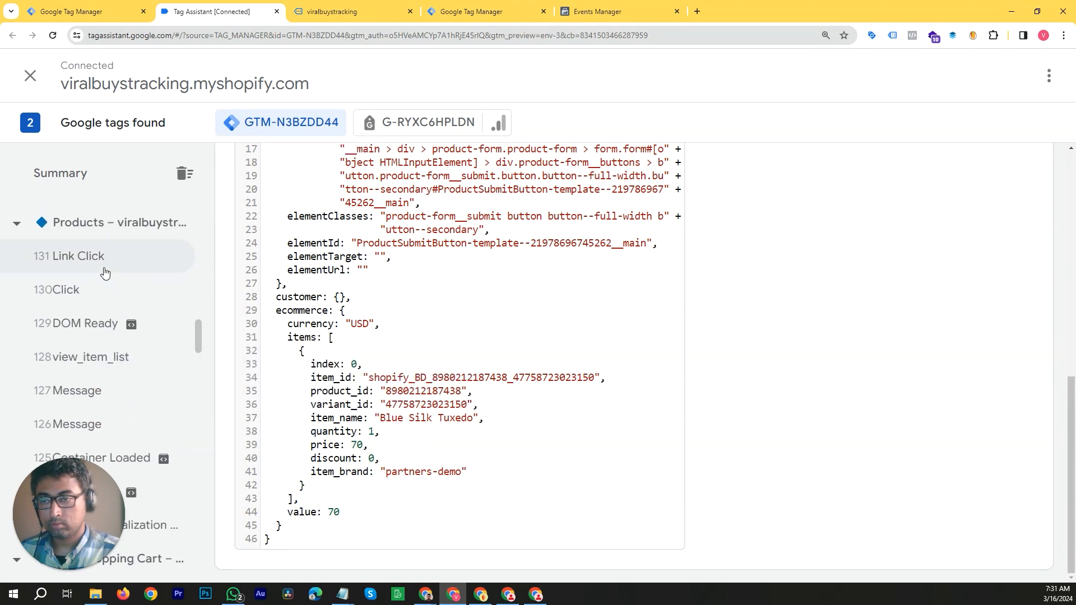
{"action": "left_click", "coordinate": [102, 258]}
{"action": "left_click", "coordinate": [94, 298]}
{"action": "scroll", "coordinate": [95, 302], "scroll_direction": "down", "scroll_amount": 3}
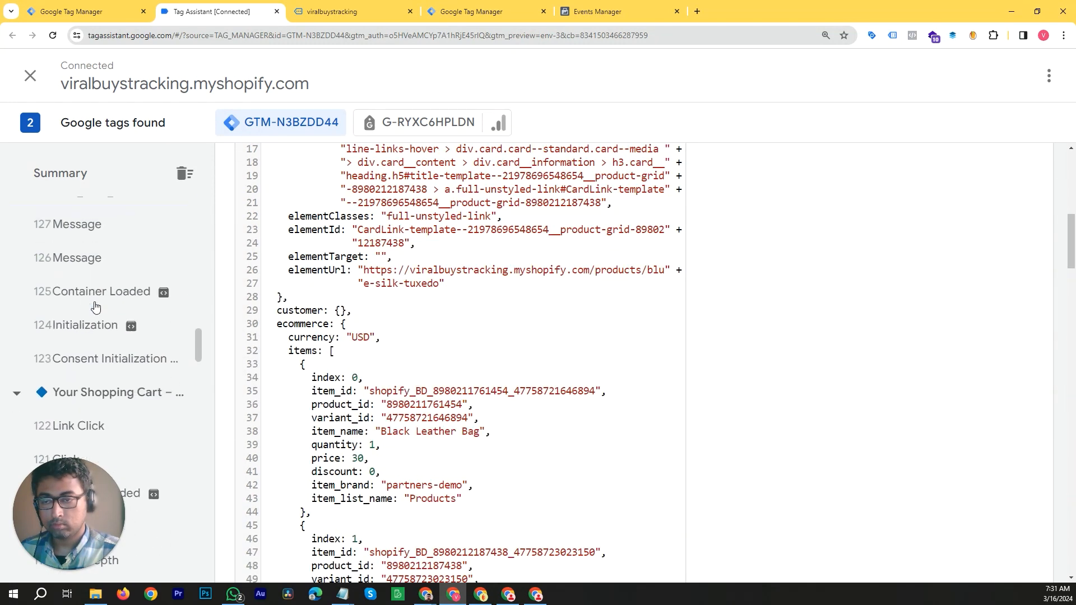
{"action": "scroll", "coordinate": [434, 417], "scroll_direction": "down", "scroll_amount": 4}
{"action": "scroll", "coordinate": [434, 418], "scroll_direction": "down", "scroll_amount": 3}
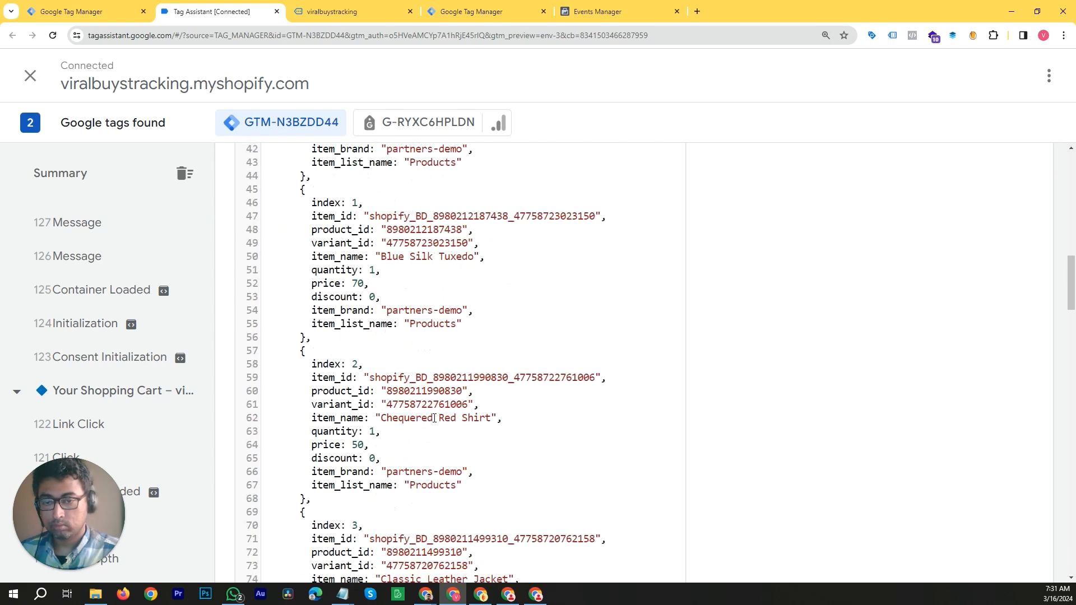
{"action": "scroll", "coordinate": [435, 408], "scroll_direction": "down", "scroll_amount": 20}
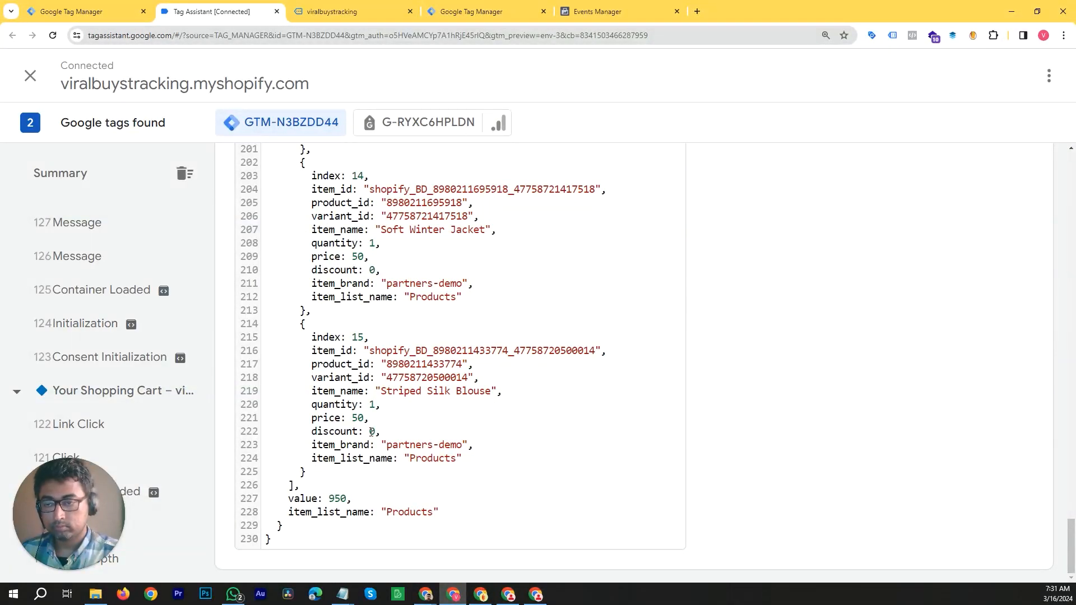
Examine the Black Leather Bag's quantity, price and total value in the data layer of the earlier Your Shopping Cart page
{"action": "left_click", "coordinate": [102, 402]}
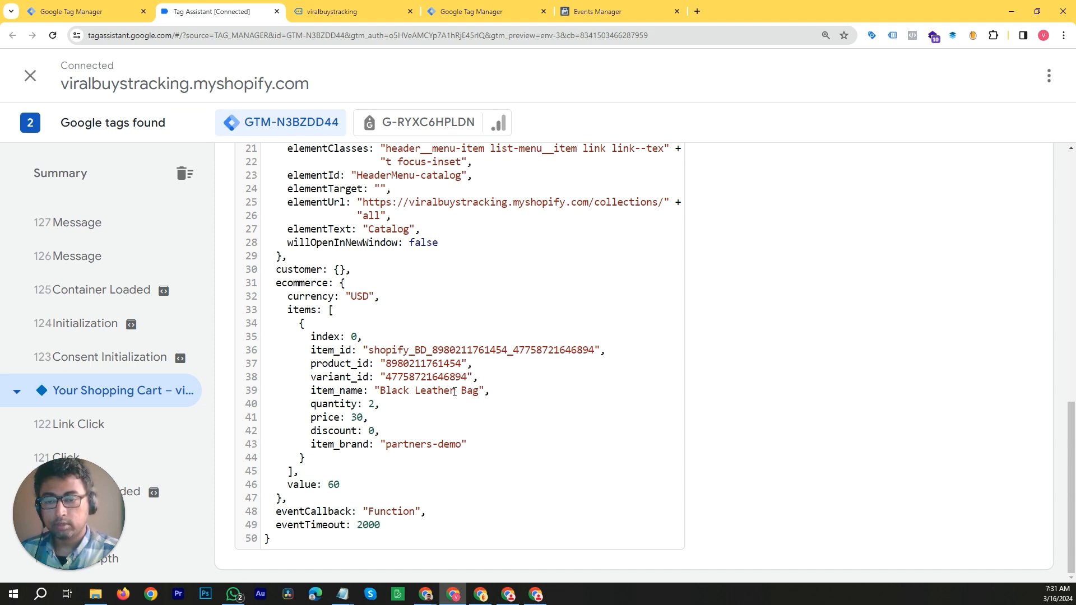
{"action": "left_click", "coordinate": [369, 404]}
{"action": "left_click", "coordinate": [355, 420]}
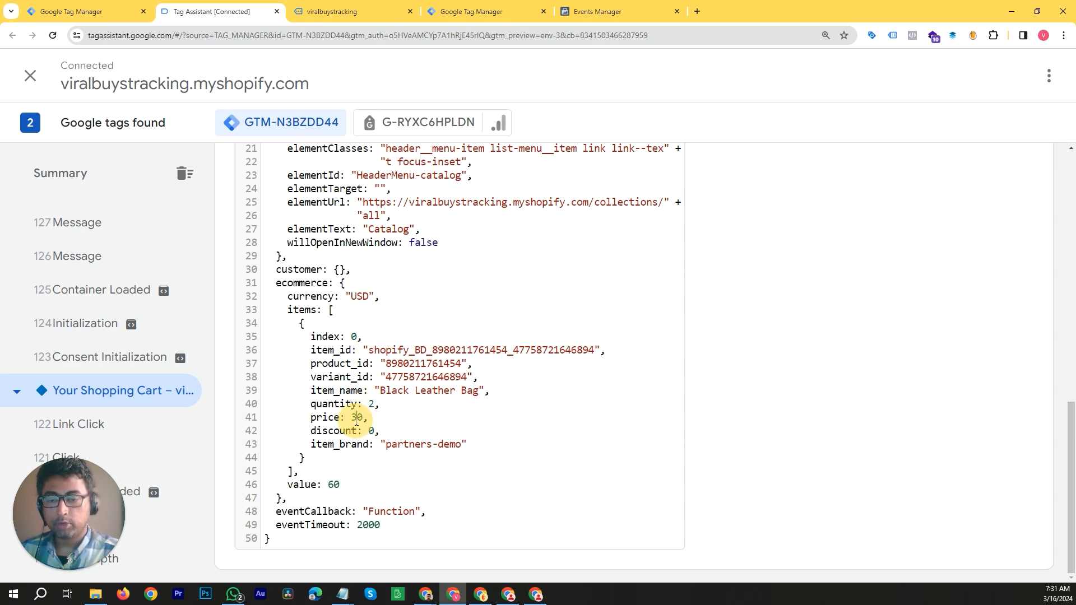
{"action": "left_click", "coordinate": [328, 485]}
{"action": "left_click", "coordinate": [338, 486]}
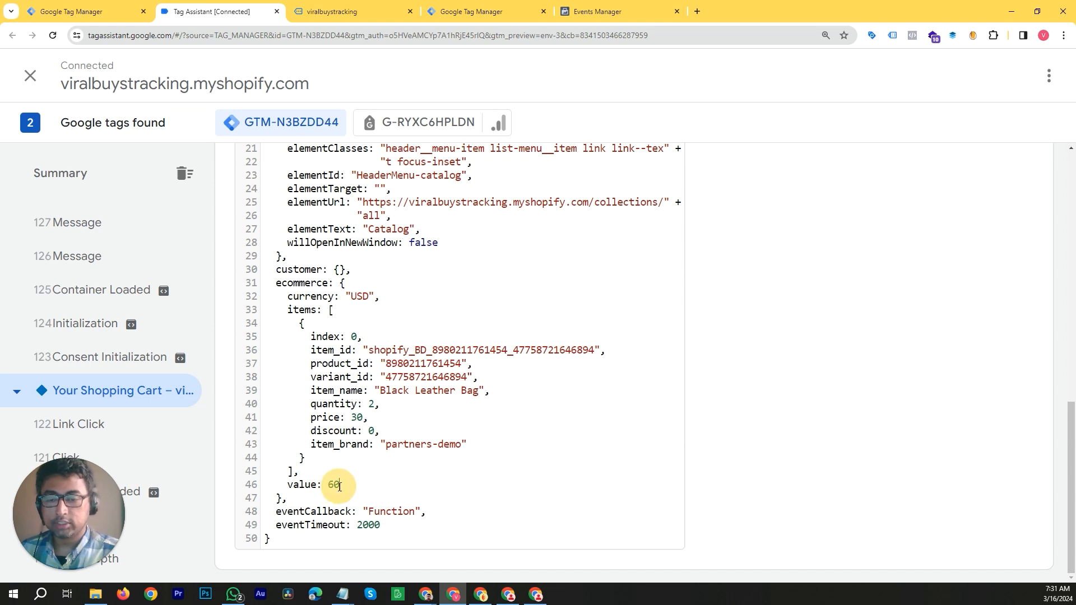
{"action": "scroll", "coordinate": [179, 421], "scroll_direction": "up", "scroll_amount": 4}
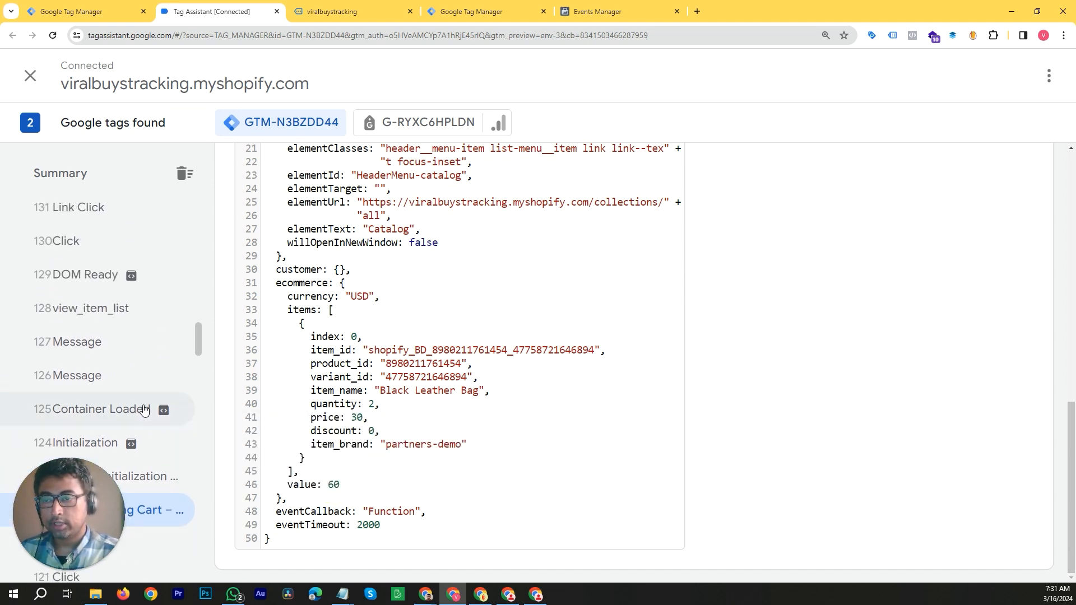
Examine Click event 130 on the Products page, reading its ecommerce items through to the total value
{"action": "left_click", "coordinate": [96, 353]}
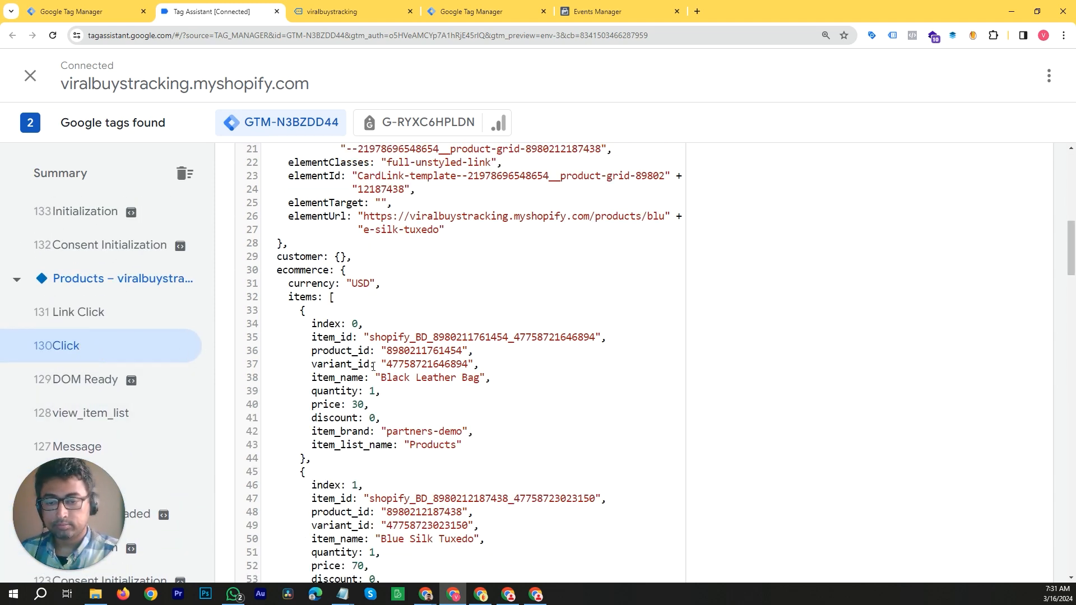
{"action": "scroll", "coordinate": [430, 358], "scroll_direction": "down", "scroll_amount": 3}
{"action": "scroll", "coordinate": [436, 381], "scroll_direction": "down", "scroll_amount": 3}
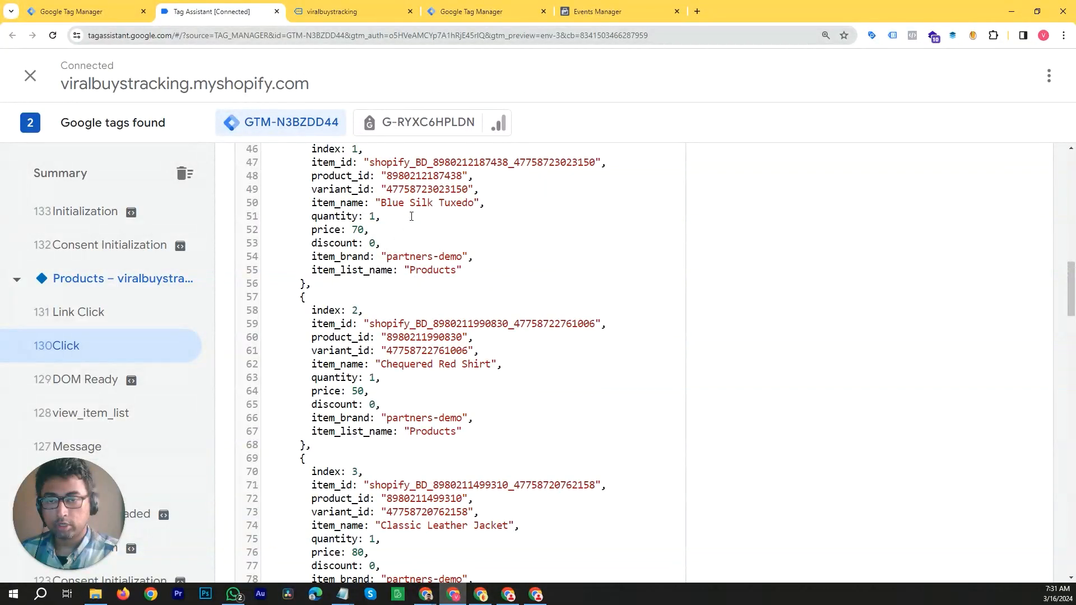
{"action": "scroll", "coordinate": [482, 410], "scroll_direction": "down", "scroll_amount": 20}
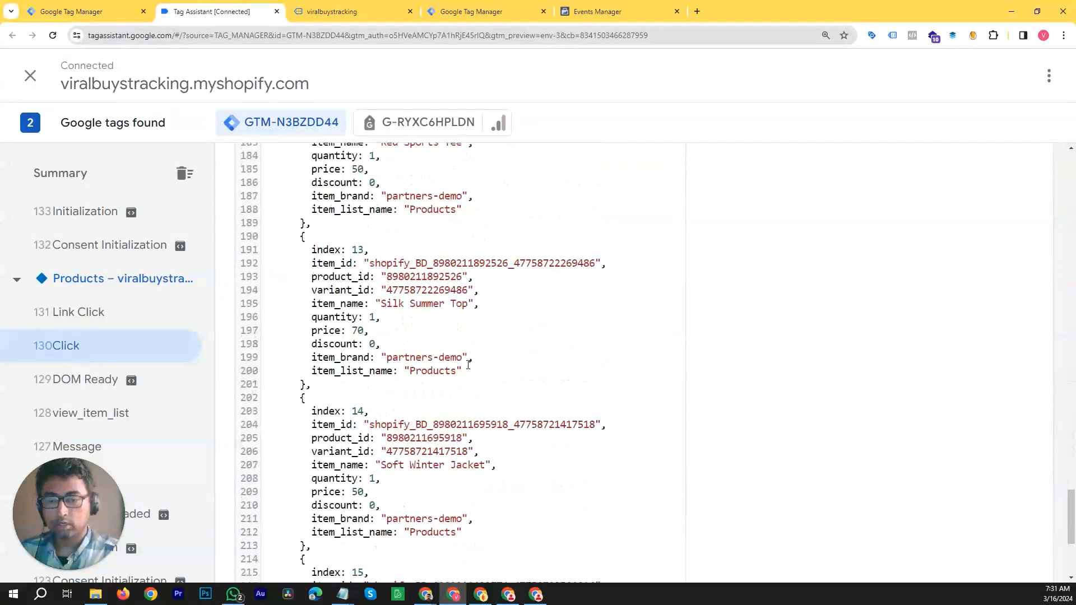
{"action": "scroll", "coordinate": [113, 329], "scroll_direction": "up", "scroll_amount": 1}
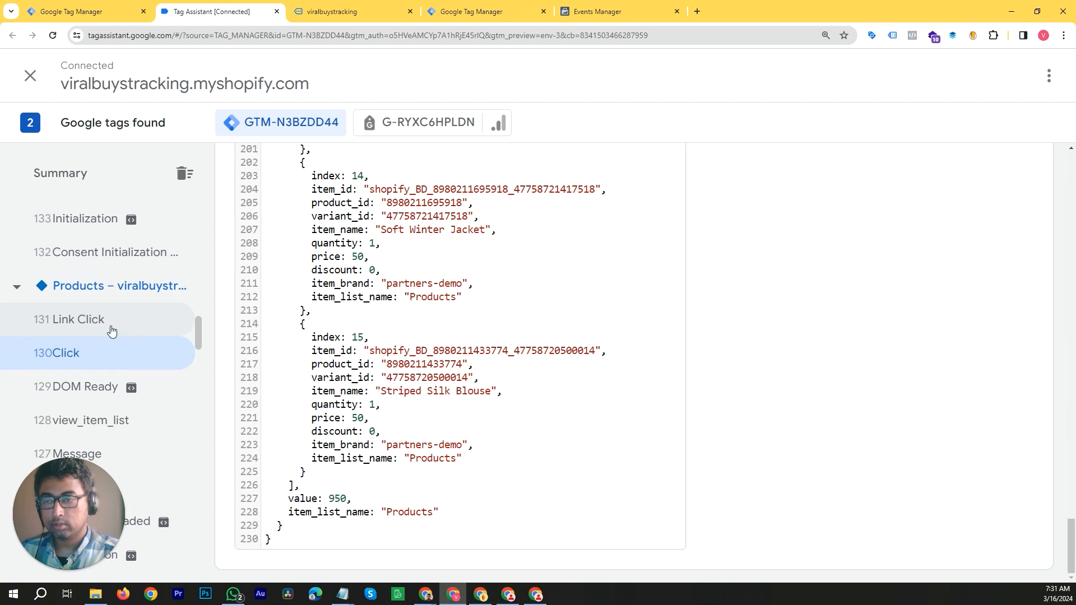
Compare the ecommerce item data of Click events 139 and 143 on the Blue Silk Tuxedo page
{"action": "scroll", "coordinate": [109, 331], "scroll_direction": "up", "scroll_amount": 4}
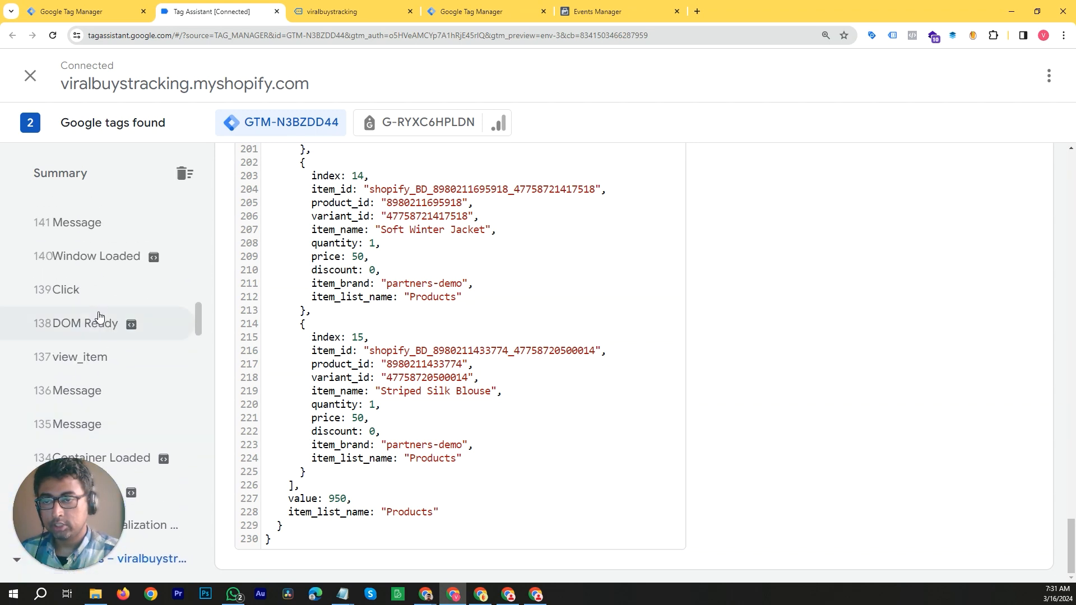
{"action": "left_click", "coordinate": [100, 294]}
{"action": "scroll", "coordinate": [14, 325], "scroll_direction": "up", "scroll_amount": 2}
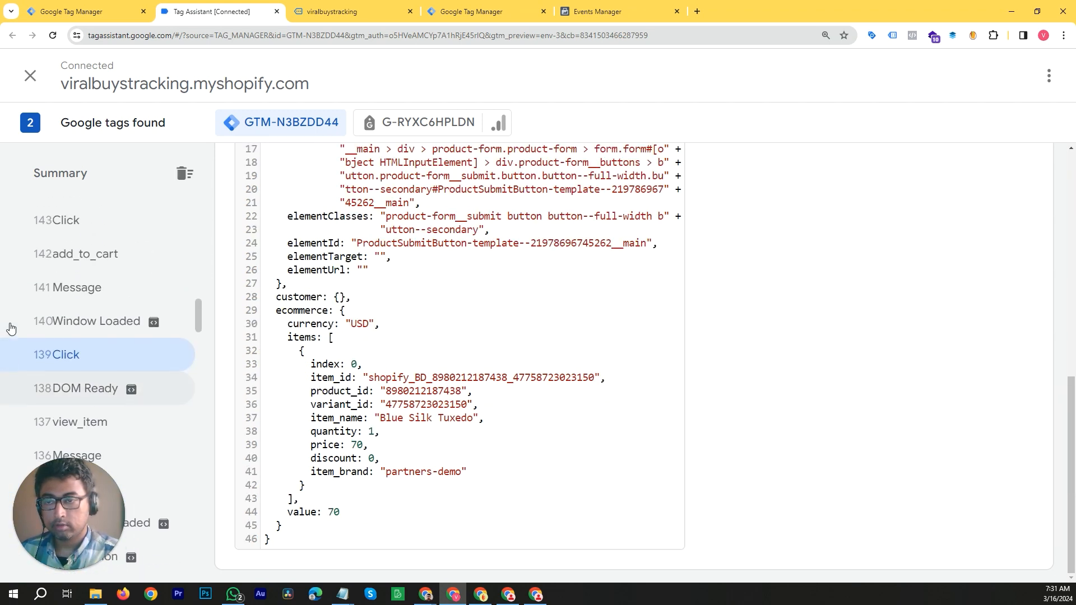
{"action": "left_click", "coordinate": [73, 275]}
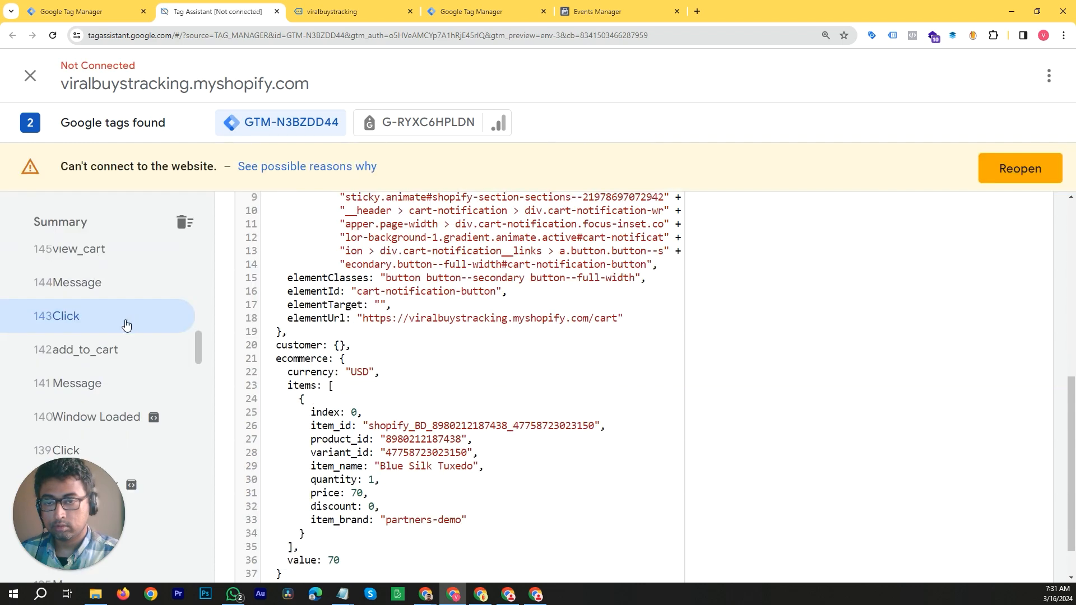
Open the data layer of view_cart event 145 and reopen the store to restore the preview connection
{"action": "scroll", "coordinate": [90, 321], "scroll_direction": "up", "scroll_amount": 1}
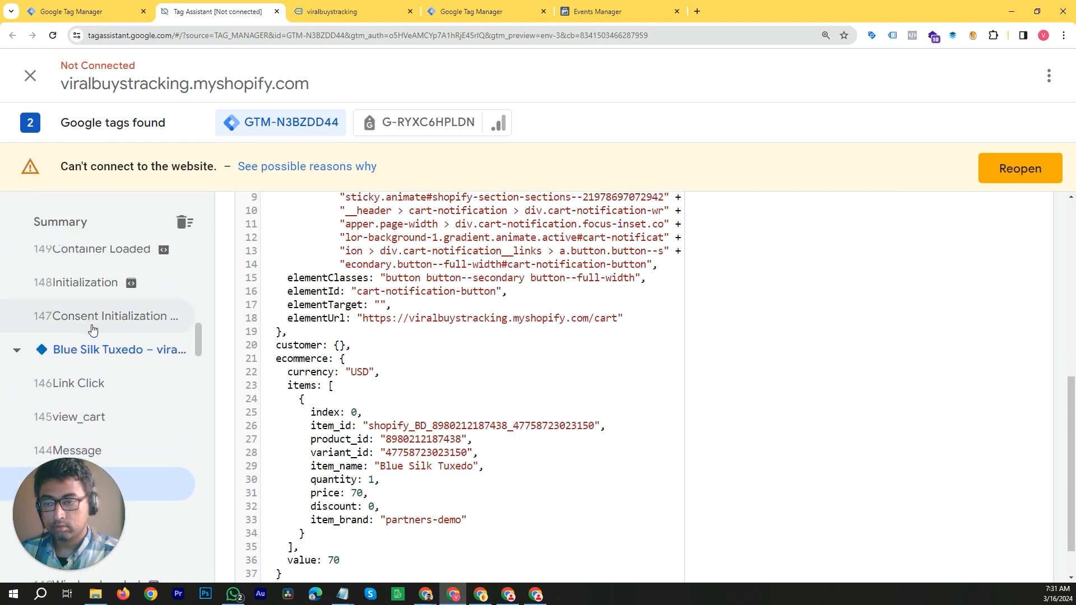
{"action": "left_click", "coordinate": [92, 417]}
{"action": "scroll", "coordinate": [417, 412], "scroll_direction": "down", "scroll_amount": 1}
{"action": "scroll", "coordinate": [417, 412], "scroll_direction": "down", "scroll_amount": 3}
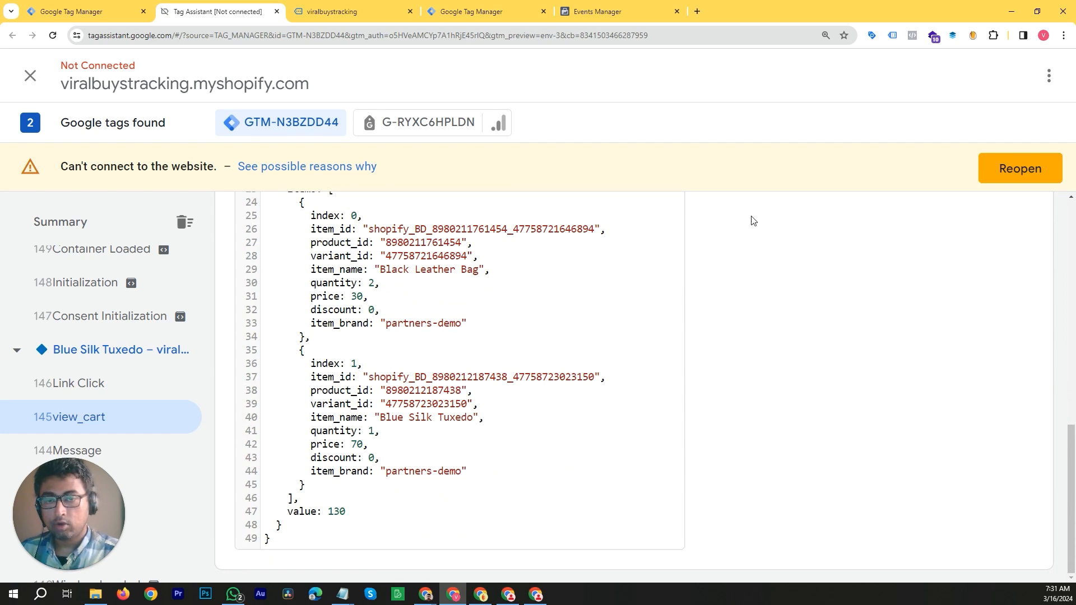
{"action": "left_click", "coordinate": [1003, 170]}
{"action": "key", "text": "ctrl+shift+Tab"}
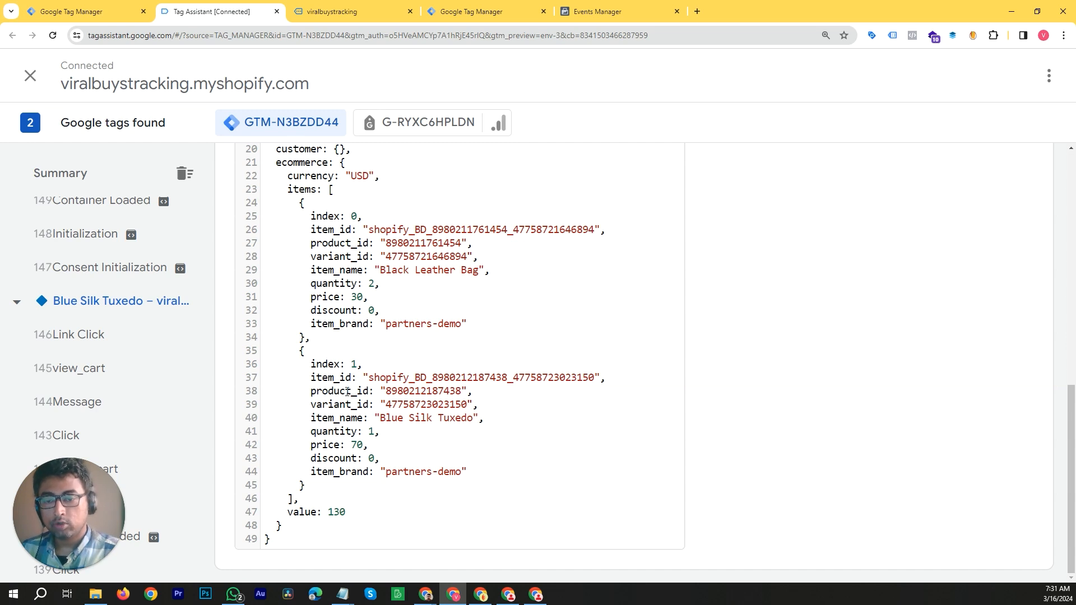
Examine the Blue Silk Tuxedo's item name and price and the total cart value in the view_cart data layer
{"action": "left_click_drag", "start_coordinate": [382, 419], "coordinate": [473, 418]}
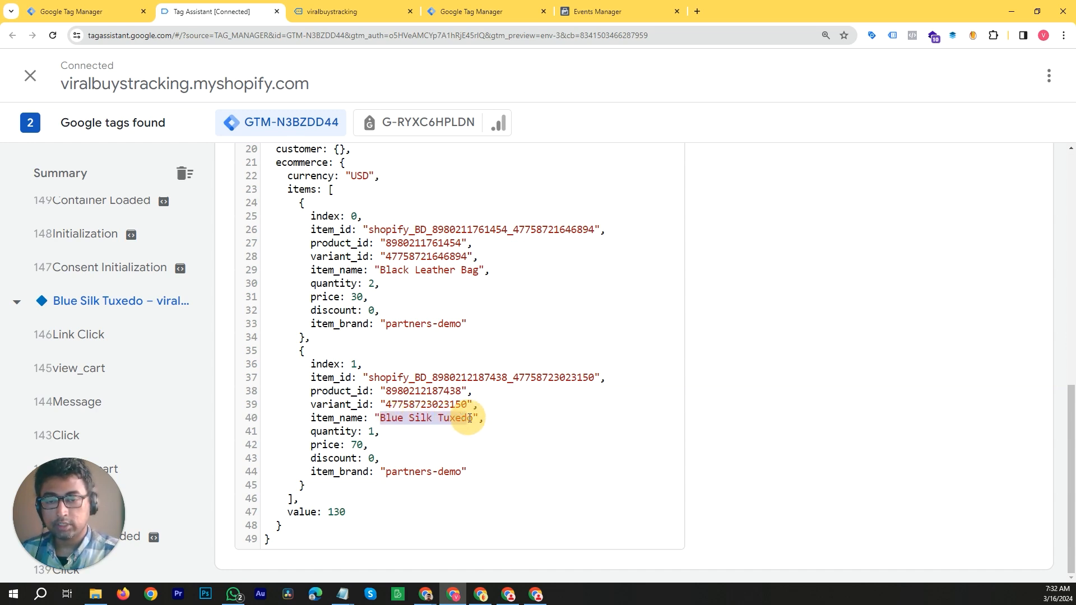
{"action": "left_click_drag", "start_coordinate": [352, 446], "coordinate": [363, 446]}
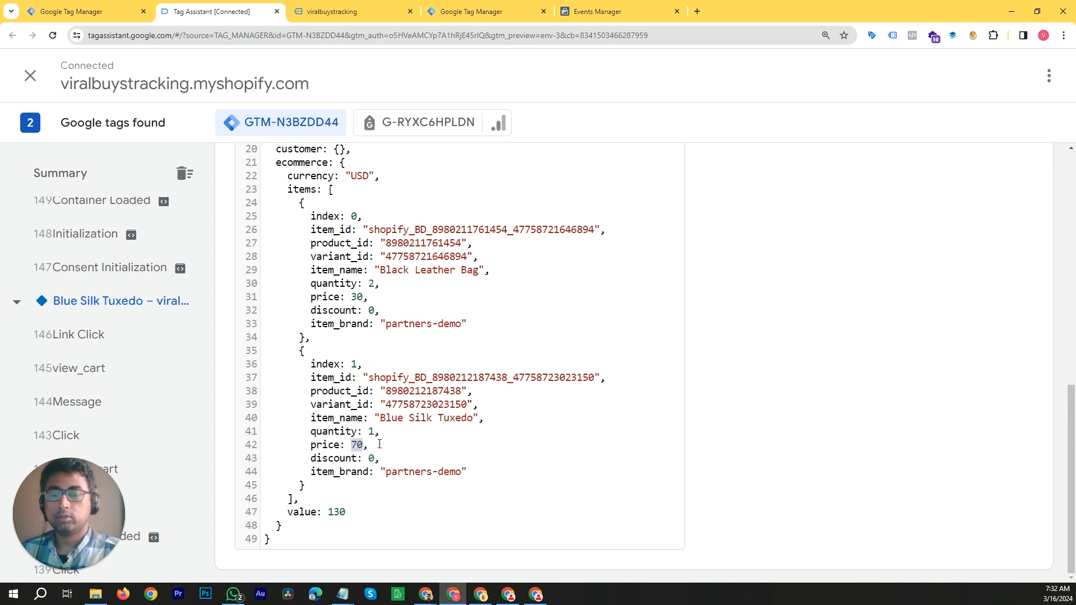
{"action": "double_click", "coordinate": [336, 513]}
{"action": "left_click", "coordinate": [344, 514]}
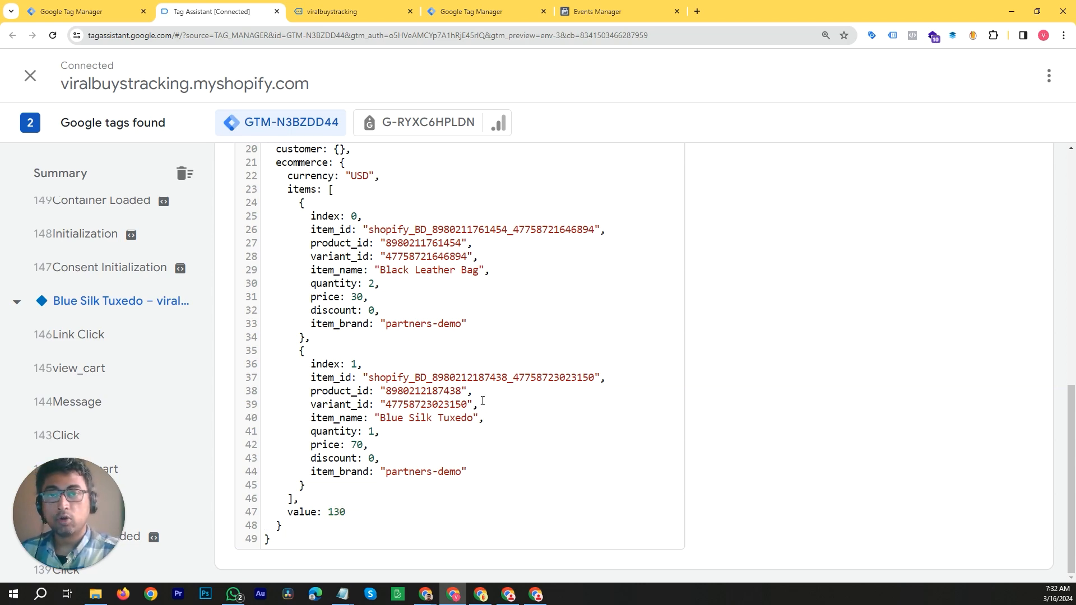
{"action": "key", "text": "ctrl+minus"}
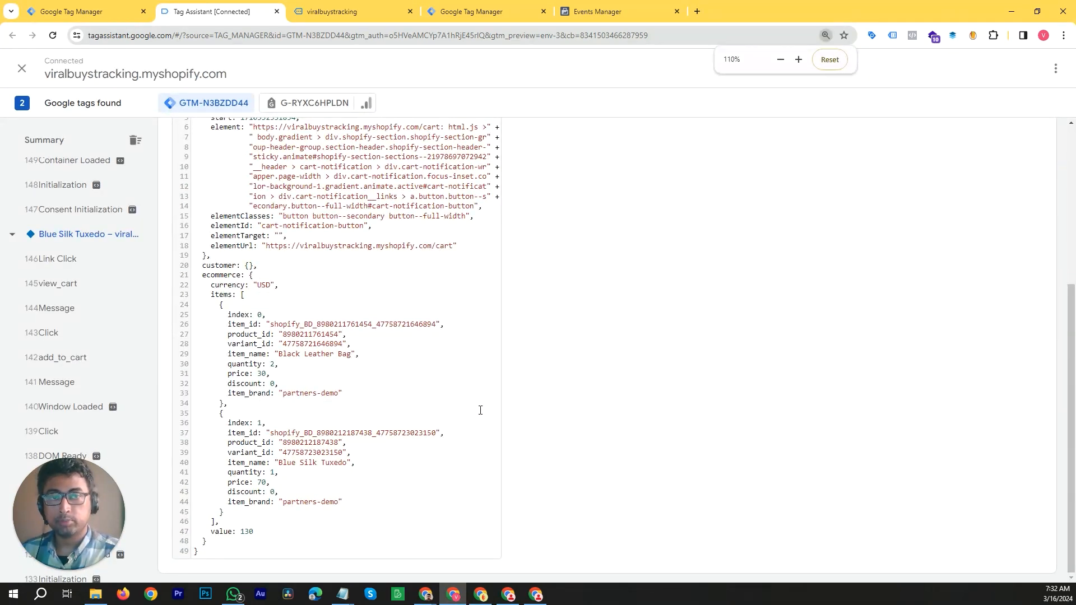
{"action": "key", "text": "ctrl+minus"}
{"action": "scroll", "coordinate": [483, 392], "scroll_direction": "up", "scroll_amount": 5}
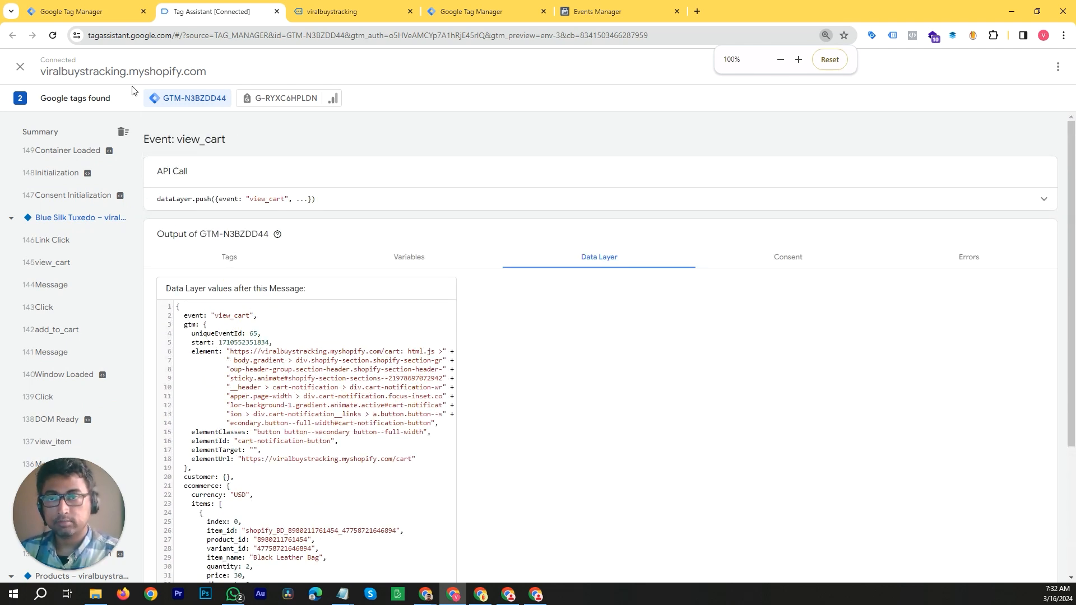
Review the user-defined variables in the Tag Manager workspace and the Notepad list of data layer variable names and paths
{"action": "left_click", "coordinate": [95, 7]}
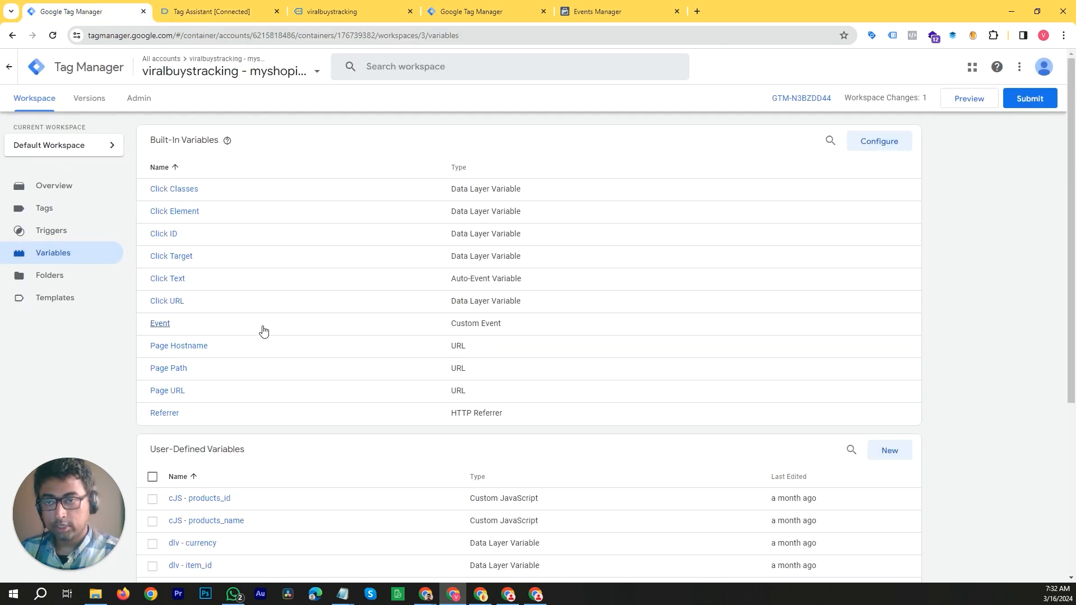
{"action": "scroll", "coordinate": [264, 324], "scroll_direction": "down", "scroll_amount": 5}
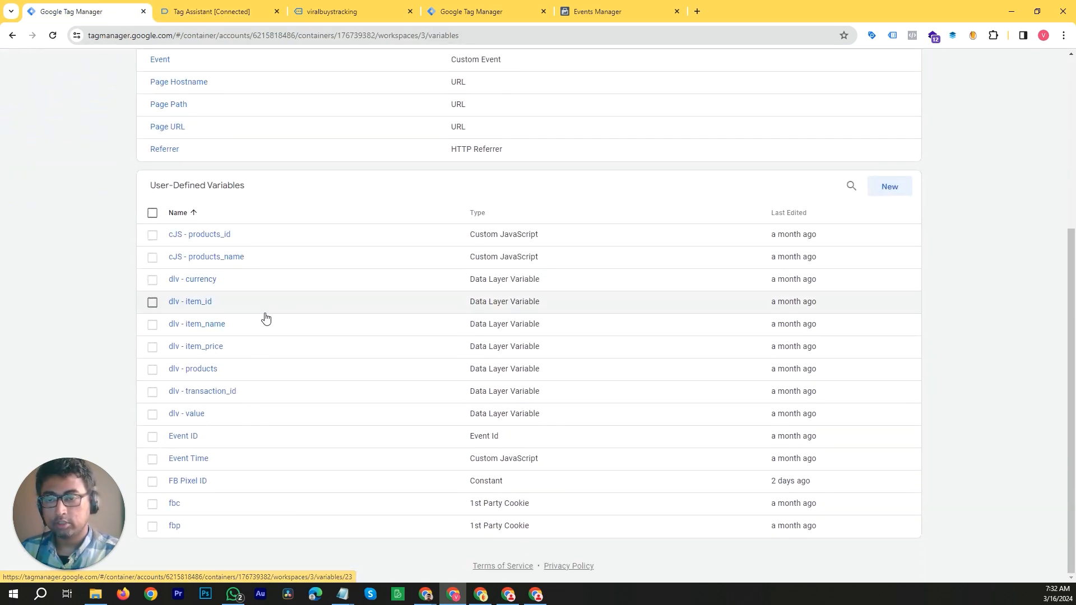
{"action": "mouse_move", "coordinate": [347, 593]}
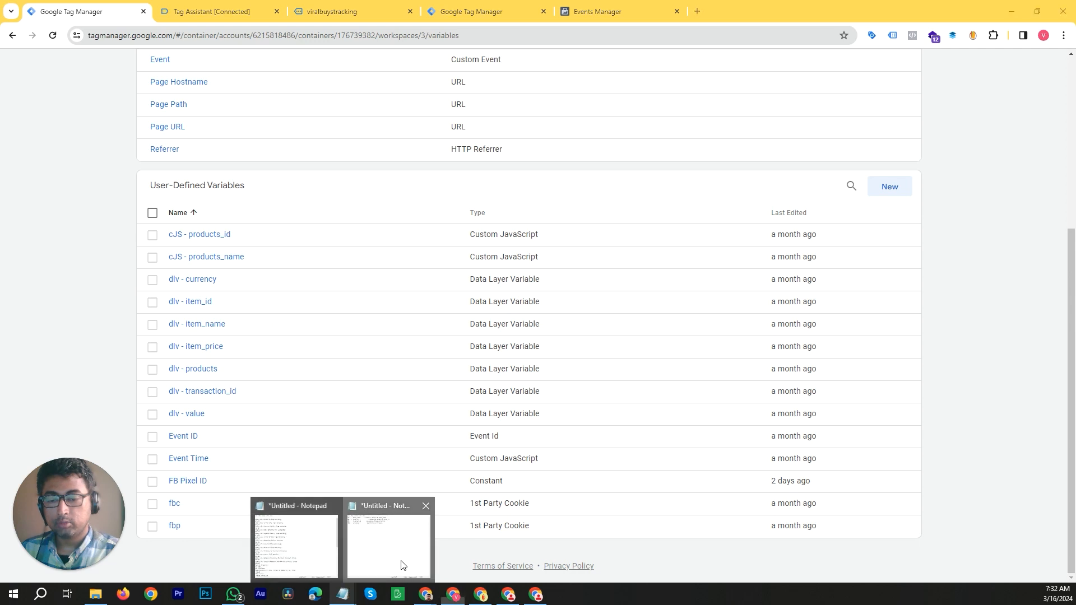
{"action": "left_click", "coordinate": [389, 537]}
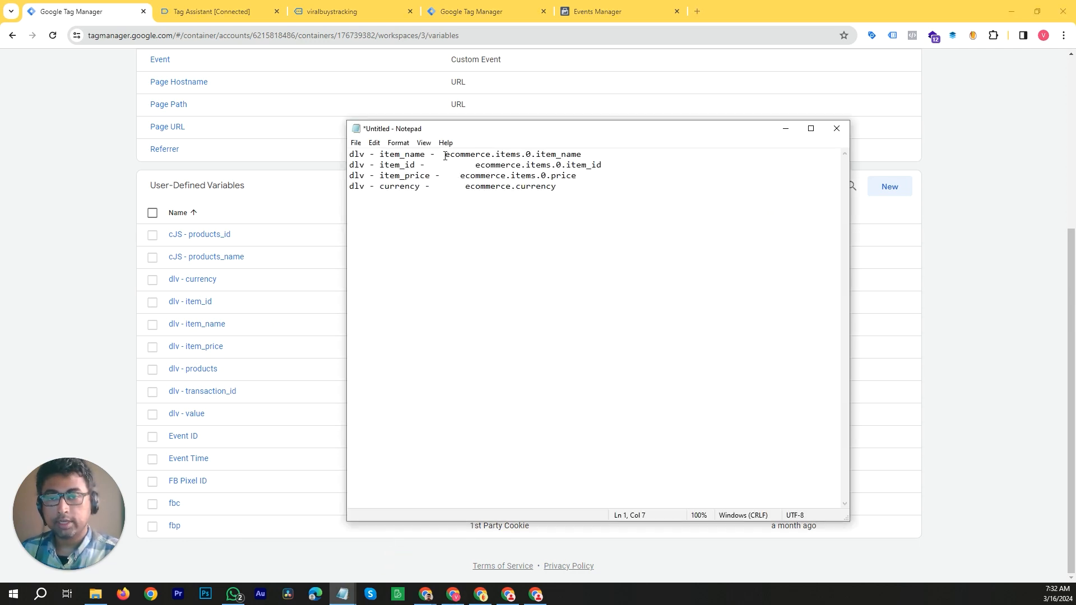
{"action": "left_click", "coordinate": [363, 157]}
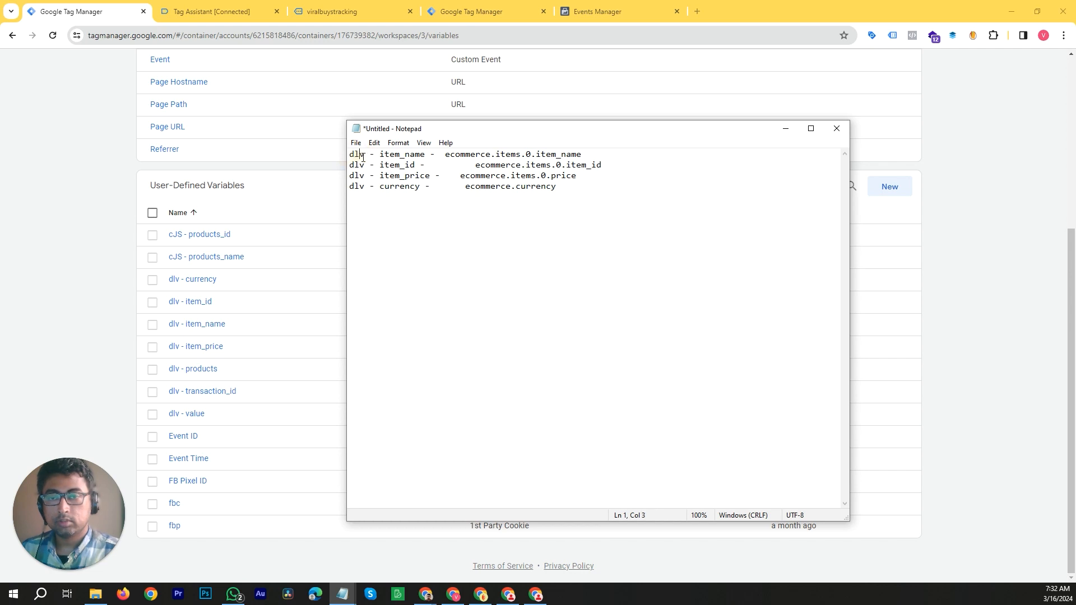
{"action": "left_click", "coordinate": [784, 128]}
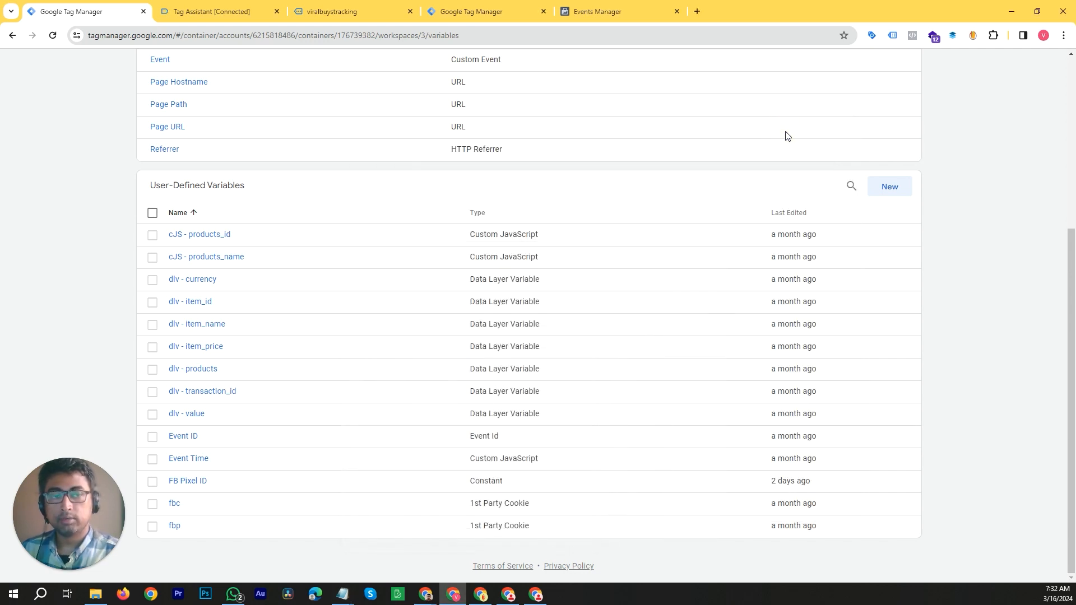
{"action": "left_click", "coordinate": [888, 187]}
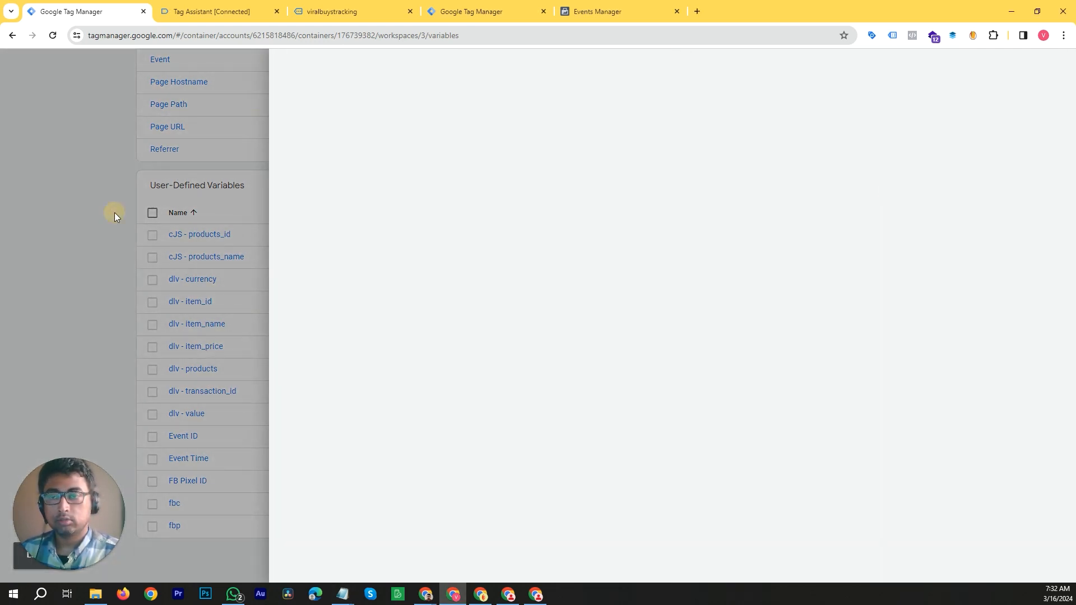
{"action": "left_click", "coordinate": [114, 213]}
{"action": "scroll", "coordinate": [100, 235], "scroll_direction": "up", "scroll_amount": 5}
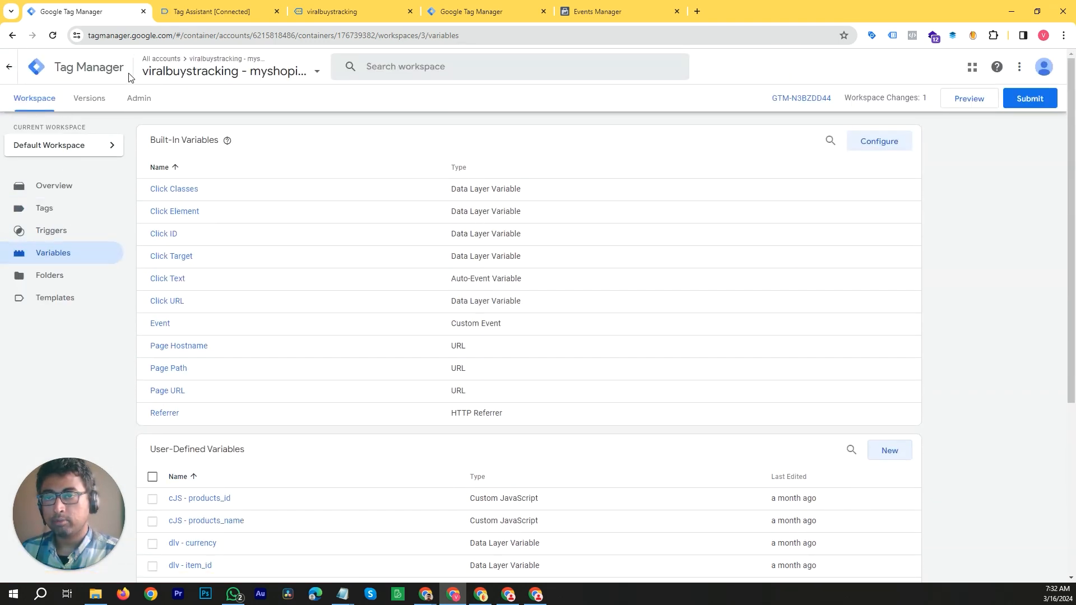
Start a new user-defined variable of the Data Layer Variable type and discard its unsaved changes
{"action": "scroll", "coordinate": [274, 190], "scroll_direction": "down", "scroll_amount": 2}
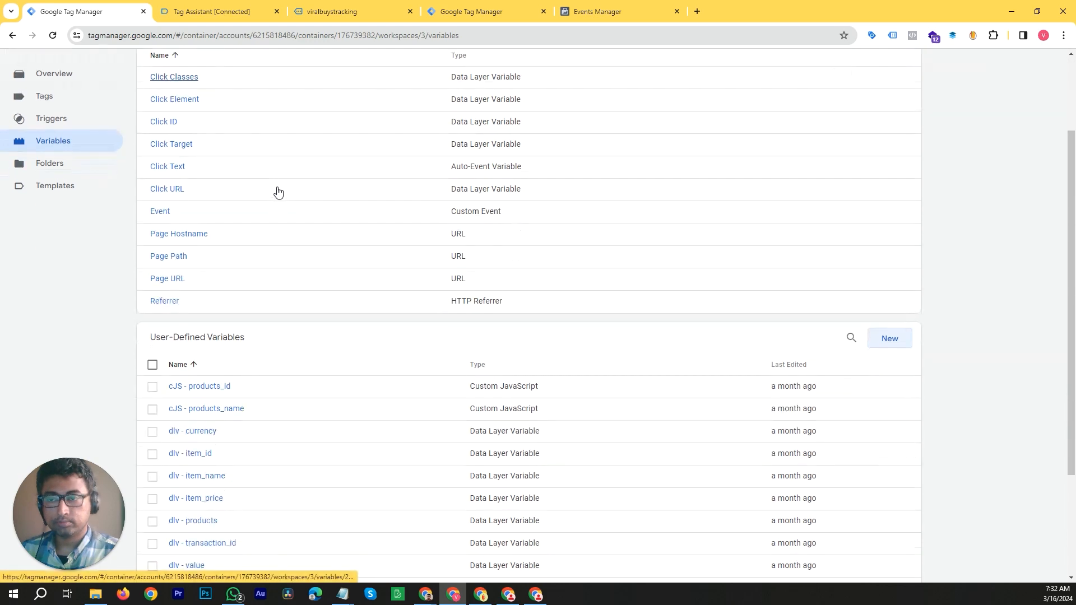
{"action": "scroll", "coordinate": [770, 301], "scroll_direction": "down", "scroll_amount": 3}
{"action": "left_click", "coordinate": [895, 187]}
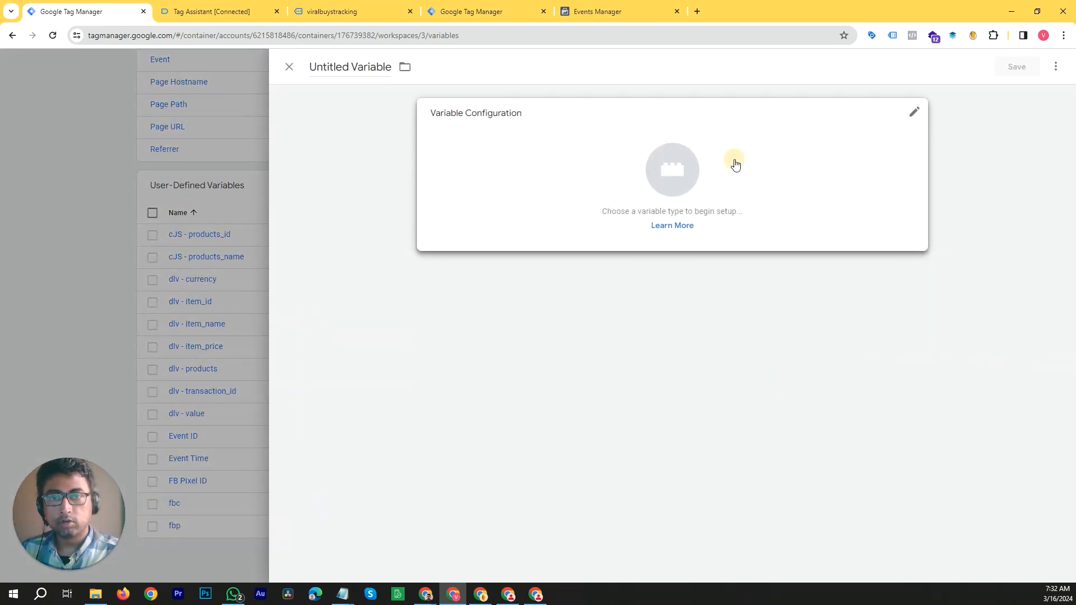
{"action": "left_click", "coordinate": [732, 162]}
{"action": "scroll", "coordinate": [804, 262], "scroll_direction": "down", "scroll_amount": 7}
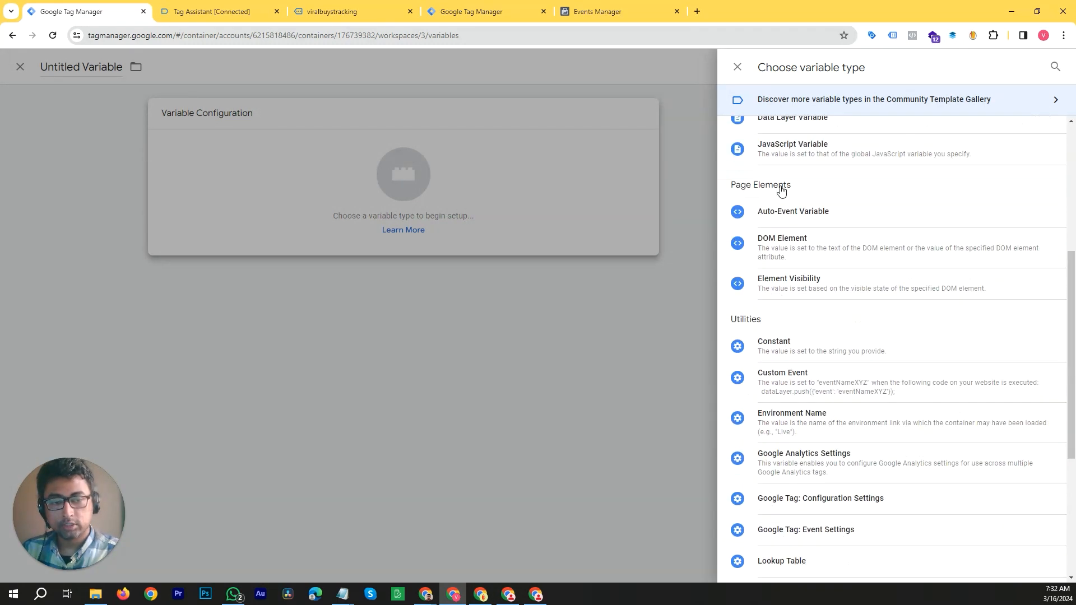
{"action": "scroll", "coordinate": [823, 313], "scroll_direction": "down", "scroll_amount": 2}
{"action": "scroll", "coordinate": [845, 366], "scroll_direction": "up", "scroll_amount": 5}
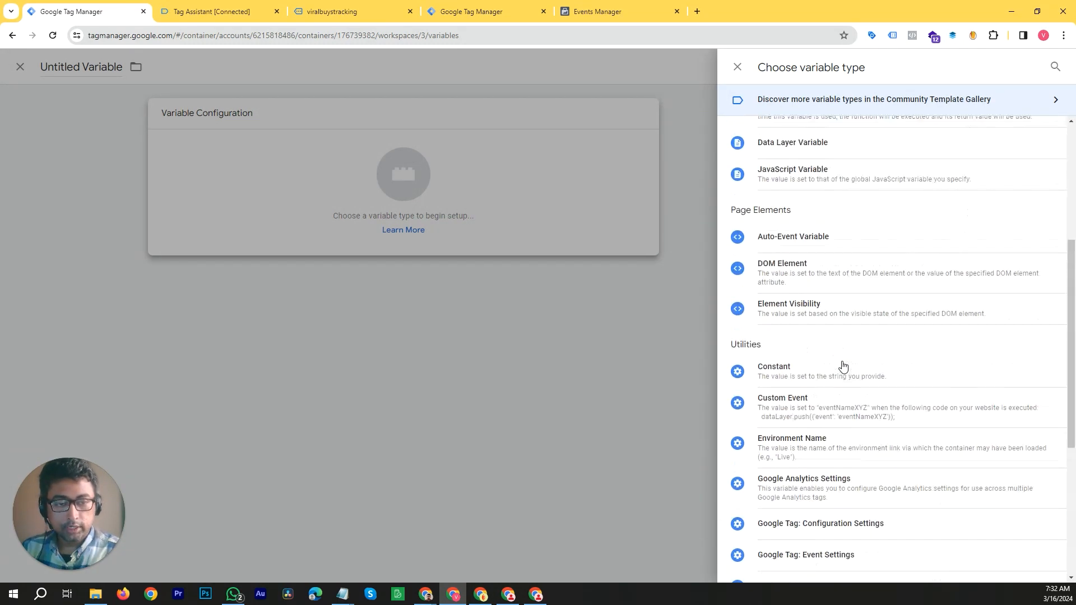
{"action": "scroll", "coordinate": [812, 297], "scroll_direction": "up", "scroll_amount": 2}
{"action": "left_click", "coordinate": [816, 257]}
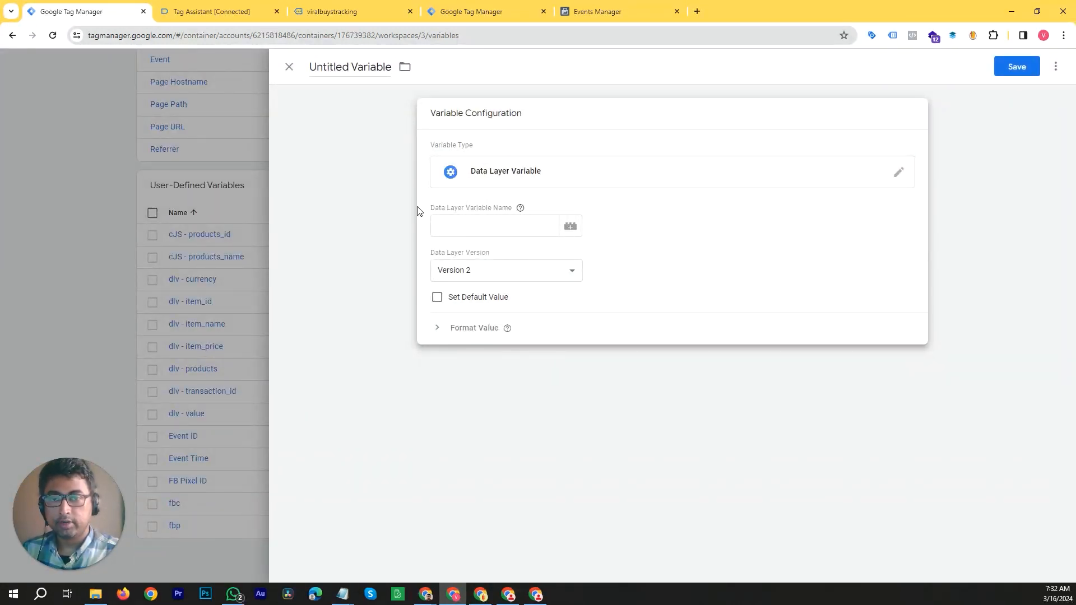
{"action": "left_click", "coordinate": [124, 199]}
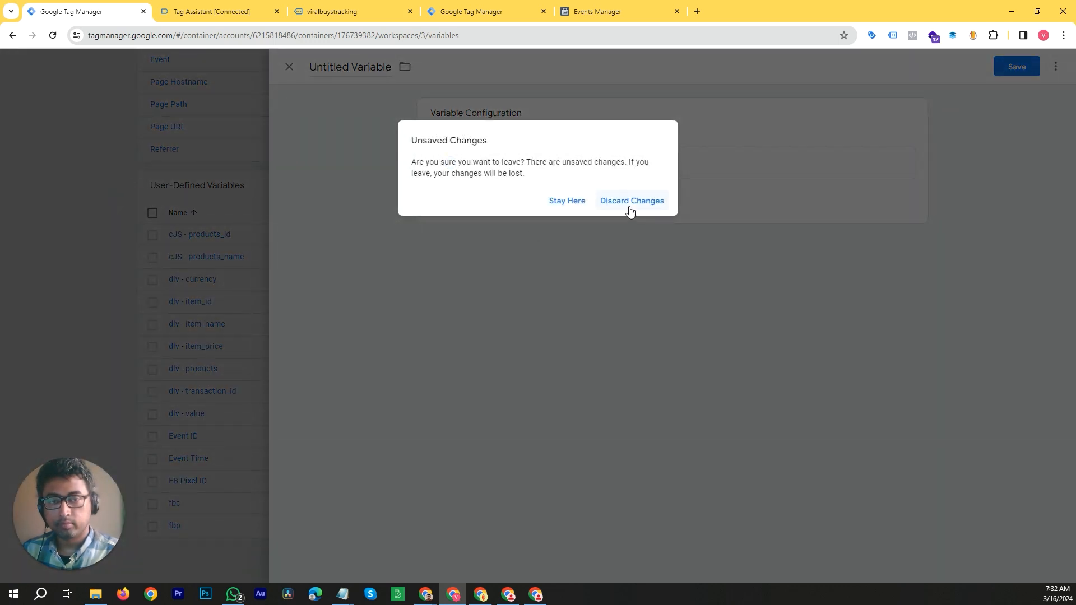
{"action": "left_click", "coordinate": [627, 204]}
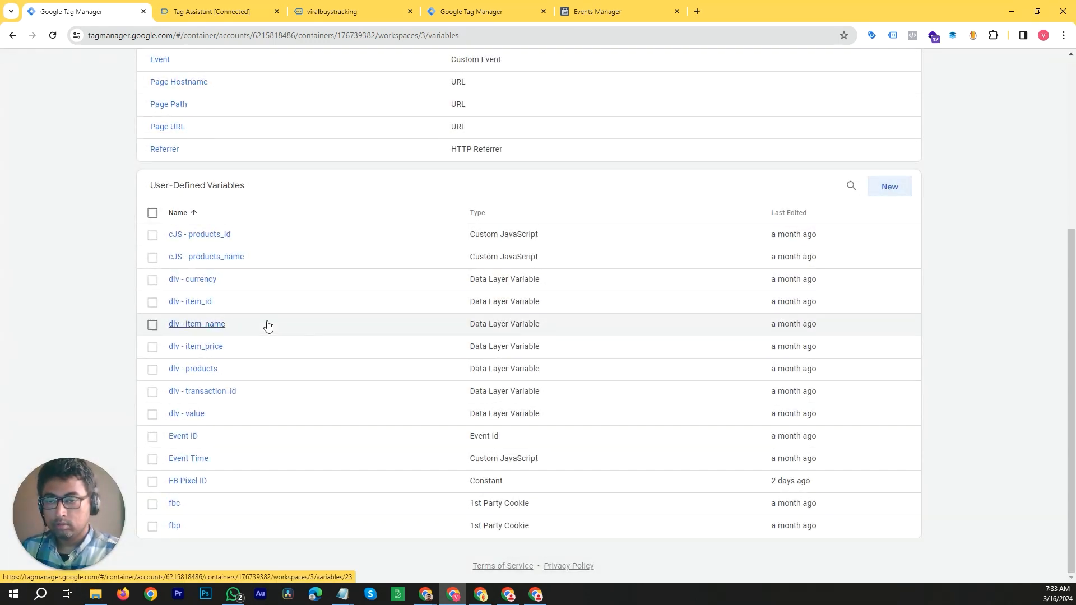
Check the item_name, item_id, item_price and currency variable entries in the Notepad list
{"action": "mouse_move", "coordinate": [345, 594]}
{"action": "left_click", "coordinate": [373, 578]}
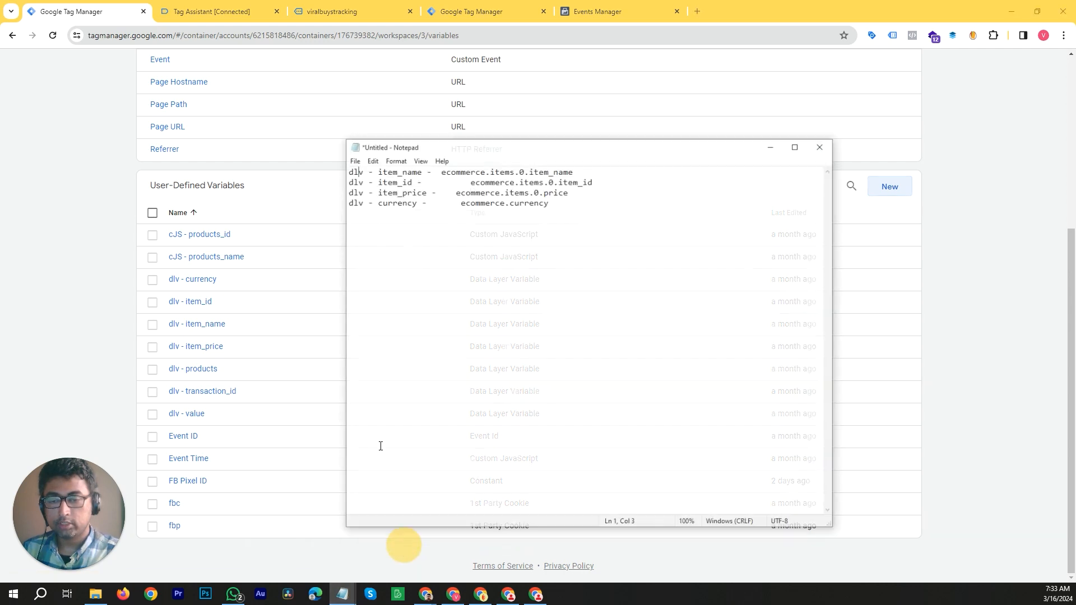
{"action": "left_click", "coordinate": [411, 157]}
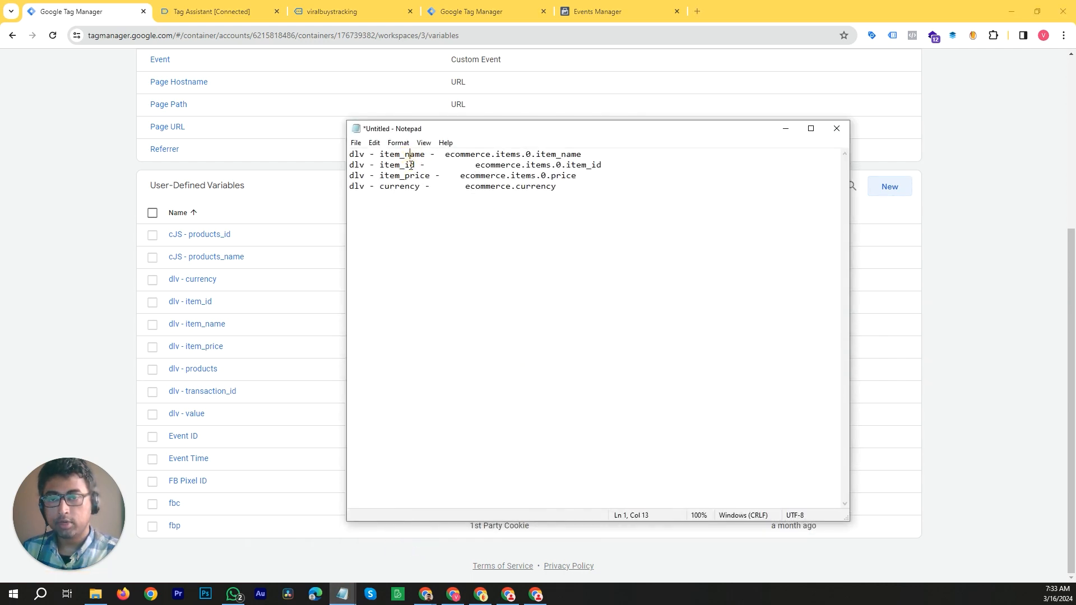
{"action": "left_click", "coordinate": [409, 189]}
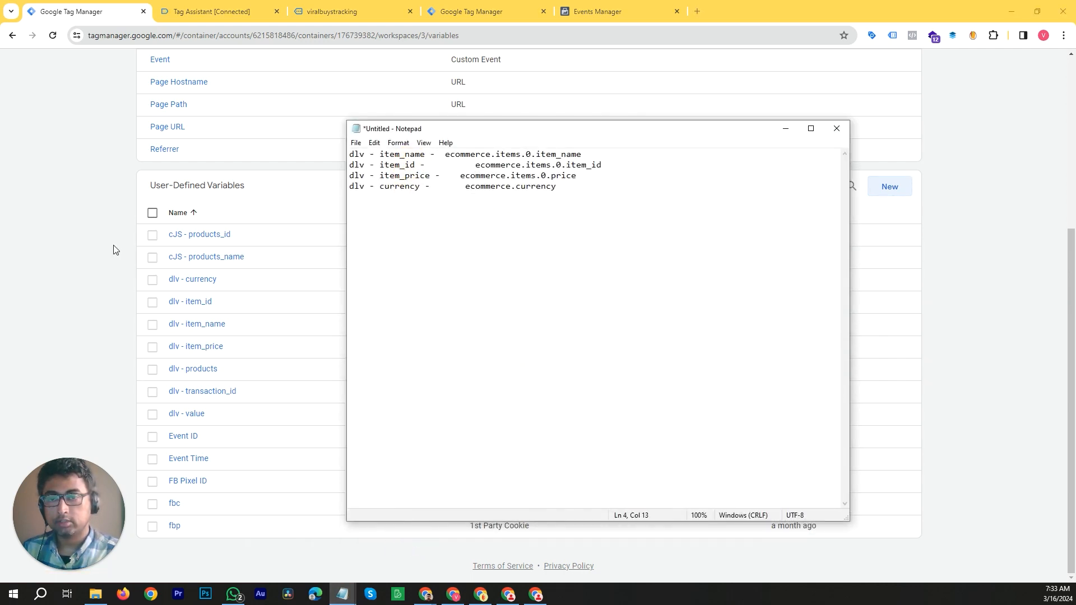
{"action": "left_click", "coordinate": [100, 220]}
Examine the first cart item's item_id entry in the view_cart data layer in Tag Assistant
{"action": "left_click", "coordinate": [329, 12]}
{"action": "left_click", "coordinate": [266, 9]}
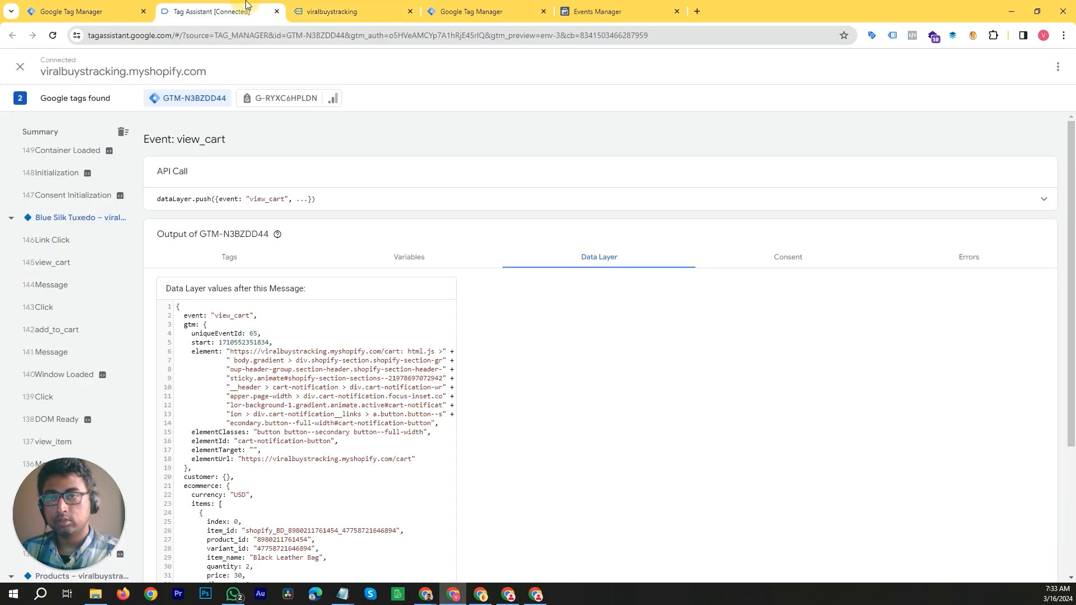
{"action": "scroll", "coordinate": [306, 357], "scroll_direction": "down", "scroll_amount": 3}
{"action": "key", "text": "ctrl+plus"}
{"action": "key", "text": "ctrl+plus"}
{"action": "key", "text": "ctrl+plus"}
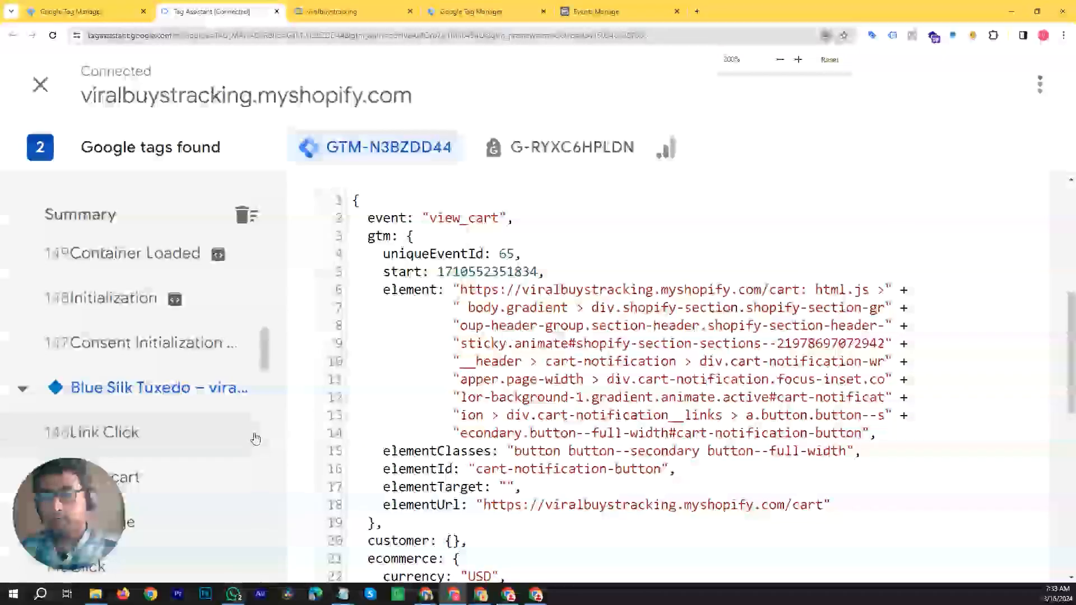
{"action": "scroll", "coordinate": [330, 324], "scroll_direction": "down", "scroll_amount": 3}
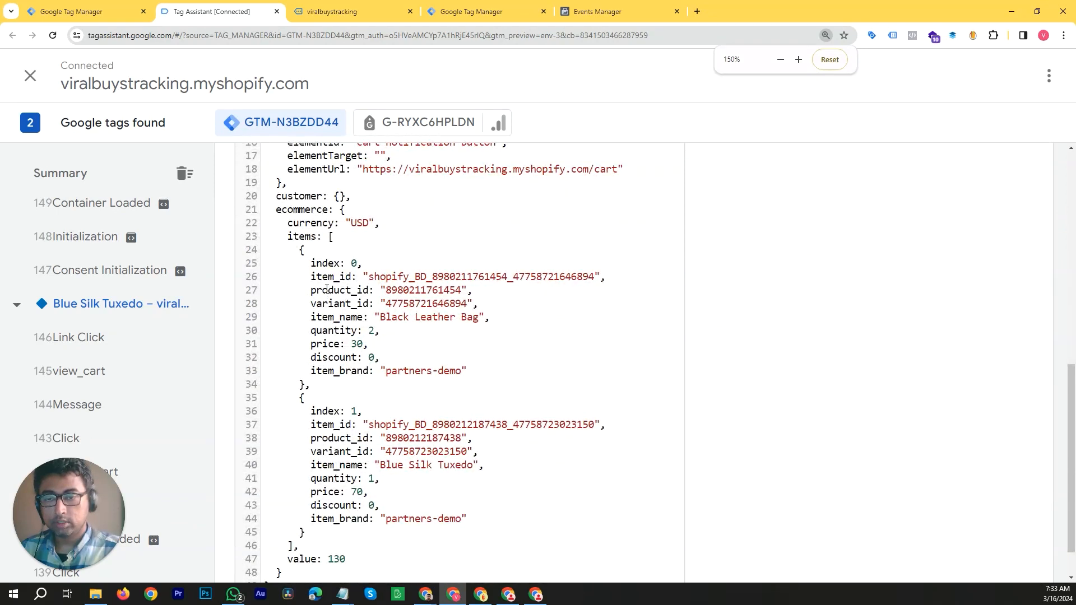
{"action": "scroll", "coordinate": [330, 290], "scroll_direction": "down", "scroll_amount": 2}
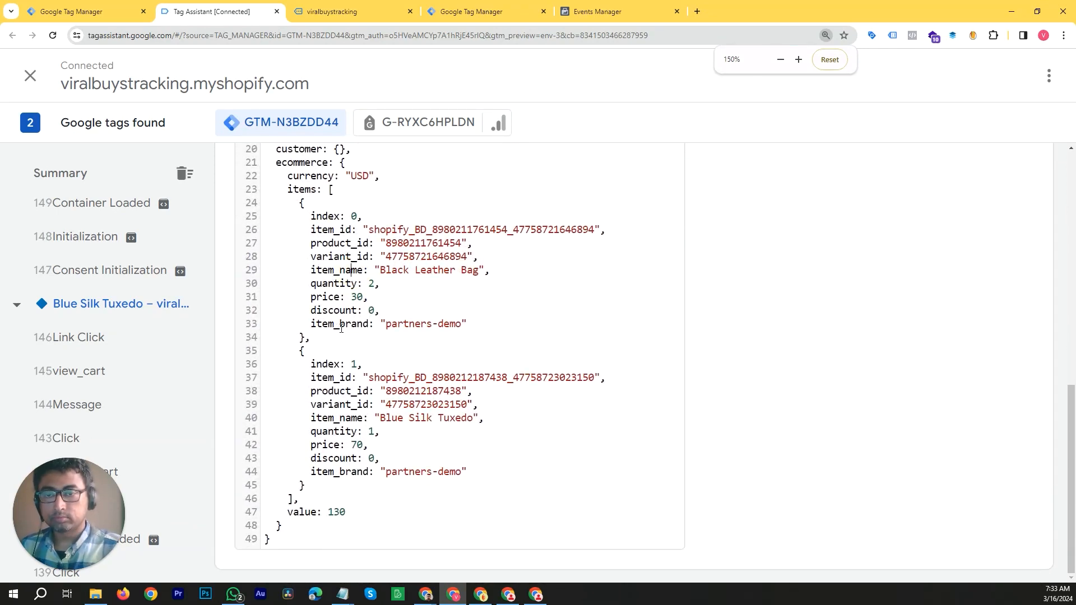
{"action": "left_click_drag", "start_coordinate": [311, 228], "coordinate": [356, 230]}
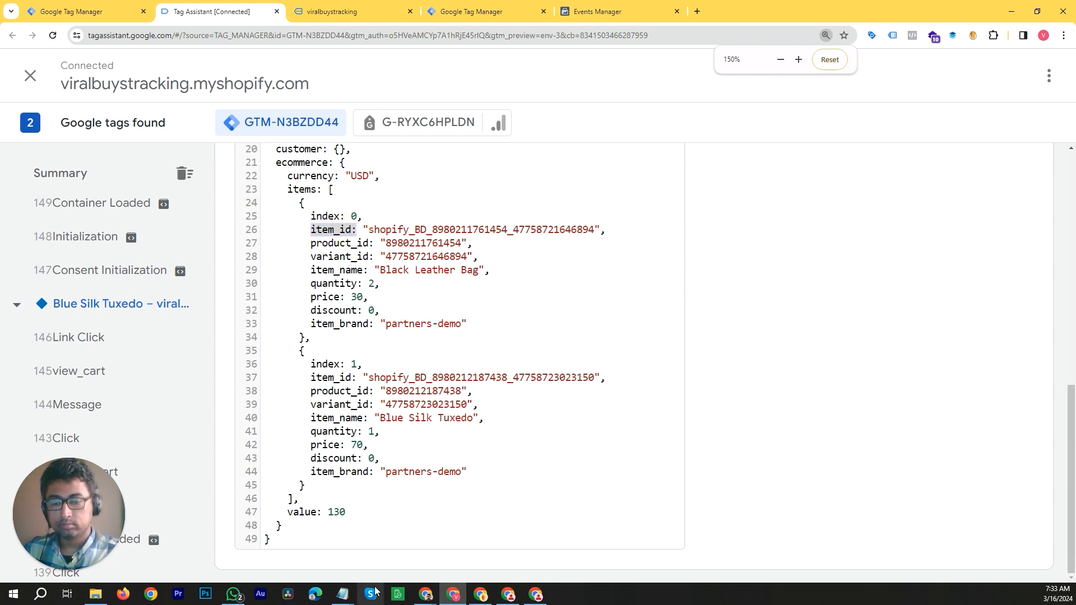
Compare the Notepad variable list with the first item's price and the currency in the view_cart data layer
{"action": "mouse_move", "coordinate": [353, 595]}
{"action": "left_click", "coordinate": [395, 556]}
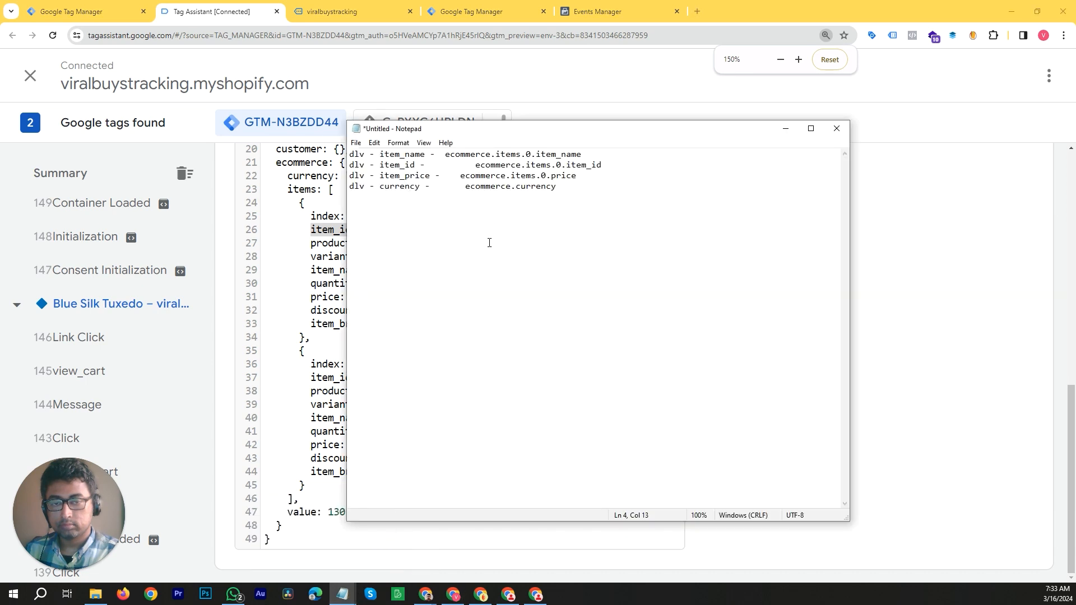
{"action": "left_click", "coordinate": [876, 186]}
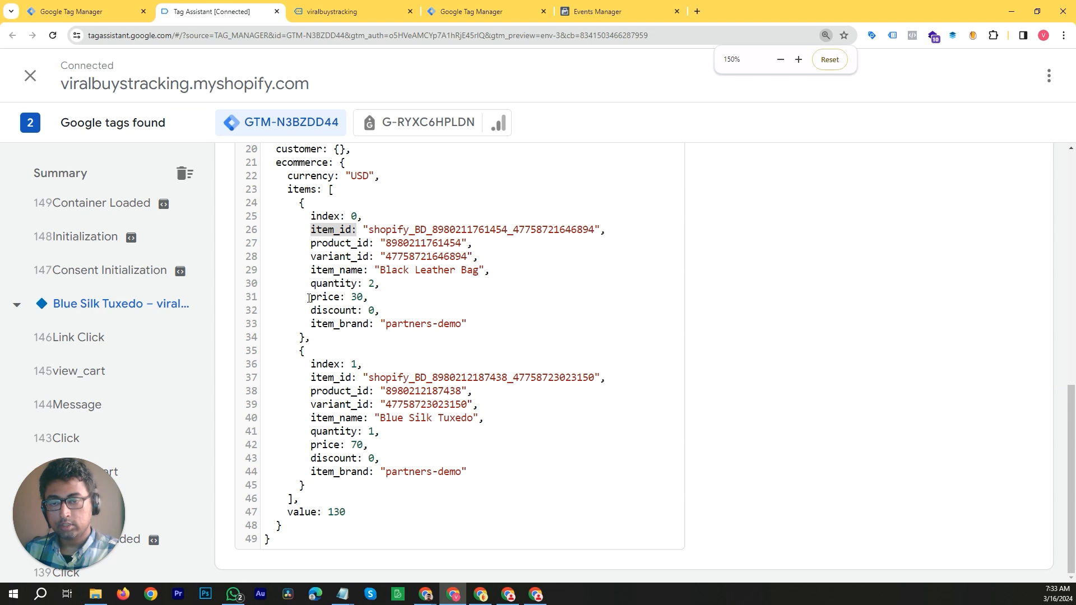
{"action": "left_click_drag", "start_coordinate": [309, 298], "coordinate": [367, 297]}
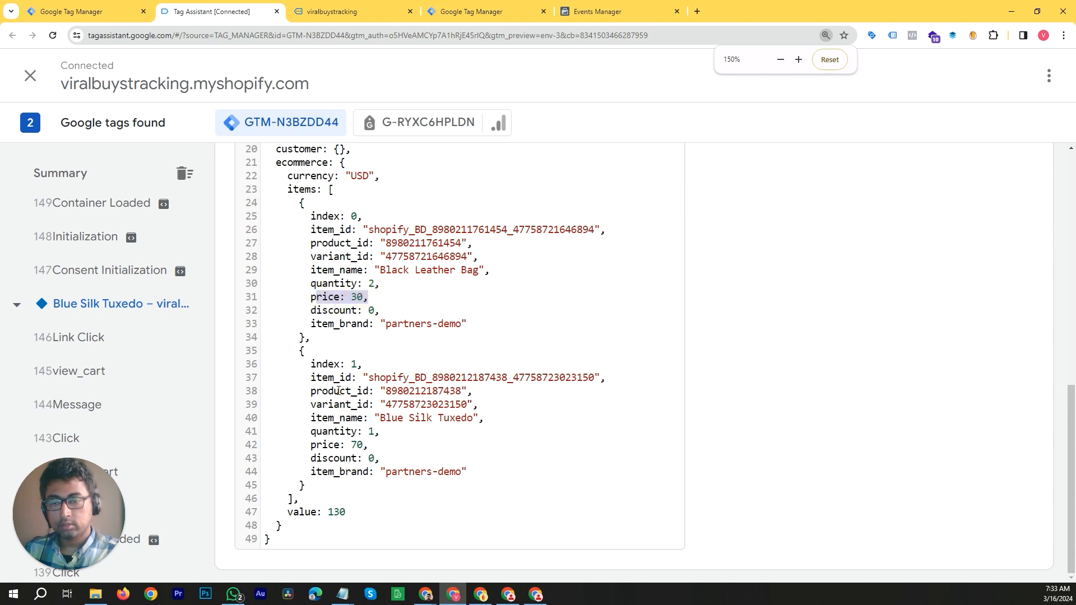
{"action": "left_click_drag", "start_coordinate": [304, 175], "coordinate": [331, 174]}
{"action": "scroll", "coordinate": [381, 329], "scroll_direction": "up", "scroll_amount": 2}
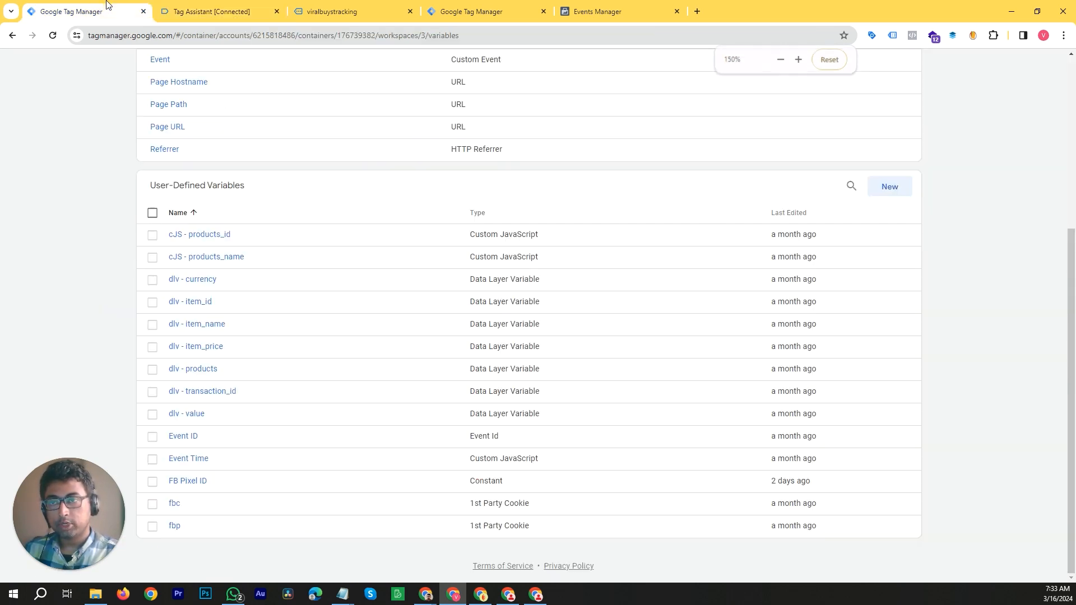
Open the dlv - item_id variable in Tag Manager and view the available variable types without changing the type
{"action": "left_click", "coordinate": [108, 7]}
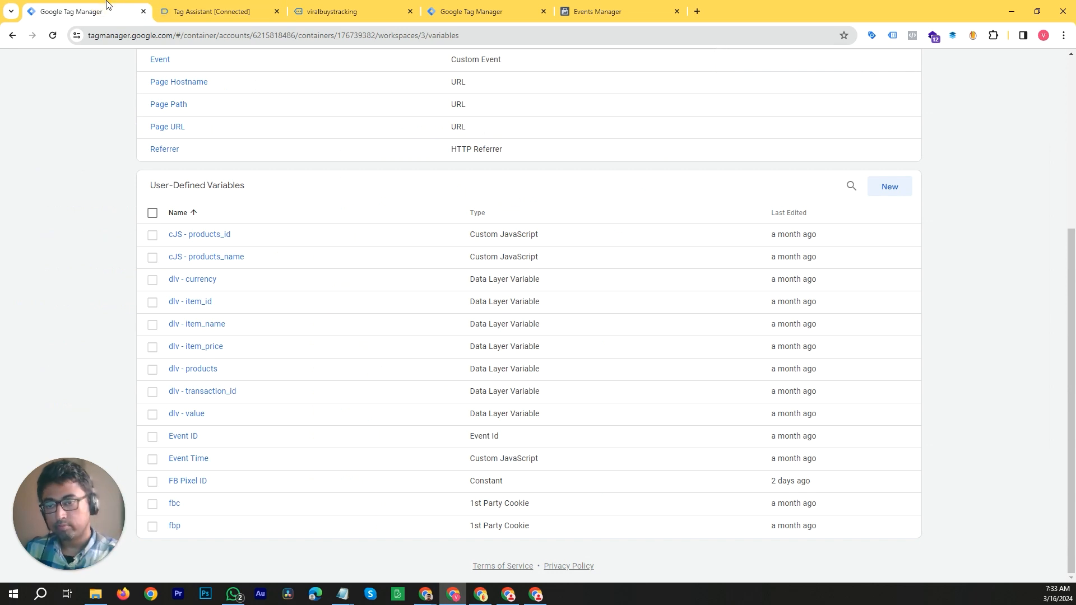
{"action": "left_click", "coordinate": [227, 305]}
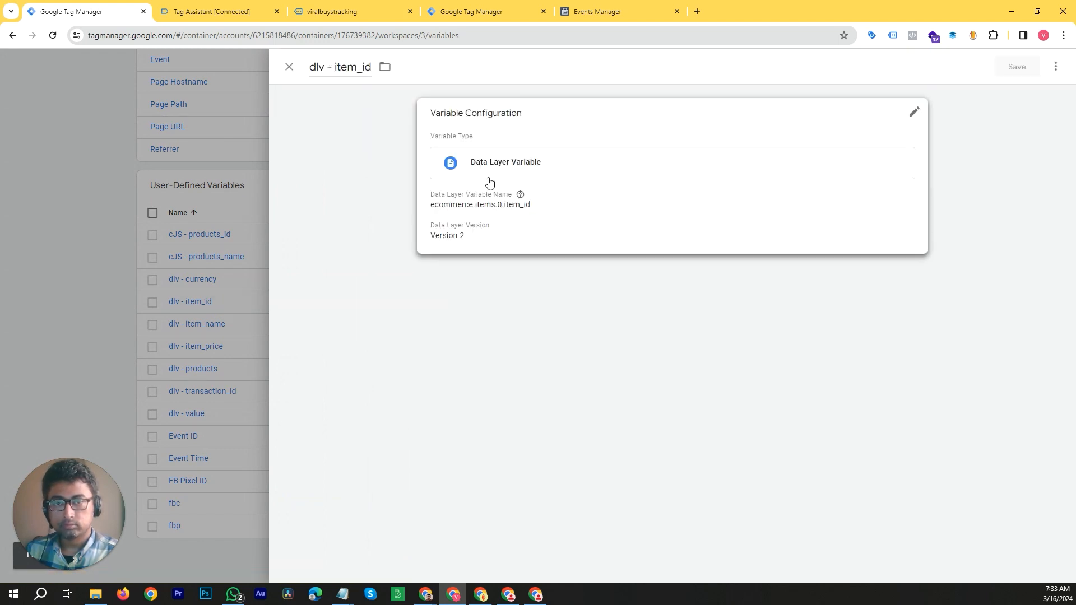
{"action": "left_click", "coordinate": [850, 172]}
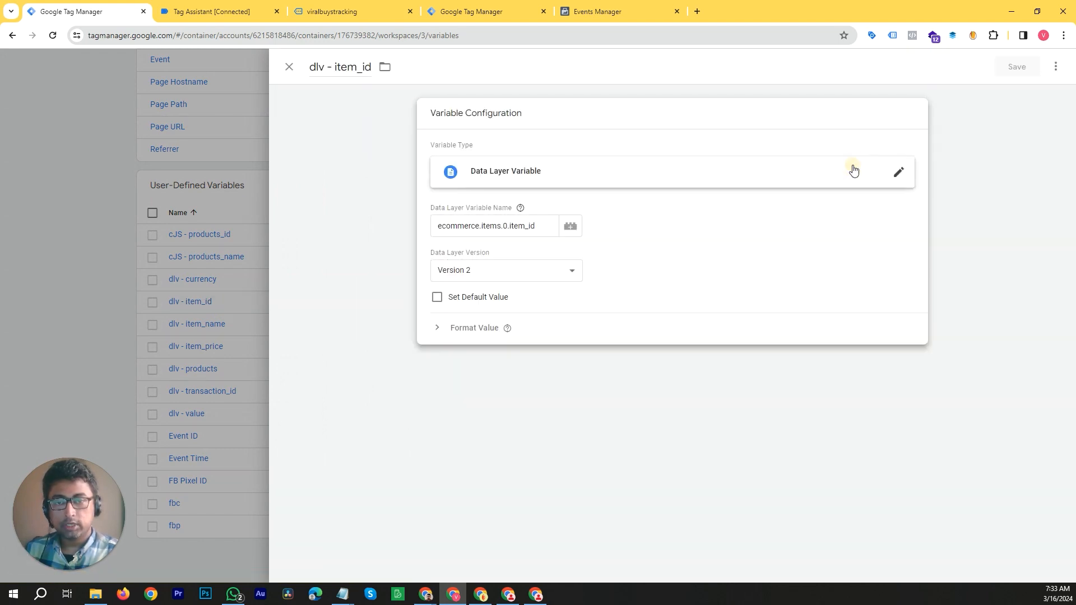
{"action": "left_click", "coordinate": [899, 174]}
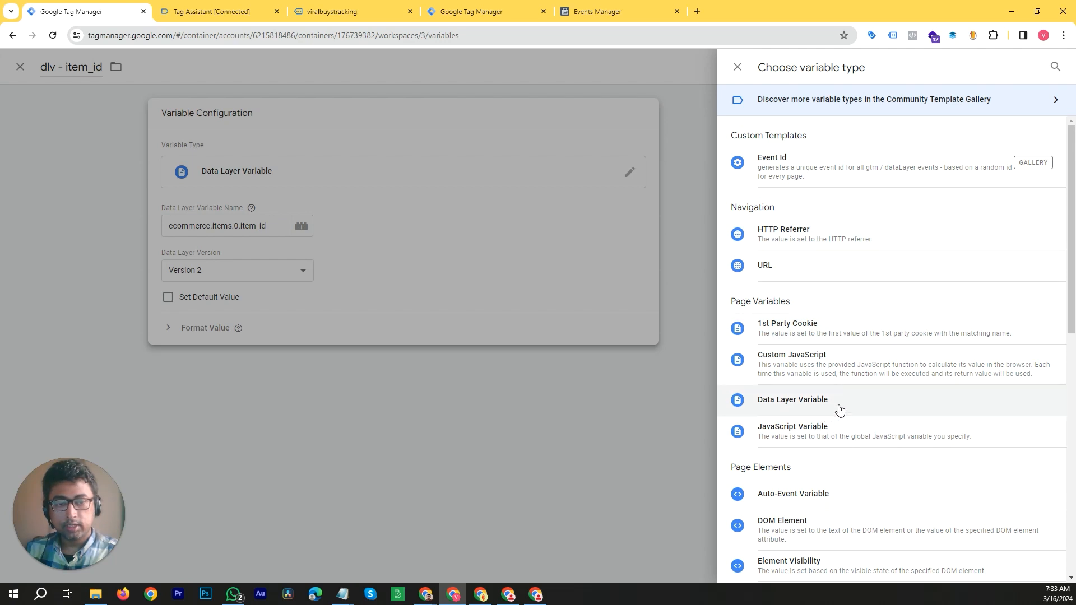
{"action": "left_click", "coordinate": [567, 415]}
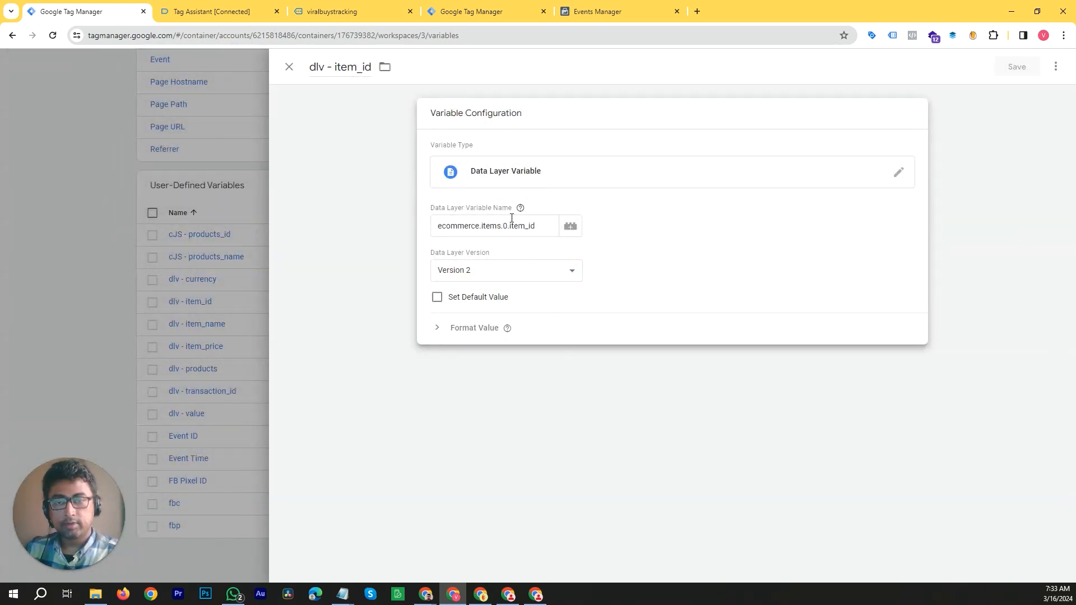
Examine each segment of the ecommerce.items.0.item_id path in the variable's Data Layer Variable Name
{"action": "left_click", "coordinate": [483, 227]}
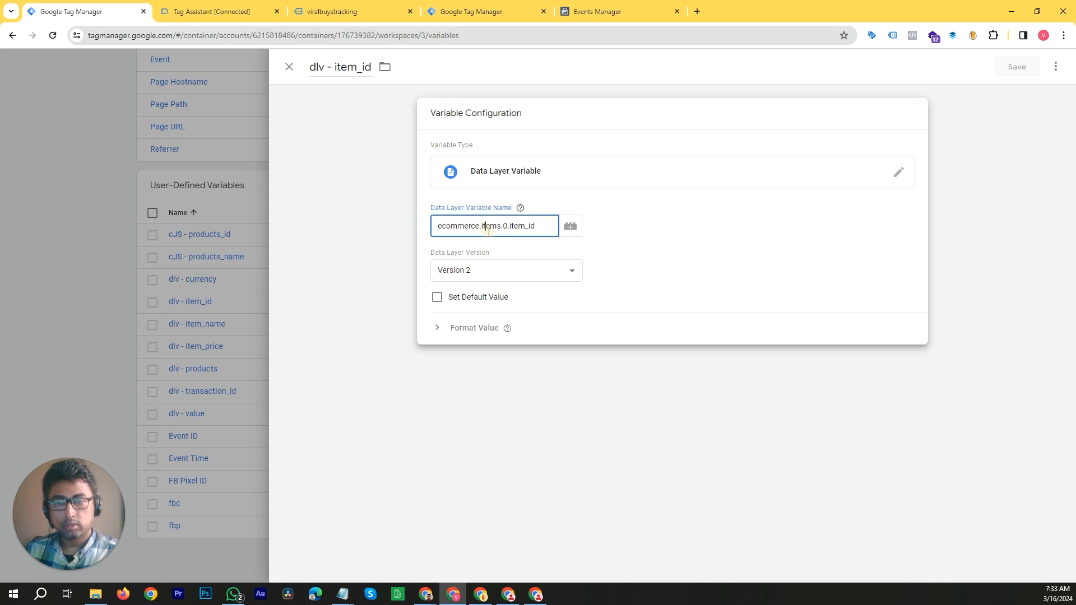
{"action": "key", "text": "ctrl+plus"}
{"action": "key", "text": "ctrl+plus"}
{"action": "key", "text": "ctrl+plus"}
{"action": "key", "text": "ctrl+plus"}
{"action": "key", "text": "ctrl+plus"}
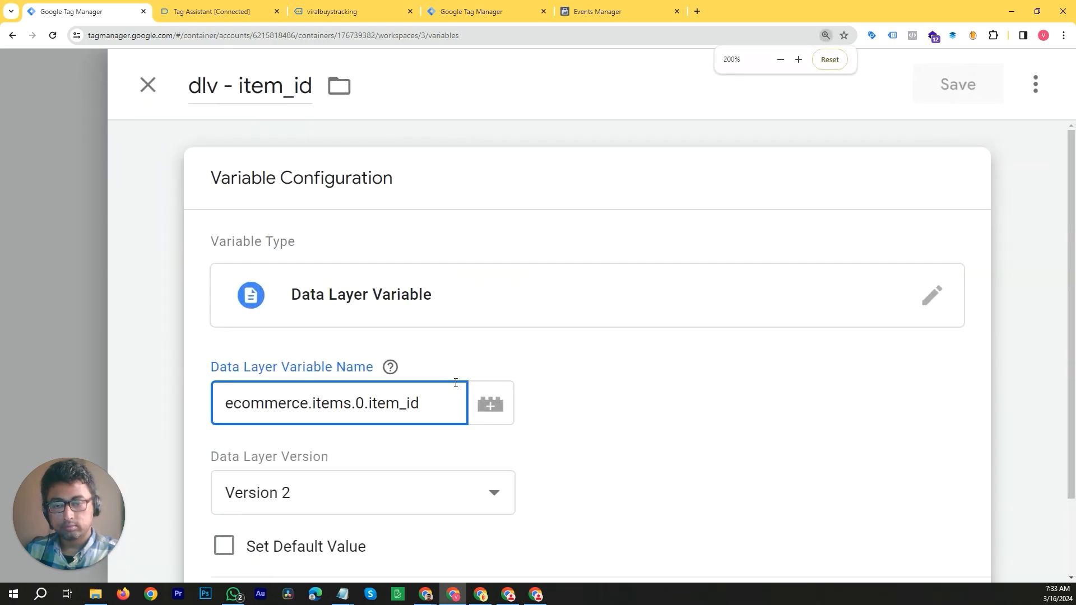
{"action": "scroll", "coordinate": [377, 379], "scroll_direction": "down", "scroll_amount": 2}
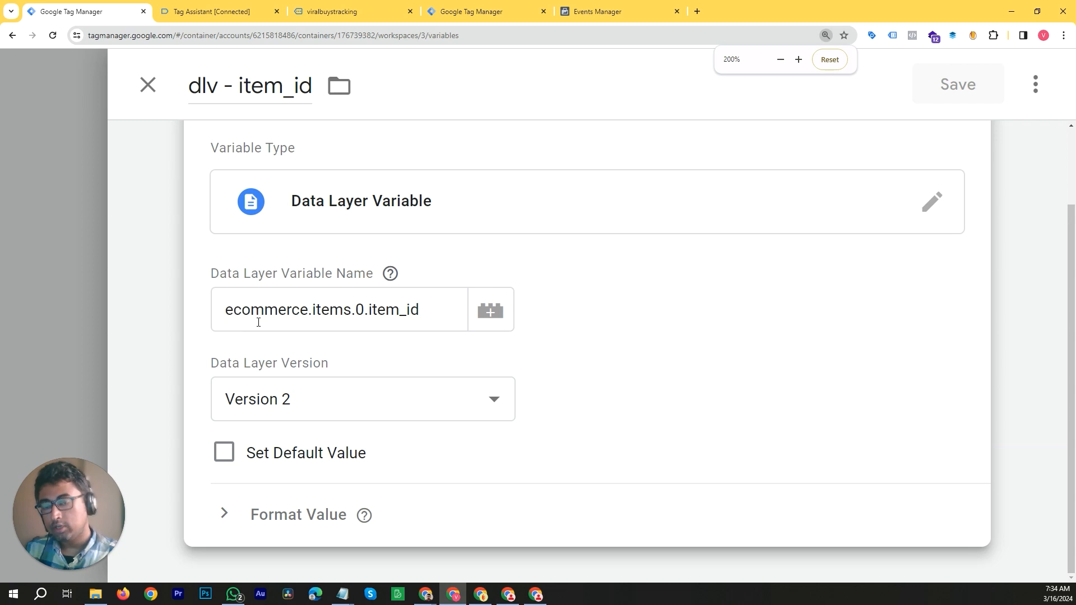
{"action": "left_click", "coordinate": [318, 313]}
{"action": "left_click", "coordinate": [352, 312]}
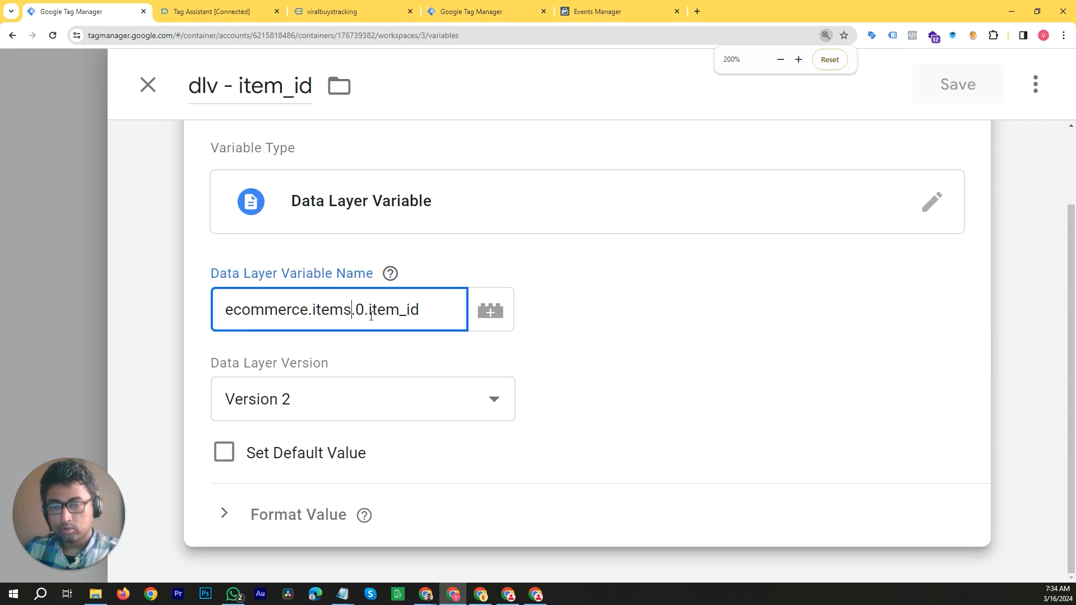
{"action": "left_click", "coordinate": [371, 316]}
{"action": "left_click", "coordinate": [412, 314]}
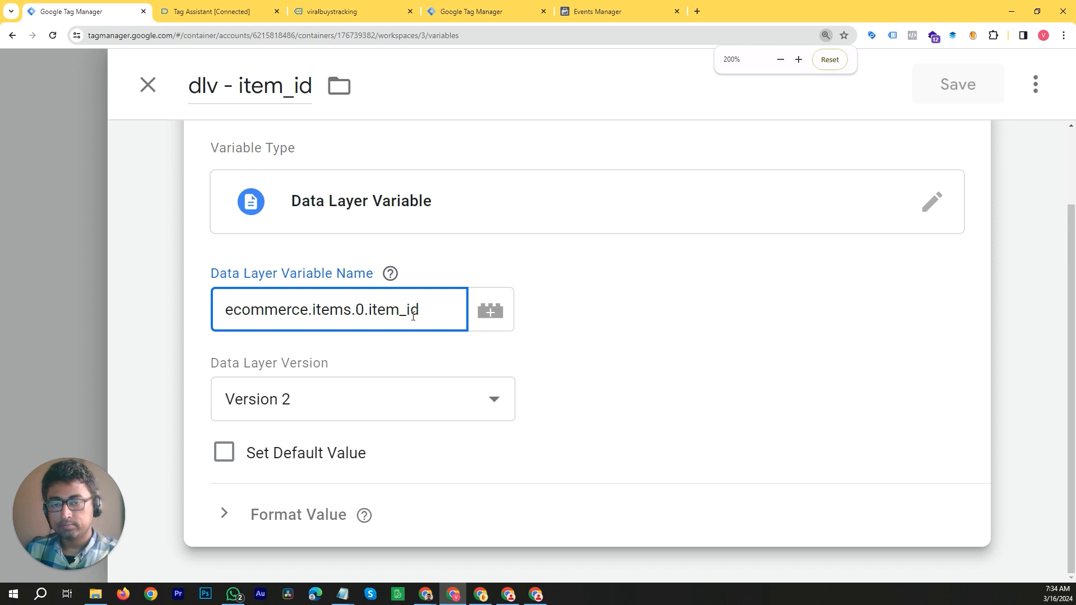
{"action": "key", "text": "ctrl+minus"}
{"action": "key", "text": "ctrl+minus"}
{"action": "key", "text": "ctrl+minus"}
{"action": "key", "text": "ctrl+minus"}
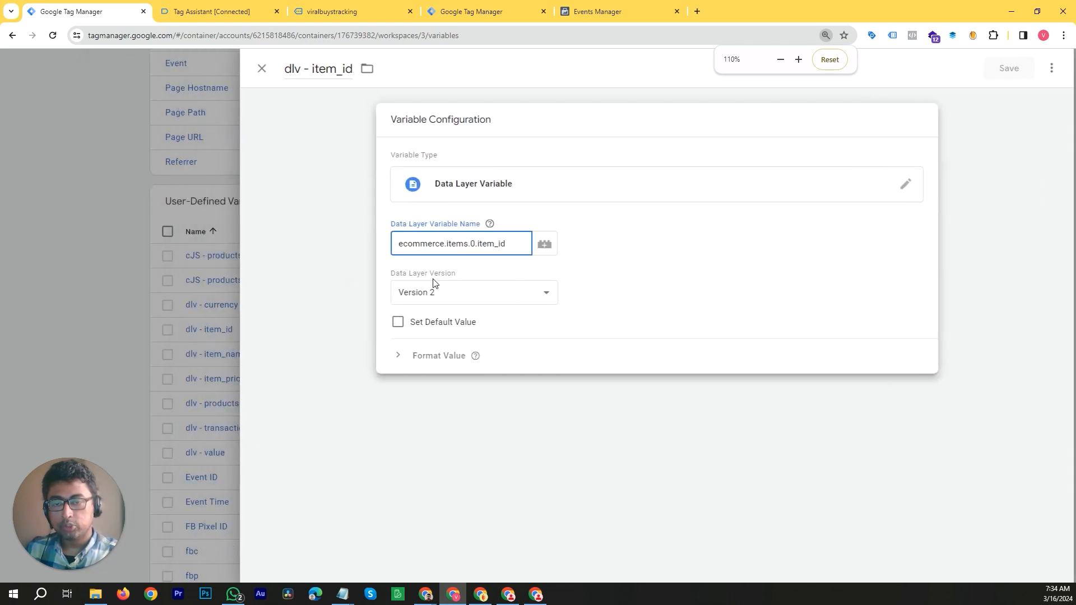
Review the complete view_cart data layer values in Tag Assistant
{"action": "left_click", "coordinate": [240, 6]}
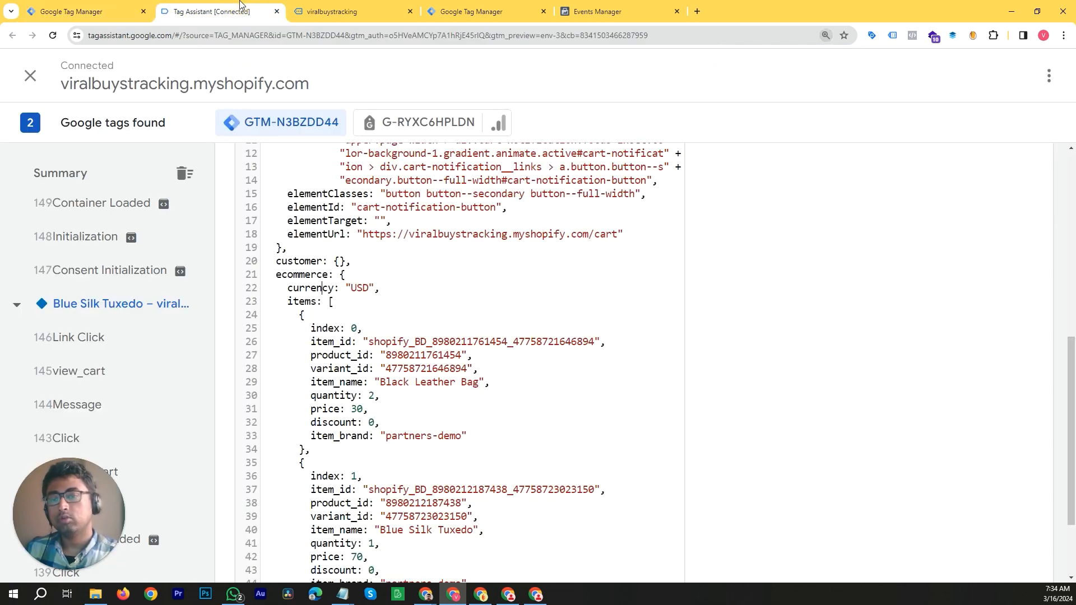
{"action": "key", "text": "ctrl+minus"}
{"action": "key", "text": "ctrl+minus"}
{"action": "key", "text": "ctrl+minus"}
{"action": "key", "text": "ctrl+minus"}
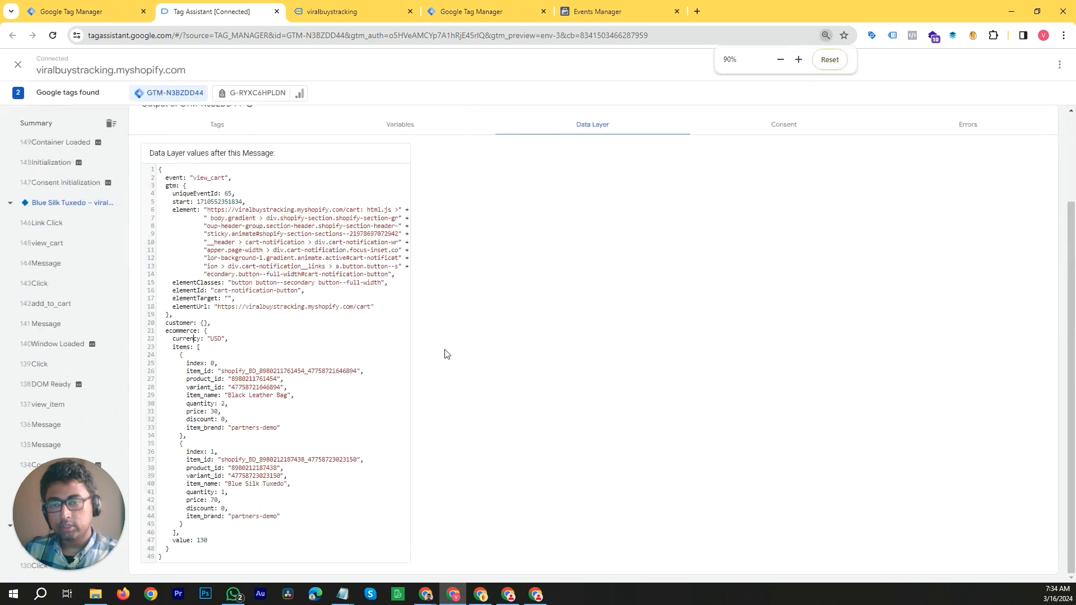
{"action": "scroll", "coordinate": [444, 353], "scroll_direction": "up", "scroll_amount": 3}
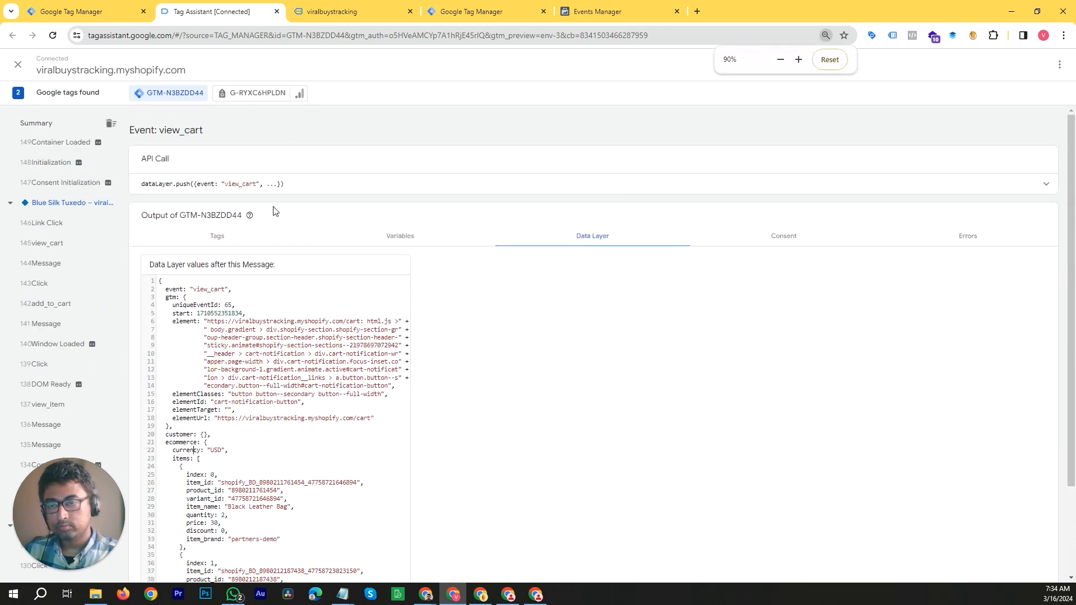
{"action": "scroll", "coordinate": [253, 189], "scroll_direction": "down", "scroll_amount": 2}
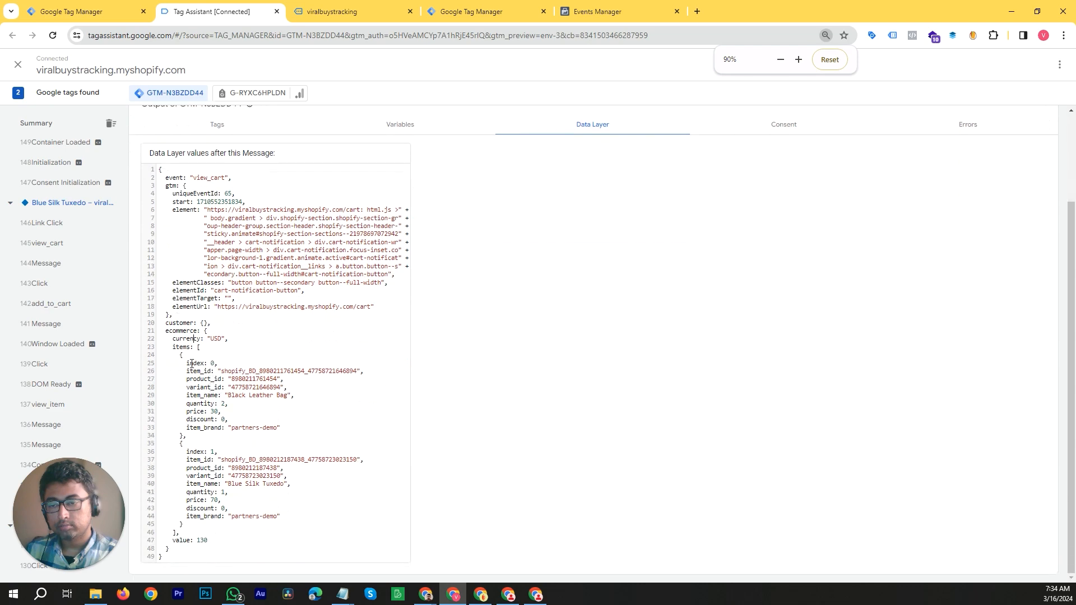
Highlight the whole ecommerce object in the view_cart data layer, from its opening line through the cart value
{"action": "key", "text": "ctrl+plus"}
{"action": "key", "text": "ctrl+plus"}
{"action": "key", "text": "ctrl+plus"}
{"action": "key", "text": "ctrl+plus"}
{"action": "key", "text": "ctrl+plus"}
{"action": "scroll", "coordinate": [398, 415], "scroll_direction": "down", "scroll_amount": 1}
{"action": "scroll", "coordinate": [398, 415], "scroll_direction": "down", "scroll_amount": 5}
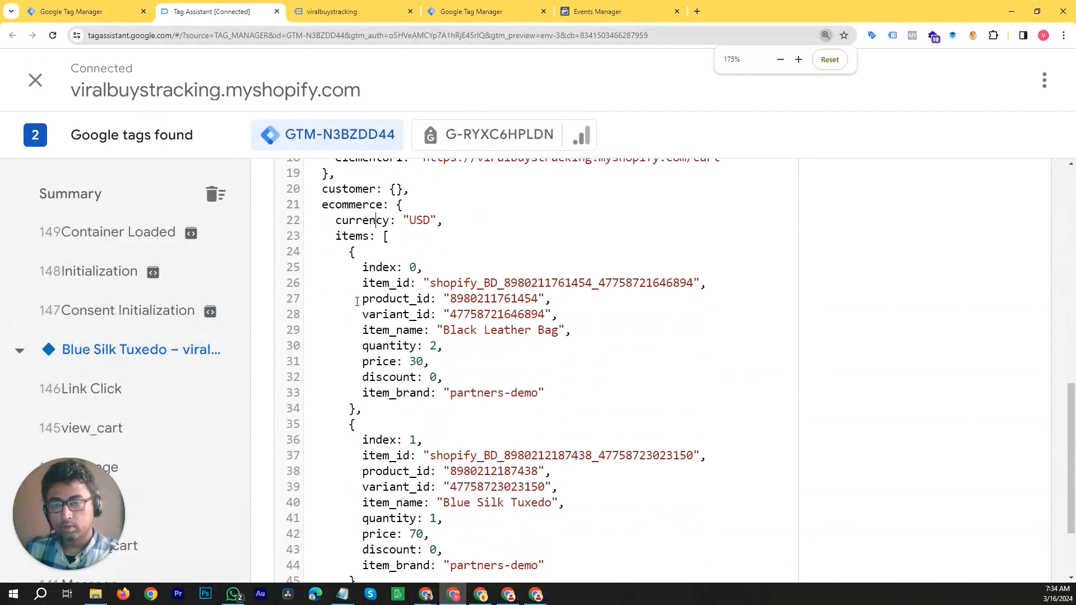
{"action": "scroll", "coordinate": [387, 392], "scroll_direction": "down", "scroll_amount": 2}
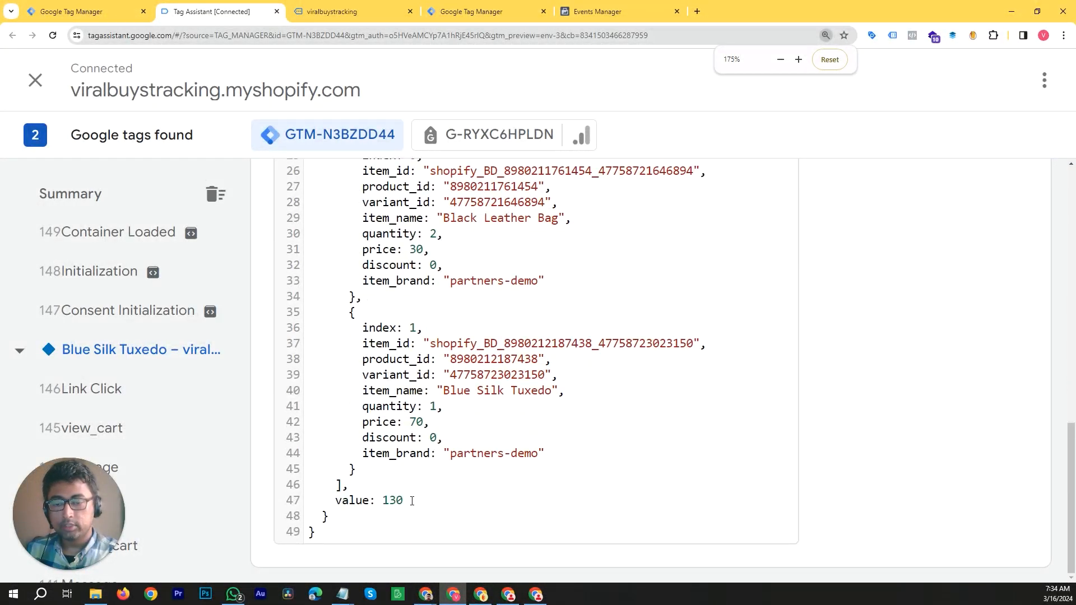
{"action": "left_click_drag", "start_coordinate": [412, 500], "coordinate": [320, 263]}
{"action": "scroll", "coordinate": [351, 469], "scroll_direction": "up", "scroll_amount": 1}
{"action": "scroll", "coordinate": [351, 469], "scroll_direction": "up", "scroll_amount": 2}
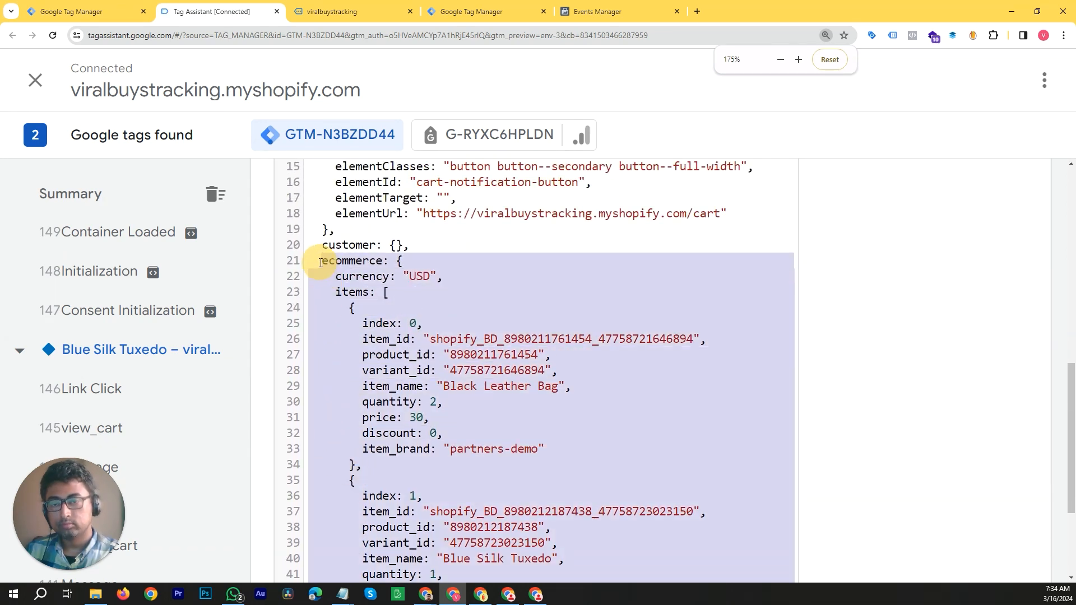
Examine how the currency and items array are nested inside the ecommerce object of the view_cart data layer
{"action": "left_click", "coordinate": [368, 265]}
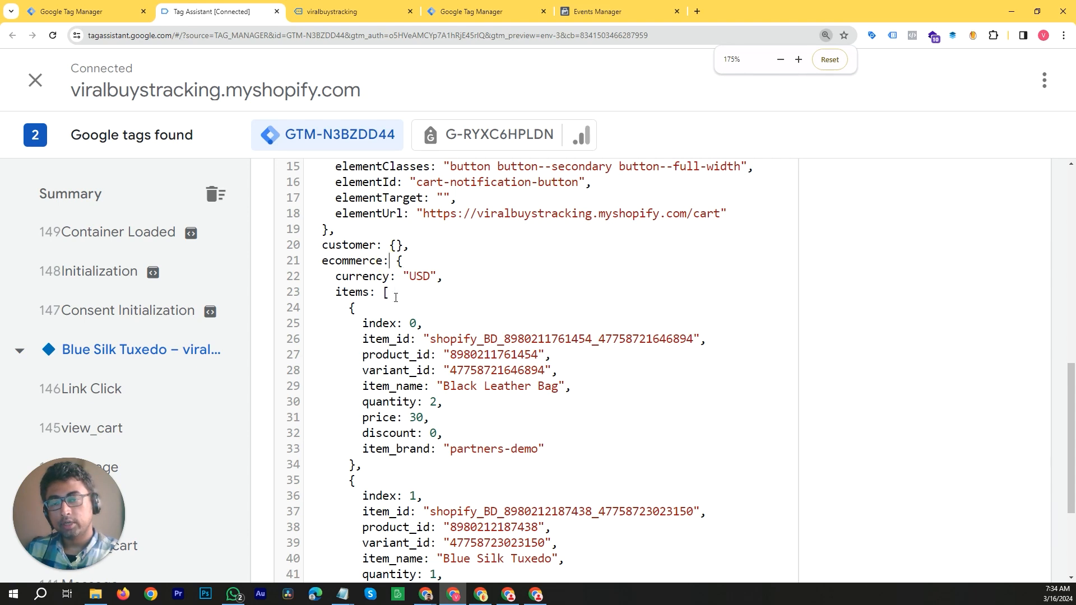
{"action": "left_click", "coordinate": [329, 265]}
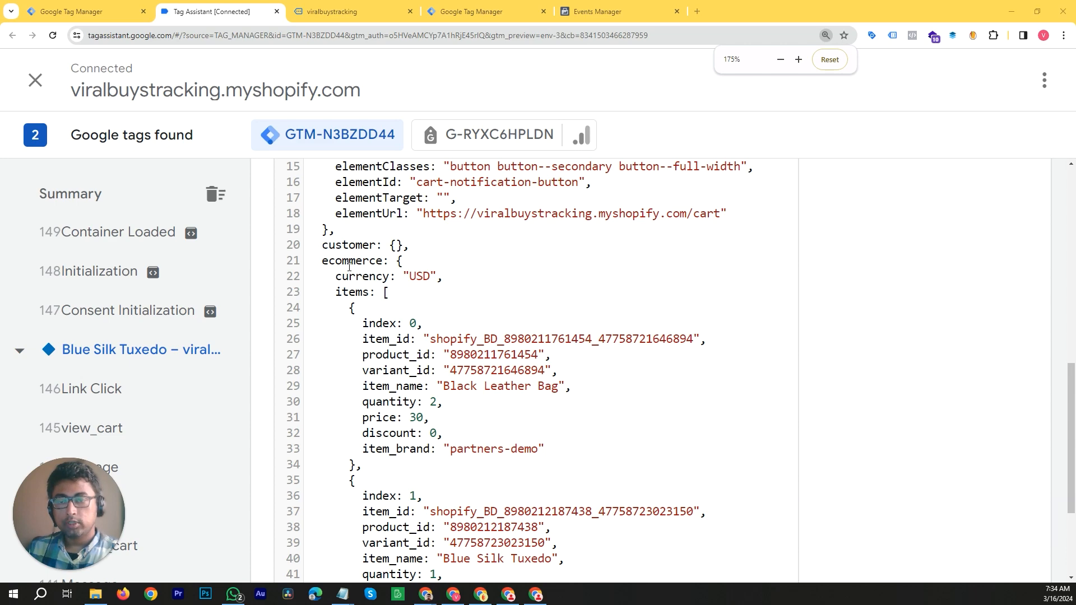
{"action": "left_click", "coordinate": [969, 195]}
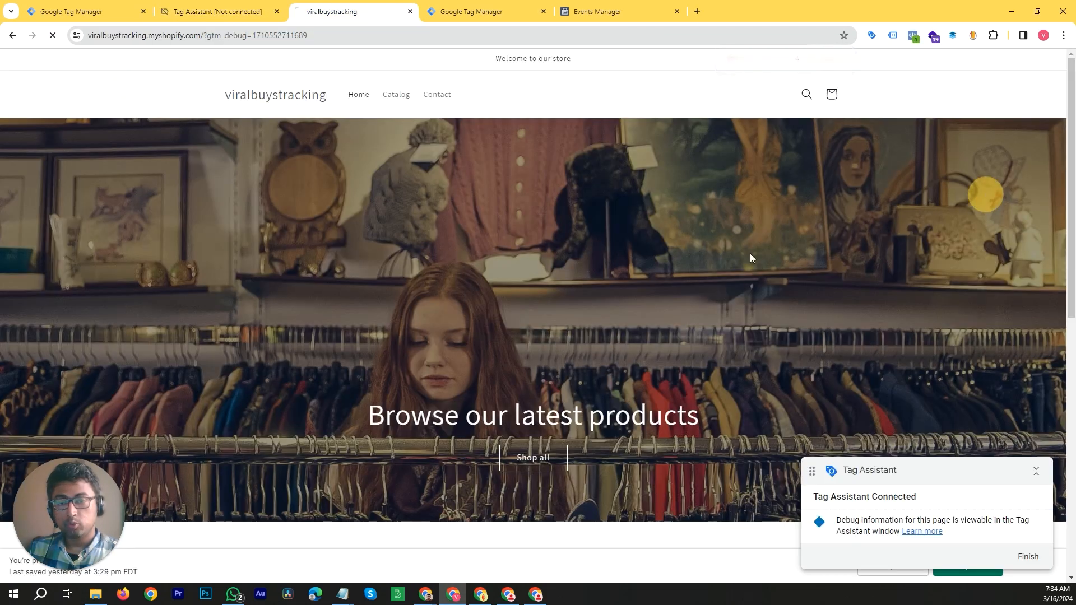
{"action": "left_click", "coordinate": [202, 5]}
{"action": "scroll", "coordinate": [411, 351], "scroll_direction": "down", "scroll_amount": 1}
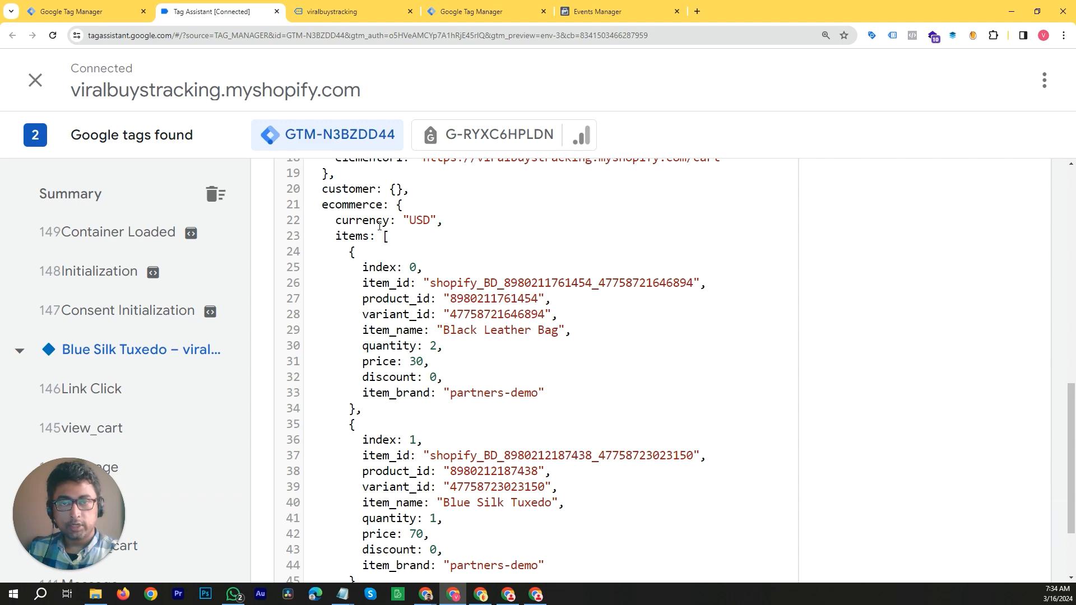
Check the ecommerce prefix and its dot separator in the dlv - item_id variable's data layer path in Tag Manager
{"action": "left_click", "coordinate": [102, 5]}
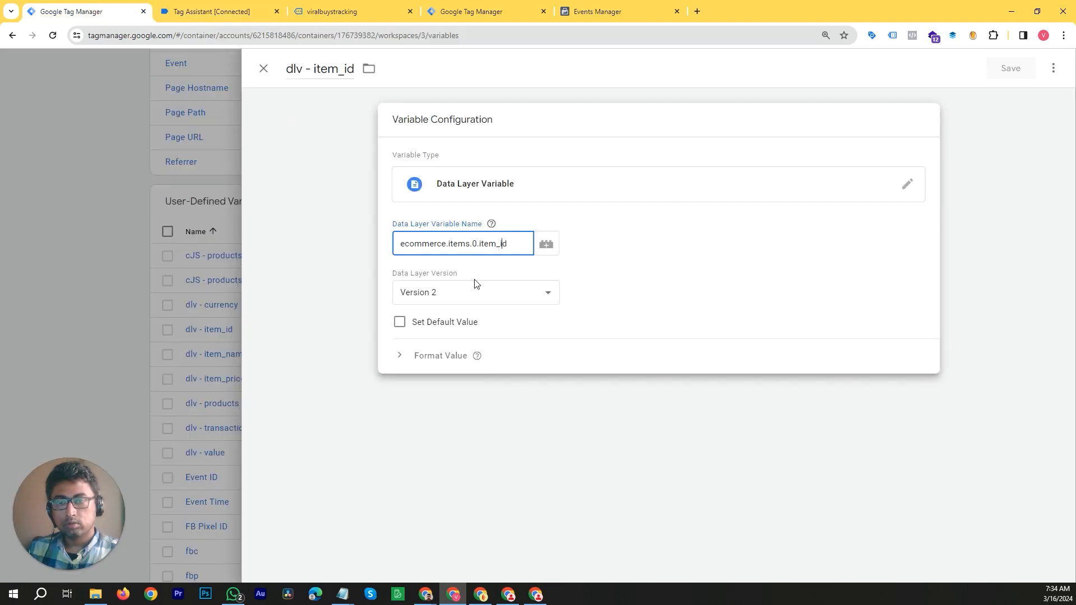
{"action": "key", "text": "ctrl+plus"}
{"action": "key", "text": "ctrl+plus"}
{"action": "key", "text": "ctrl+plus"}
{"action": "key", "text": "ctrl+plus"}
{"action": "key", "text": "ctrl+plus"}
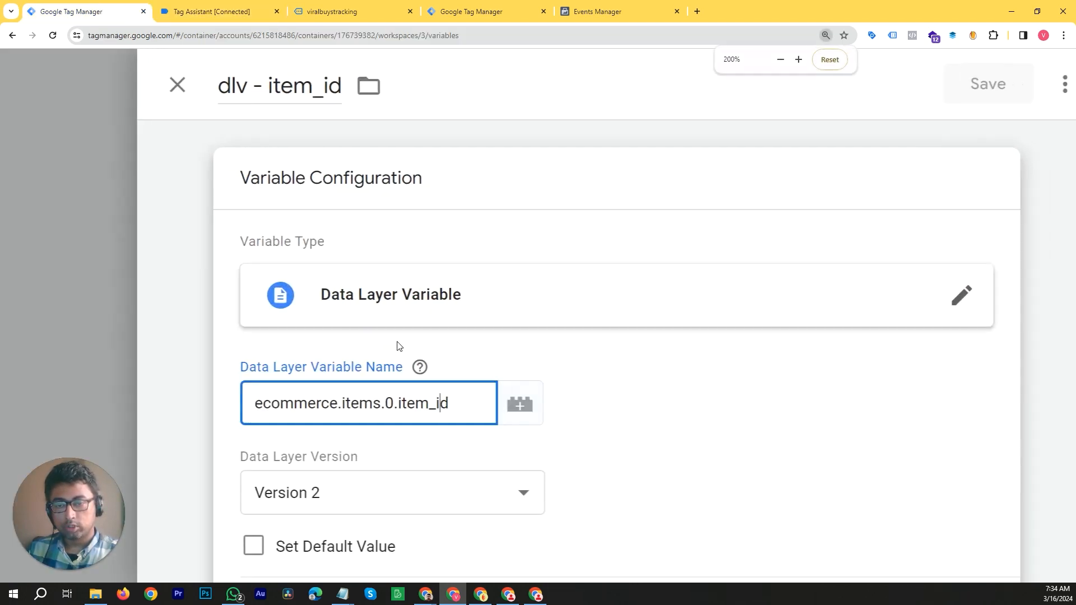
{"action": "left_click", "coordinate": [331, 406]}
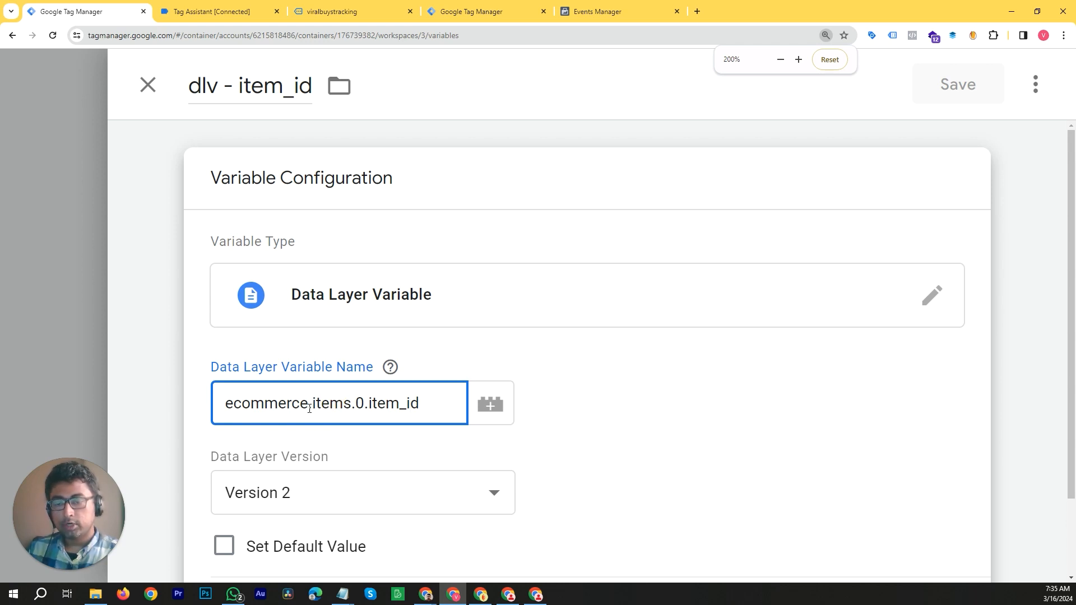
{"action": "left_click", "coordinate": [311, 407]}
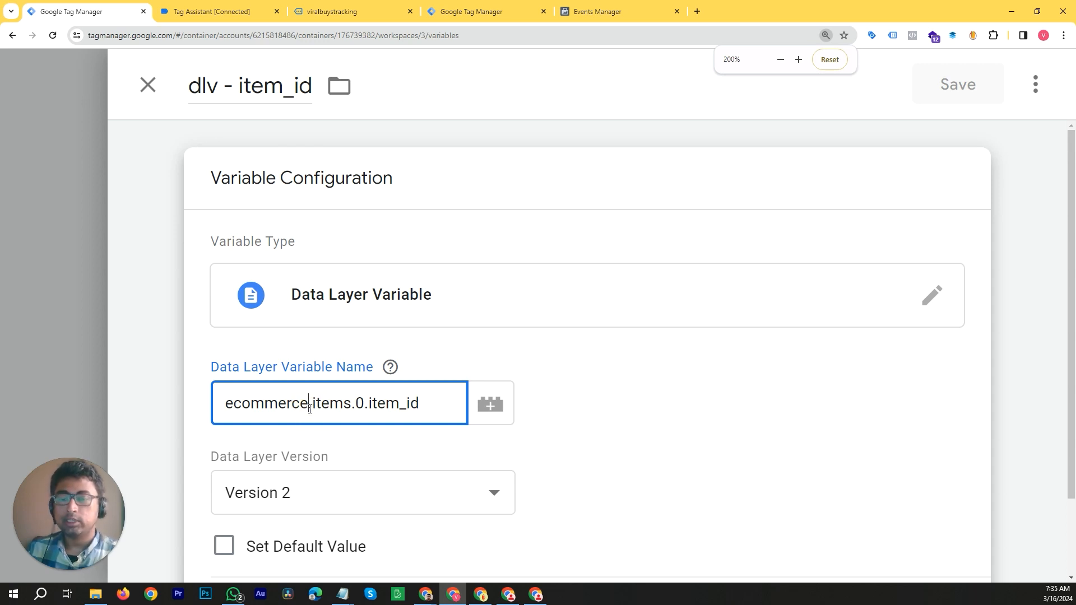
Check the ecommerce and items segments of the data layer path in the dlv - item_id variable
{"action": "left_click", "coordinate": [338, 412]}
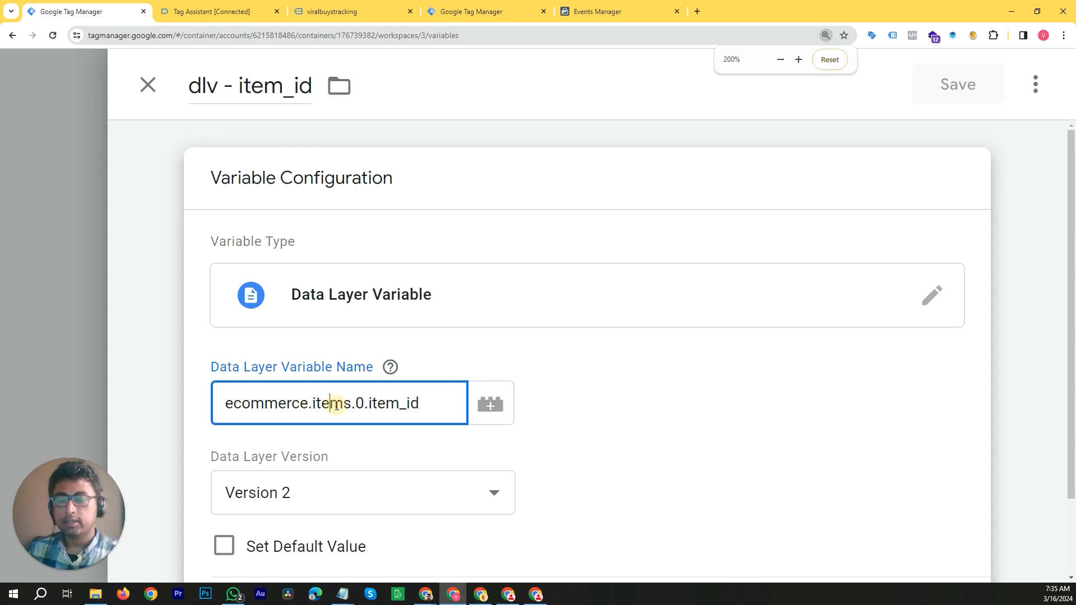
{"action": "left_click", "coordinate": [268, 407]}
{"action": "left_click", "coordinate": [295, 409]}
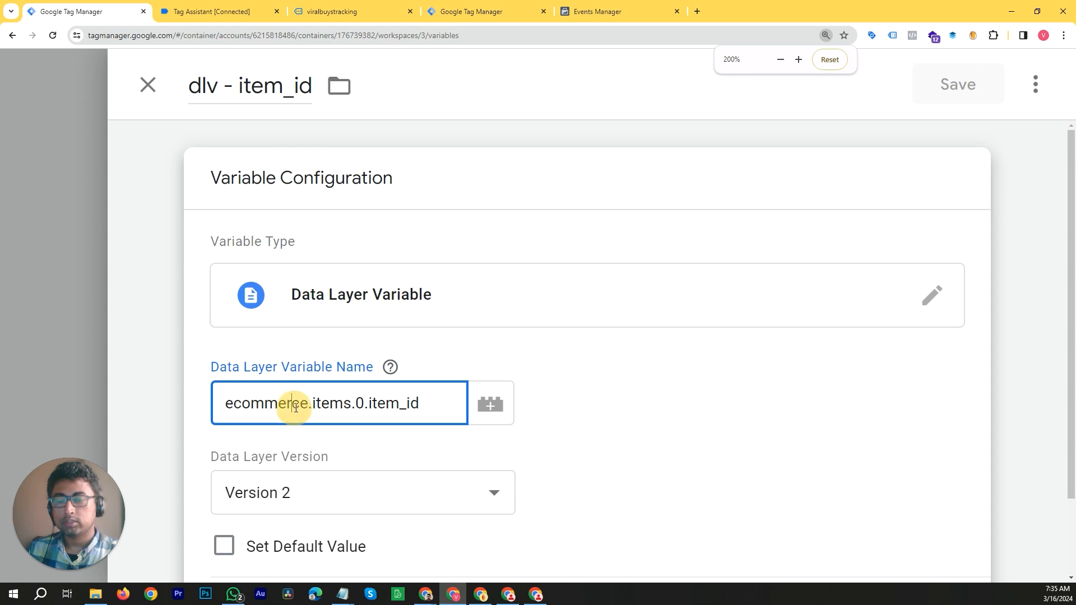
Switch to Tag Assistant and examine where the ecommerce object opens and closes in the view_cart data layer
{"action": "key", "text": "ctrl+Tab"}
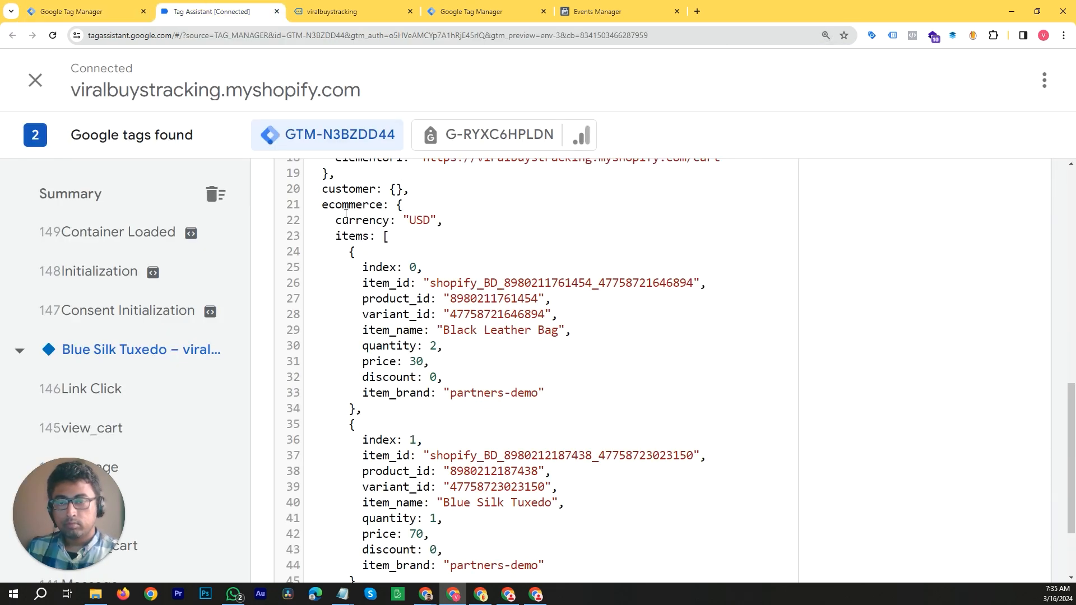
{"action": "left_click", "coordinate": [398, 206]}
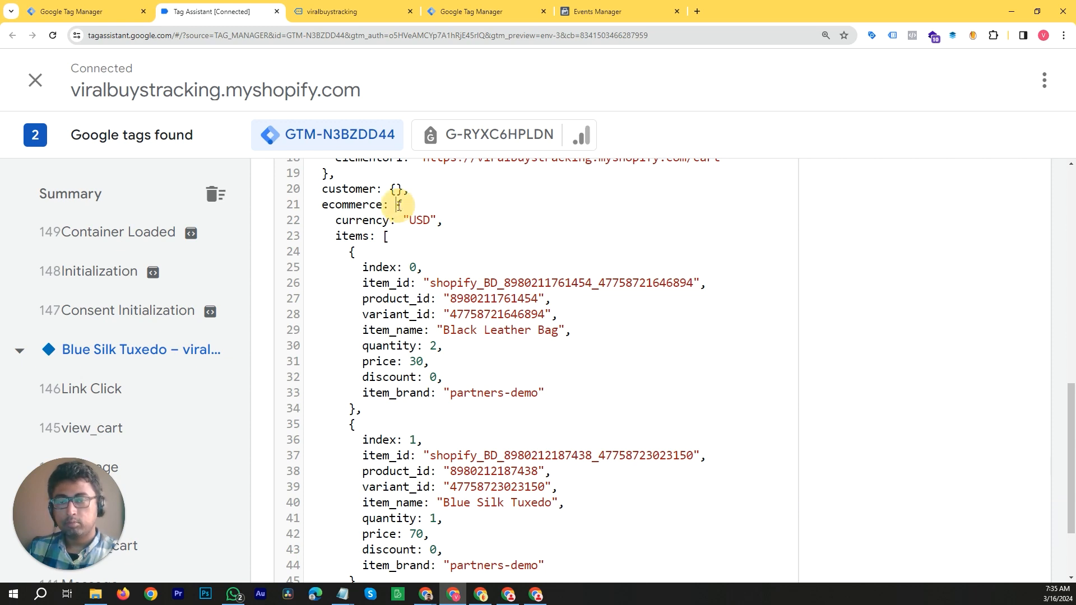
{"action": "scroll", "coordinate": [398, 206], "scroll_direction": "down", "scroll_amount": 2}
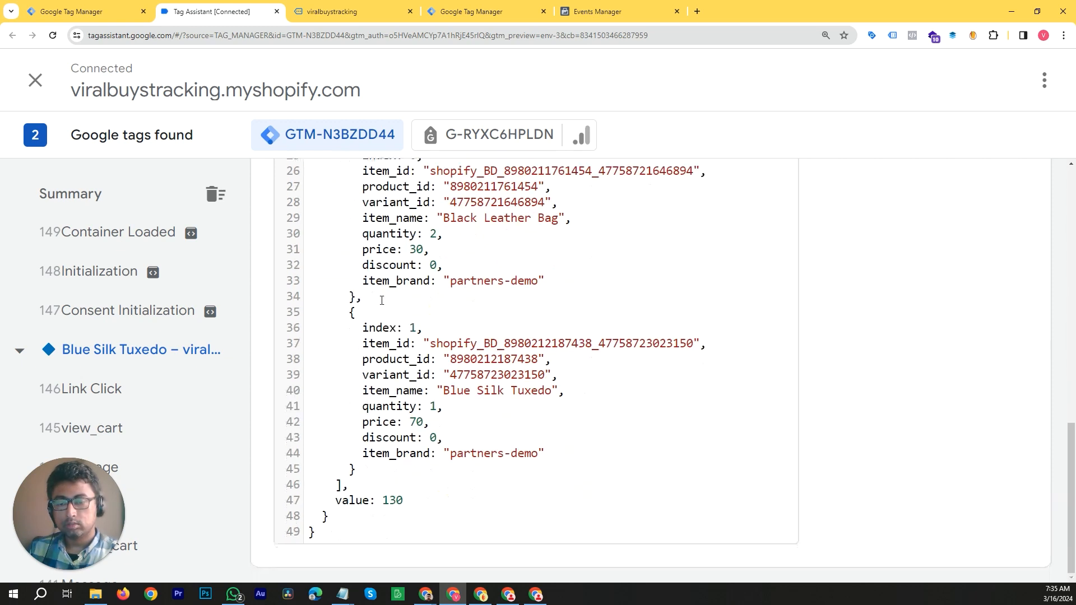
{"action": "scroll", "coordinate": [360, 290], "scroll_direction": "up", "scroll_amount": 3}
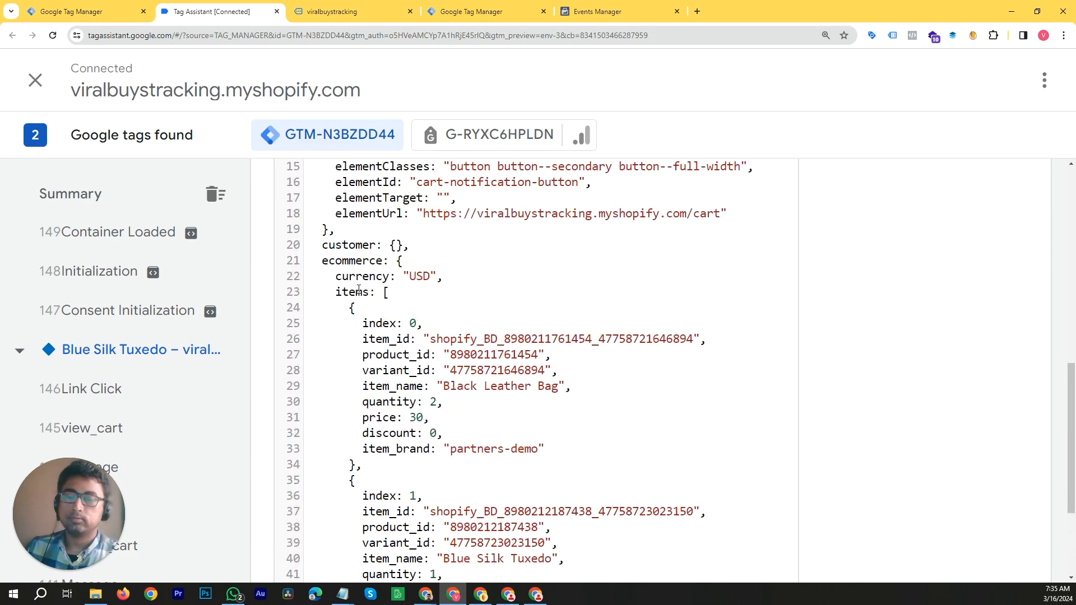
{"action": "left_click", "coordinate": [322, 265]}
{"action": "left_click", "coordinate": [384, 275]}
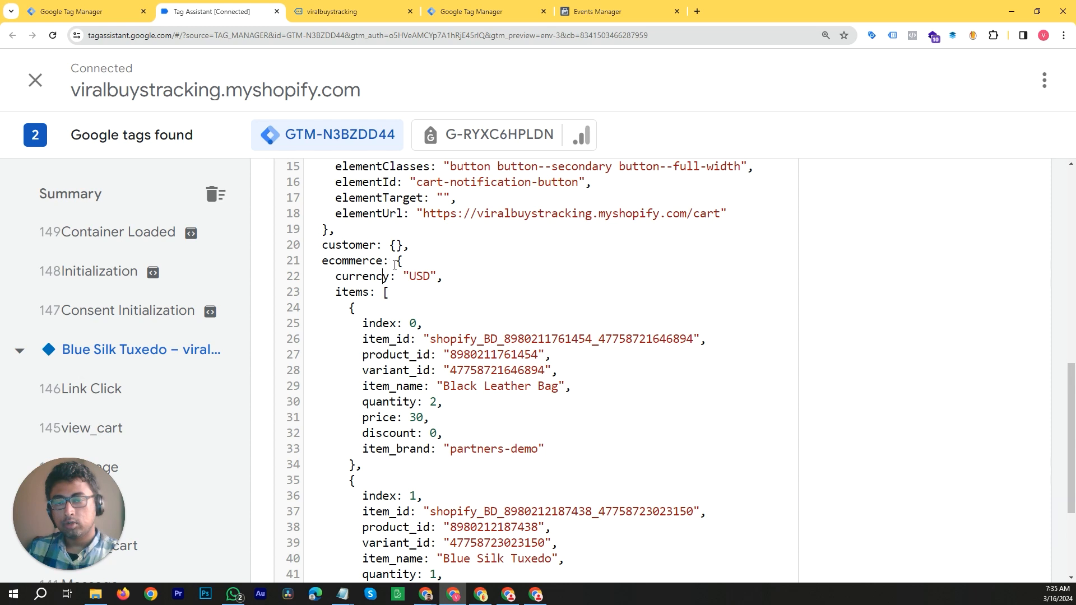
{"action": "left_click", "coordinate": [396, 262]}
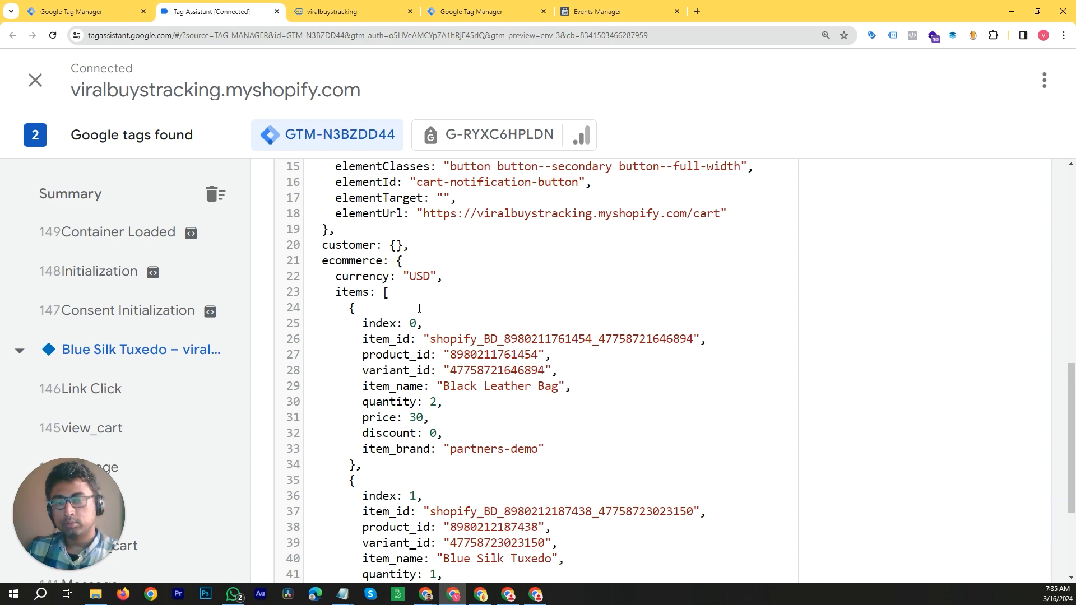
Highlight the ecommerce object's full contents from its opening to its closing curly brace, and review what the braces enclose
{"action": "left_click", "coordinate": [397, 261]}
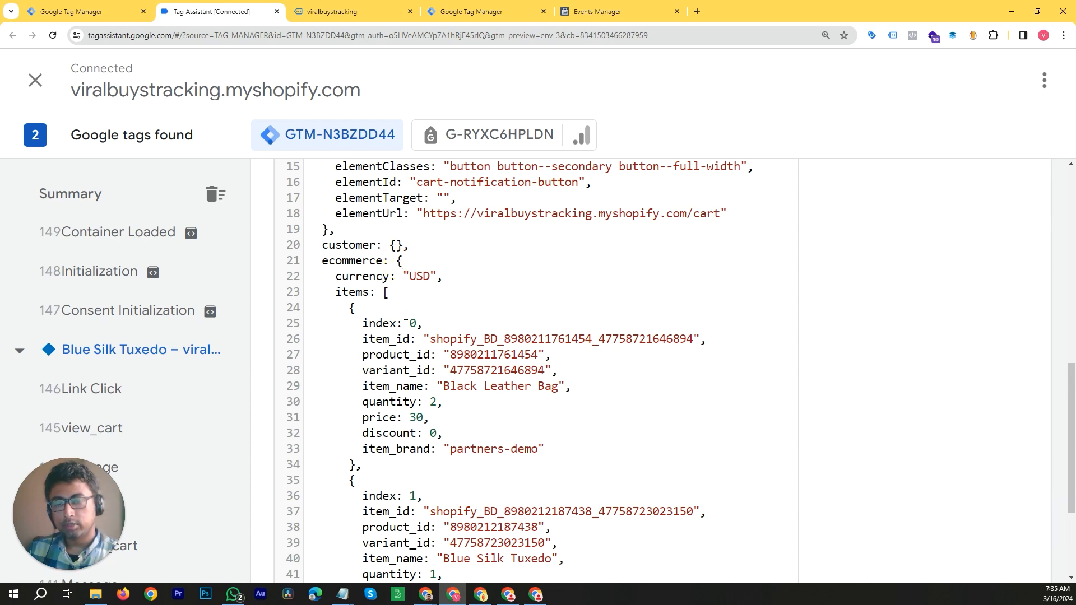
{"action": "scroll", "coordinate": [395, 325], "scroll_direction": "down", "scroll_amount": 2}
{"action": "scroll", "coordinate": [392, 391], "scroll_direction": "up", "scroll_amount": 1}
{"action": "scroll", "coordinate": [392, 390], "scroll_direction": "down", "scroll_amount": 2}
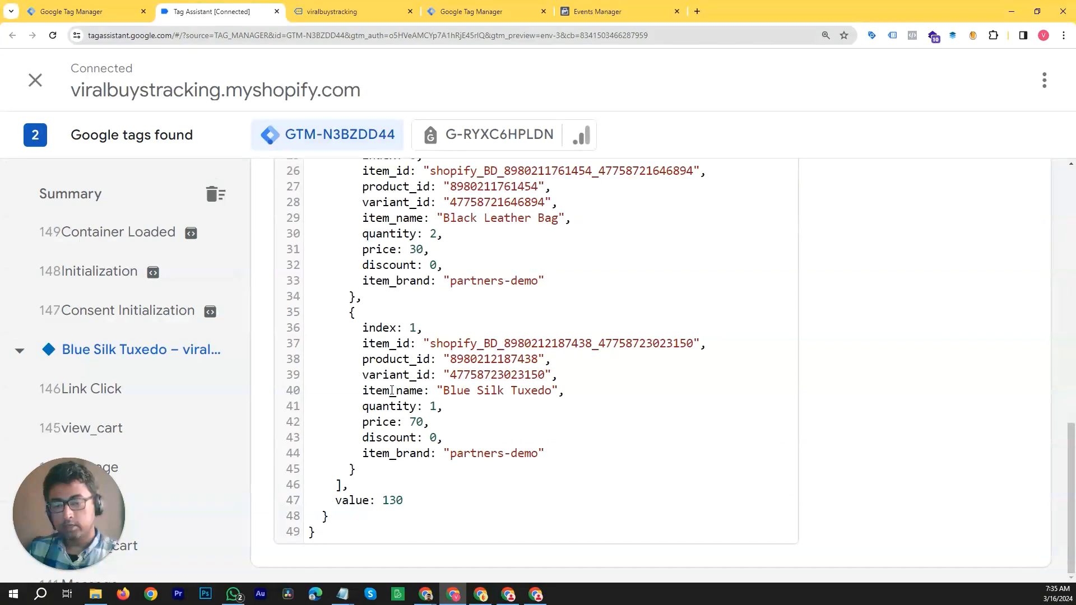
{"action": "left_click", "coordinate": [355, 474], "text": "shift"}
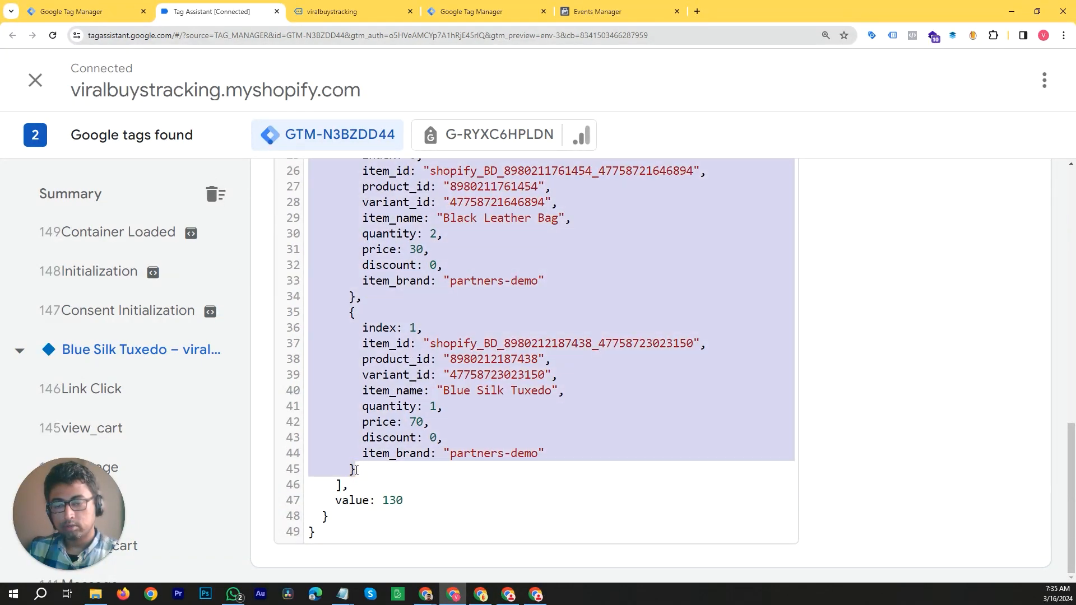
{"action": "scroll", "coordinate": [417, 498], "scroll_direction": "up", "scroll_amount": 3}
{"action": "scroll", "coordinate": [417, 497], "scroll_direction": "down", "scroll_amount": 1}
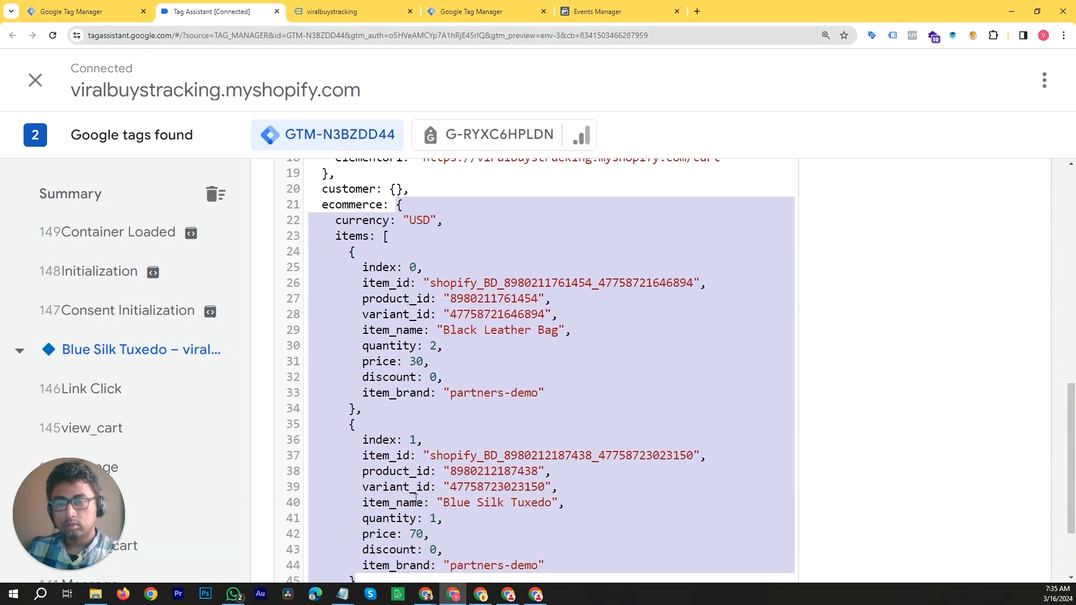
{"action": "scroll", "coordinate": [416, 498], "scroll_direction": "down", "scroll_amount": 2}
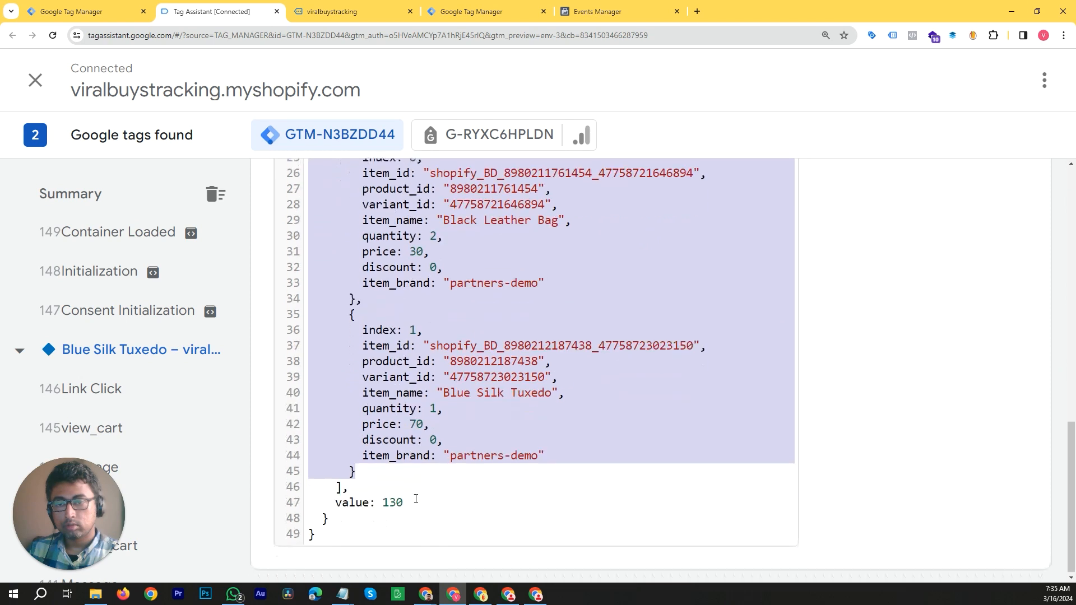
{"action": "left_click", "coordinate": [332, 513], "text": "shift"}
{"action": "scroll", "coordinate": [378, 505], "scroll_direction": "up", "scroll_amount": 2}
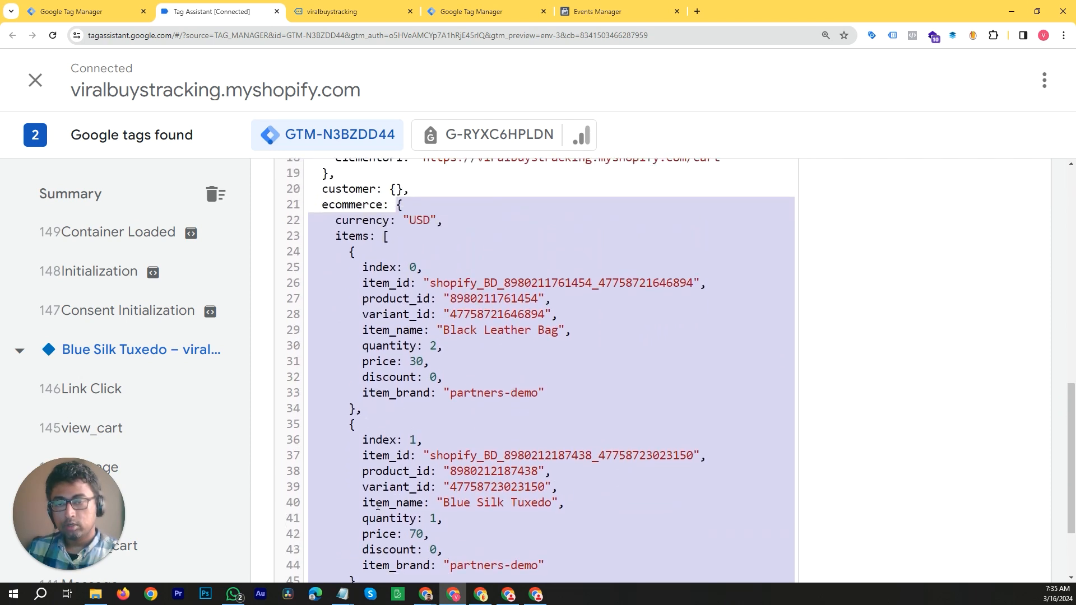
{"action": "scroll", "coordinate": [378, 505], "scroll_direction": "up", "scroll_amount": 1}
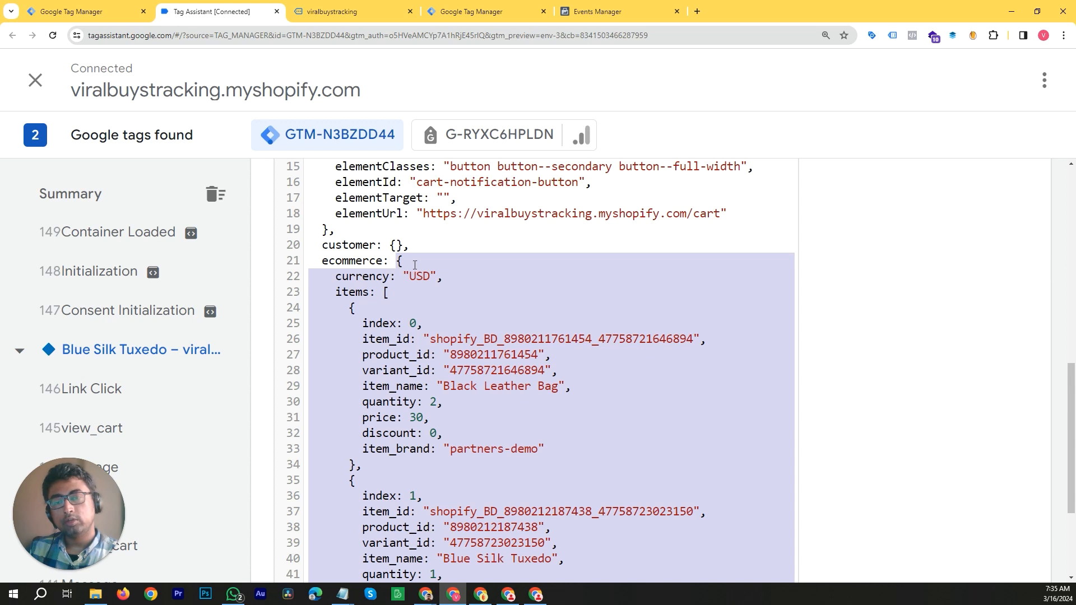
{"action": "scroll", "coordinate": [436, 314], "scroll_direction": "down", "scroll_amount": 3}
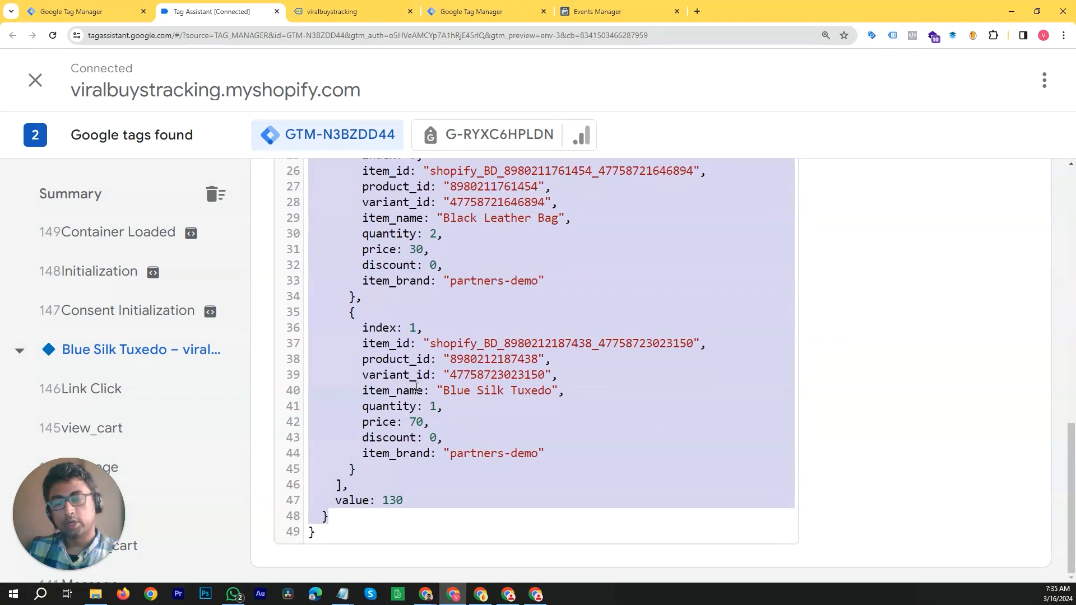
{"action": "scroll", "coordinate": [383, 467], "scroll_direction": "up", "scroll_amount": 4}
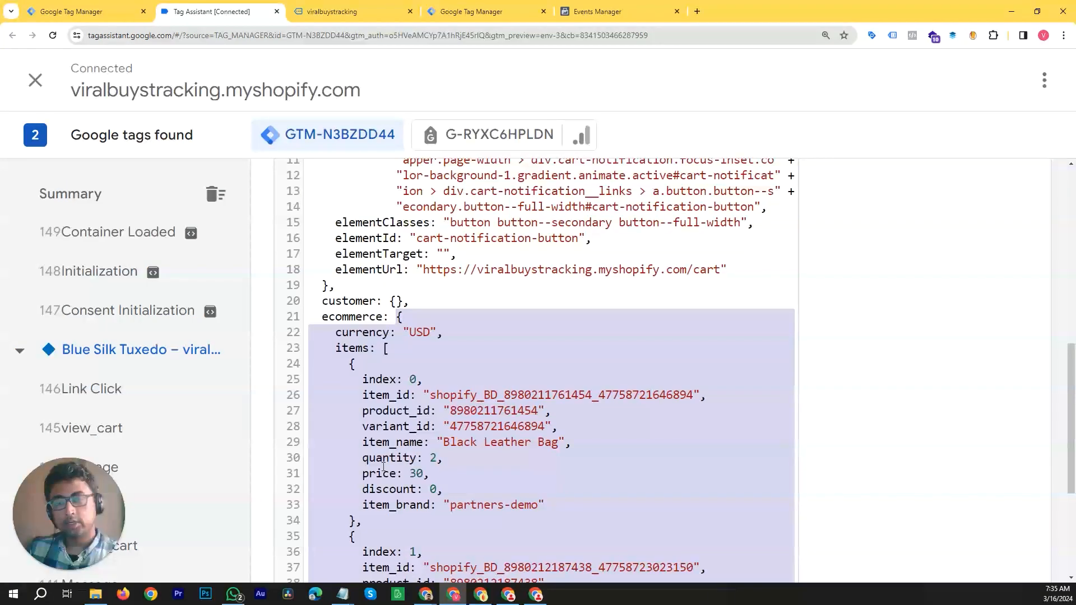
Locate the currency key inside the ecommerce object and highlight its "USD" value
{"action": "left_click", "coordinate": [362, 318]}
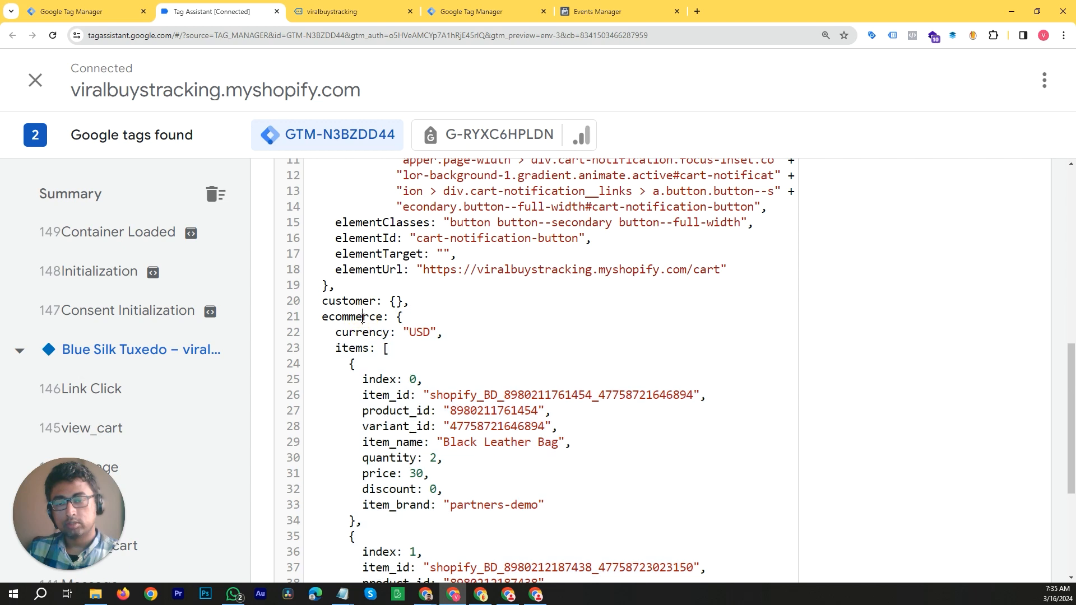
{"action": "scroll", "coordinate": [364, 314], "scroll_direction": "down", "scroll_amount": 1}
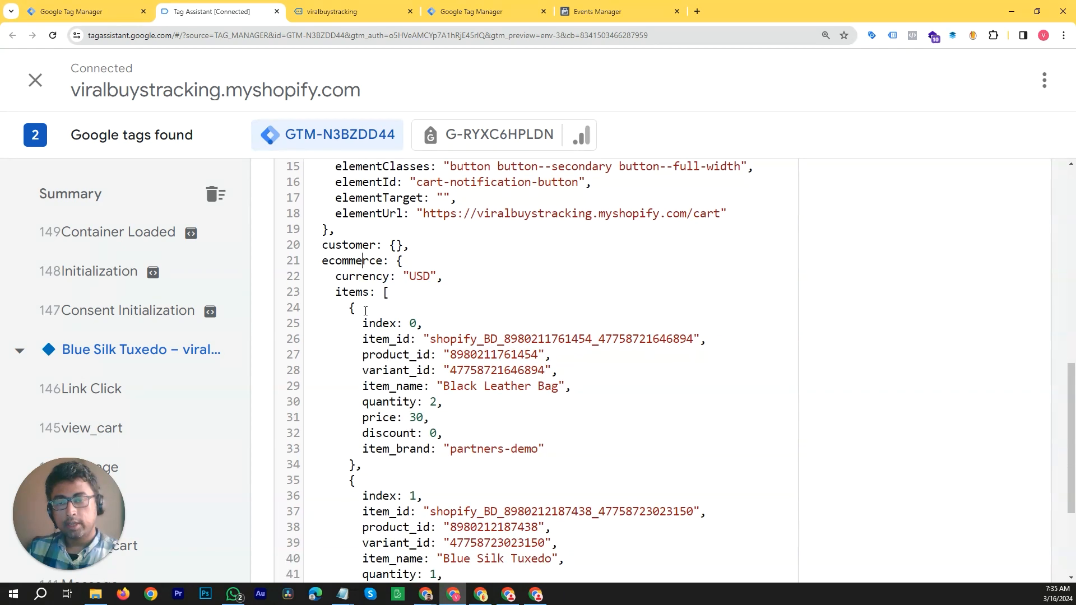
{"action": "left_click", "coordinate": [362, 276]}
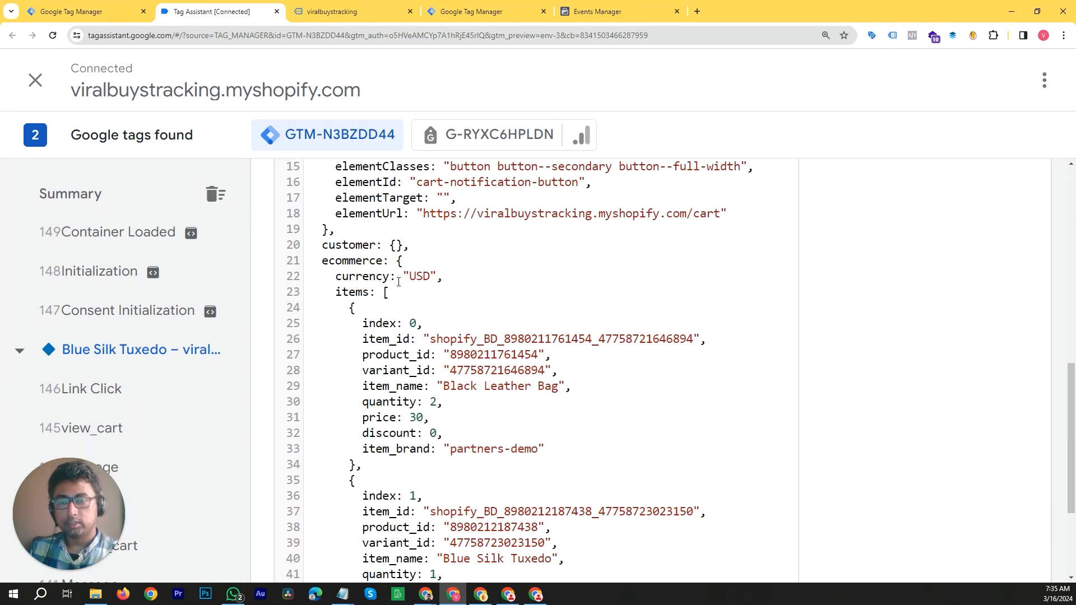
{"action": "left_click_drag", "start_coordinate": [404, 277], "coordinate": [435, 276]}
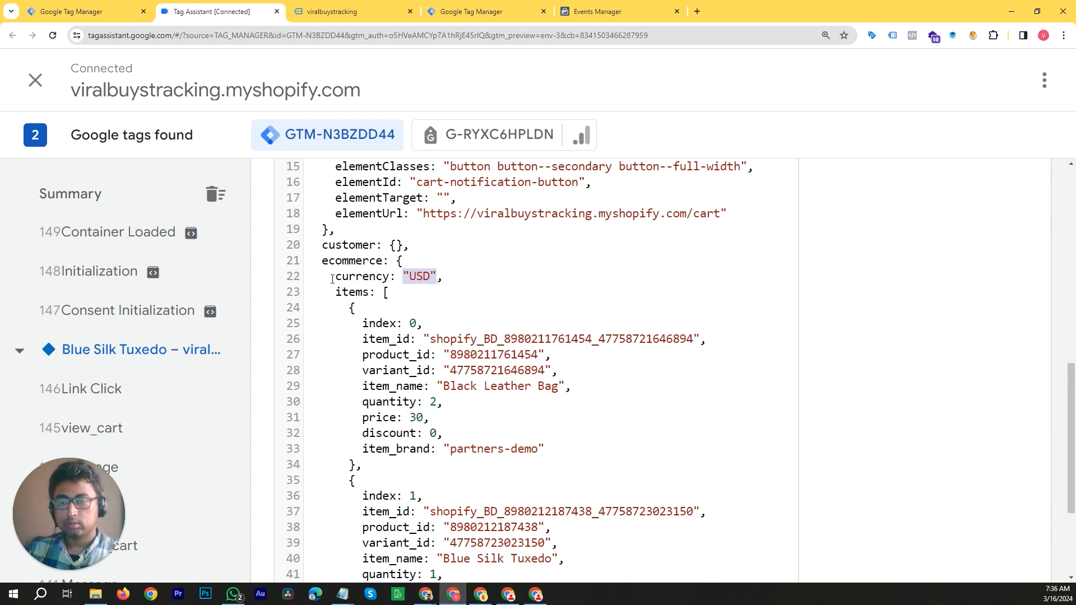
{"action": "left_click_drag", "start_coordinate": [336, 279], "coordinate": [437, 277]}
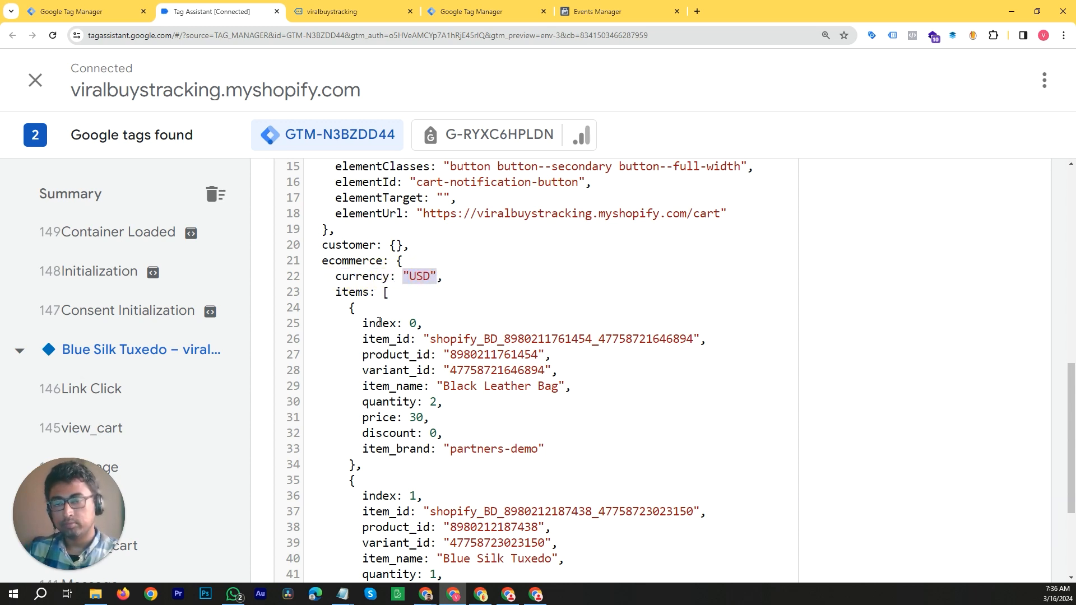
Enlarge the page and highlight the items array from its opening to its closing square bracket
{"action": "left_click", "coordinate": [337, 292]}
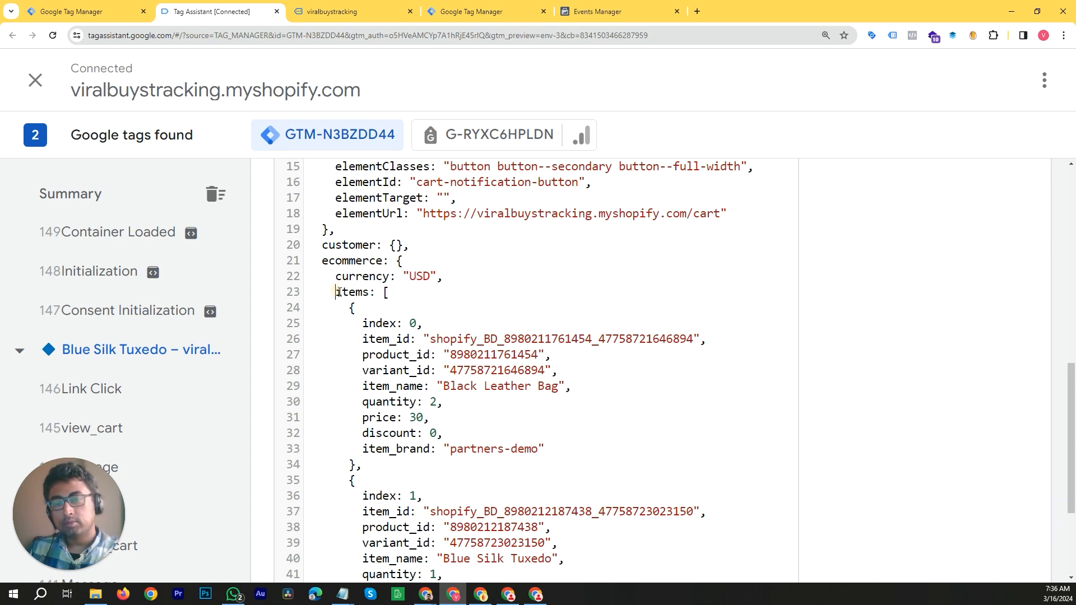
{"action": "left_click", "coordinate": [362, 260]}
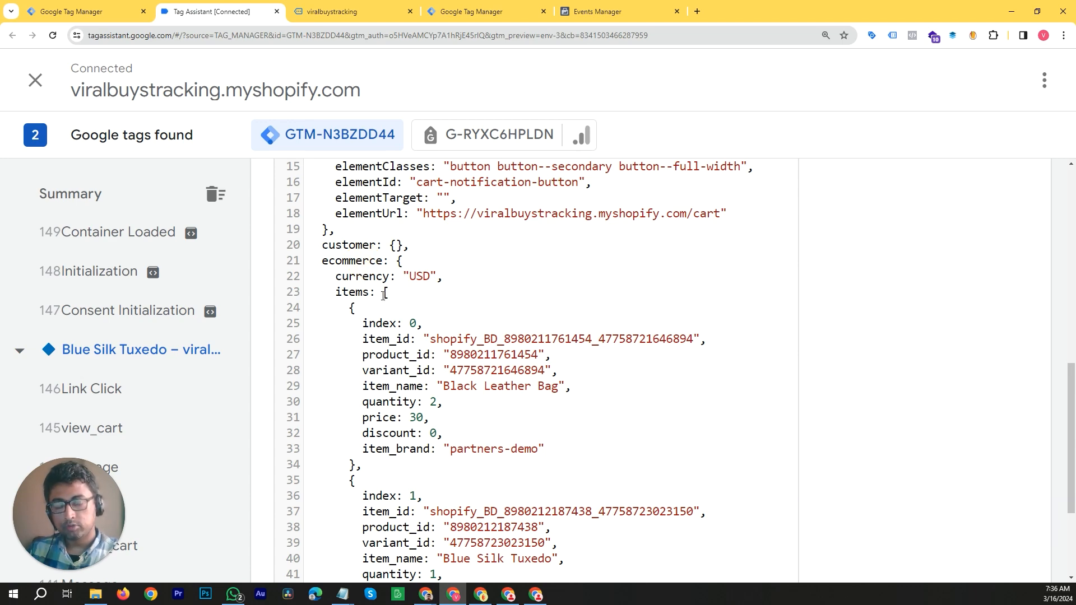
{"action": "key", "text": "ctrl+plus"}
{"action": "key", "text": "ctrl+plus"}
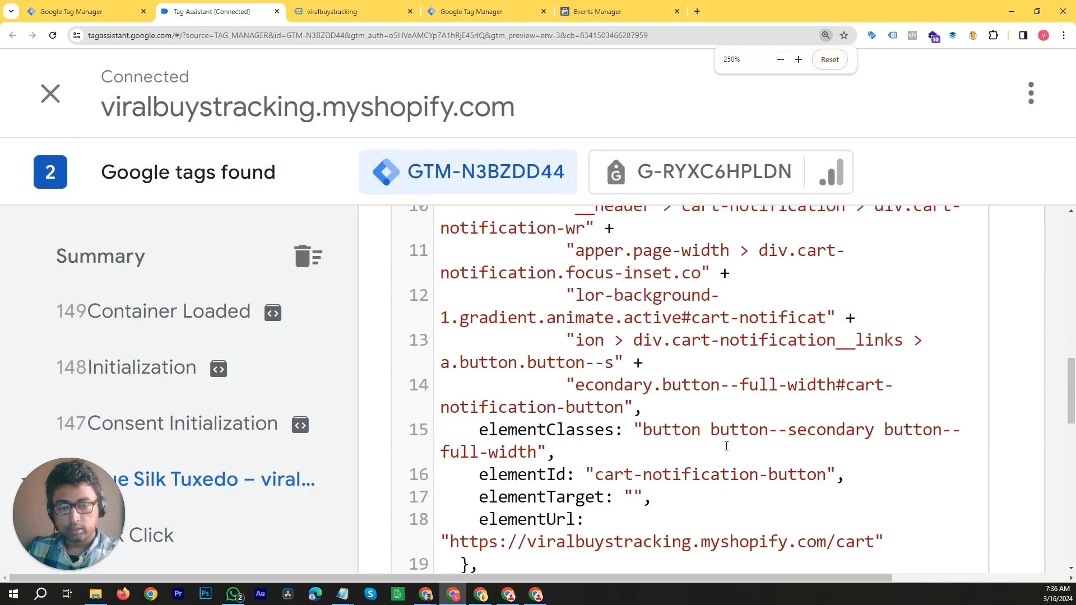
{"action": "scroll", "coordinate": [726, 446], "scroll_direction": "down", "scroll_amount": 5}
{"action": "left_click", "coordinate": [547, 276]}
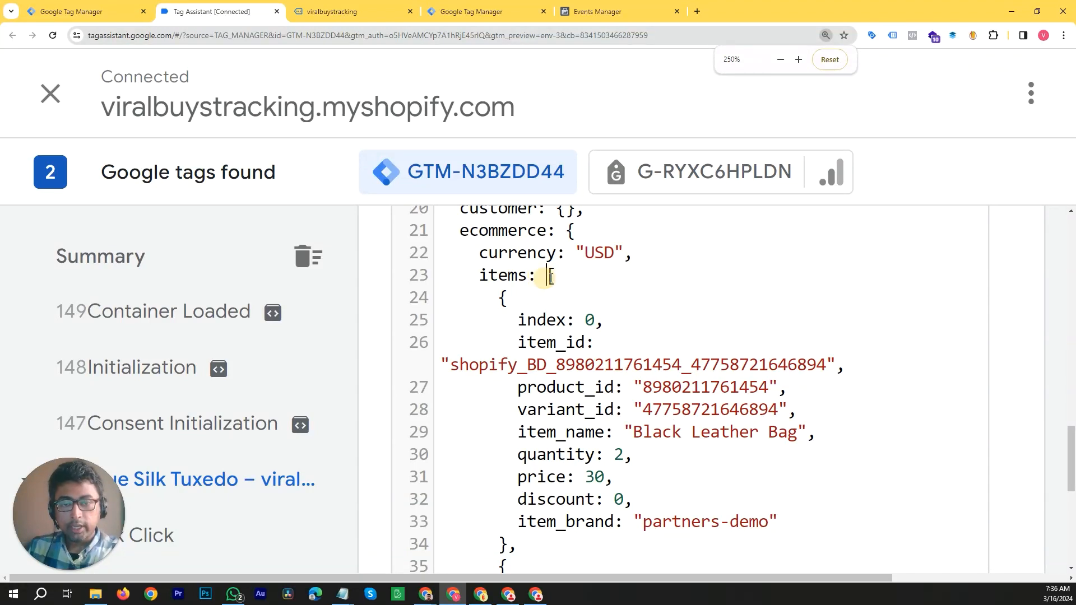
{"action": "left_click", "coordinate": [563, 277]}
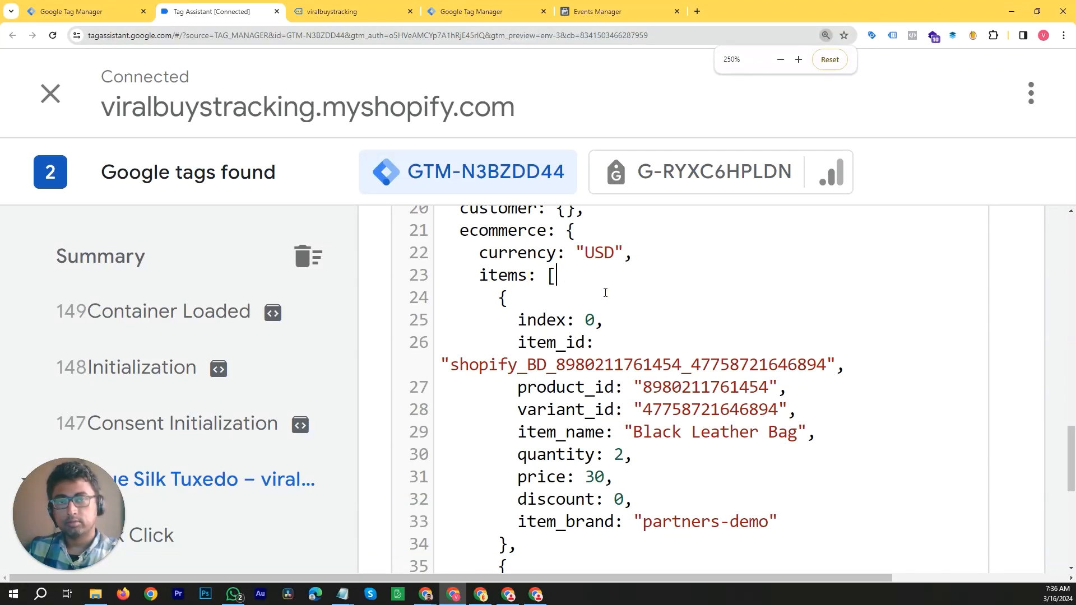
{"action": "scroll", "coordinate": [589, 269], "scroll_direction": "down", "scroll_amount": 1}
{"action": "left_click", "coordinate": [546, 220]}
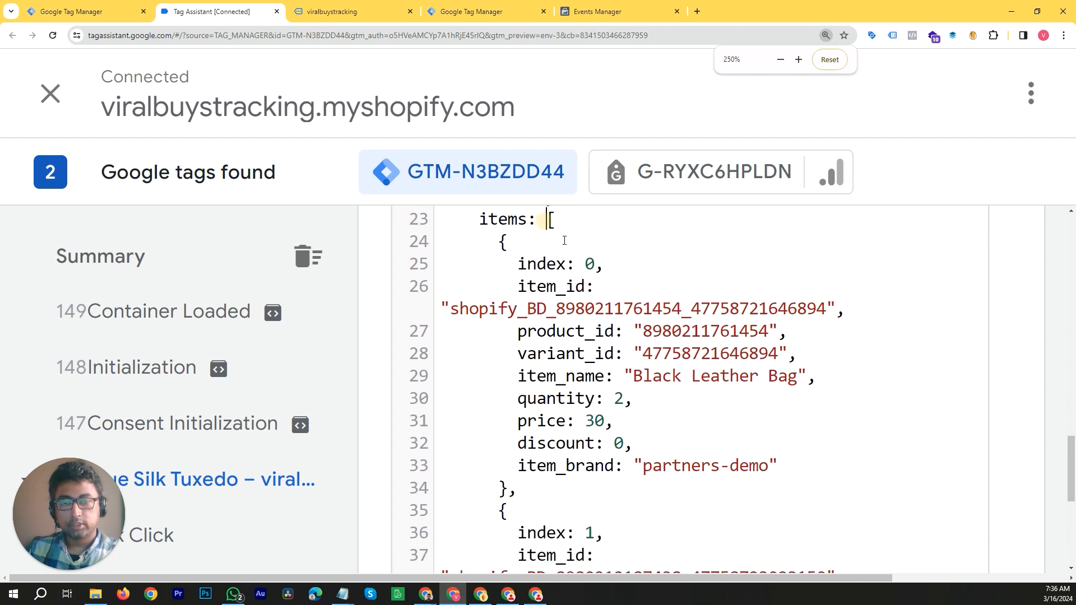
{"action": "left_click_drag", "start_coordinate": [564, 241], "coordinate": [513, 437]}
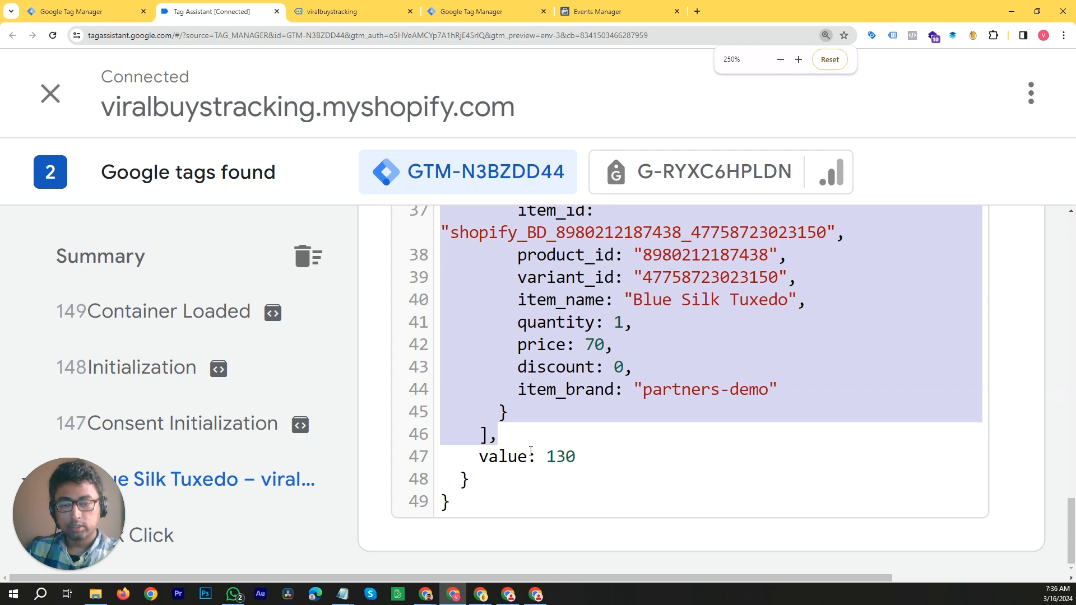
Reduce the page zoom to 175% and highlight the first object in the items array, the Black Leather Bag
{"action": "scroll", "coordinate": [530, 451], "scroll_direction": "up", "scroll_amount": 1}
{"action": "left_click", "coordinate": [506, 470]}
{"action": "scroll", "coordinate": [507, 474], "scroll_direction": "up", "scroll_amount": 4}
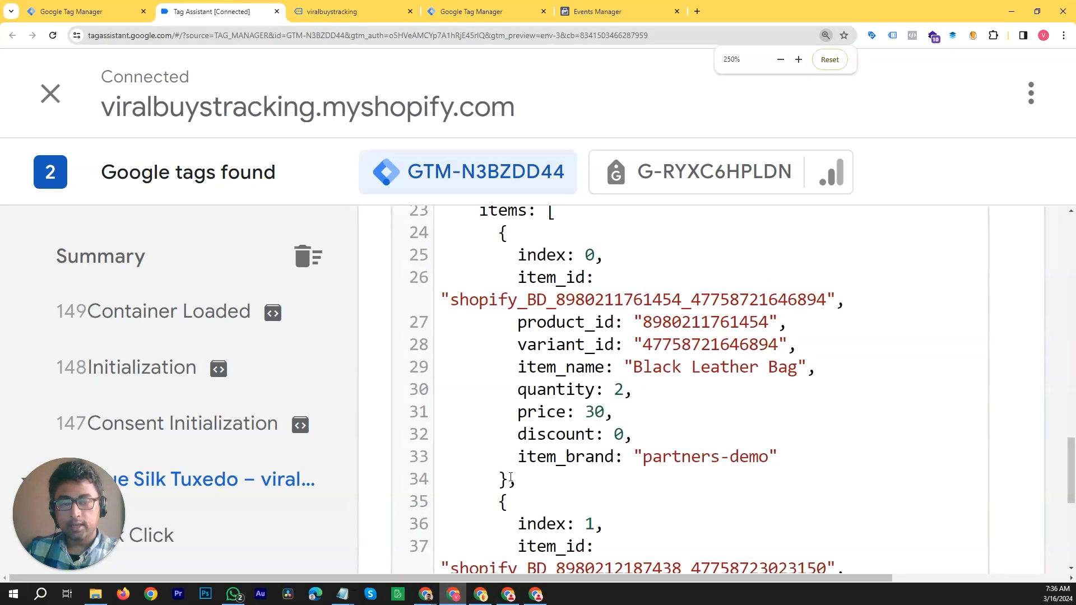
{"action": "scroll", "coordinate": [512, 464], "scroll_direction": "down", "scroll_amount": 1, "text": "ctrl"}
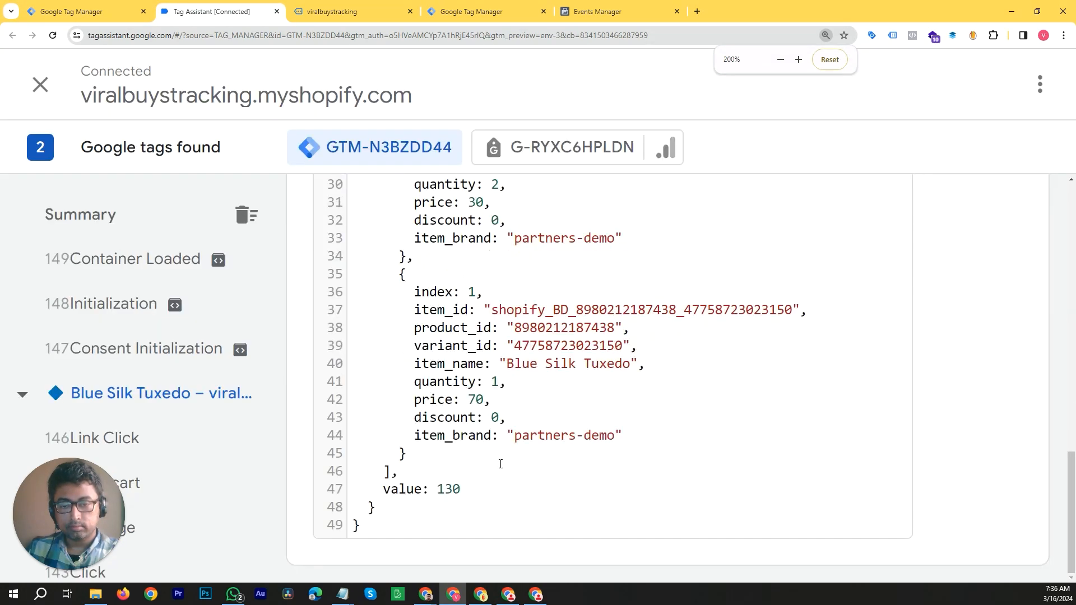
{"action": "scroll", "coordinate": [500, 464], "scroll_direction": "up", "scroll_amount": 4}
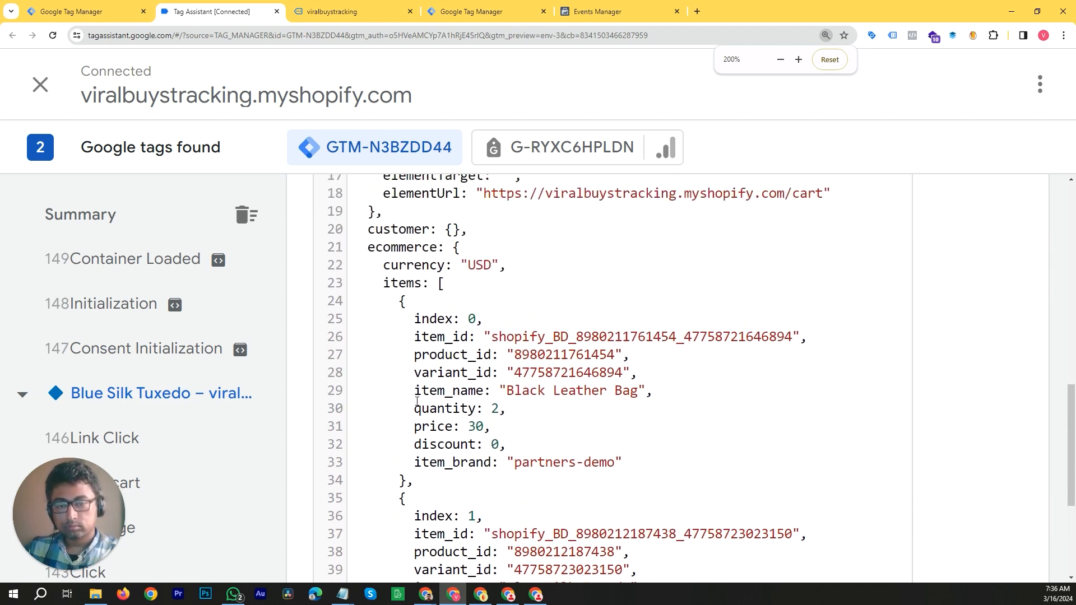
{"action": "scroll", "coordinate": [416, 401], "scroll_direction": "down", "scroll_amount": 1, "text": "ctrl"}
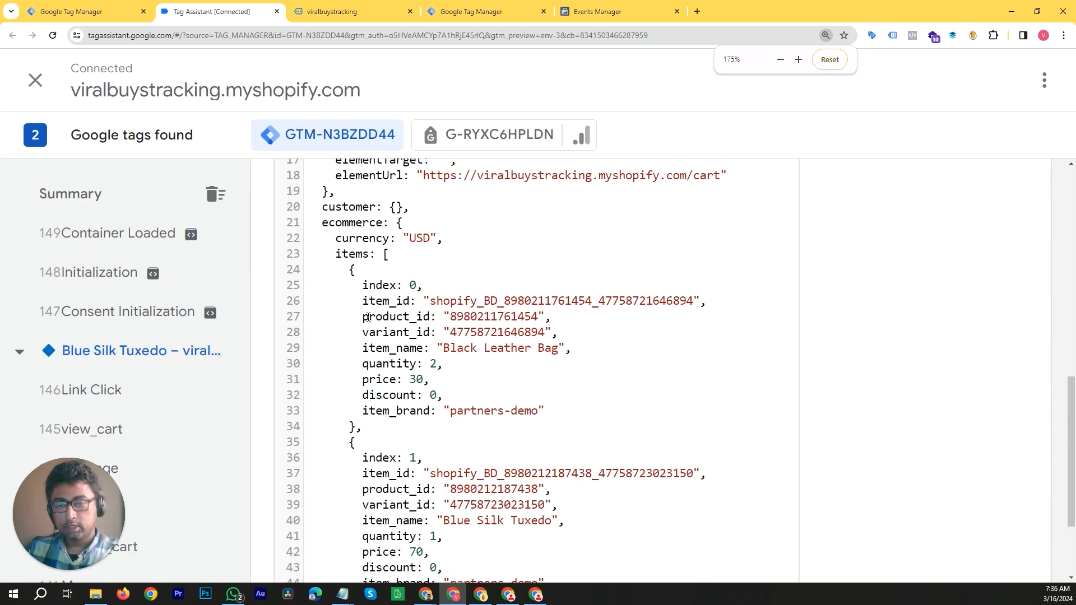
{"action": "scroll", "coordinate": [367, 318], "scroll_direction": "down", "scroll_amount": 3}
{"action": "scroll", "coordinate": [346, 212], "scroll_direction": "up", "scroll_amount": 2}
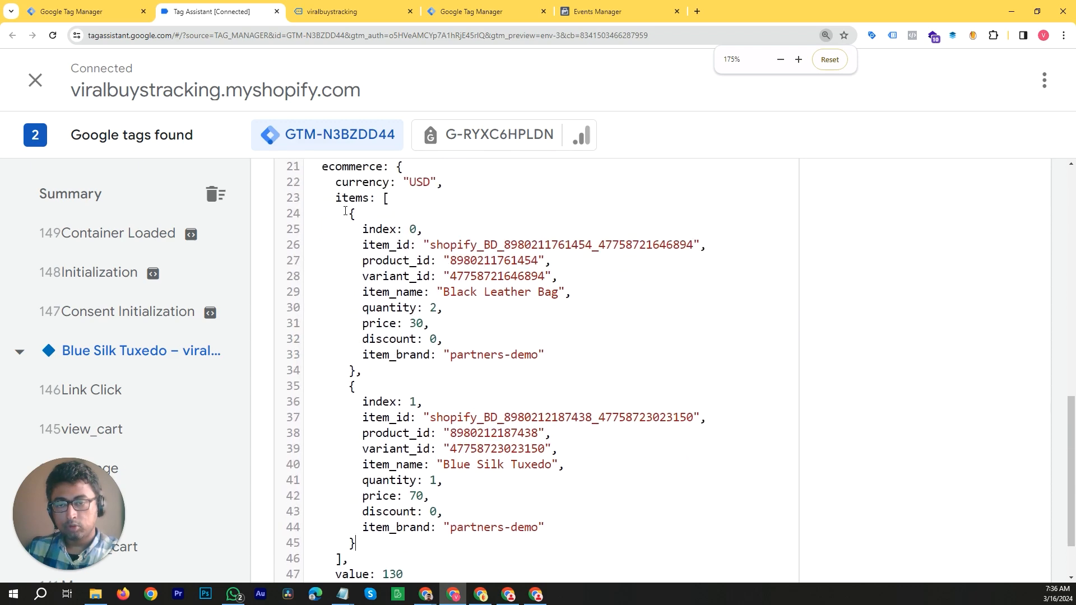
{"action": "left_click_drag", "start_coordinate": [346, 211], "coordinate": [391, 374]}
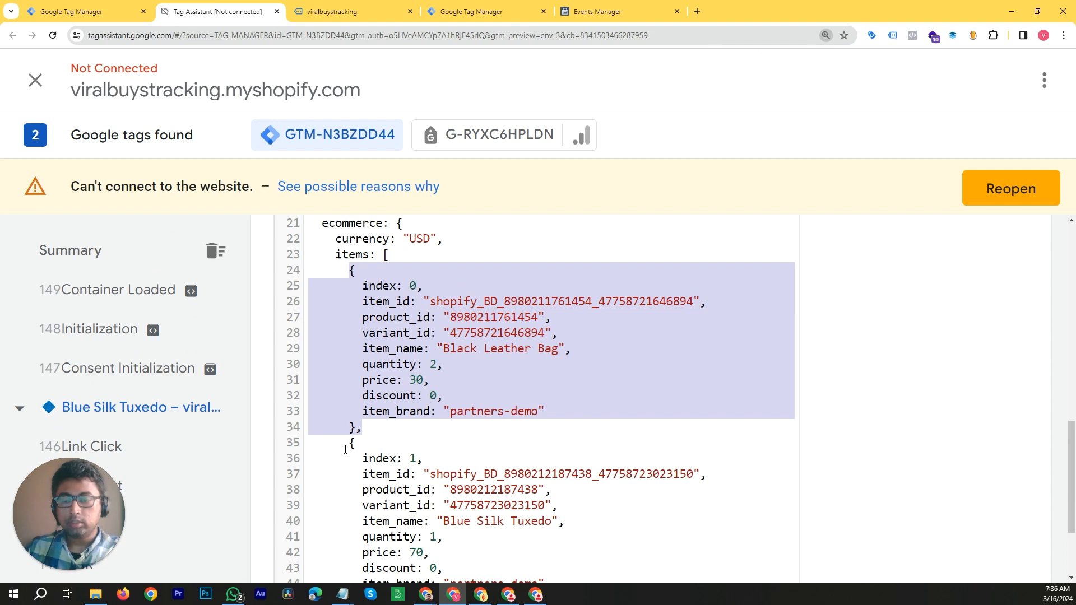
Highlight the second object in the items array, the Blue Silk Tuxedo, and mark the array's opening square bracket
{"action": "left_click_drag", "start_coordinate": [344, 445], "coordinate": [369, 489]}
{"action": "scroll", "coordinate": [391, 472], "scroll_direction": "down", "scroll_amount": 2}
{"action": "scroll", "coordinate": [369, 490], "scroll_direction": "up", "scroll_amount": 2}
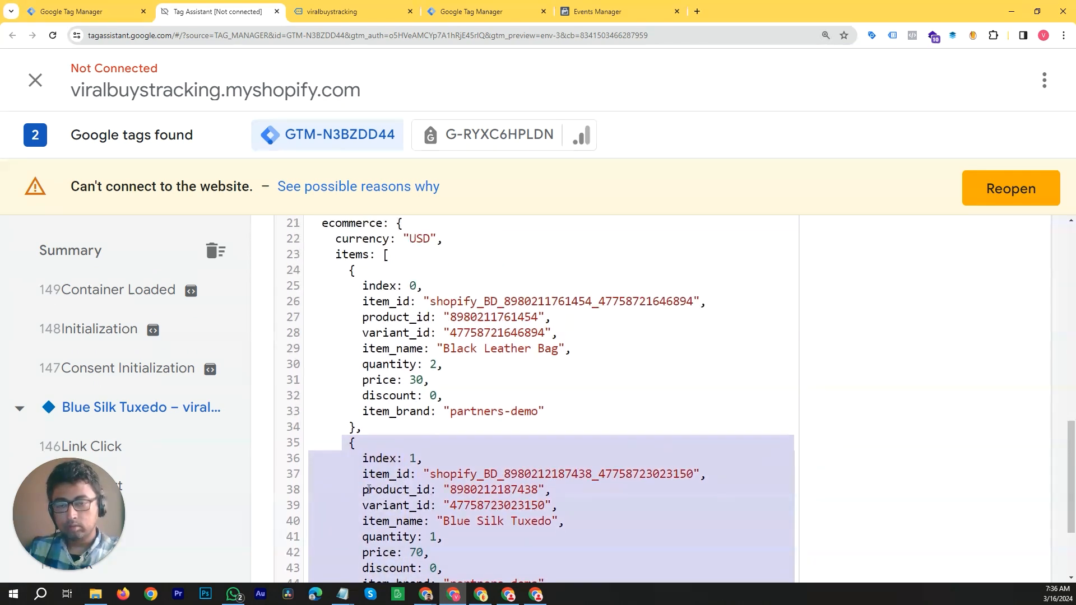
{"action": "left_click", "coordinate": [382, 255]}
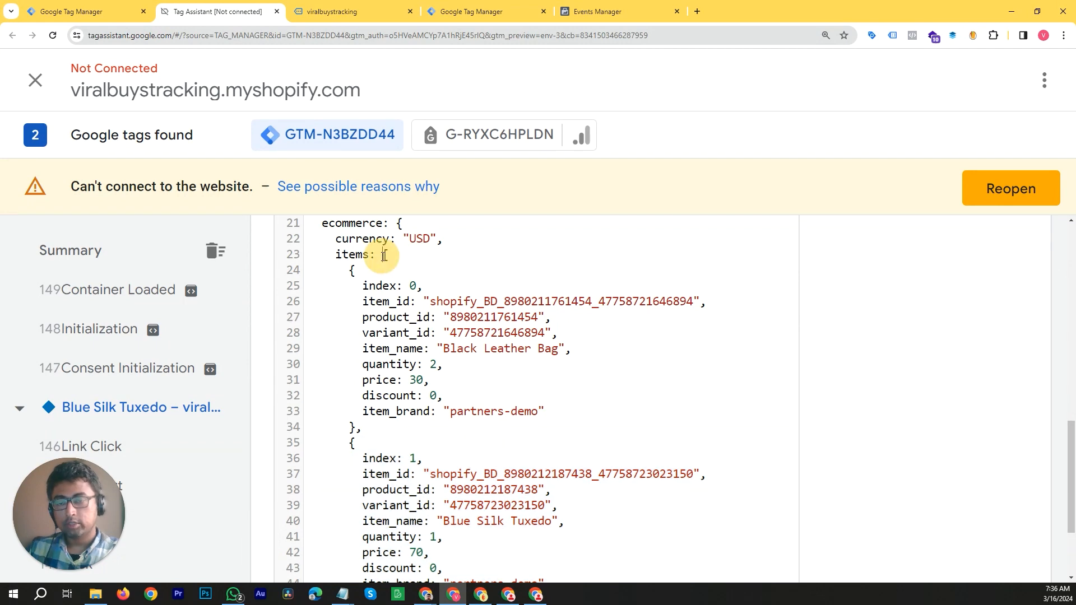
Highlight the complete Black Leather Bag object and the complete Blue Silk Tuxedo object in turn, from opening to closing brace
{"action": "left_click", "coordinate": [344, 270]}
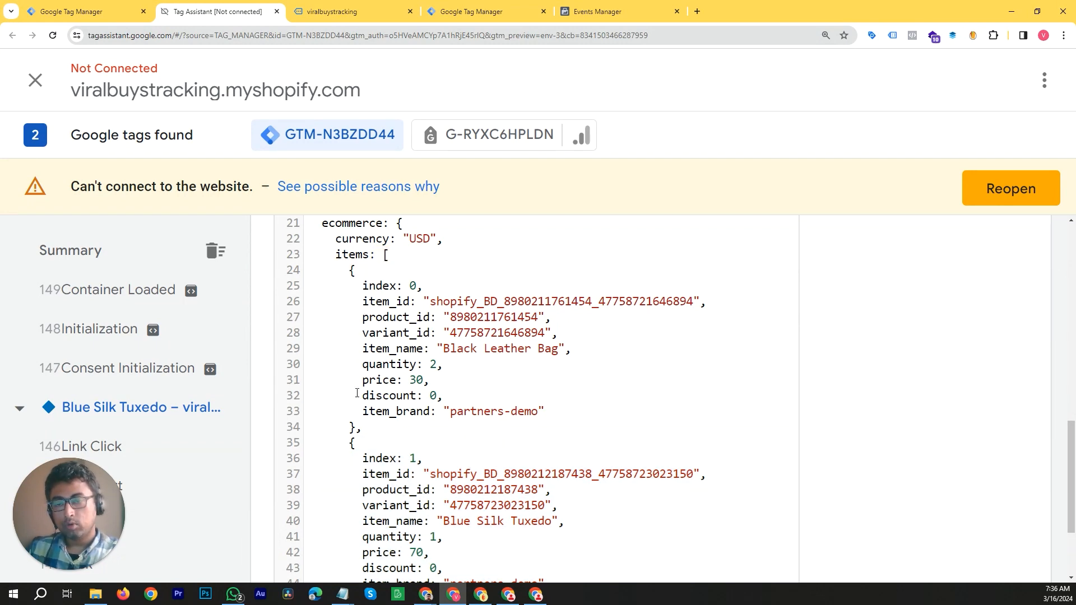
{"action": "left_click", "coordinate": [369, 433], "text": "shift"}
{"action": "scroll", "coordinate": [370, 432], "scroll_direction": "down", "scroll_amount": 2}
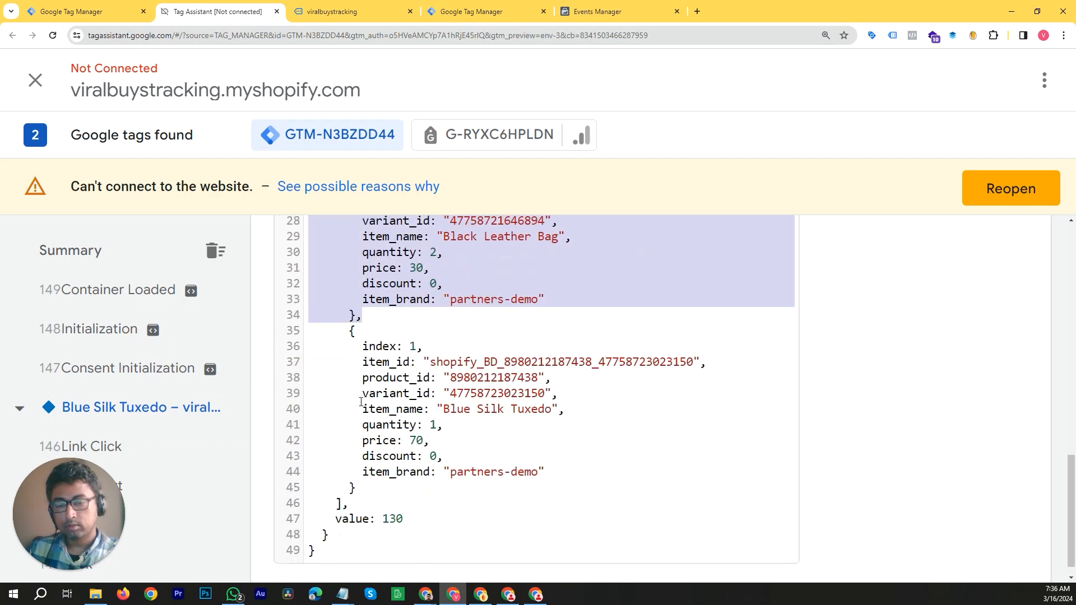
{"action": "left_click", "coordinate": [348, 331]}
{"action": "left_click", "coordinate": [370, 487], "text": "shift"}
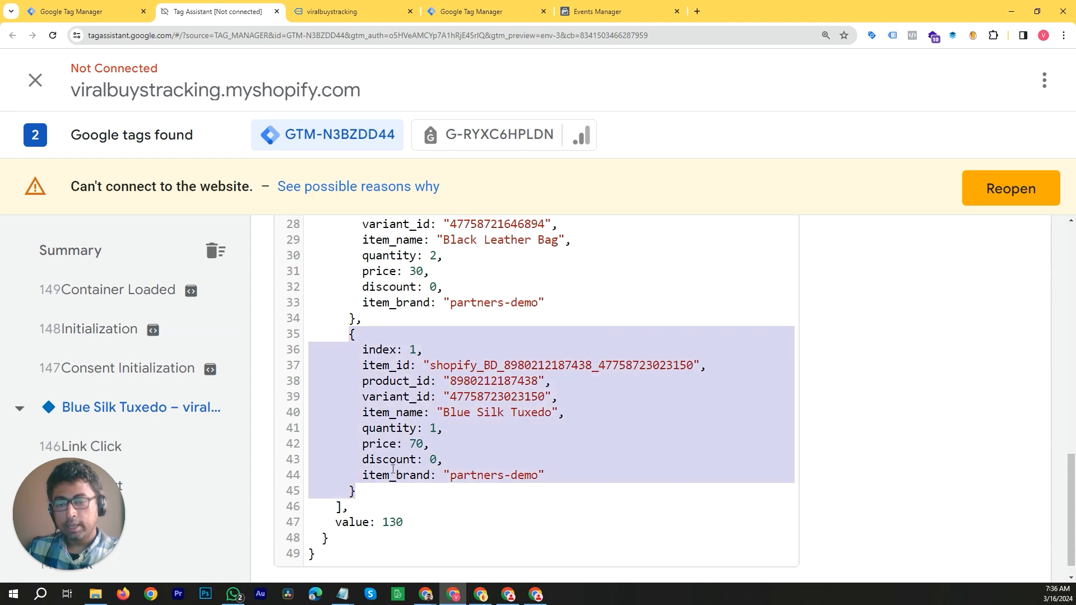
Mark the index values of the first and second items, and reduce the page zoom to 125%
{"action": "scroll", "coordinate": [391, 426], "scroll_direction": "up", "scroll_amount": 3}
{"action": "left_click", "coordinate": [409, 343]}
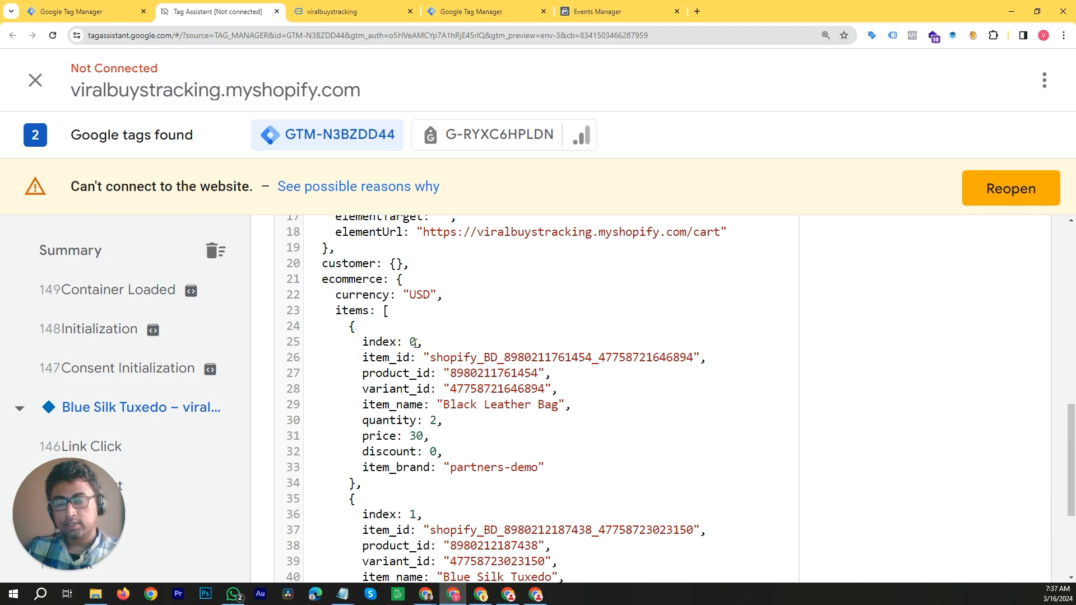
{"action": "scroll", "coordinate": [406, 380], "scroll_direction": "down", "scroll_amount": 1}
{"action": "scroll", "coordinate": [405, 380], "scroll_direction": "down", "scroll_amount": 3}
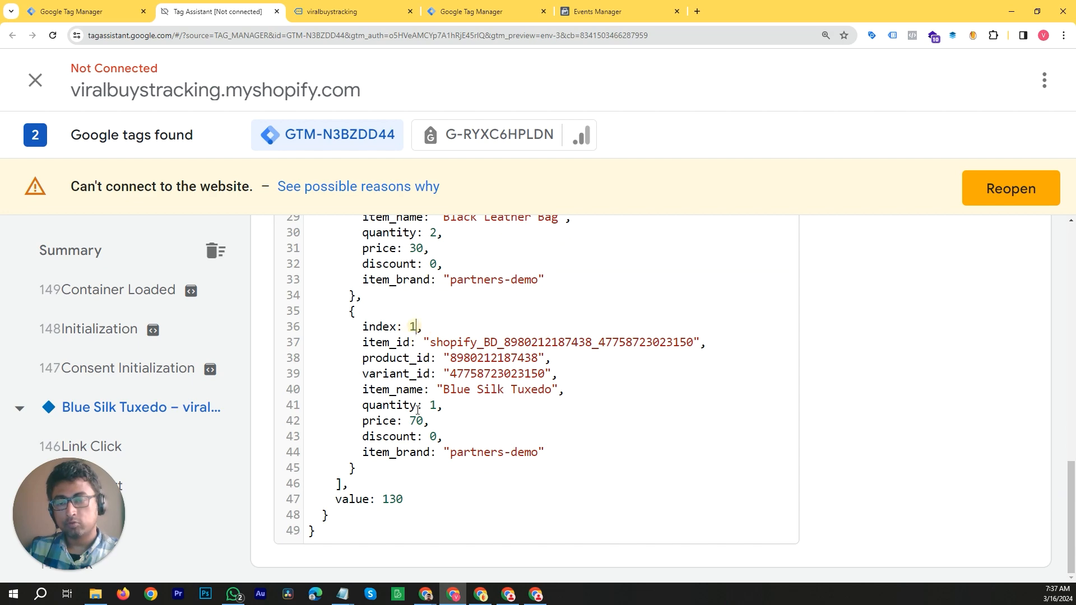
{"action": "key", "text": "ctrl+minus"}
{"action": "key", "text": "ctrl+minus"}
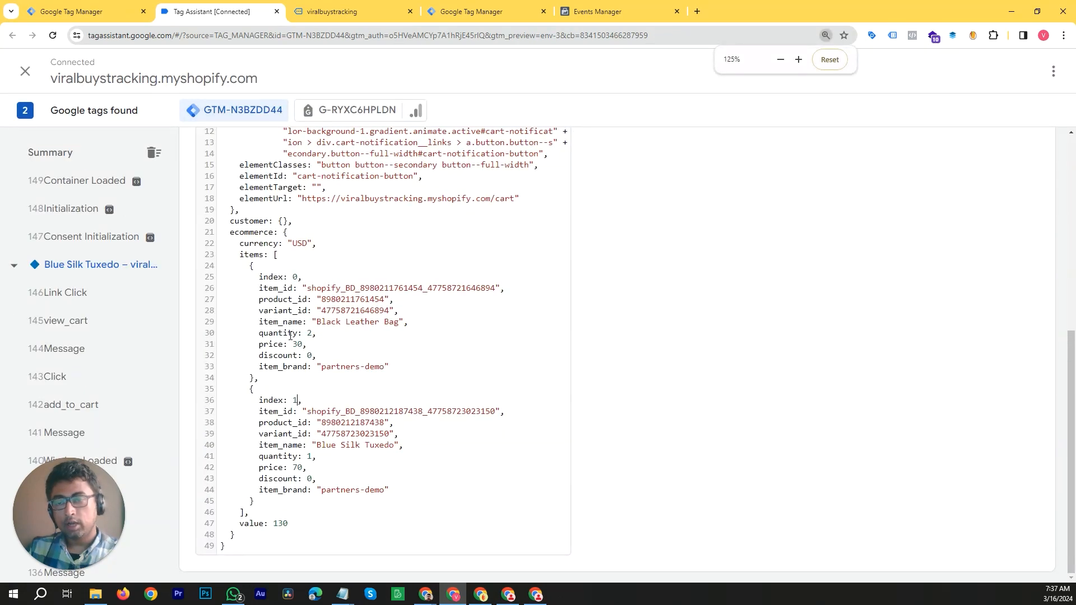
Switch to Google Tag Manager and trace the ecommerce and items parts of the dlv - item_id variable's data layer path
{"action": "left_click", "coordinate": [109, 16]}
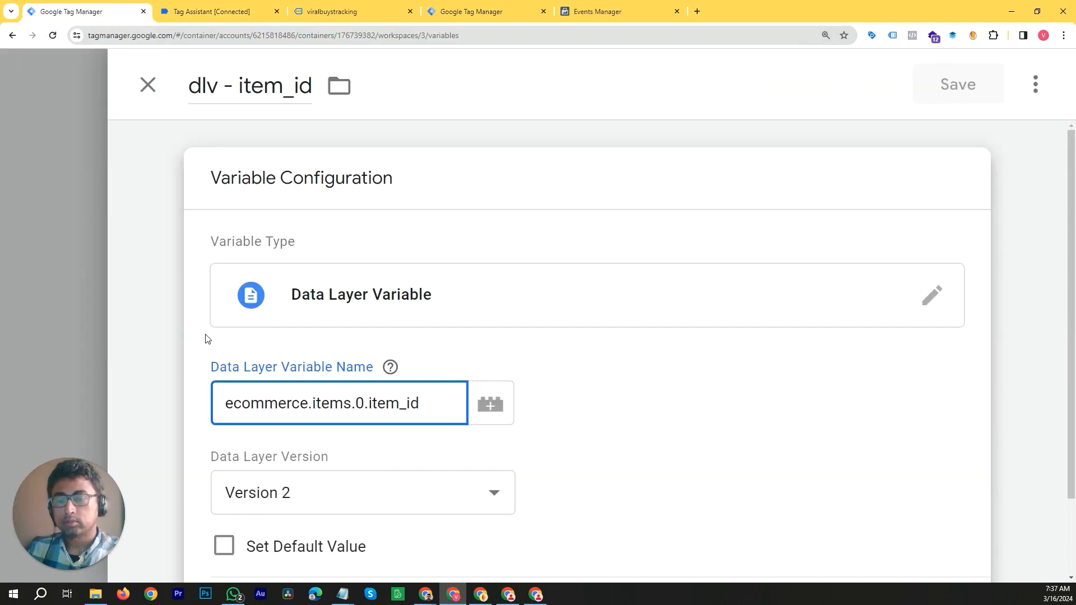
{"action": "left_click", "coordinate": [277, 412]}
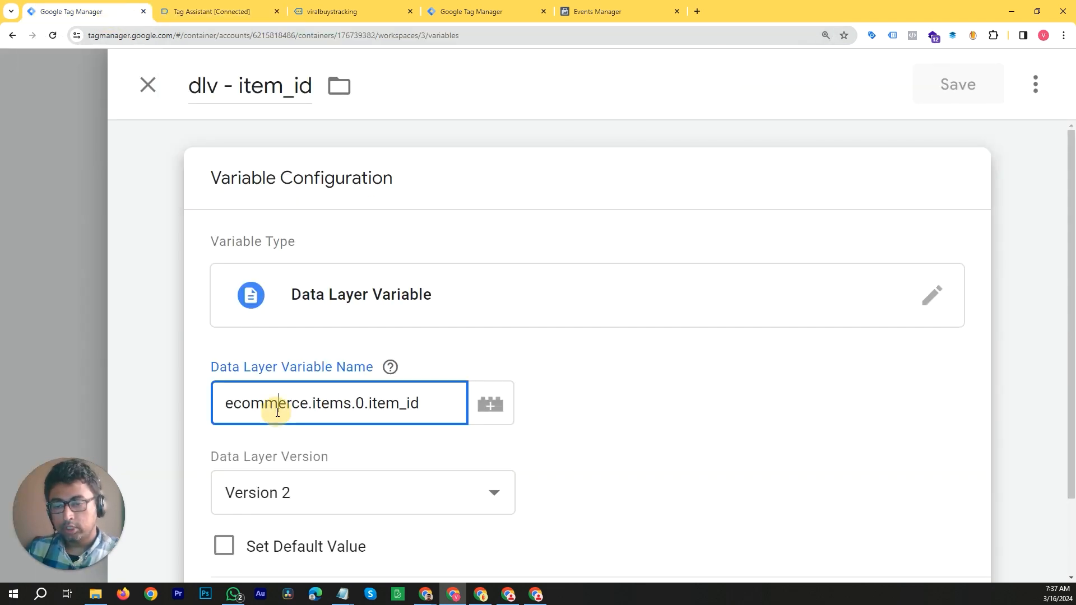
{"action": "left_click", "coordinate": [312, 411]}
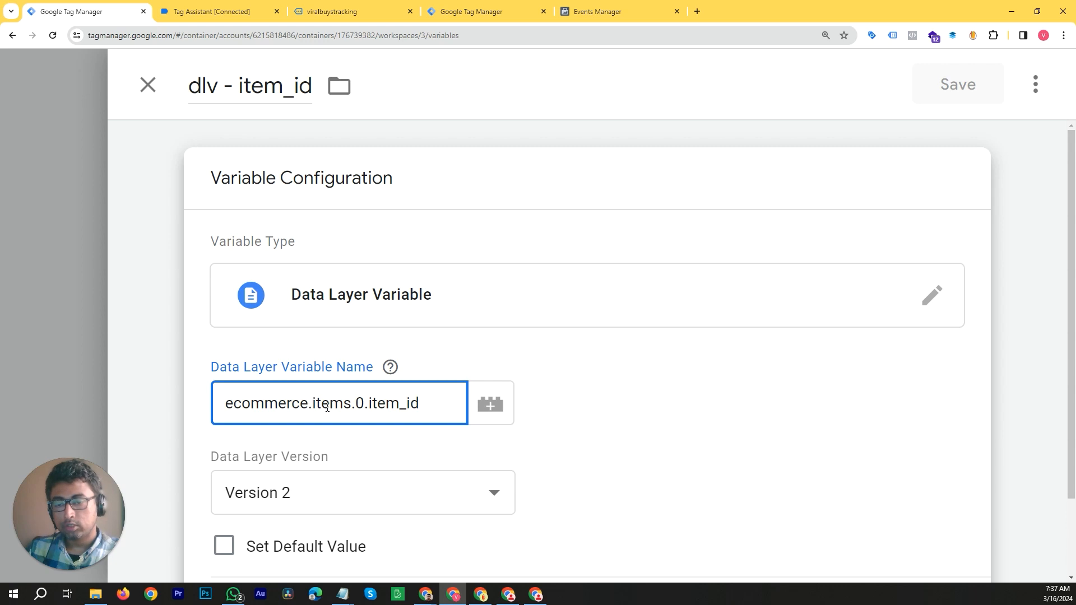
{"action": "left_click", "coordinate": [327, 408]}
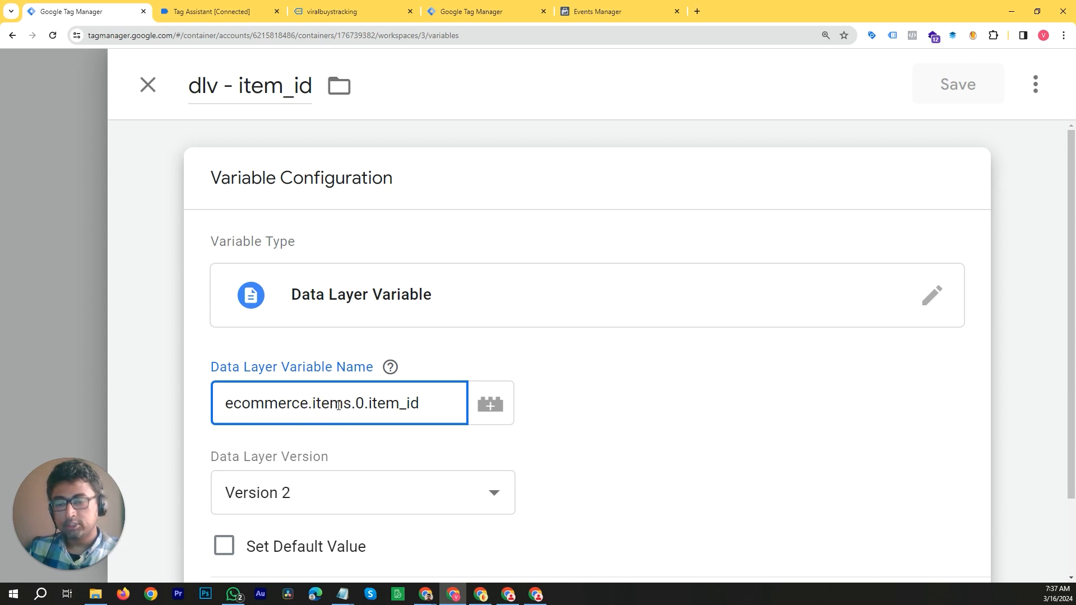
{"action": "left_click", "coordinate": [338, 406]}
{"action": "left_click", "coordinate": [276, 404]}
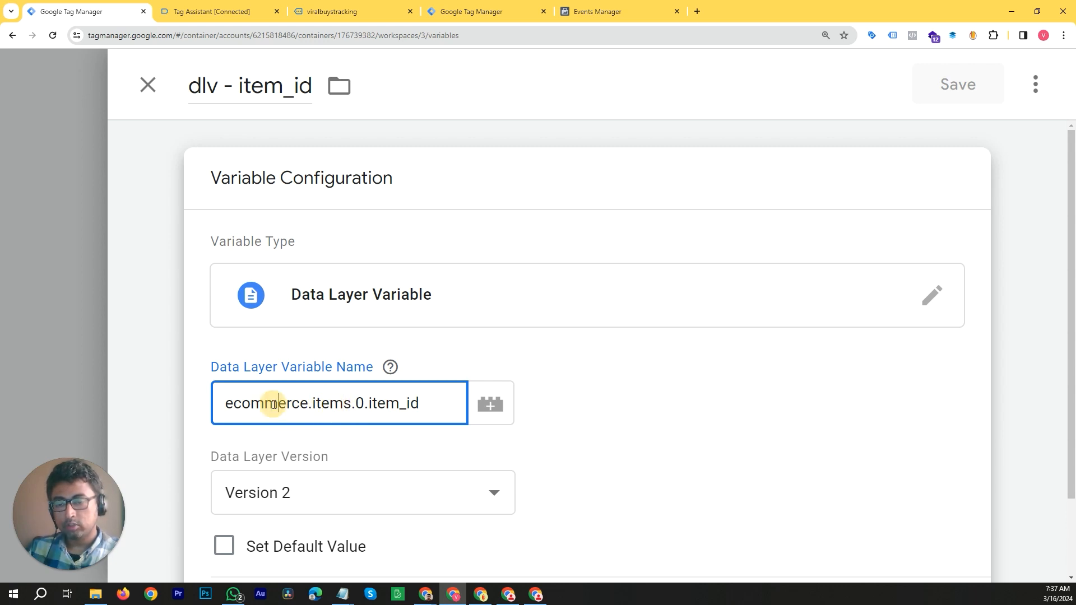
{"action": "left_click", "coordinate": [350, 409]}
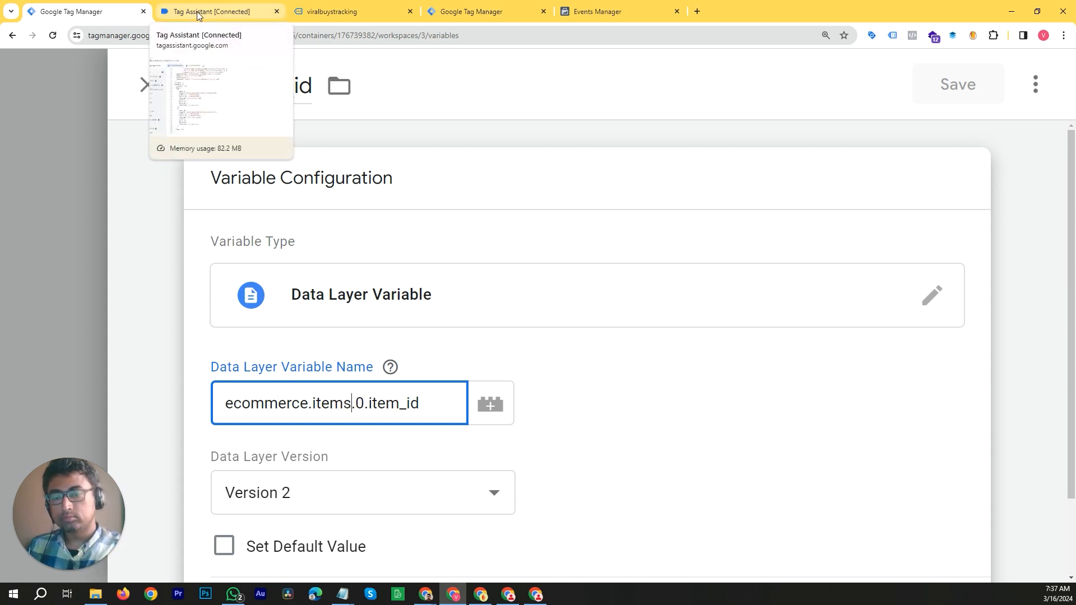
Switch back to Tag Assistant, enlarge the page to 150%, and compare the index values of the two items
{"action": "left_click", "coordinate": [227, 3]}
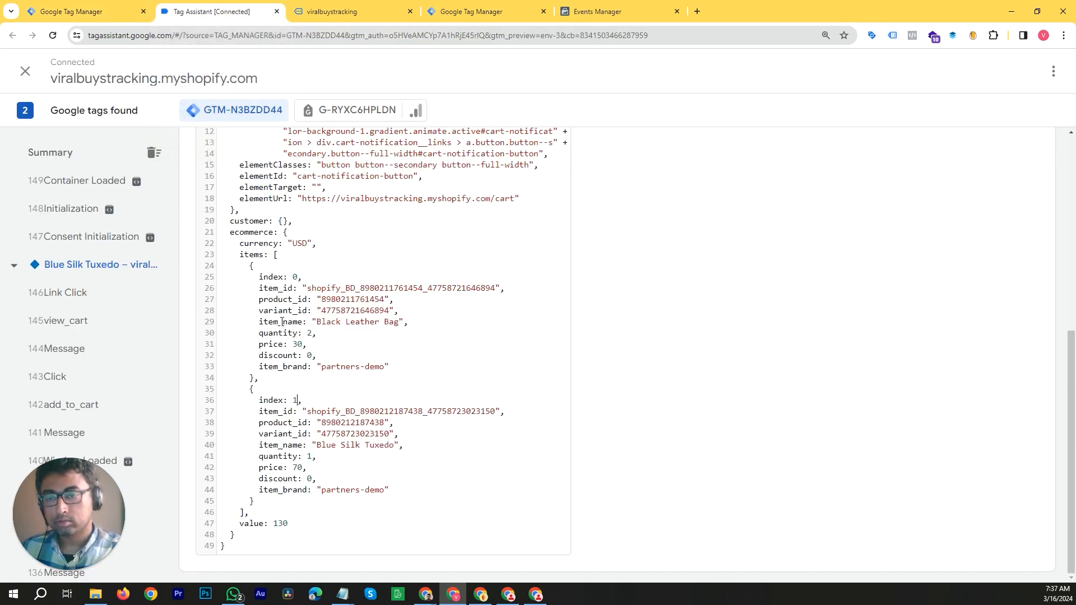
{"action": "key", "text": "ctrl+plus"}
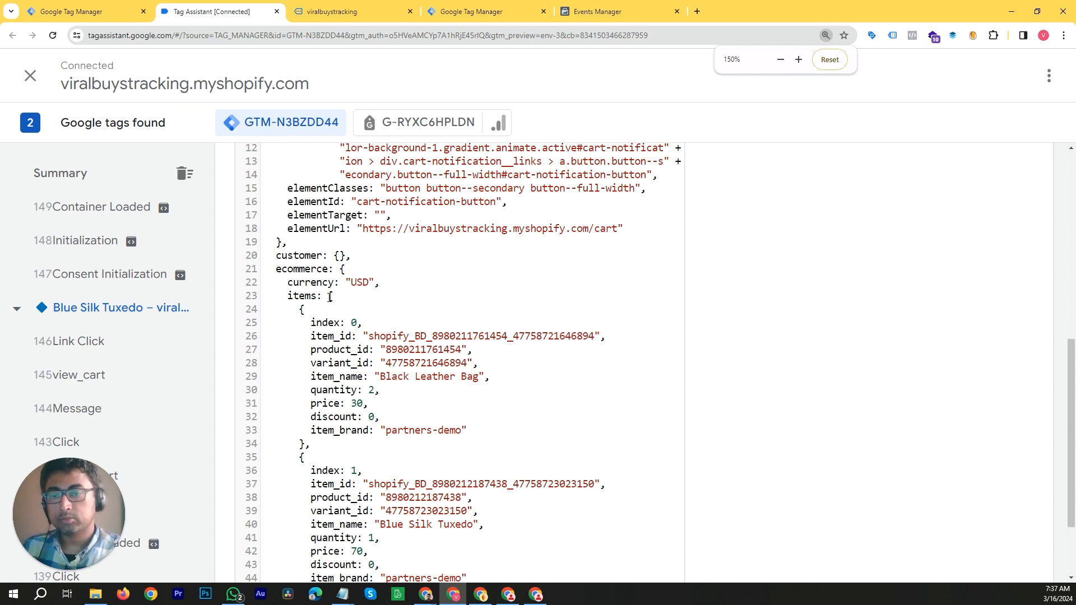
{"action": "scroll", "coordinate": [313, 379], "scroll_direction": "down", "scroll_amount": 2}
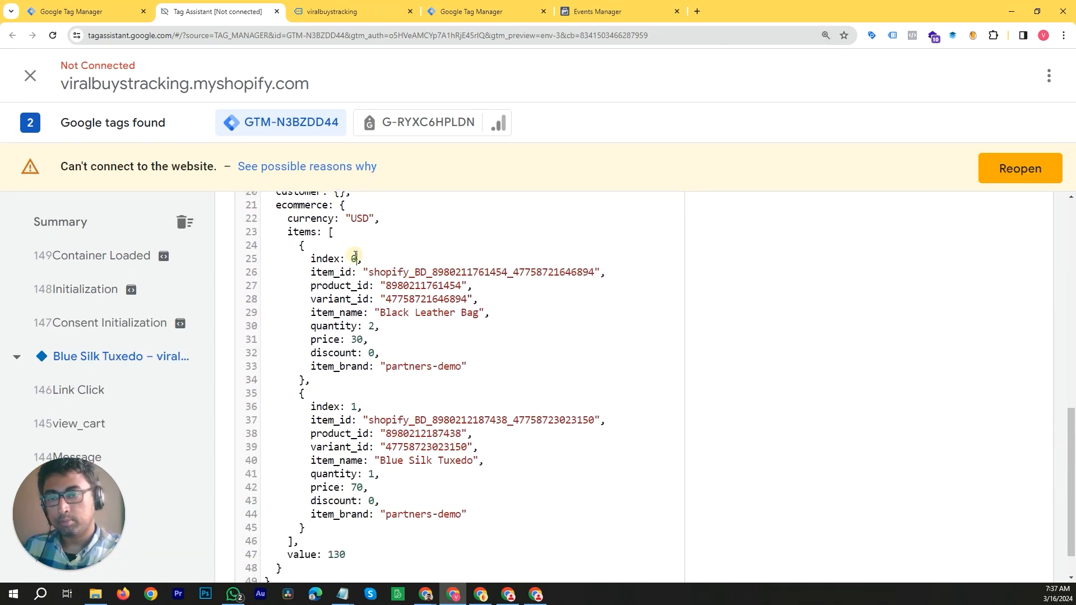
{"action": "double_click", "coordinate": [353, 407]}
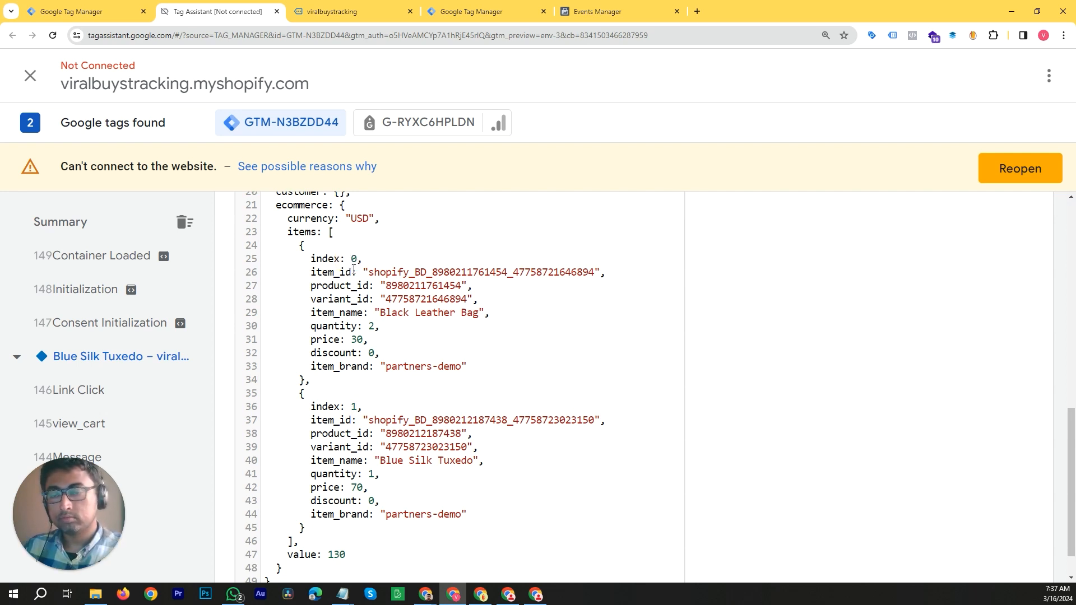
In Tag Manager, place the cursor right after the 0 in the ecommerce.items.0.item_id path
{"action": "left_click", "coordinate": [118, 10]}
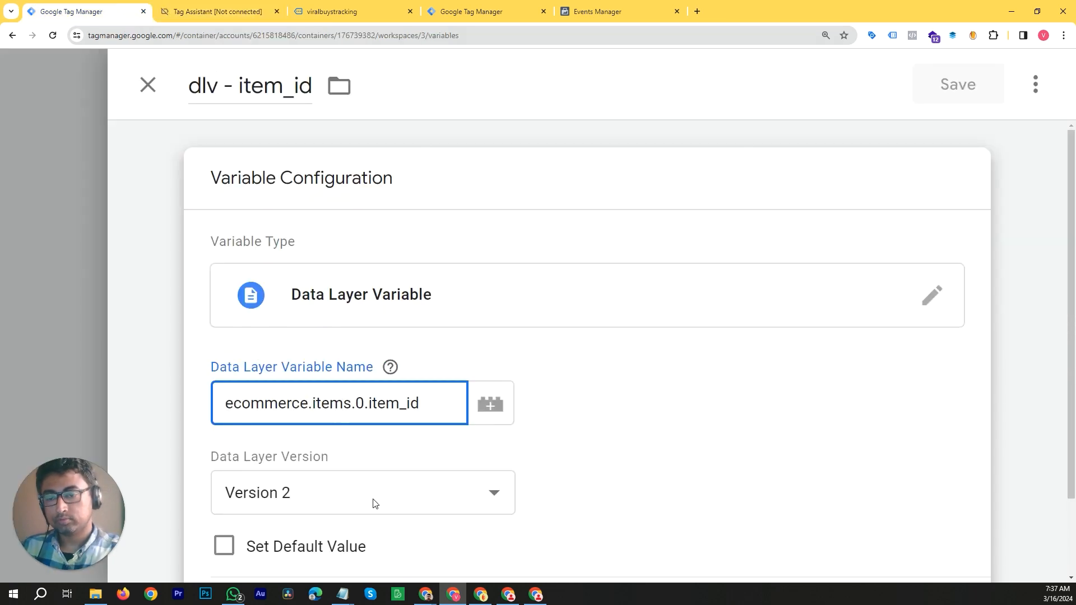
{"action": "left_click", "coordinate": [344, 406]}
{"action": "key", "text": "Right"}
{"action": "key", "text": "Right"}
{"action": "key", "text": "Right"}
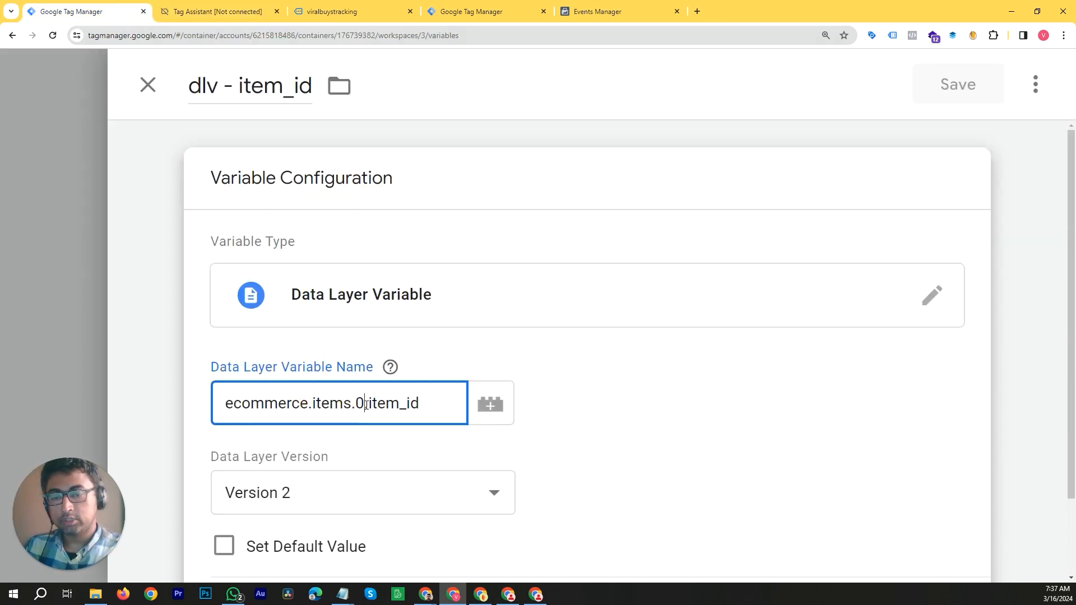
Compare the item_id path with the data layer in Tag Assistant, highlight the first item's item_id key, and reduce the zoom to 110%
{"action": "left_click", "coordinate": [216, 11]}
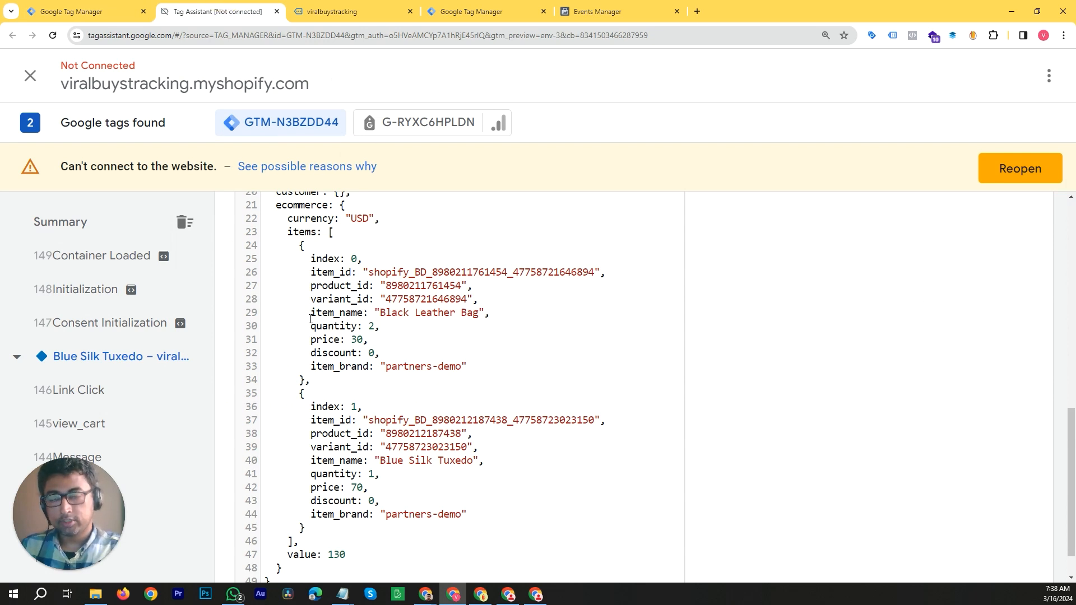
{"action": "left_click", "coordinate": [84, 12]}
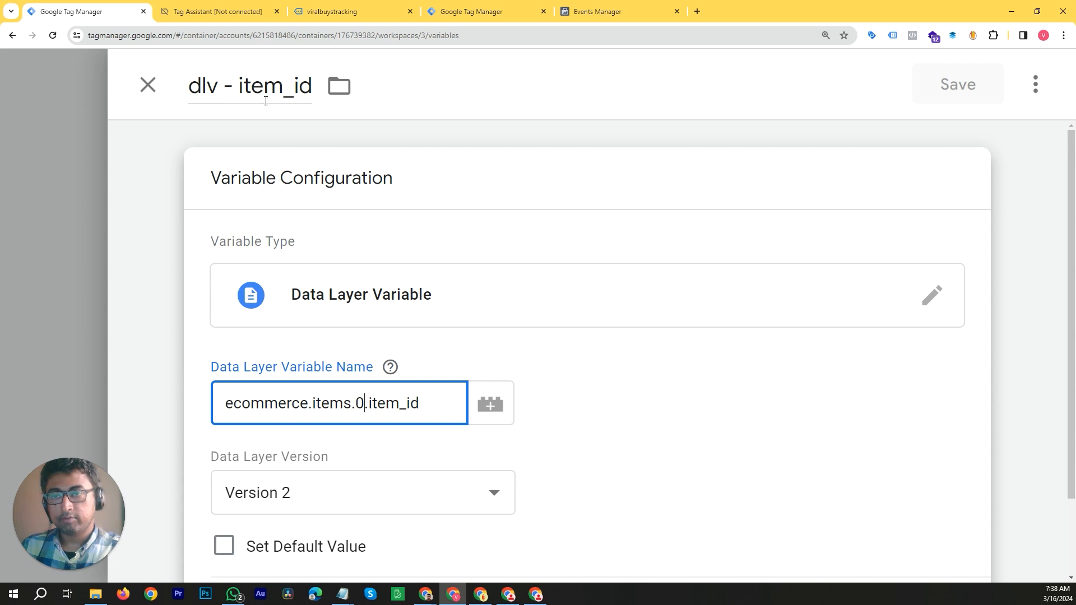
{"action": "left_click", "coordinate": [217, 4]}
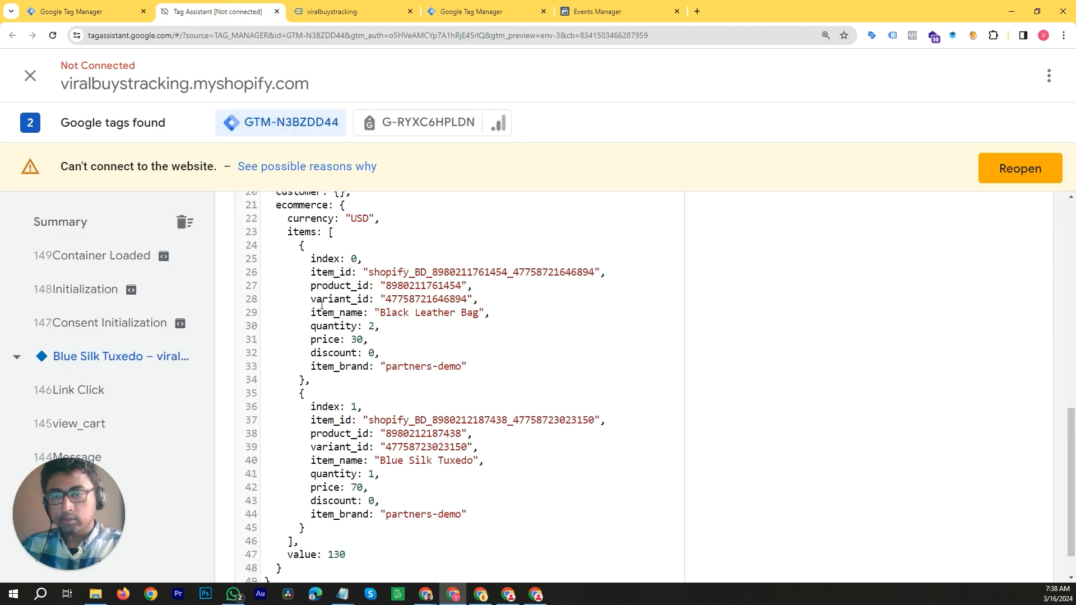
{"action": "left_click_drag", "start_coordinate": [312, 271], "coordinate": [351, 269]}
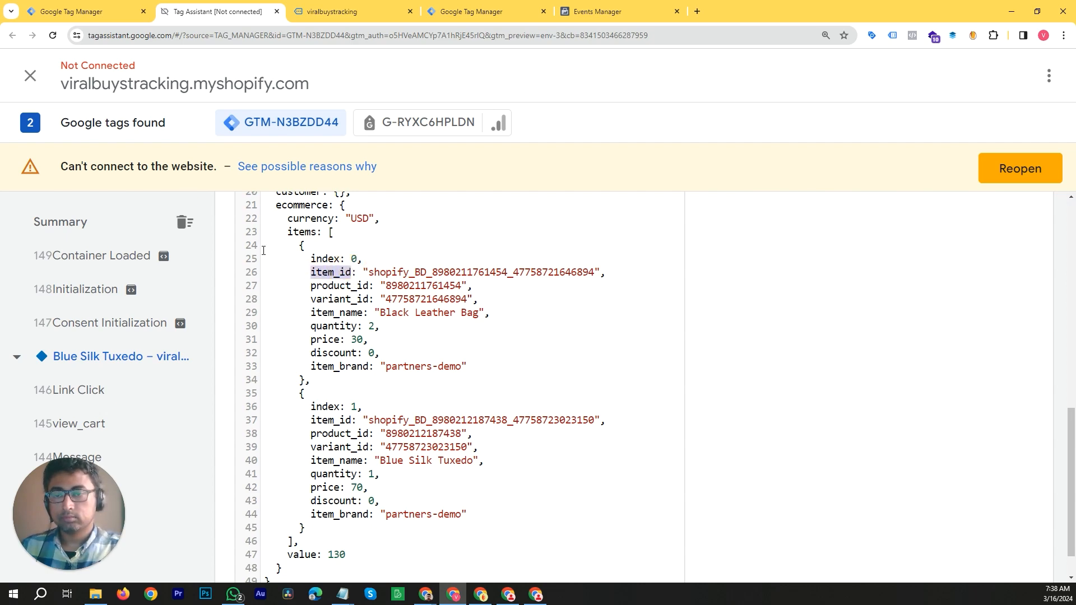
{"action": "key", "text": "ctrl+minus"}
{"action": "key", "text": "ctrl+minus"}
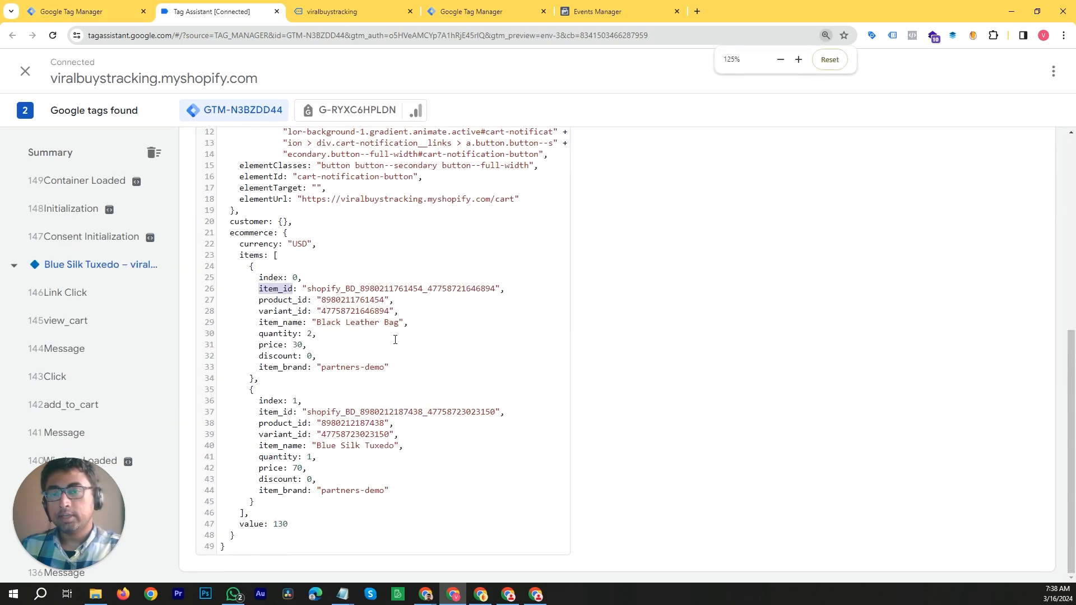
{"action": "key", "text": "ctrl+minus"}
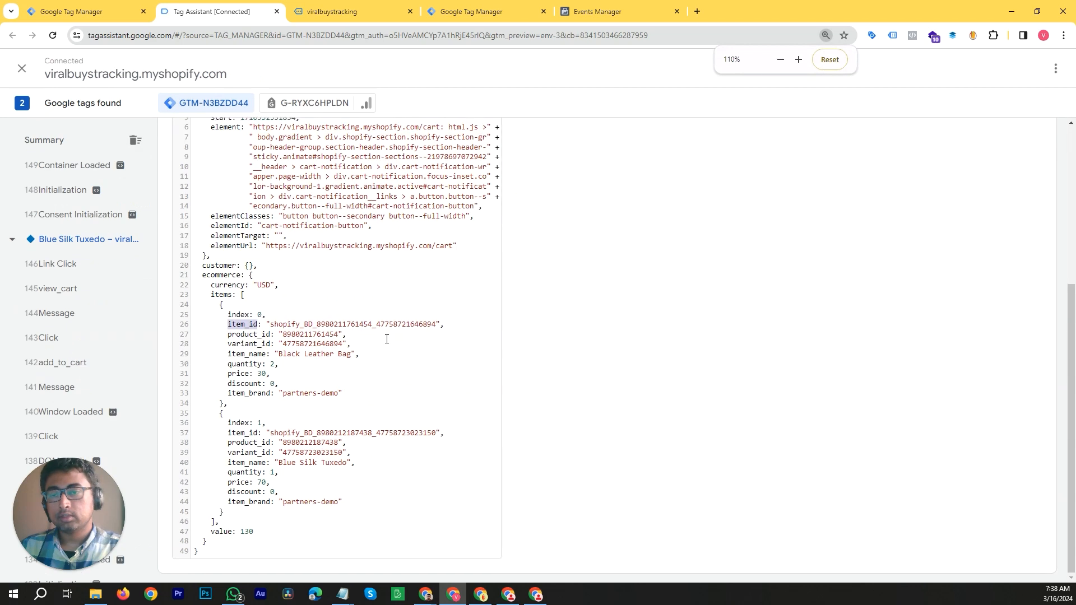
Review the dlv - item_id variable in Tag Manager at a smaller page zoom
{"action": "left_click", "coordinate": [110, 9]}
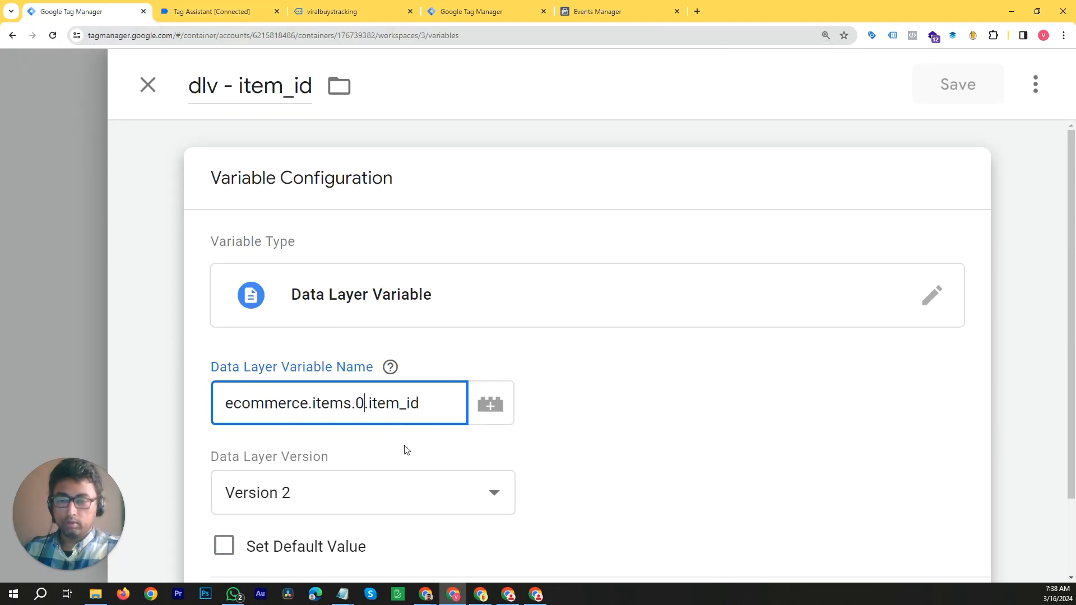
{"action": "key", "text": "ctrl+minus"}
{"action": "key", "text": "ctrl+minus"}
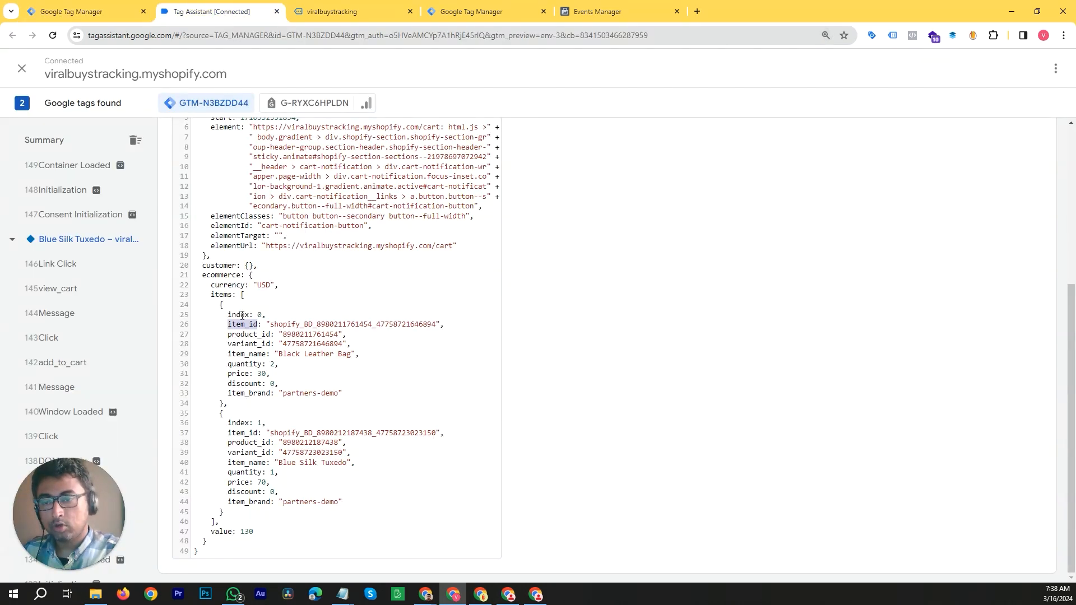
Clear the item_id highlight in Tag Assistant and mark the first item's index value
{"action": "left_click_drag", "start_coordinate": [248, 353], "coordinate": [258, 322]}
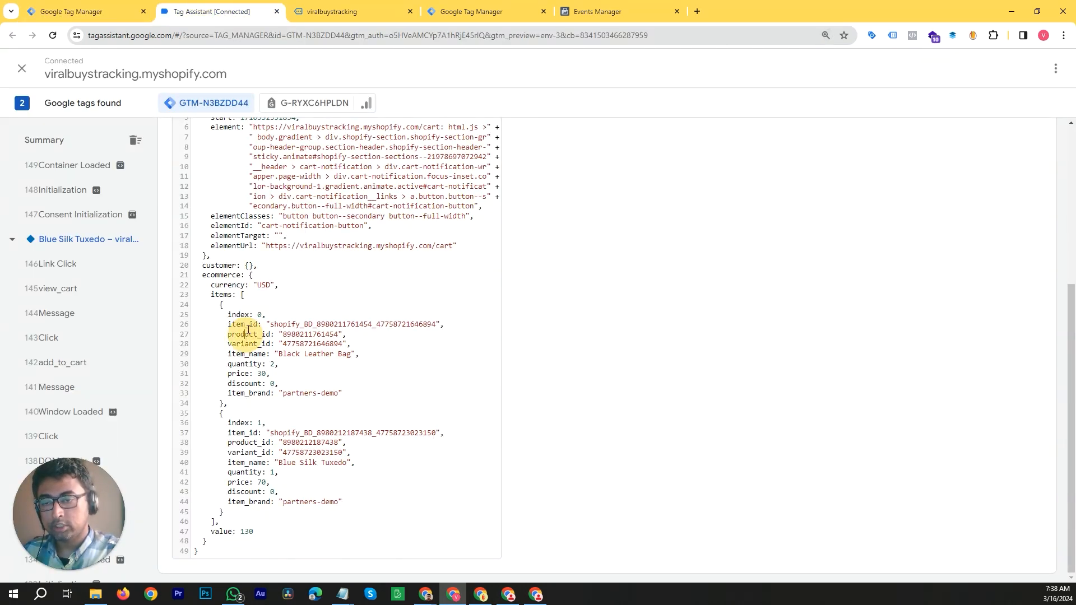
{"action": "left_click", "coordinate": [261, 318]}
{"action": "left_click", "coordinate": [259, 318]}
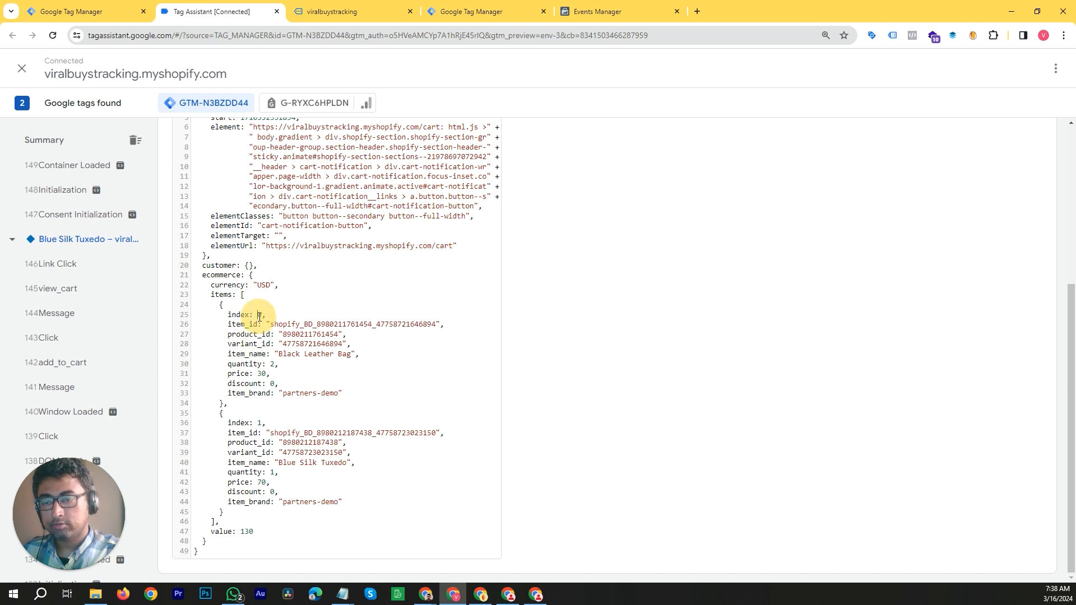
{"action": "left_click", "coordinate": [261, 318]}
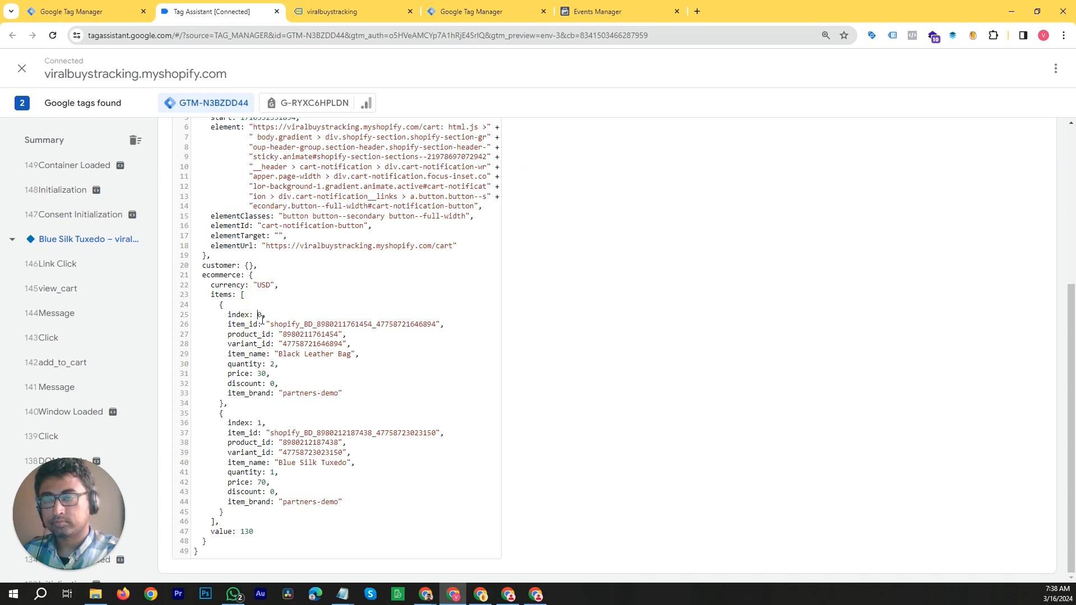
In Tag Manager, reduce the zoom to 110%, close the dlv - item_id variable, and open dlv - item_name
{"action": "left_click", "coordinate": [107, 10]}
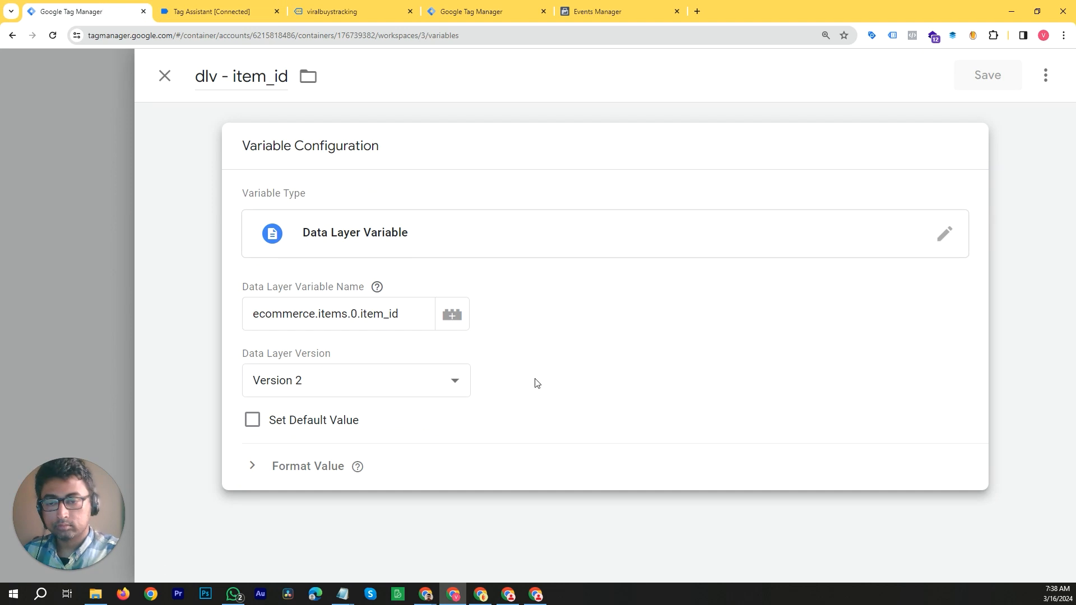
{"action": "key", "text": "ctrl+minus"}
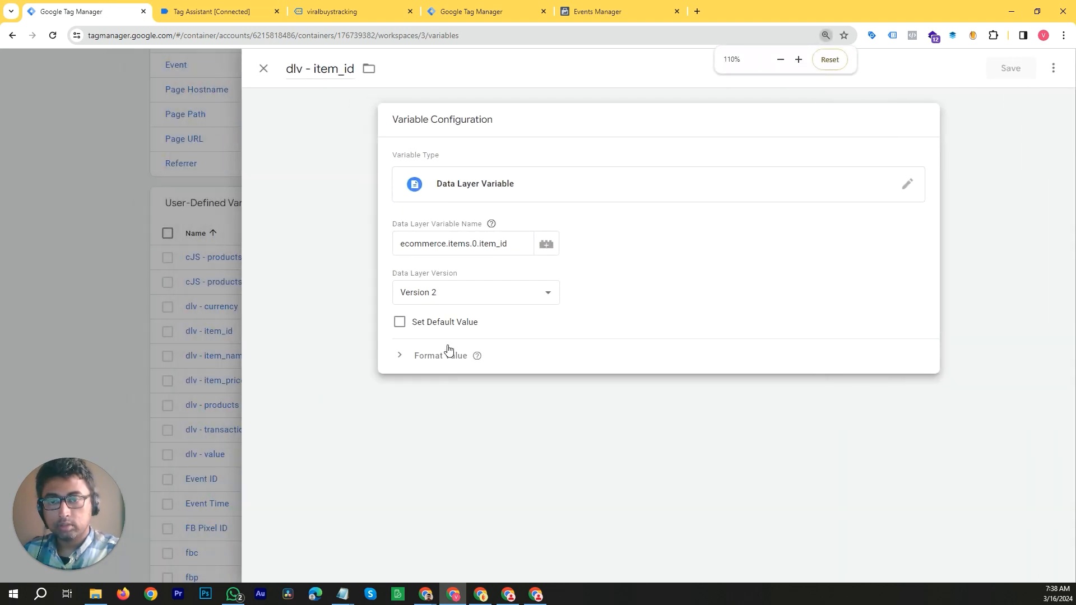
{"action": "left_click", "coordinate": [103, 246]}
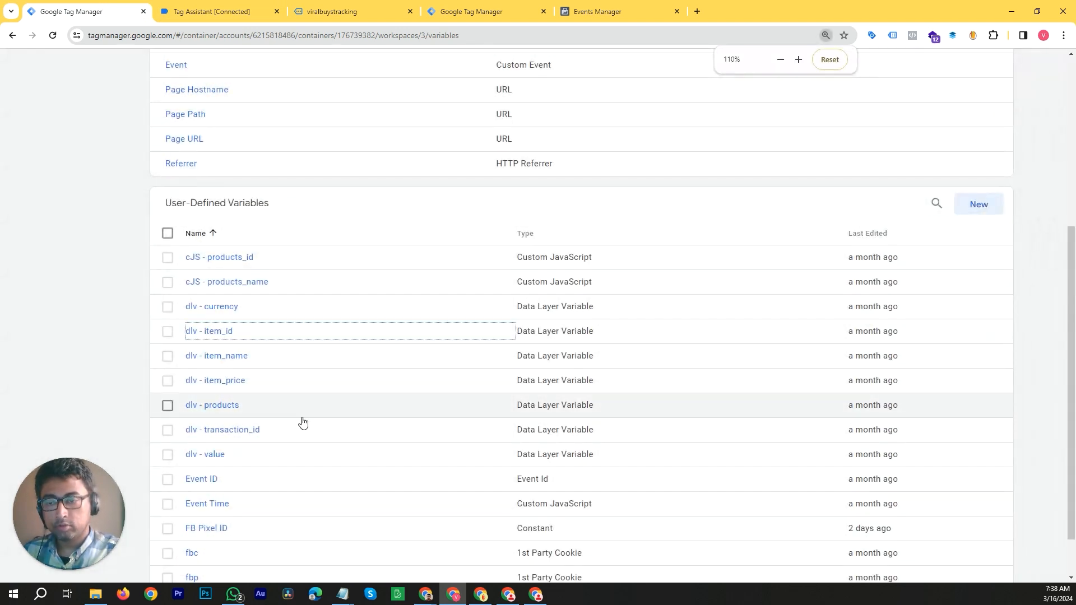
{"action": "left_click", "coordinate": [251, 359]}
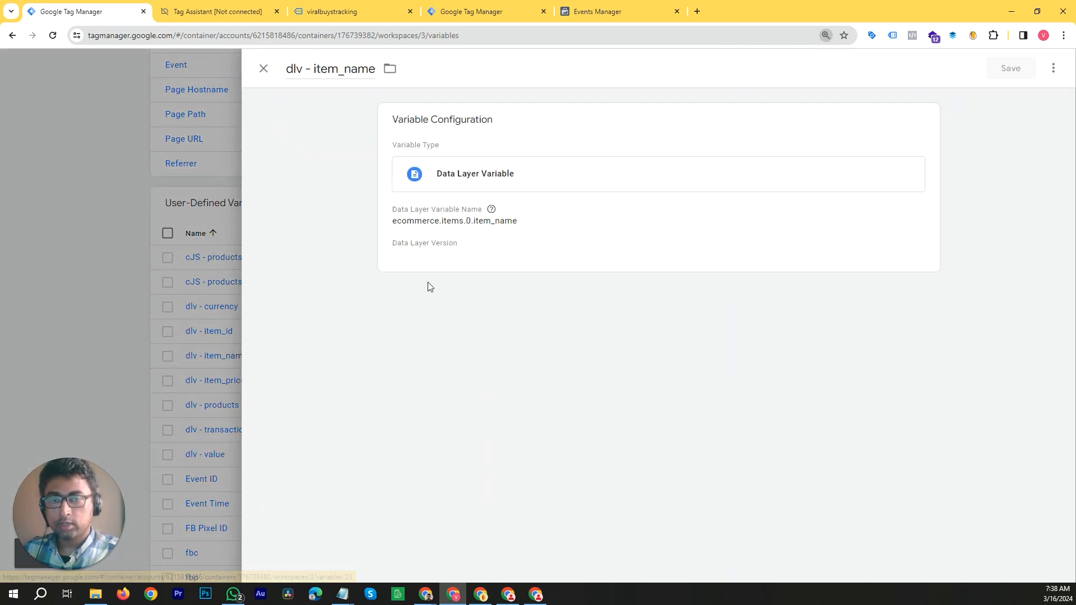
Open the dlv - item_name configuration for editing and examine its ecommerce.items.0.item_name path at 175% zoom
{"action": "left_click", "coordinate": [576, 225]}
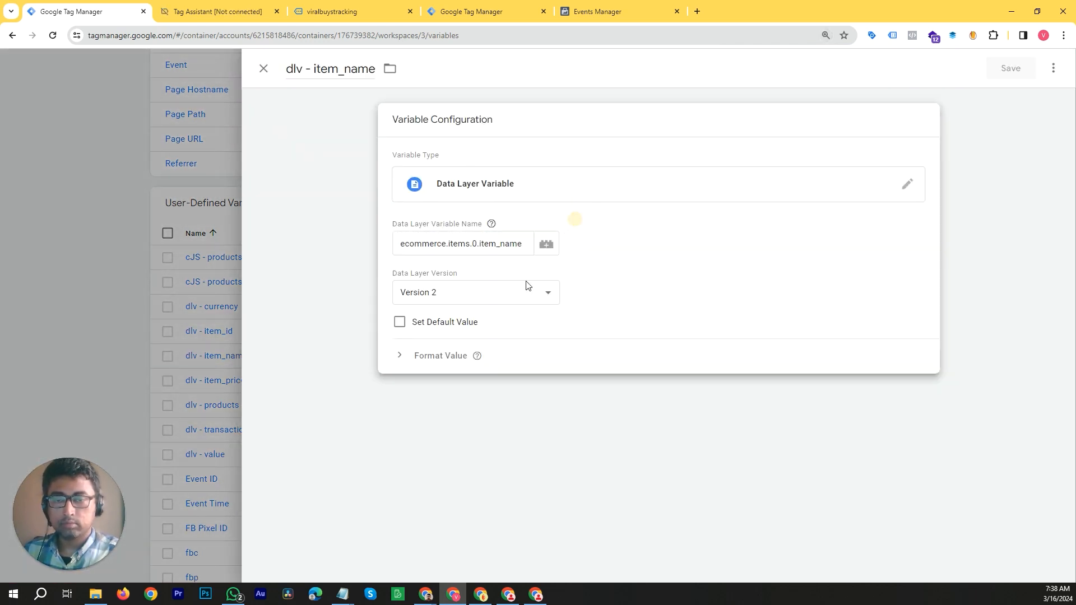
{"action": "key", "text": "ctrl+plus"}
{"action": "key", "text": "ctrl+plus"}
{"action": "key", "text": "ctrl+plus"}
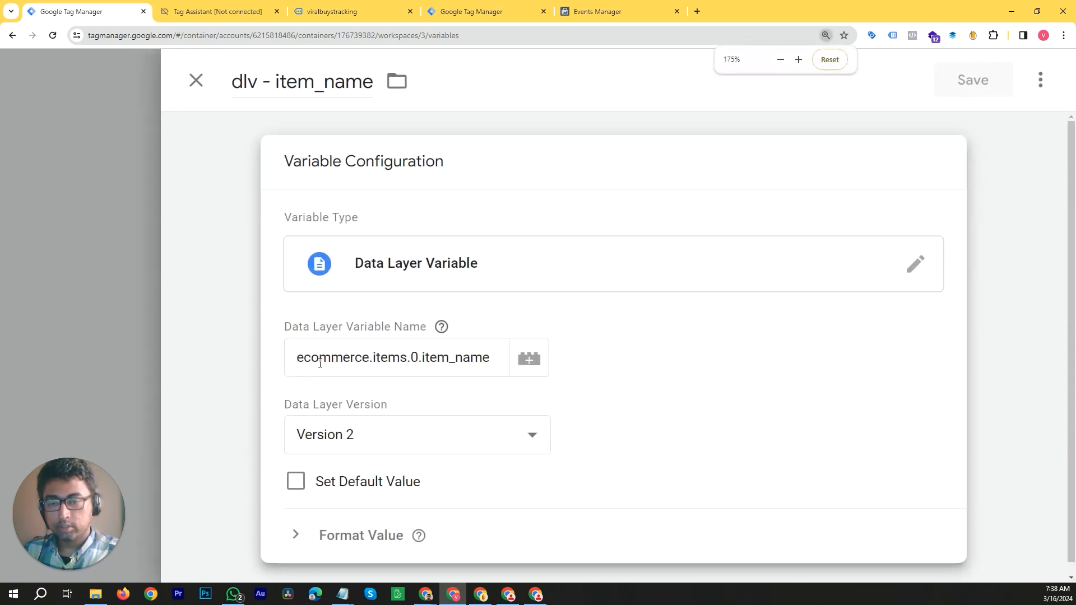
{"action": "left_click", "coordinate": [313, 360]}
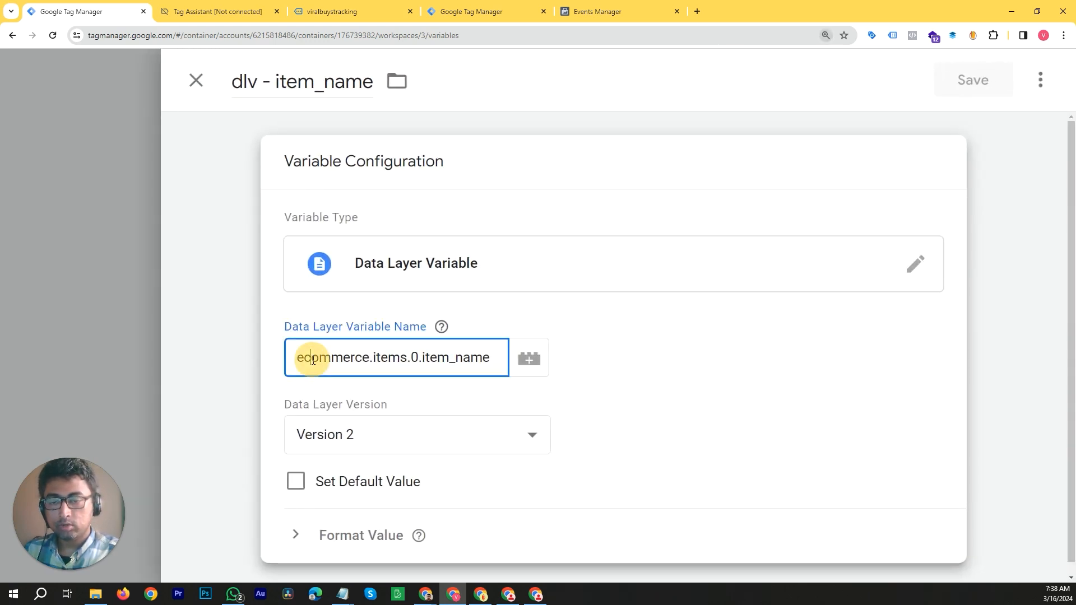
{"action": "left_click", "coordinate": [371, 360]}
{"action": "left_click", "coordinate": [412, 363]}
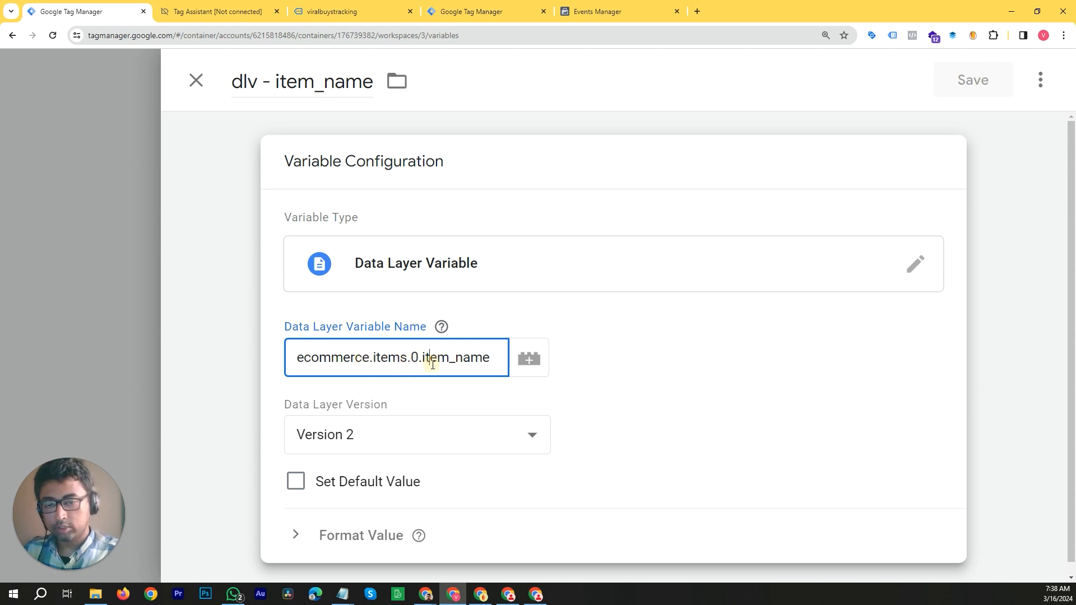
In Tag Assistant, enlarge the data layer and highlight the first item's item_name value, Black Leather Bag
{"action": "left_click", "coordinate": [185, 11]}
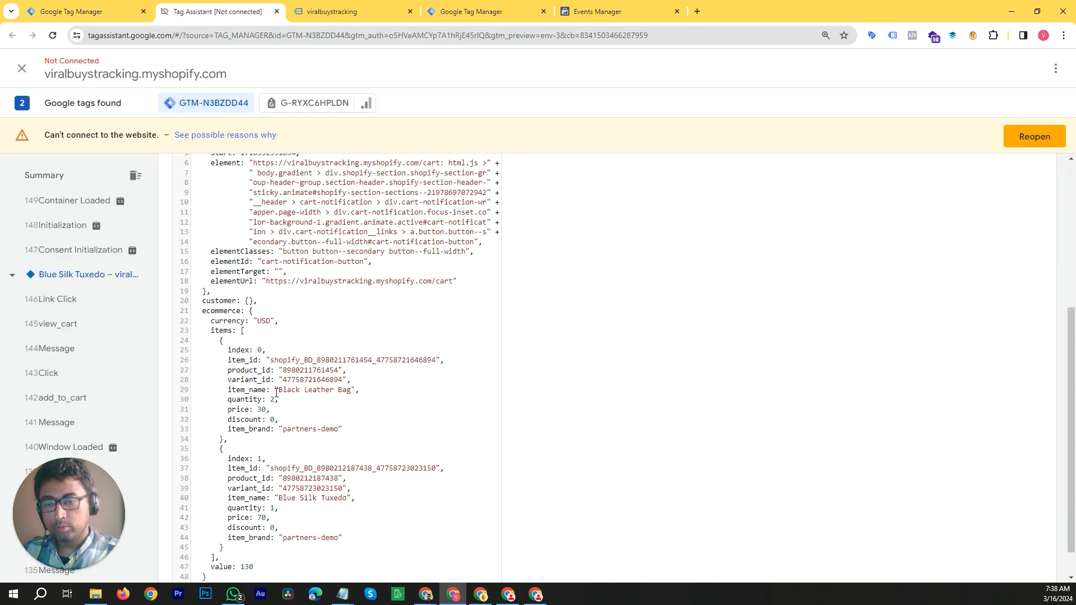
{"action": "key", "text": "ctrl+plus"}
{"action": "key", "text": "ctrl+plus"}
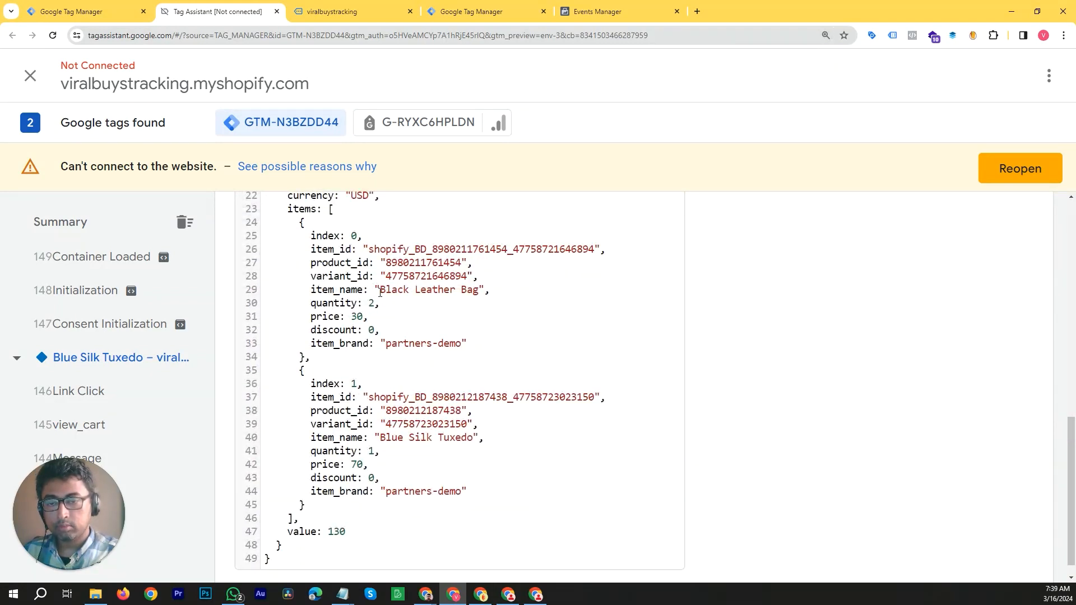
{"action": "left_click", "coordinate": [387, 292]}
{"action": "left_click", "coordinate": [396, 292]}
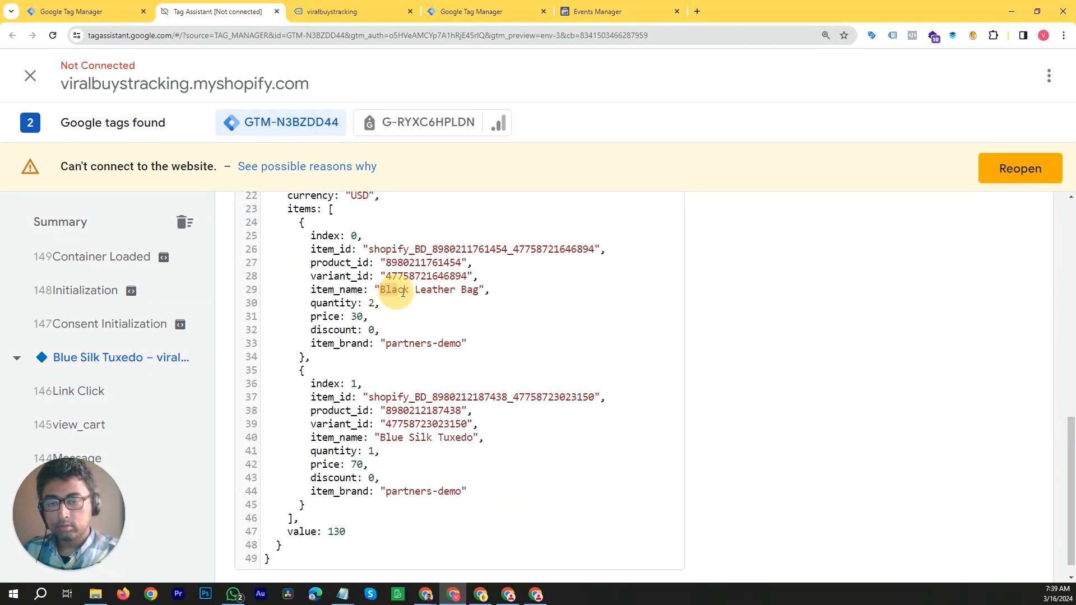
{"action": "left_click_drag", "start_coordinate": [403, 292], "coordinate": [478, 290]}
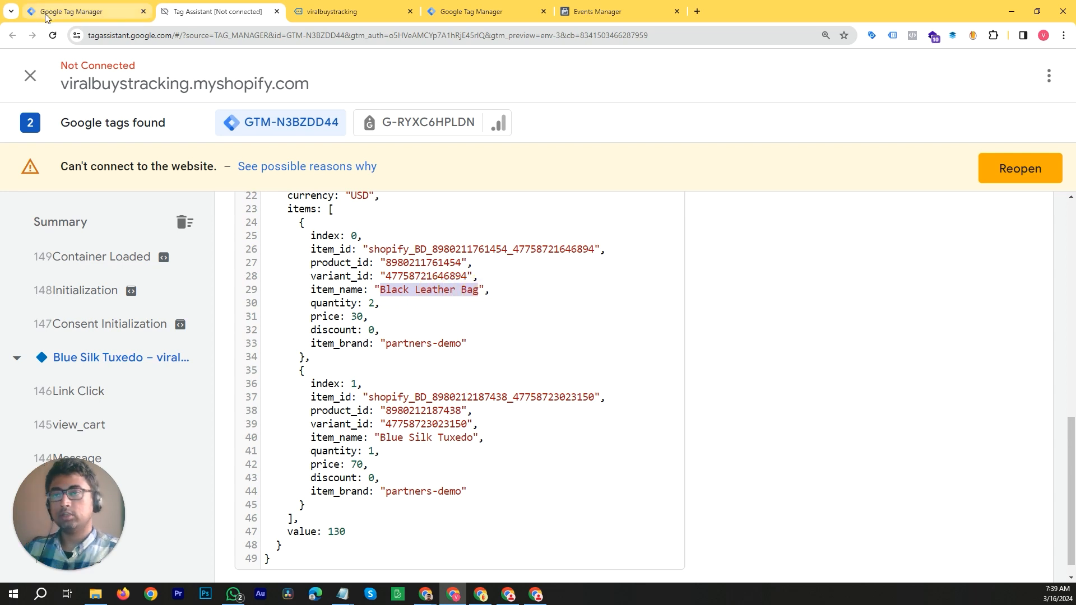
Return to Tag Manager, reduce the page zoom, and close the dlv - item_name variable
{"action": "left_click", "coordinate": [95, 12]}
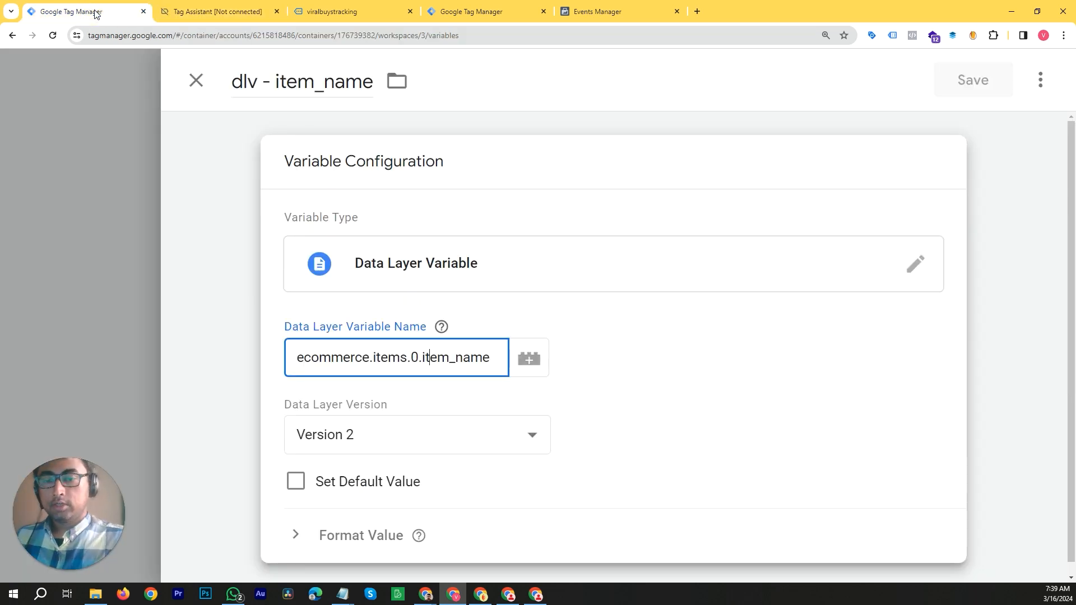
{"action": "key", "text": "ctrl+0"}
{"action": "left_click", "coordinate": [148, 318]}
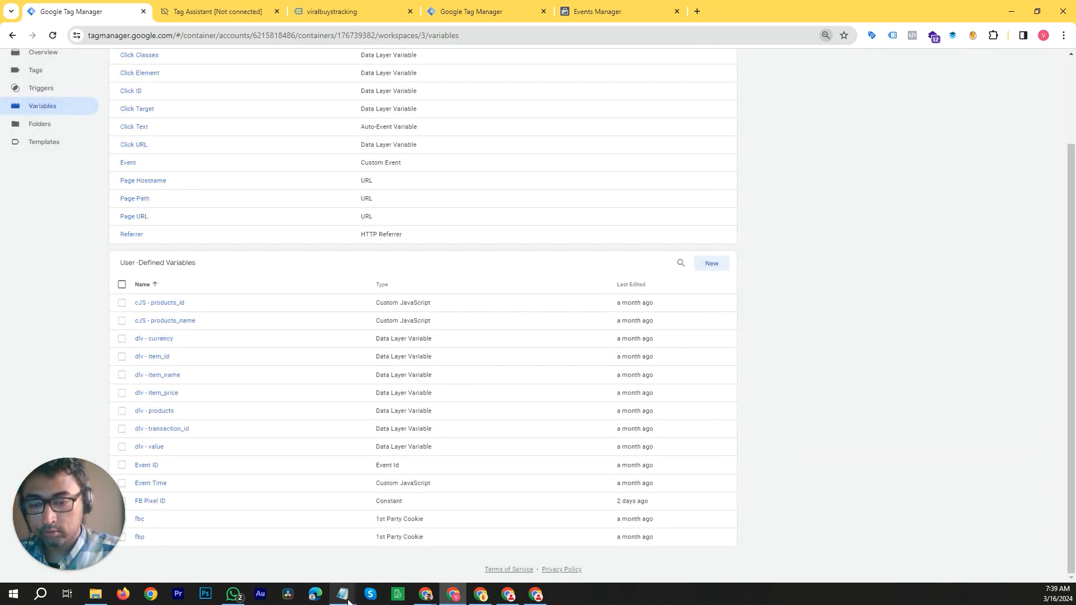
Review the variable-to-path list in the second Notepad window, including the item_price line, and minimize it
{"action": "mouse_move", "coordinate": [347, 600]}
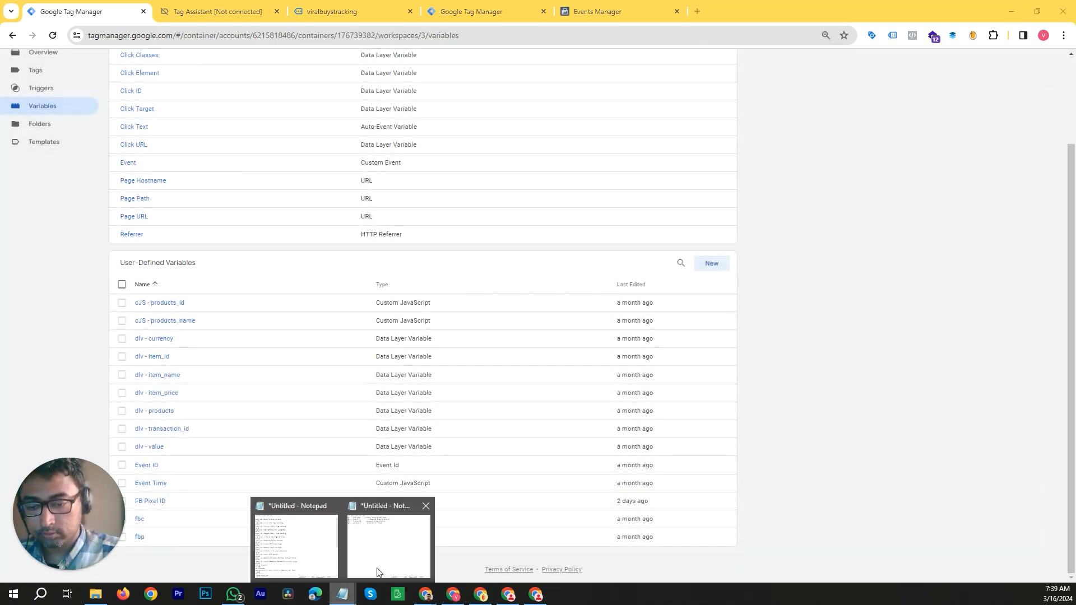
{"action": "left_click", "coordinate": [399, 565]}
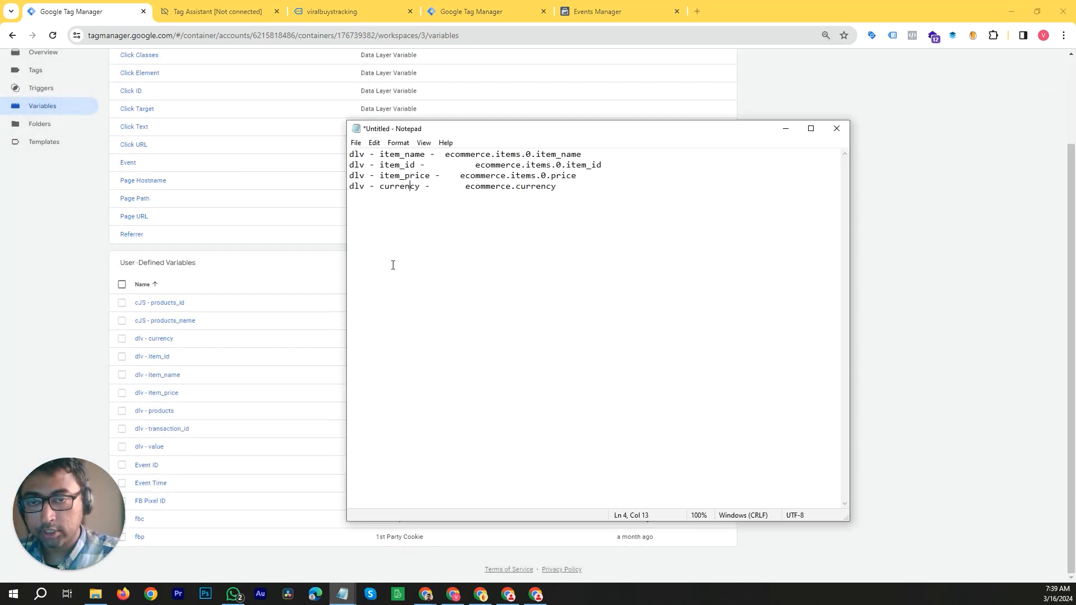
{"action": "left_click", "coordinate": [427, 175]}
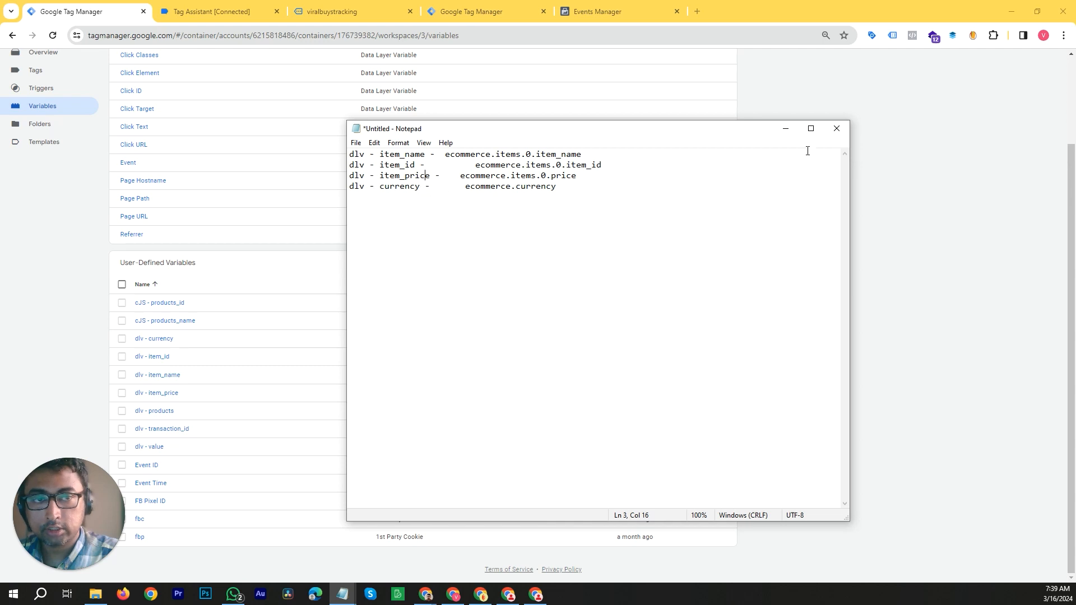
{"action": "left_click", "coordinate": [784, 128]}
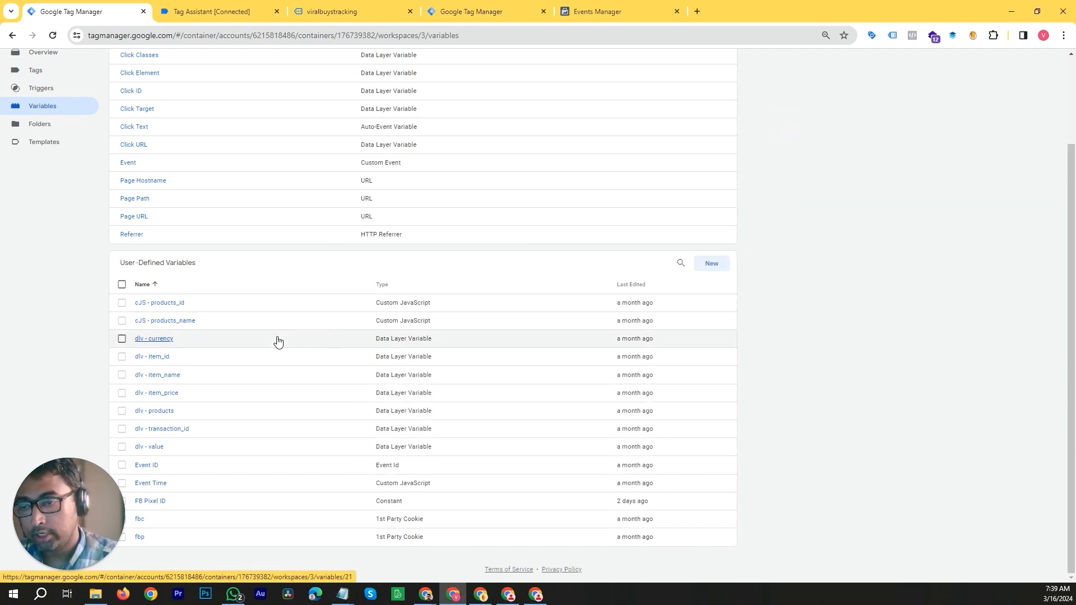
Open the dlv - currency variable's configuration for editing in Tag Manager and enlarge the page to 110%
{"action": "key", "text": "ctrl+plus"}
{"action": "left_click", "coordinate": [218, 375]}
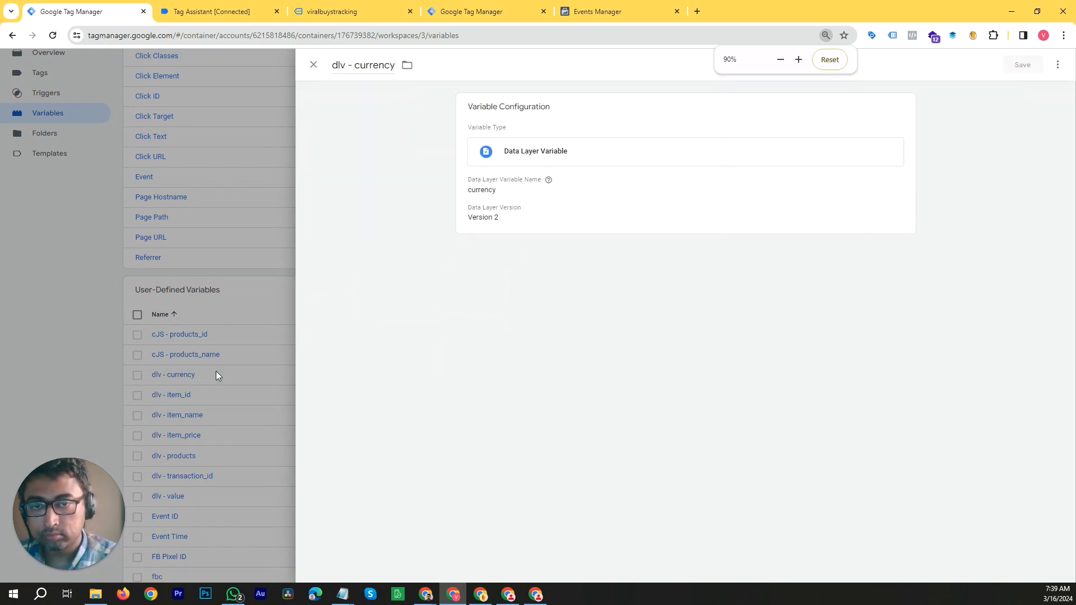
{"action": "left_click", "coordinate": [655, 183]}
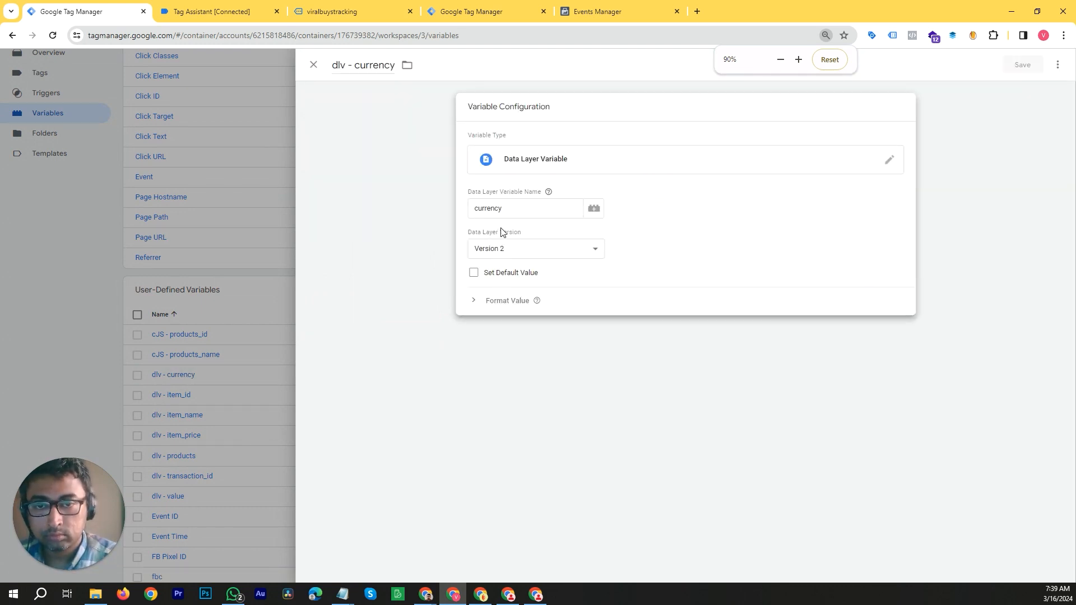
{"action": "scroll", "coordinate": [509, 214], "scroll_direction": "up", "scroll_amount": 2}
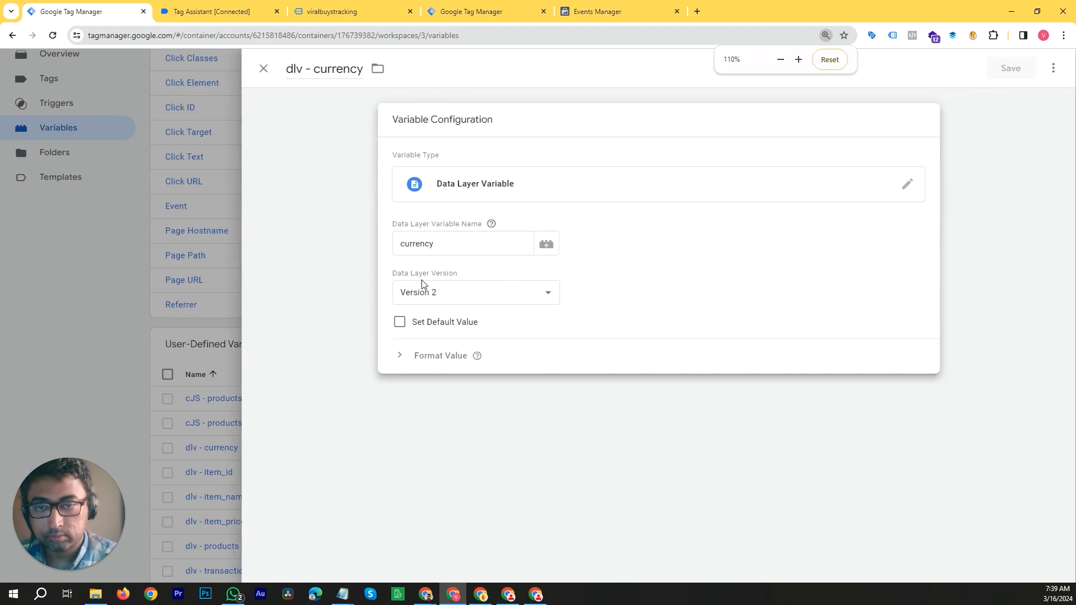
{"action": "left_click", "coordinate": [436, 244]}
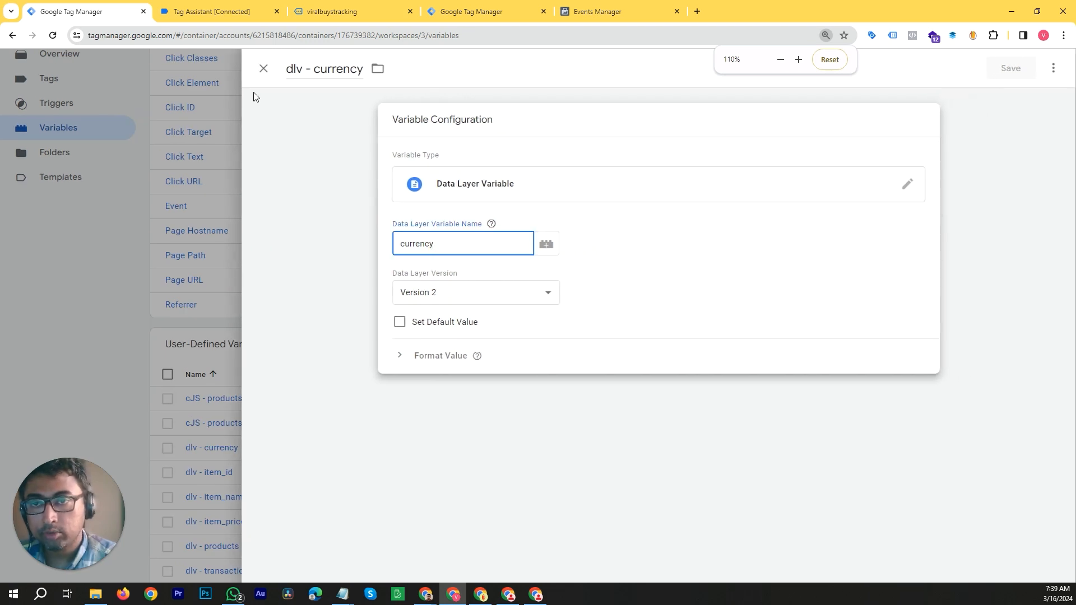
Check currency's parent object in Tag Assistant and set dlv - currency's Data Layer Variable Name to ecommerce.currency
{"action": "left_click", "coordinate": [203, 10]}
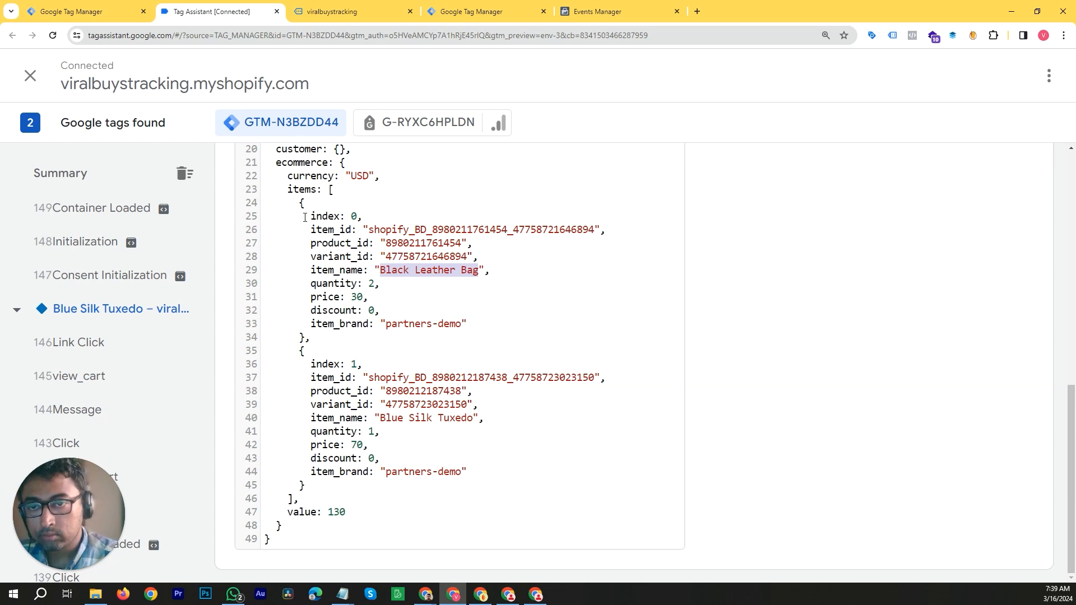
{"action": "scroll", "coordinate": [304, 217], "scroll_direction": "up", "scroll_amount": 1}
{"action": "left_click", "coordinate": [309, 240]}
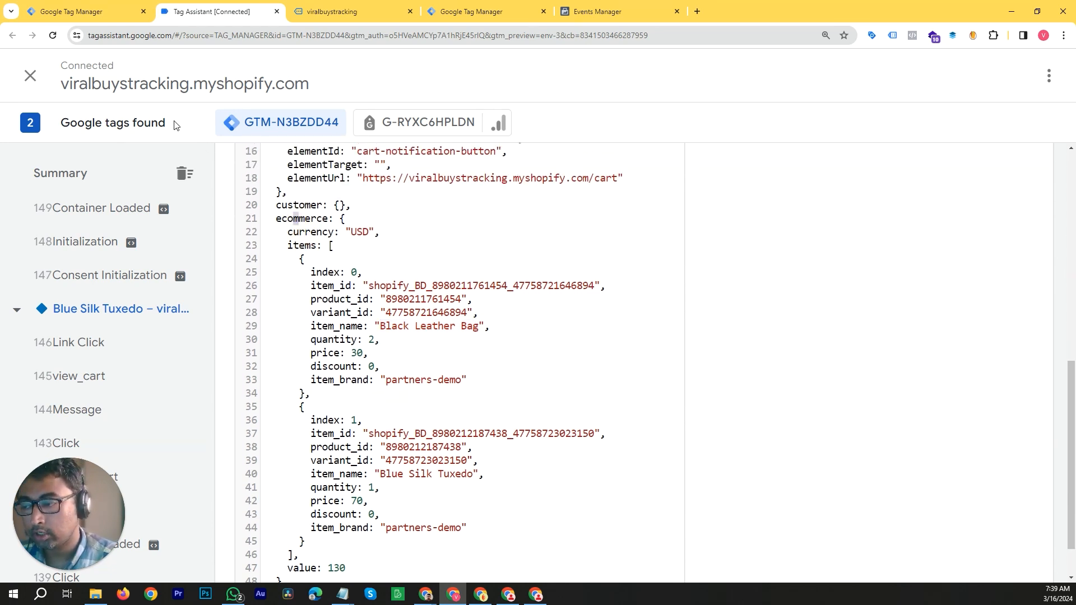
{"action": "left_click", "coordinate": [118, 5]}
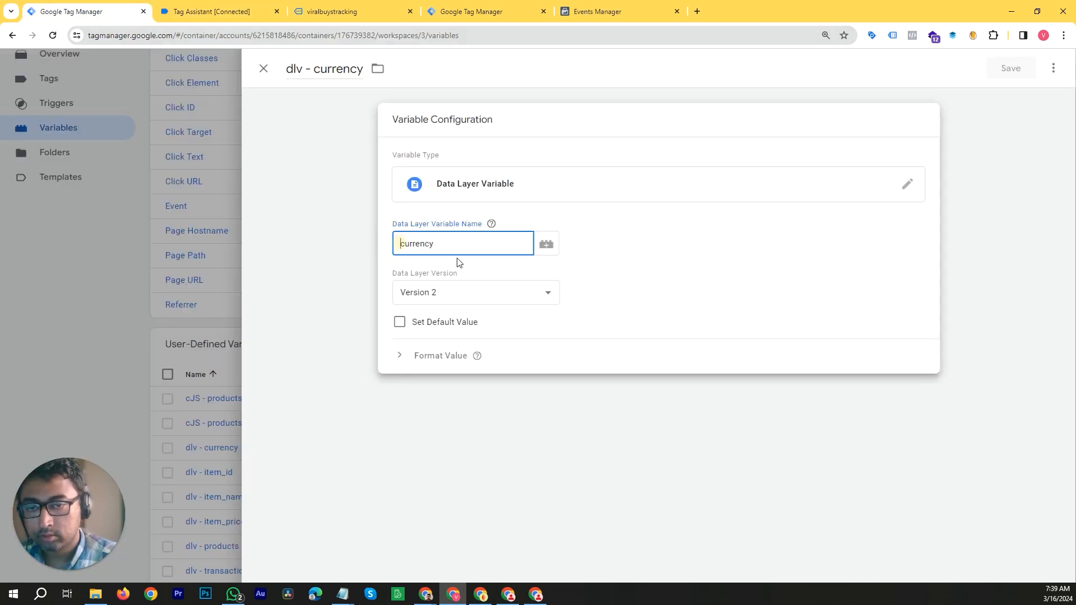
{"action": "type", "text": "ecommerce"}
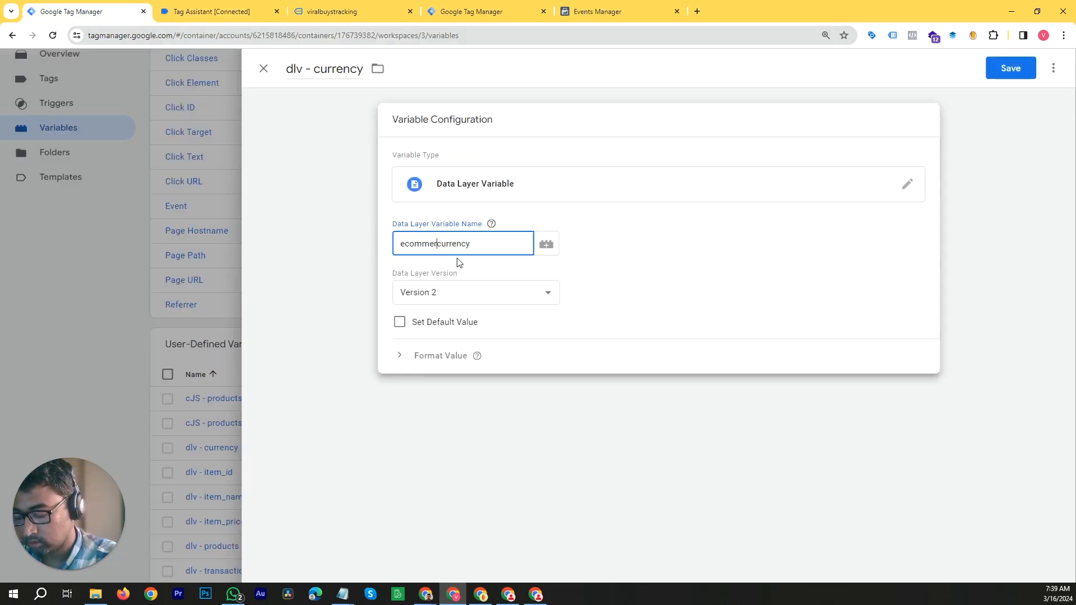
{"action": "type", "text": ".c"}
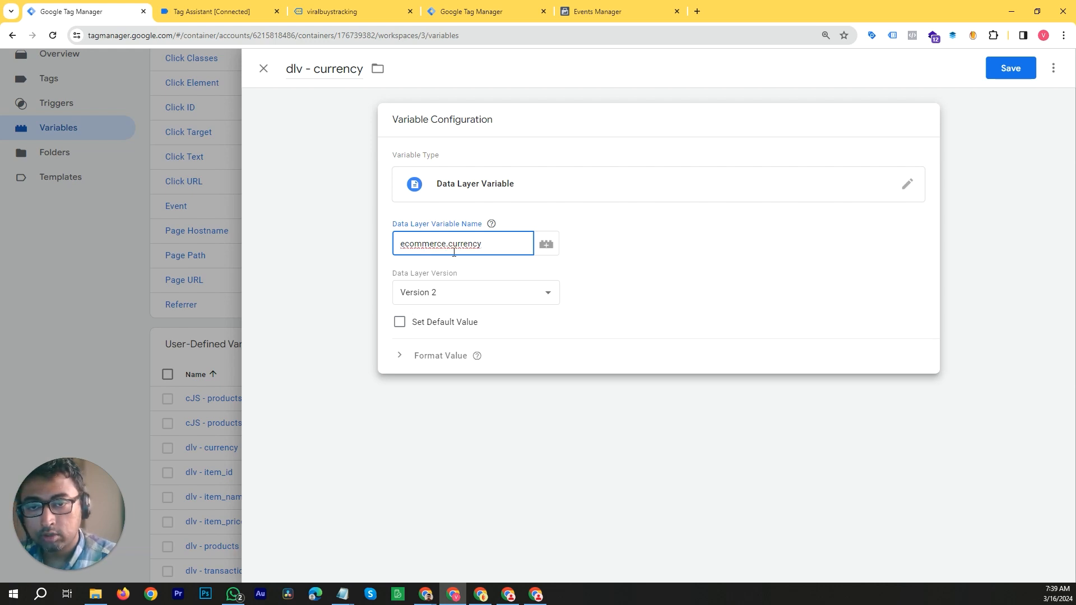
Copy the ecommerce key from Tag Assistant's data layer and paste it over the ecommerce prefix in dlv - currency's variable name
{"action": "left_click", "coordinate": [213, 12]}
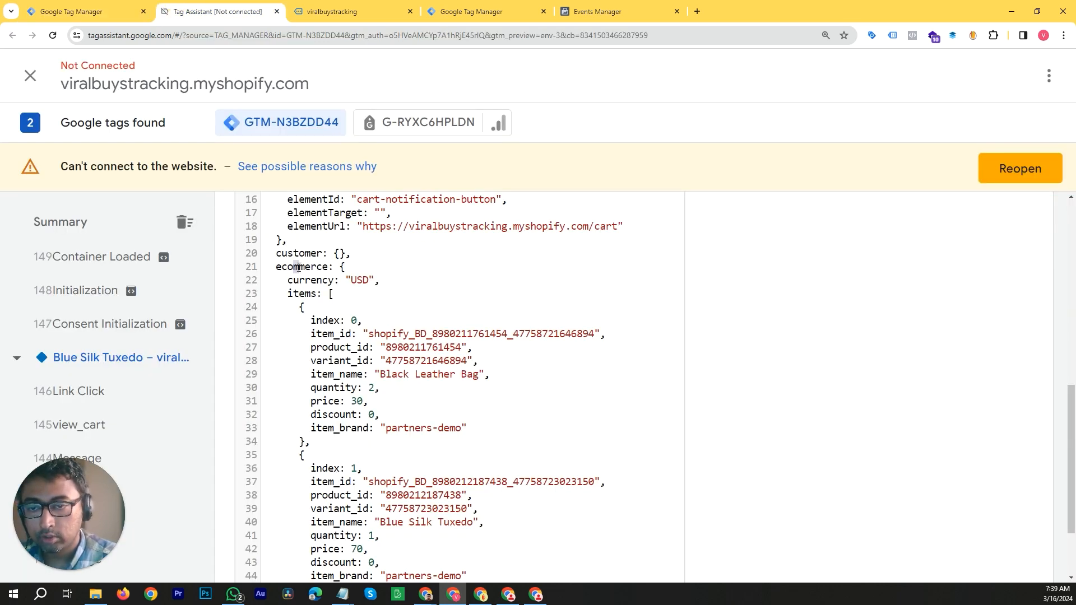
{"action": "double_click", "coordinate": [298, 266]}
{"action": "key", "text": "ctrl+c"}
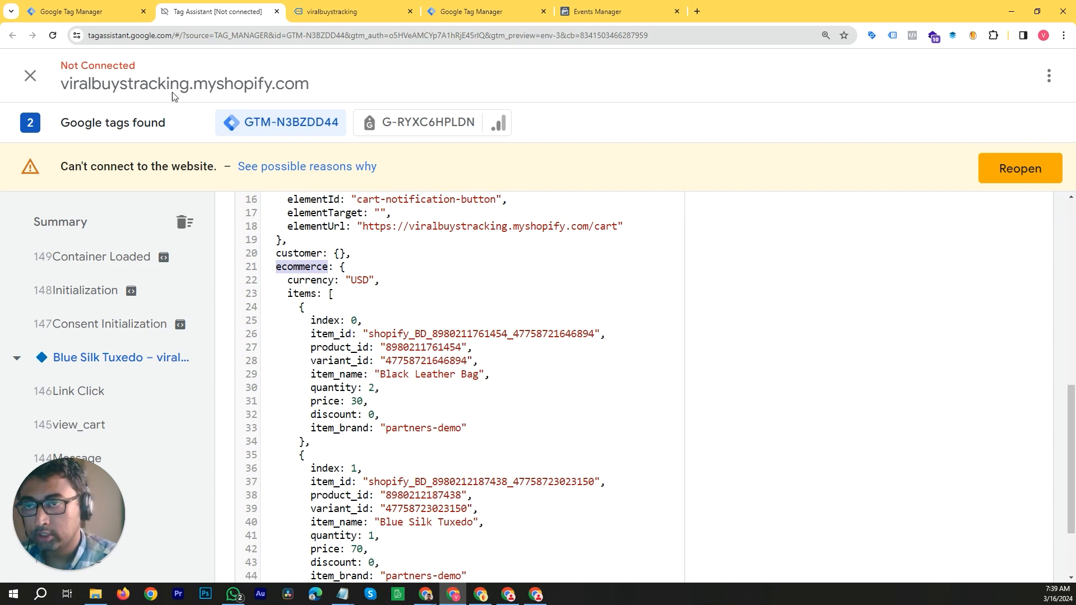
{"action": "left_click", "coordinate": [73, 11]}
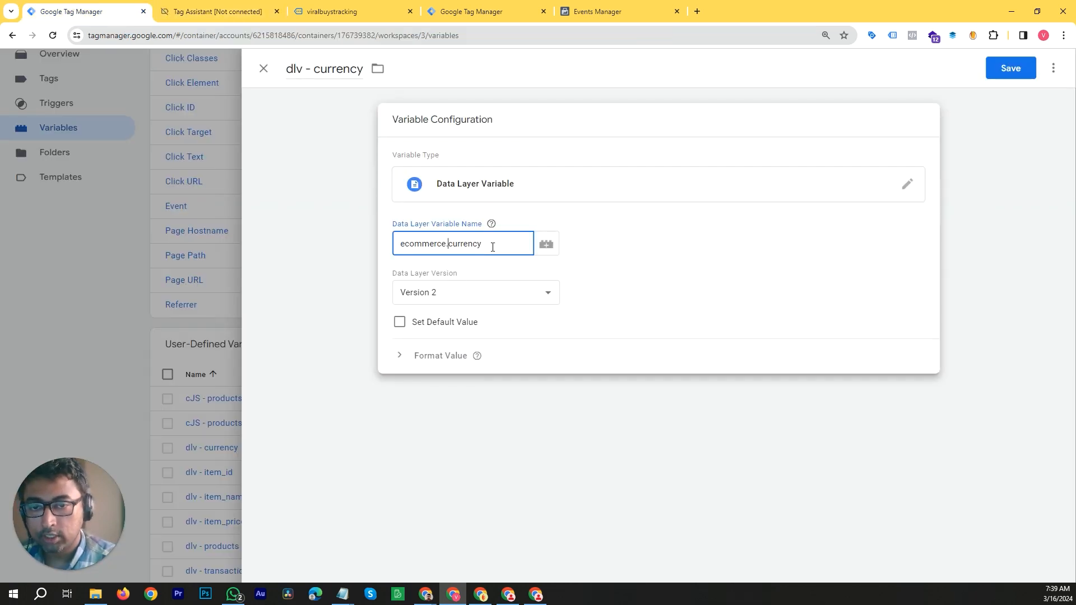
{"action": "key", "text": "shift+Home"}
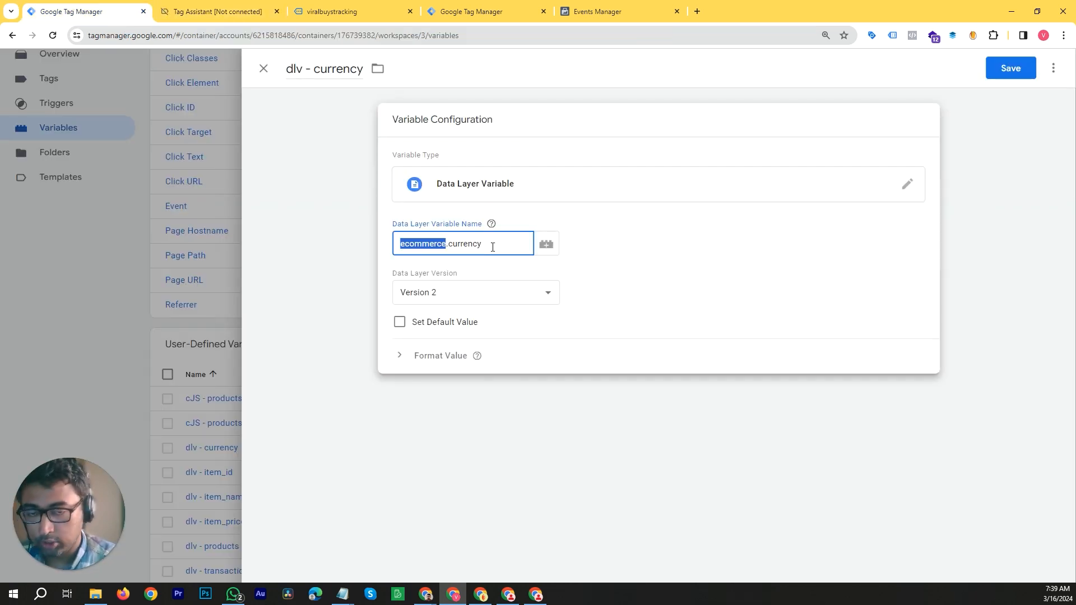
{"action": "key", "text": "ctrl+v"}
Compare the ecommerce.currency path in dlv - currency with the ecommerce object in Tag Assistant's data layer
{"action": "left_click", "coordinate": [217, 9]}
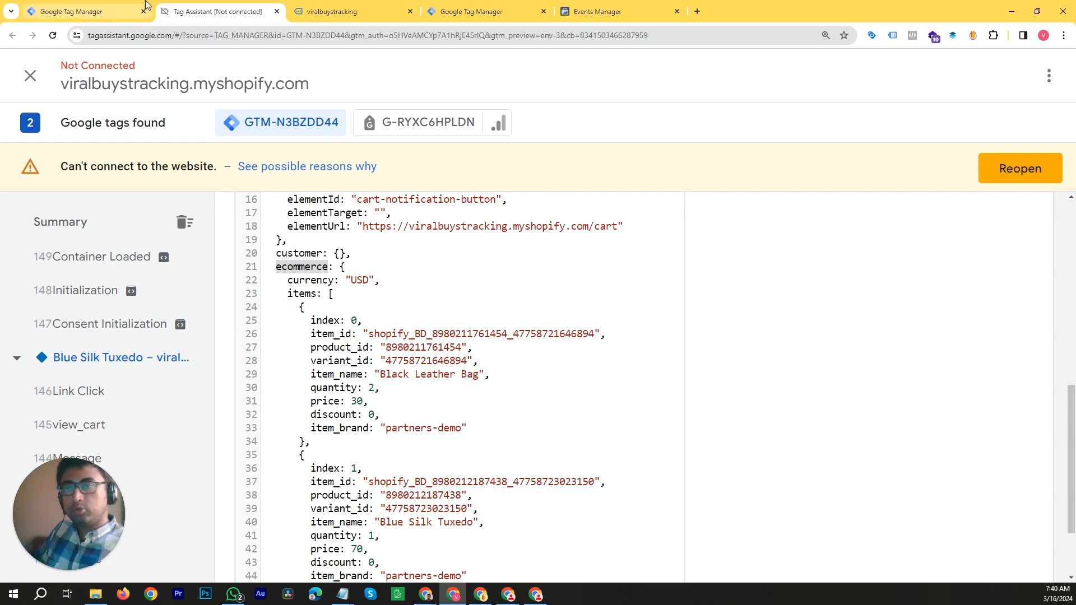
{"action": "left_click", "coordinate": [109, 10]}
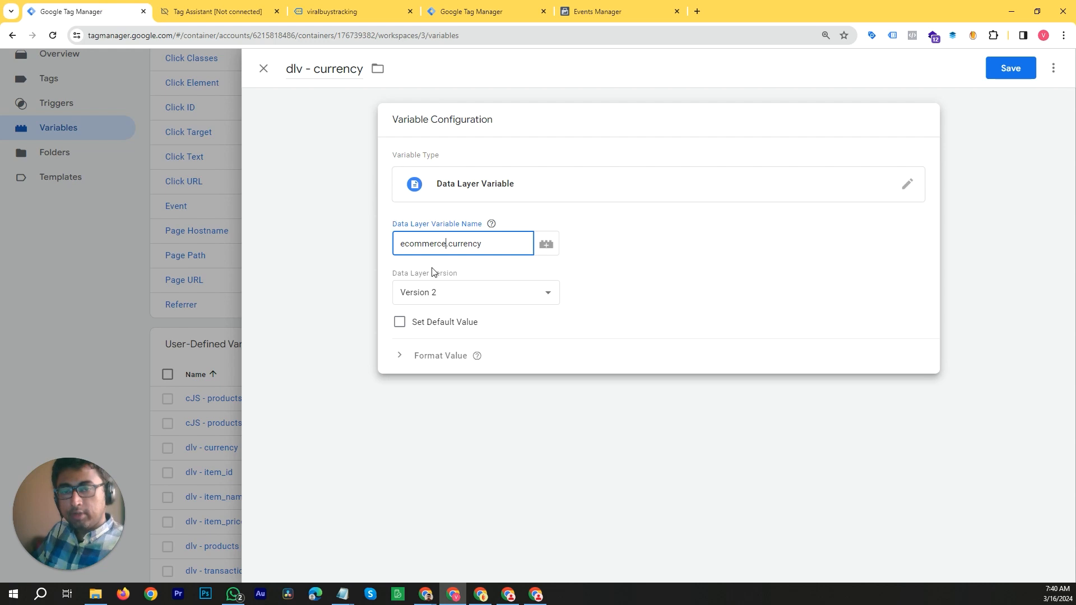
{"action": "left_click", "coordinate": [489, 245]}
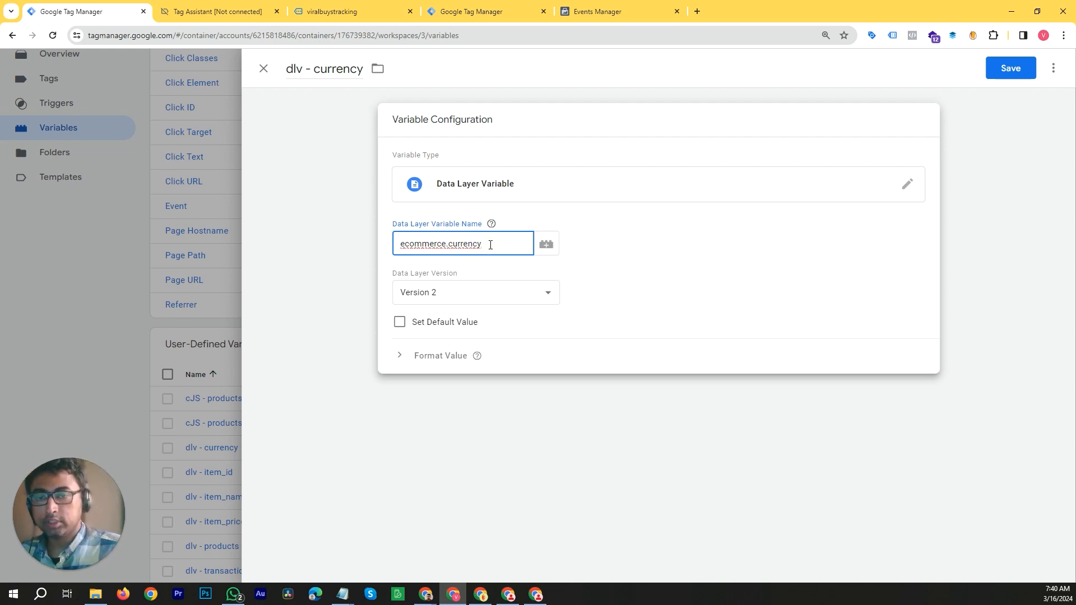
{"action": "left_click", "coordinate": [216, 11]}
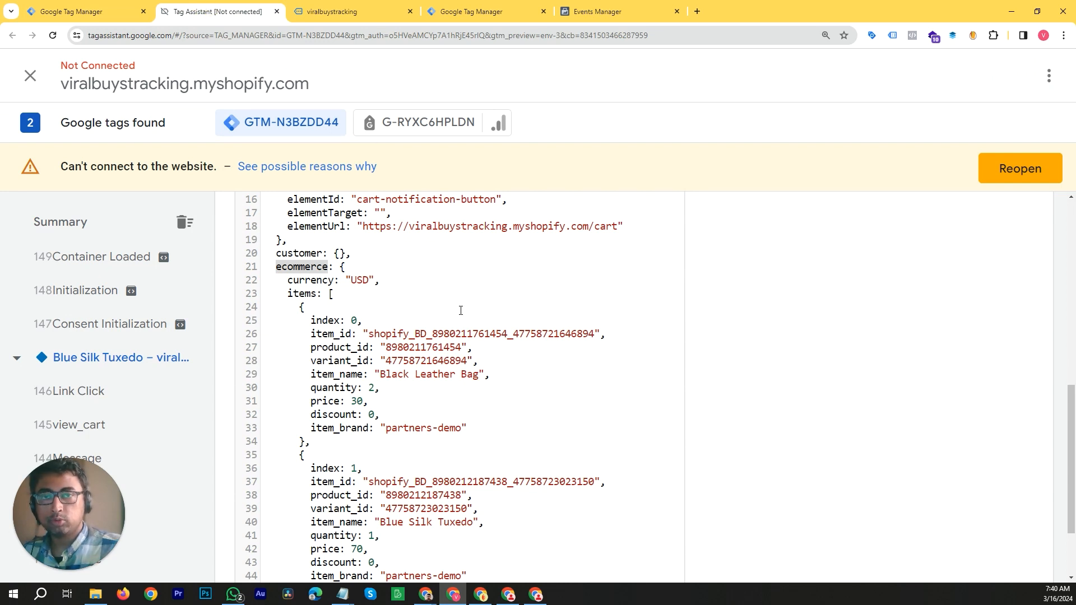
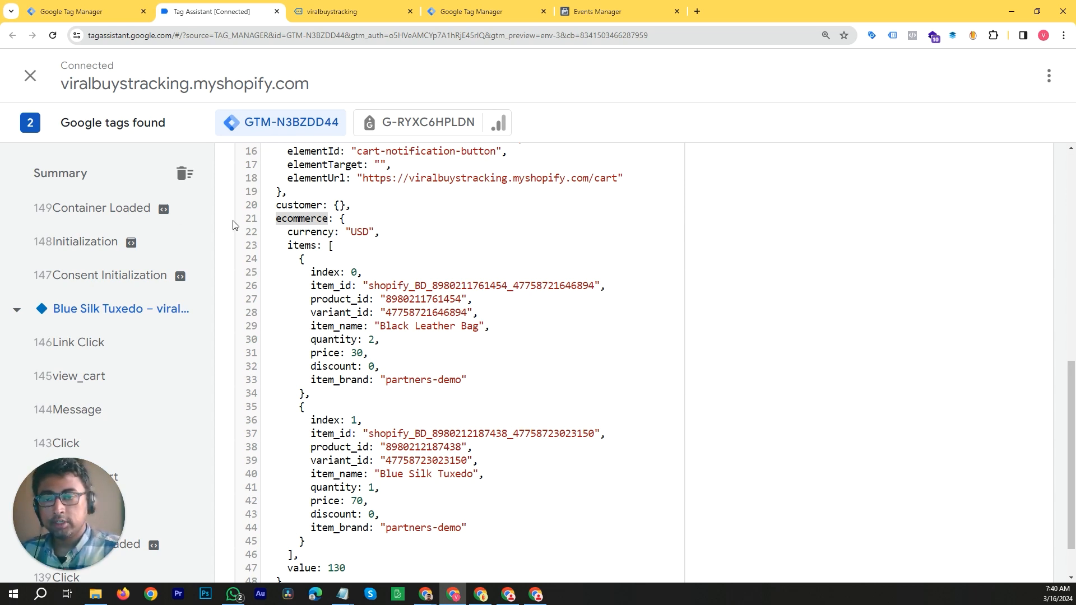
{"action": "left_click", "coordinate": [127, 13]}
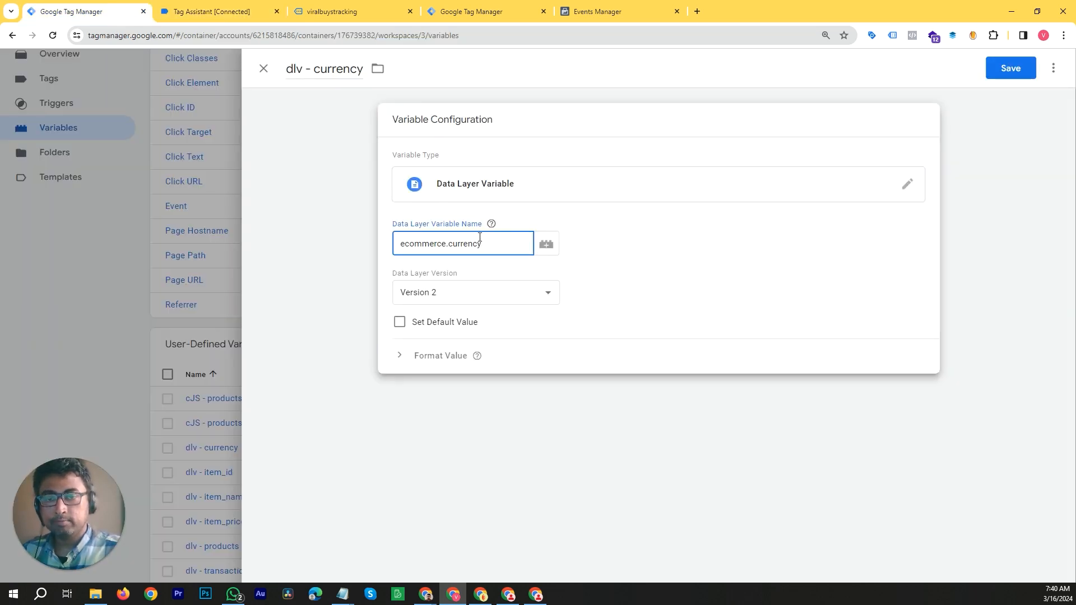
{"action": "left_click", "coordinate": [196, 11]}
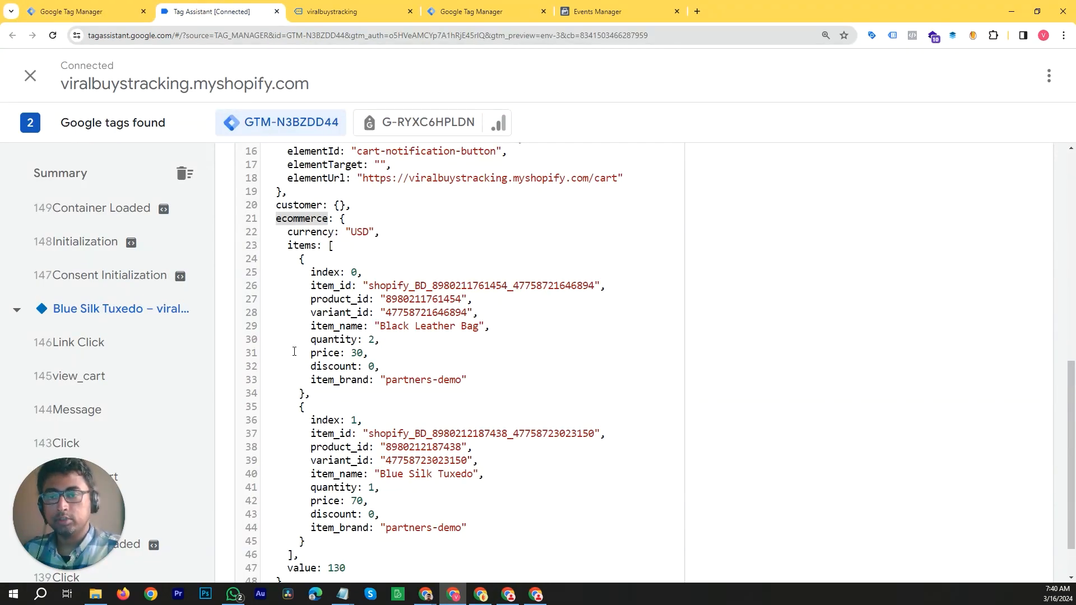
{"action": "key", "text": "ctrl+f"}
{"action": "left_click", "coordinate": [106, 7]}
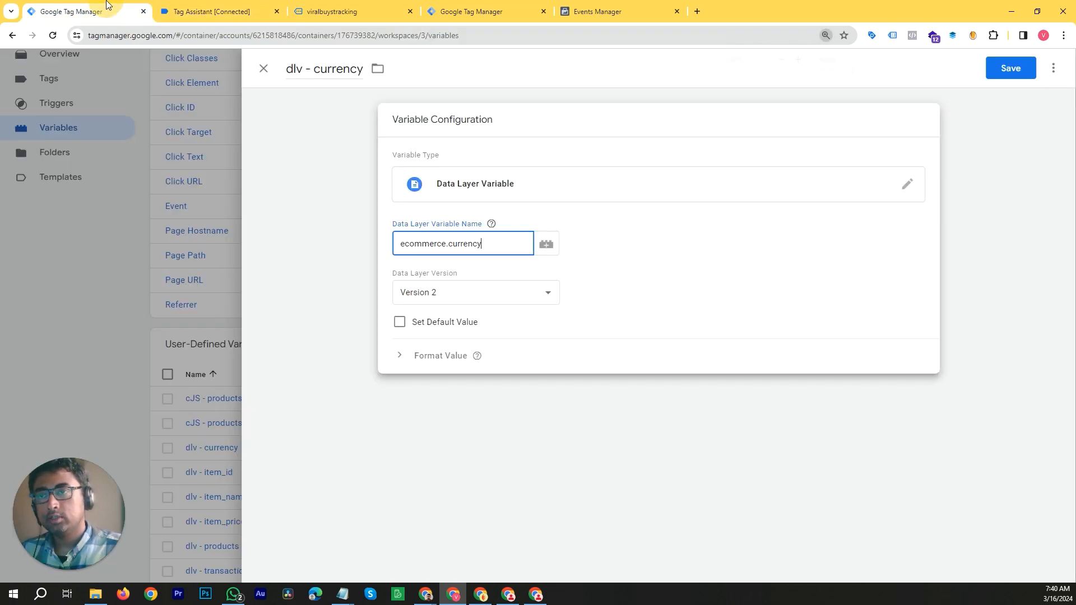
Save the dlv - currency variable with ecommerce.currency as its Data Layer Variable Name
{"action": "left_click", "coordinate": [693, 144]}
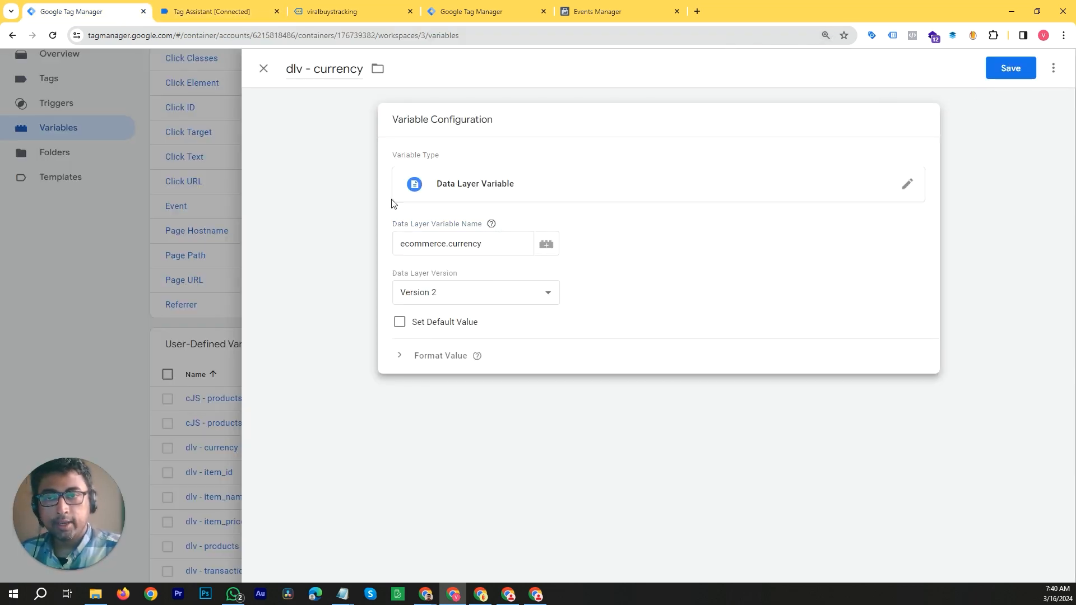
{"action": "left_click", "coordinate": [1010, 71]}
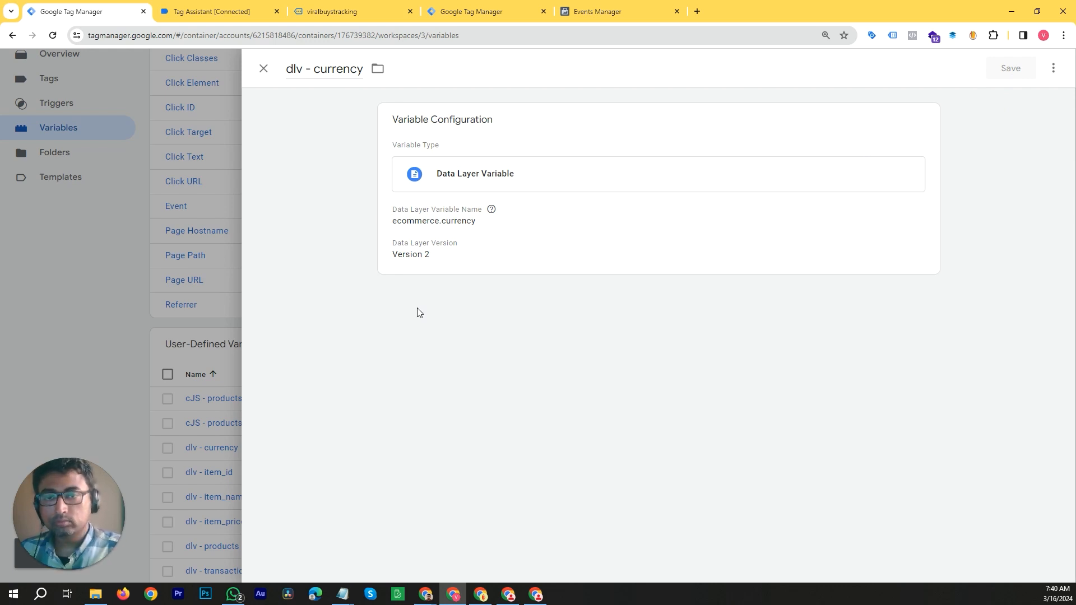
Open the dlv - item_price variable's configuration for editing and inspect its ecommerce.items.0.price path
{"action": "scroll", "coordinate": [415, 312], "scroll_direction": "down", "scroll_amount": 3}
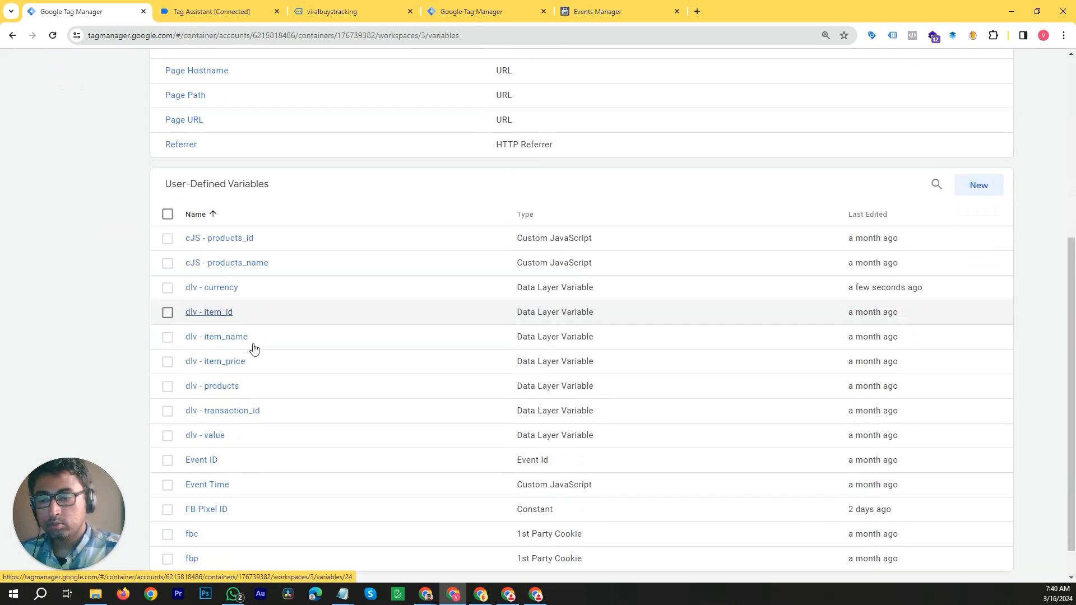
{"action": "scroll", "coordinate": [272, 335], "scroll_direction": "down", "scroll_amount": 1}
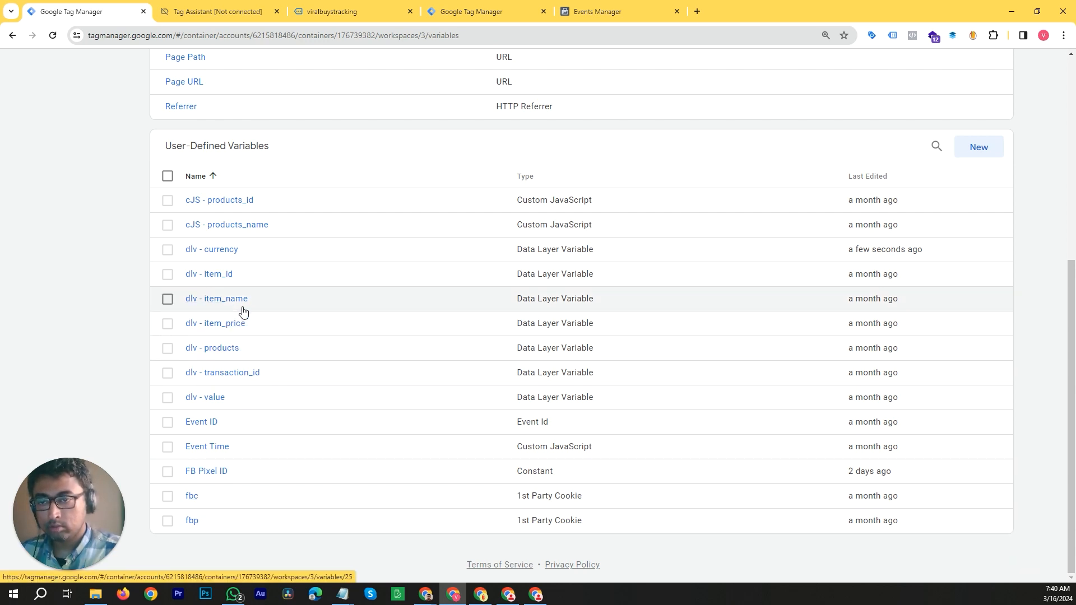
{"action": "left_click", "coordinate": [255, 331]}
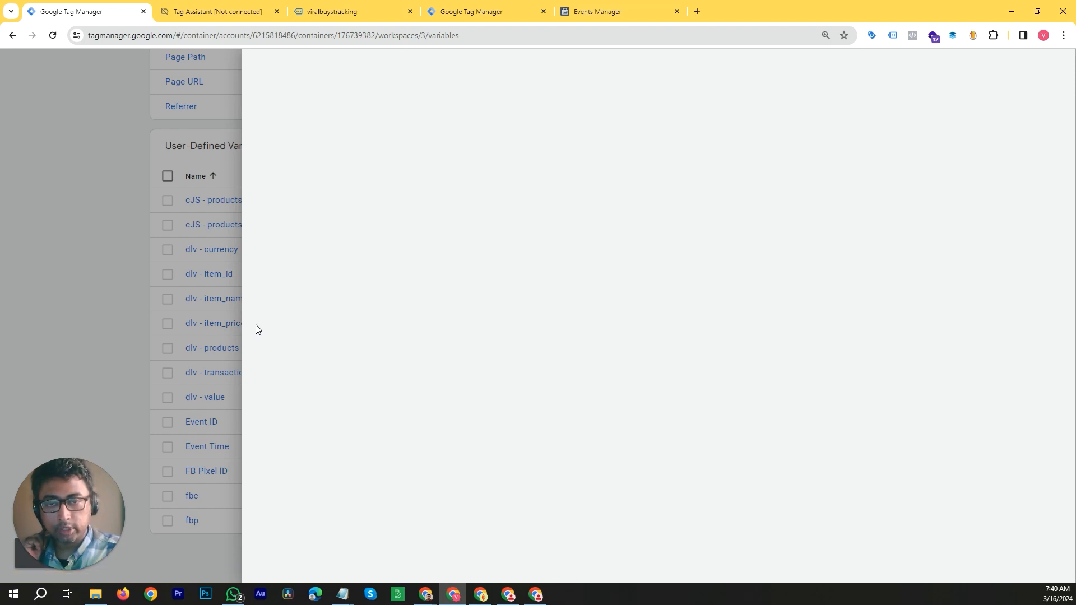
{"action": "left_click", "coordinate": [589, 178]}
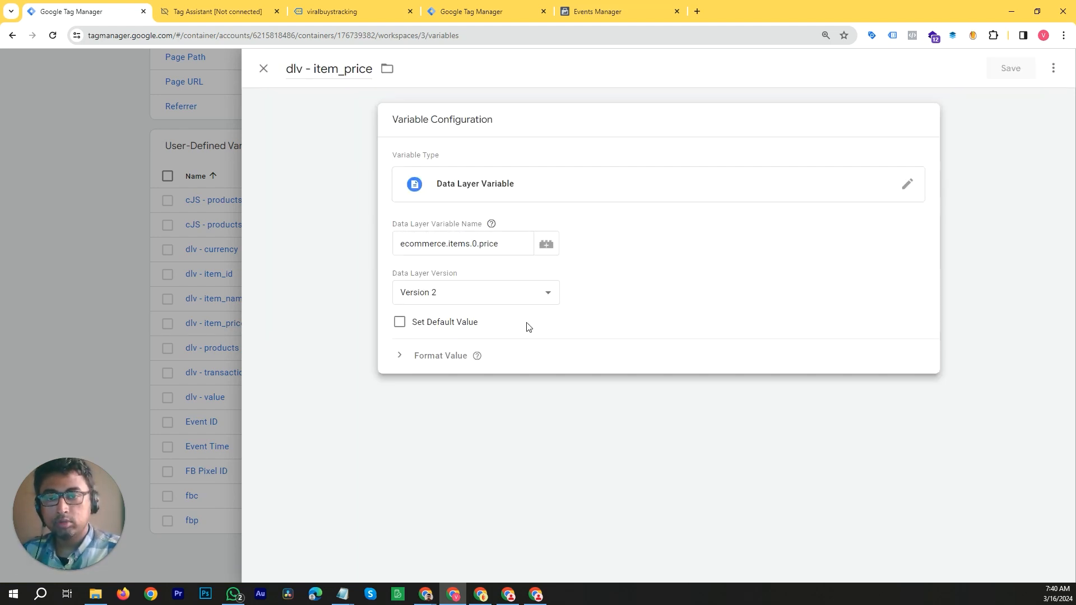
{"action": "left_click", "coordinate": [429, 243]}
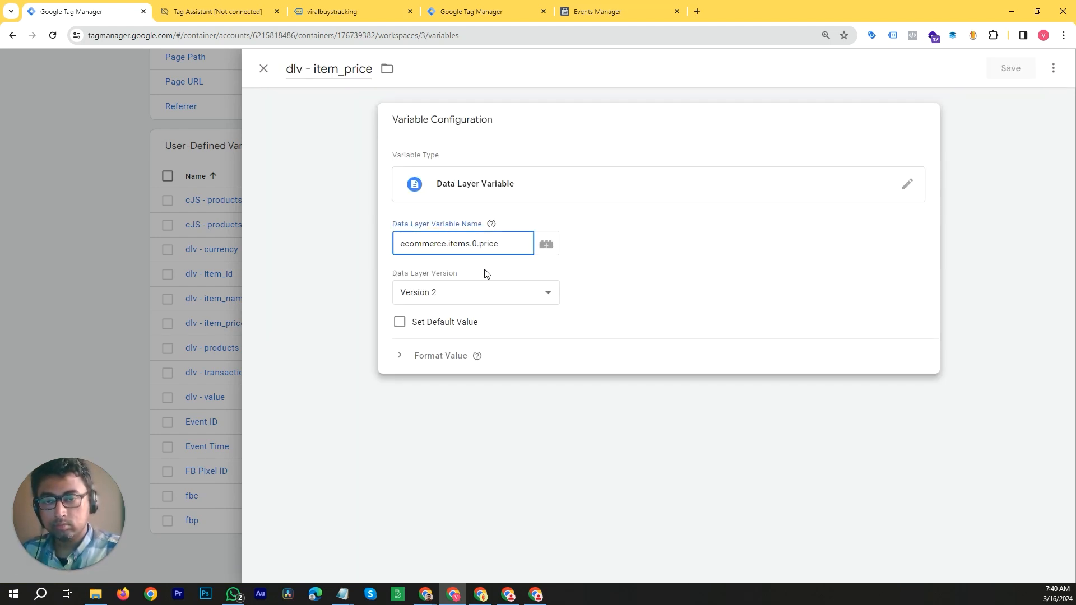
{"action": "key", "text": "ctrl+plus"}
{"action": "key", "text": "ctrl+plus"}
{"action": "key", "text": "ctrl+plus"}
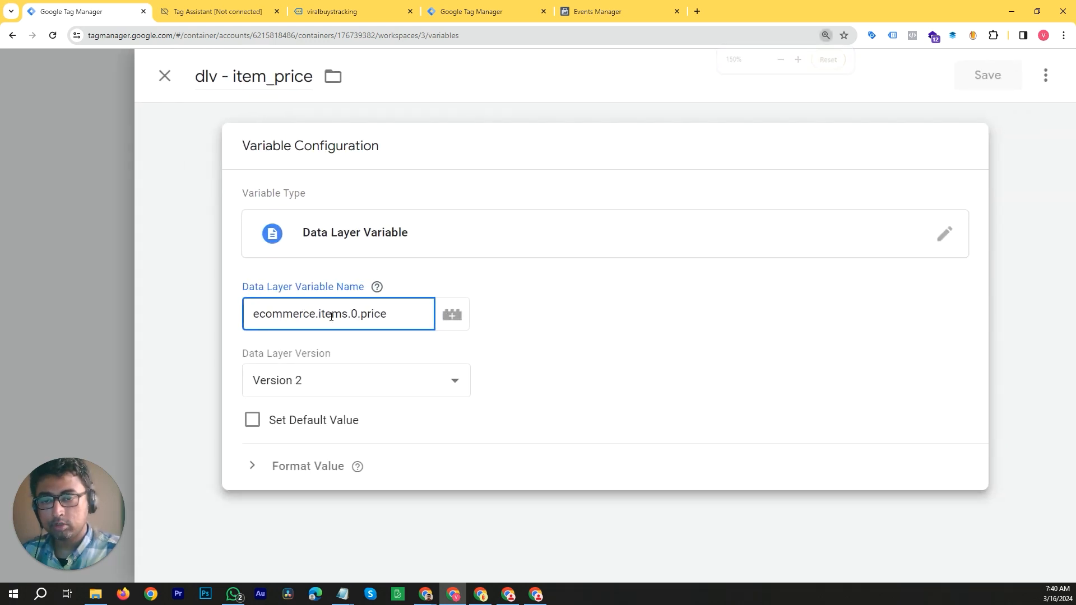
{"action": "left_click", "coordinate": [357, 314]}
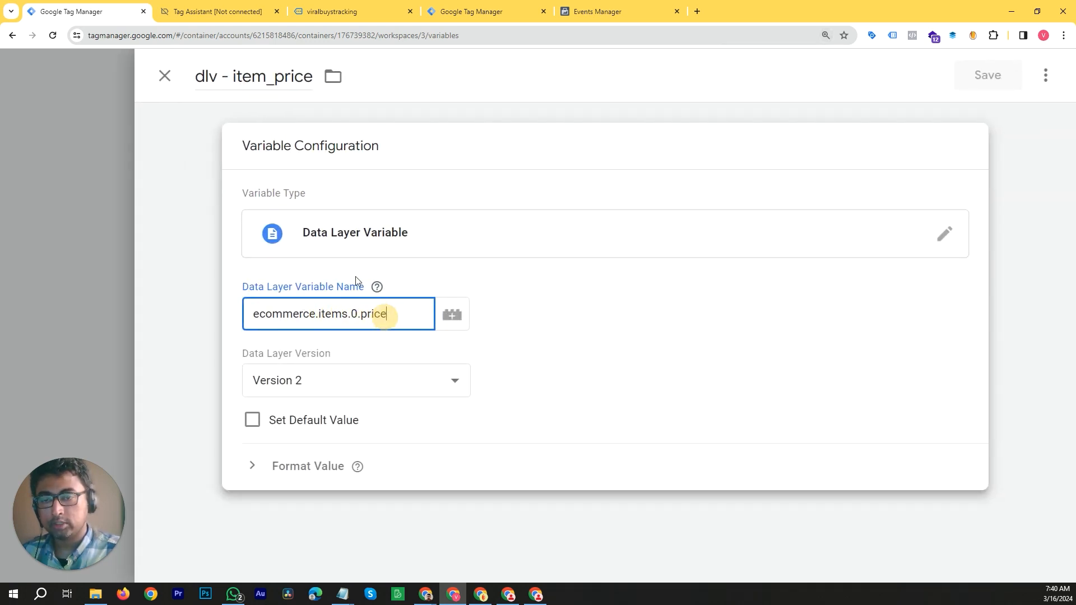
Compare the ecommerce.items.0.price path with the ecommerce object, items array, first index and price key in Tag Assistant's data layer
{"action": "key", "text": "ctrl+Tab"}
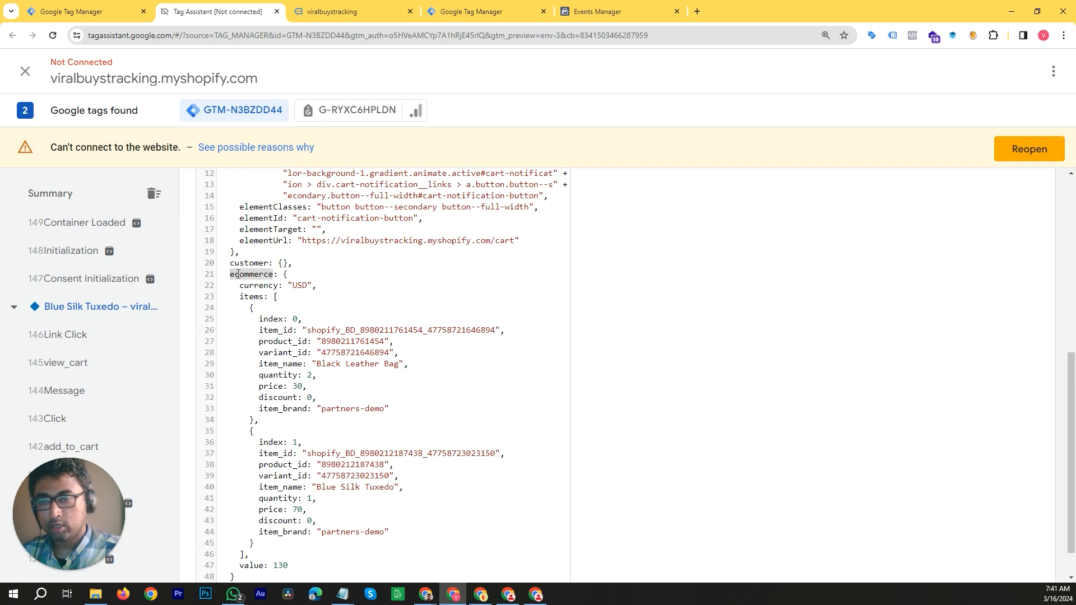
{"action": "key", "text": "ctrl+plus"}
{"action": "key", "text": "ctrl+plus"}
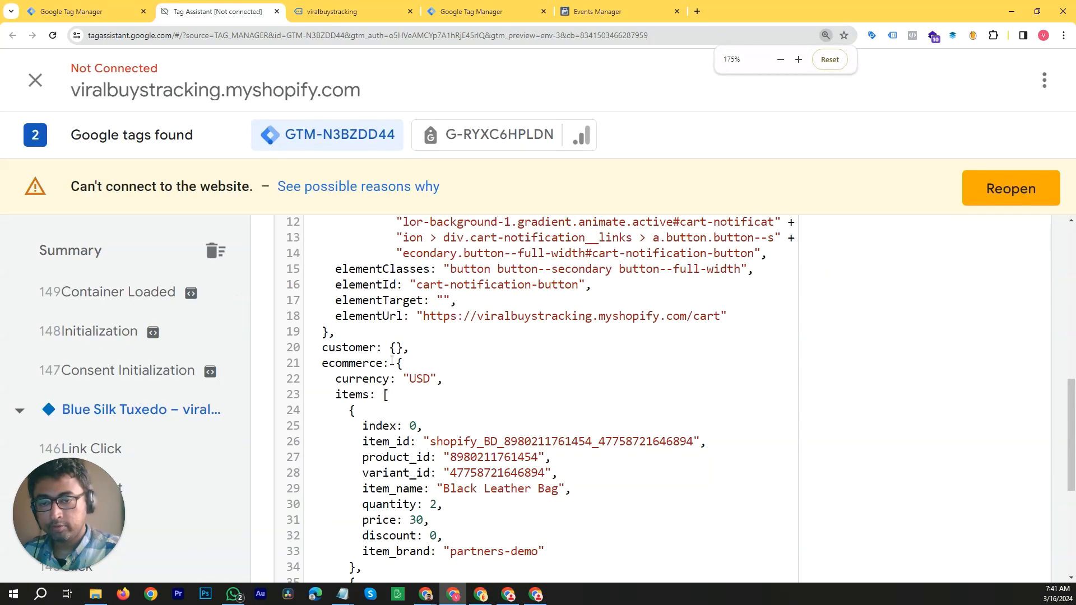
{"action": "scroll", "coordinate": [392, 361], "scroll_direction": "down", "scroll_amount": 2}
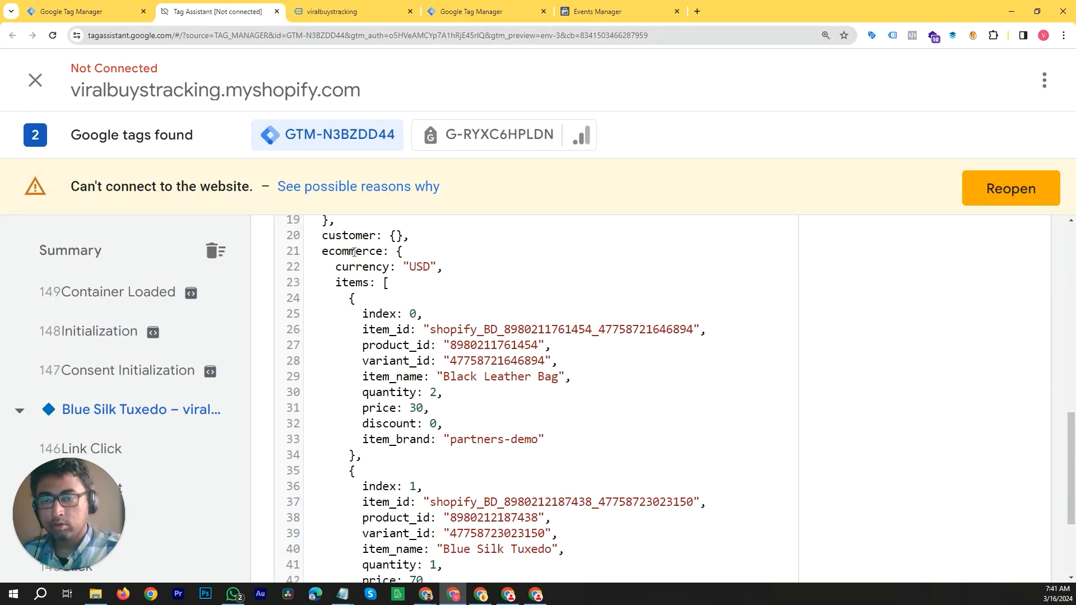
{"action": "key", "text": "ctrl+shift+Tab"}
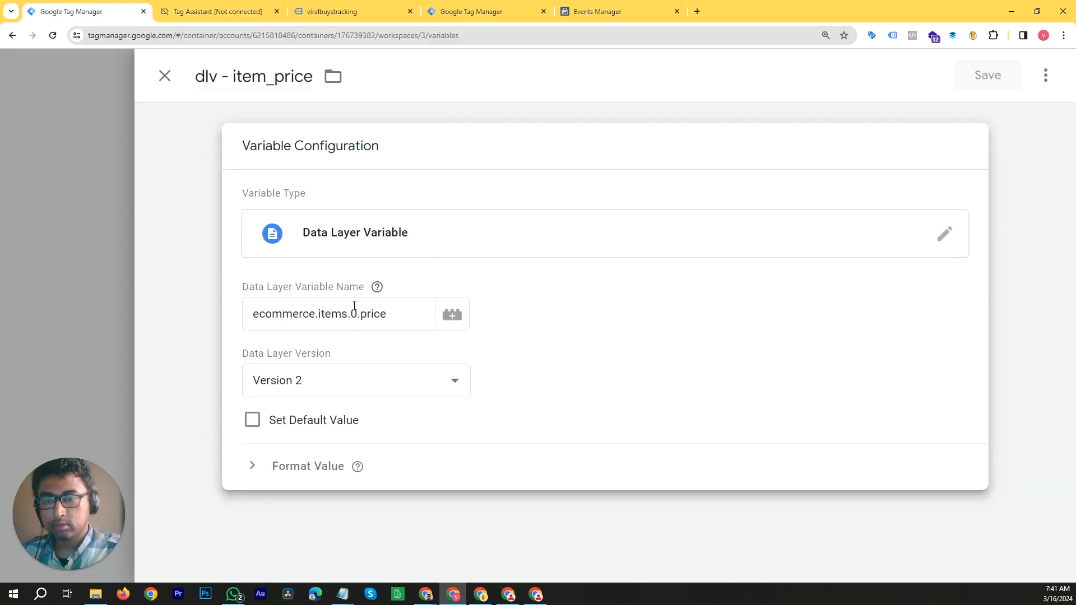
{"action": "left_click", "coordinate": [250, 11]}
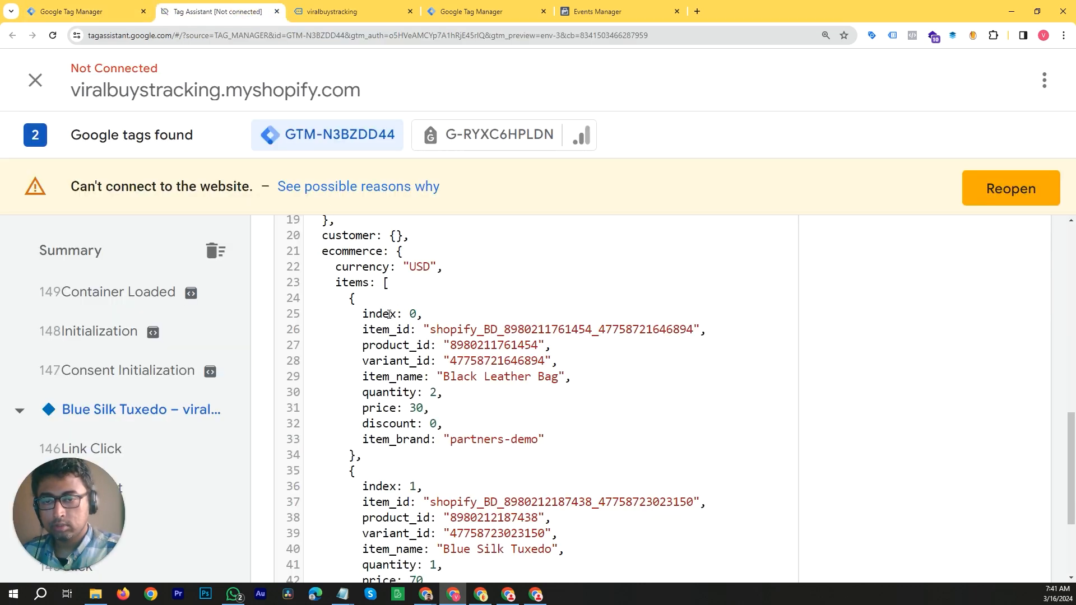
{"action": "left_click", "coordinate": [416, 317]}
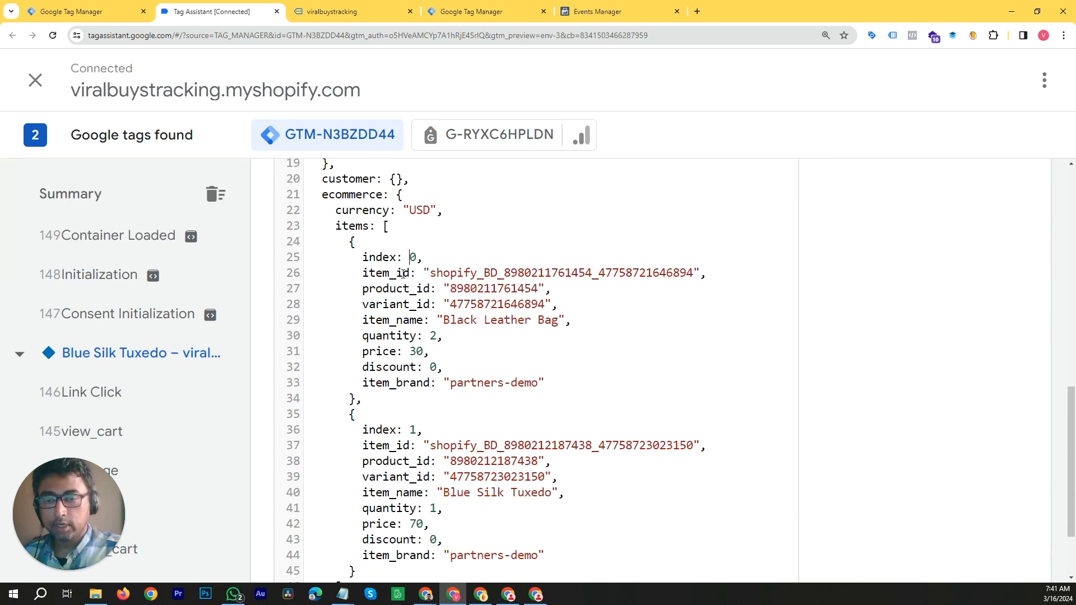
{"action": "left_click", "coordinate": [365, 353]}
{"action": "left_click", "coordinate": [384, 354]}
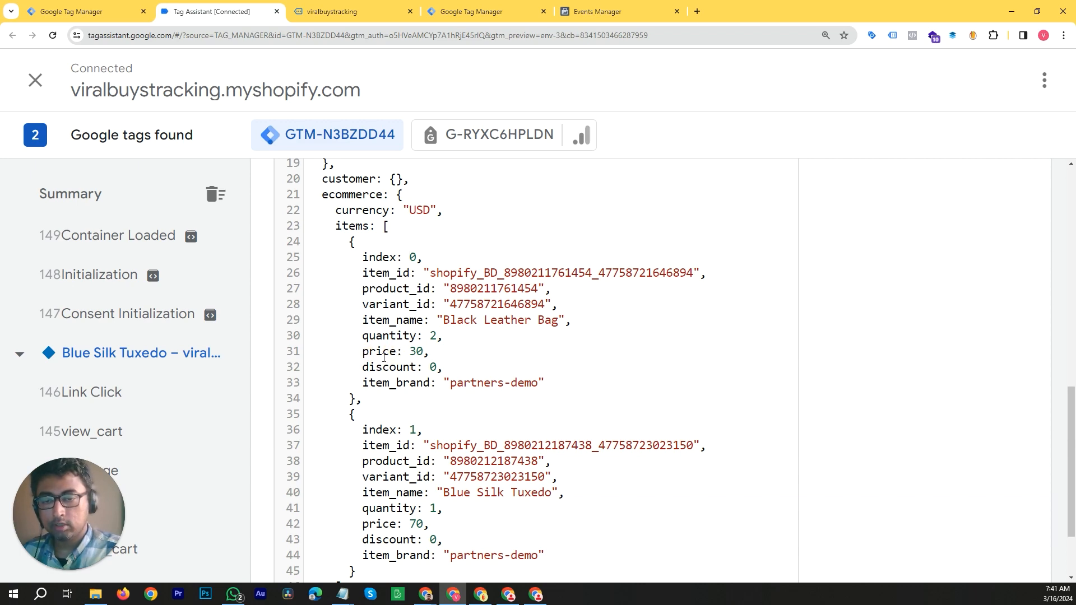
{"action": "key", "text": "ctrl+minus"}
{"action": "key", "text": "ctrl+minus"}
{"action": "key", "text": "ctrl+minus"}
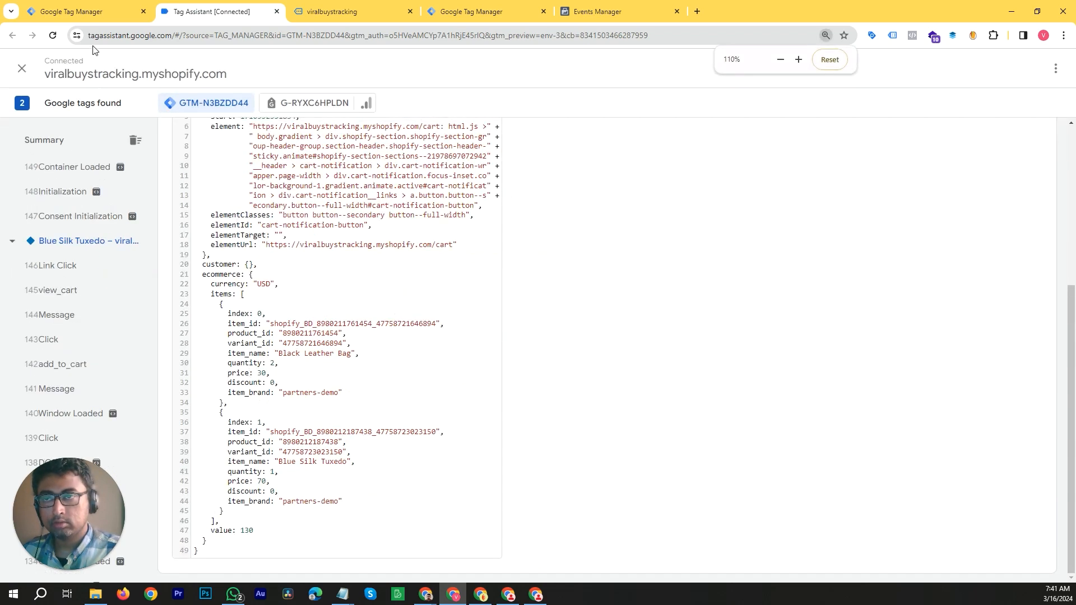
Return to Tag Manager and close the dlv - item_price variable without changes
{"action": "left_click", "coordinate": [84, 11]}
{"action": "key", "text": "ctrl+minus"}
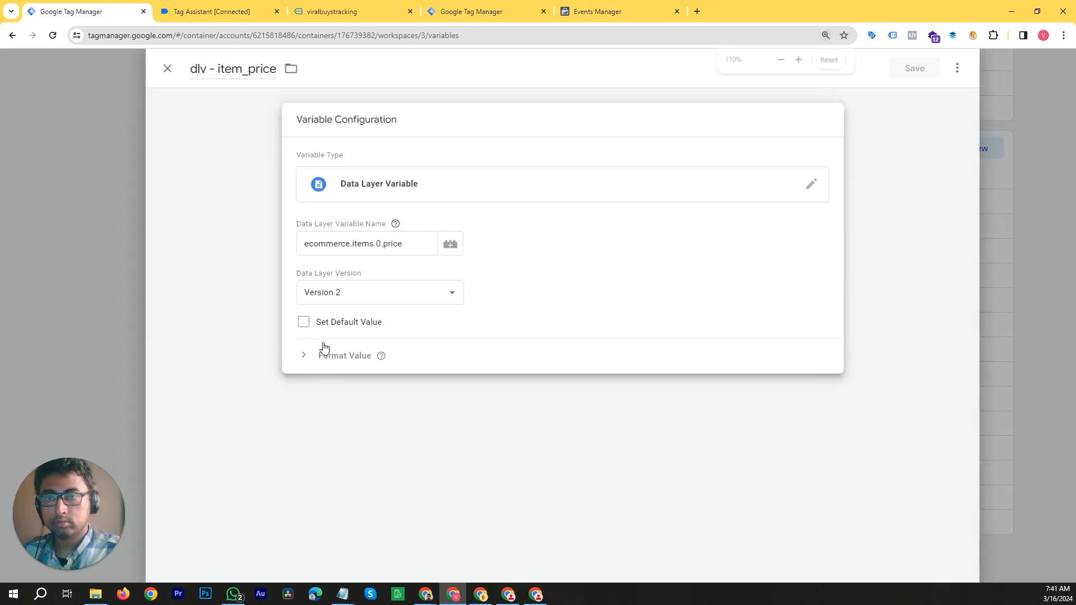
{"action": "left_click", "coordinate": [117, 278]}
{"action": "scroll", "coordinate": [600, 359], "scroll_direction": "up", "scroll_amount": 6}
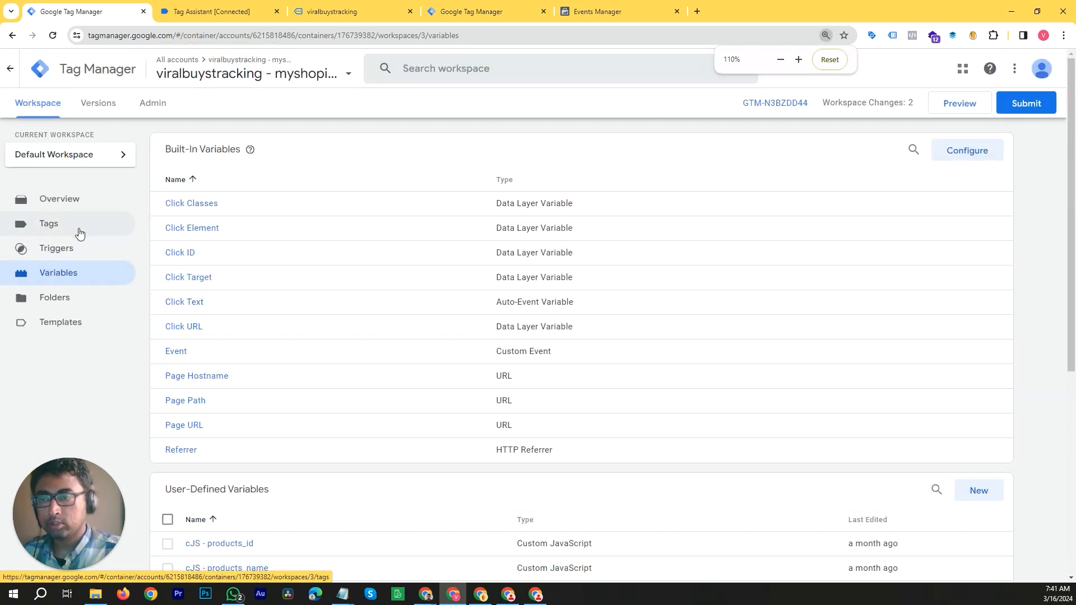
{"action": "left_click", "coordinate": [79, 233]}
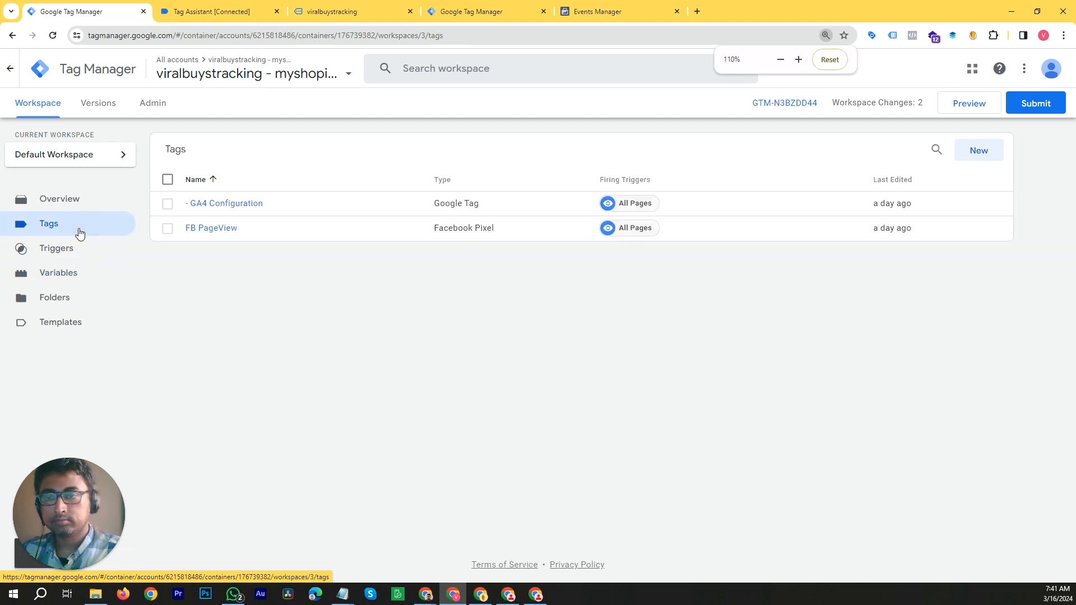
{"action": "left_click", "coordinate": [980, 155]}
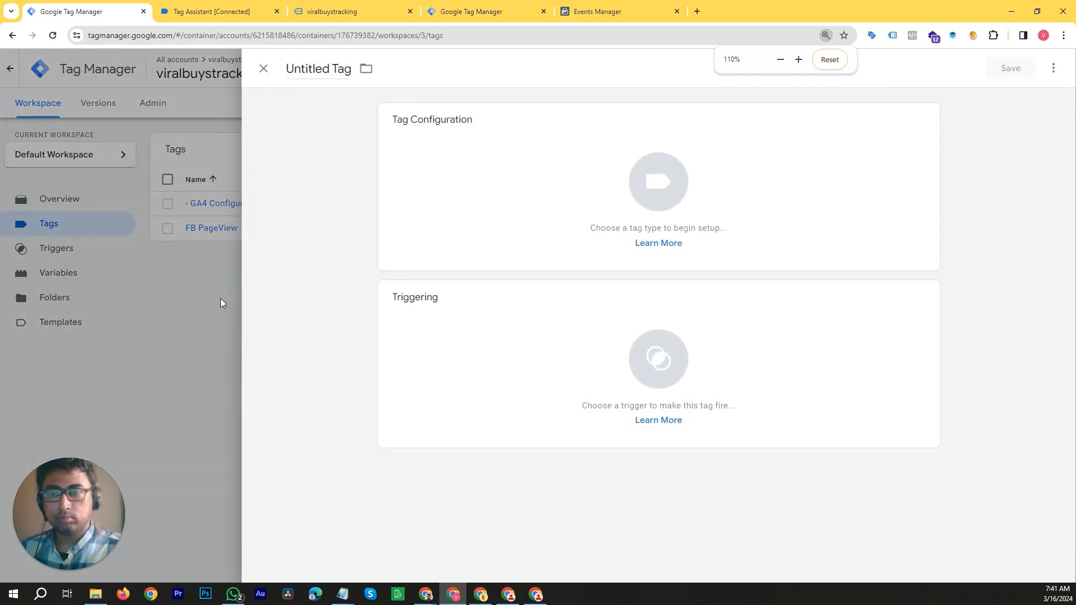
{"action": "left_click", "coordinate": [205, 293]}
{"action": "left_click", "coordinate": [56, 248]}
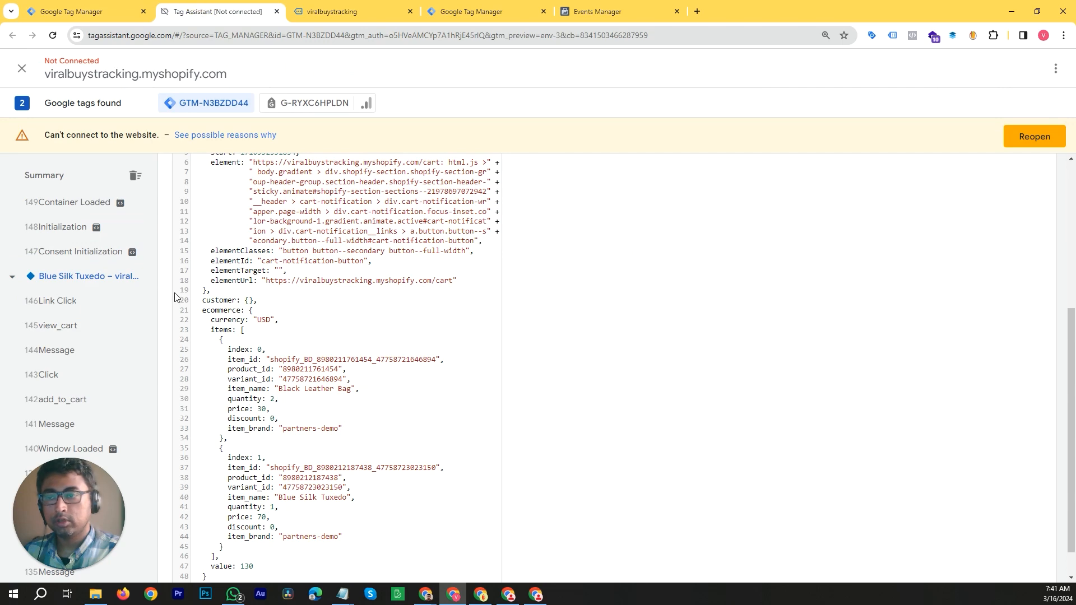
Examine in Tag Assistant the values that the container's variables return for the view_cart event, and look through the event summary
{"action": "key", "text": "ctrl+minus"}
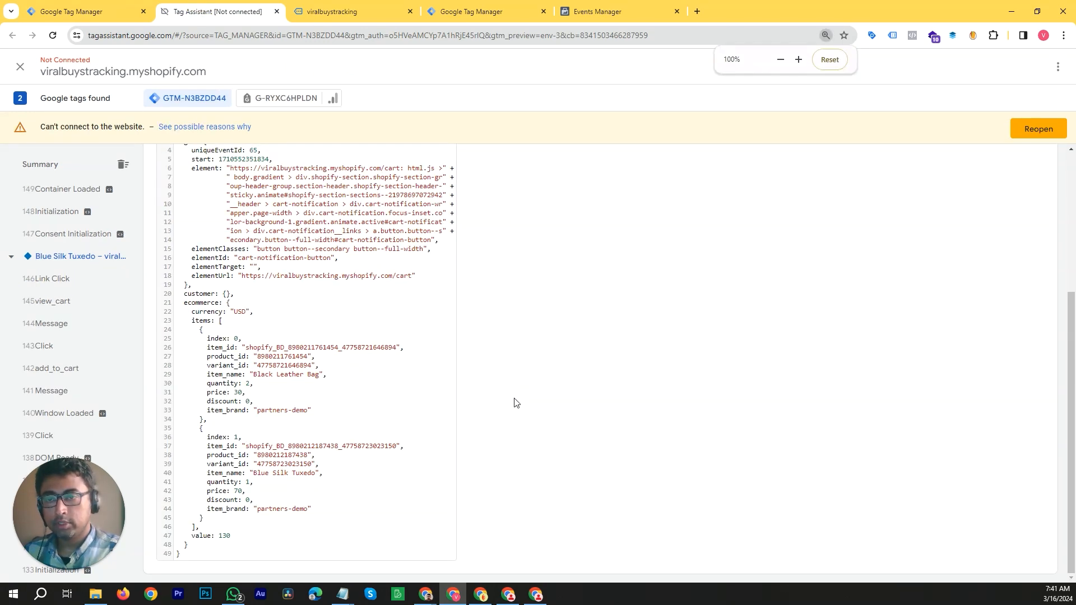
{"action": "scroll", "coordinate": [512, 404], "scroll_direction": "up", "scroll_amount": 4}
{"action": "left_click", "coordinate": [408, 295]}
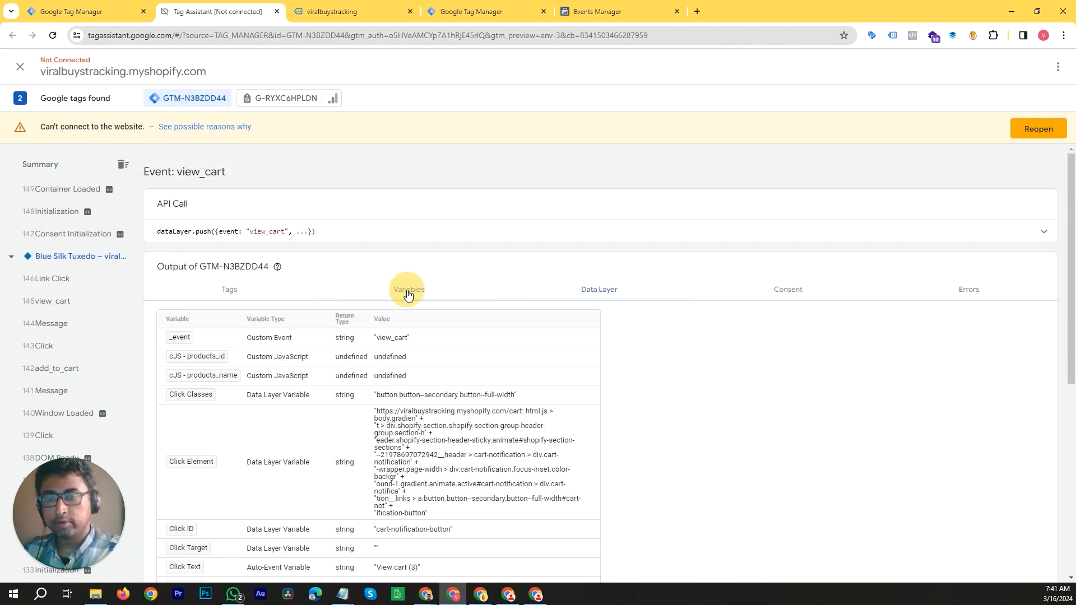
{"action": "scroll", "coordinate": [291, 290], "scroll_direction": "down", "scroll_amount": 3}
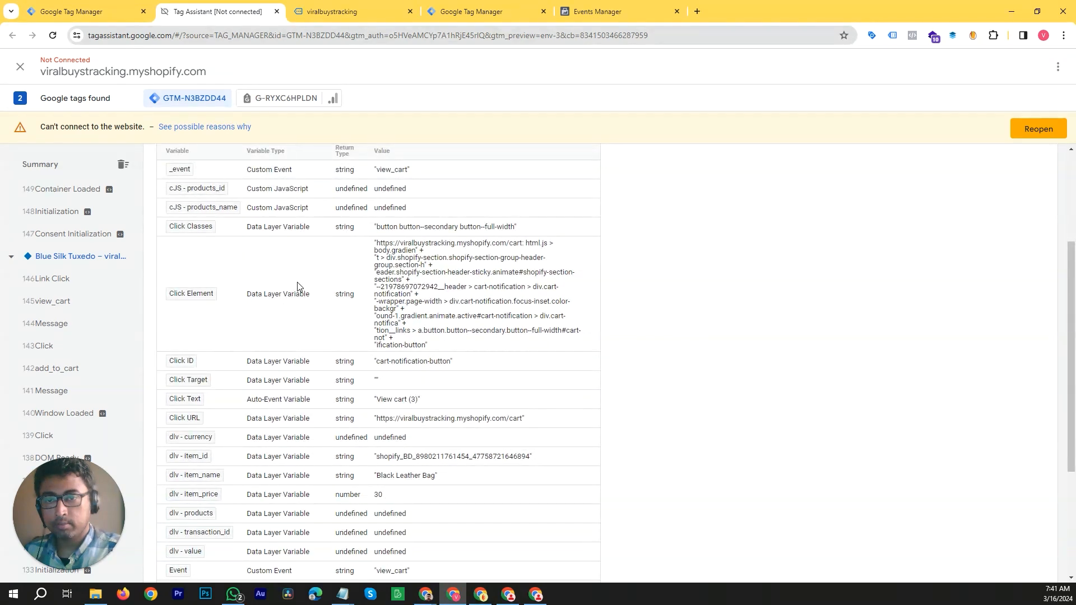
{"action": "scroll", "coordinate": [79, 288], "scroll_direction": "down", "scroll_amount": 3}
{"action": "scroll", "coordinate": [80, 288], "scroll_direction": "down", "scroll_amount": 3}
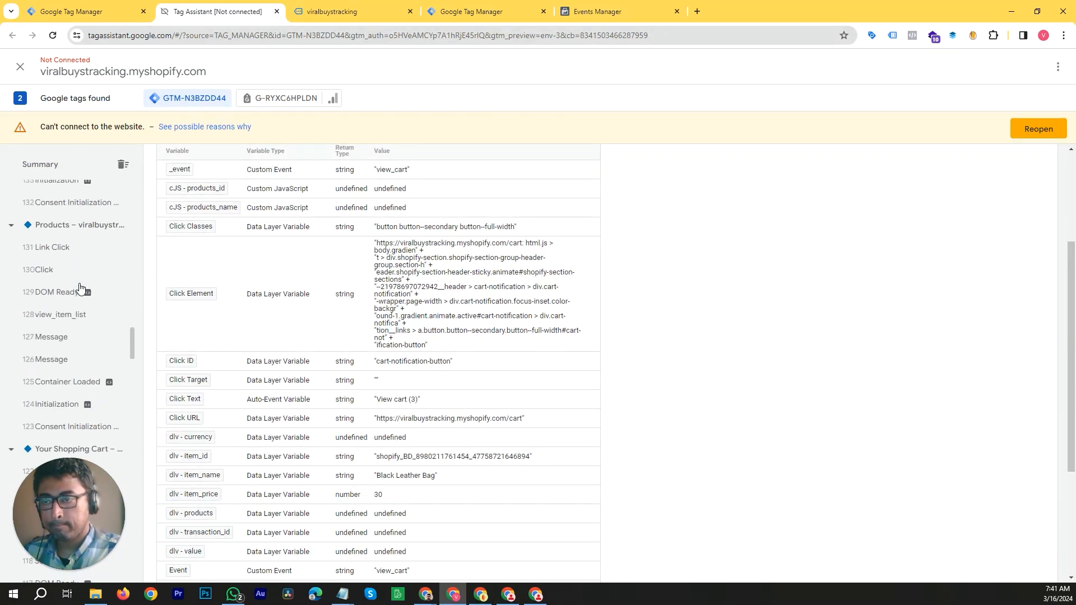
{"action": "scroll", "coordinate": [79, 288], "scroll_direction": "up", "scroll_amount": 15}
{"action": "scroll", "coordinate": [80, 288], "scroll_direction": "up", "scroll_amount": 10}
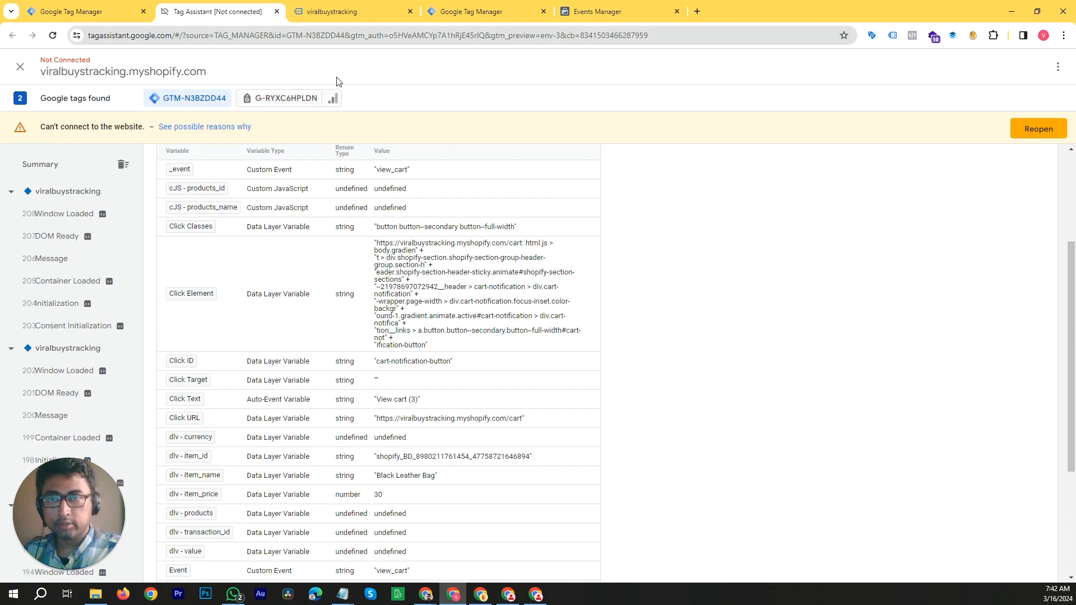
Reopen the store from Tag Assistant to restore the debug connection and open the Blue Silk Tuxedo product page
{"action": "left_click", "coordinate": [1042, 128]}
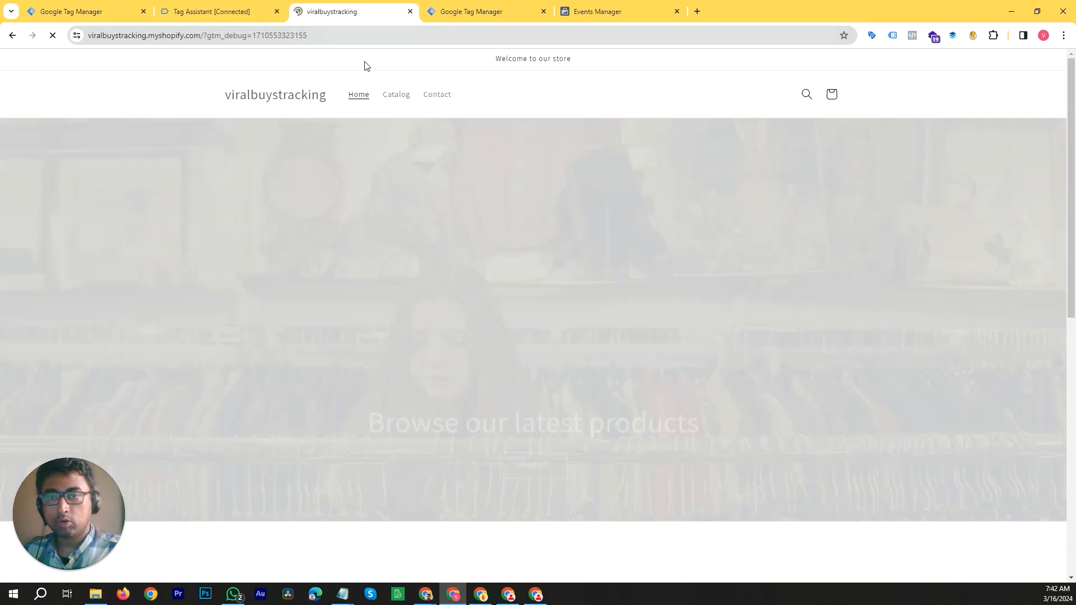
{"action": "scroll", "coordinate": [344, 180], "scroll_direction": "down", "scroll_amount": 9}
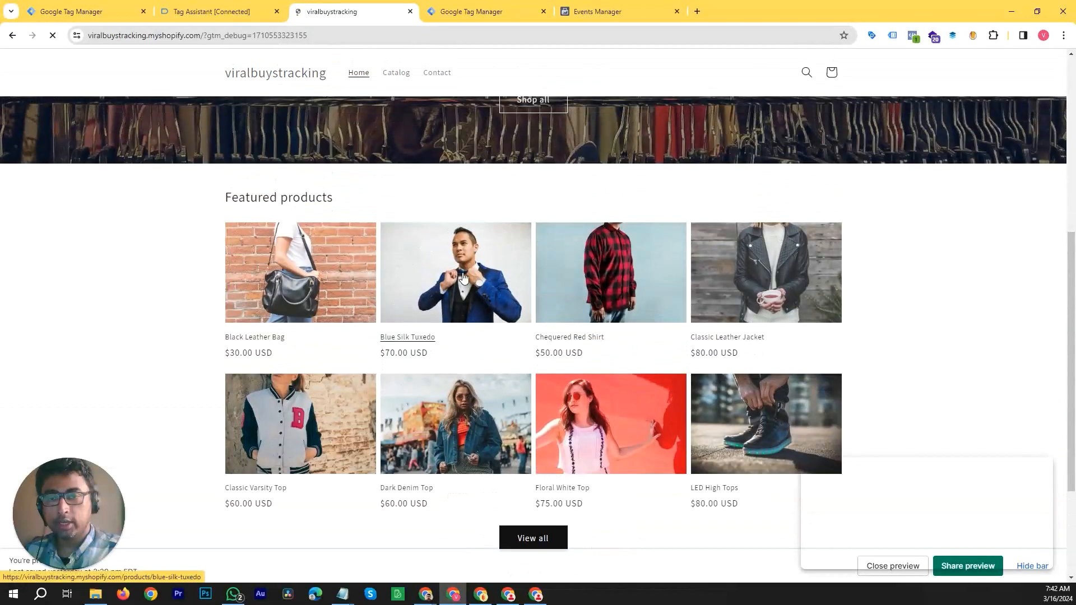
{"action": "left_click", "coordinate": [463, 279]}
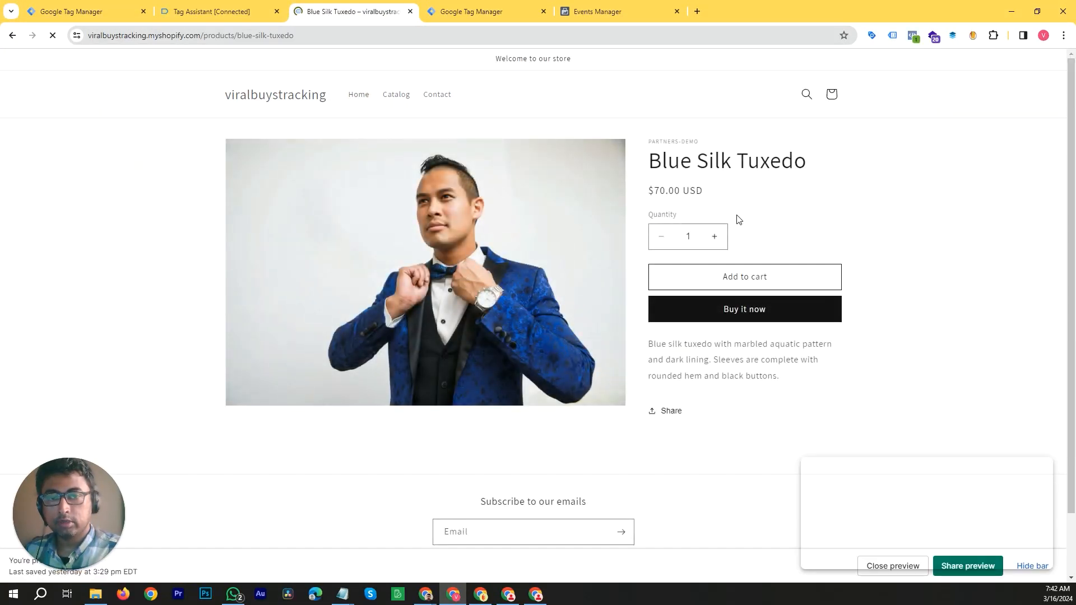
Examine the item_id and item_name keys of the first item in view_cart's data layer in Tag Assistant
{"action": "left_click", "coordinate": [243, 10]}
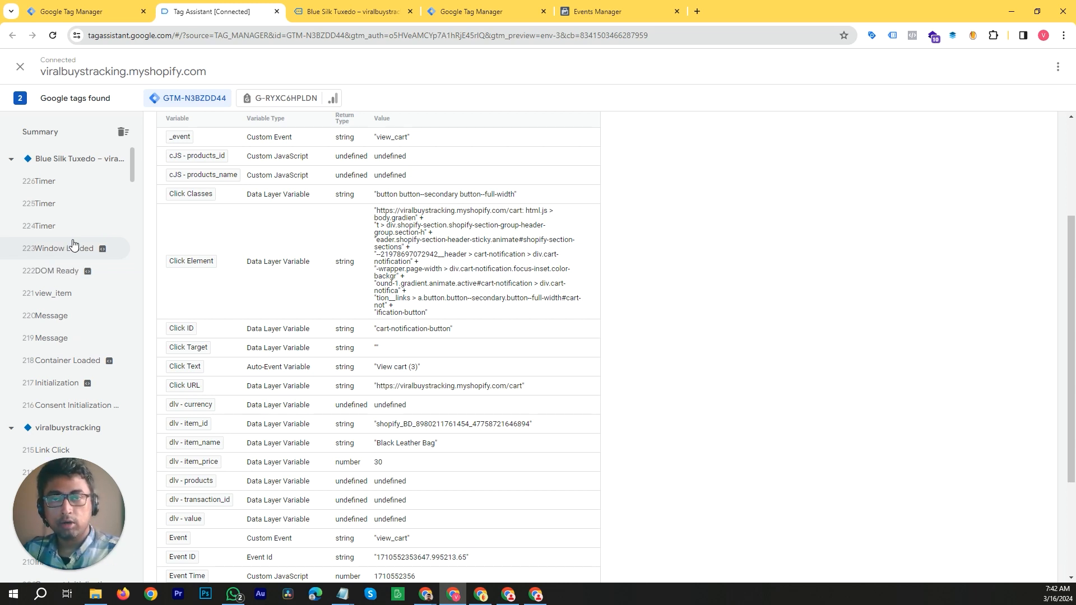
{"action": "scroll", "coordinate": [280, 185], "scroll_direction": "up", "scroll_amount": 3}
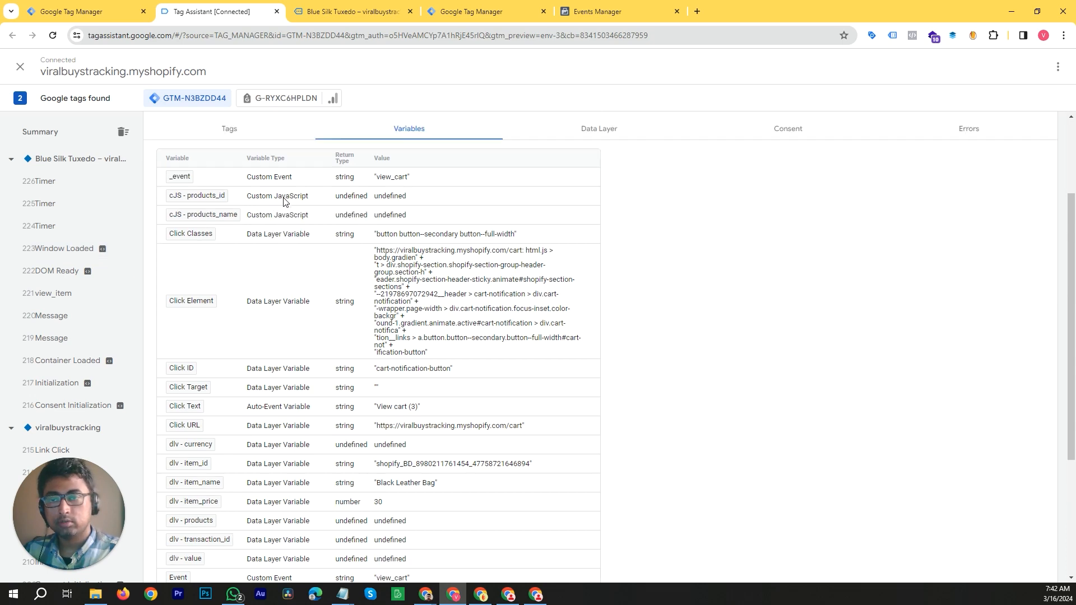
{"action": "left_click", "coordinate": [610, 257]}
{"action": "scroll", "coordinate": [392, 347], "scroll_direction": "down", "scroll_amount": 3}
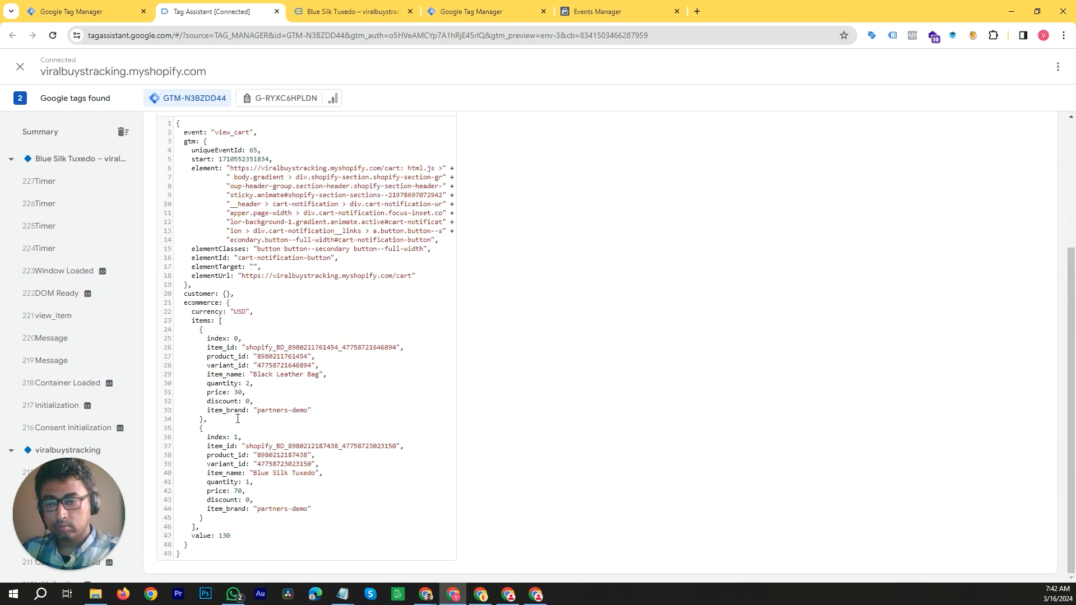
{"action": "key", "text": "ctrl+plus"}
{"action": "key", "text": "ctrl+plus"}
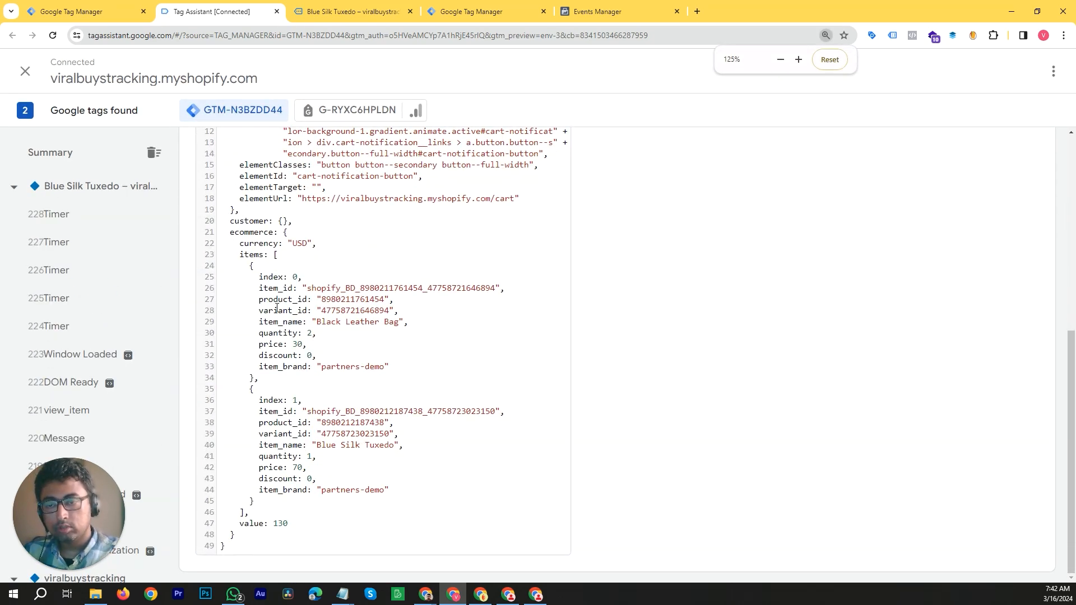
{"action": "key", "text": "ctrl+plus"}
{"action": "left_click_drag", "start_coordinate": [310, 336], "coordinate": [349, 336]}
{"action": "left_click", "coordinate": [324, 374]}
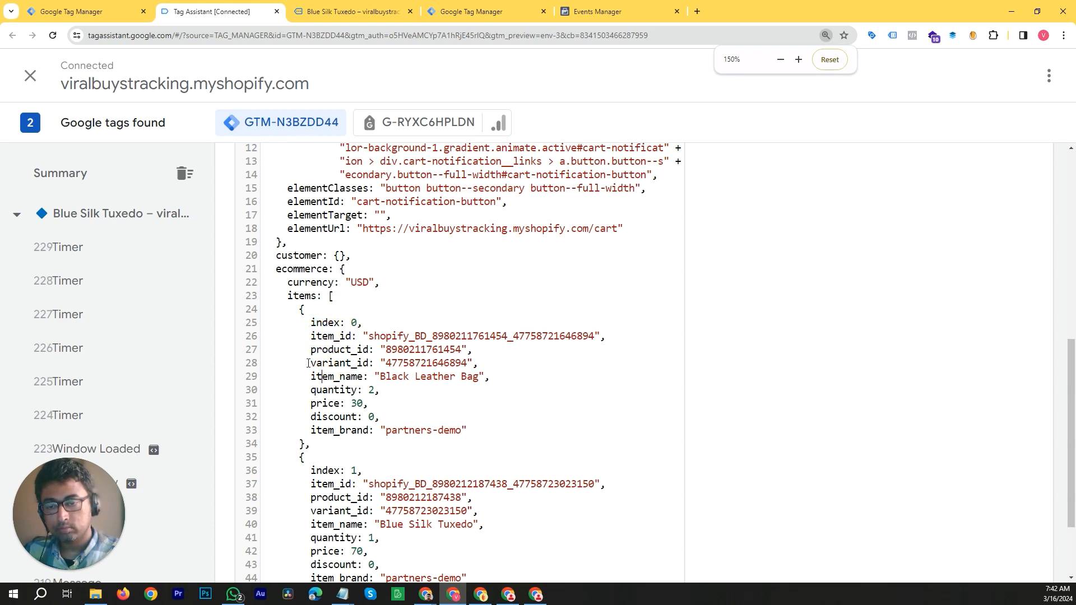
Select the view_item event in the event summary and expand its API call to examine the pushed ecommerce values
{"action": "scroll", "coordinate": [307, 363], "scroll_direction": "up", "scroll_amount": 4}
{"action": "scroll", "coordinate": [84, 358], "scroll_direction": "down", "scroll_amount": 3}
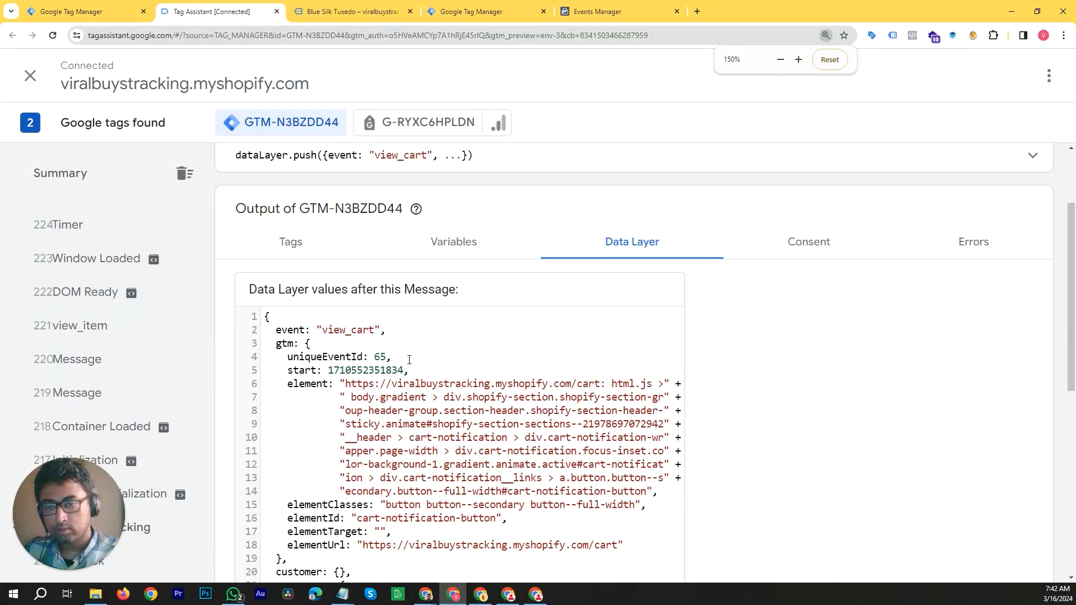
{"action": "scroll", "coordinate": [409, 359], "scroll_direction": "up", "scroll_amount": 2}
{"action": "scroll", "coordinate": [103, 377], "scroll_direction": "up", "scroll_amount": 3}
{"action": "scroll", "coordinate": [102, 378], "scroll_direction": "down", "scroll_amount": 4}
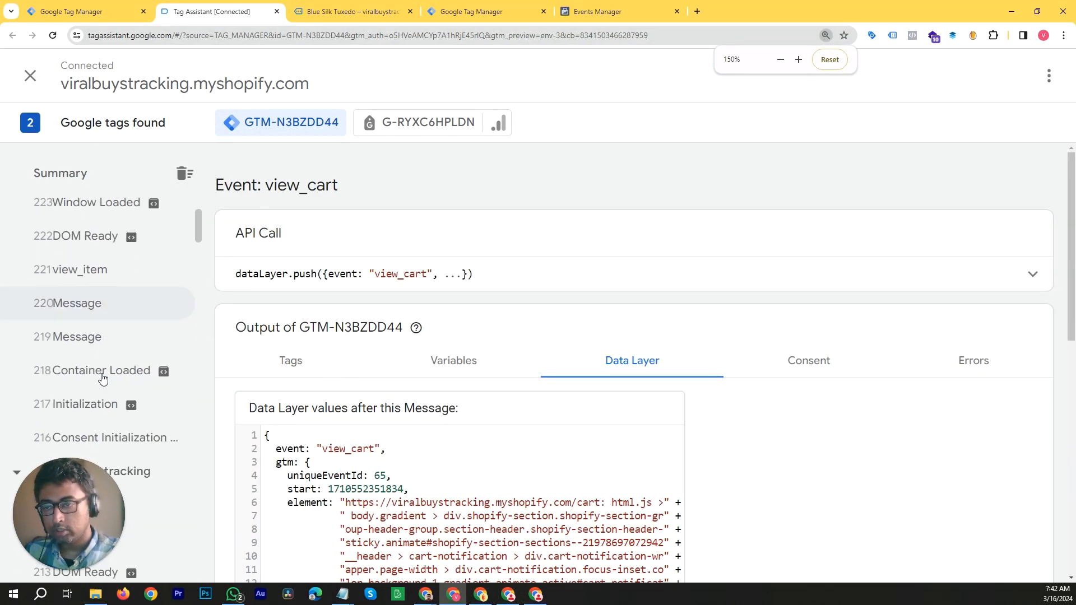
{"action": "left_click", "coordinate": [92, 272]}
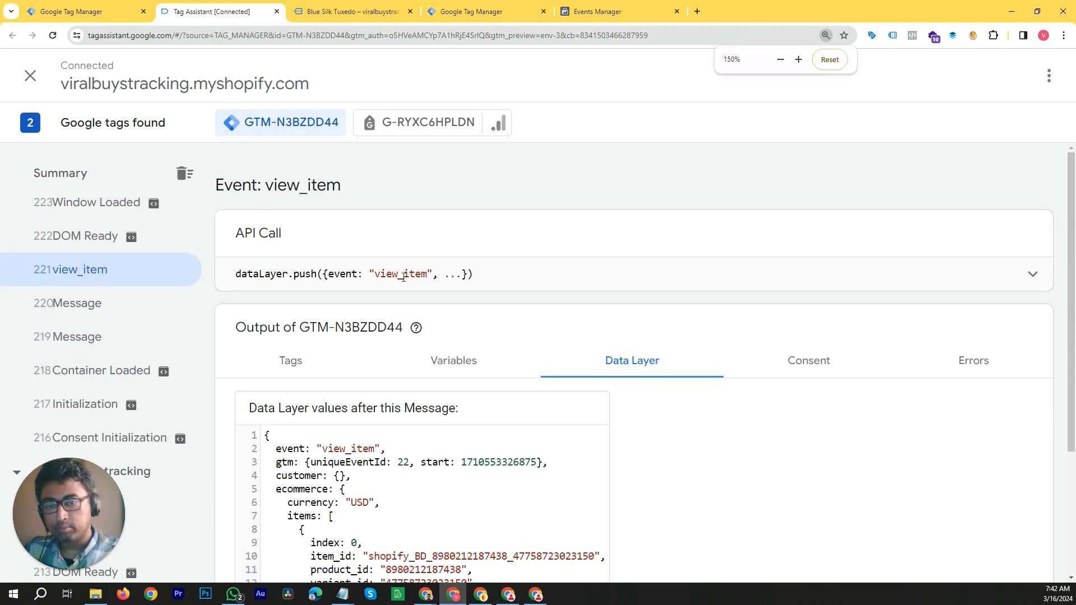
{"action": "left_click", "coordinate": [540, 288]}
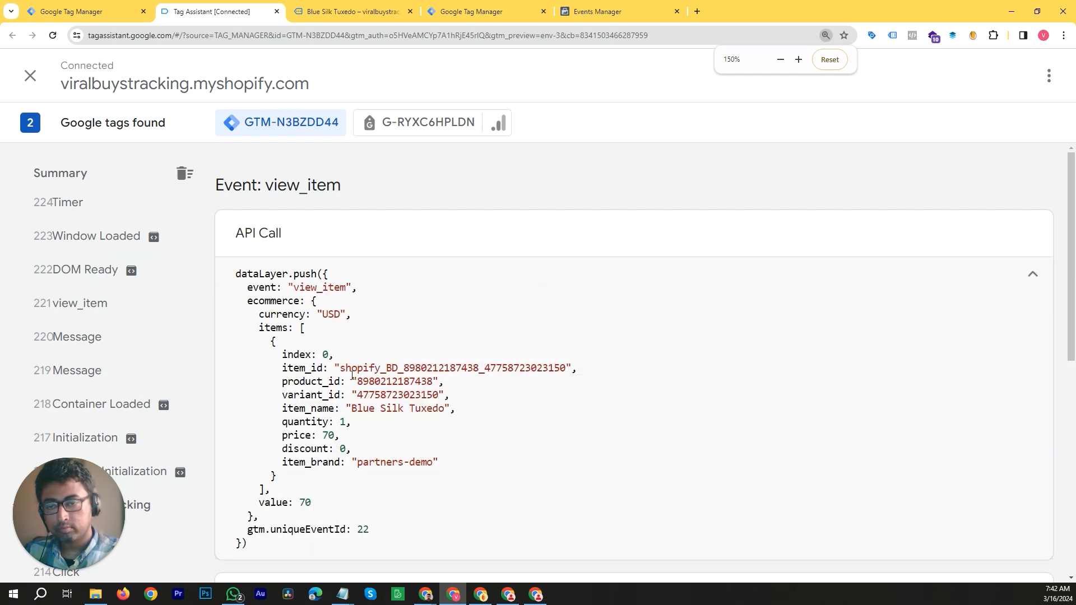
{"action": "scroll", "coordinate": [352, 374], "scroll_direction": "down", "scroll_amount": 4}
{"action": "scroll", "coordinate": [323, 232], "scroll_direction": "up", "scroll_amount": 3}
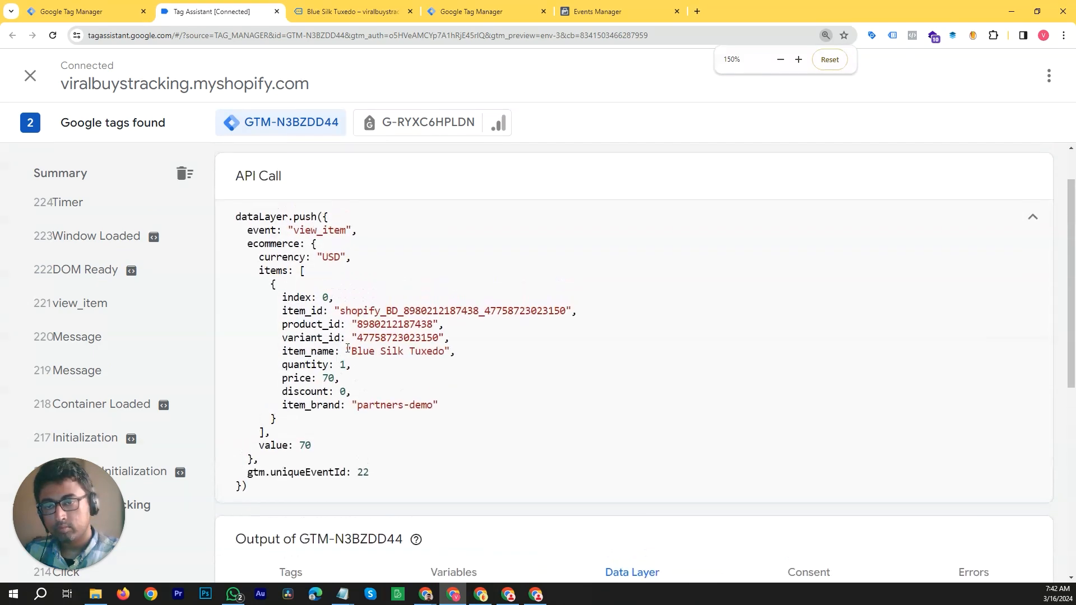
Copy the event name view_item from the expanded API call
{"action": "double_click", "coordinate": [314, 231]}
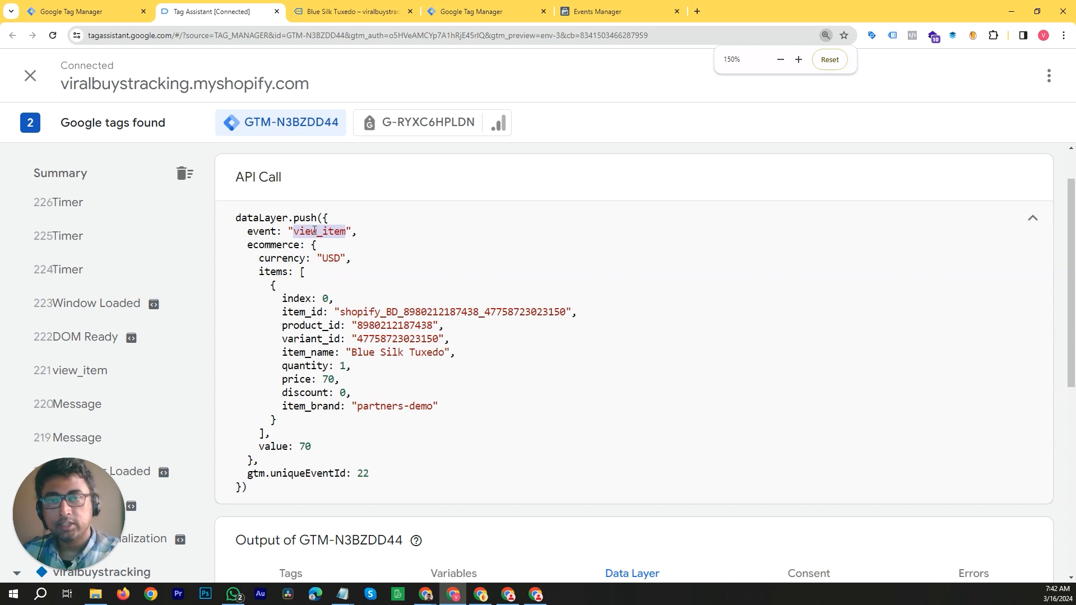
{"action": "key", "text": "ctrl+minus"}
{"action": "key", "text": "ctrl+minus"}
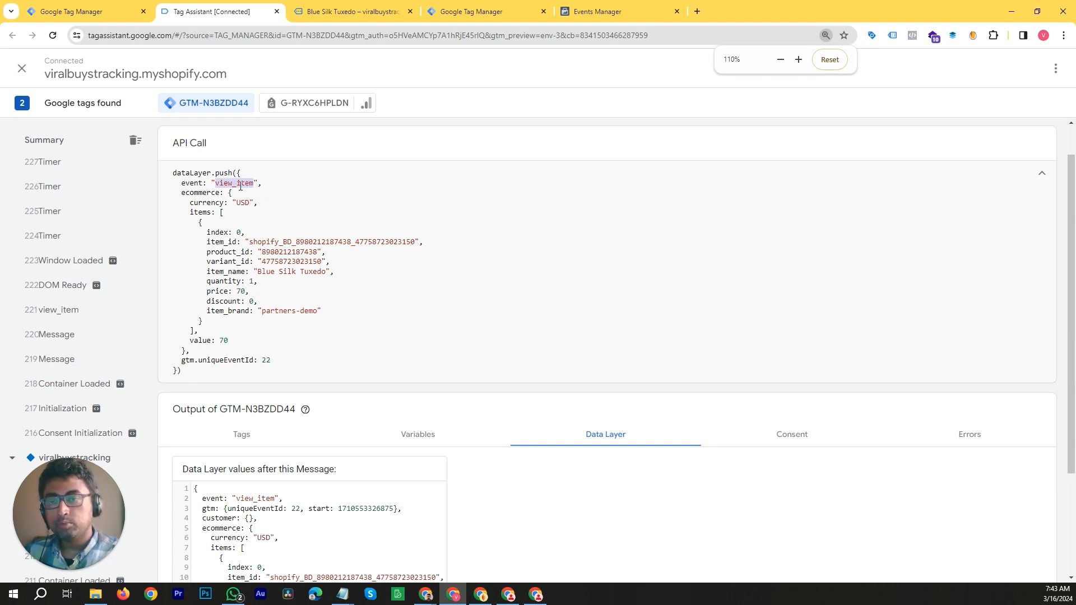
{"action": "right_click", "coordinate": [239, 186]}
{"action": "left_click", "coordinate": [271, 203]}
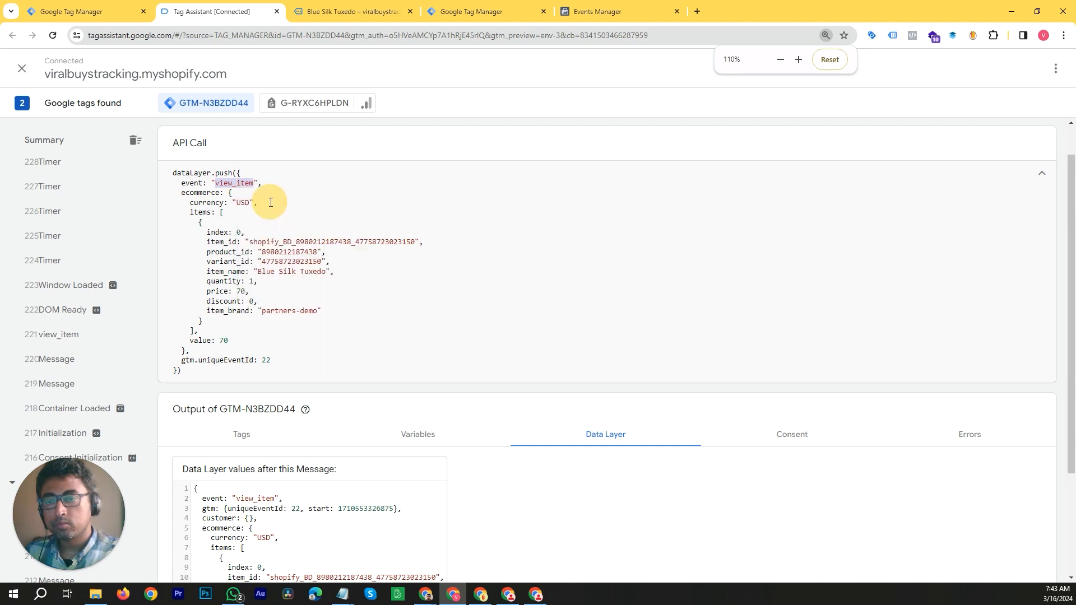
Switch to Tag Manager and start a new trigger of the Custom Event type
{"action": "left_click", "coordinate": [99, 17]}
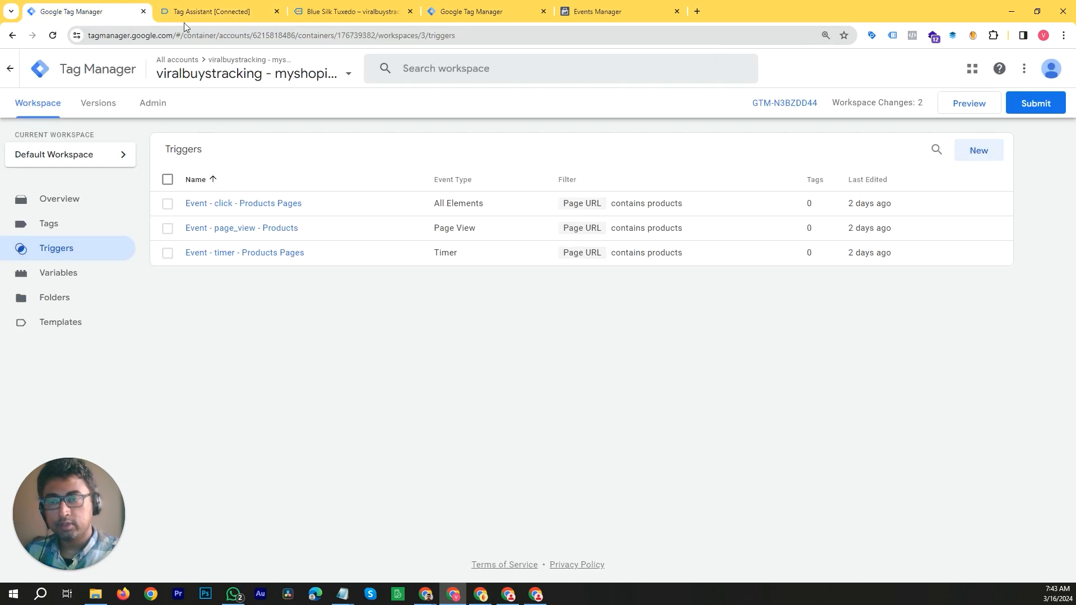
{"action": "left_click", "coordinate": [974, 151]}
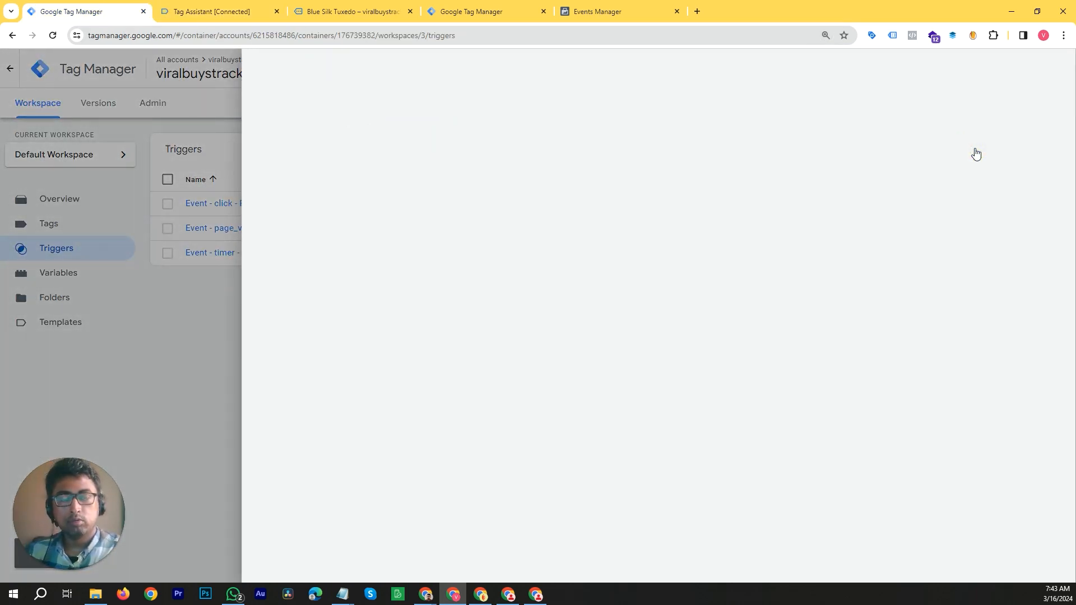
{"action": "left_click", "coordinate": [846, 190]}
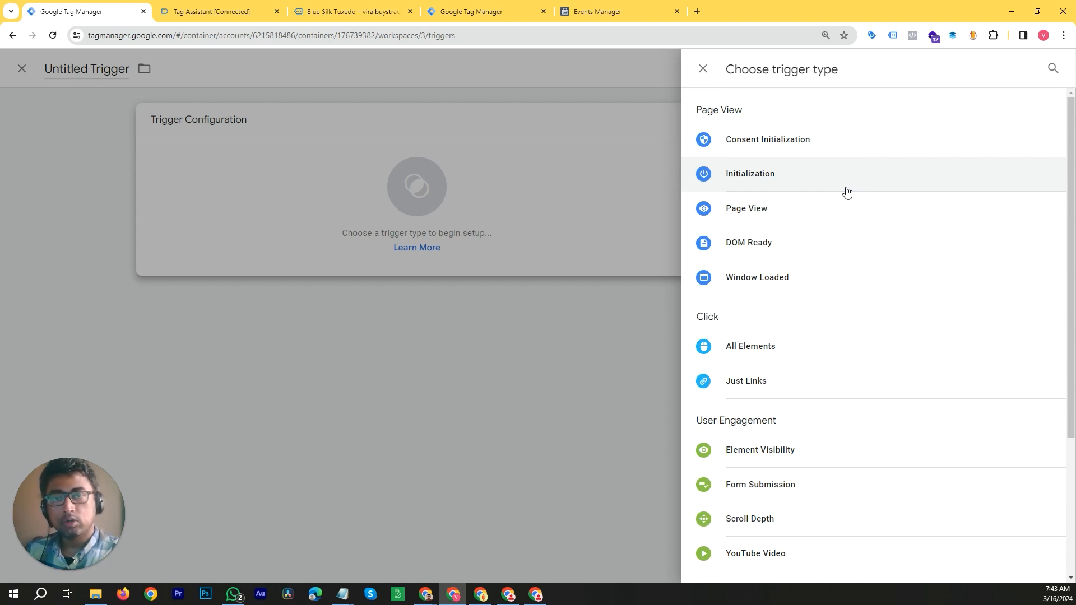
{"action": "scroll", "coordinate": [806, 308], "scroll_direction": "down", "scroll_amount": 4}
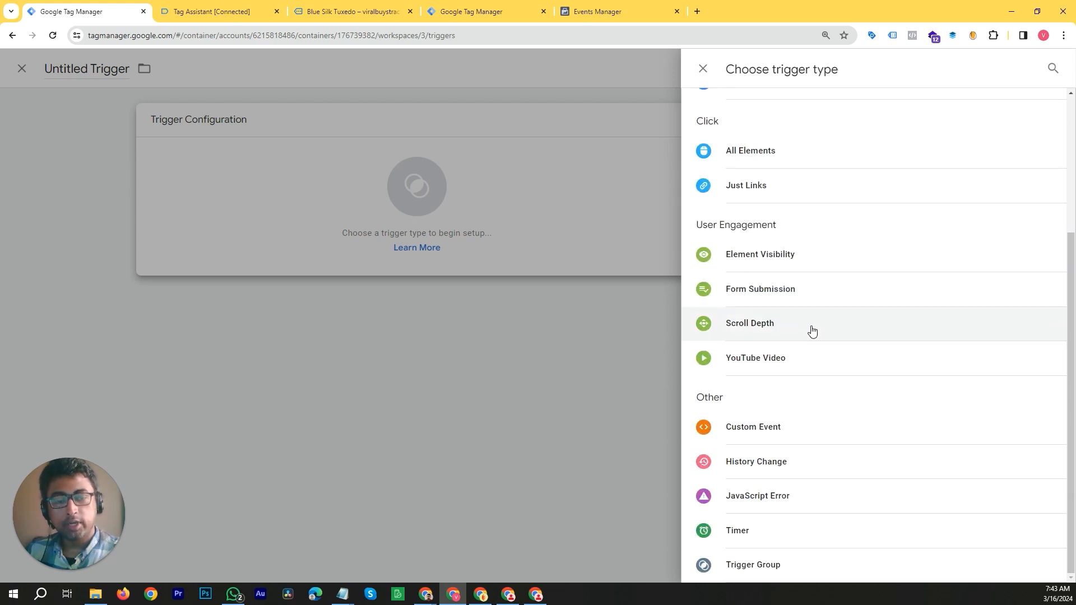
{"action": "left_click", "coordinate": [797, 437]}
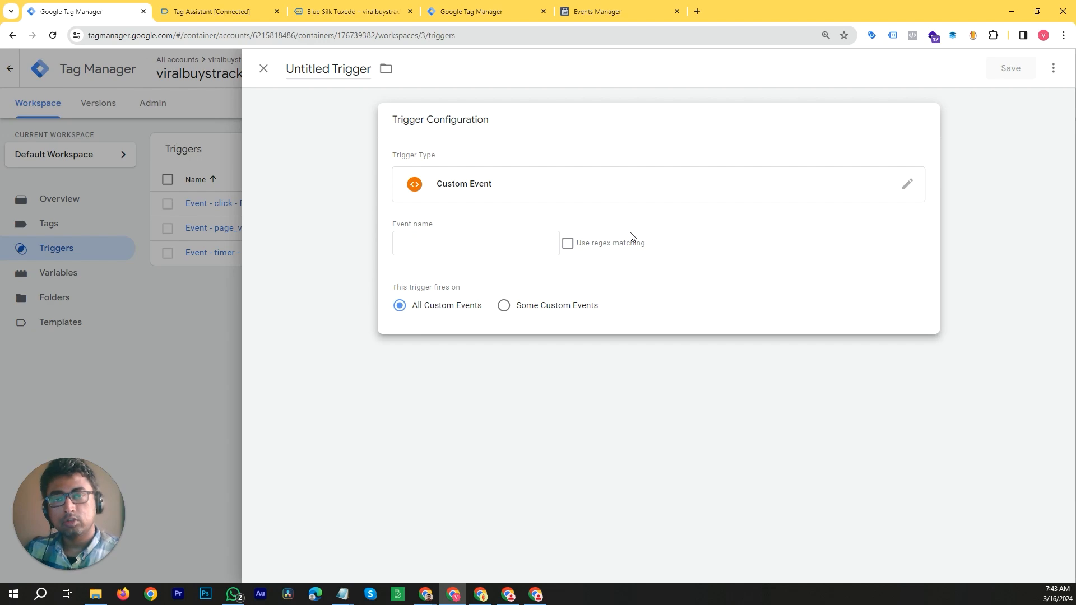
Open the Chequered Red Shirt product page in the store and inspect its view_item event in Tag Assistant
{"action": "left_click", "coordinate": [347, 11]}
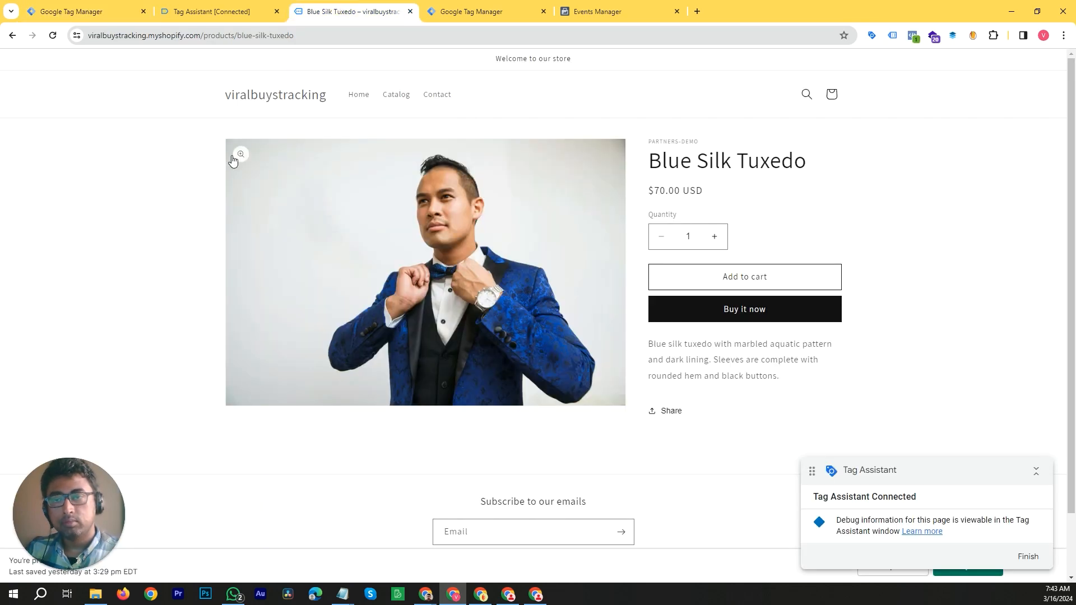
{"action": "left_click", "coordinate": [356, 97]}
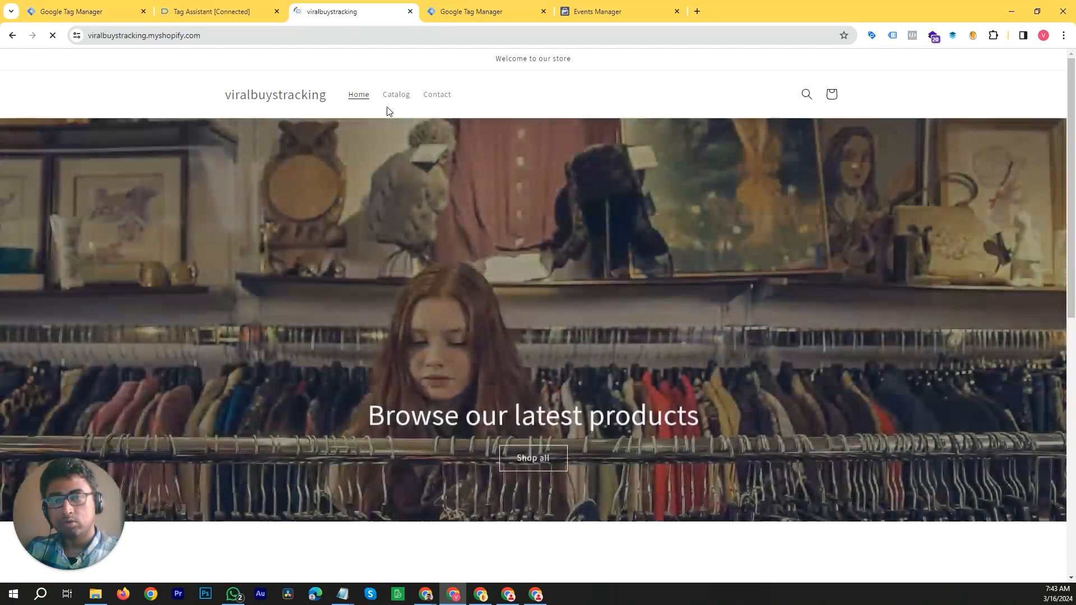
{"action": "scroll", "coordinate": [305, 431], "scroll_direction": "down", "scroll_amount": 10}
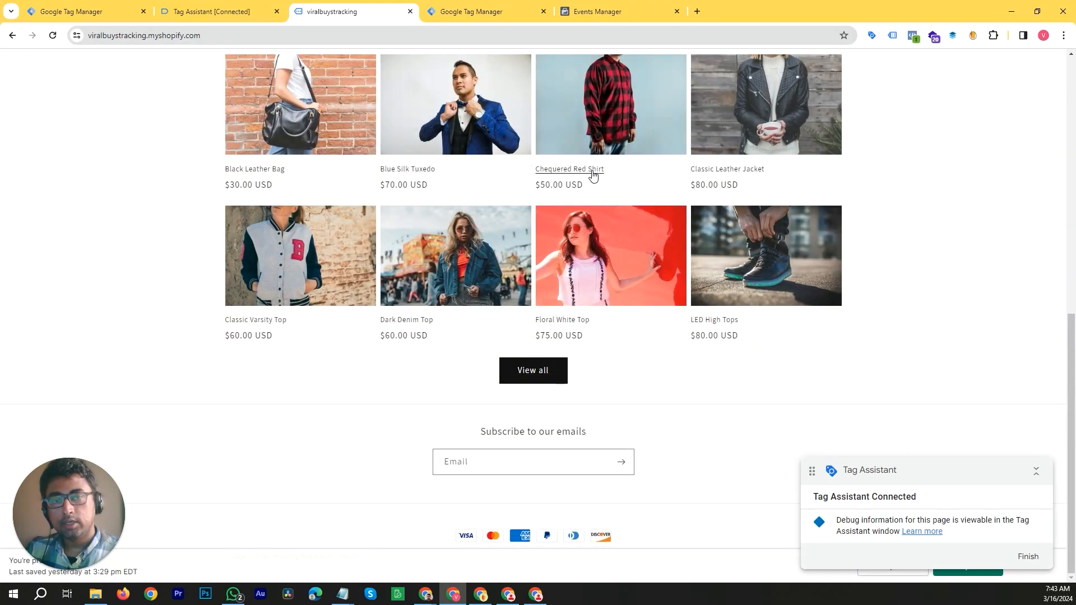
{"action": "scroll", "coordinate": [593, 175], "scroll_direction": "up", "scroll_amount": 3}
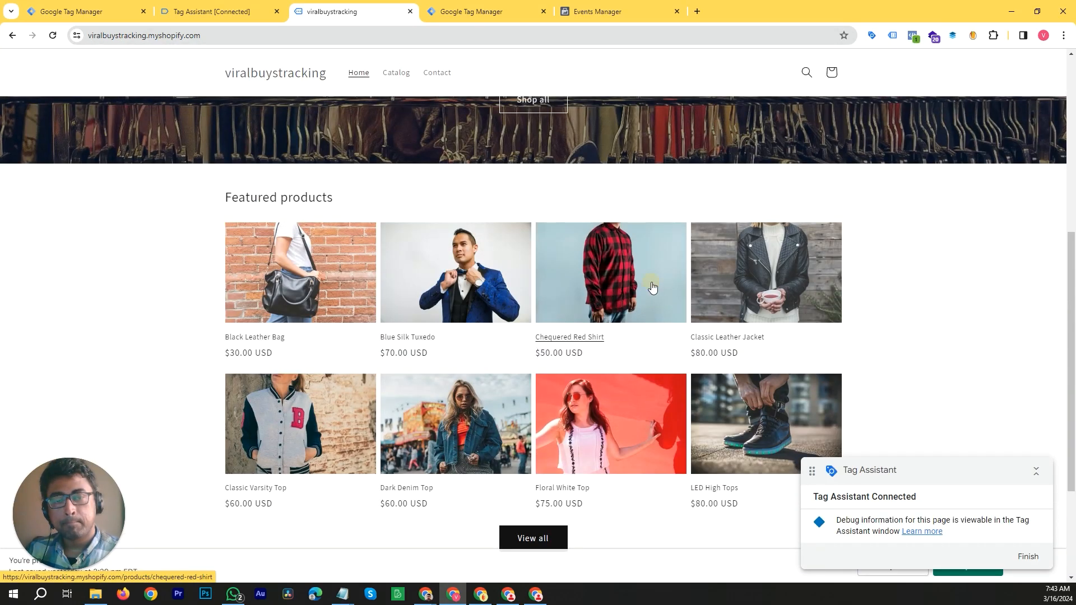
{"action": "left_click", "coordinate": [652, 287]}
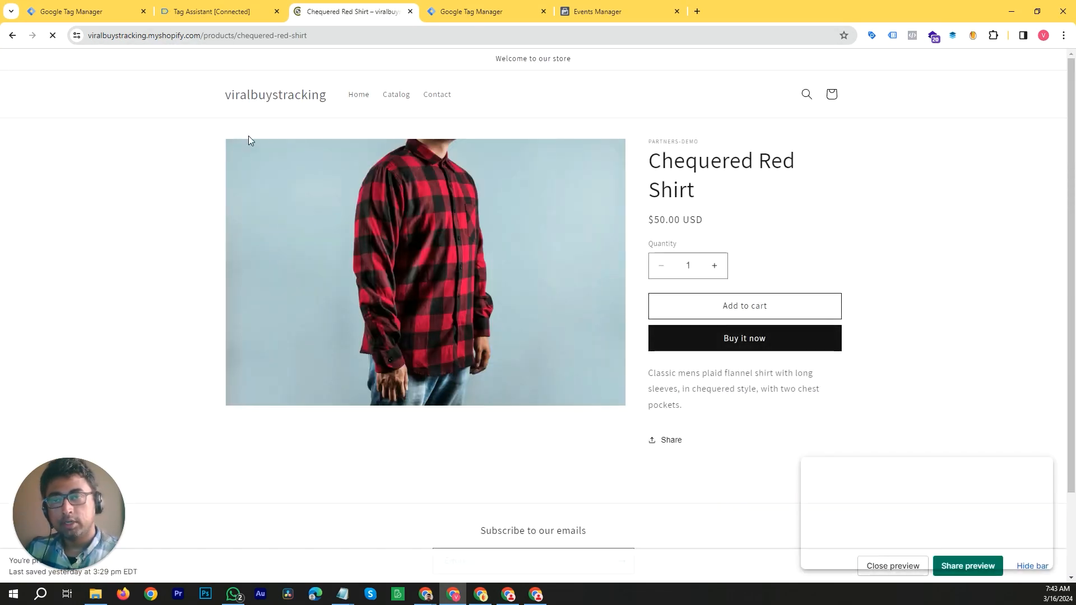
{"action": "left_click", "coordinate": [238, 6]}
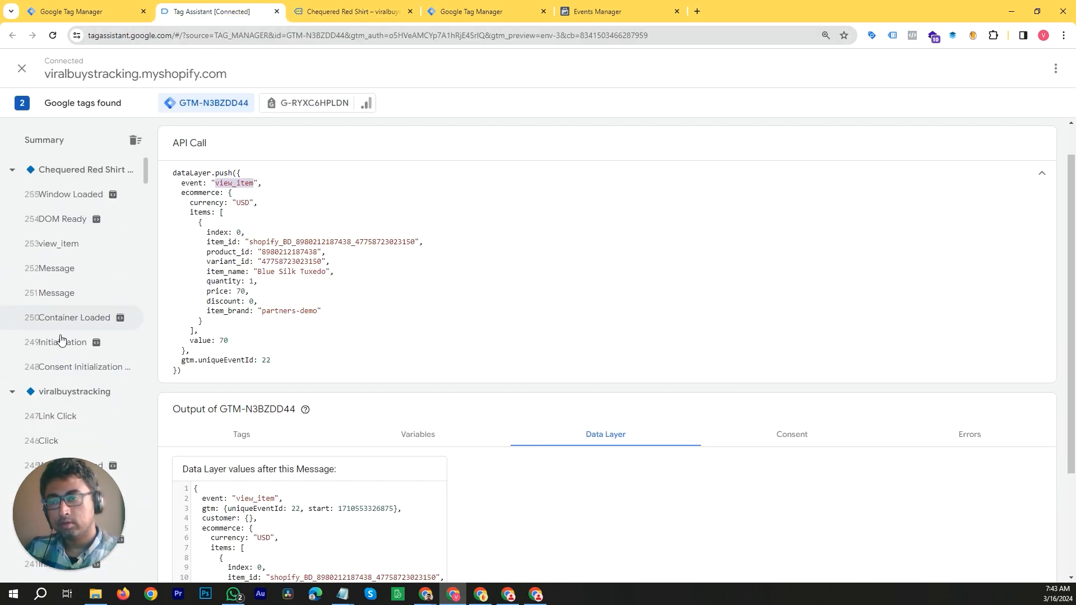
{"action": "left_click", "coordinate": [59, 243]}
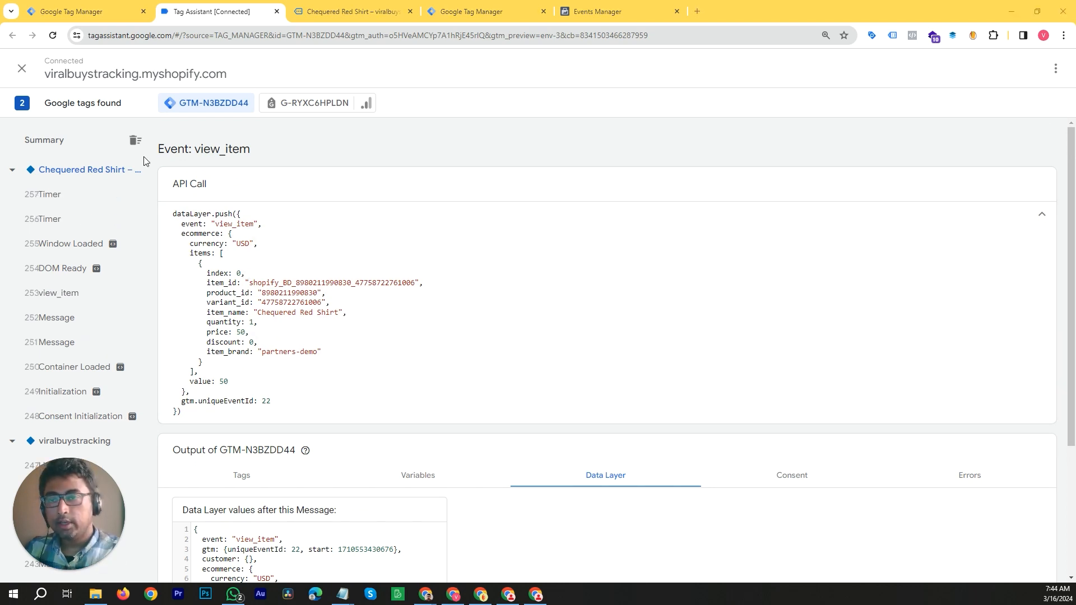
Copy the event name view_item from Tag Assistant's API call and enter it as the custom event trigger's event name
{"action": "left_click", "coordinate": [107, 12]}
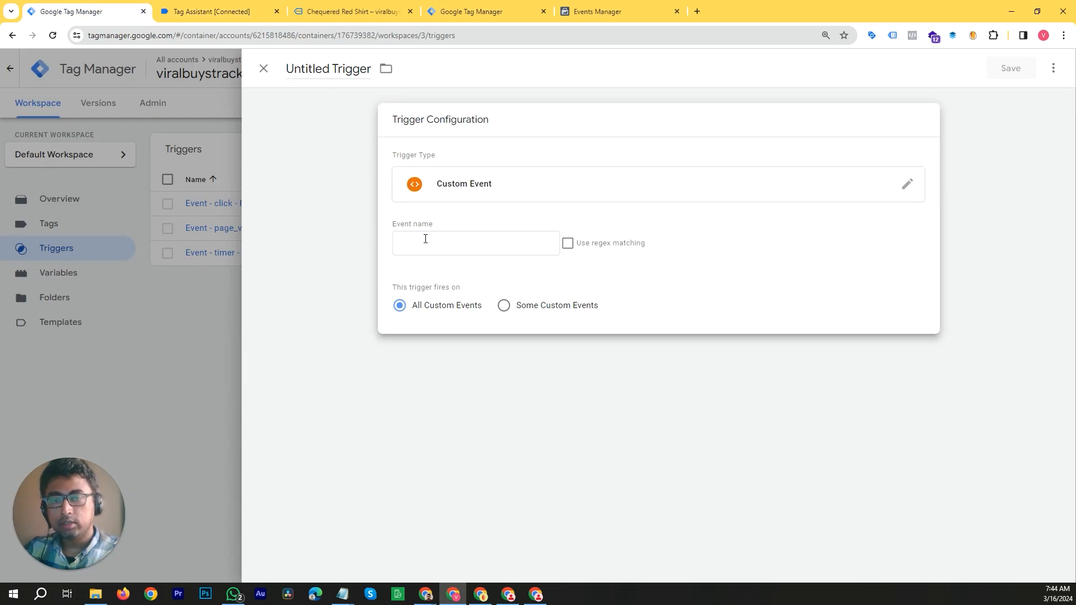
{"action": "left_click", "coordinate": [477, 246]}
{"action": "left_click", "coordinate": [218, 12]}
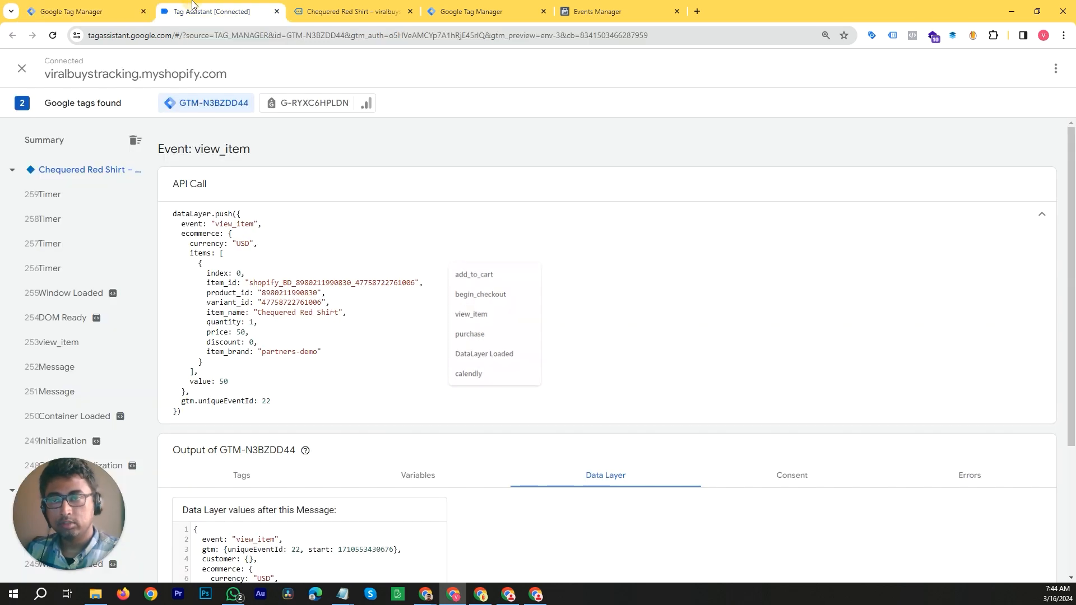
{"action": "double_click", "coordinate": [235, 224]}
{"action": "right_click", "coordinate": [236, 222]}
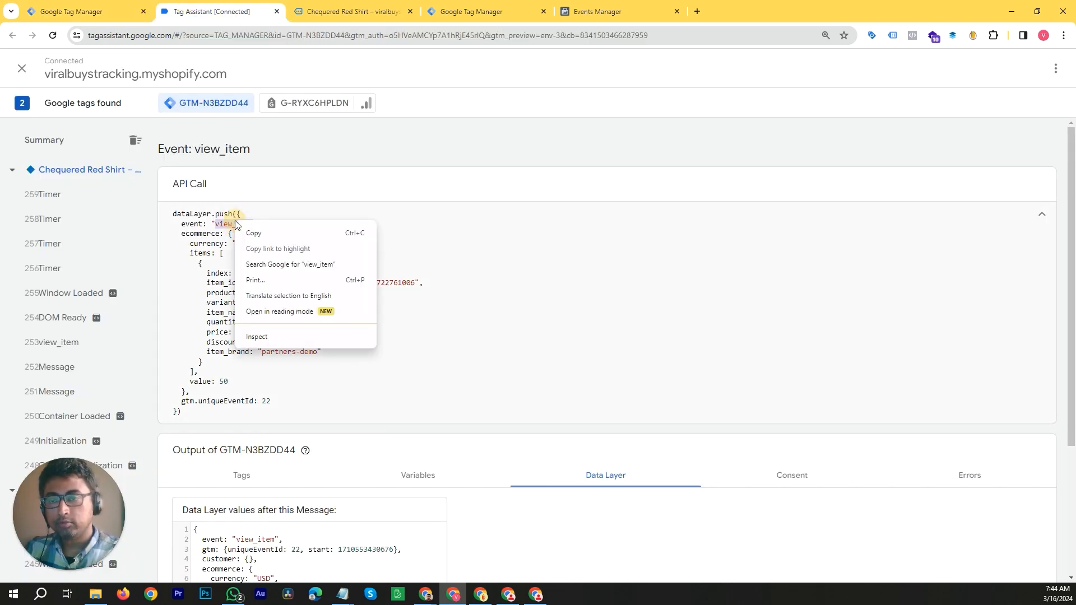
{"action": "left_click", "coordinate": [254, 233]}
{"action": "left_click", "coordinate": [95, 11]}
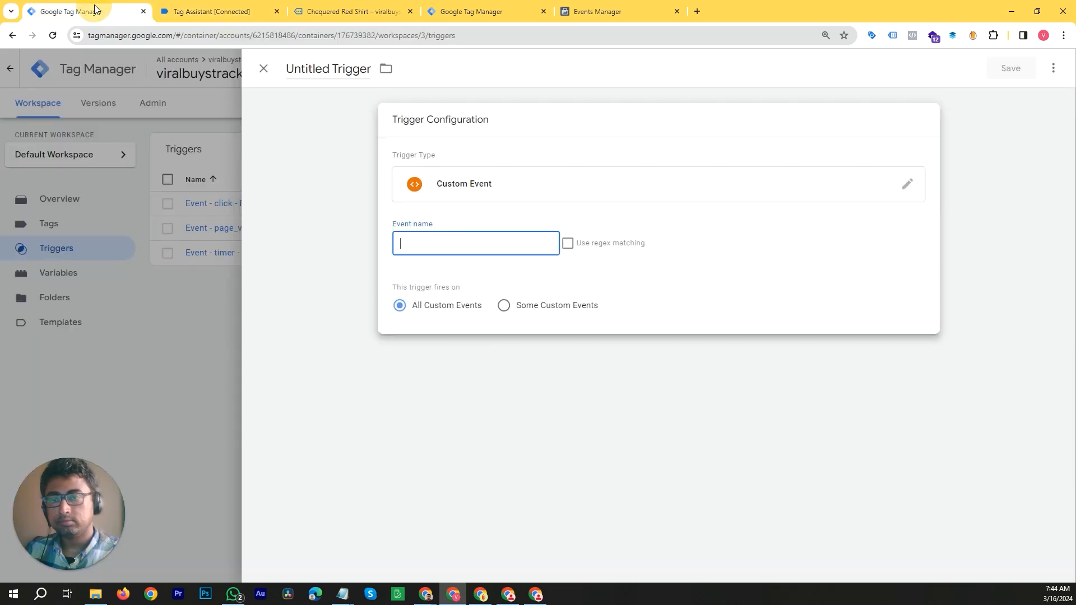
{"action": "left_click", "coordinate": [483, 244]}
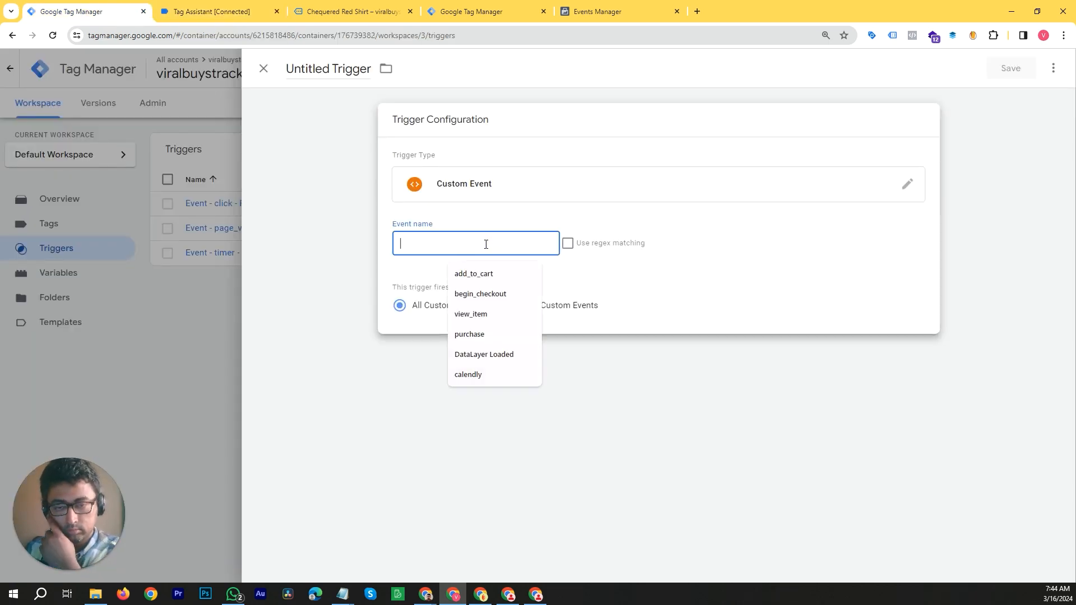
{"action": "key", "text": "ctrl+v"}
{"action": "left_click", "coordinate": [695, 284]}
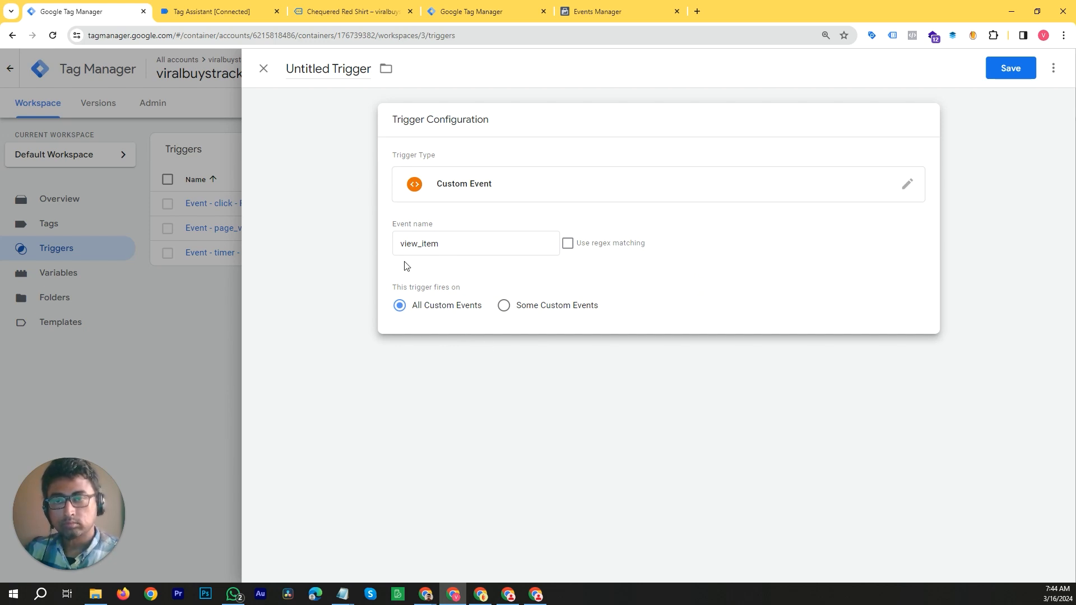
Name the trigger "Event - view_item" and save it
{"action": "left_click", "coordinate": [356, 71]}
{"action": "type", "text": "E"}
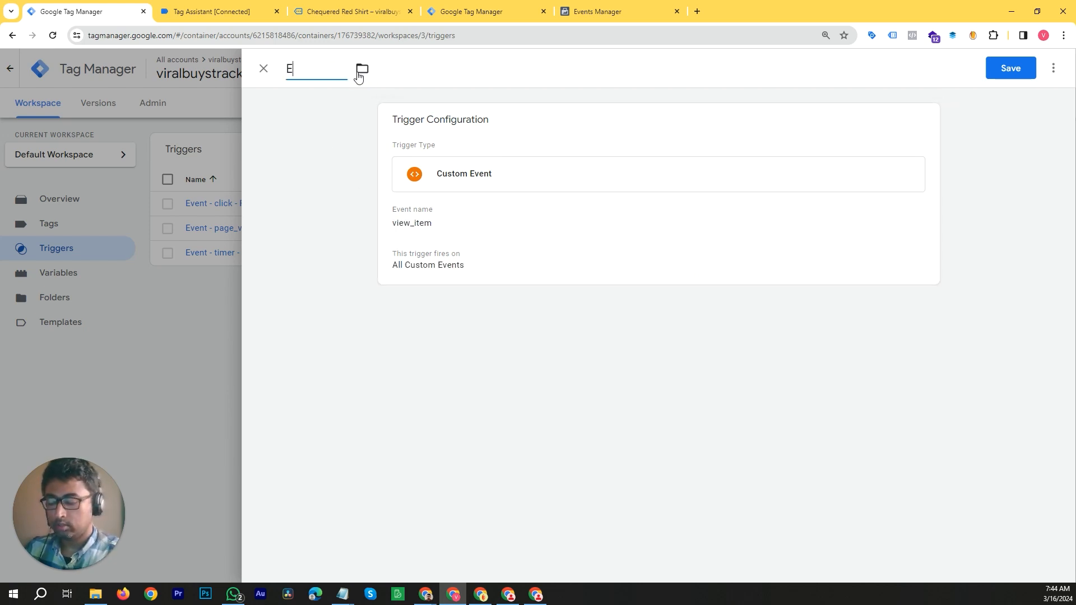
{"action": "type", "text": "vent "}
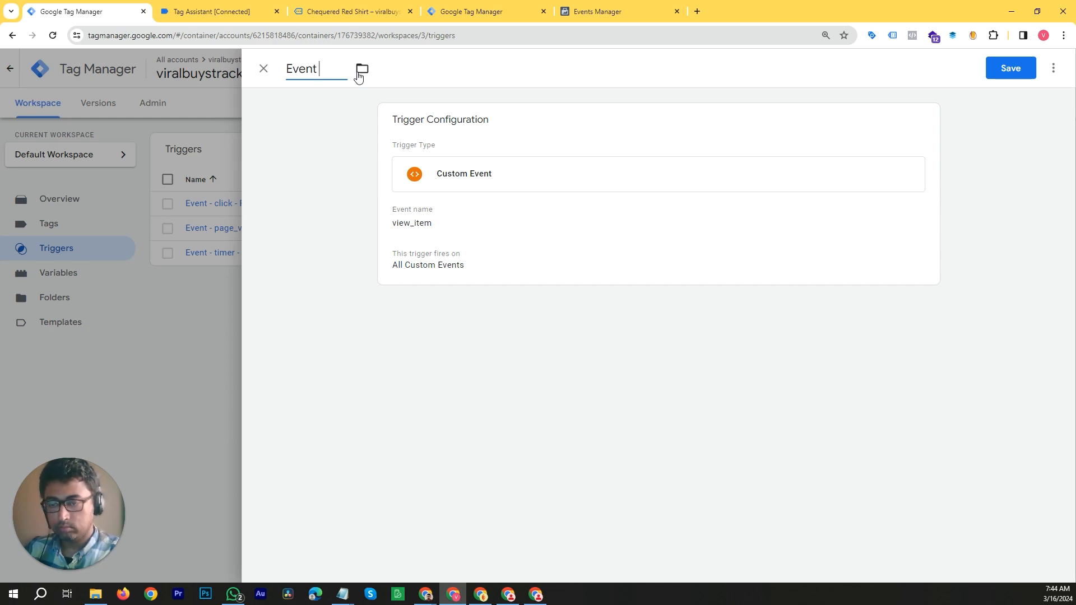
{"action": "type", "text": "- "}
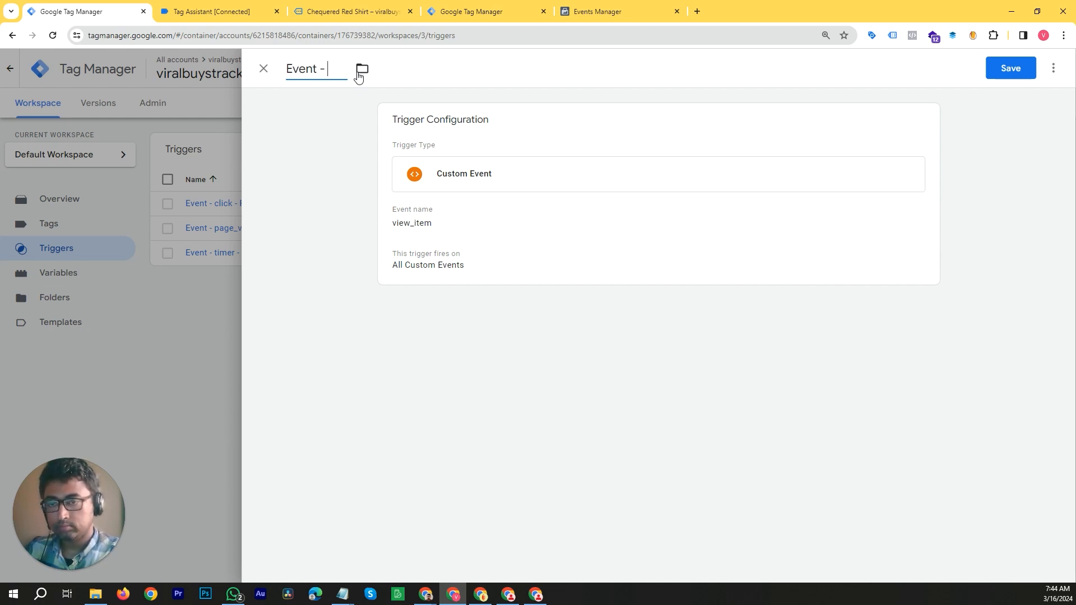
{"action": "type", "text": "view"}
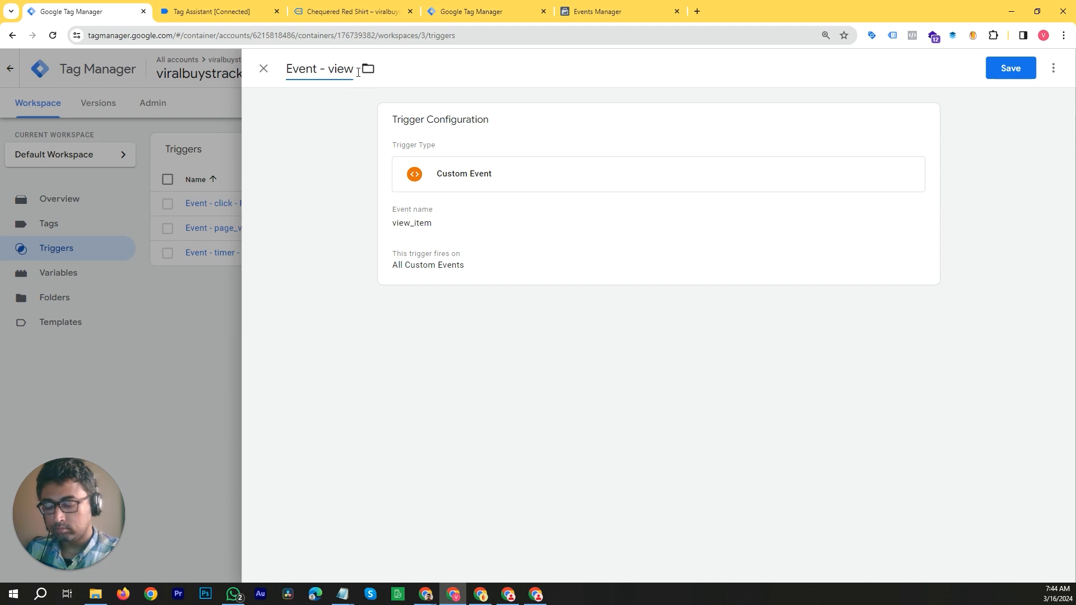
{"action": "type", "text": "_item"}
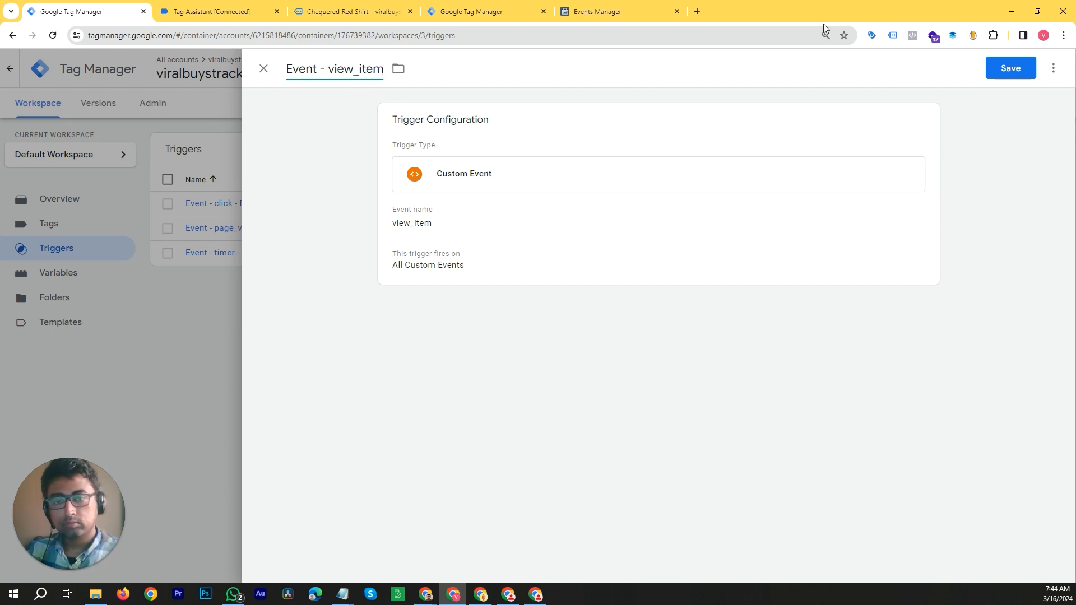
{"action": "left_click", "coordinate": [1025, 69]}
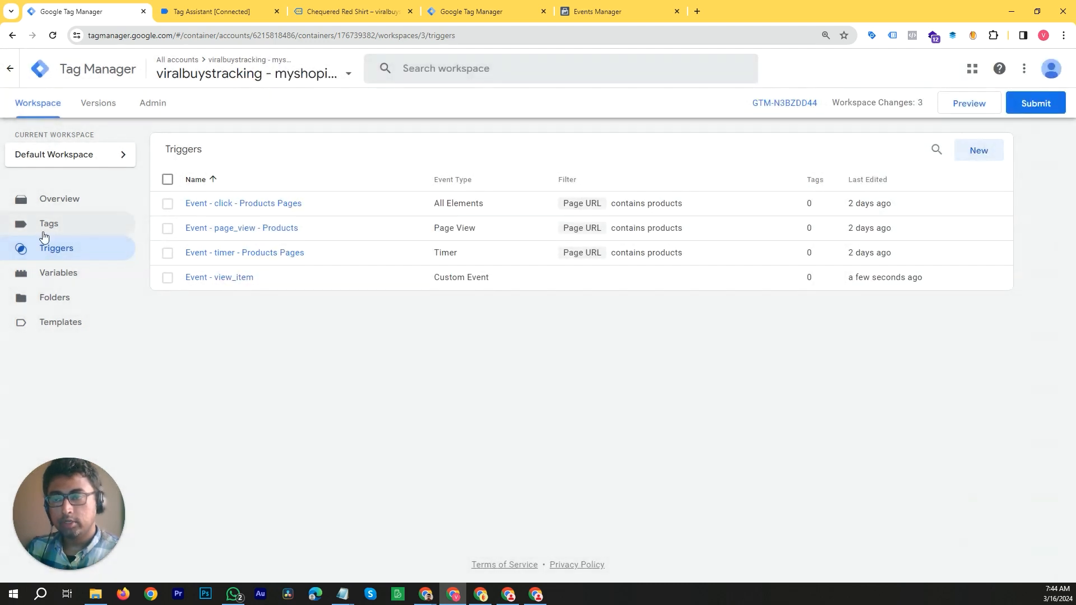
Create a new tag in the workspace using the Facebook Pixel tag type
{"action": "left_click", "coordinate": [47, 229]}
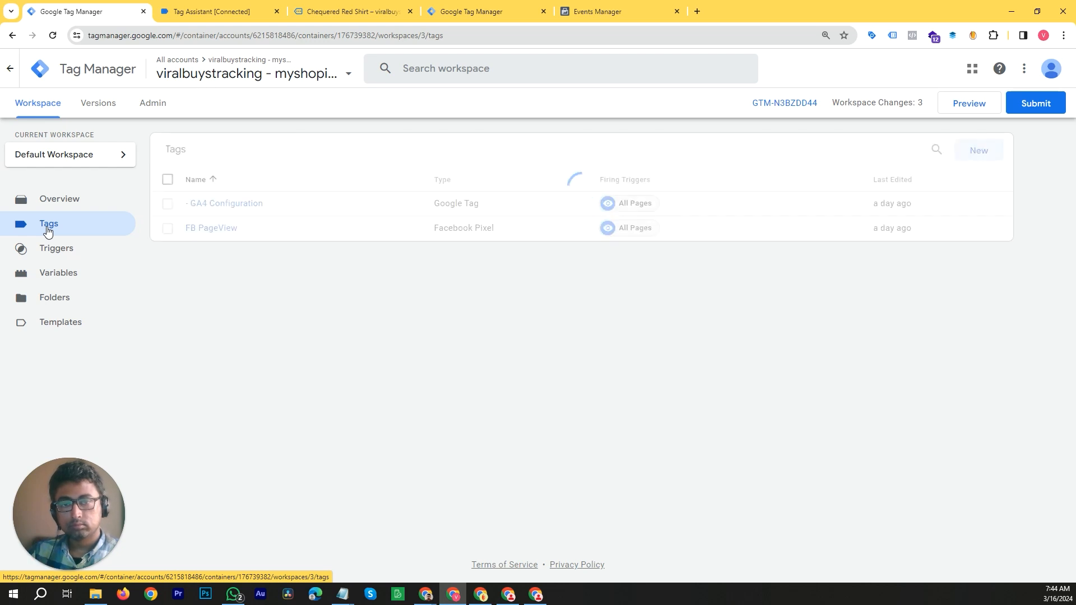
{"action": "left_click", "coordinate": [978, 151]}
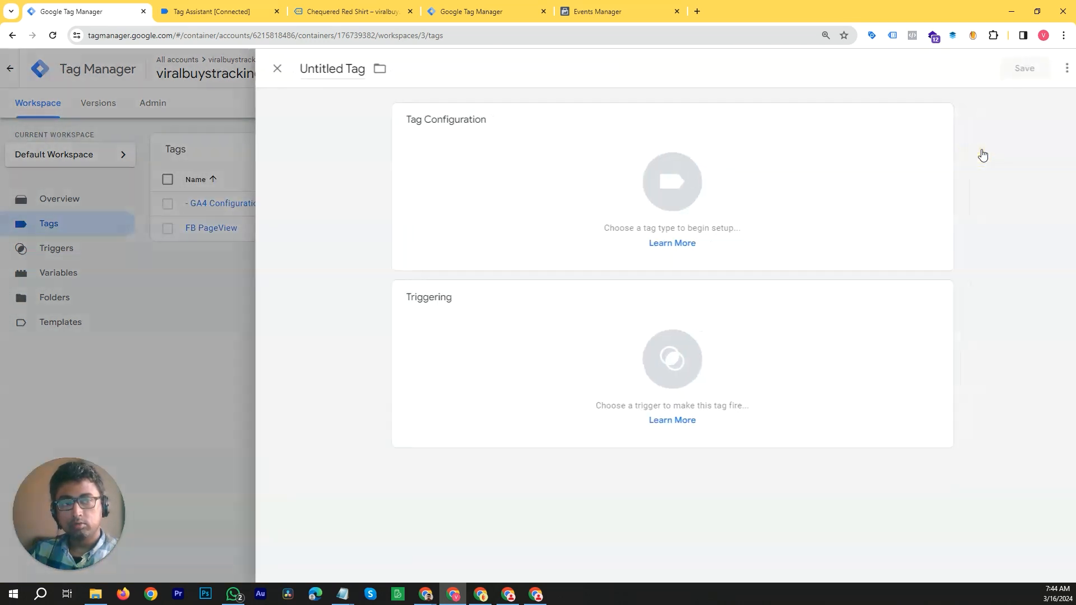
{"action": "left_click", "coordinate": [564, 192]}
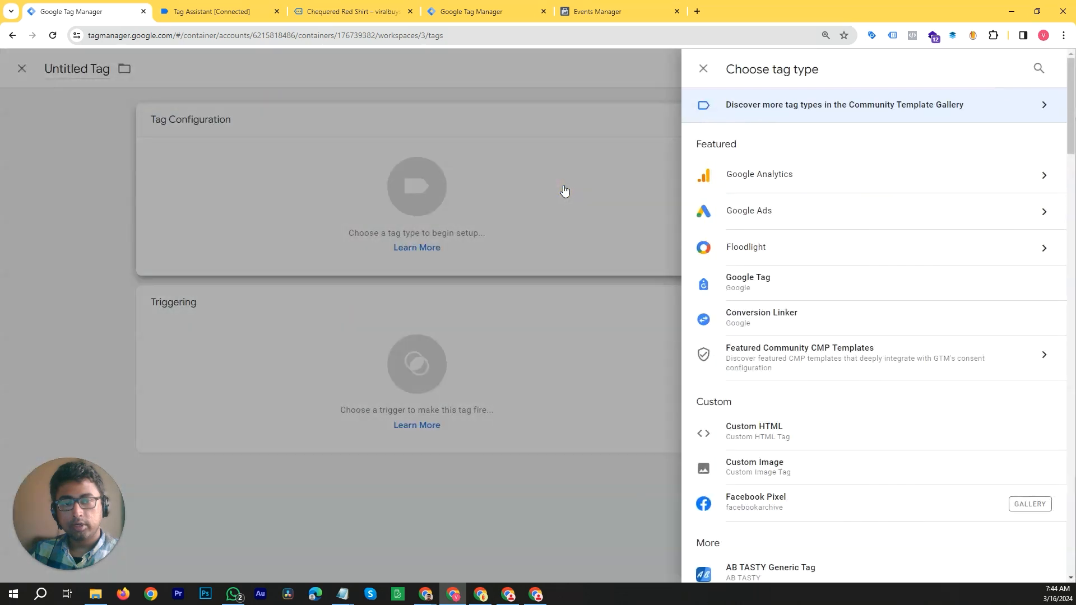
{"action": "scroll", "coordinate": [796, 537], "scroll_direction": "down", "scroll_amount": 2}
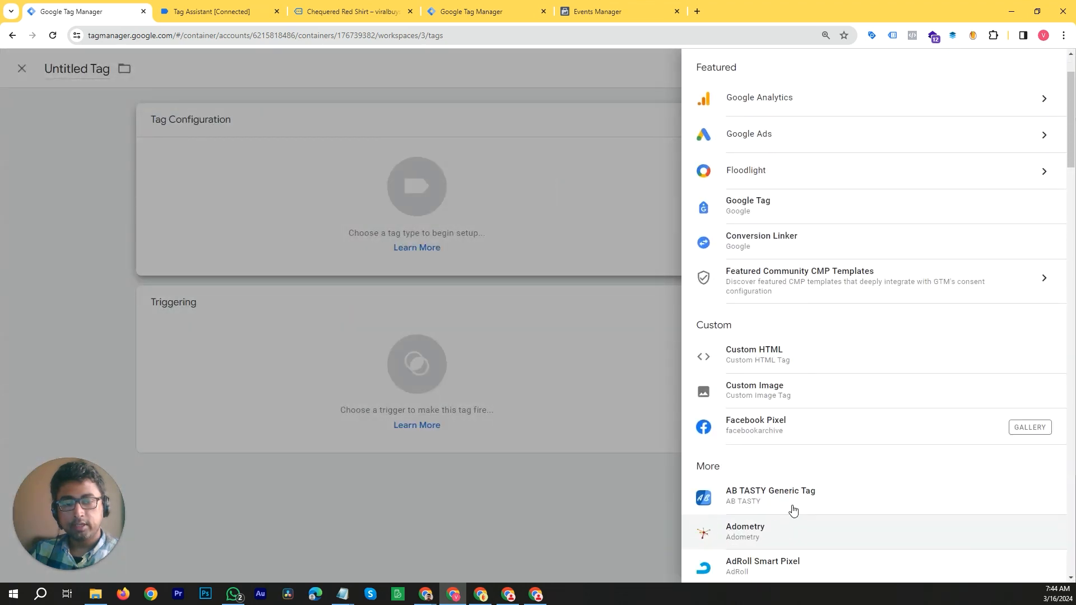
{"action": "scroll", "coordinate": [793, 510], "scroll_direction": "down", "scroll_amount": 1}
{"action": "left_click", "coordinate": [781, 400]}
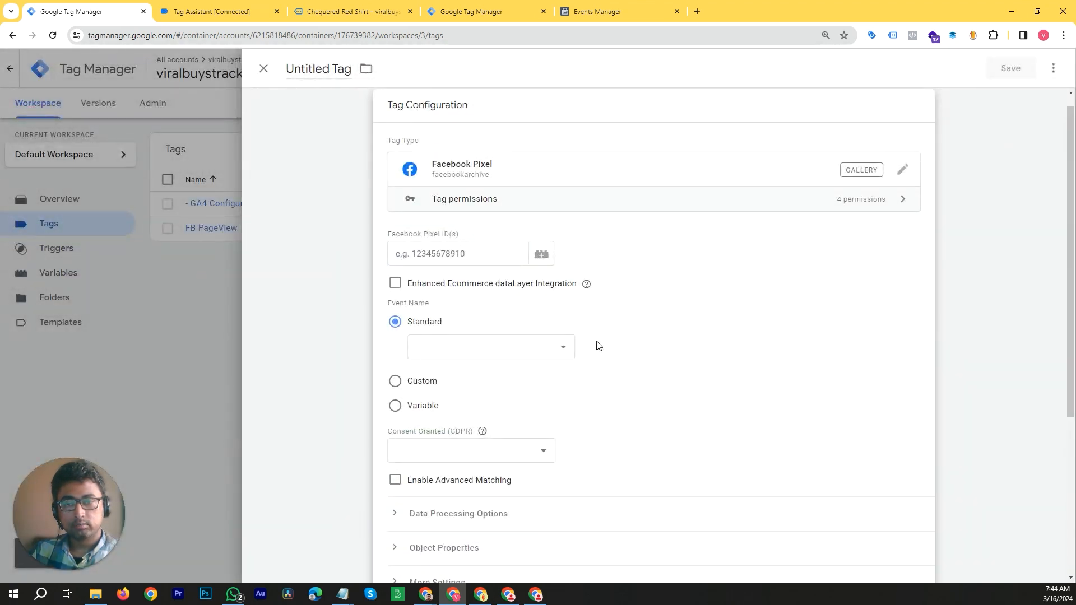
Set the tag's Facebook Pixel ID to the {{FB Pixel ID}} variable
{"action": "scroll", "coordinate": [598, 346], "scroll_direction": "down", "scroll_amount": 2}
{"action": "left_click", "coordinate": [469, 147]}
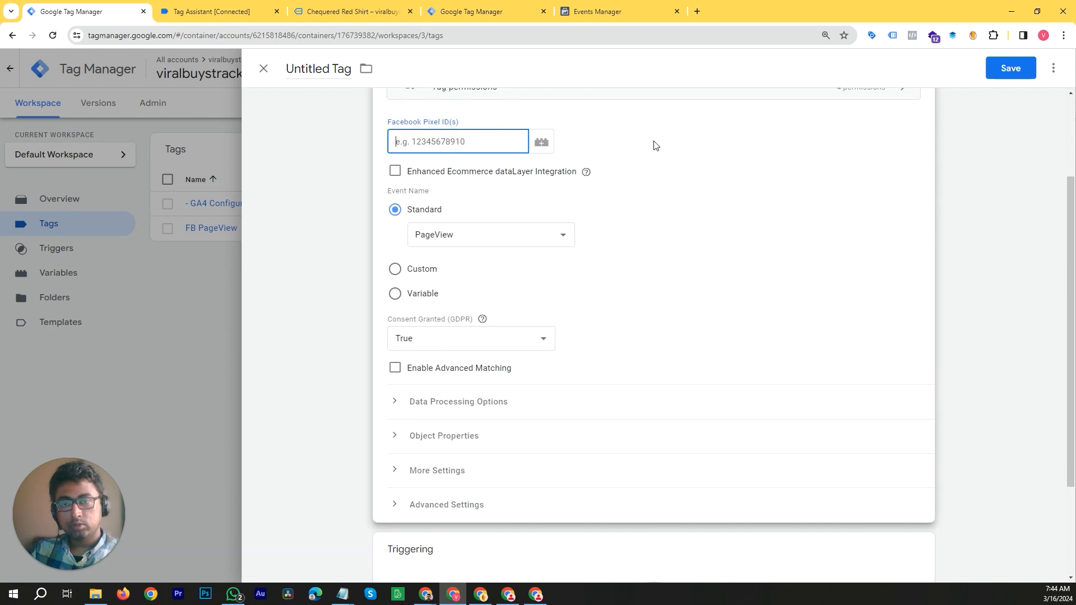
{"action": "type", "text": "{{"}
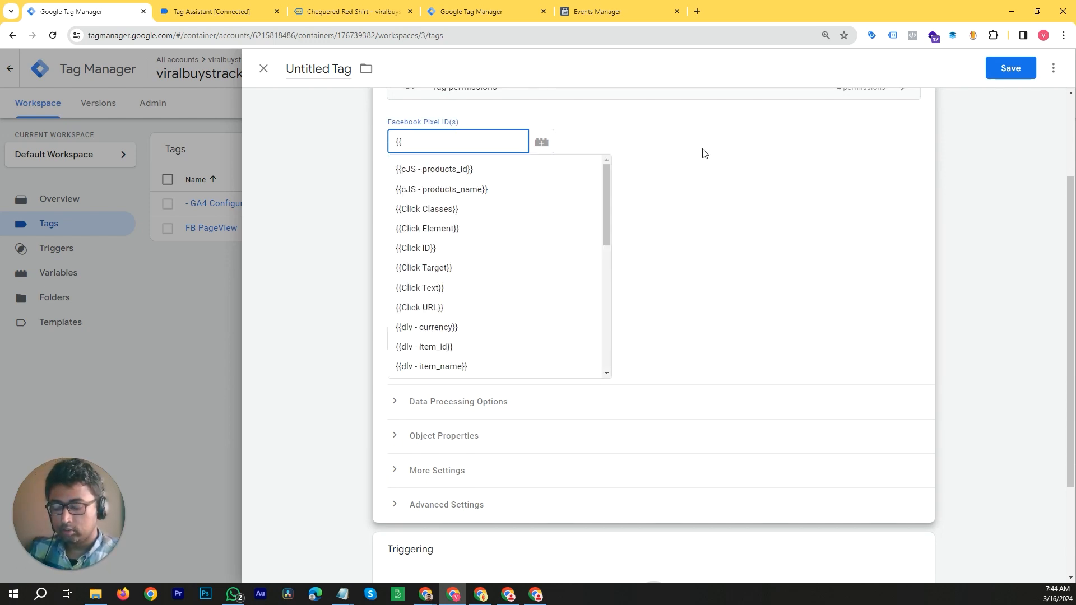
{"action": "type", "text": "id"}
{"action": "key", "text": "Down"}
{"action": "key", "text": "Down"}
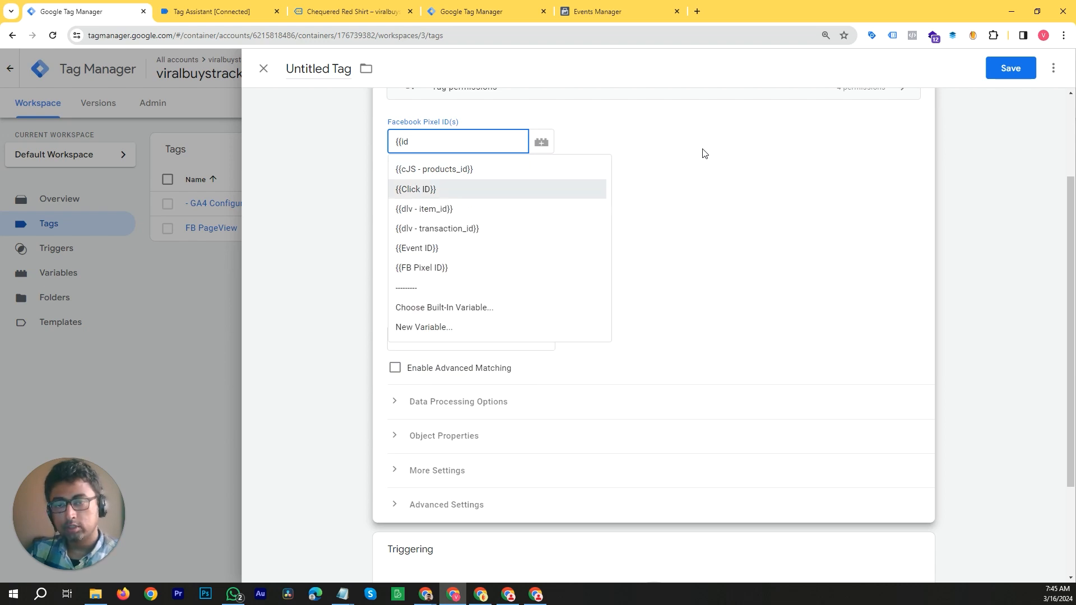
{"action": "key", "text": "Down"}
{"action": "key", "text": "Down"}
{"action": "key", "text": "Down"}
{"action": "key", "text": "Down"}
{"action": "key", "text": "Return"}
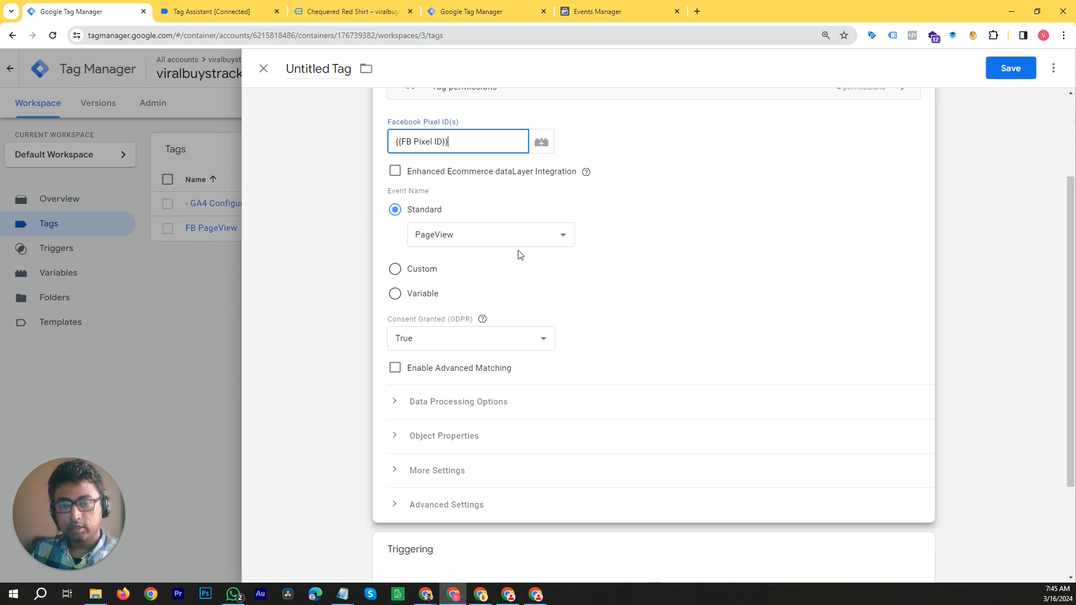
Set the tag's standard event to ViewContent and assign Event - view_item as its firing trigger
{"action": "left_click", "coordinate": [557, 235]}
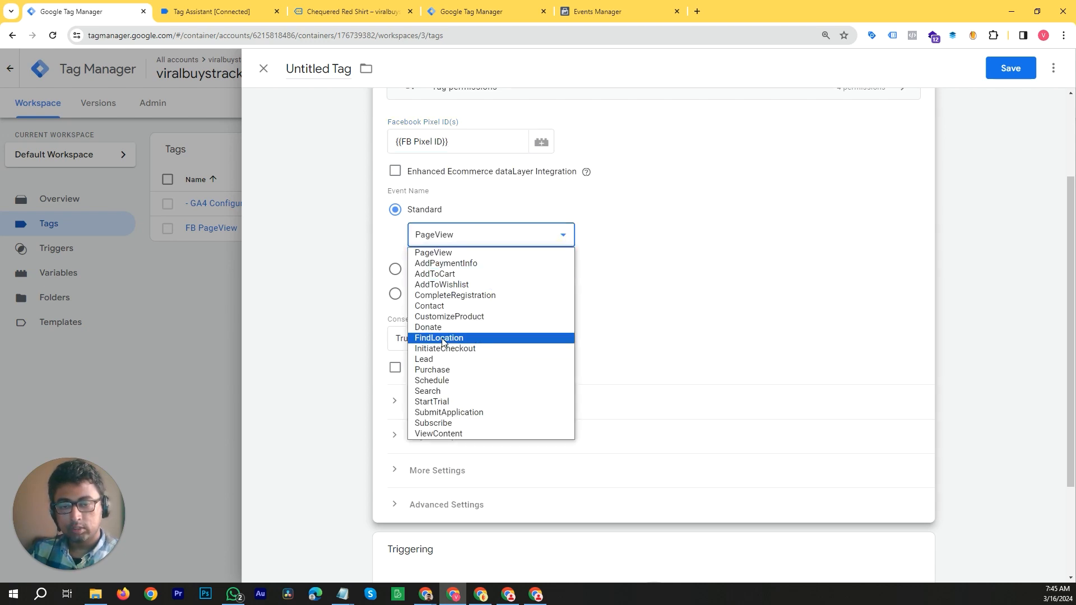
{"action": "left_click", "coordinate": [477, 434]}
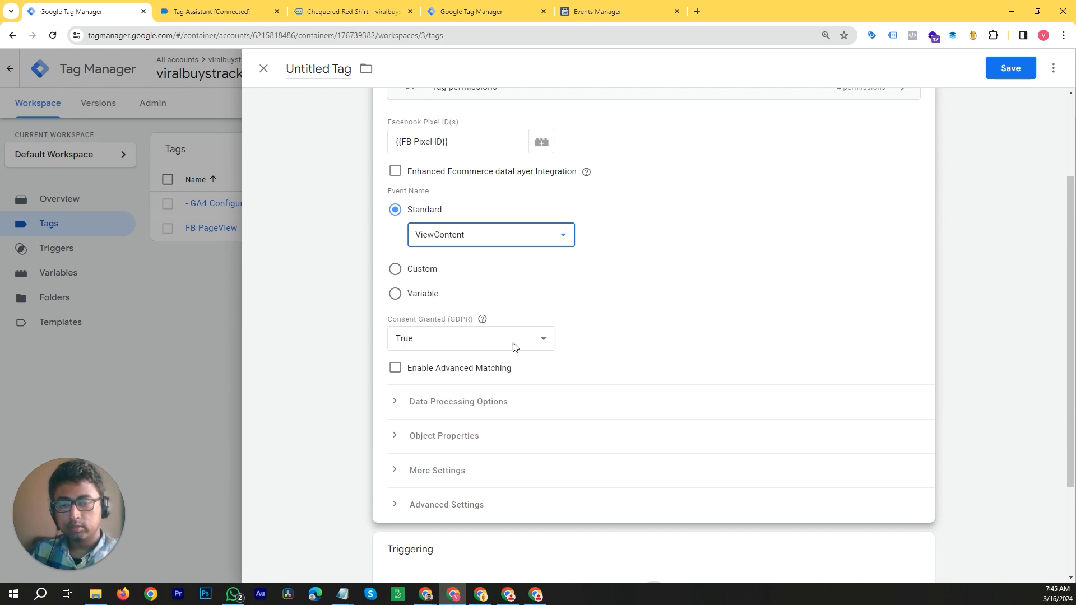
{"action": "scroll", "coordinate": [512, 345], "scroll_direction": "down", "scroll_amount": 3}
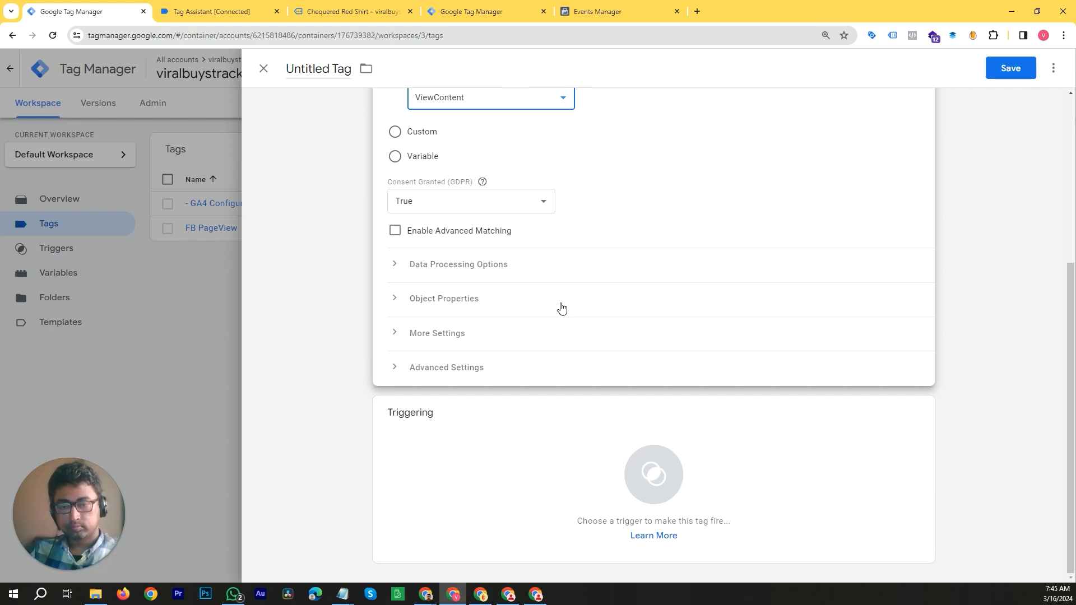
{"action": "left_click", "coordinate": [808, 463]}
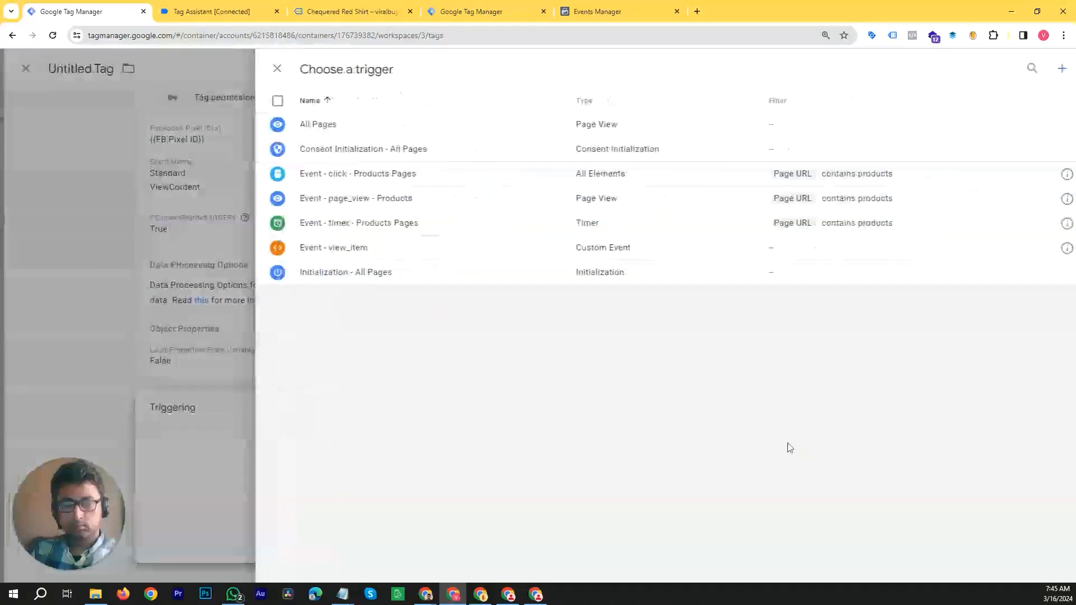
{"action": "left_click", "coordinate": [331, 250]}
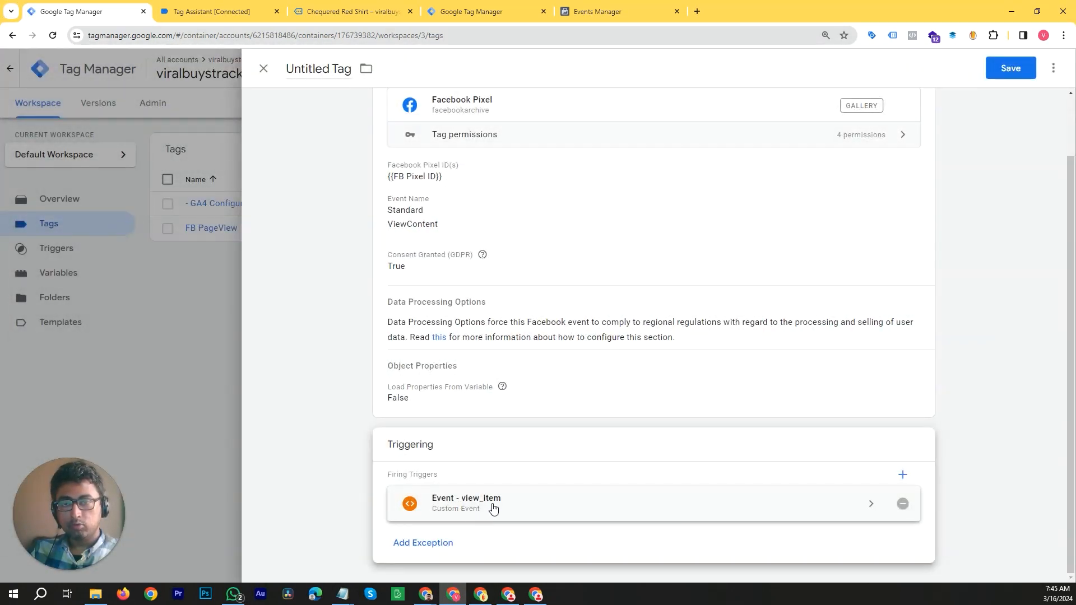
Open the tag configuration for editing and reopen the disconnected store preview from Tag Assistant
{"action": "scroll", "coordinate": [497, 503], "scroll_direction": "up", "scroll_amount": 2}
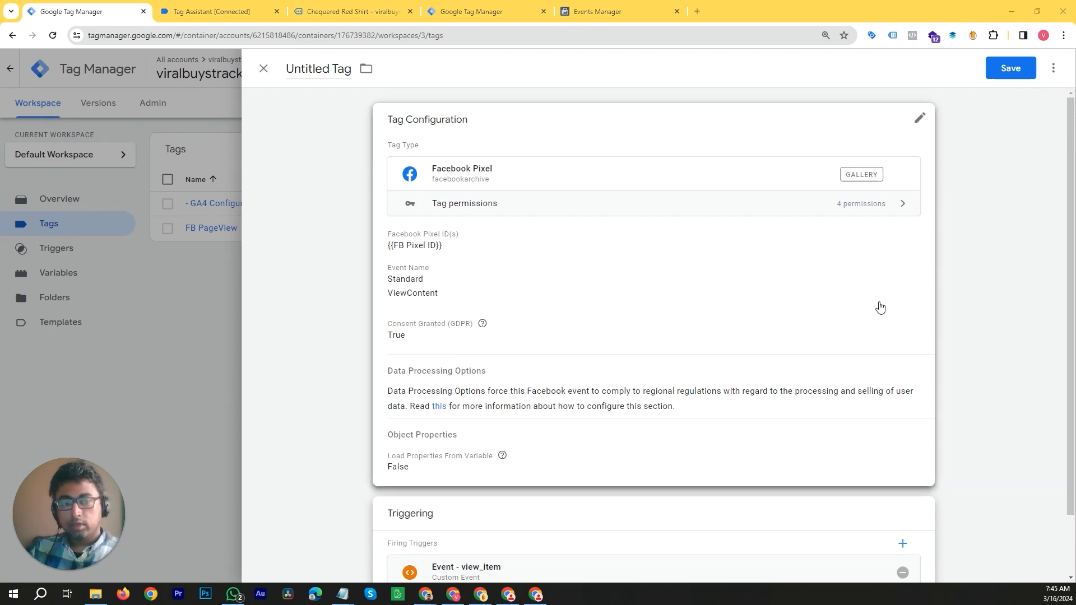
{"action": "left_click", "coordinate": [919, 312]}
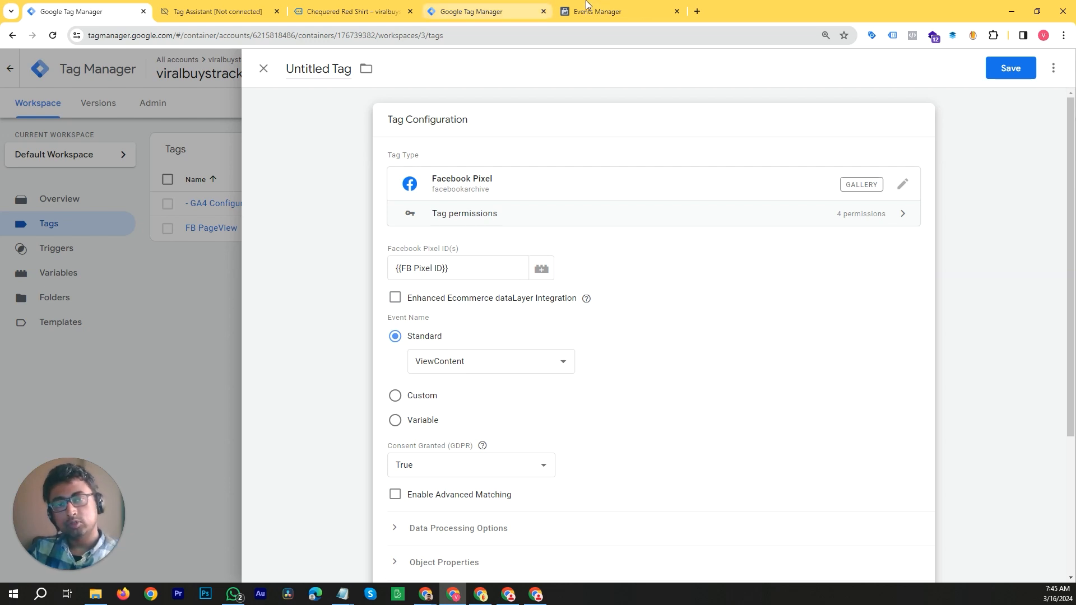
{"action": "left_click", "coordinate": [659, 5]}
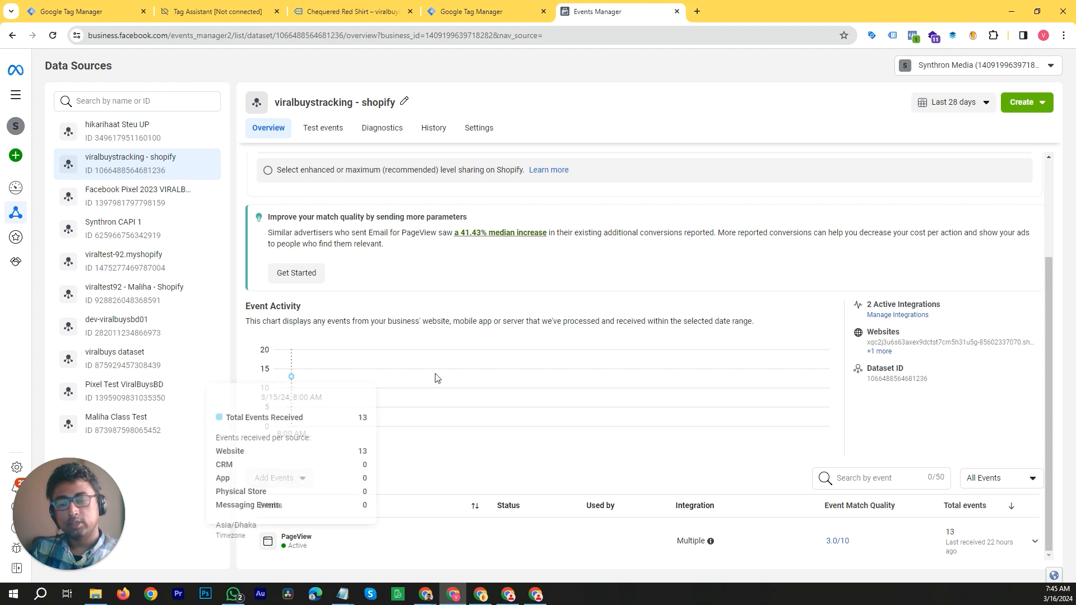
{"action": "left_click", "coordinate": [205, 9]}
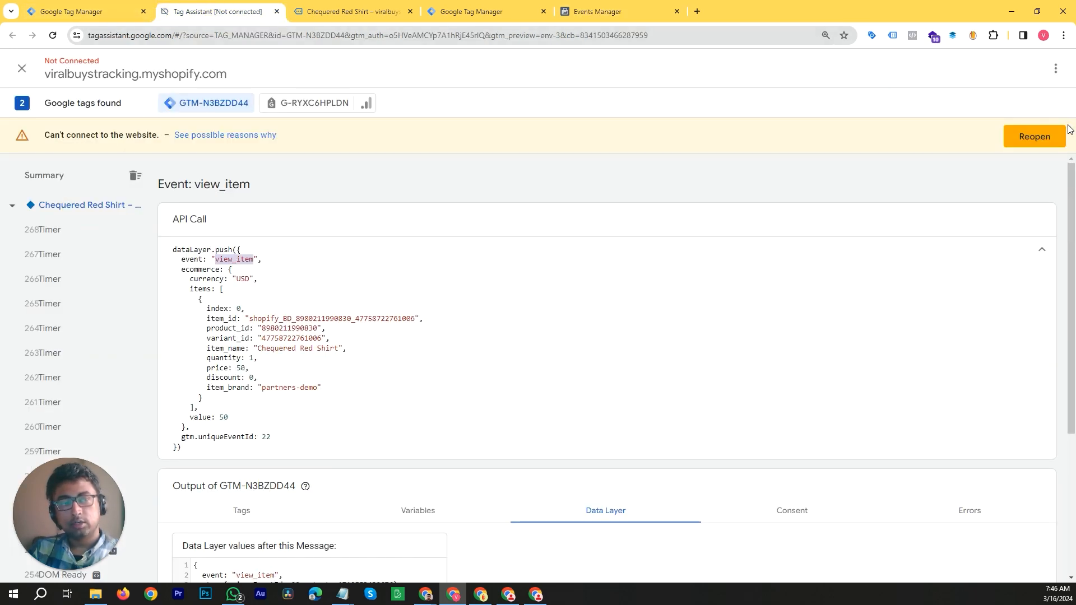
{"action": "left_click", "coordinate": [1034, 136]}
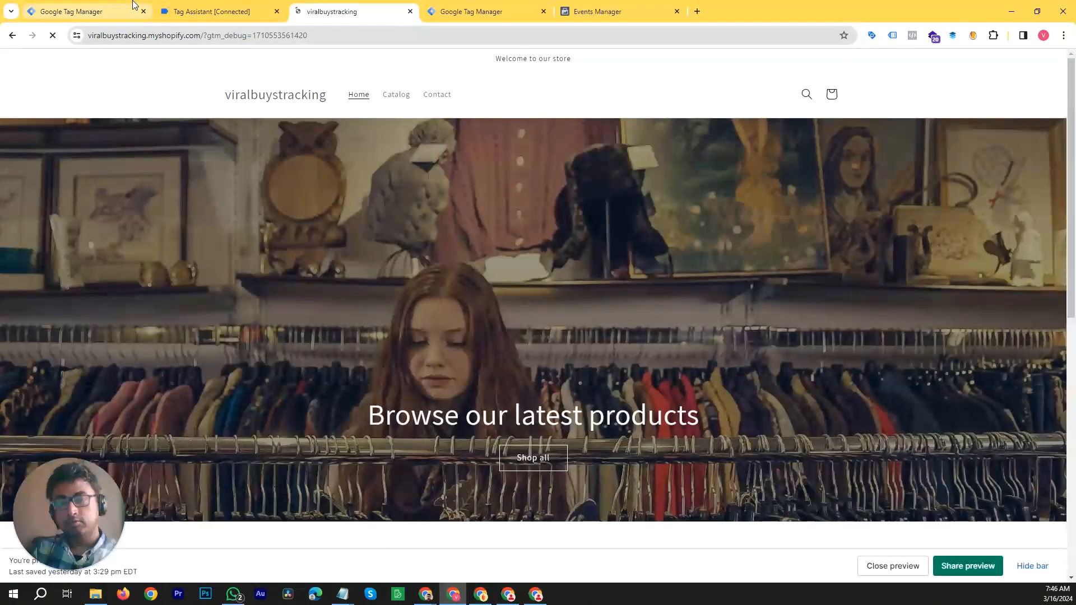
Open the Blue Silk Tuxedo product page in the reconnected store preview
{"action": "left_click", "coordinate": [133, 6]}
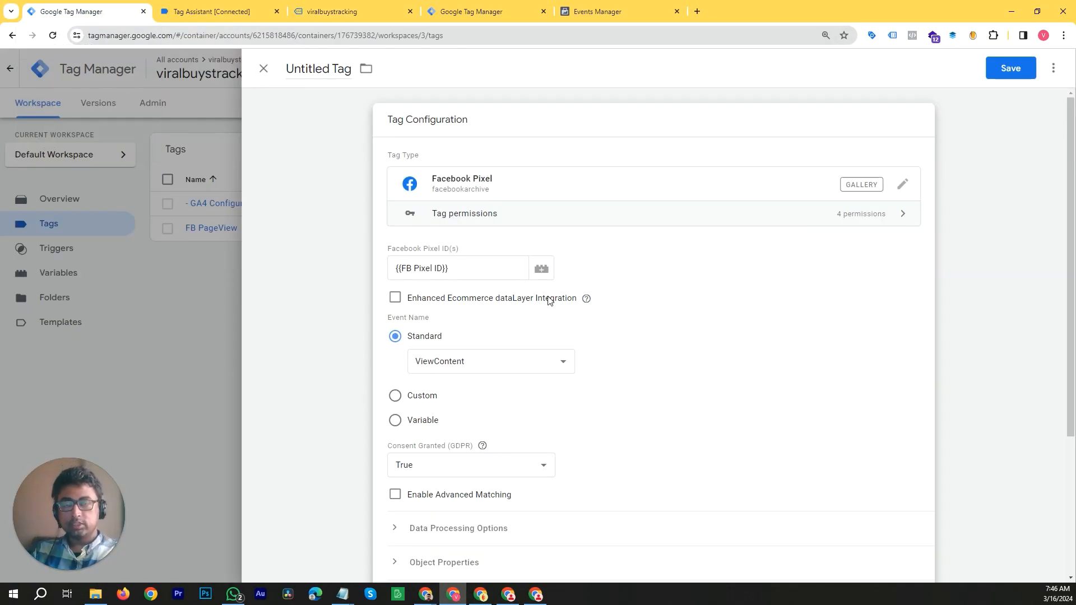
{"action": "left_click", "coordinate": [328, 17]}
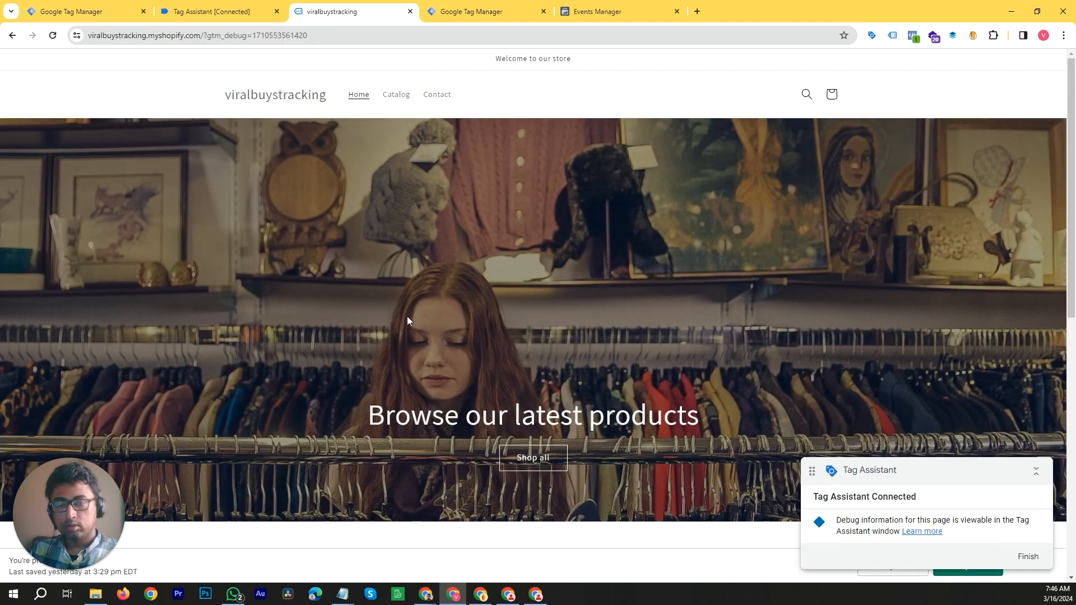
{"action": "scroll", "coordinate": [412, 364], "scroll_direction": "down", "scroll_amount": 5}
{"action": "scroll", "coordinate": [414, 395], "scroll_direction": "down", "scroll_amount": 3}
{"action": "left_click", "coordinate": [456, 182]}
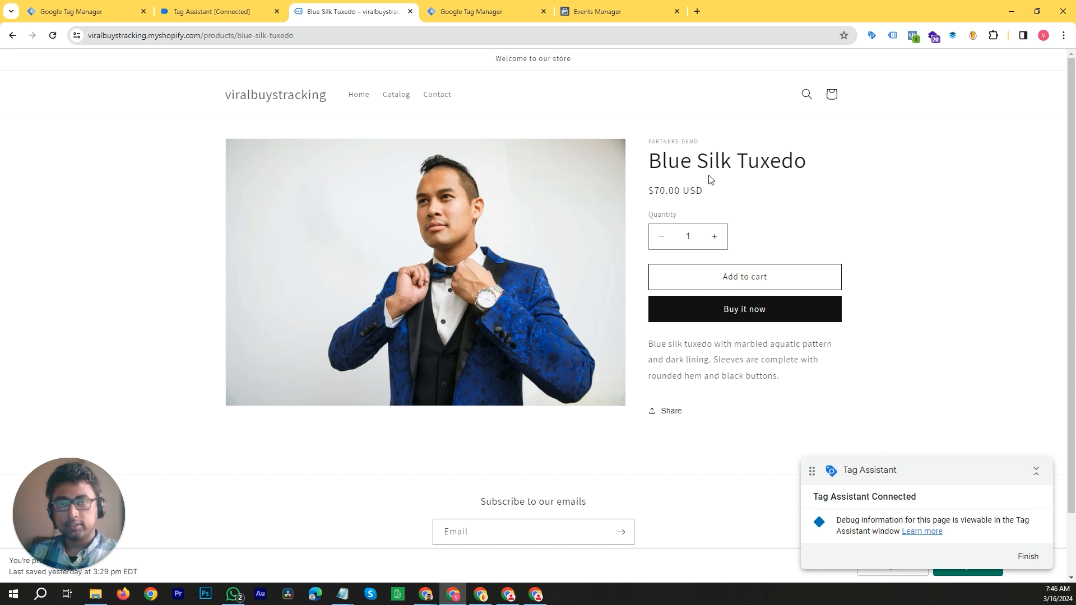
Return to the untitled Facebook Pixel tag in Google Tag Manager and expand its Object Properties section
{"action": "left_click", "coordinate": [84, 10]}
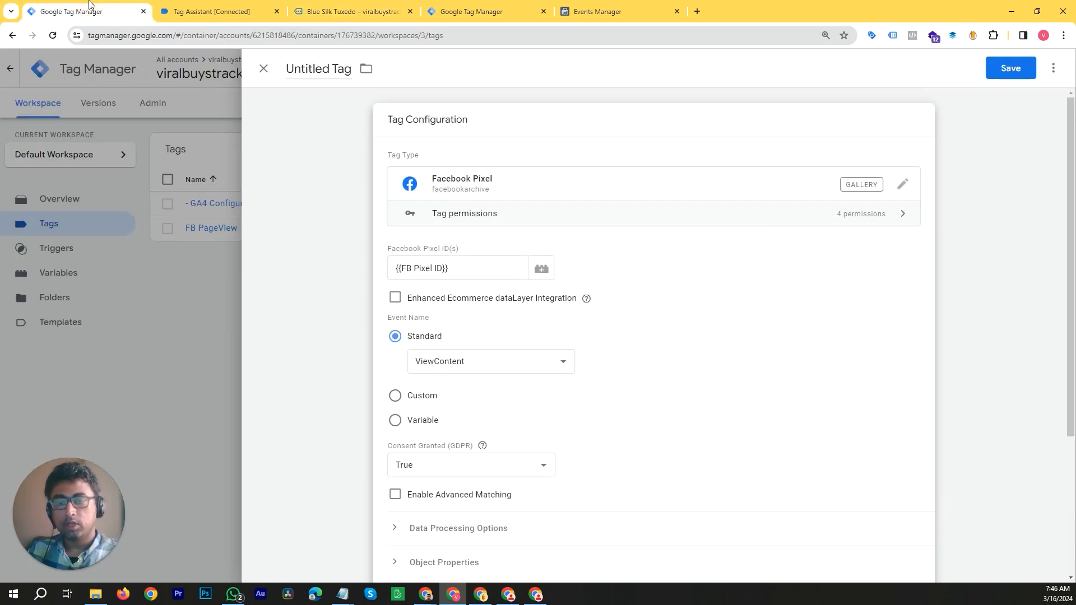
{"action": "scroll", "coordinate": [532, 348], "scroll_direction": "down", "scroll_amount": 3}
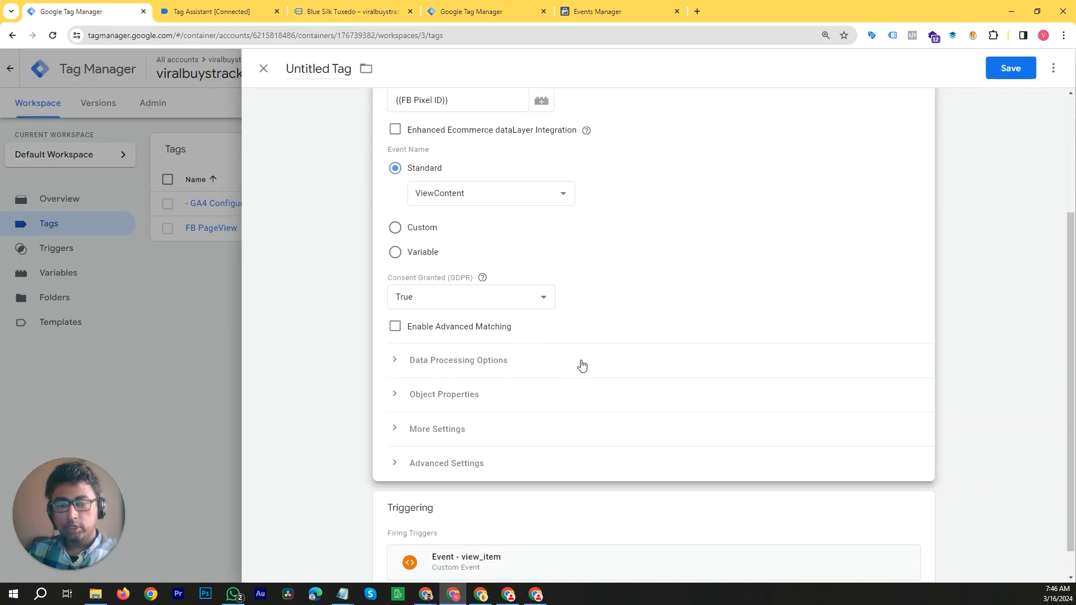
{"action": "left_click", "coordinate": [585, 363]}
{"action": "left_click", "coordinate": [583, 361]}
{"action": "scroll", "coordinate": [490, 372], "scroll_direction": "down", "scroll_amount": 1}
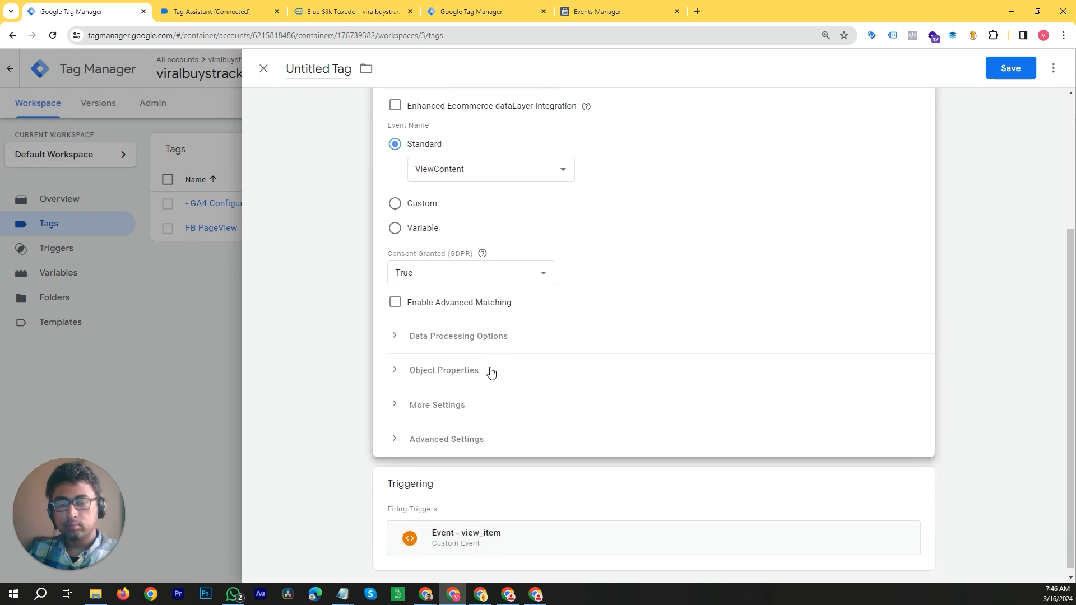
{"action": "left_click", "coordinate": [499, 364]}
{"action": "scroll", "coordinate": [456, 384], "scroll_direction": "down", "scroll_amount": 2}
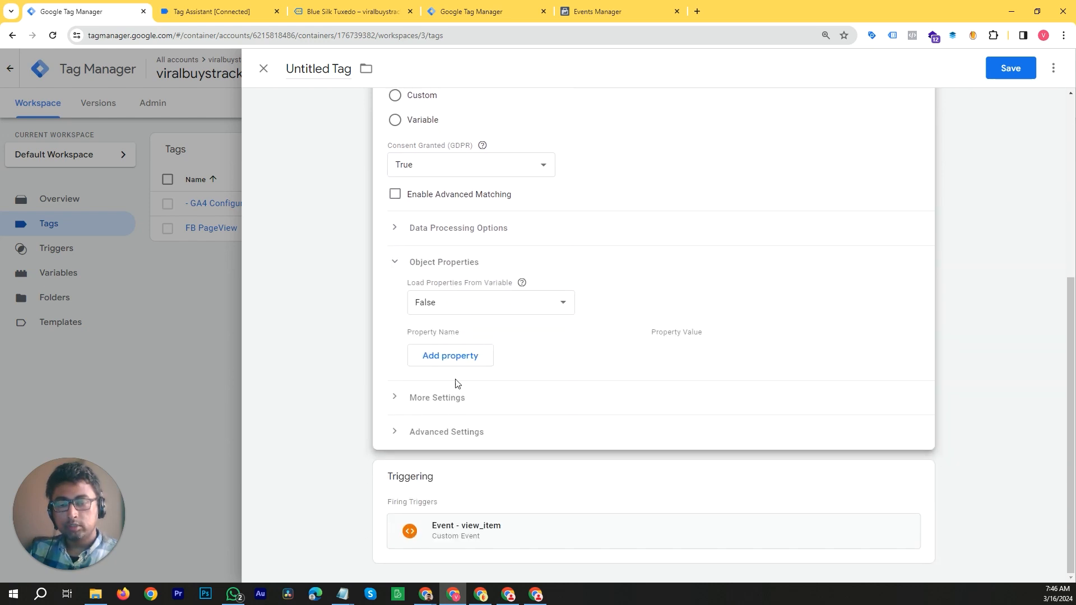
Add five empty property rows to the tag's object properties, consulting the variable list in Notepad
{"action": "left_click", "coordinate": [453, 364]}
{"action": "left_click", "coordinate": [455, 391]}
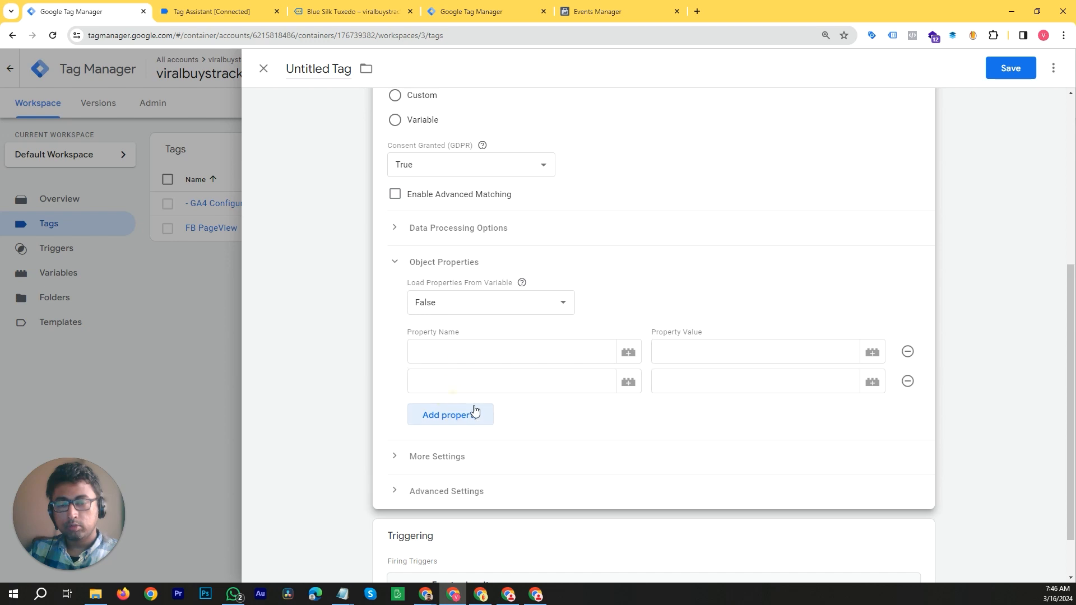
{"action": "left_click", "coordinate": [473, 413]}
{"action": "left_click", "coordinate": [477, 449]}
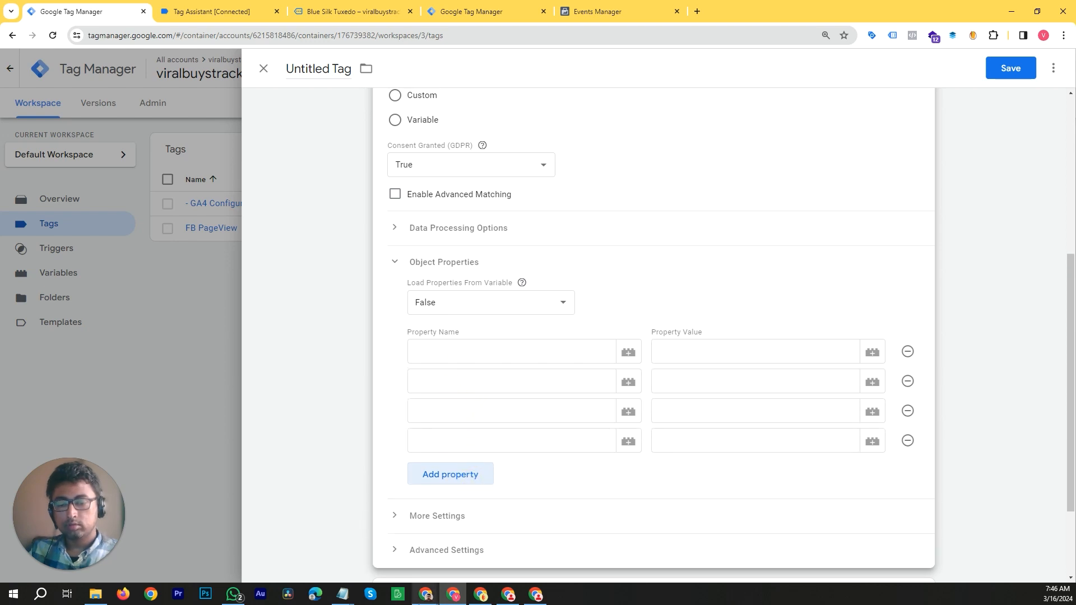
{"action": "mouse_move", "coordinate": [341, 598]}
{"action": "left_click", "coordinate": [387, 538]}
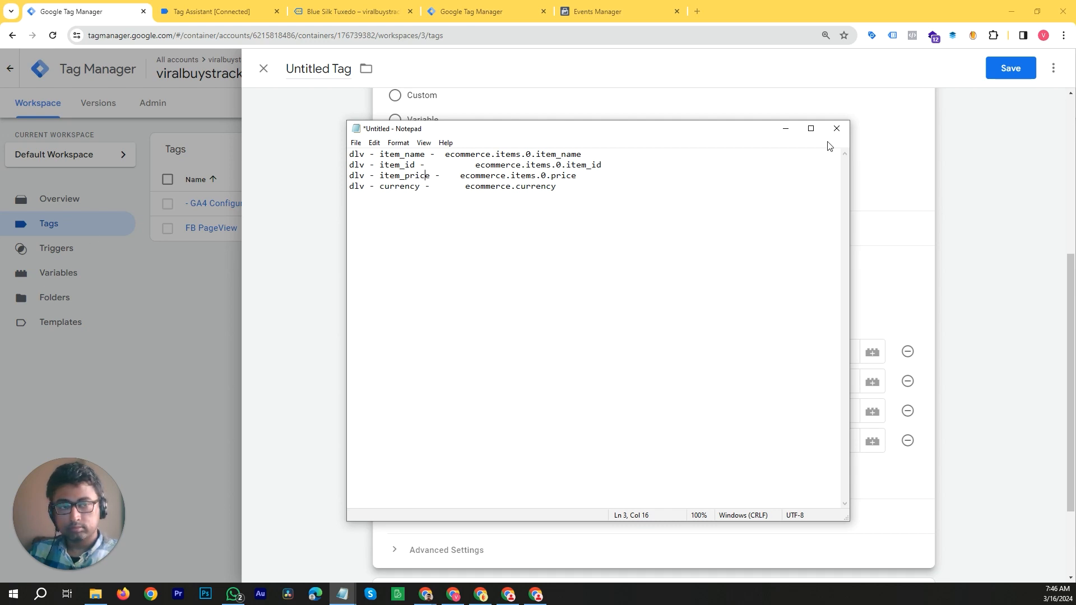
{"action": "left_click", "coordinate": [786, 127]}
{"action": "left_click", "coordinate": [448, 476]}
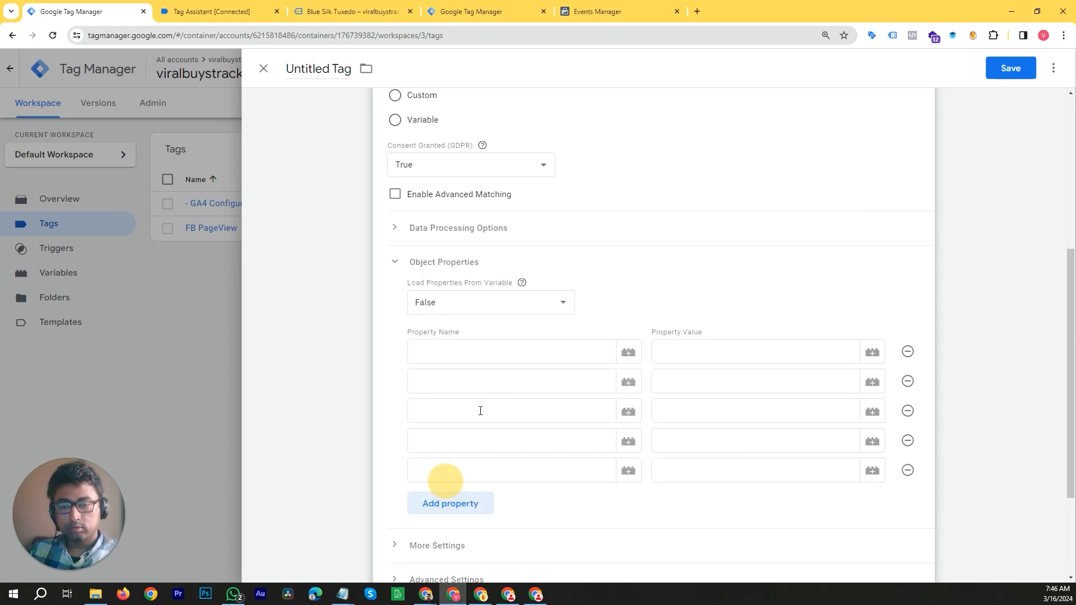
Name the first object property content_type
{"action": "left_click", "coordinate": [507, 347]}
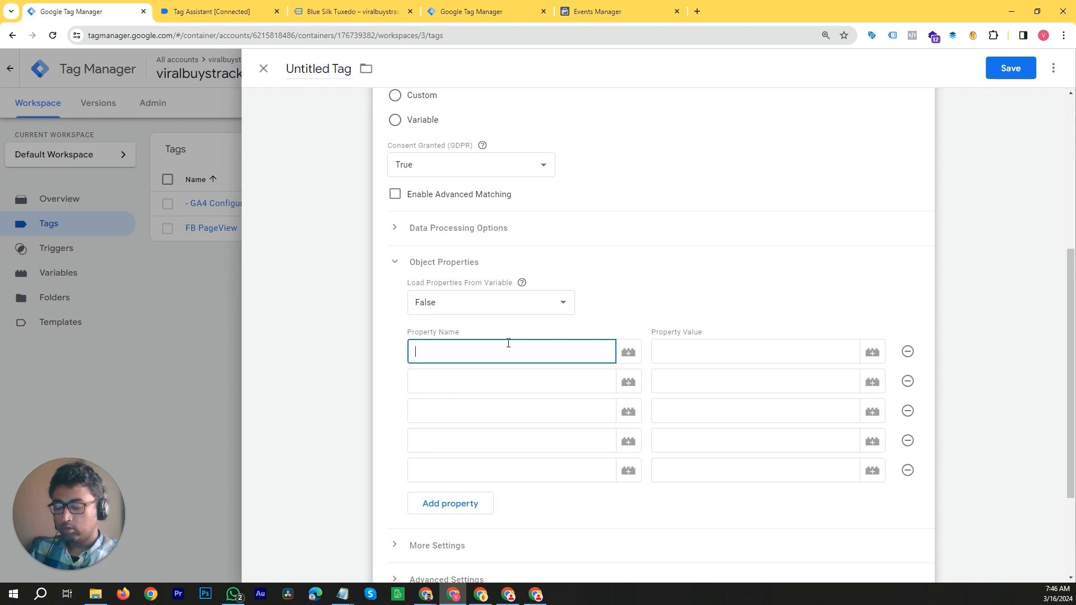
{"action": "type", "text": "conte"}
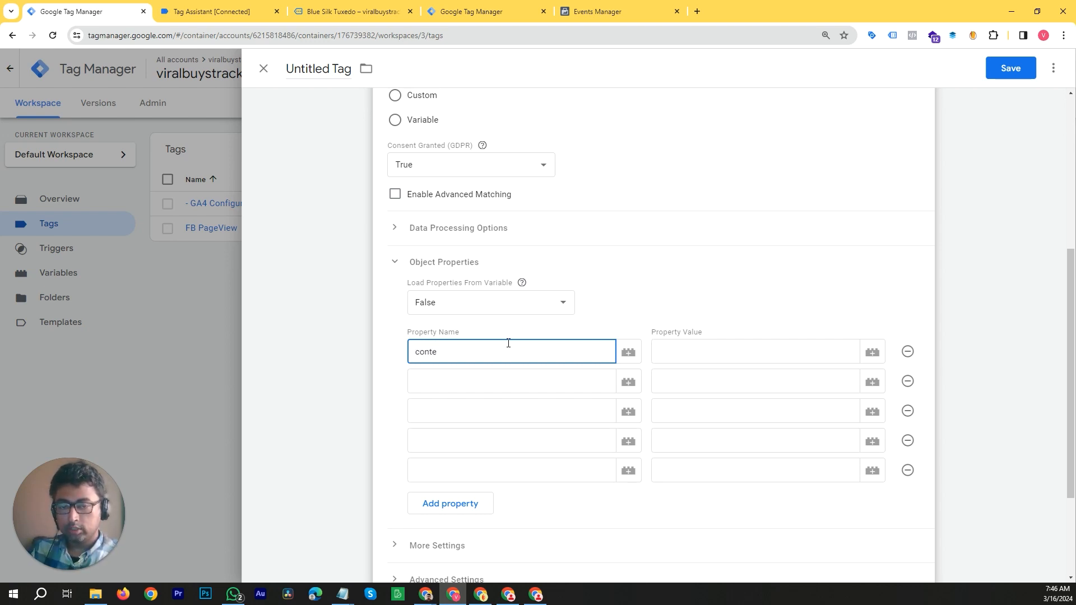
{"action": "type", "text": "nt_"}
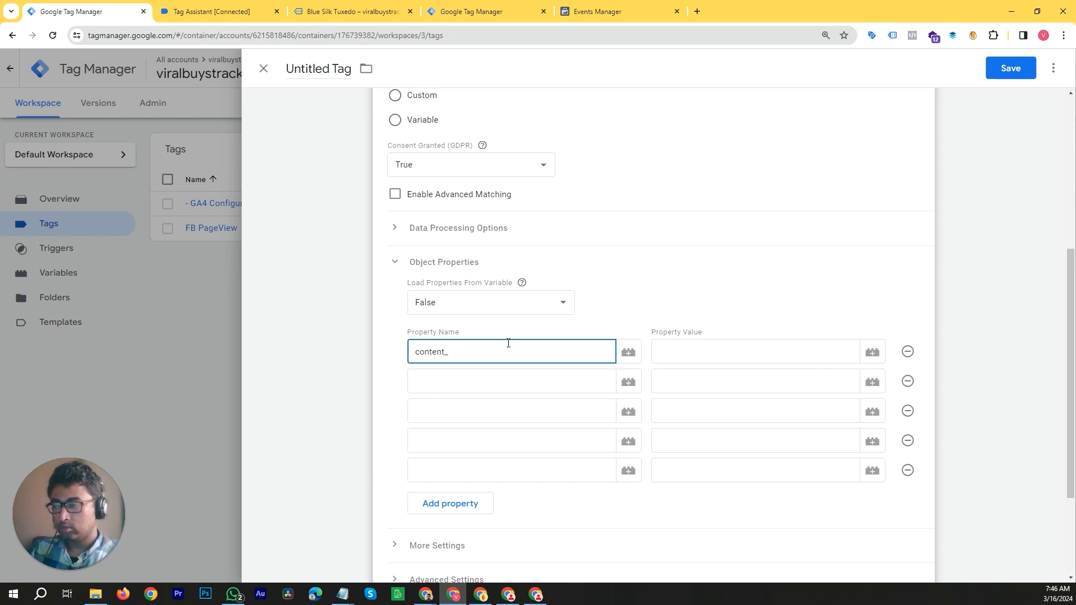
{"action": "type", "text": "type"}
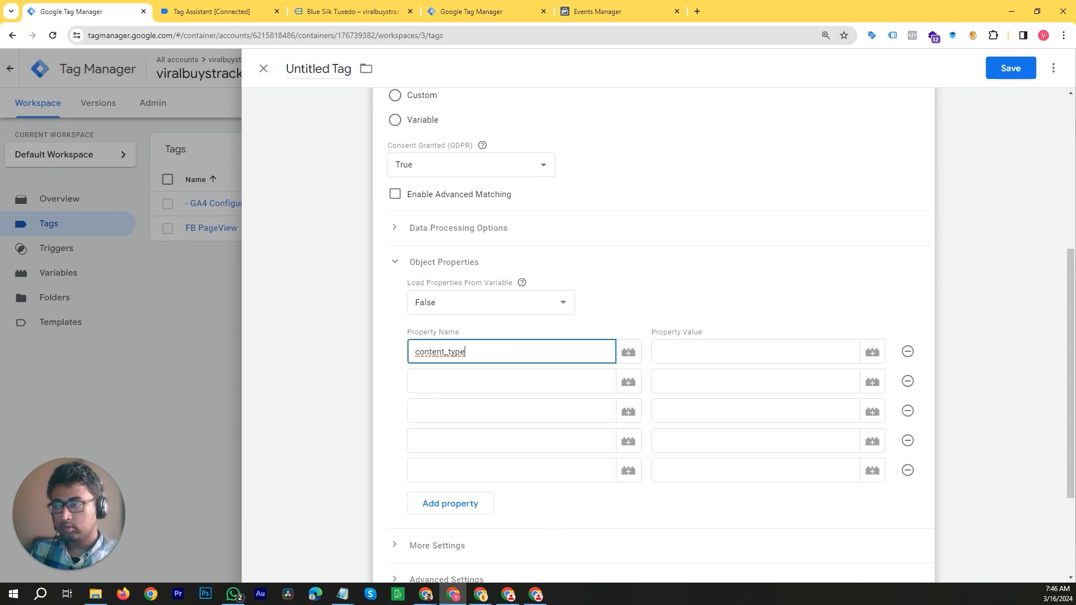
In Notepad, list content_type as product_group/ product, and map content_name, content_ids, value and currency to the dlv item_name, item_id, item_price and currency variables
{"action": "key", "text": "alt+Tab"}
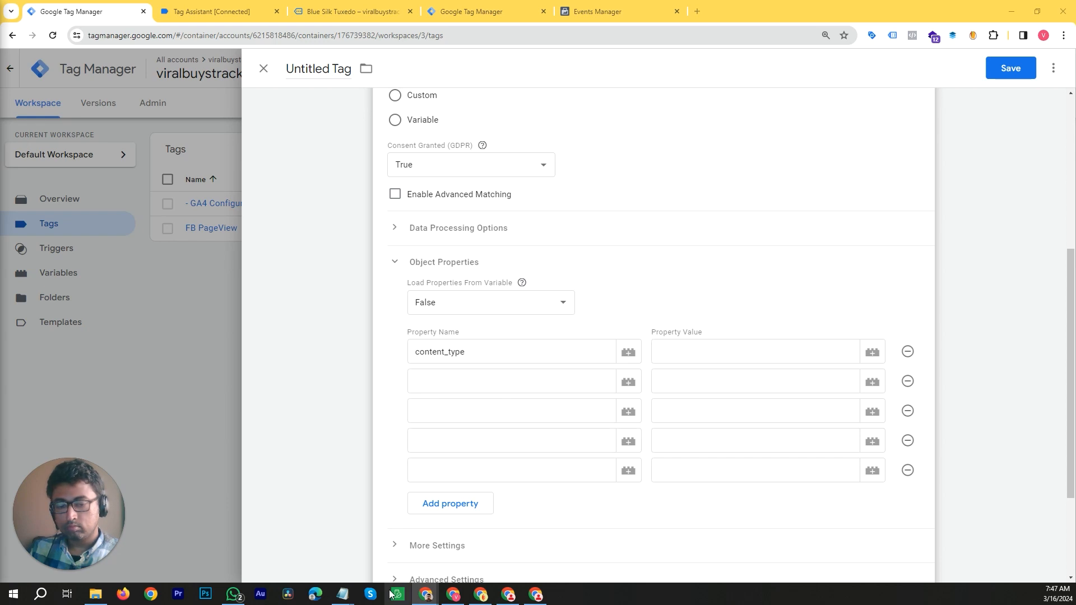
{"action": "mouse_move", "coordinate": [342, 594]}
{"action": "left_click", "coordinate": [396, 565]}
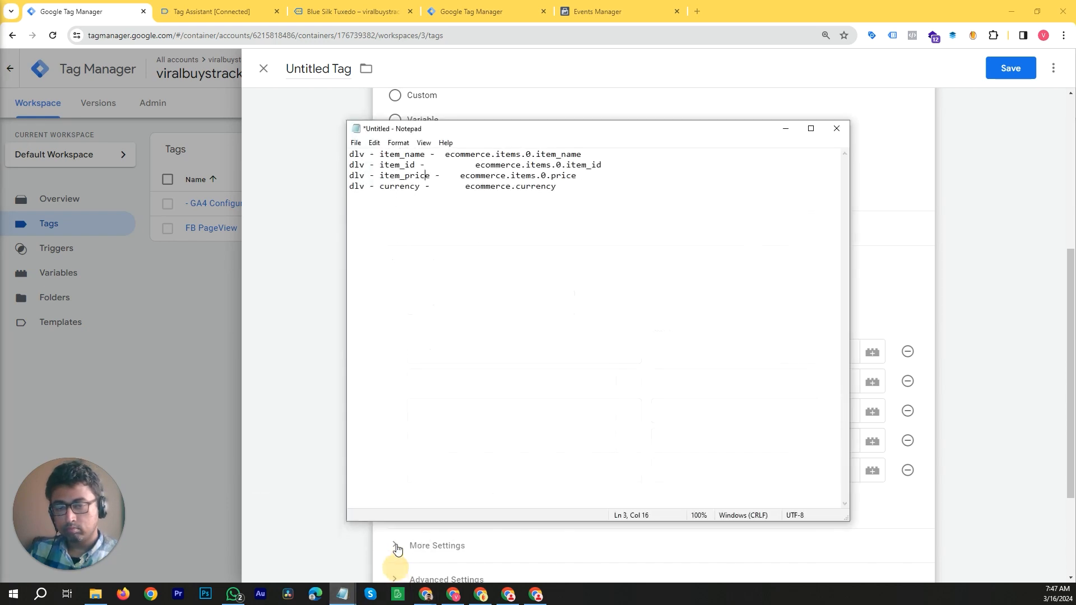
{"action": "left_click", "coordinate": [570, 239]}
{"action": "key", "text": "Return"}
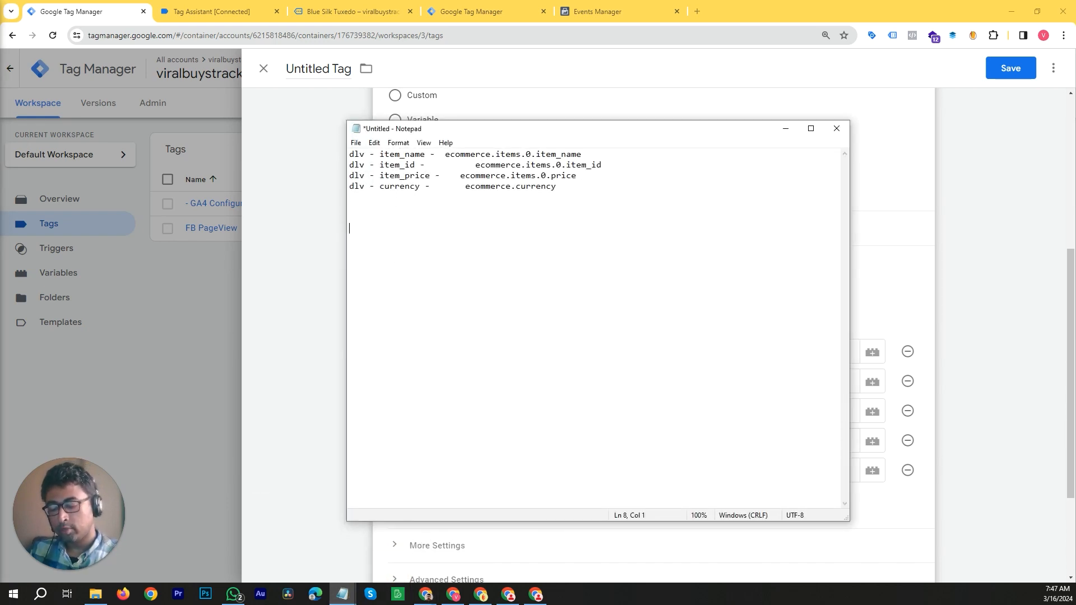
{"action": "type", "text": "content_type -    product_group/ product content_name -  {{dlv -  item_name}} content_ids -      {{dlv - item_id}} value -                 {{dlv - item_price}} currency -          {{dlv - currency}}"}
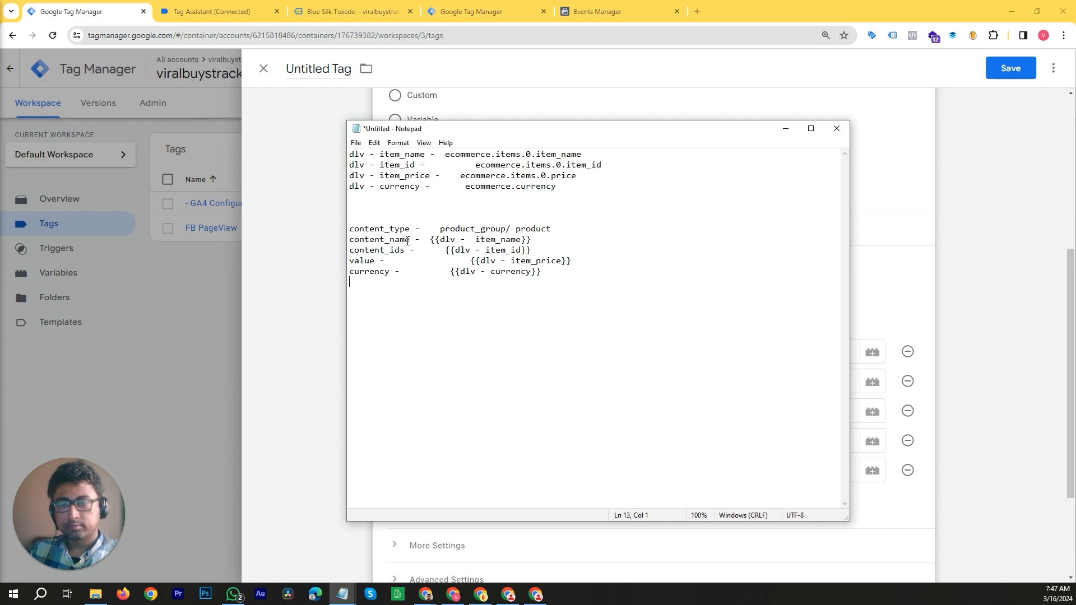
Copy content_name from the Notepad list into the second property name and remove the trailing space
{"action": "double_click", "coordinate": [405, 240]}
{"action": "key", "text": "ctrl+c"}
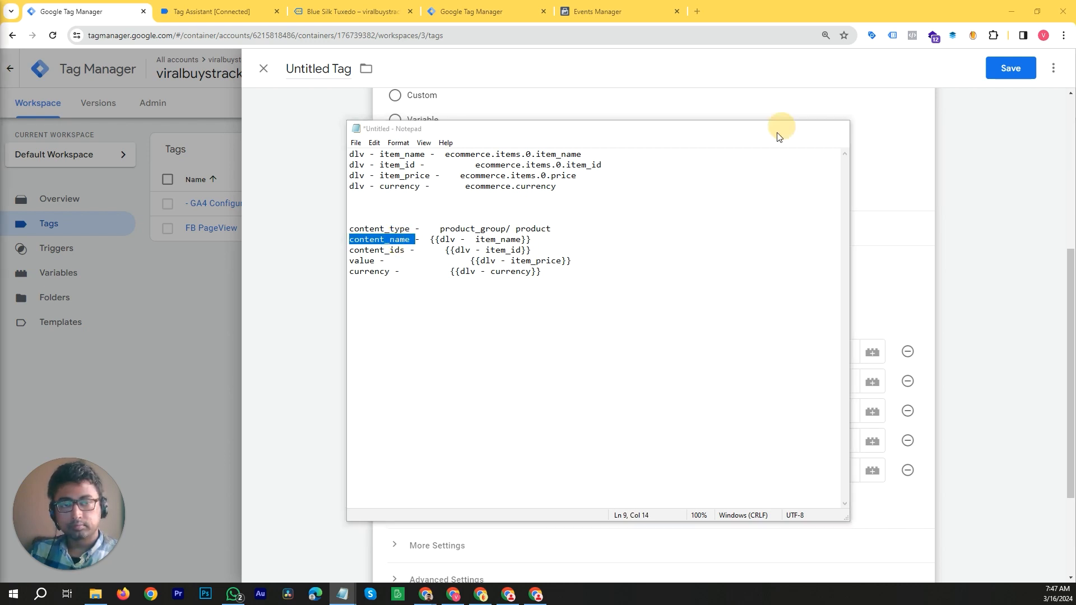
{"action": "left_click", "coordinate": [784, 129]}
{"action": "left_click", "coordinate": [470, 381]}
{"action": "key", "text": "ctrl+v"}
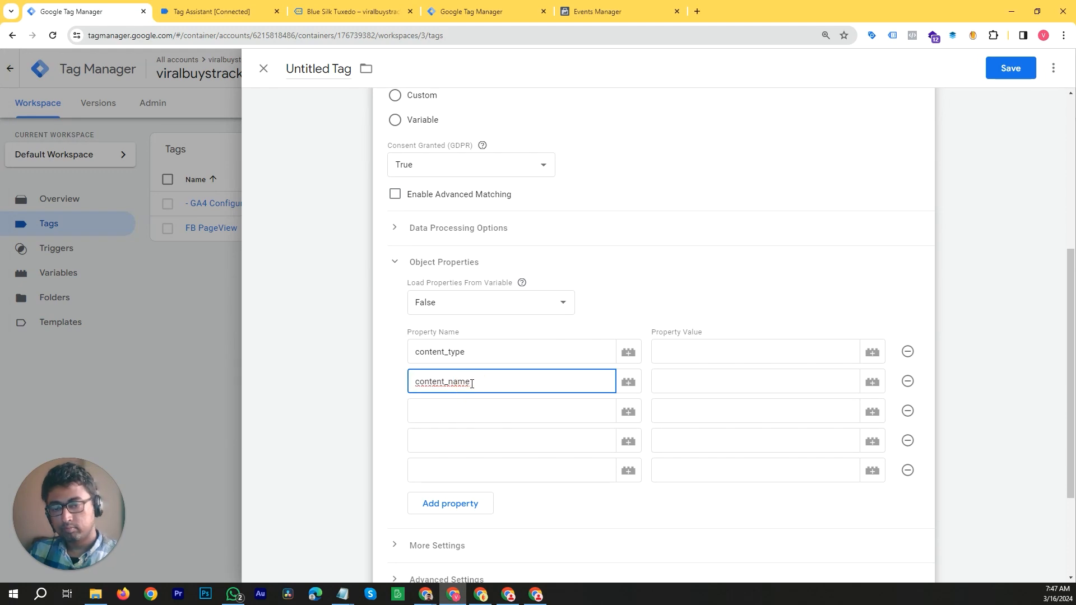
{"action": "key", "text": "BackSpace"}
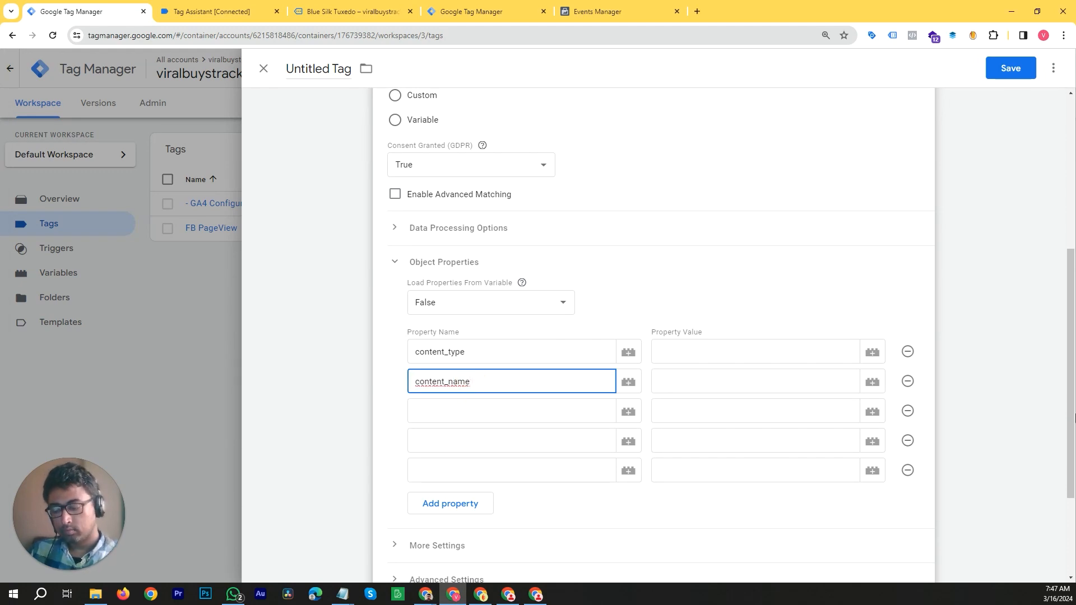
Copy content_ids from the Notepad list into the third property name of the tag
{"action": "key", "text": "alt+Tab"}
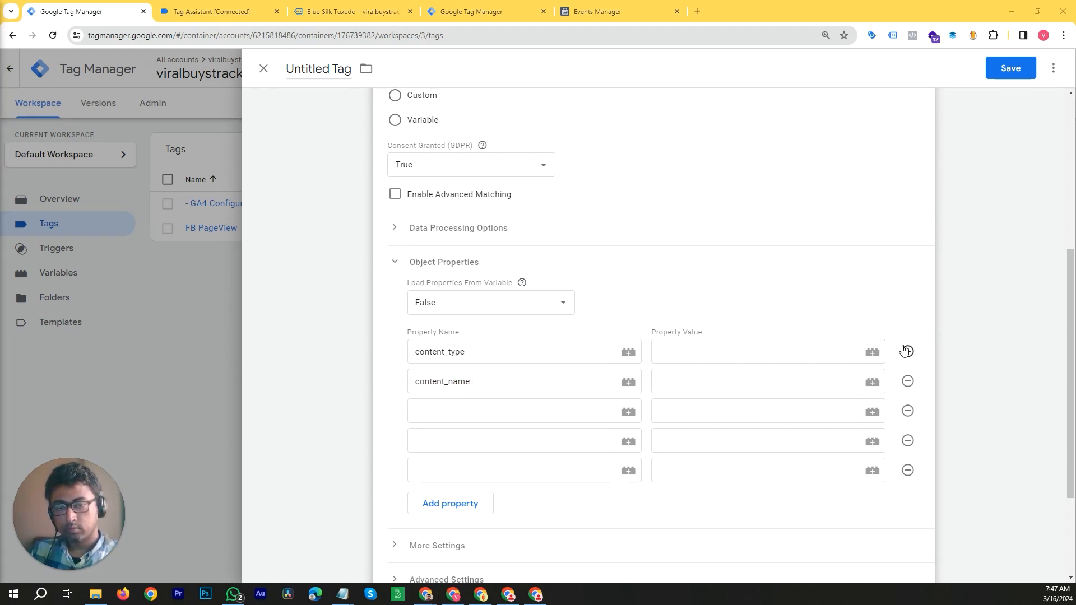
{"action": "key", "text": "alt+Tab"}
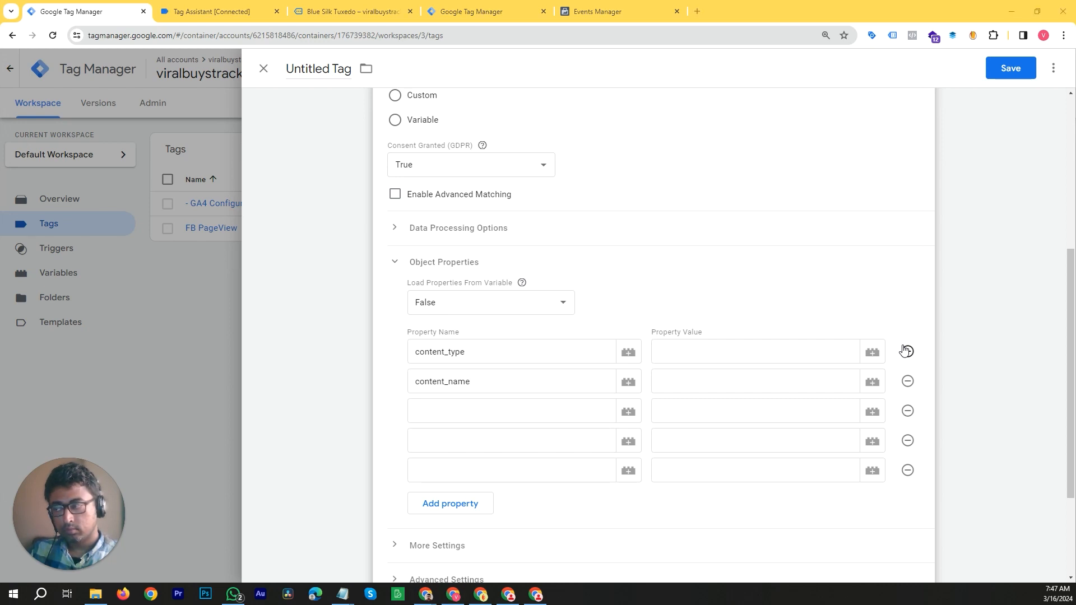
{"action": "key", "text": "alt+Tab"}
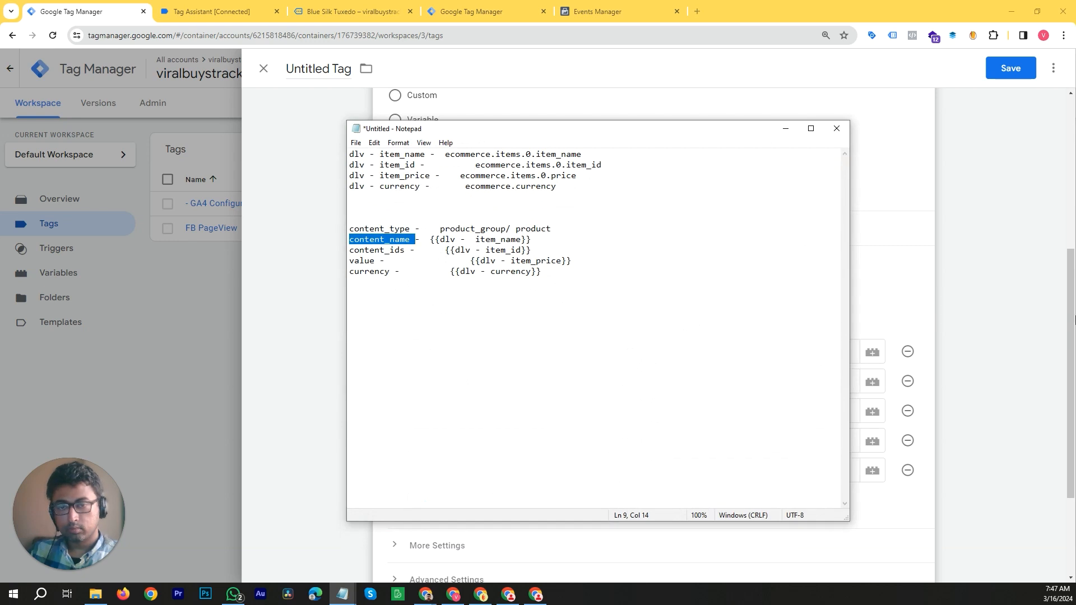
{"action": "double_click", "coordinate": [386, 250]}
{"action": "key", "text": "ctrl+c"}
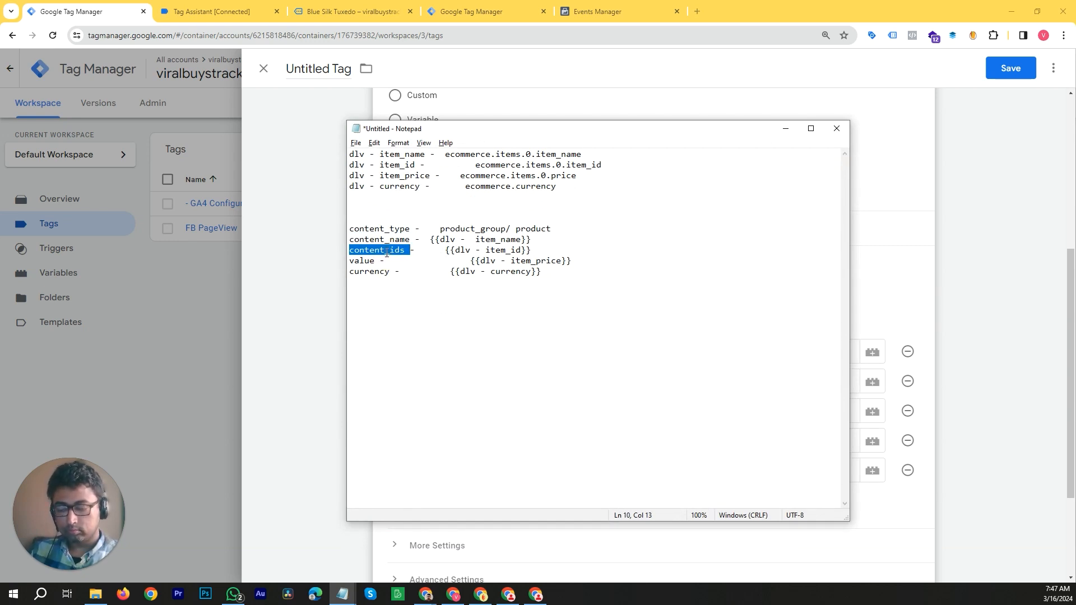
{"action": "key", "text": "alt+Tab"}
{"action": "left_click", "coordinate": [477, 413]}
{"action": "key", "text": "ctrl+v"}
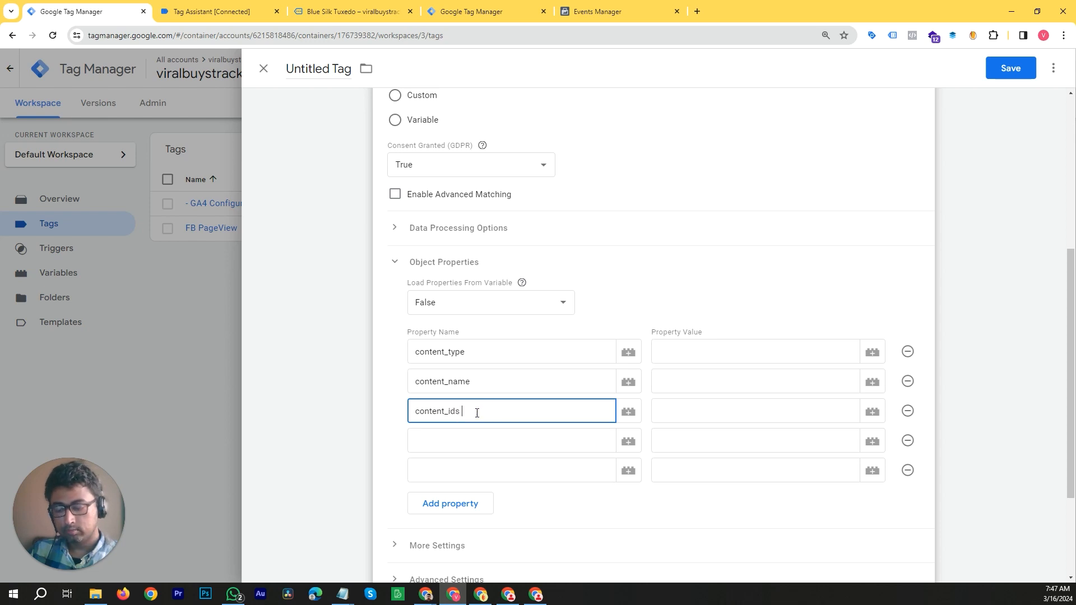
Copy value from the Notepad list into the fourth property name of the tag
{"action": "key", "text": "alt+Tab"}
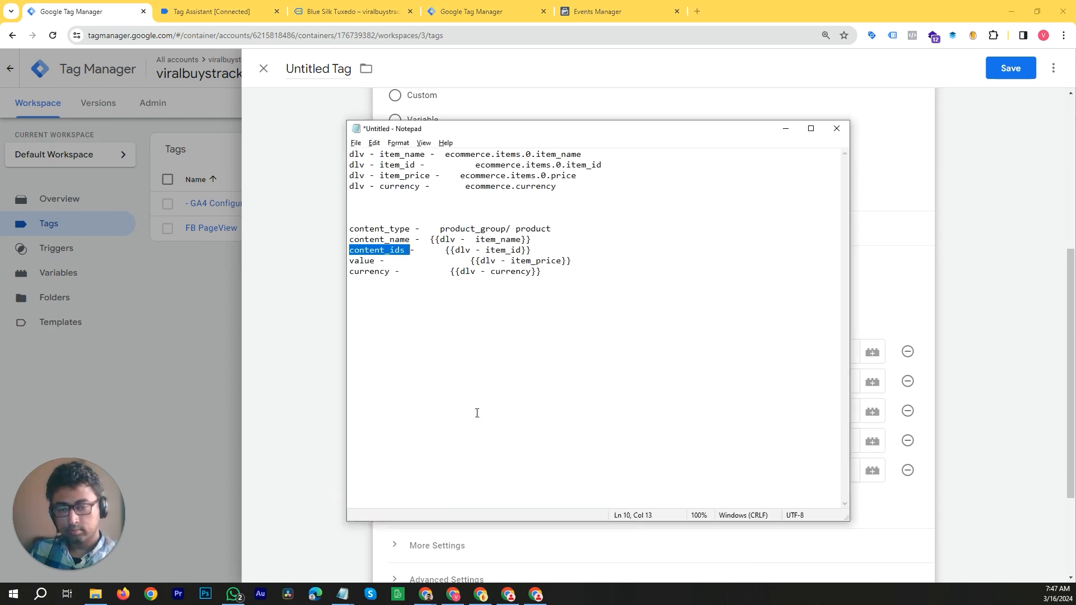
{"action": "double_click", "coordinate": [364, 259]}
{"action": "key", "text": "ctrl+c"}
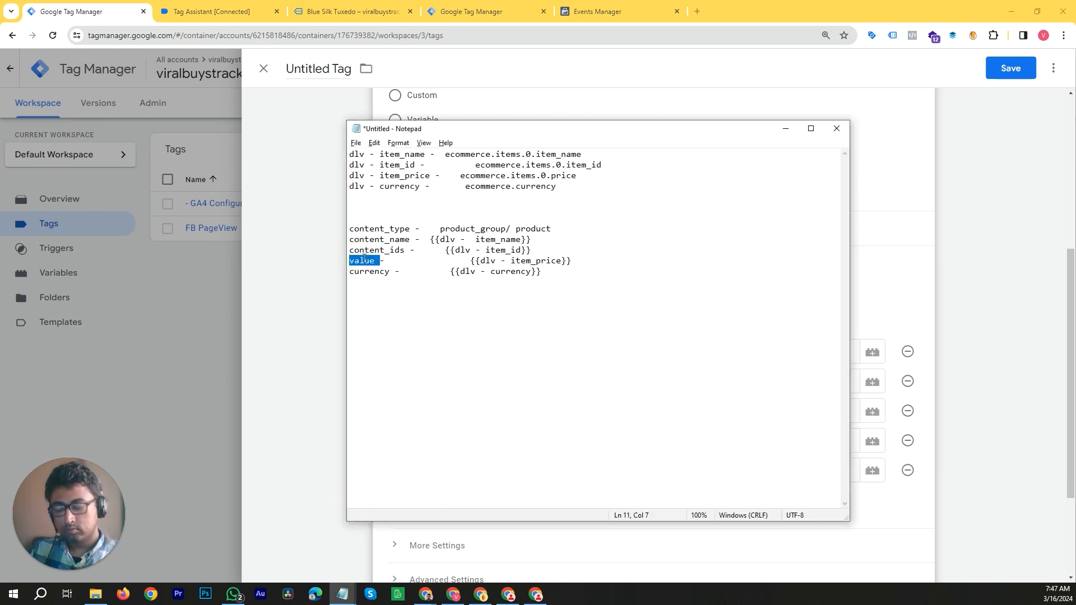
{"action": "key", "text": "alt+Tab"}
{"action": "left_click", "coordinate": [441, 443]}
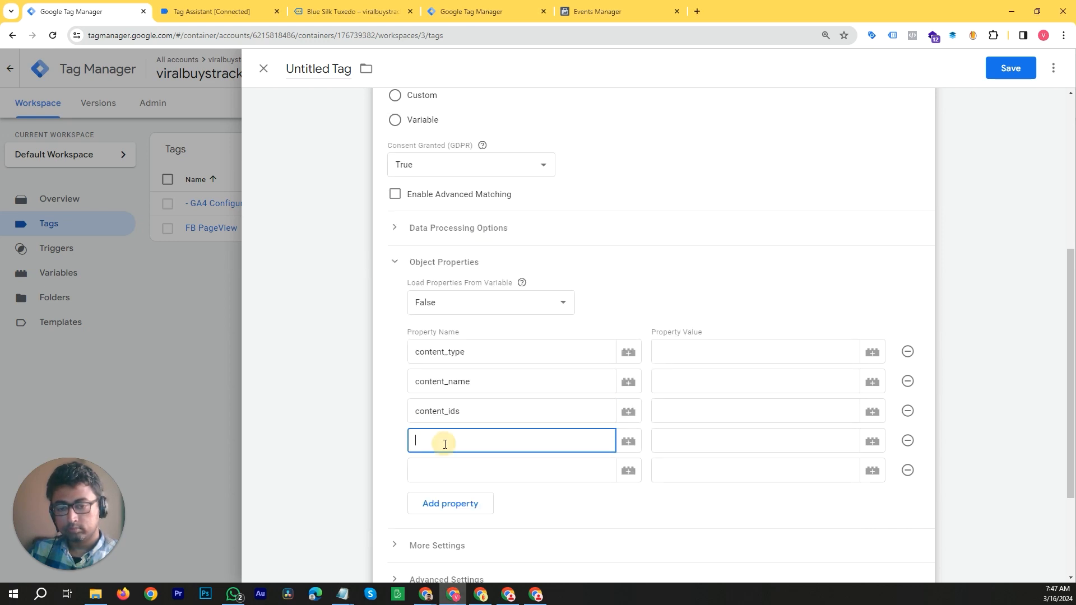
{"action": "key", "text": "ctrl+v"}
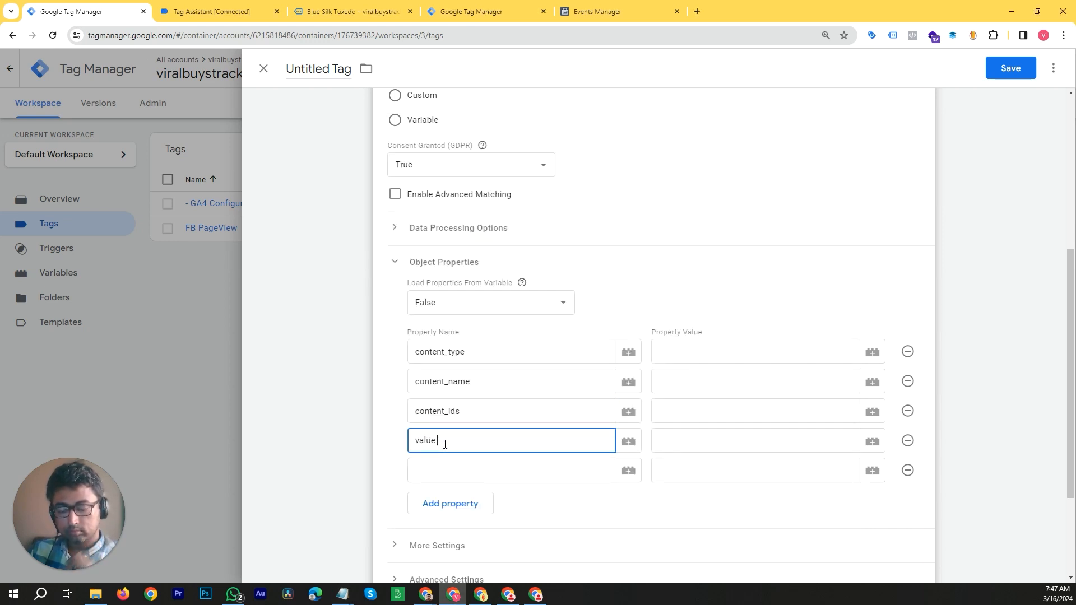
Copy currency from the Notepad list into the fifth property name of the tag
{"action": "key", "text": "alt+Tab"}
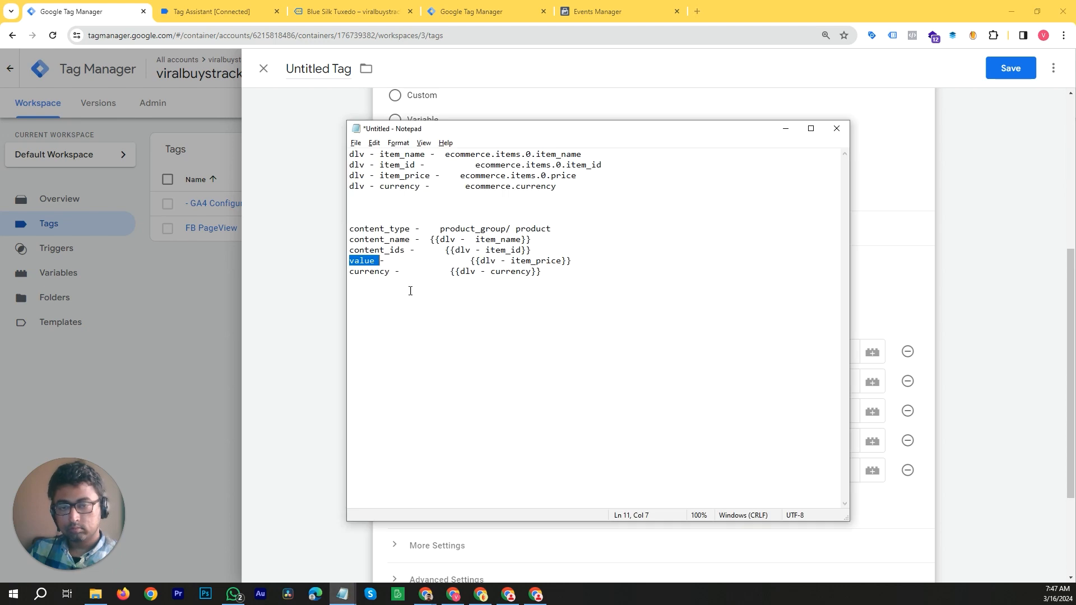
{"action": "double_click", "coordinate": [369, 274]}
{"action": "key", "text": "ctrl+c"}
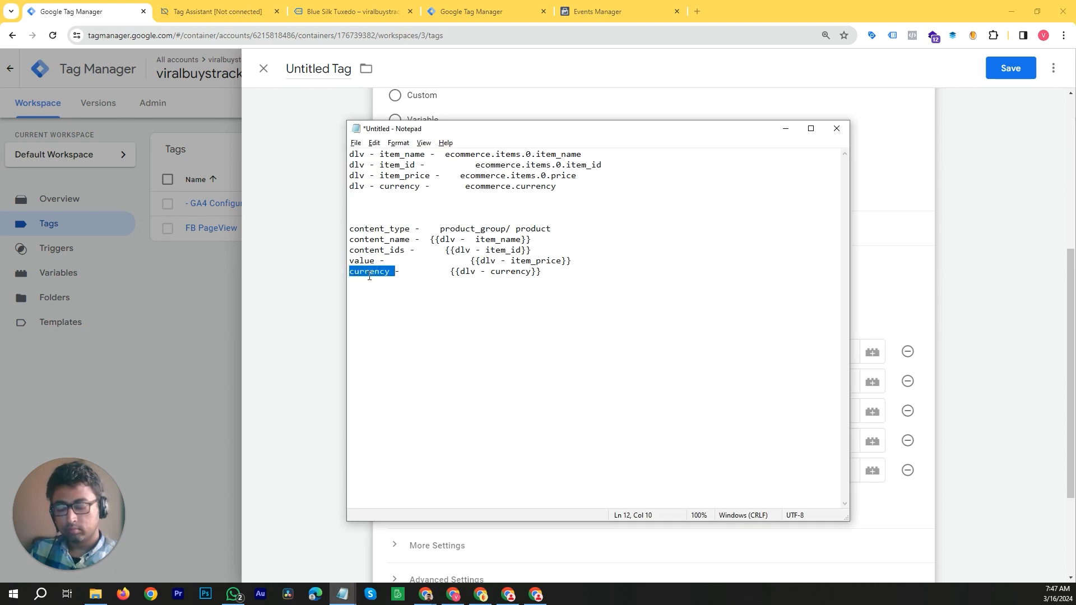
{"action": "key", "text": "alt+Tab"}
{"action": "left_click", "coordinate": [452, 470]}
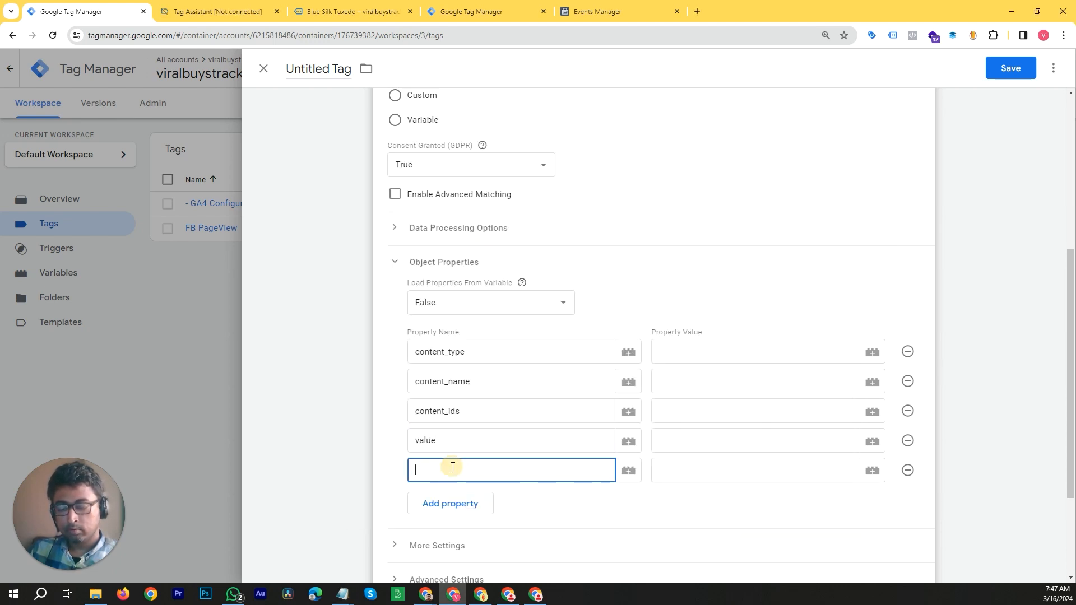
{"action": "key", "text": "ctrl+v"}
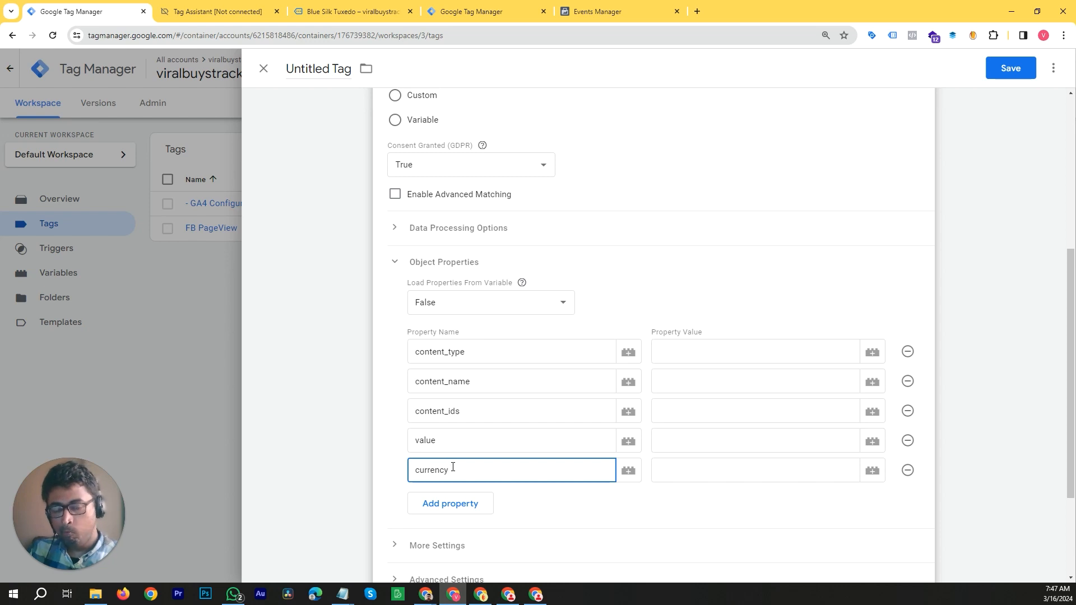
Switch to Tag Assistant and review the API call and data layer of the Chequered Red Shirt view_item event
{"action": "left_click", "coordinate": [709, 352]}
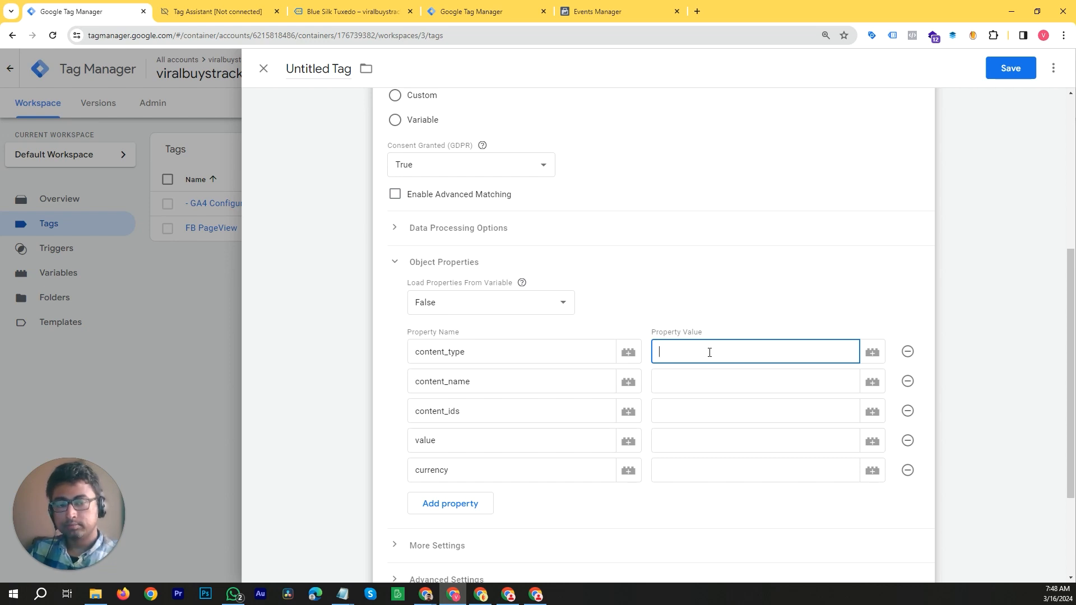
{"action": "left_click", "coordinate": [230, 2]}
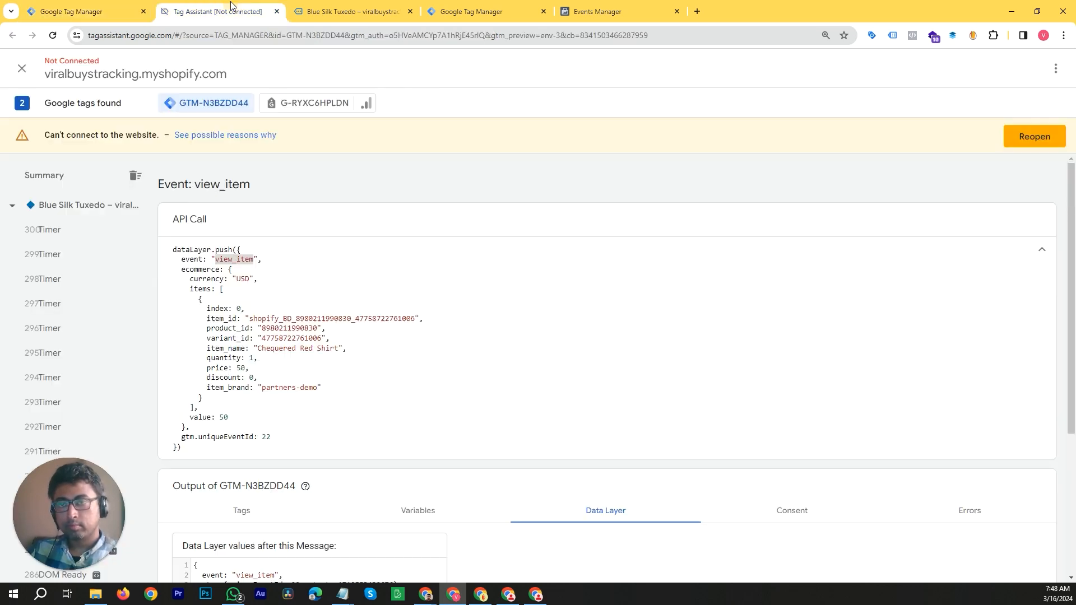
{"action": "left_click", "coordinate": [374, 2]}
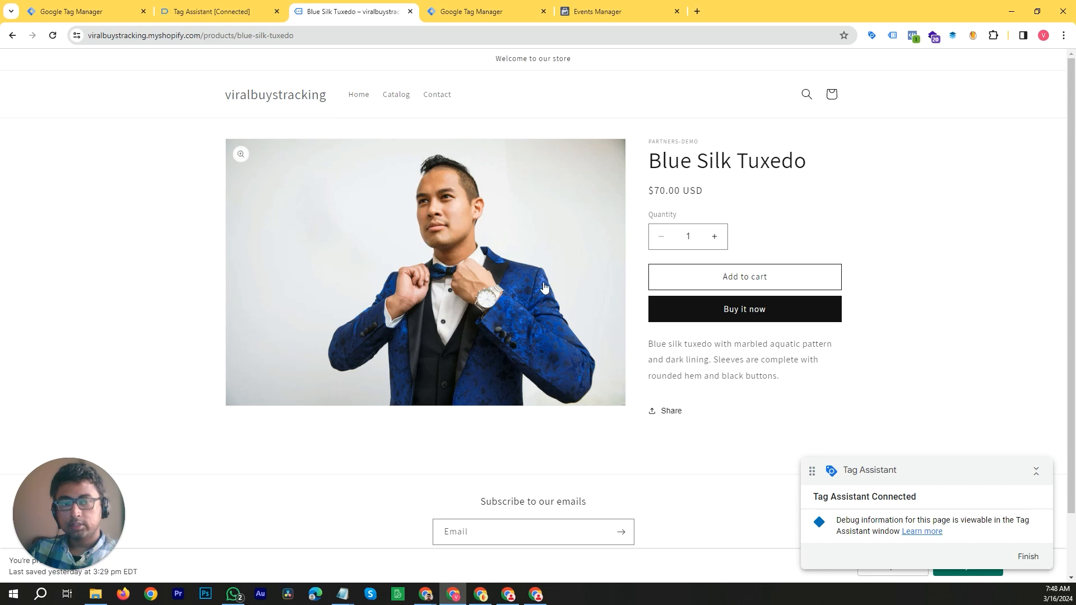
{"action": "left_click", "coordinate": [232, 8]}
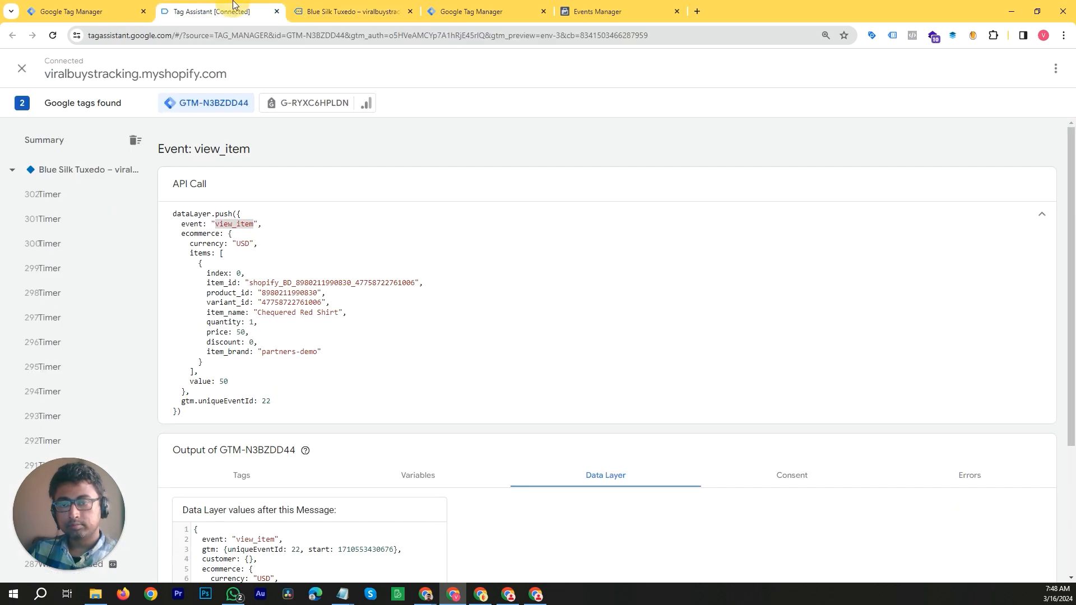
{"action": "scroll", "coordinate": [323, 309], "scroll_direction": "down", "scroll_amount": 3}
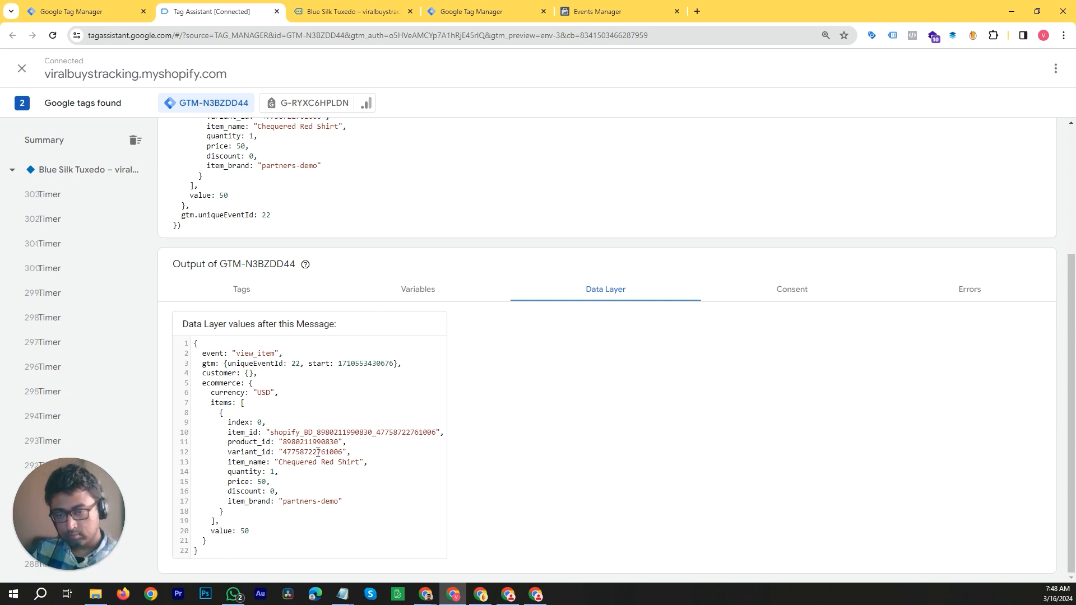
Examine the variable values of the Chequered Red Shirt view_item event and the product_id in its data layer
{"action": "left_click", "coordinate": [435, 289]}
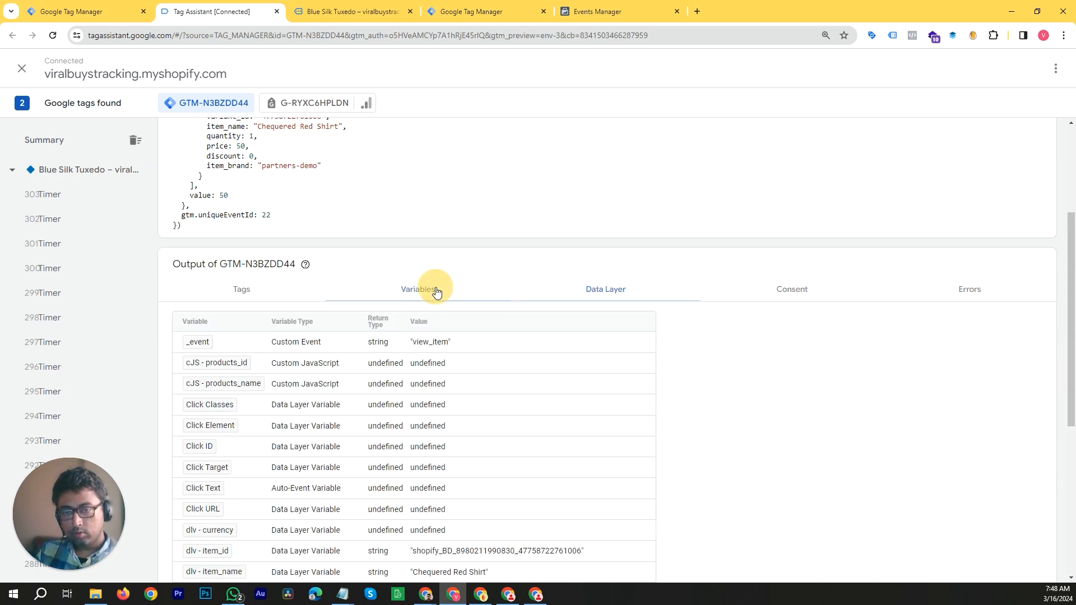
{"action": "scroll", "coordinate": [257, 401], "scroll_direction": "down", "scroll_amount": 4}
{"action": "scroll", "coordinate": [257, 392], "scroll_direction": "up", "scroll_amount": 2}
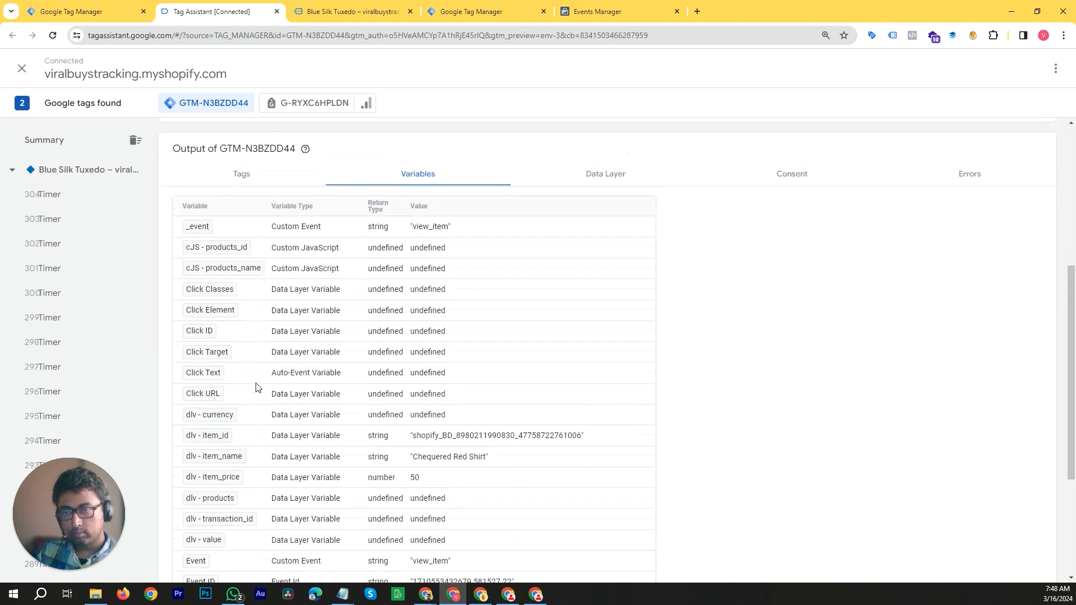
{"action": "scroll", "coordinate": [252, 377], "scroll_direction": "down", "scroll_amount": 4}
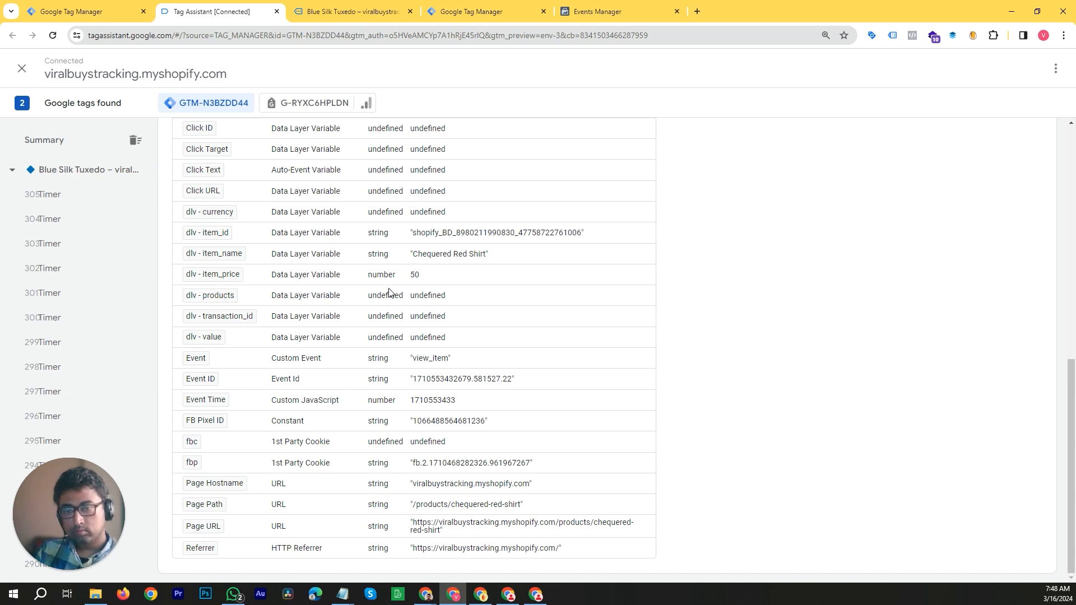
{"action": "scroll", "coordinate": [391, 293], "scroll_direction": "up", "scroll_amount": 1}
{"action": "scroll", "coordinate": [391, 293], "scroll_direction": "up", "scroll_amount": 3}
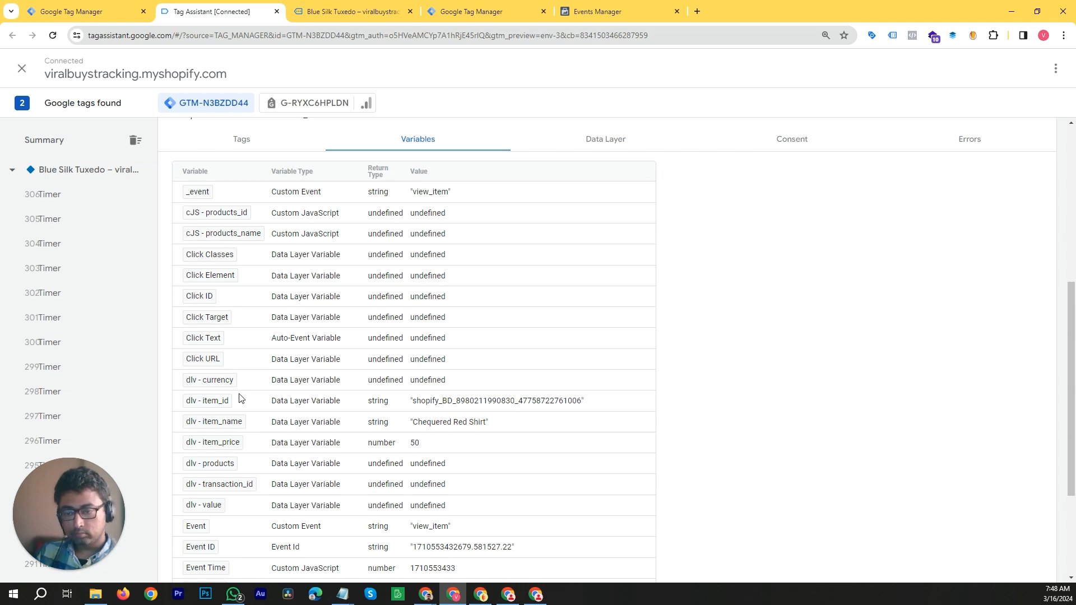
{"action": "scroll", "coordinate": [240, 399], "scroll_direction": "down", "scroll_amount": 3}
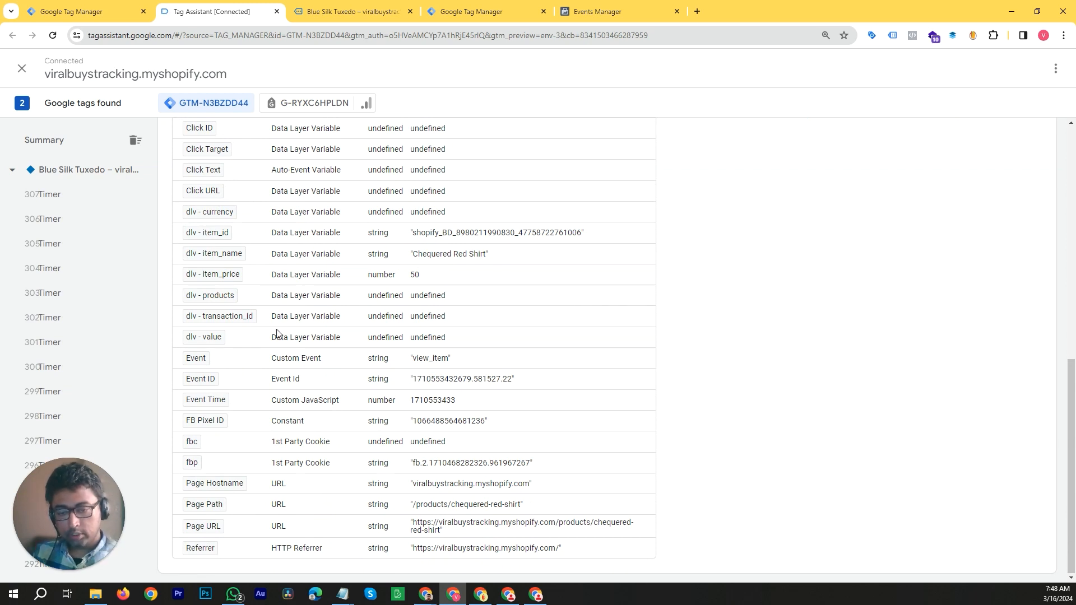
{"action": "scroll", "coordinate": [277, 337], "scroll_direction": "up", "scroll_amount": 3}
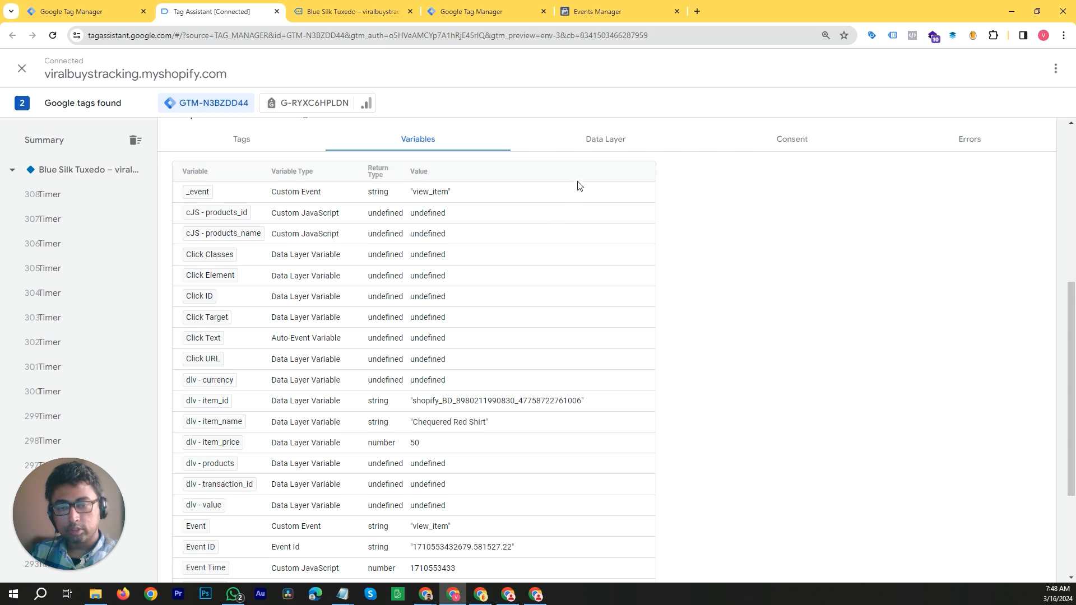
{"action": "left_click", "coordinate": [600, 142]}
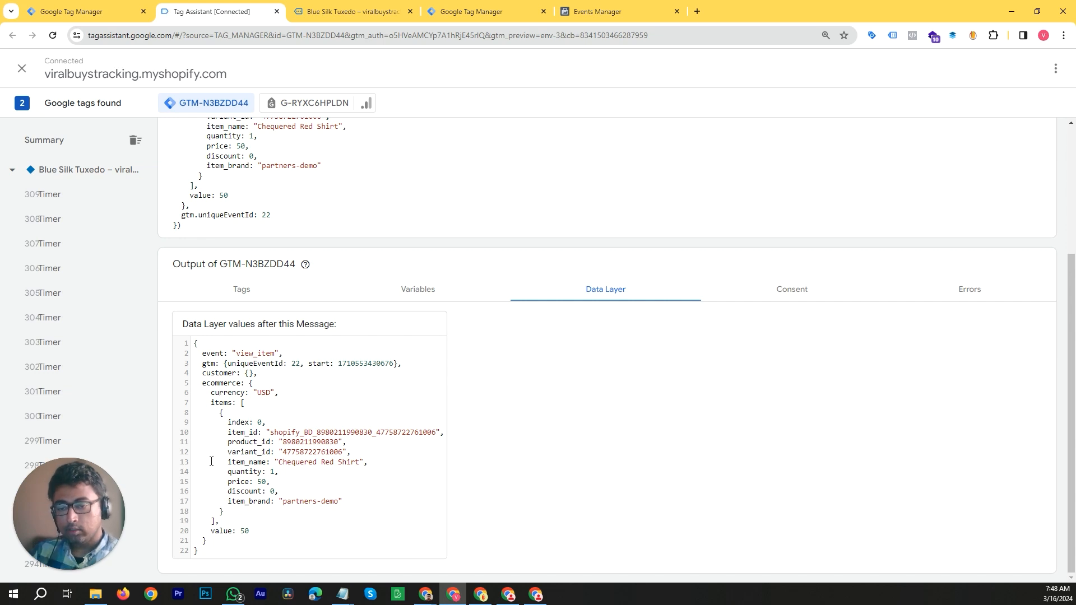
{"action": "left_click_drag", "start_coordinate": [227, 444], "coordinate": [262, 446]}
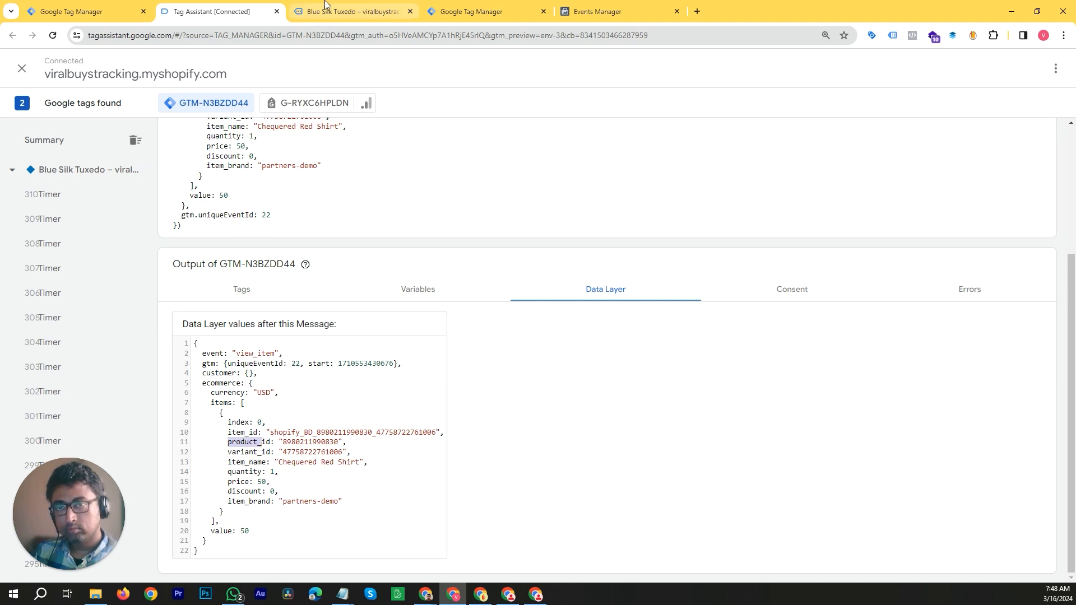
Go to the store's home page and open the Blue Silk Tuxedo product to record a fresh view_item event in Tag Assistant
{"action": "left_click", "coordinate": [347, 11]}
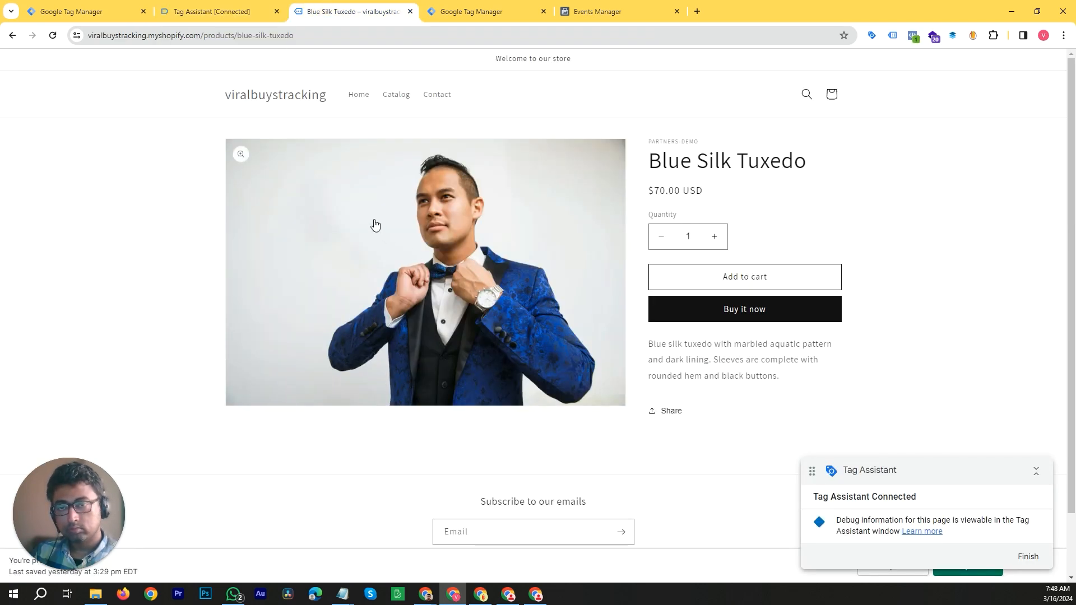
{"action": "left_click", "coordinate": [233, 9]}
{"action": "left_click", "coordinate": [306, 11]}
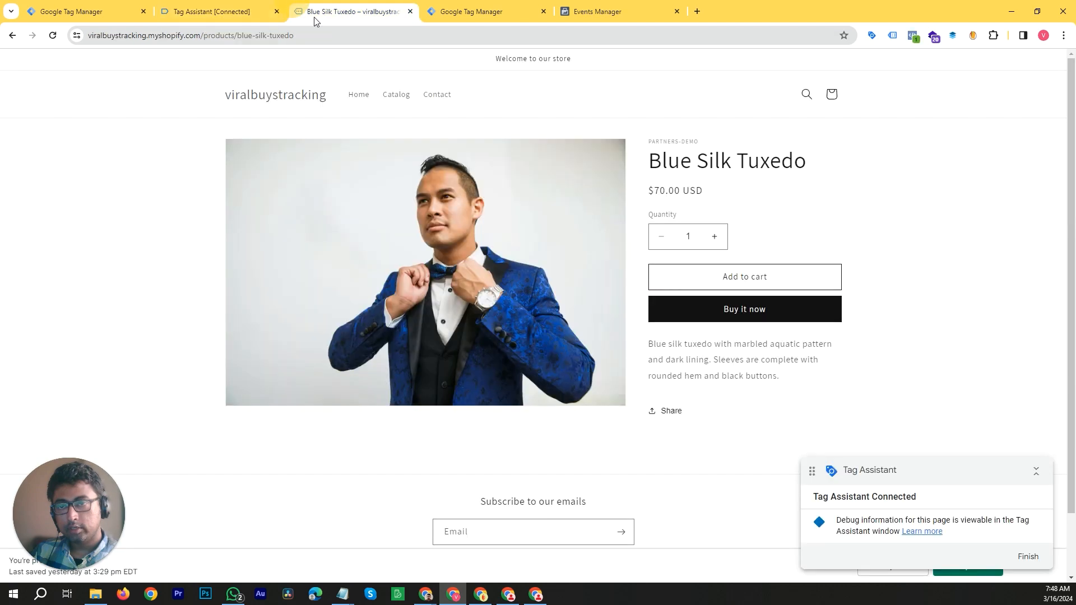
{"action": "left_click", "coordinate": [230, 7]}
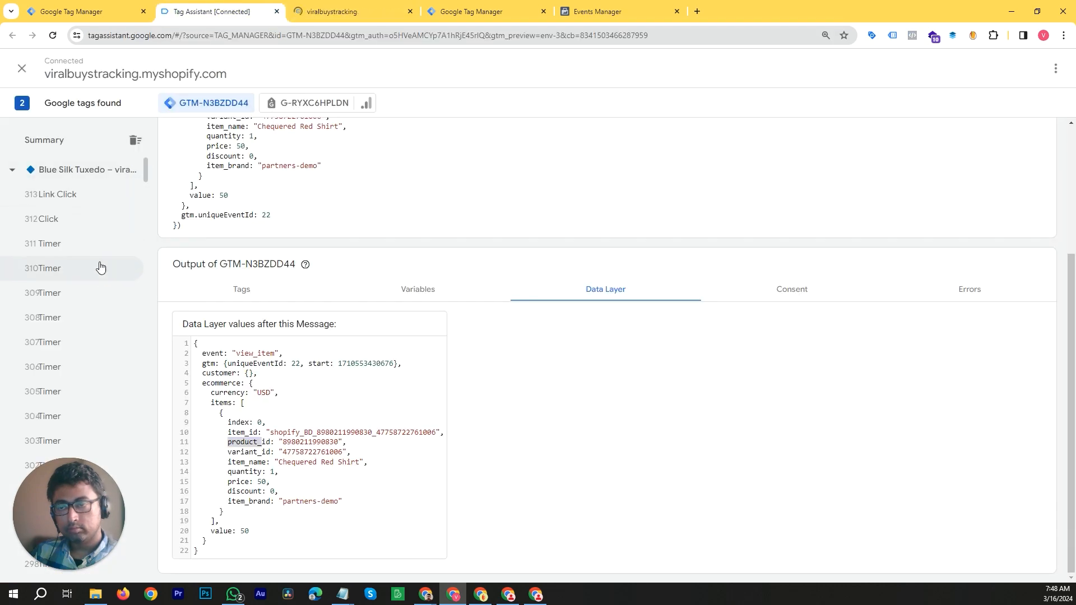
{"action": "left_click", "coordinate": [336, 11]}
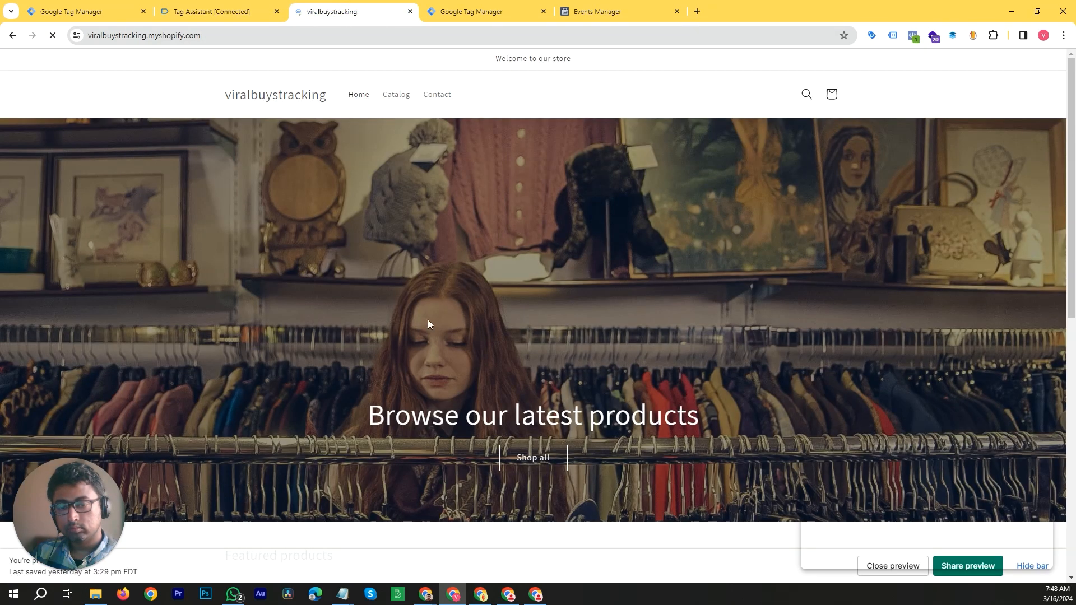
{"action": "scroll", "coordinate": [428, 319], "scroll_direction": "down", "scroll_amount": 6}
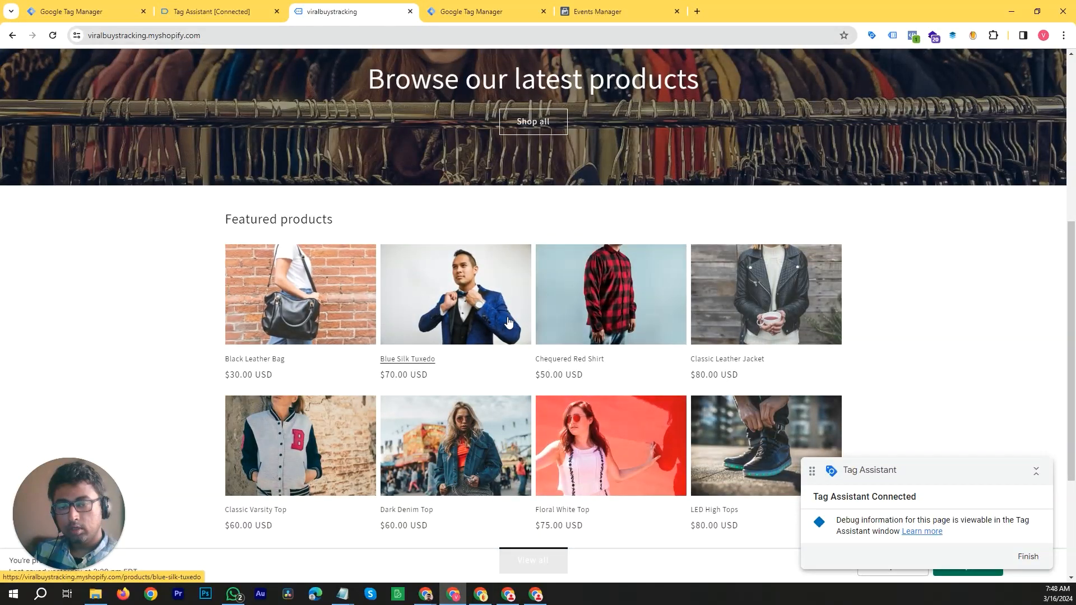
{"action": "left_click", "coordinate": [475, 306]}
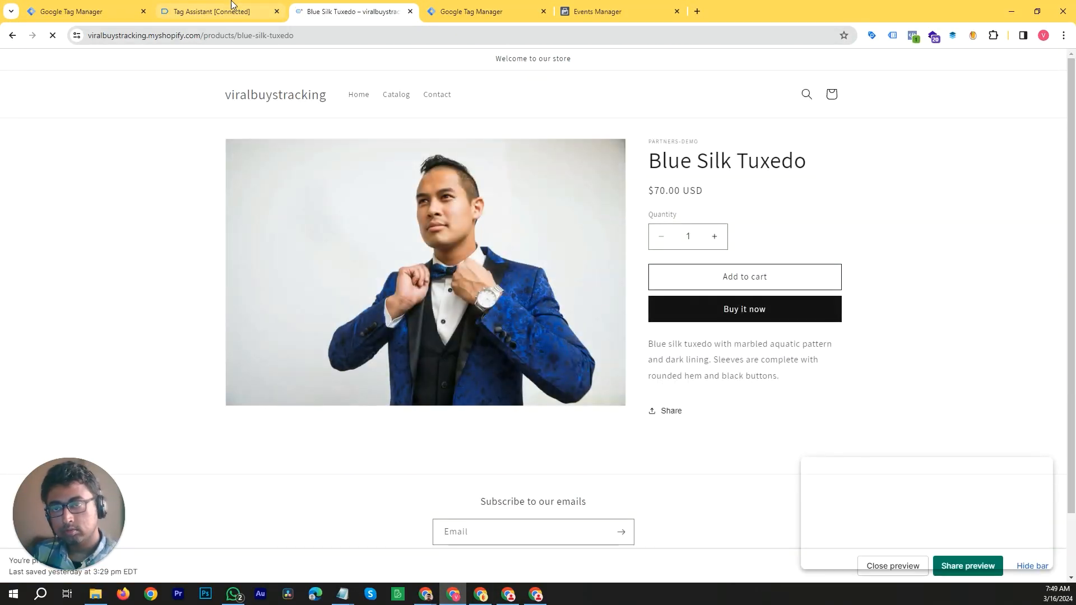
{"action": "left_click", "coordinate": [231, 4]}
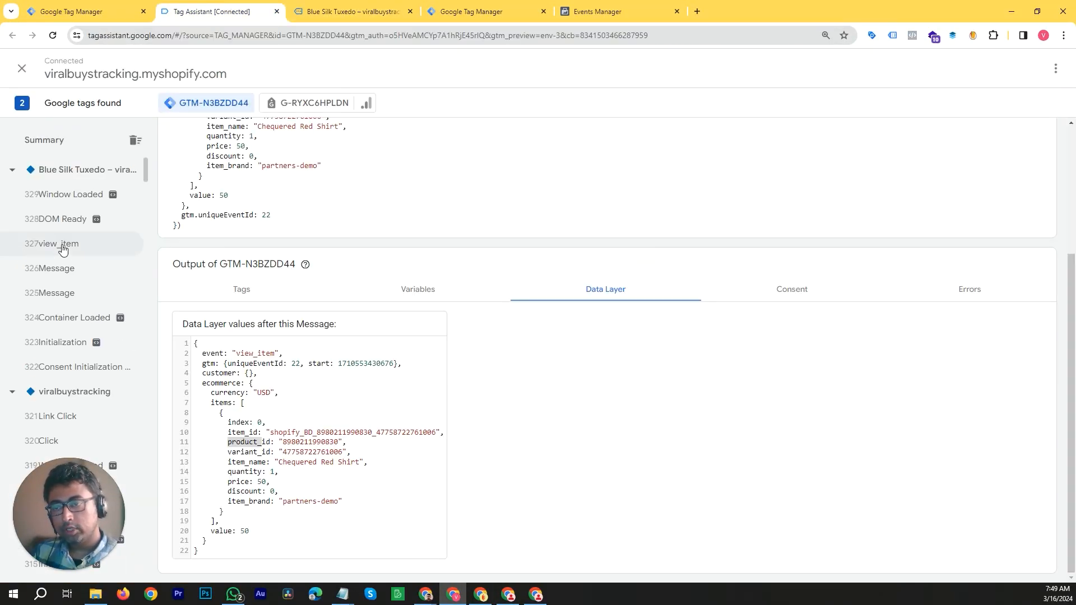
Examine the data layer, variable values and tags of the Blue Silk Tuxedo view_item event
{"action": "left_click", "coordinate": [63, 246]}
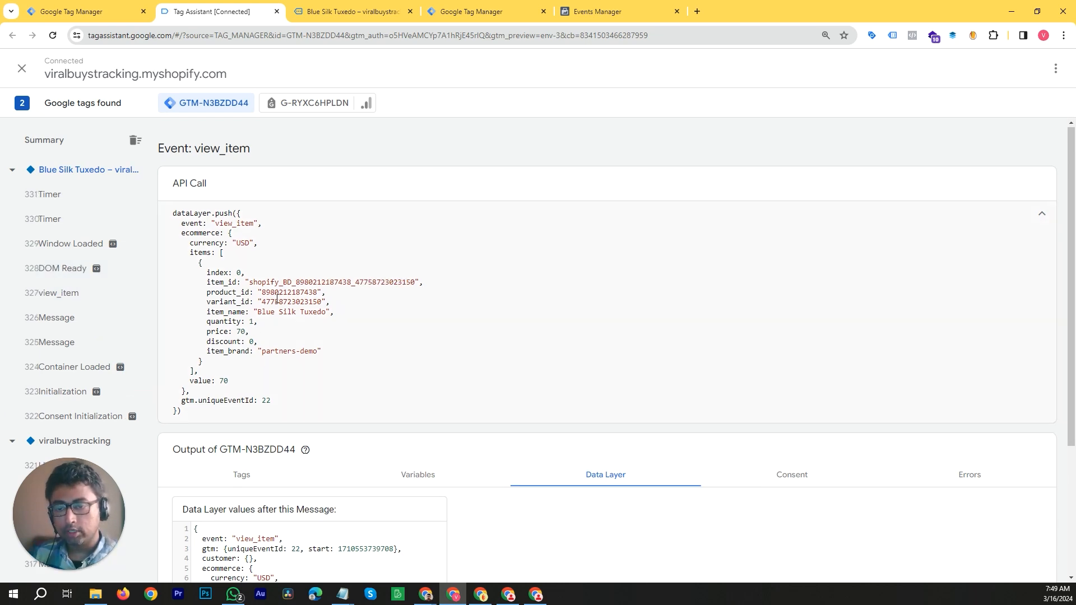
{"action": "scroll", "coordinate": [280, 300], "scroll_direction": "down", "scroll_amount": 3}
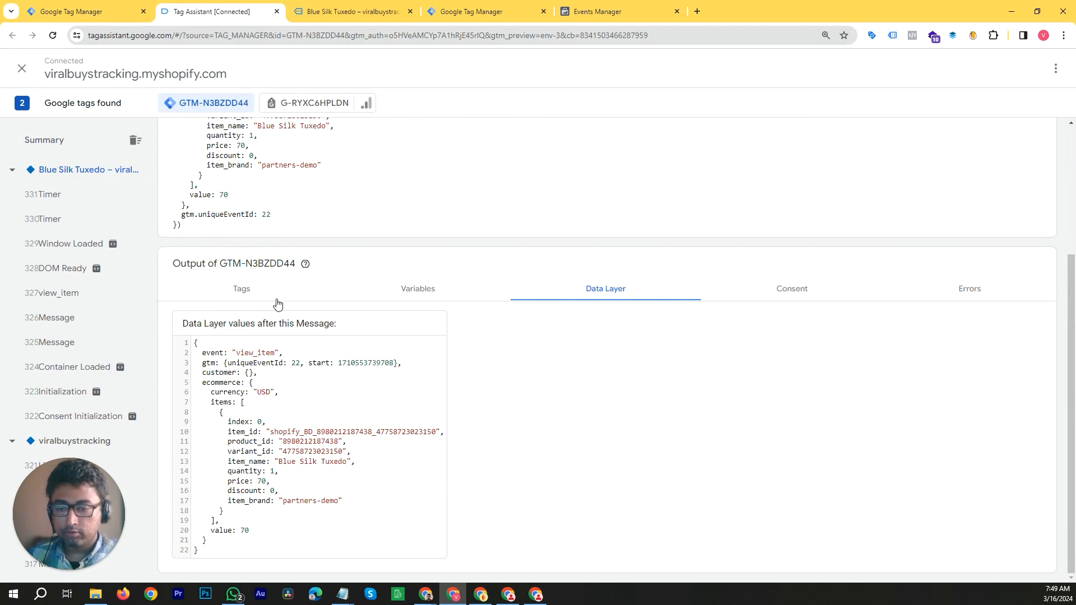
{"action": "left_click", "coordinate": [416, 297]}
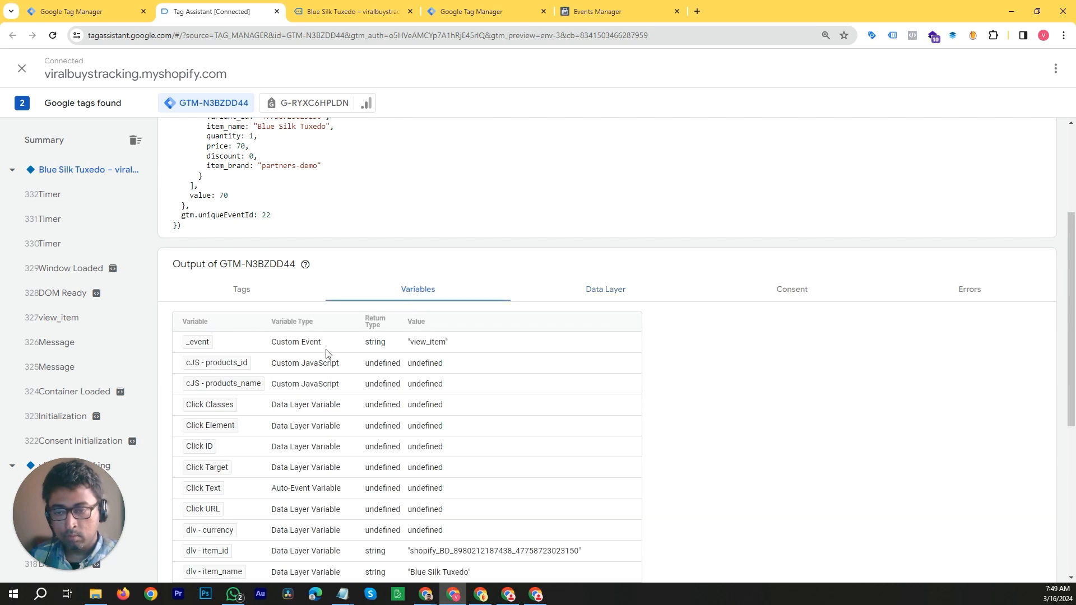
{"action": "scroll", "coordinate": [307, 349], "scroll_direction": "down", "scroll_amount": 2}
{"action": "scroll", "coordinate": [307, 349], "scroll_direction": "down", "scroll_amount": 3}
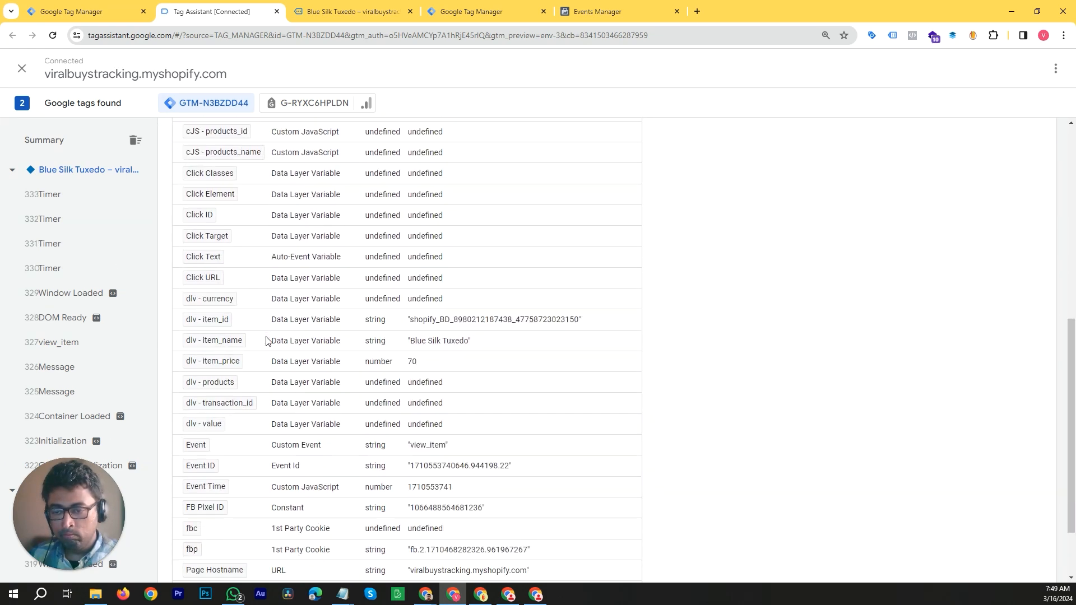
{"action": "scroll", "coordinate": [266, 340], "scroll_direction": "down", "scroll_amount": 1}
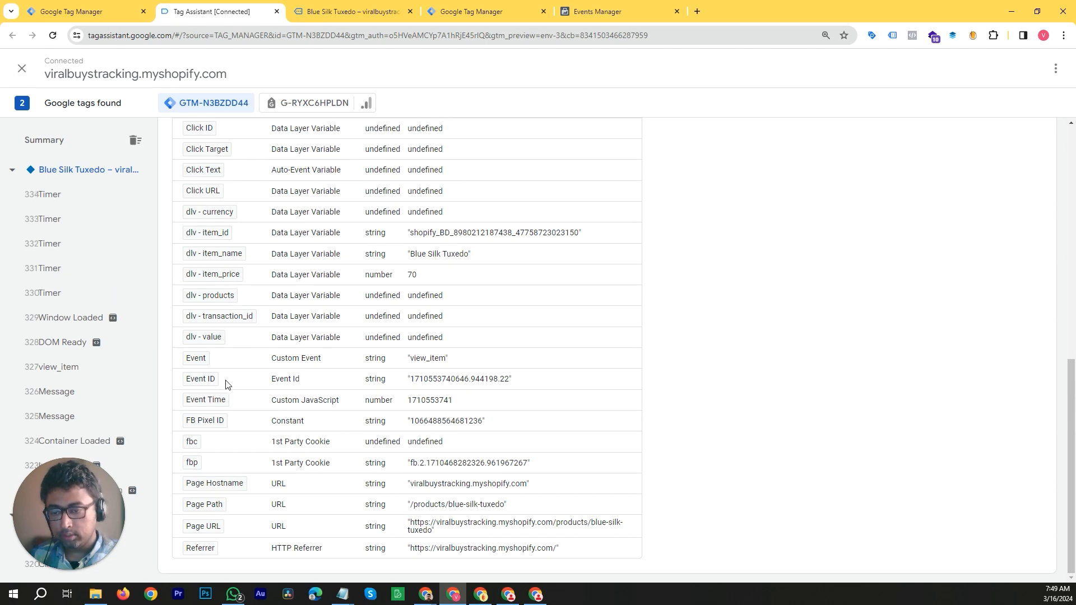
{"action": "scroll", "coordinate": [226, 384], "scroll_direction": "up", "scroll_amount": 9}
{"action": "scroll", "coordinate": [236, 348], "scroll_direction": "down", "scroll_amount": 3}
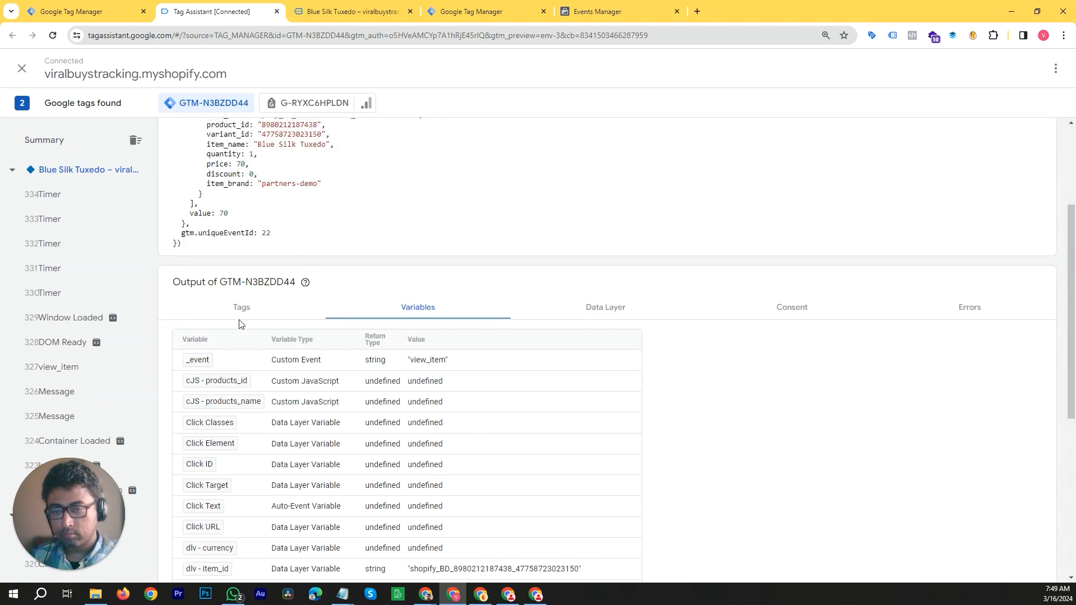
{"action": "left_click", "coordinate": [240, 316]}
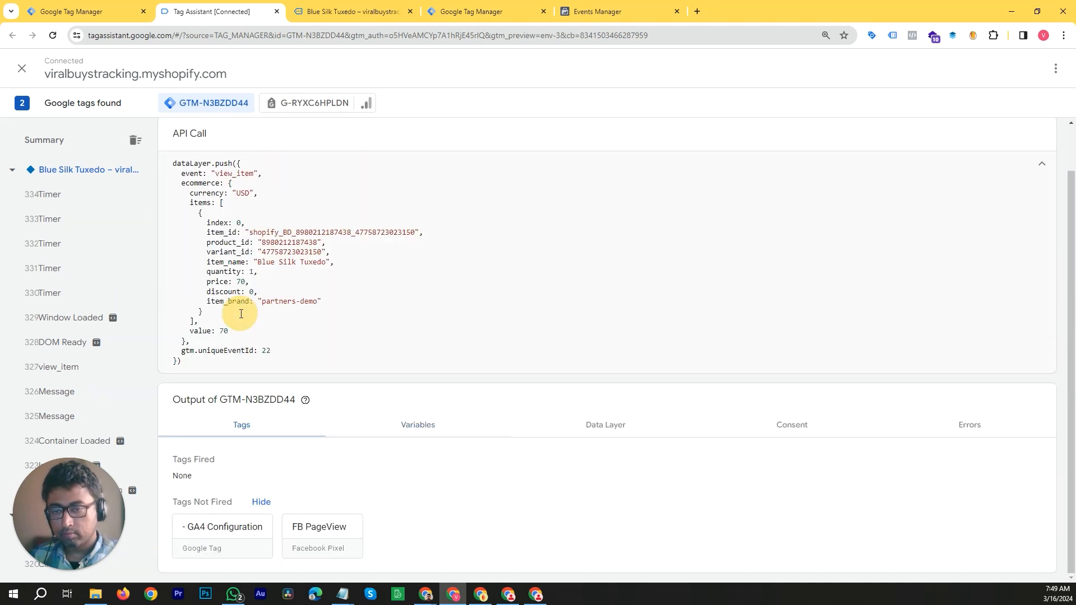
Examine the variable values of the Blue Silk Tuxedo view_item event in Tag Assistant and view the product's store page
{"action": "left_click", "coordinate": [405, 431]}
{"action": "scroll", "coordinate": [321, 391], "scroll_direction": "down", "scroll_amount": 5}
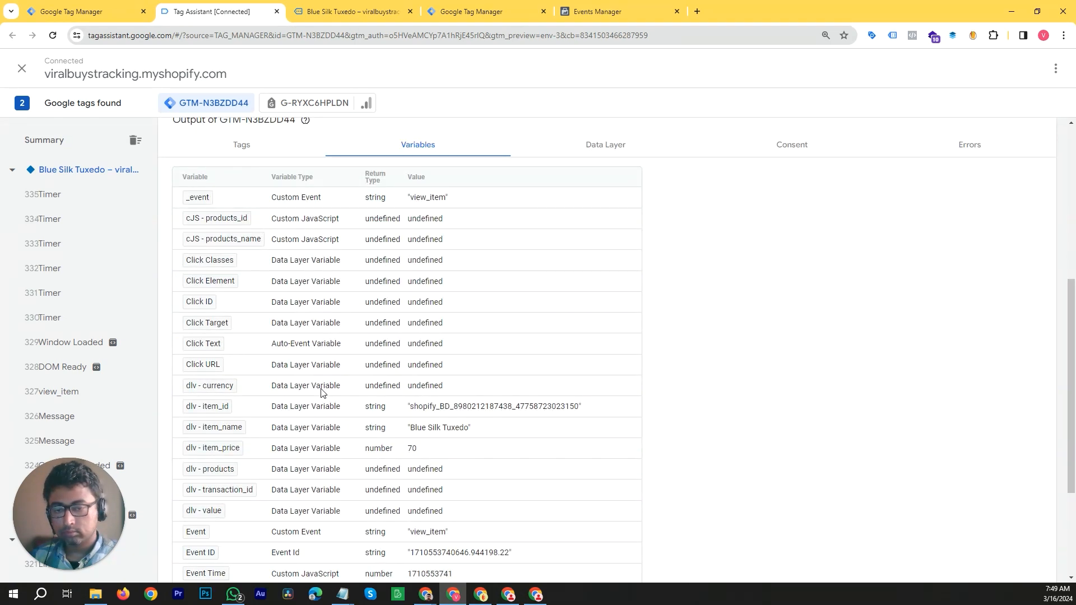
{"action": "scroll", "coordinate": [321, 390], "scroll_direction": "down", "scroll_amount": 3}
{"action": "left_click", "coordinate": [339, 11]}
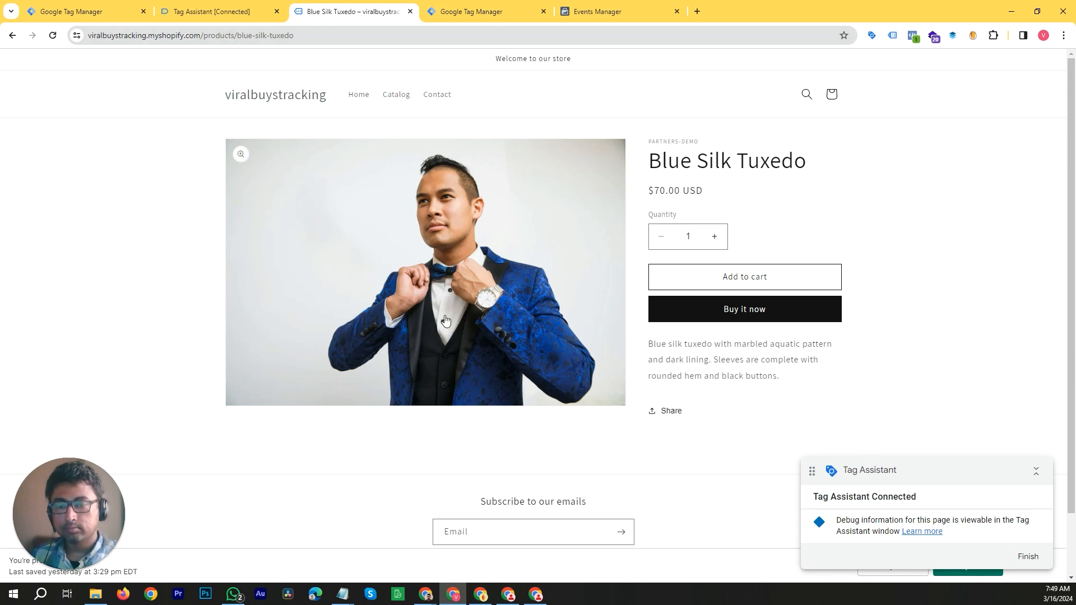
Switch to the untitled tag in Google Tag Manager and set the content_type property value to product
{"action": "left_click", "coordinate": [91, 10]}
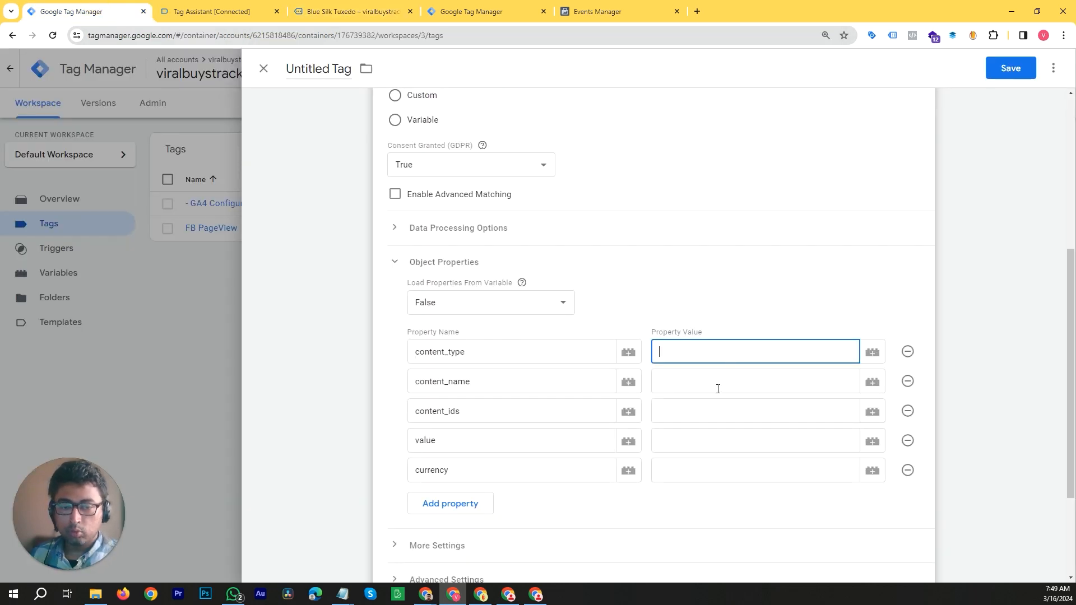
{"action": "type", "text": "pro"}
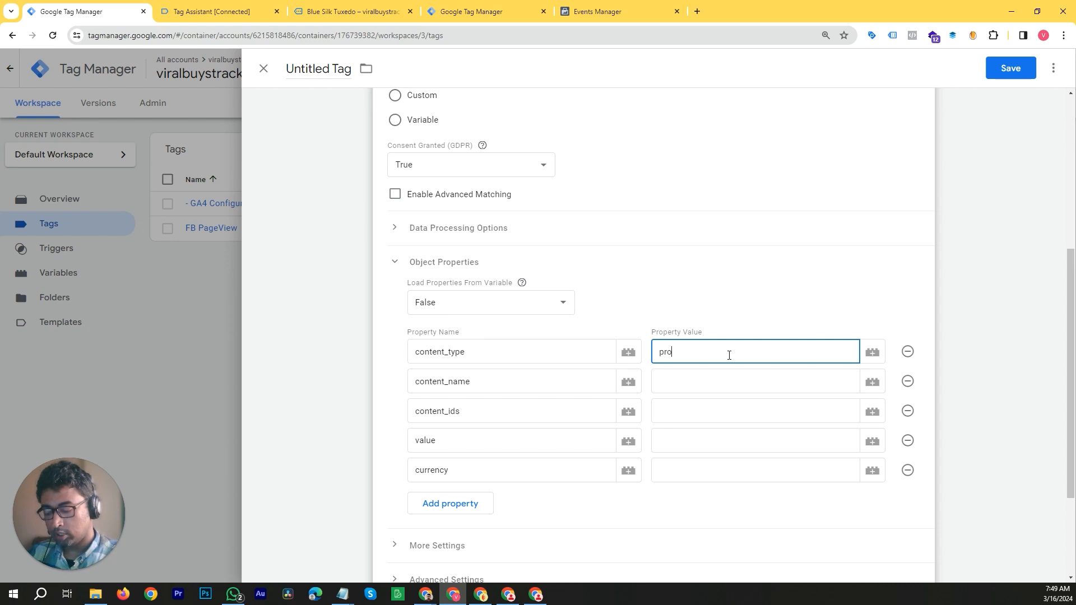
{"action": "type", "text": "duct"}
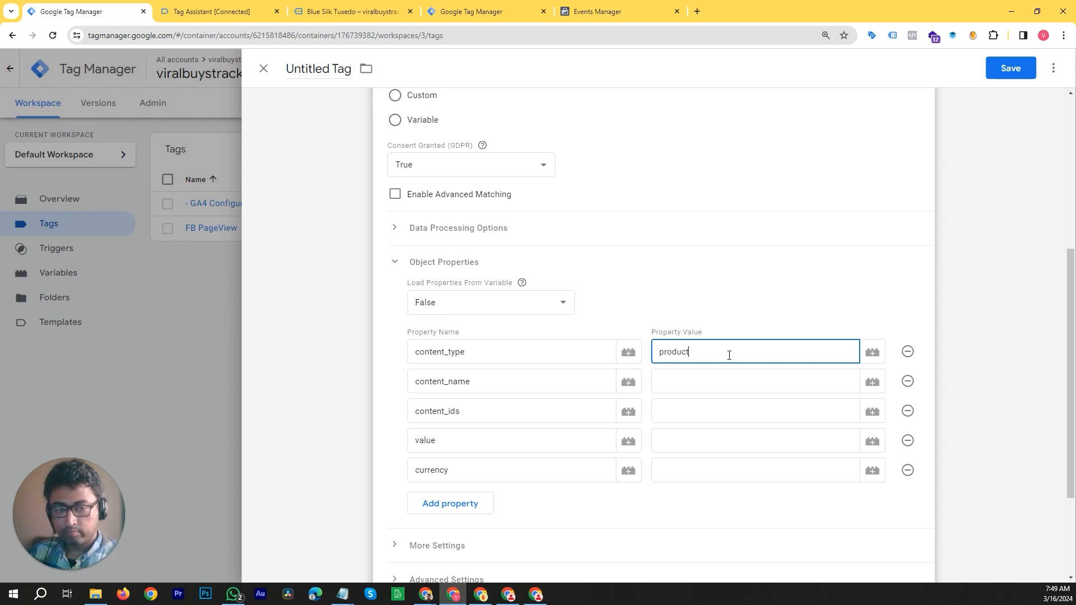
Open the Notepad notes and highlight the product_group option on the content_type line
{"action": "left_click", "coordinate": [343, 595]}
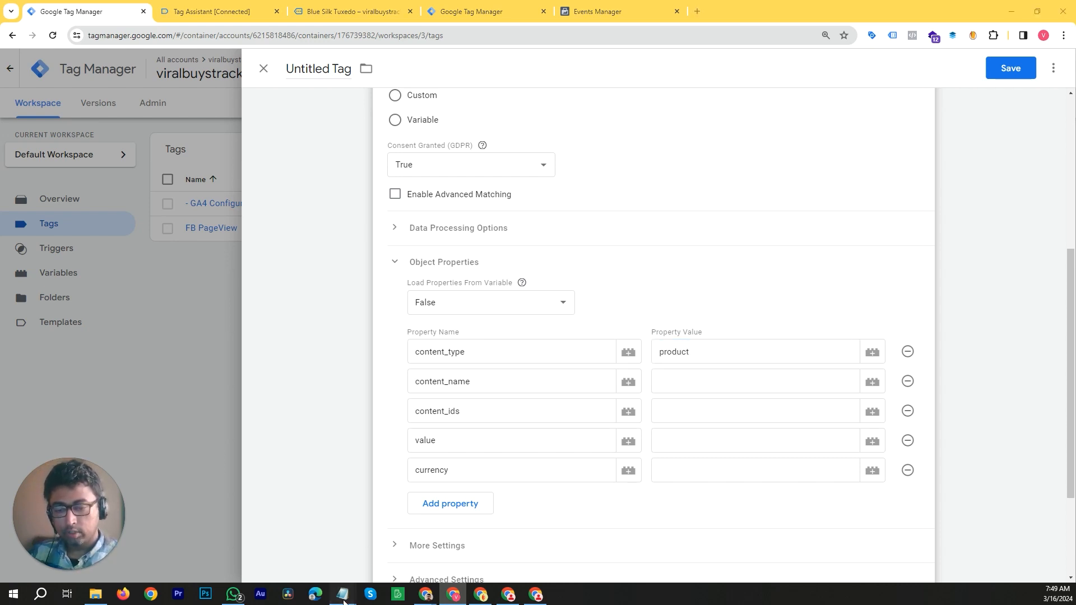
{"action": "left_click", "coordinate": [389, 560]}
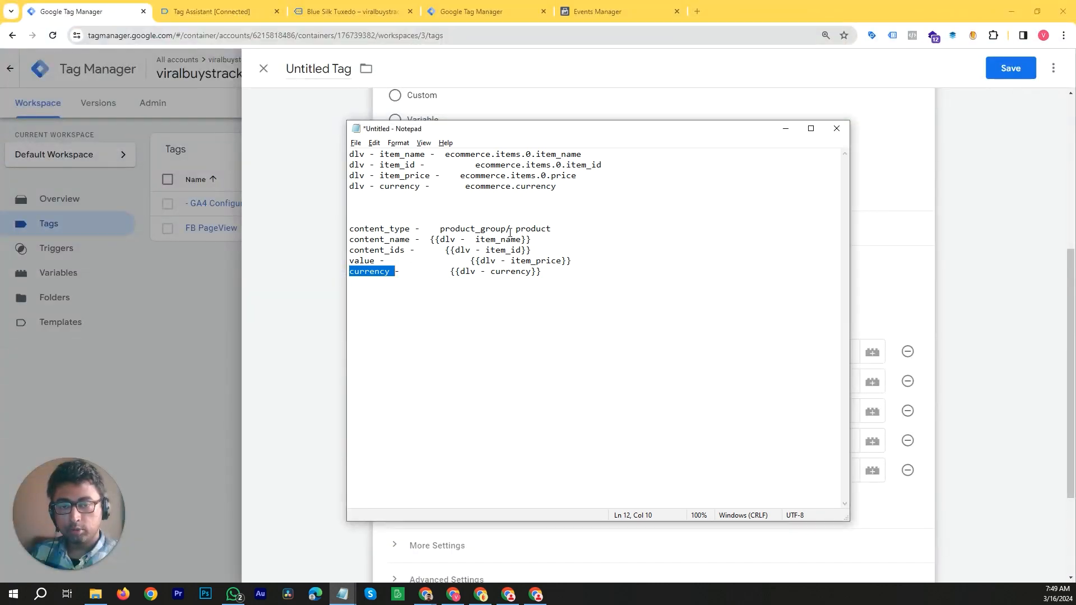
{"action": "left_click", "coordinate": [437, 227]}
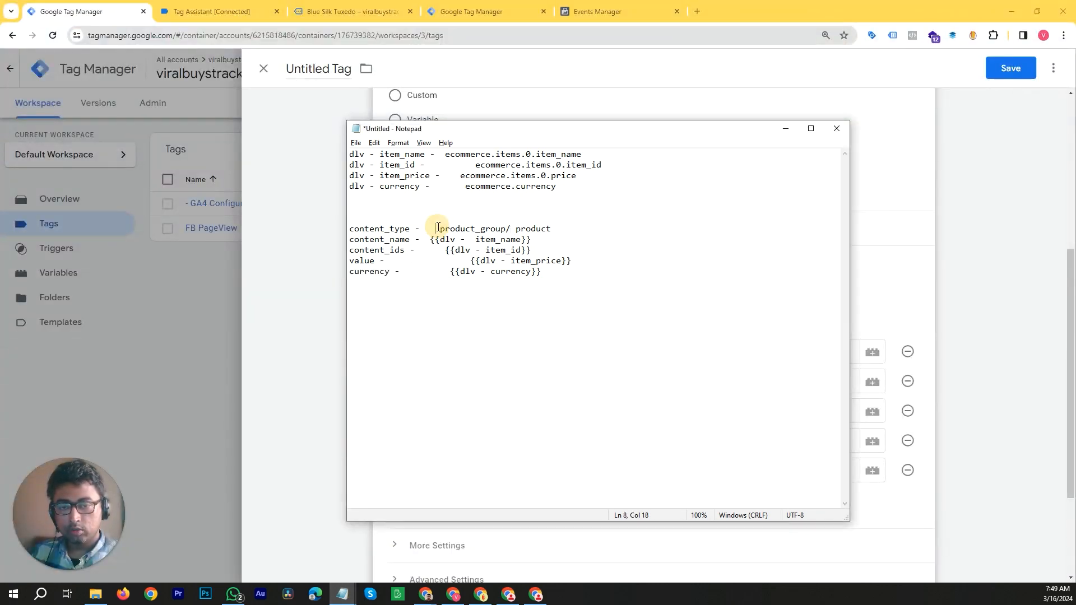
{"action": "left_click", "coordinate": [506, 231], "text": "shift"}
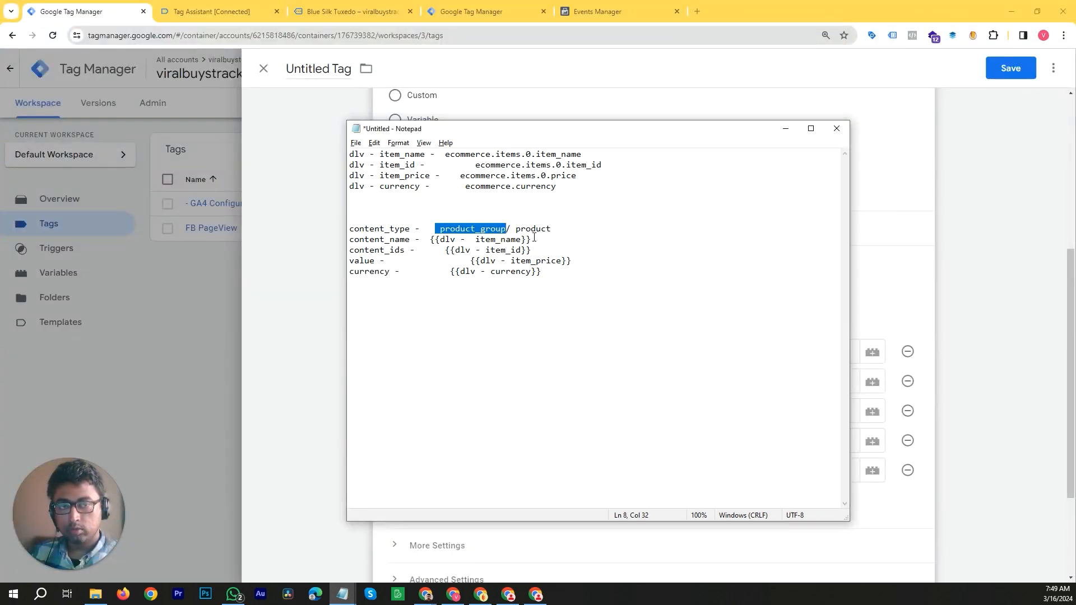
{"action": "left_click", "coordinate": [693, 10]}
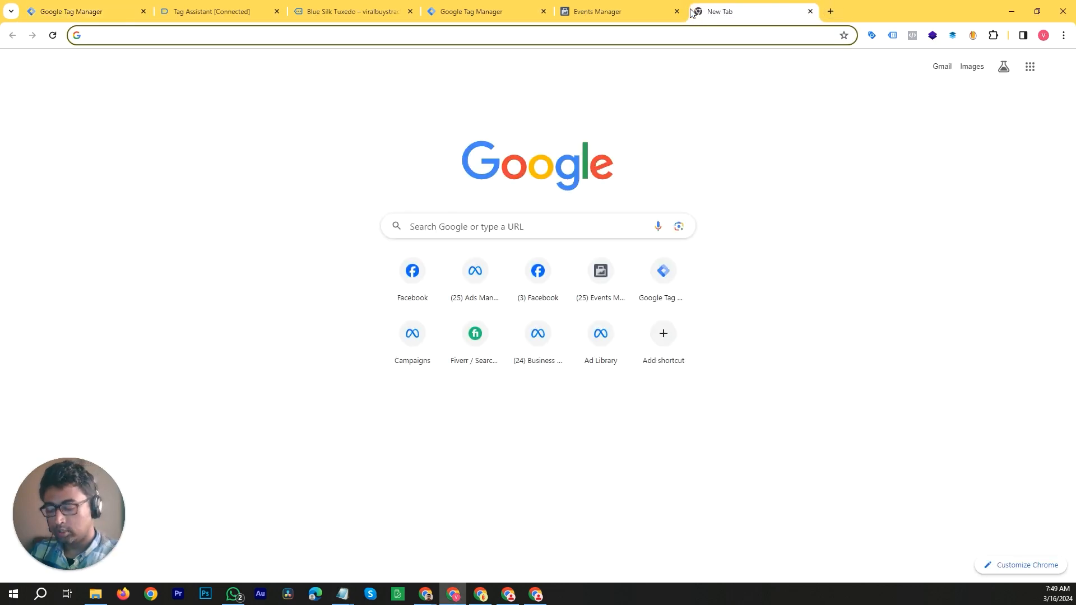
{"action": "type", "text": "hikari"}
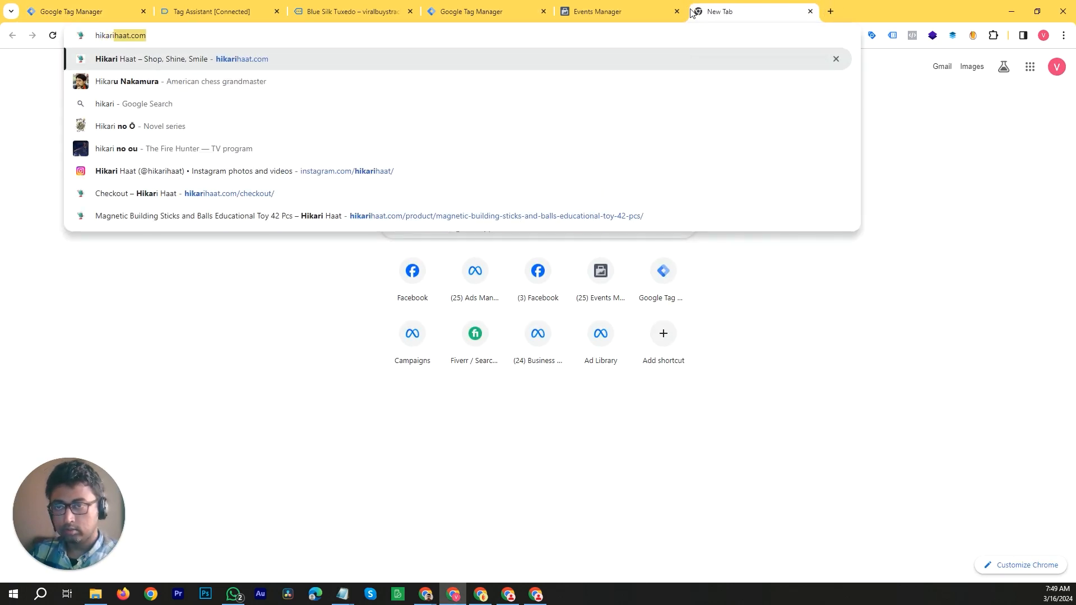
{"action": "key", "text": "Return"}
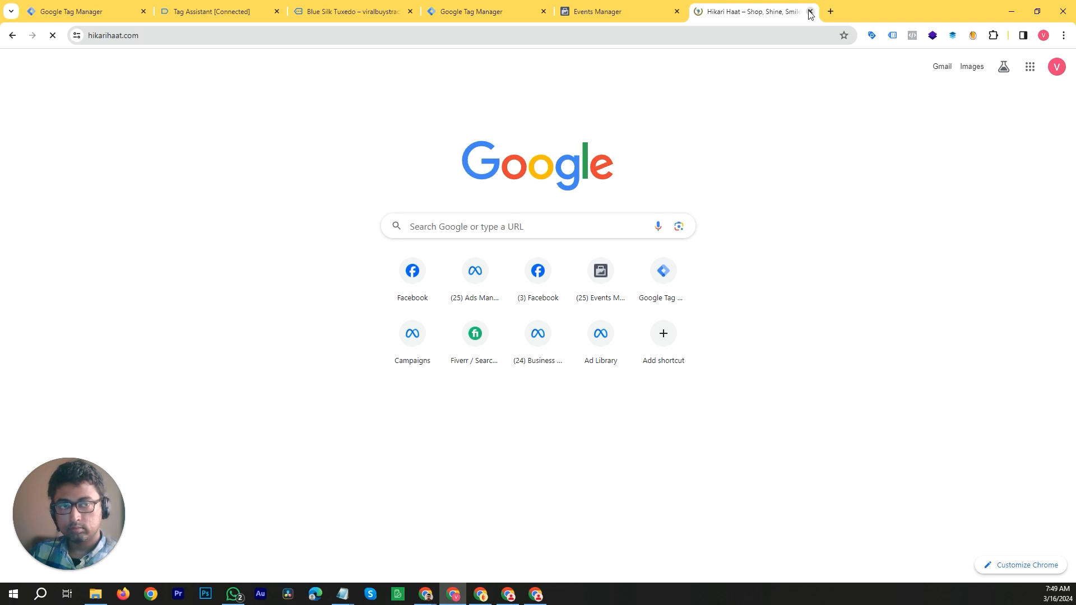
{"action": "left_click", "coordinate": [810, 12]}
Search Google for "jewelry stores" in a new browser tab to find an example store with product variants
{"action": "left_click", "coordinate": [695, 11]}
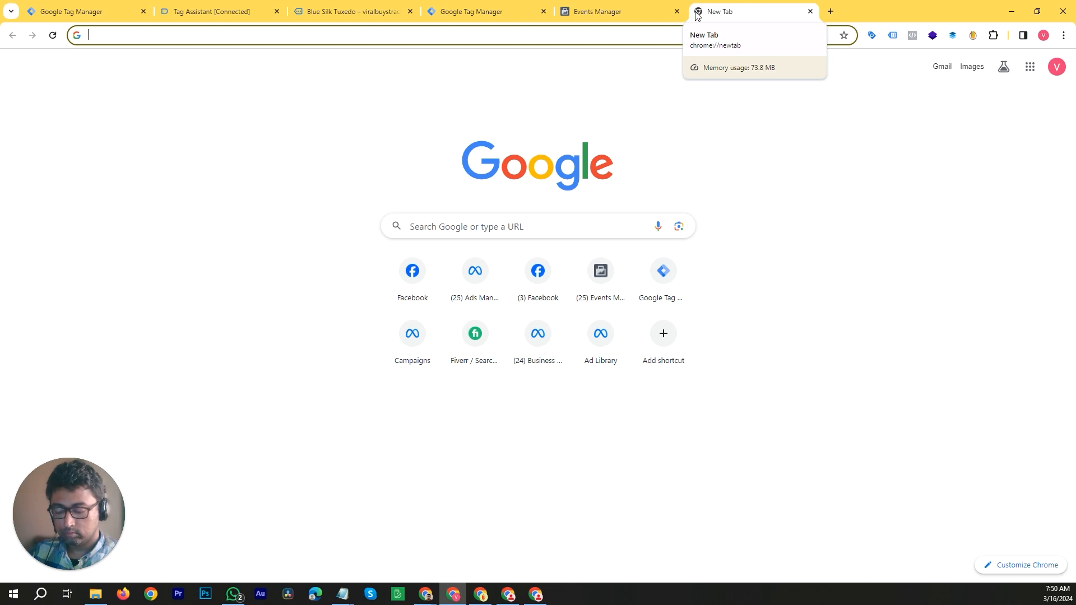
{"action": "type", "text": "jewel"}
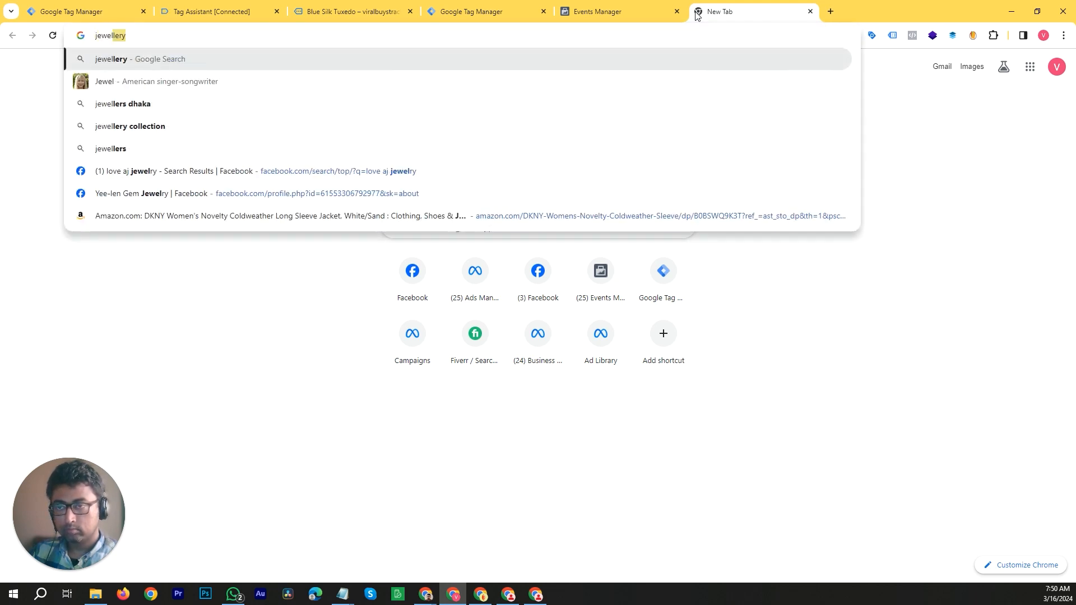
{"action": "key", "text": "BackSpace"}
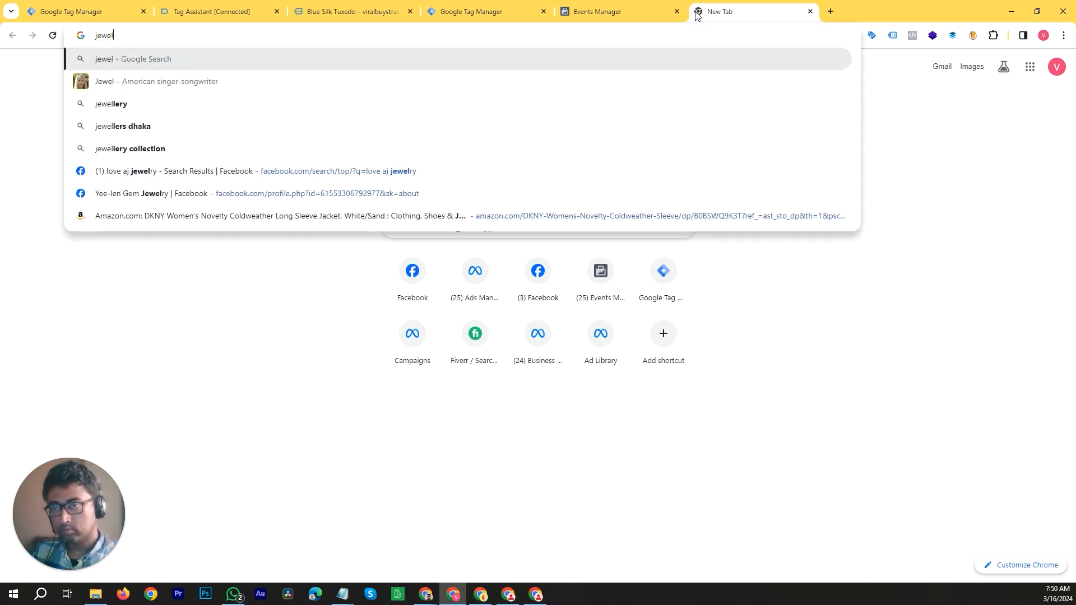
{"action": "type", "text": "ry store"}
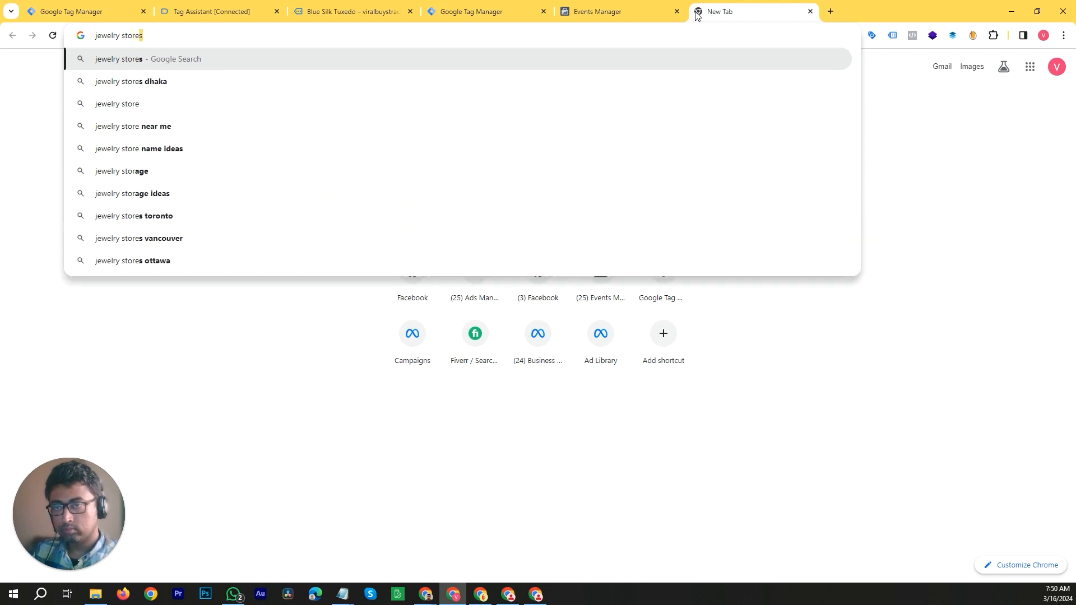
{"action": "key", "text": "Return"}
Decline the precise location request, look through the jewelry store results and open the Jared website
{"action": "scroll", "coordinate": [385, 276], "scroll_direction": "down", "scroll_amount": 1}
{"action": "scroll", "coordinate": [336, 269], "scroll_direction": "down", "scroll_amount": 3}
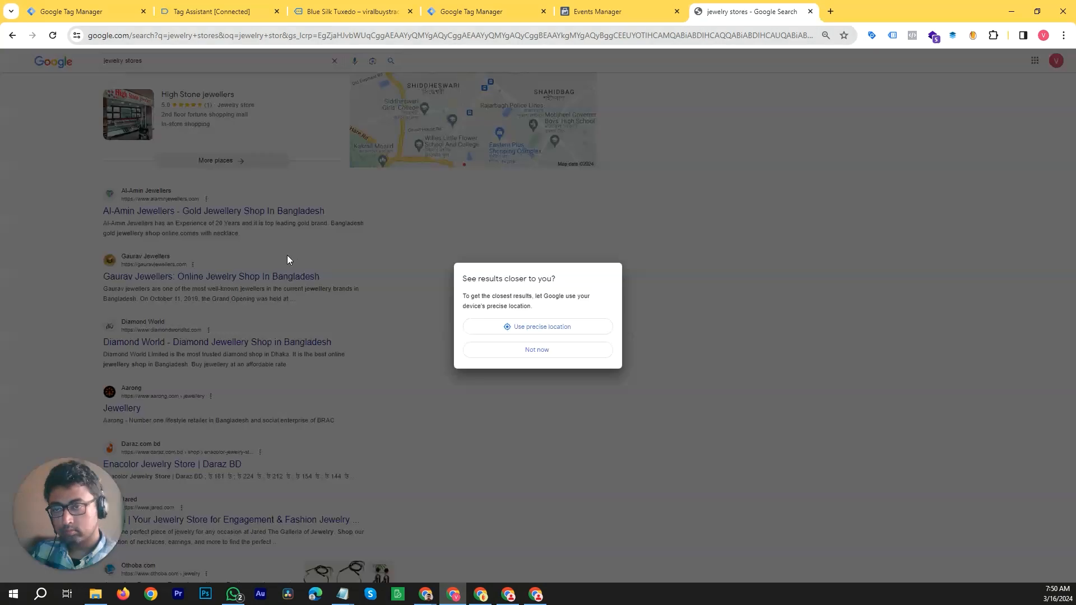
{"action": "left_click", "coordinate": [587, 349]}
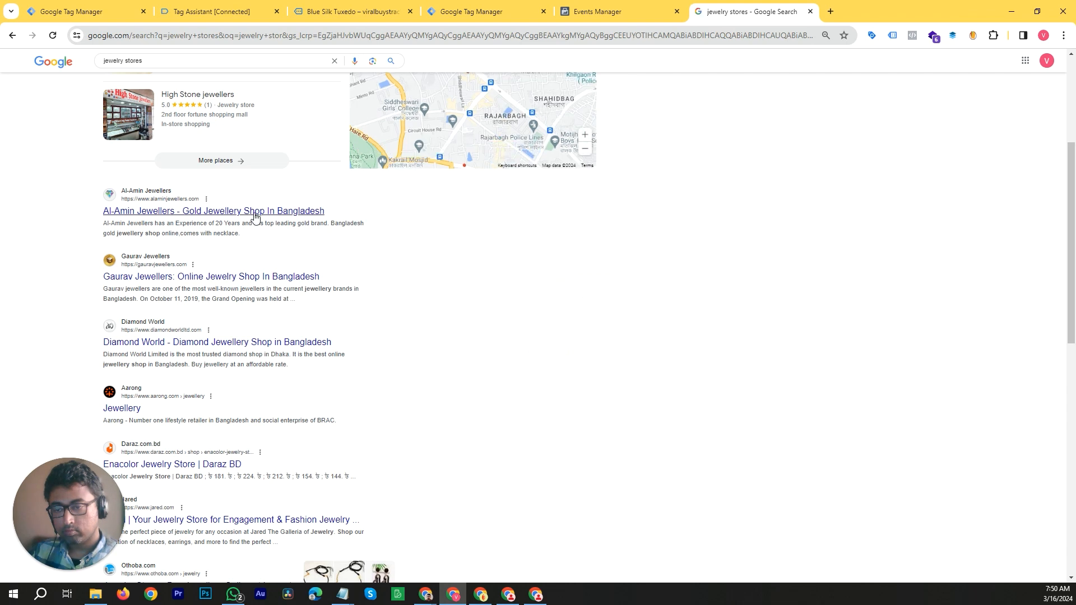
{"action": "scroll", "coordinate": [149, 409], "scroll_direction": "down", "scroll_amount": 2}
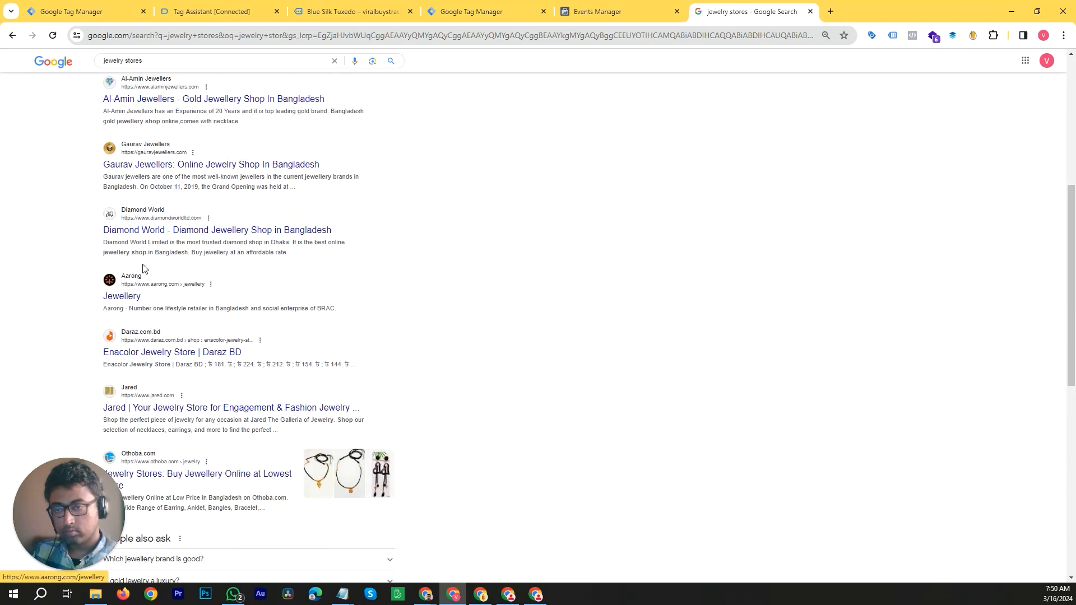
{"action": "scroll", "coordinate": [156, 270], "scroll_direction": "down", "scroll_amount": 2}
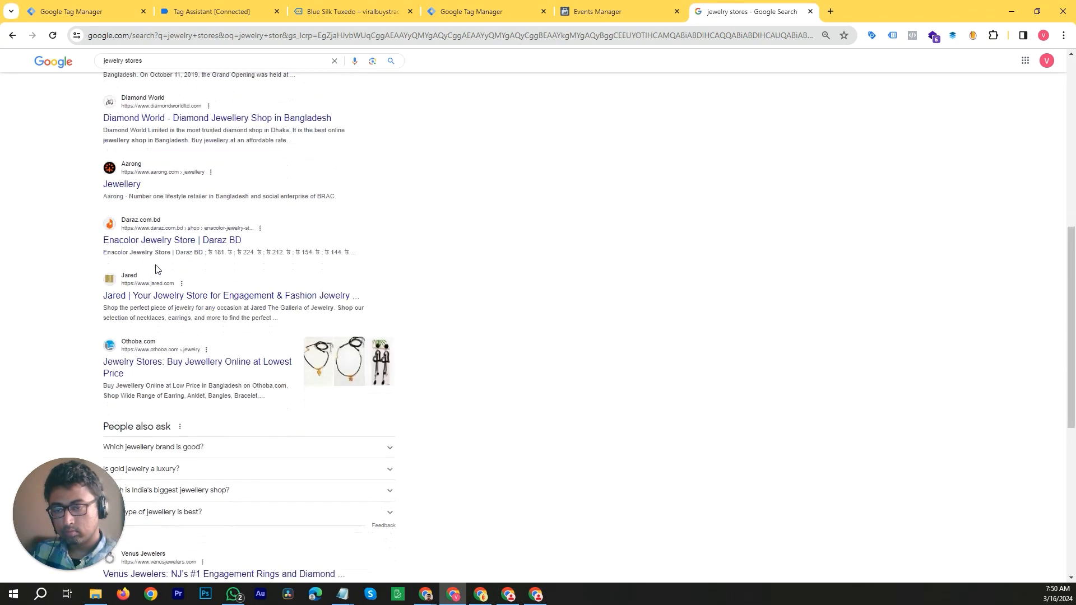
{"action": "left_click", "coordinate": [181, 301]}
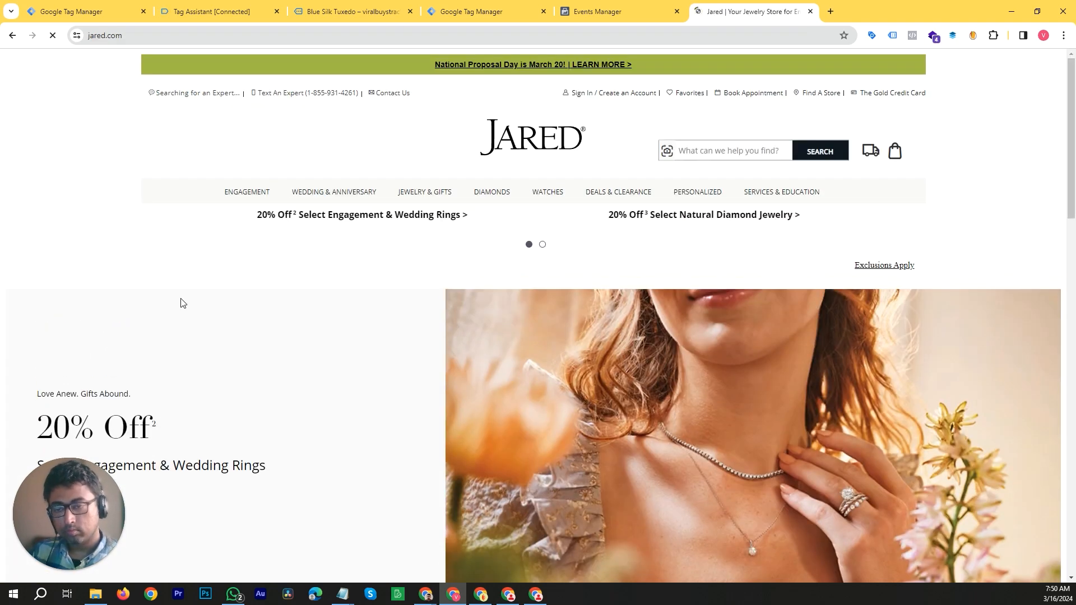
Open Jared's lab-created diamond promotion and go to the 5 ct tw round 14K white gold diamond bracelet
{"action": "scroll", "coordinate": [279, 308], "scroll_direction": "down", "scroll_amount": 12}
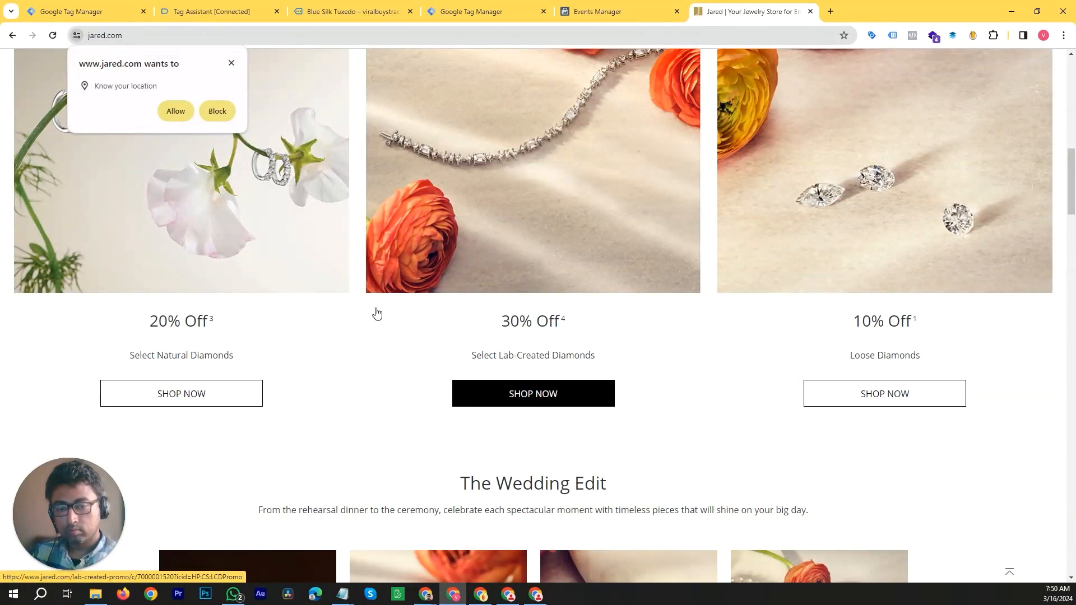
{"action": "left_click", "coordinate": [568, 199]}
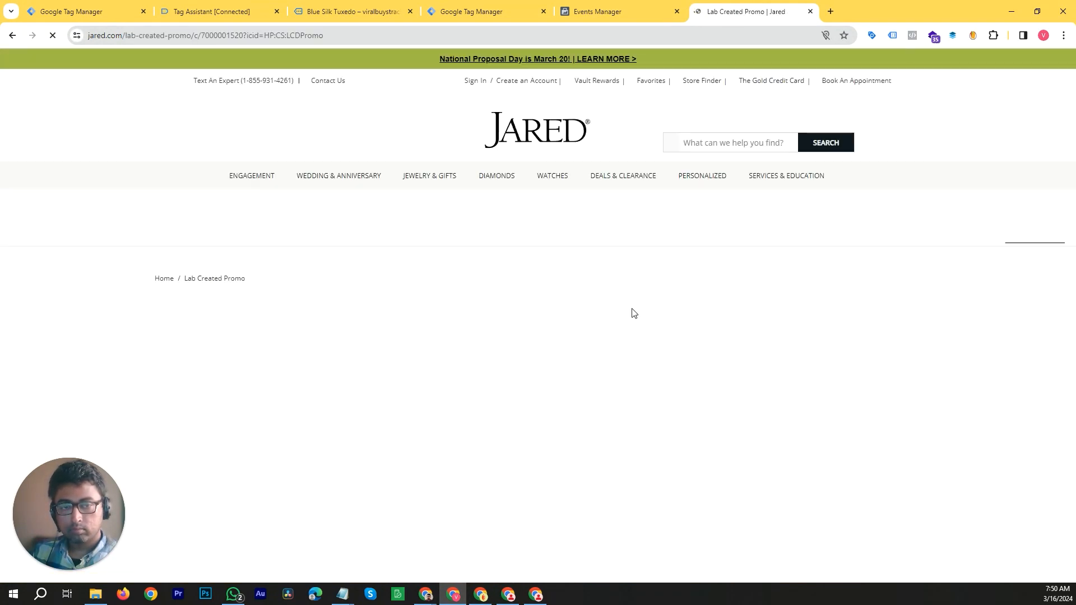
{"action": "scroll", "coordinate": [549, 389], "scroll_direction": "down", "scroll_amount": 5}
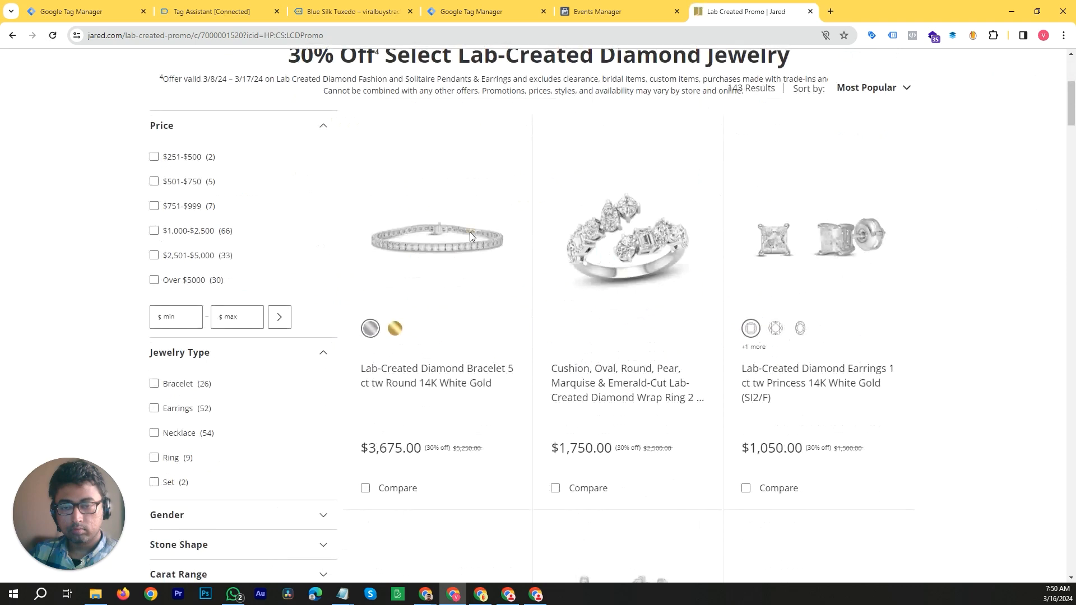
{"action": "left_click", "coordinate": [538, 271]}
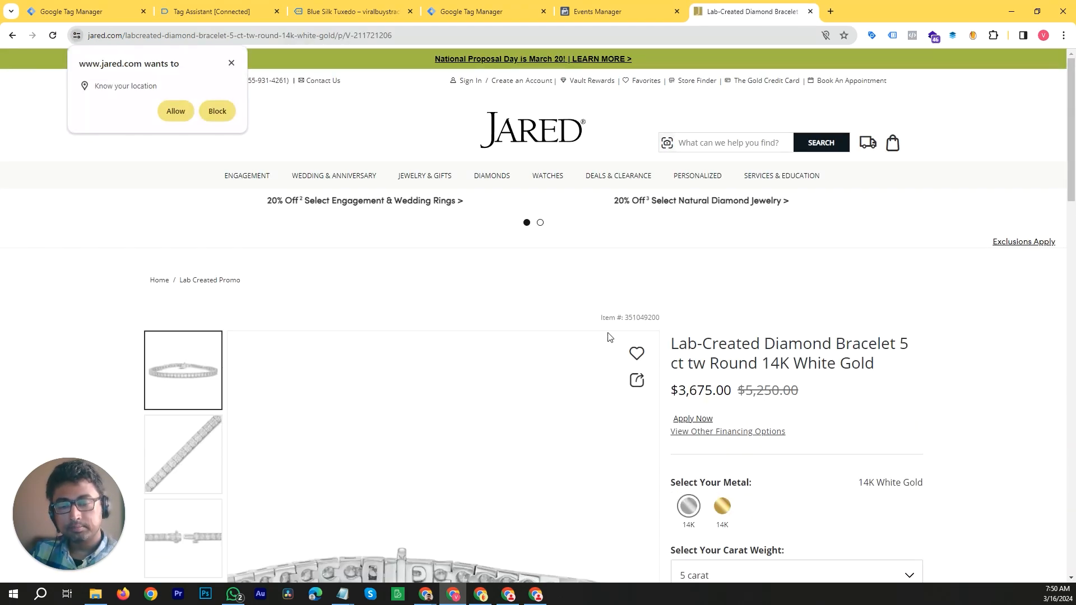
Compare the bracelet's metal variants by selecting 14K Yellow Gold and returning to 14K White Gold
{"action": "scroll", "coordinate": [606, 303], "scroll_direction": "down", "scroll_amount": 3}
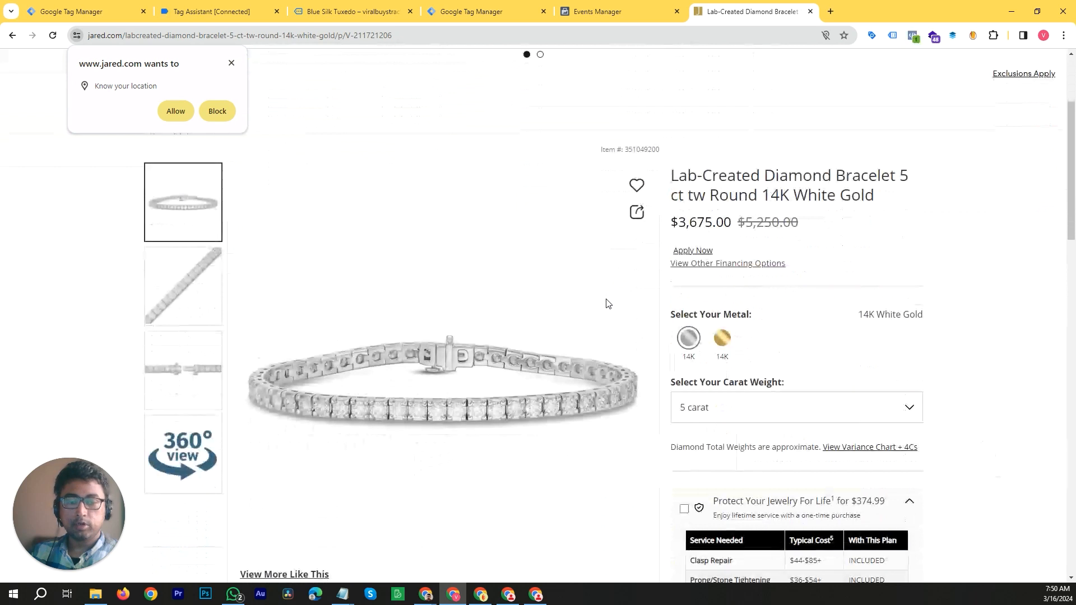
{"action": "left_click", "coordinate": [719, 338]}
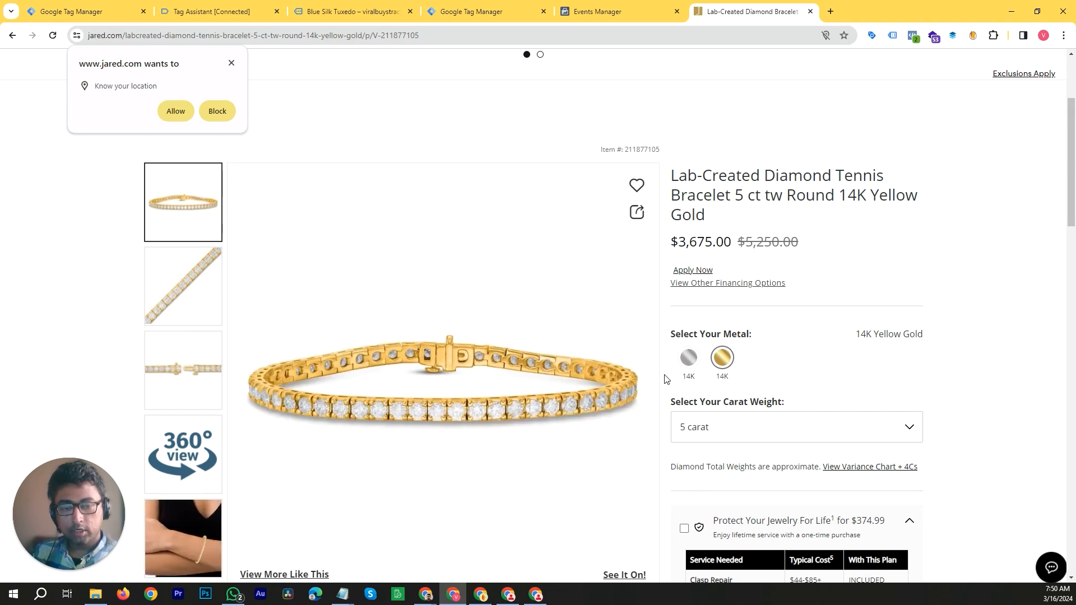
{"action": "left_click", "coordinate": [687, 359]}
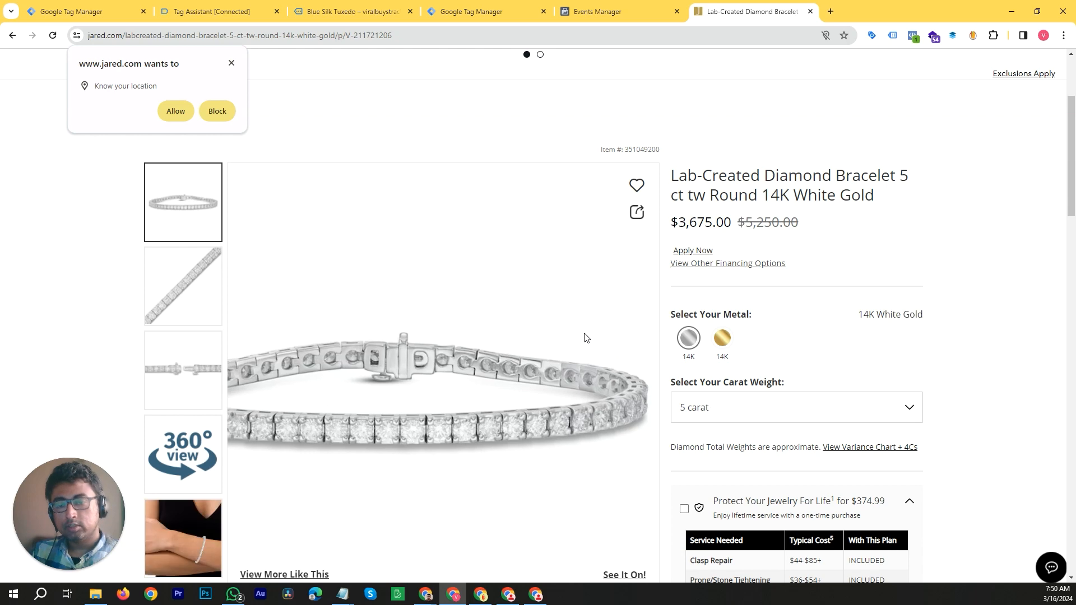
Revisit the Blue Silk Tuxedo product page and return to the untitled tag in Google Tag Manager
{"action": "left_click", "coordinate": [188, 11]}
{"action": "left_click", "coordinate": [328, 11]}
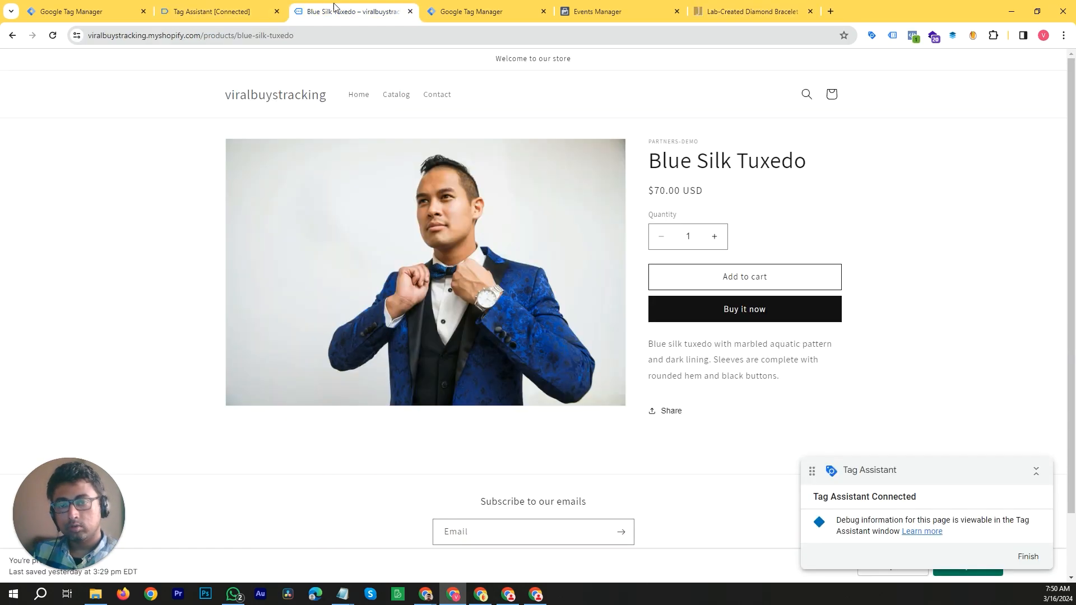
{"action": "left_click", "coordinate": [112, 10]}
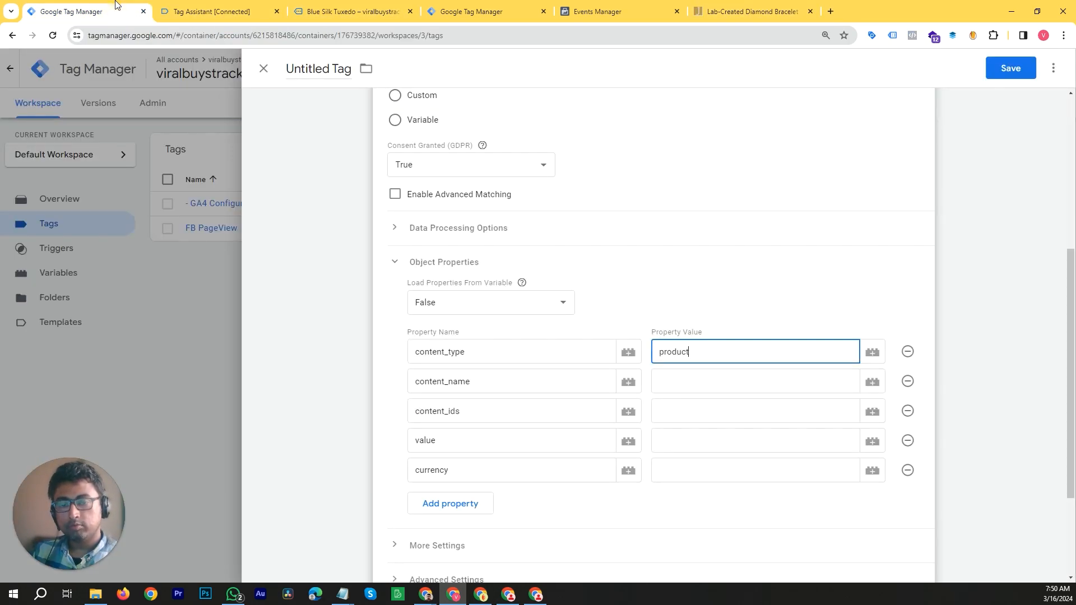
Reopen the Notepad notes and highlight the product and product_group options on the content_type line in turn
{"action": "mouse_move", "coordinate": [343, 593]}
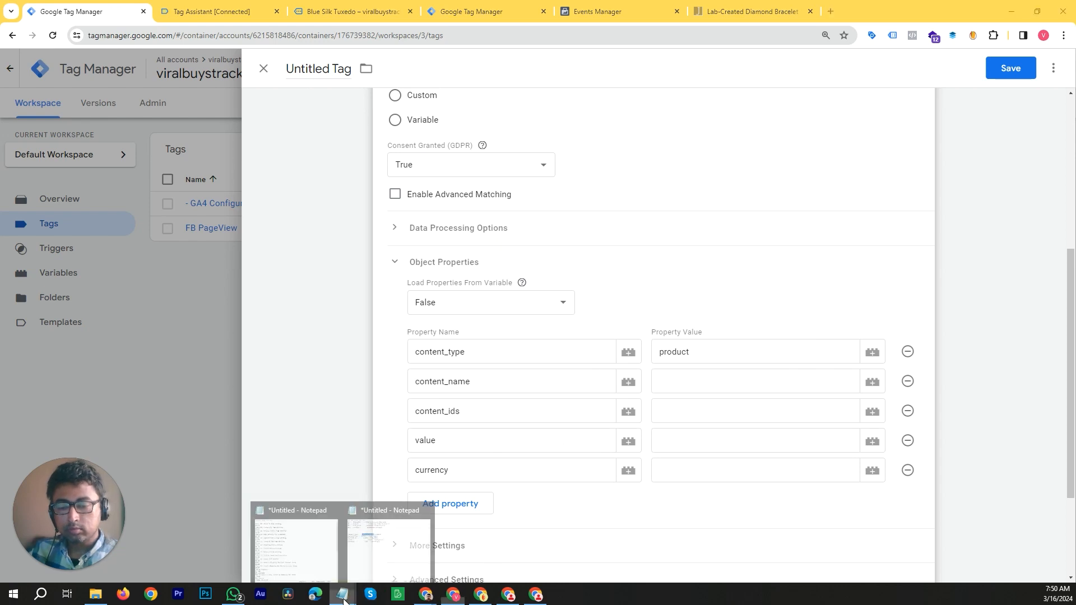
{"action": "left_click", "coordinate": [415, 560]}
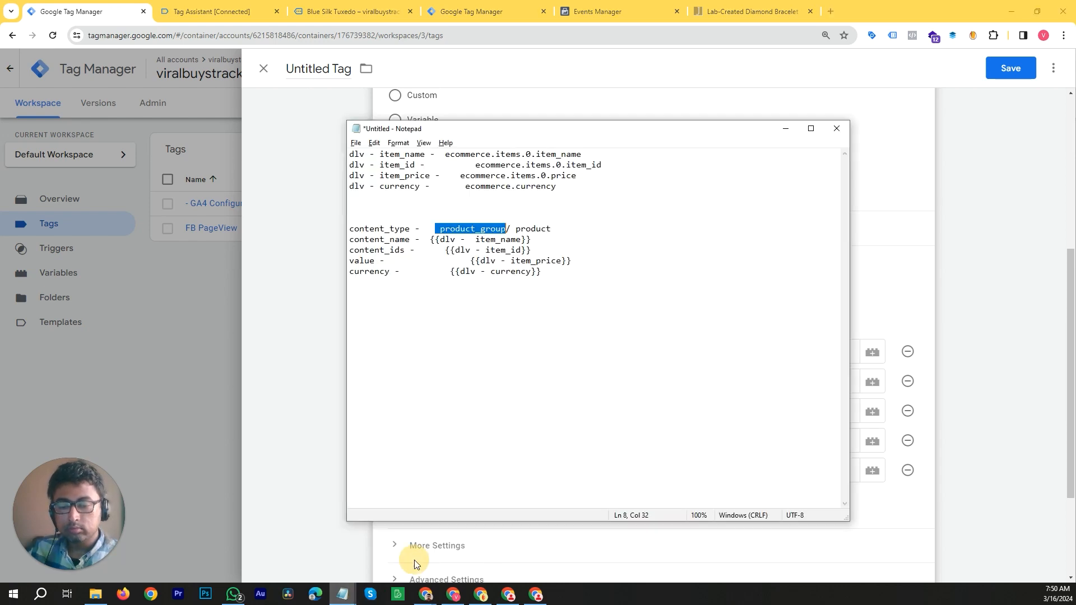
{"action": "left_click", "coordinate": [515, 230]}
{"action": "key", "text": "shift+End"}
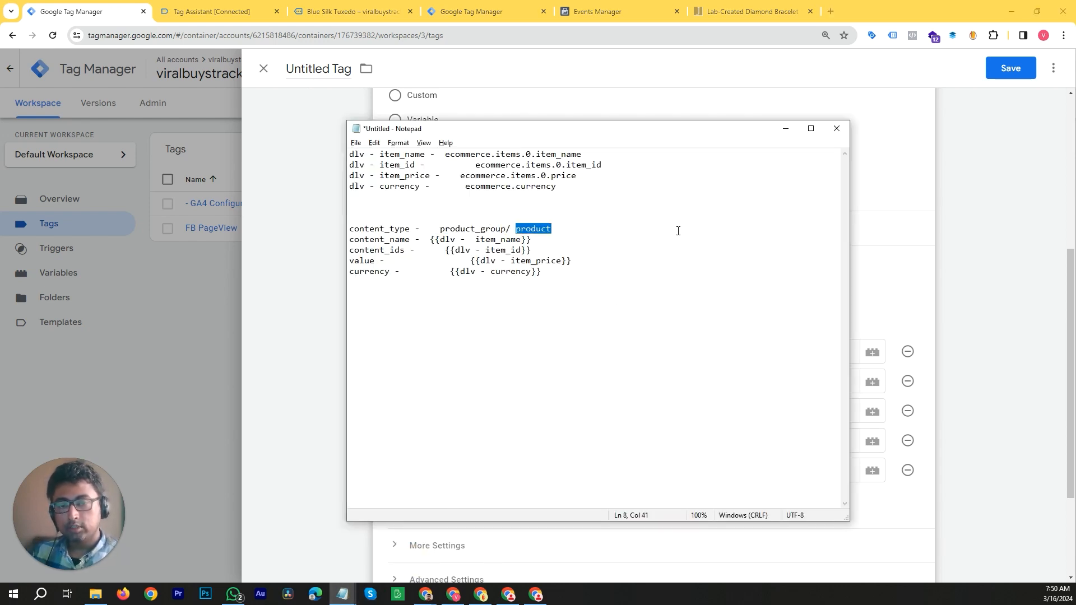
{"action": "key", "text": "ctrl+Left"}
{"action": "key", "text": "ctrl+Left"}
{"action": "key", "text": "ctrl+Left"}
{"action": "key", "text": "ctrl+shift+Right"}
{"action": "key", "text": "ctrl+shift+Right"}
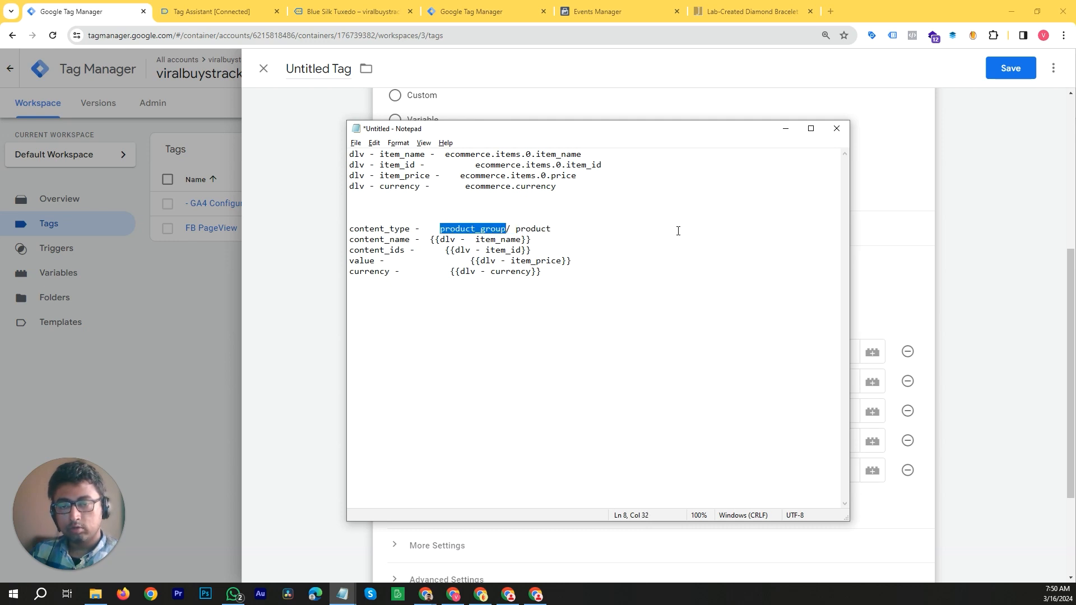
{"action": "key", "text": "ctrl+Right"}
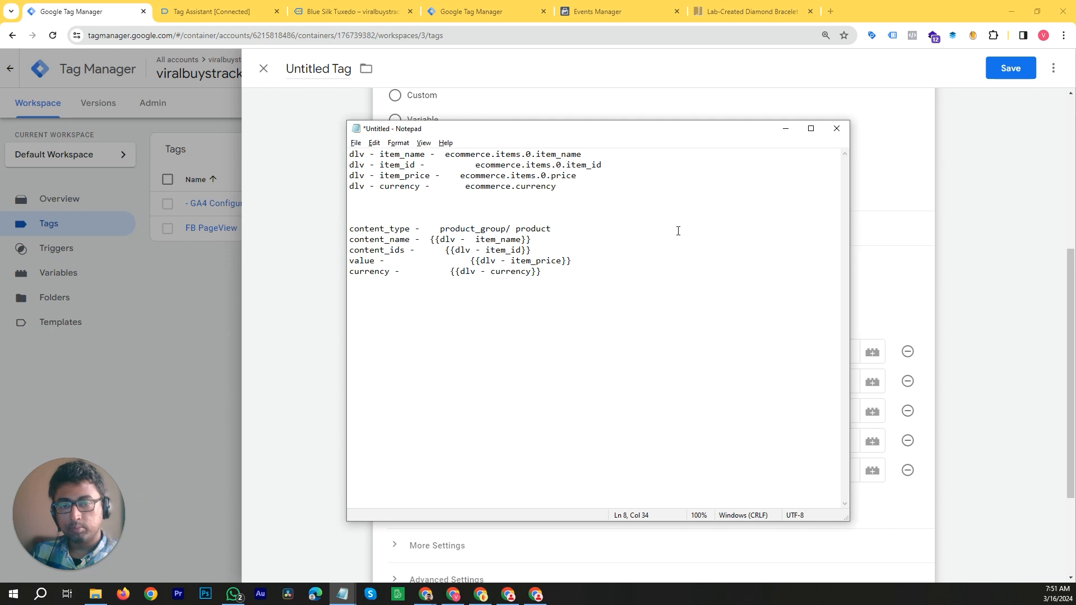
Highlight product on the content_type line of the notes and check it against the tag's content_type property value
{"action": "key", "text": "ctrl+shift+Right"}
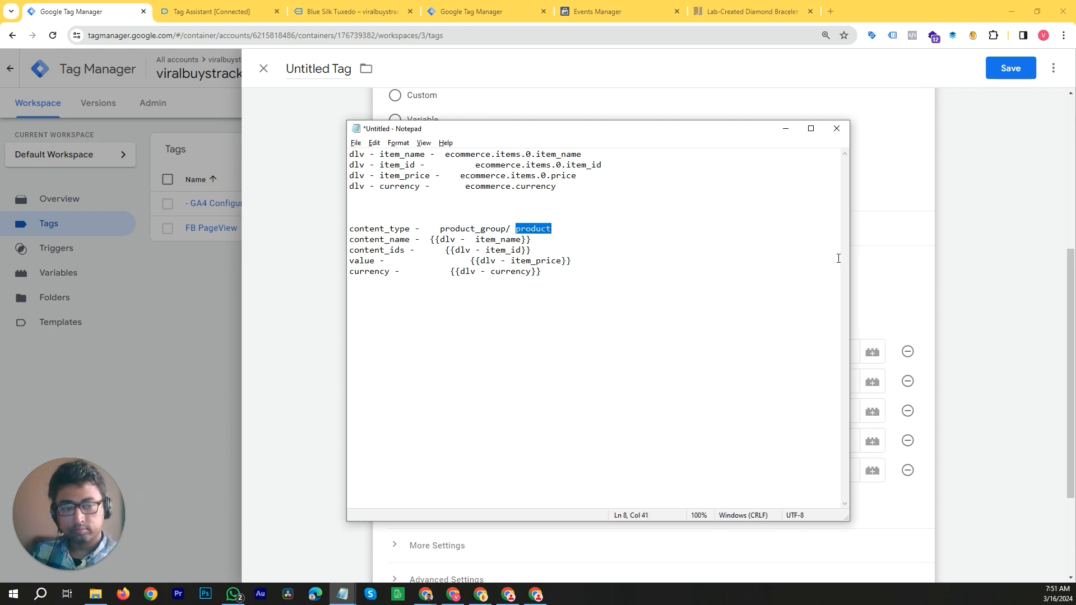
{"action": "left_click", "coordinate": [884, 296]}
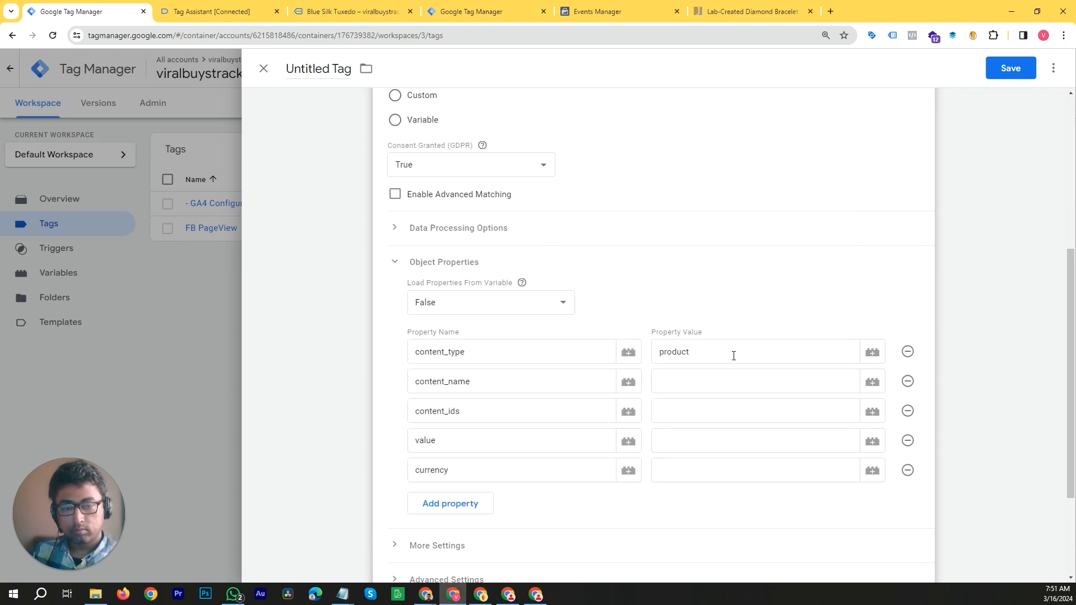
{"action": "left_click", "coordinate": [699, 359]}
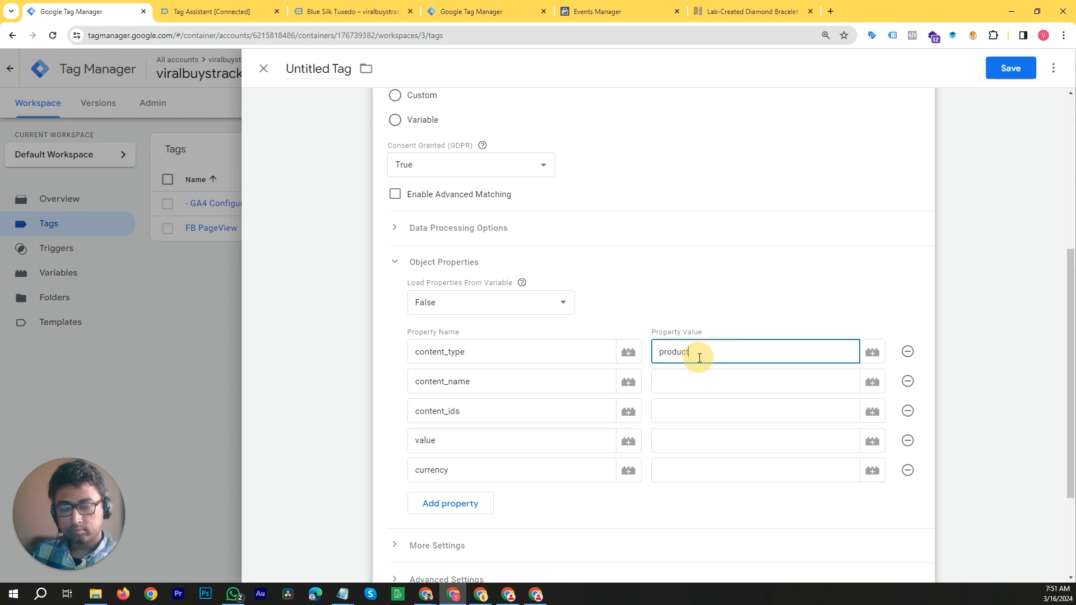
{"action": "key", "text": "ctrl+a"}
{"action": "key", "text": "Right"}
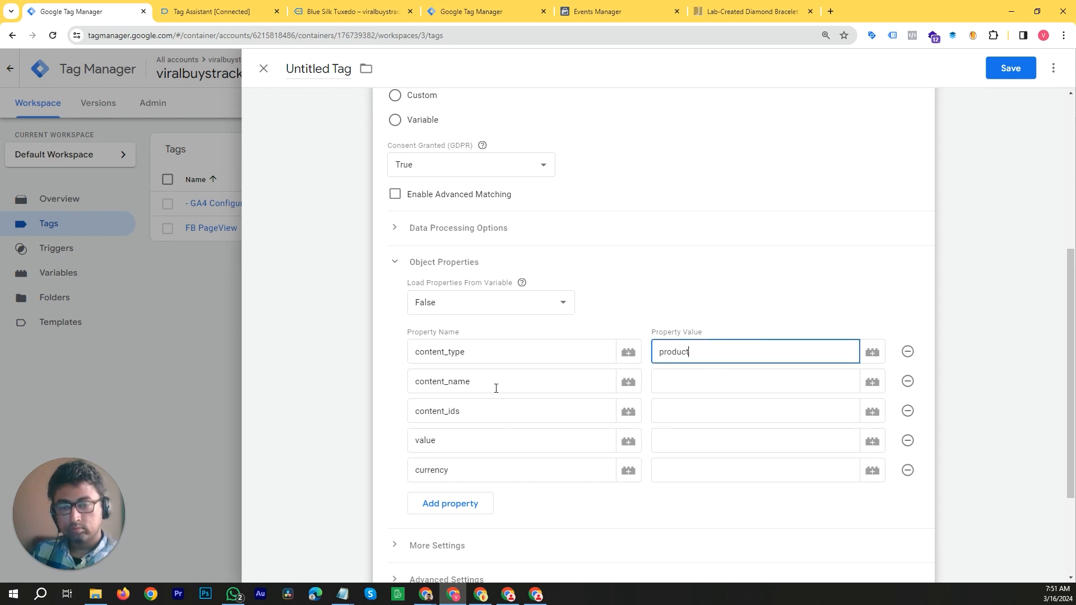
Set the content_name property value to the {{dlv - item_name}} variable
{"action": "left_click", "coordinate": [495, 387]}
{"action": "left_click", "coordinate": [723, 386]}
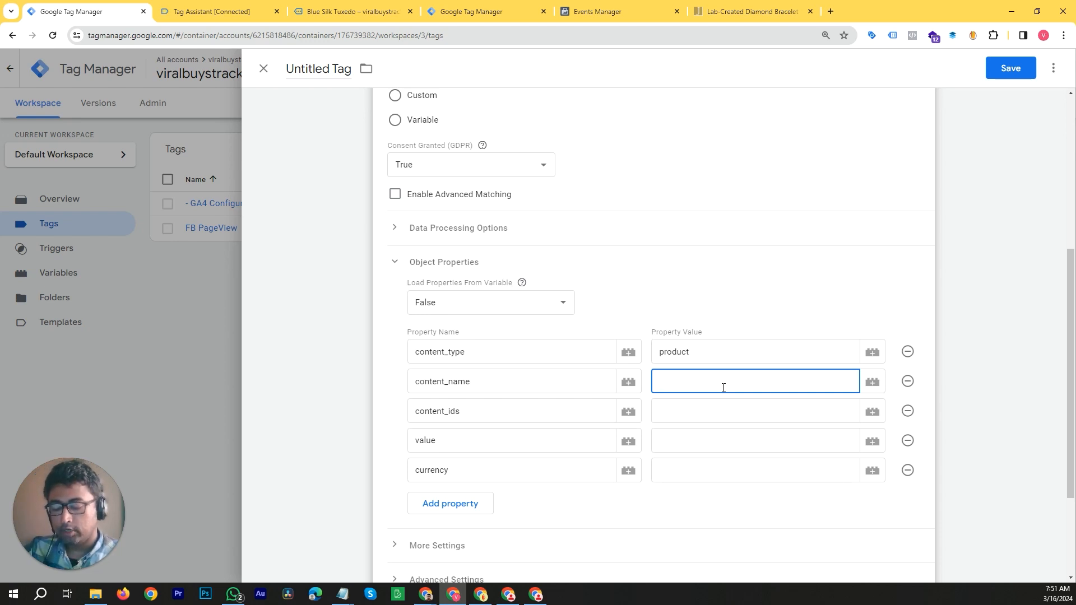
{"action": "type", "text": "{{"}
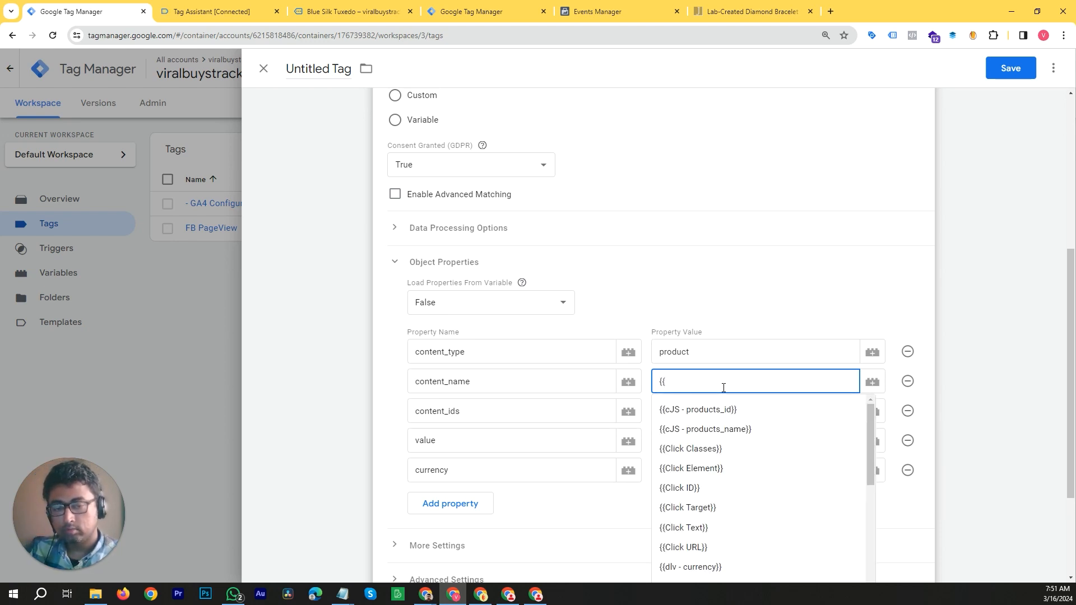
{"action": "type", "text": "nam"}
{"action": "key", "text": "Down"}
{"action": "key", "text": "Down"}
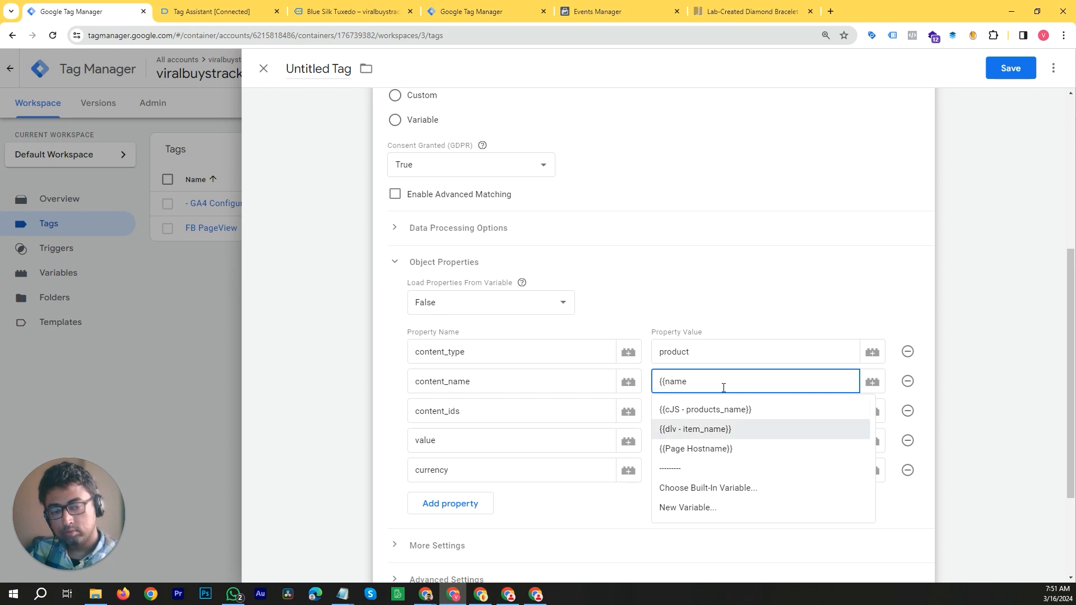
{"action": "key", "text": "Return"}
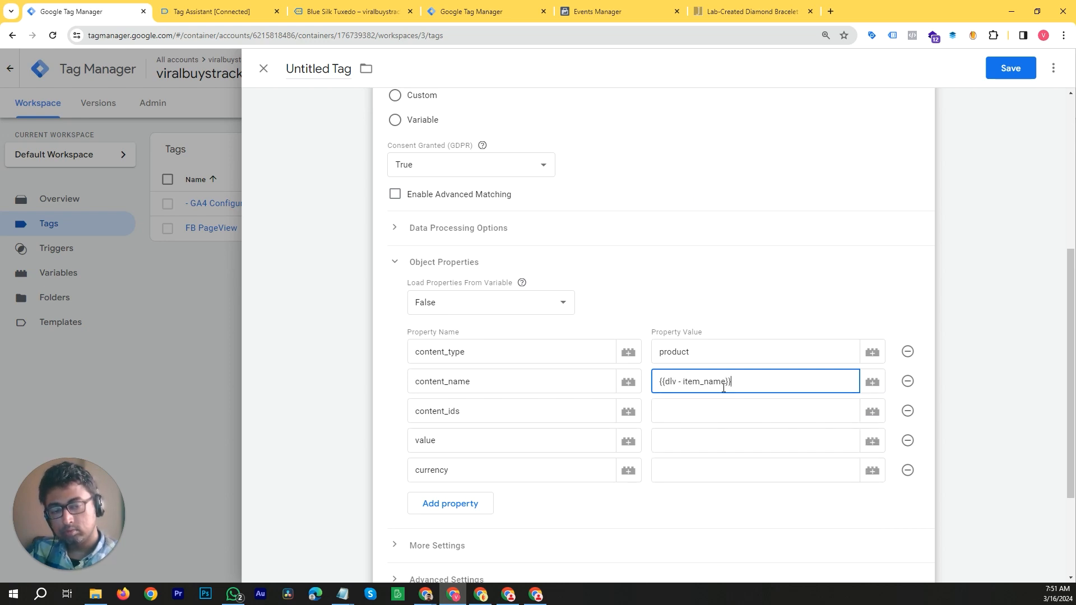
Set the content_ids property value to the {{dlv - item_id}} variable
{"action": "left_click", "coordinate": [793, 419]}
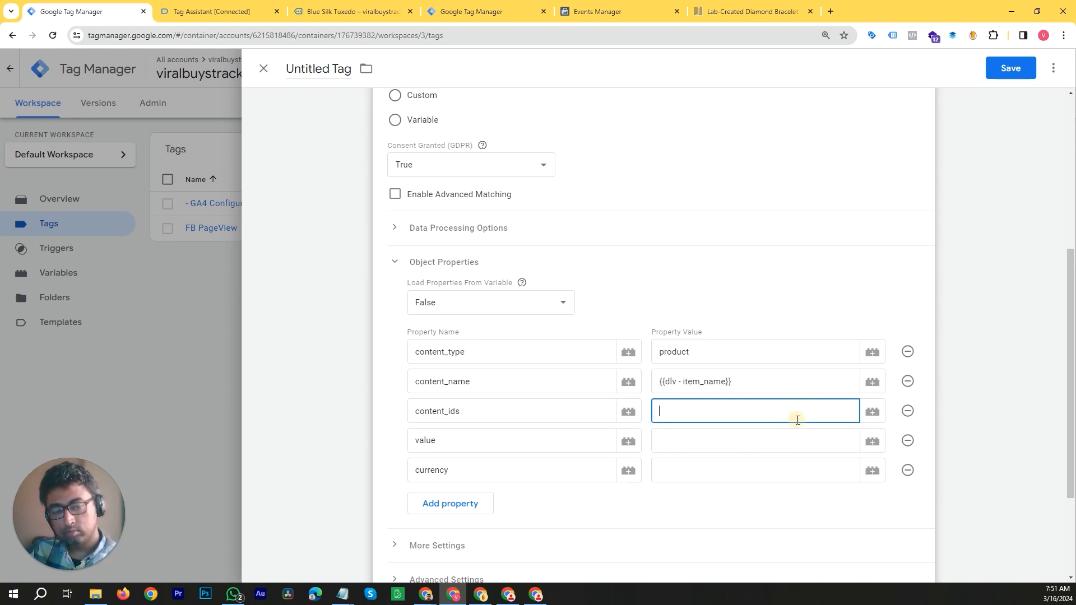
{"action": "type", "text": "{{i"}
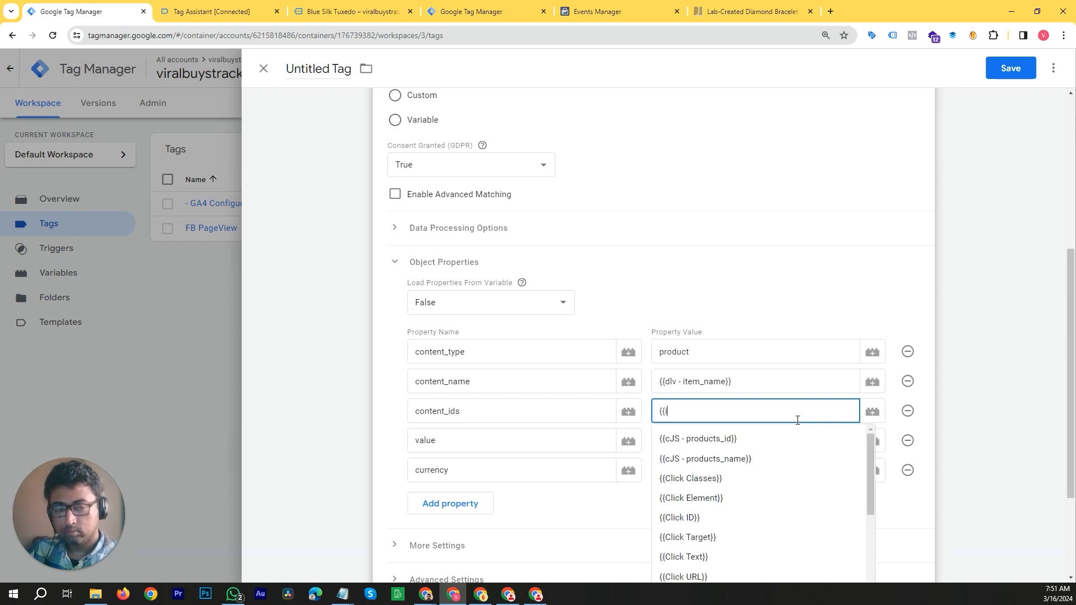
{"action": "type", "text": "d"}
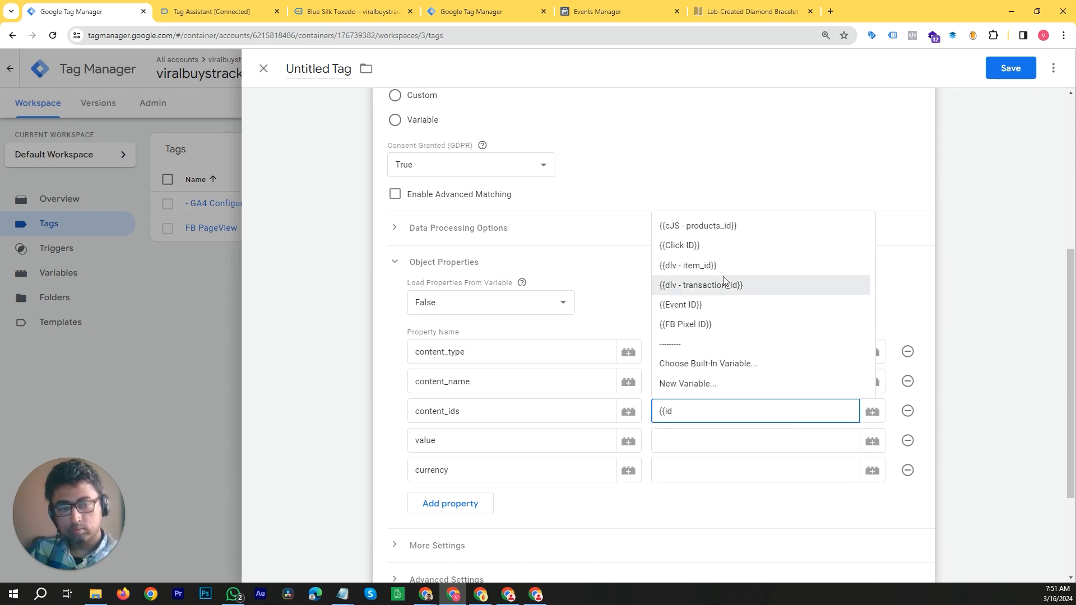
{"action": "left_click", "coordinate": [723, 247]}
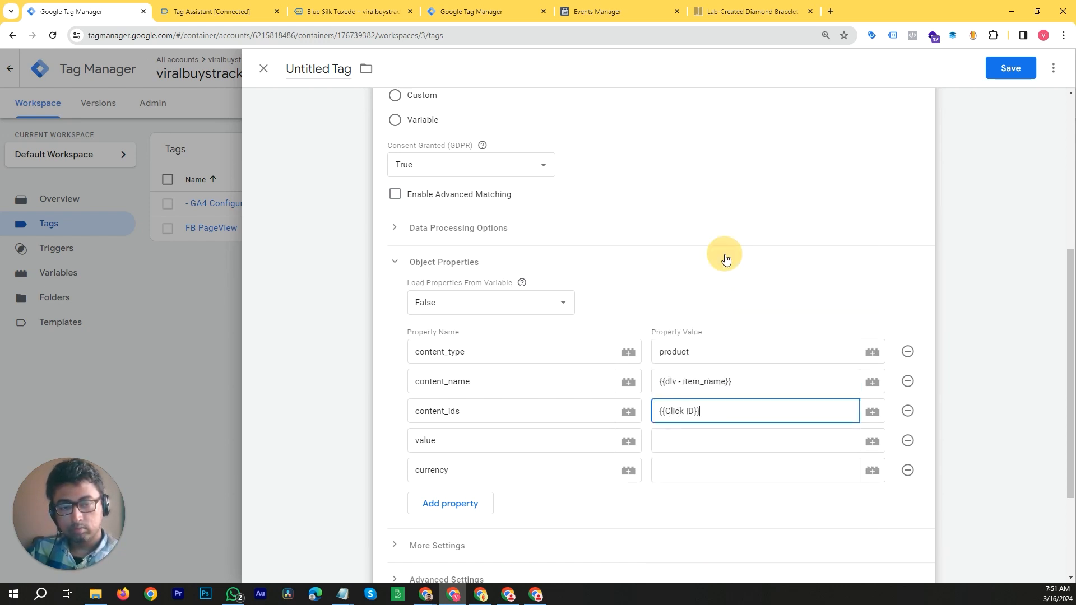
{"action": "triple_click", "coordinate": [739, 415]}
{"action": "key", "text": "BackSpace"}
{"action": "type", "text": "{{"}
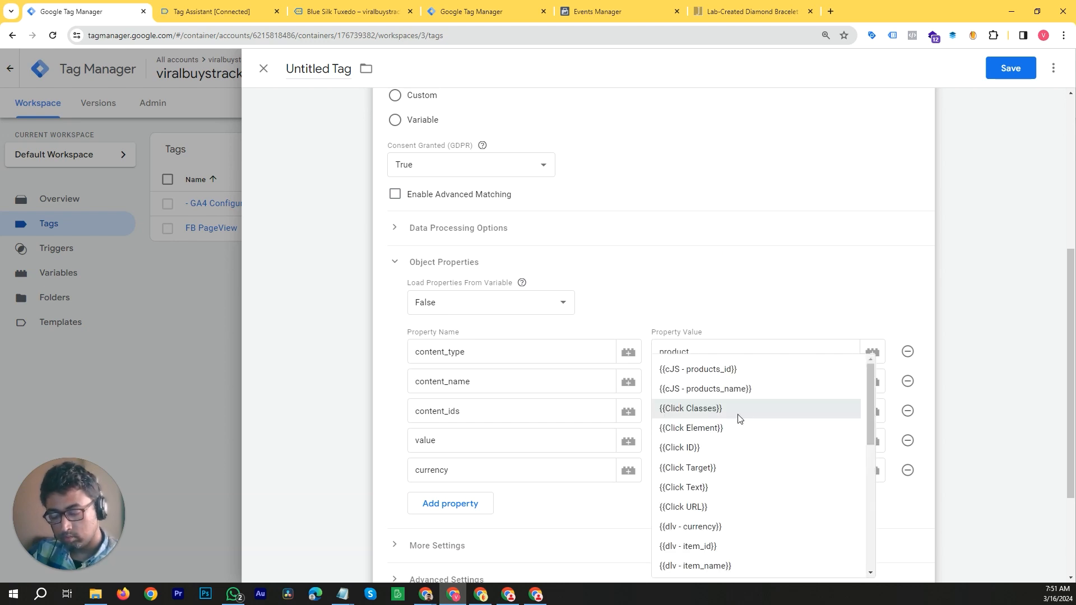
{"action": "type", "text": "id"}
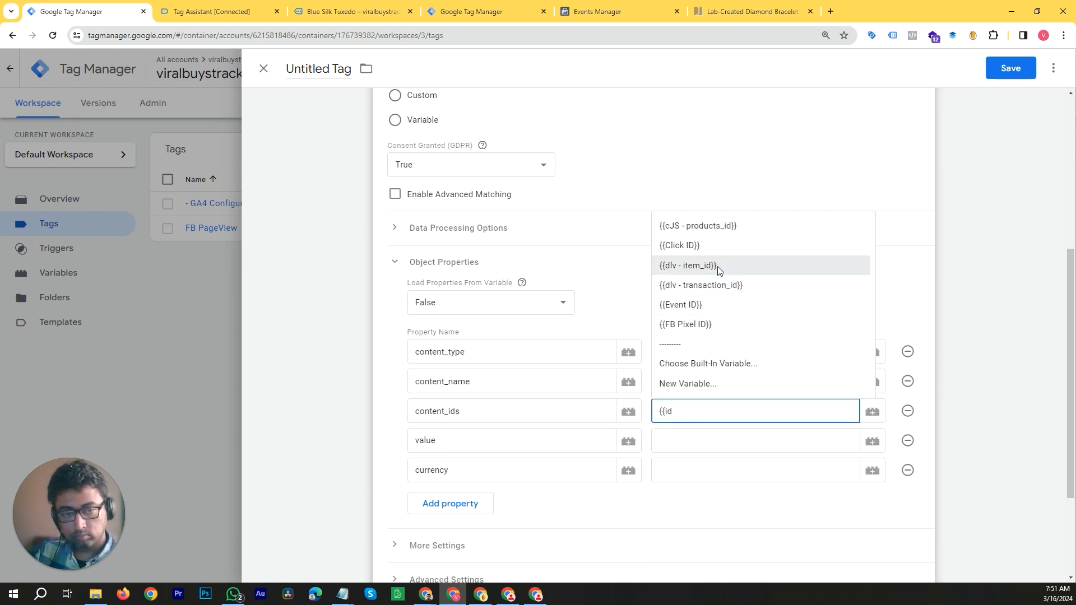
{"action": "left_click", "coordinate": [714, 265]}
Set the value property to {{dlv - item_price}} and the currency property to {{dlv - currency}}
{"action": "left_click", "coordinate": [680, 441]}
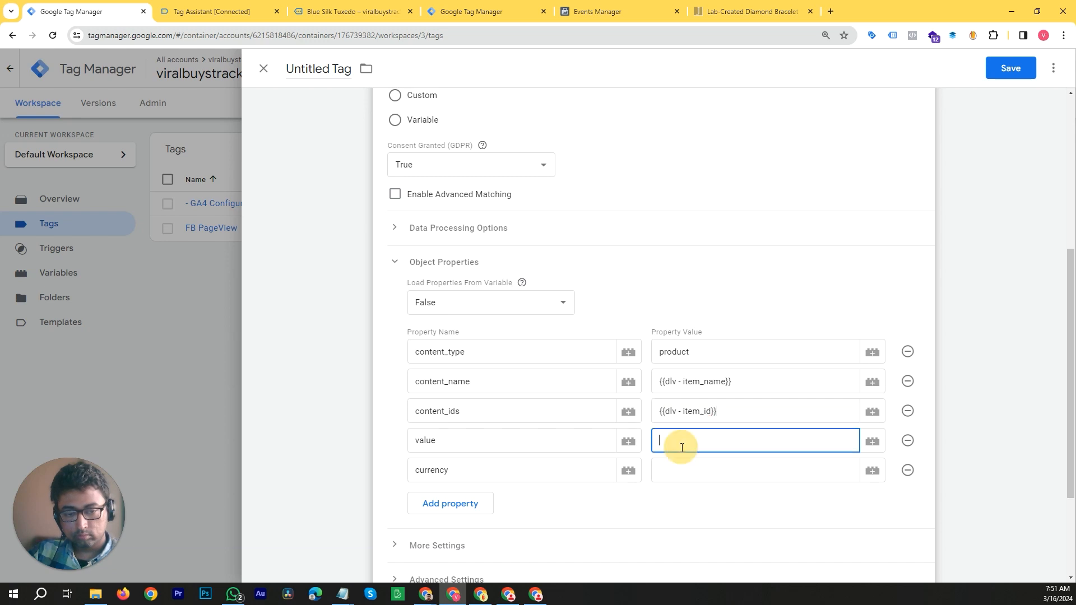
{"action": "type", "text": "{{"}
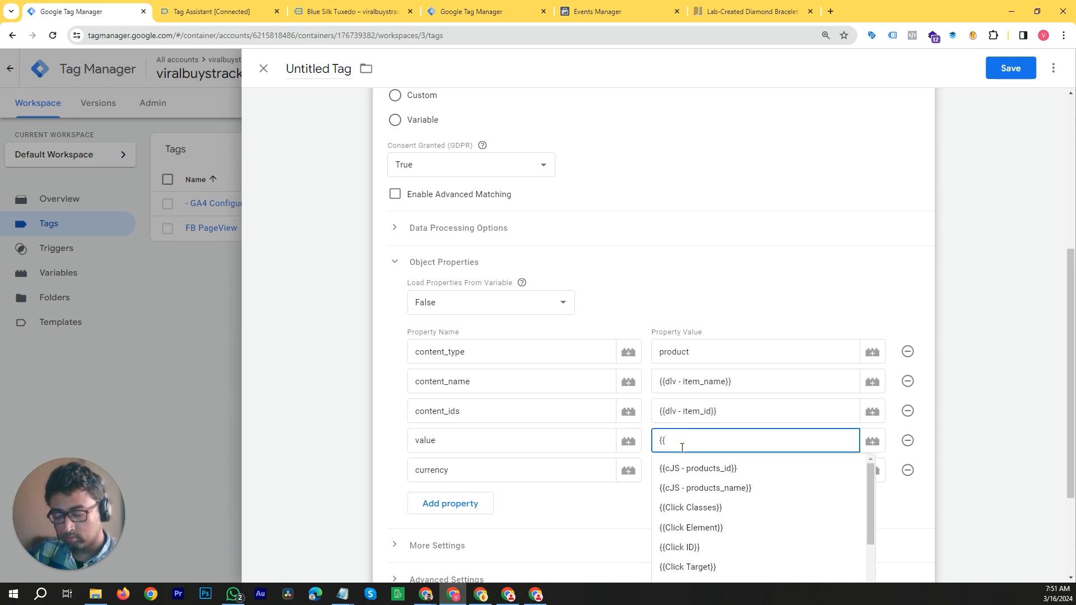
{"action": "type", "text": "price"}
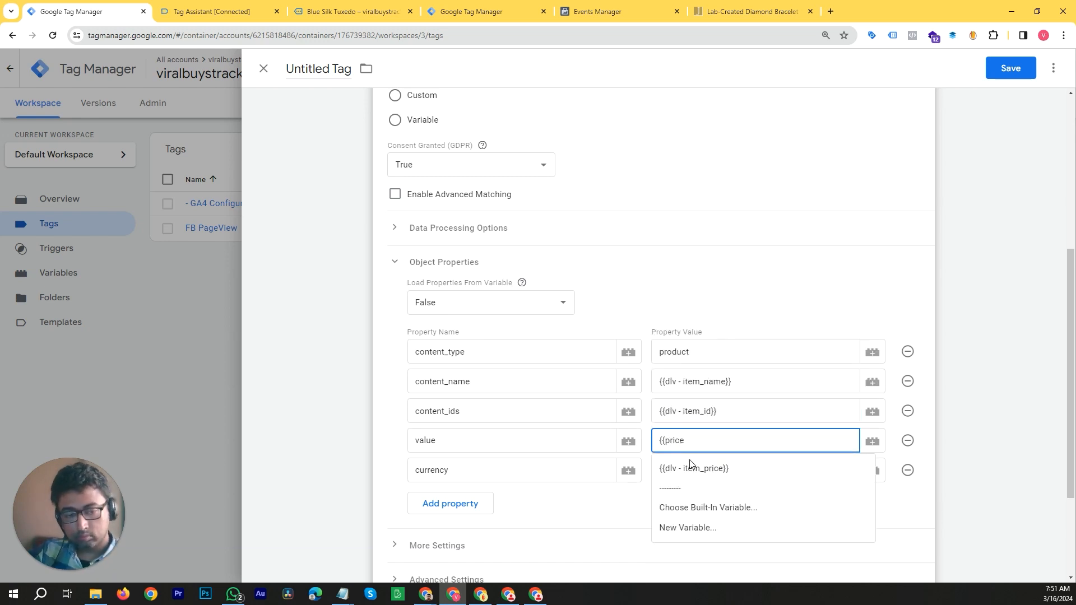
{"action": "left_click", "coordinate": [700, 470]}
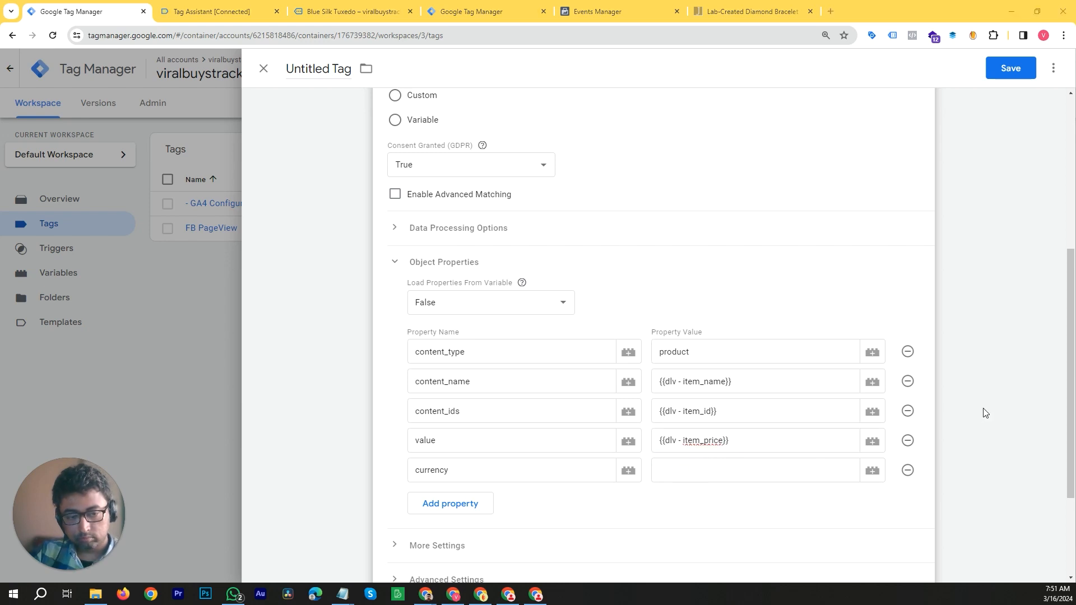
{"action": "left_click", "coordinate": [730, 478]}
{"action": "type", "text": "{"}
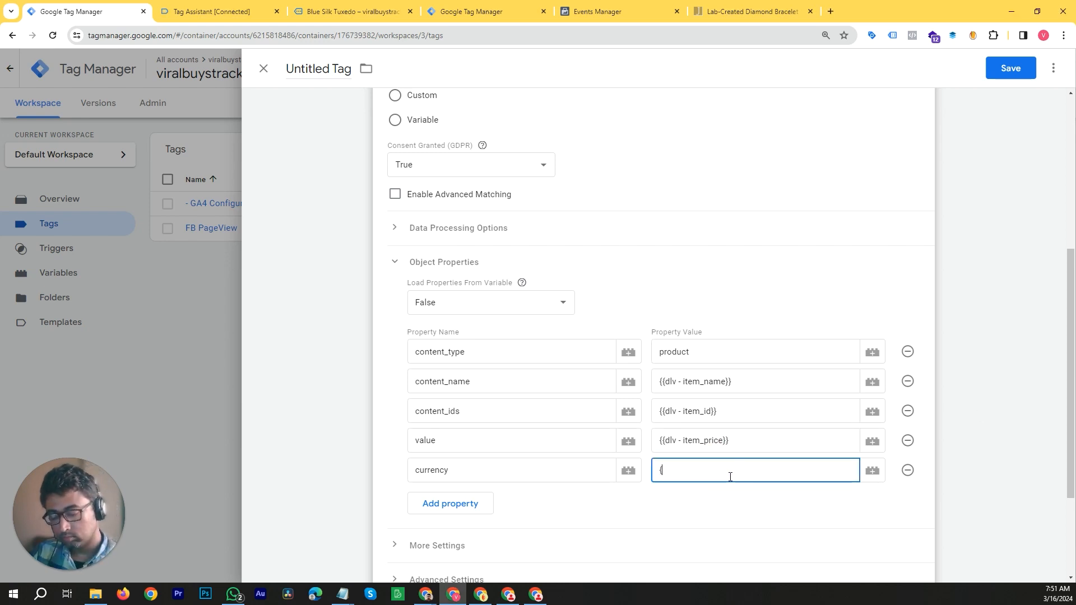
{"action": "type", "text": "{curren"}
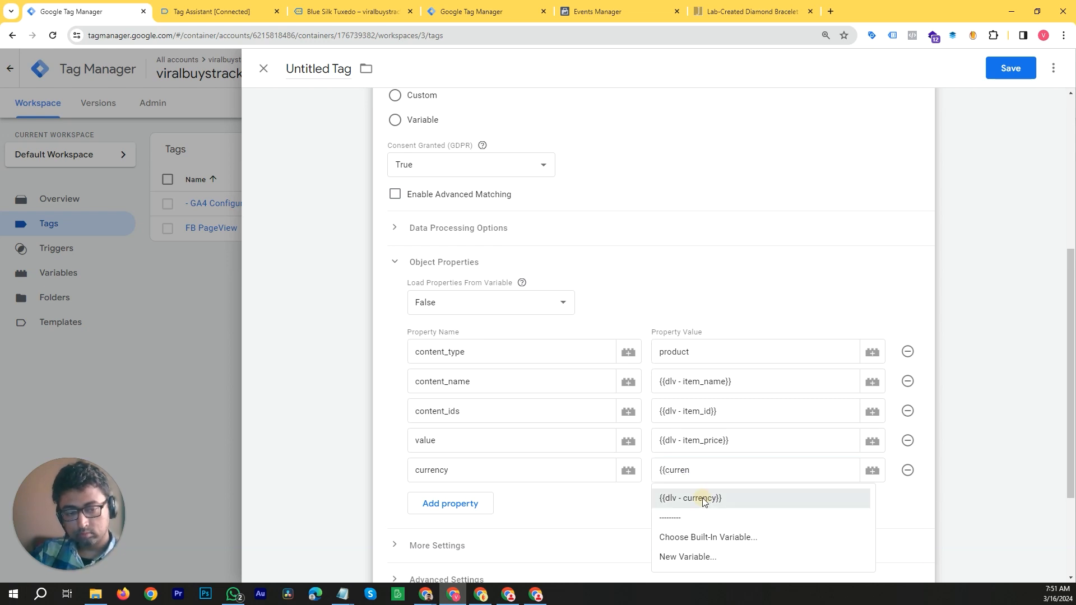
{"action": "left_click", "coordinate": [713, 497]}
Name the tag FB View Content and save it
{"action": "scroll", "coordinate": [595, 439], "scroll_direction": "down", "scroll_amount": 3}
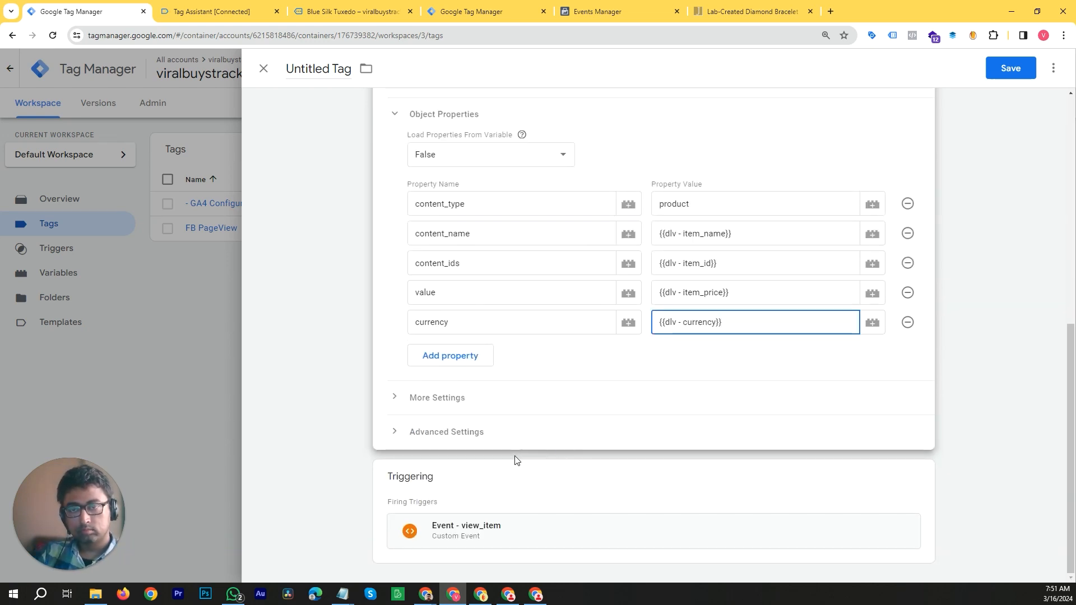
{"action": "scroll", "coordinate": [511, 455], "scroll_direction": "up", "scroll_amount": 8}
{"action": "left_click", "coordinate": [337, 69]}
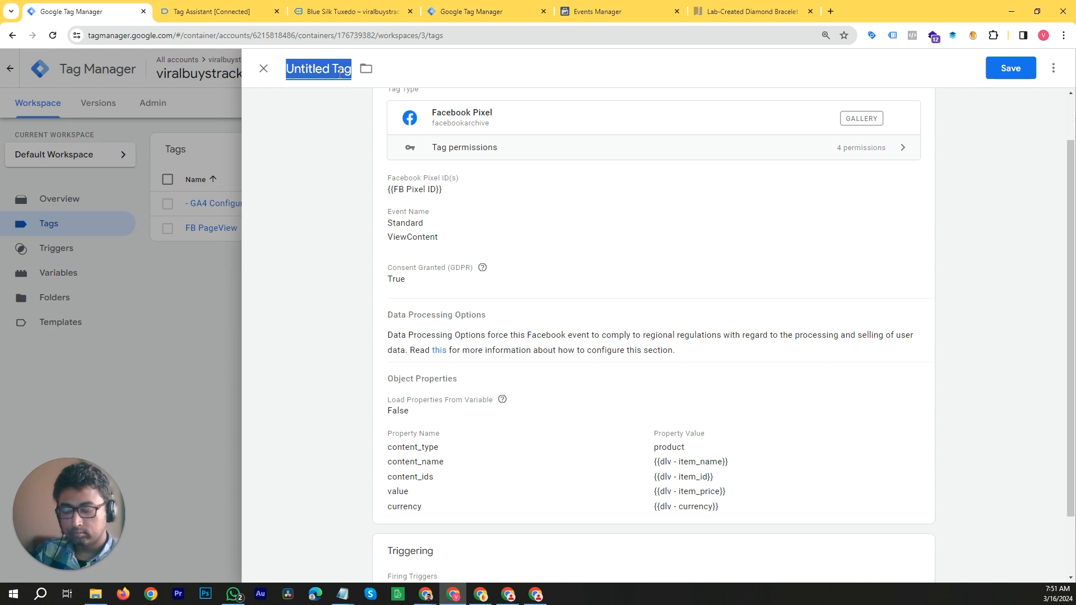
{"action": "type", "text": "FB View"}
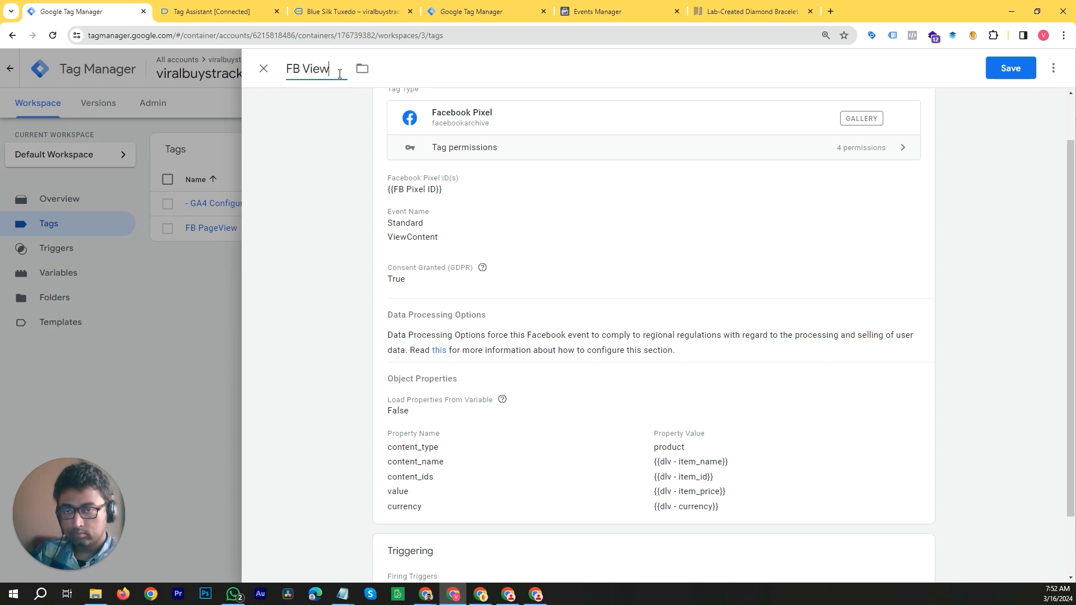
{"action": "type", "text": "Con"}
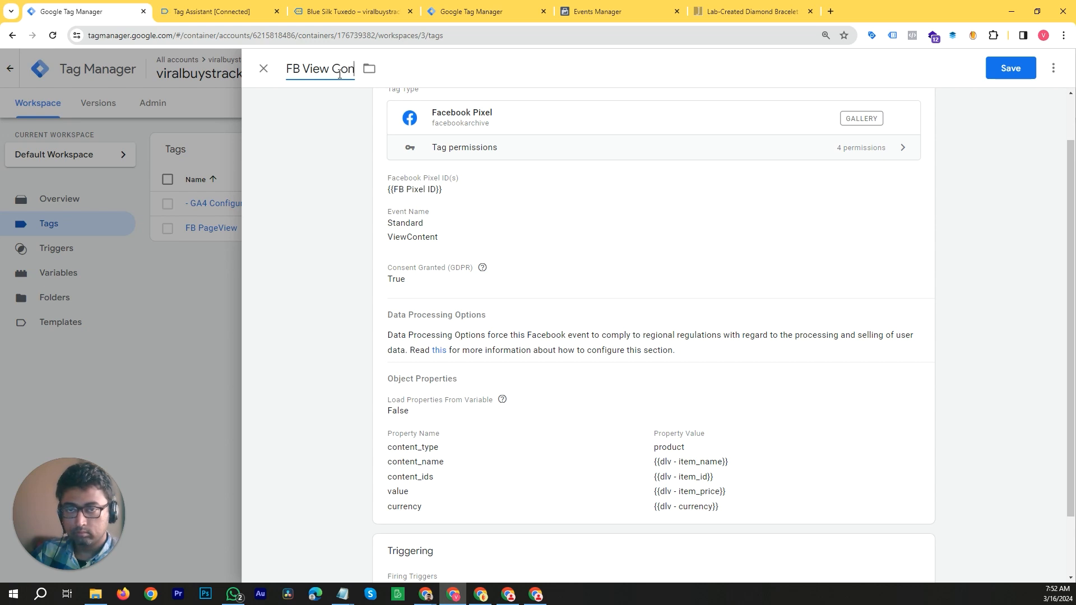
{"action": "type", "text": "tent"}
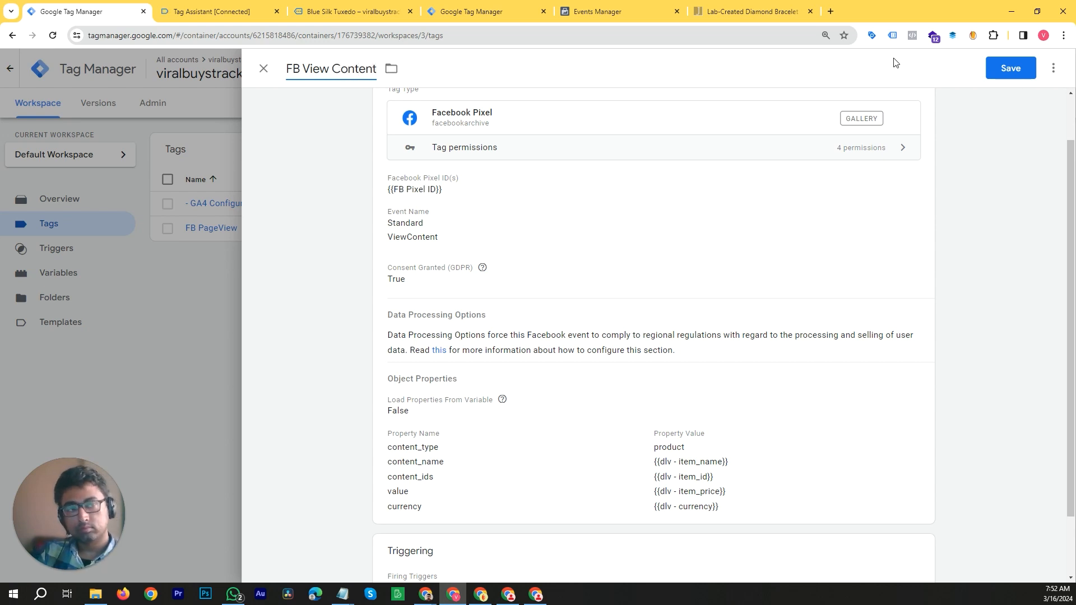
{"action": "left_click", "coordinate": [1008, 68]}
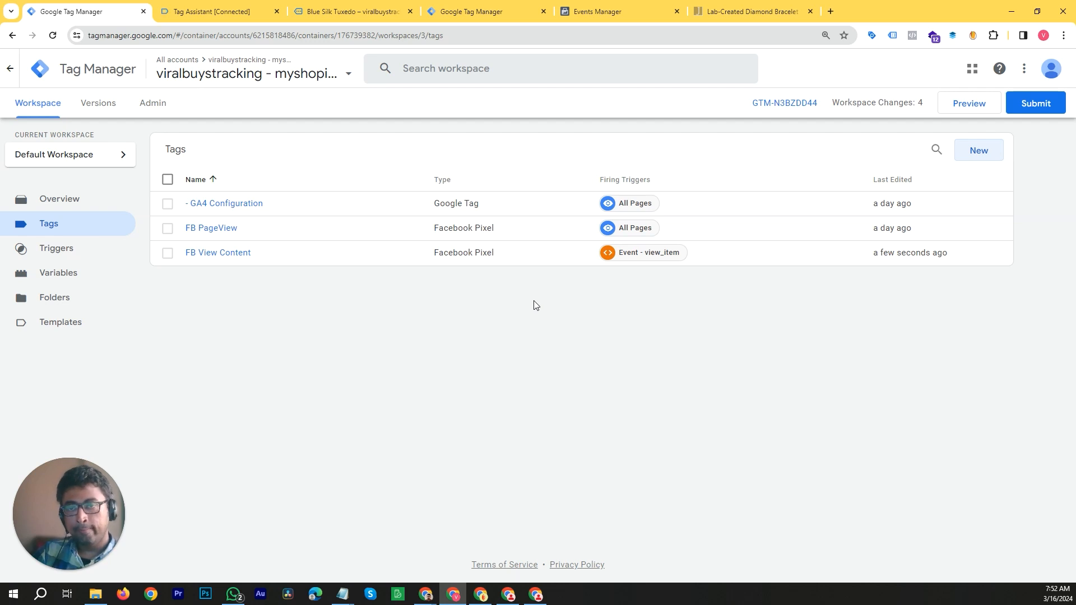
Start a preview session of the container and open the Floral White Top product page in the connected store
{"action": "left_click", "coordinate": [959, 109]}
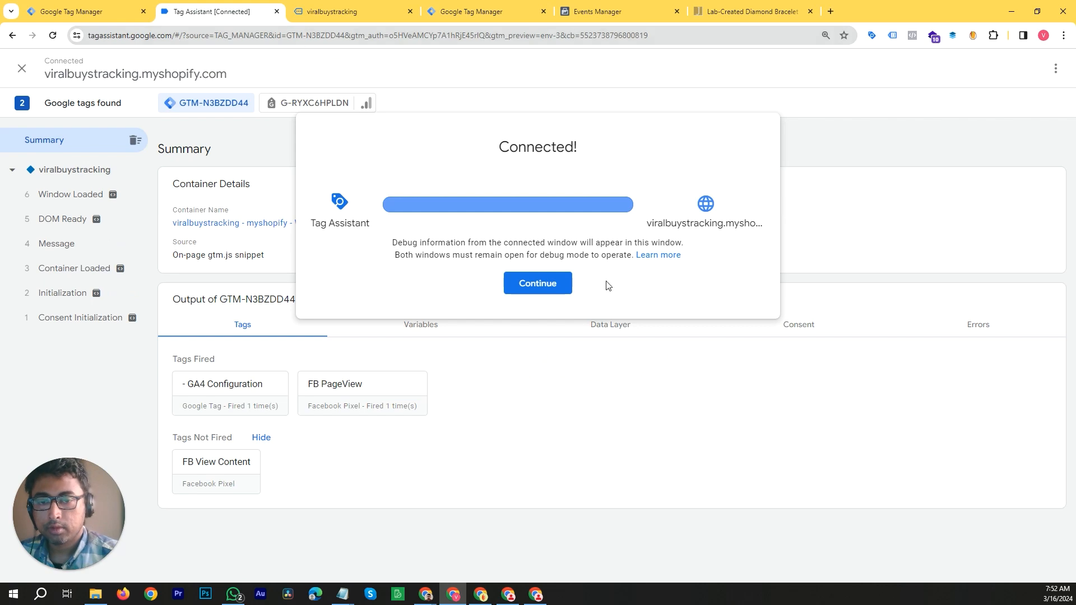
{"action": "left_click", "coordinate": [544, 284]}
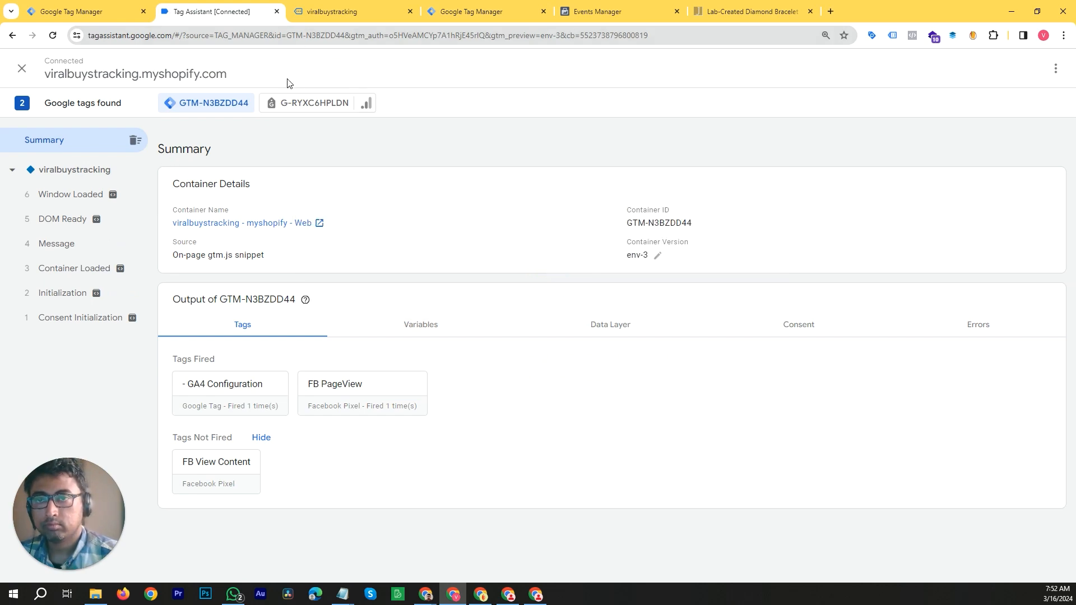
{"action": "left_click", "coordinate": [319, 13]}
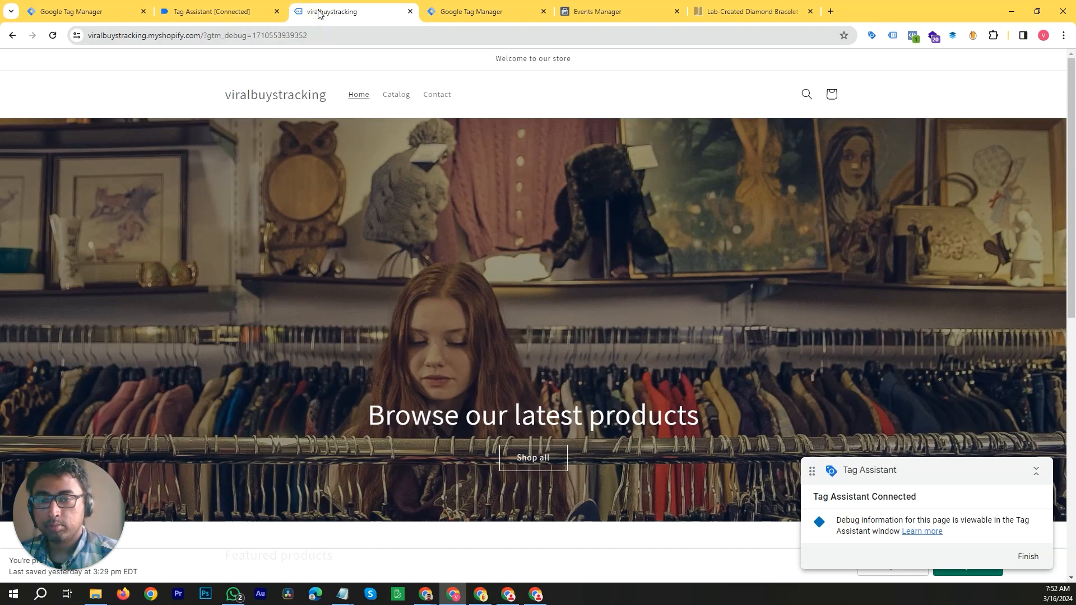
{"action": "scroll", "coordinate": [370, 365], "scroll_direction": "down", "scroll_amount": 8}
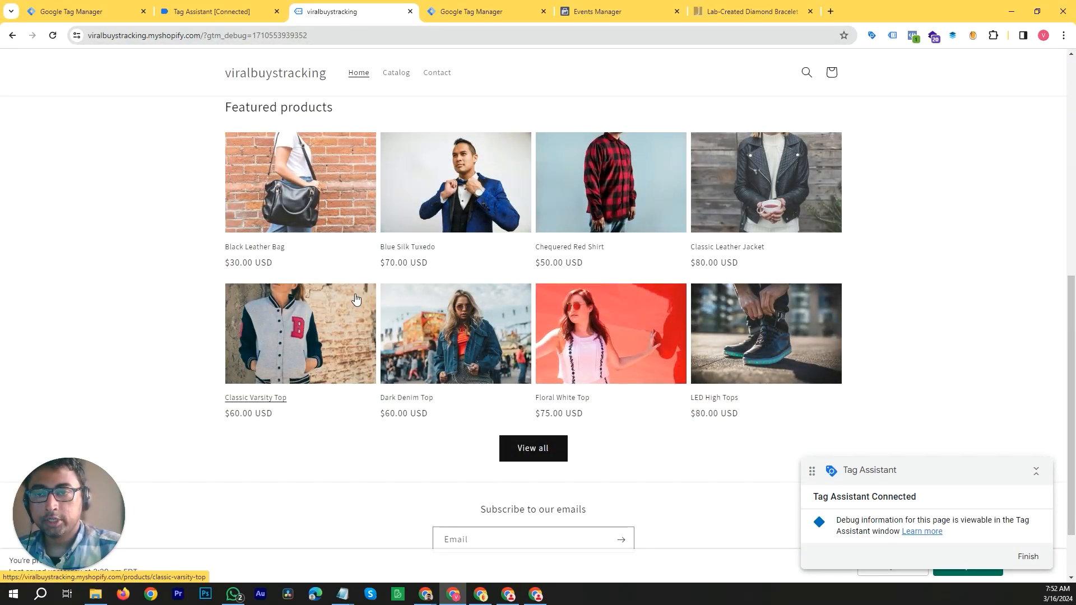
{"action": "left_click", "coordinate": [634, 330]}
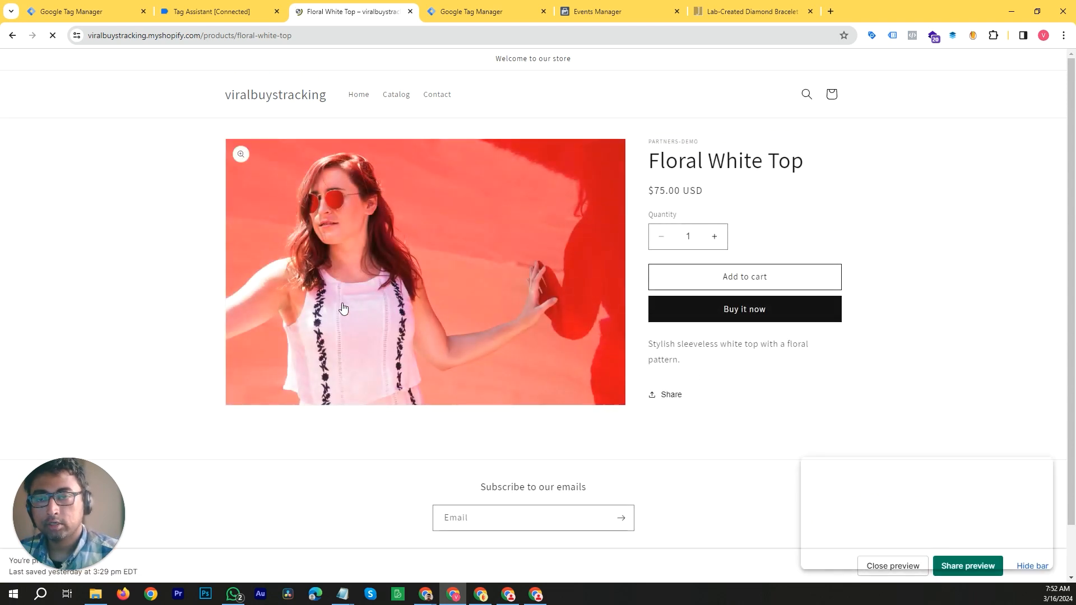
Inspect the FB View Content tag's details in Tag Assistant, including its object properties and firing trigger
{"action": "left_click", "coordinate": [238, 13]}
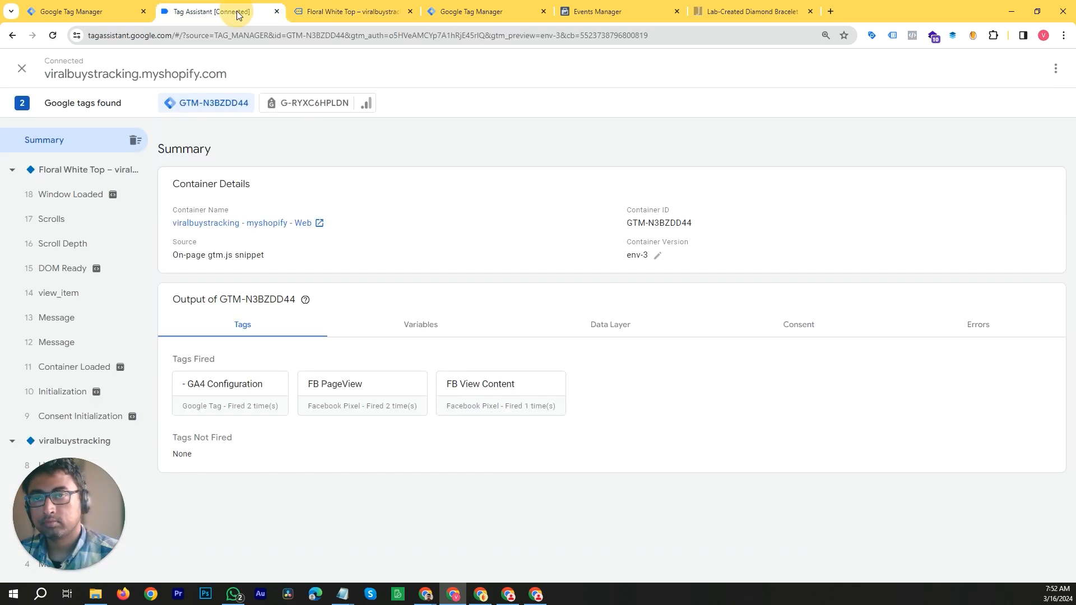
{"action": "left_click", "coordinate": [518, 408]}
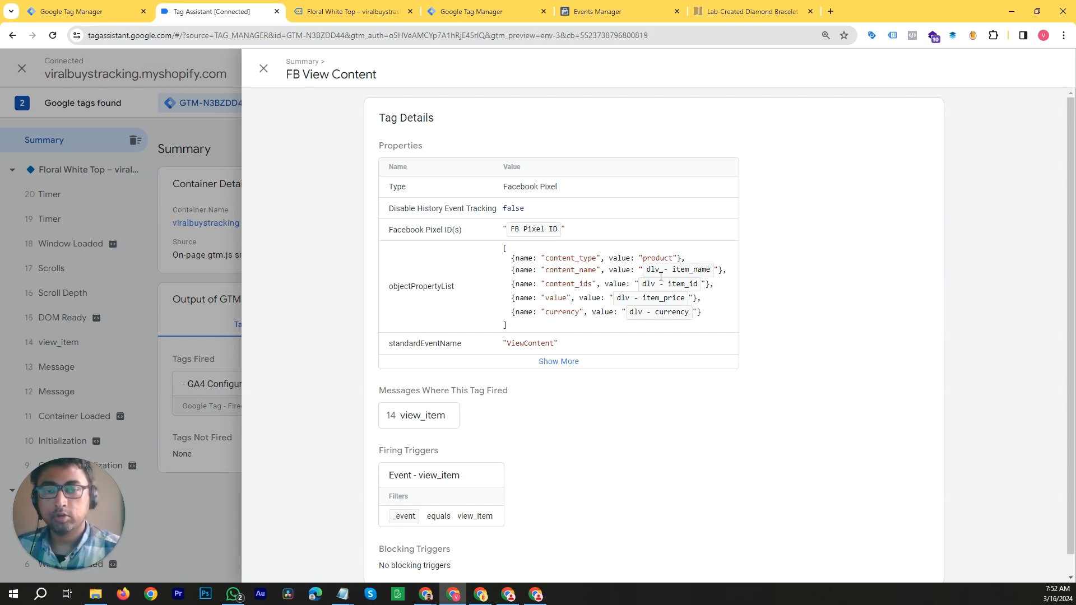
{"action": "left_click", "coordinate": [696, 270]}
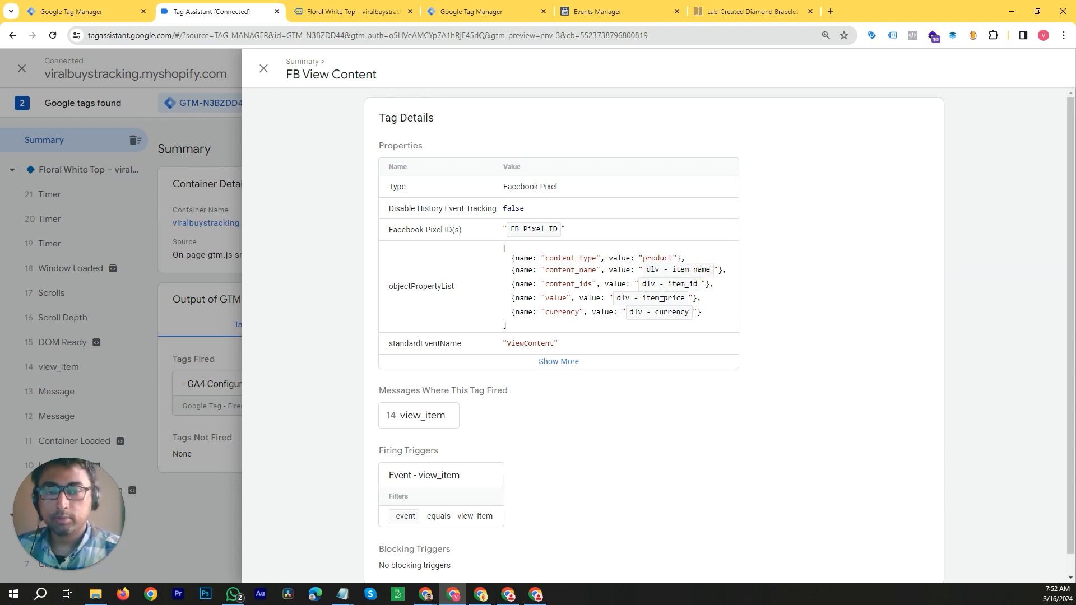
{"action": "scroll", "coordinate": [583, 352], "scroll_direction": "down", "scroll_amount": 1}
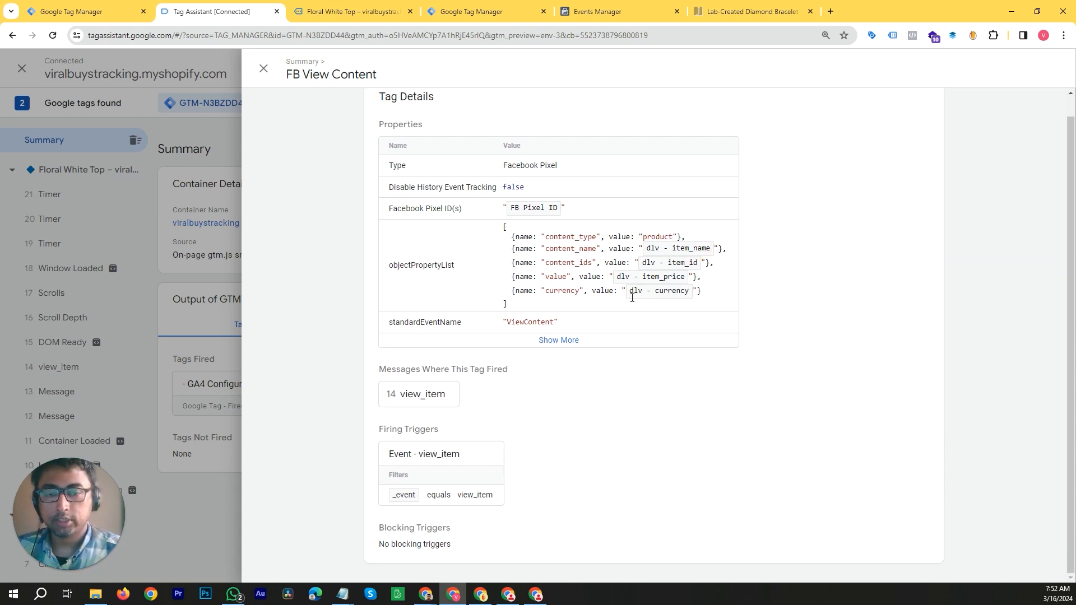
Expand the full property list of the FB View Content tag, examine it, and return to the preview summary
{"action": "left_click", "coordinate": [579, 346]}
{"action": "scroll", "coordinate": [569, 274], "scroll_direction": "down", "scroll_amount": 3}
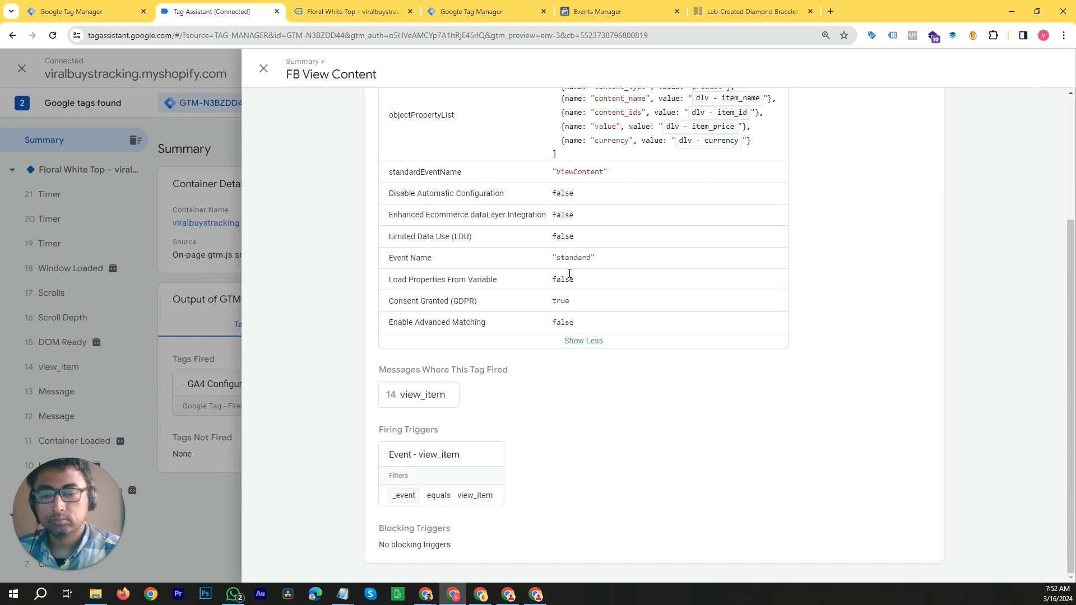
{"action": "left_click", "coordinate": [201, 513]}
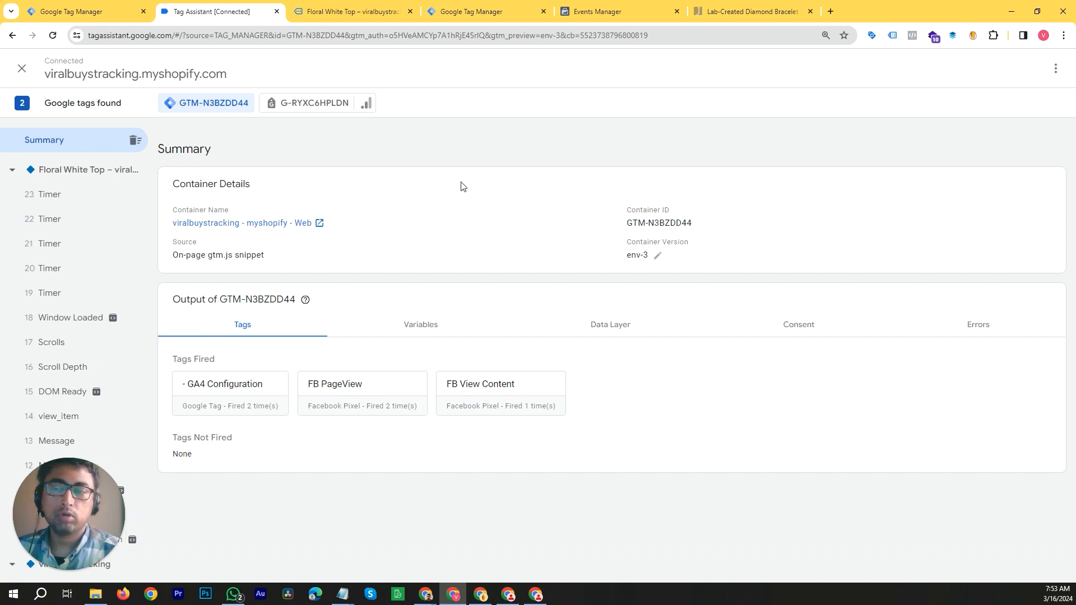
Switch to Meta Events Manager, clear the viralbuystracking - shopify test activity, and copy the server test event code
{"action": "left_click", "coordinate": [617, 11]}
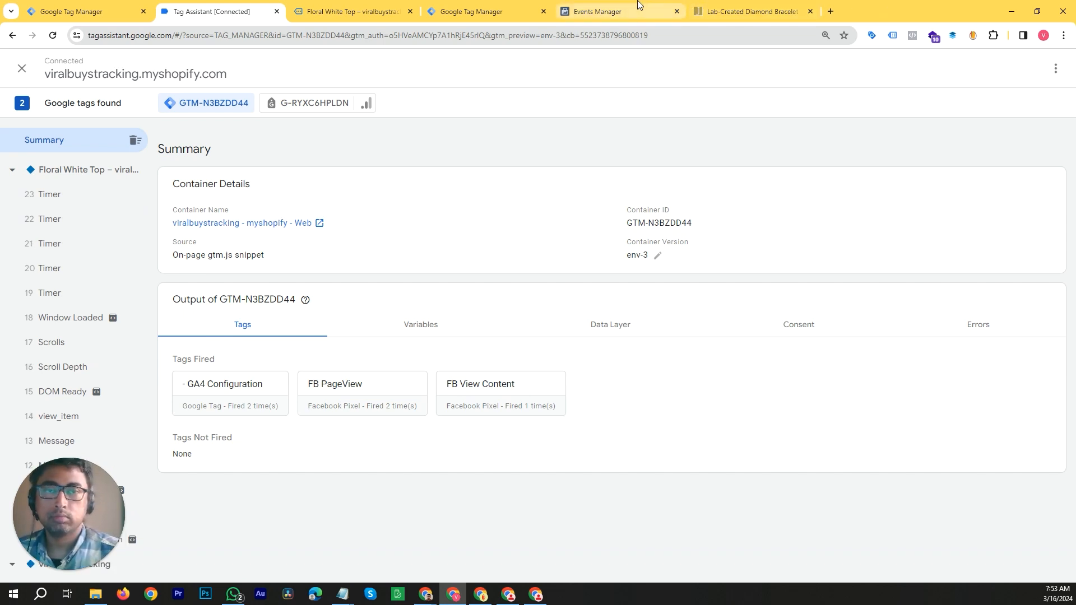
{"action": "left_click", "coordinate": [332, 132]}
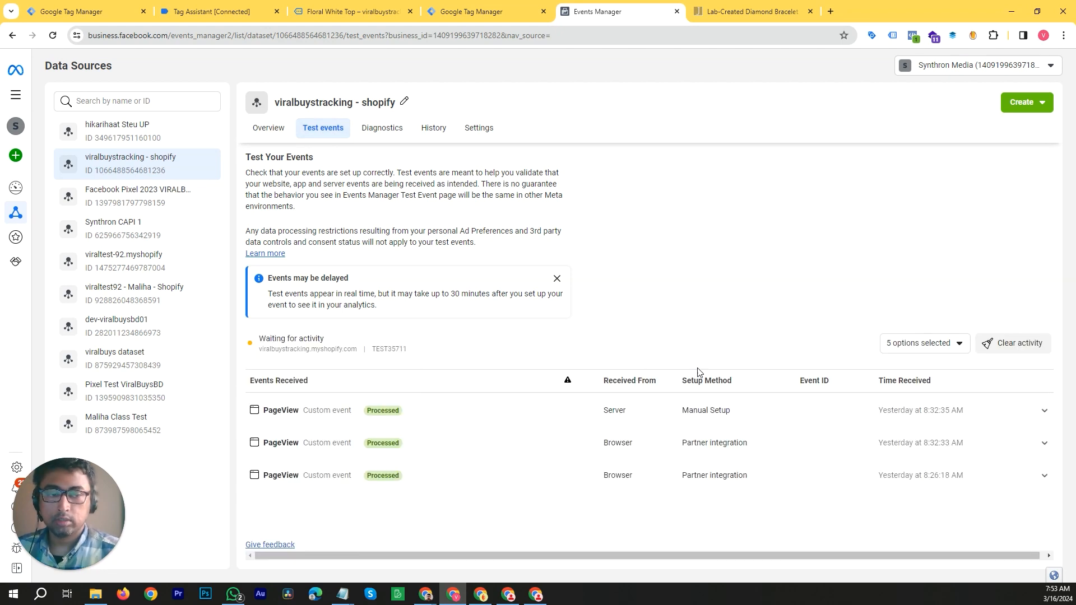
{"action": "left_click", "coordinate": [998, 343]}
{"action": "left_click", "coordinate": [654, 268]}
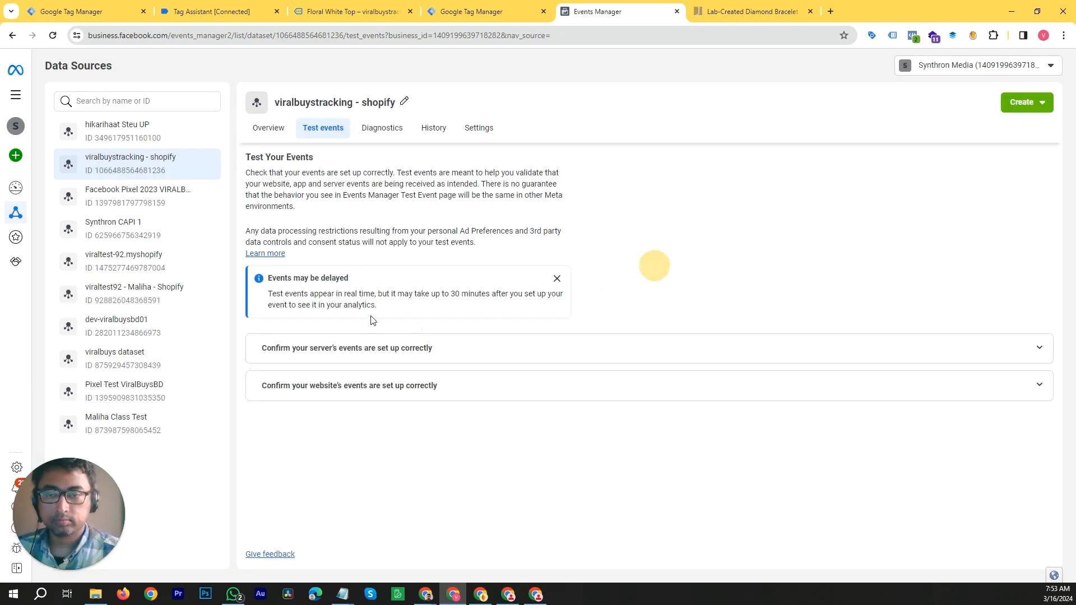
{"action": "left_click", "coordinate": [378, 348]}
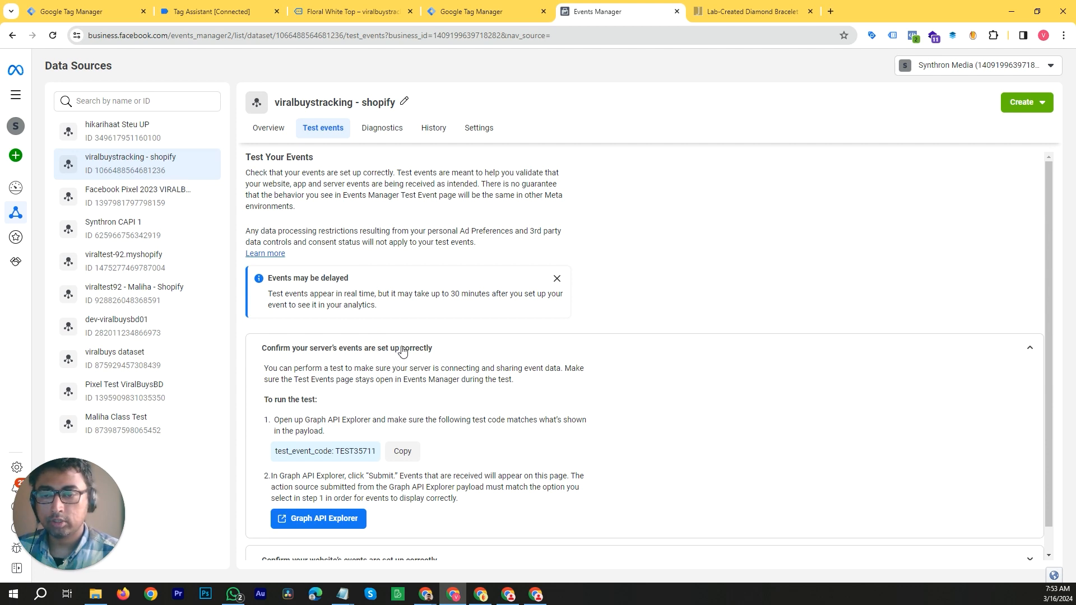
{"action": "left_click", "coordinate": [401, 461]}
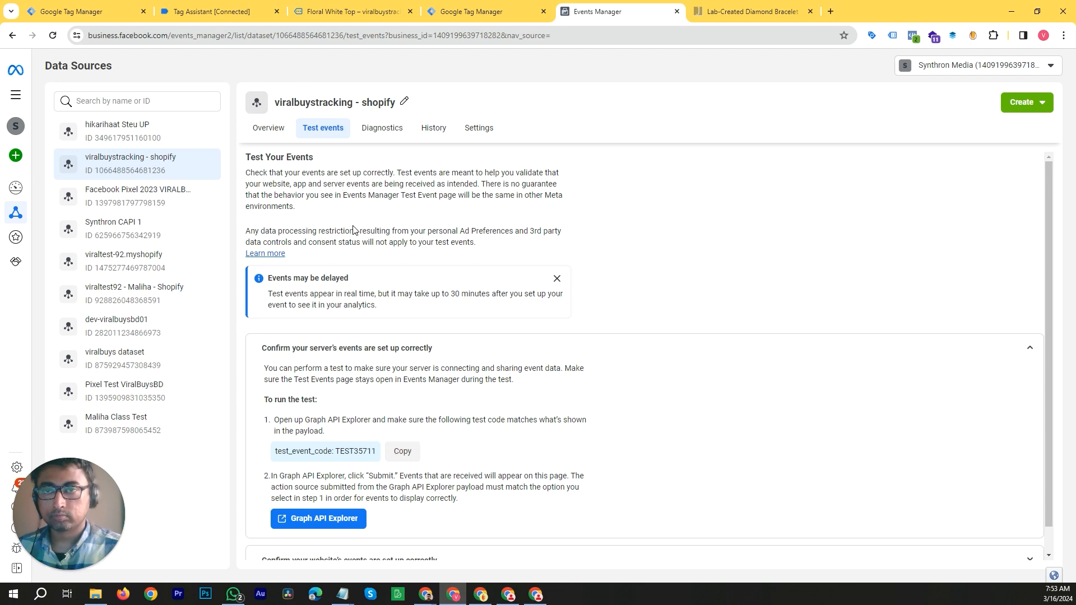
Switch to the server container in Google Tag Manager, open its tags, and check which container is selected
{"action": "left_click", "coordinate": [444, 11]}
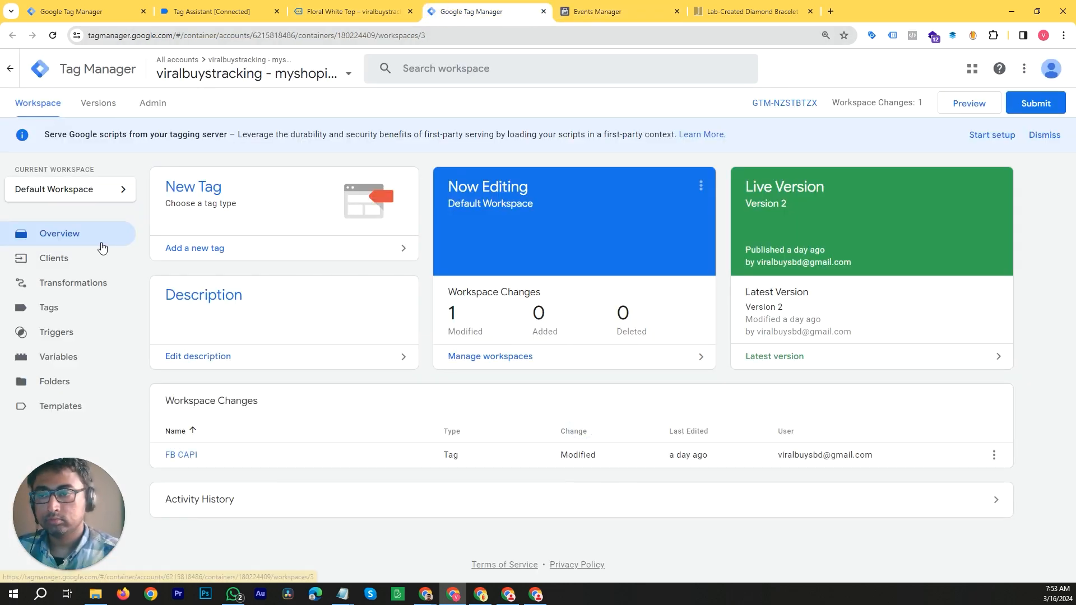
{"action": "left_click", "coordinate": [60, 307]}
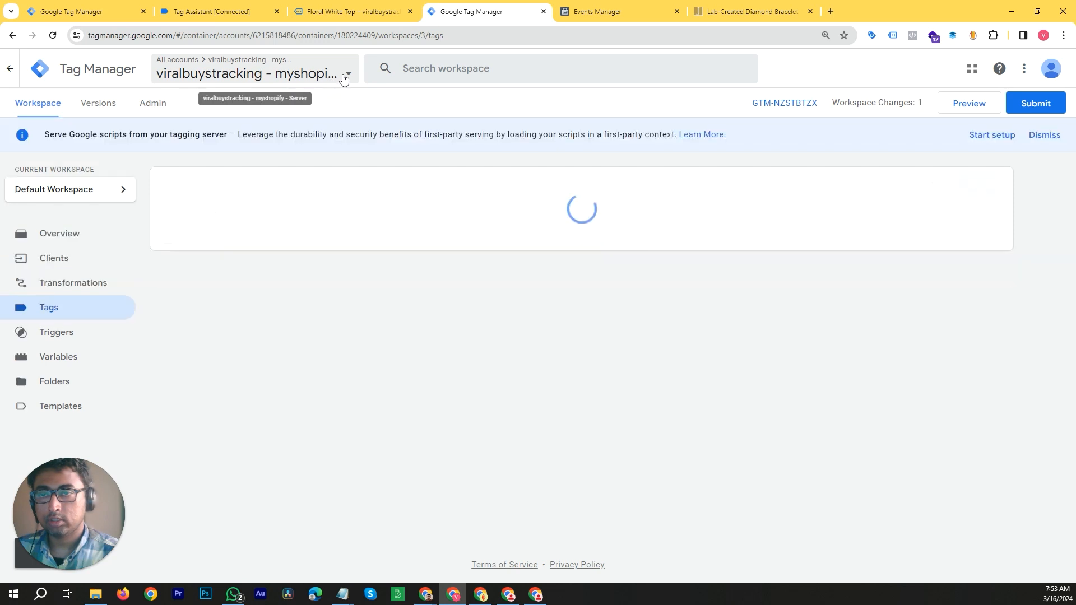
{"action": "left_click", "coordinate": [344, 76]}
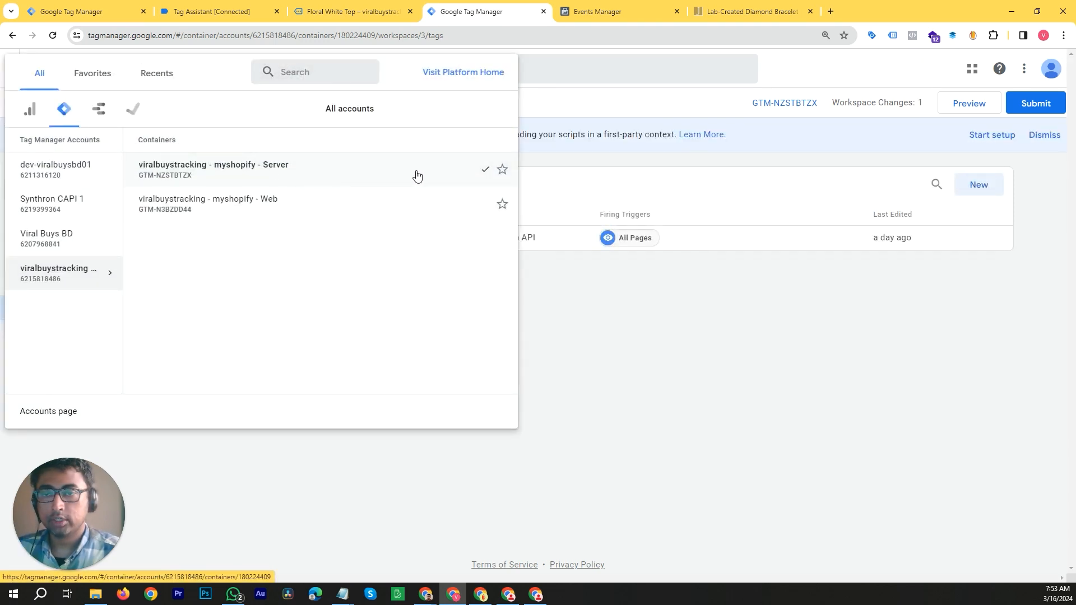
{"action": "left_click", "coordinate": [689, 396]}
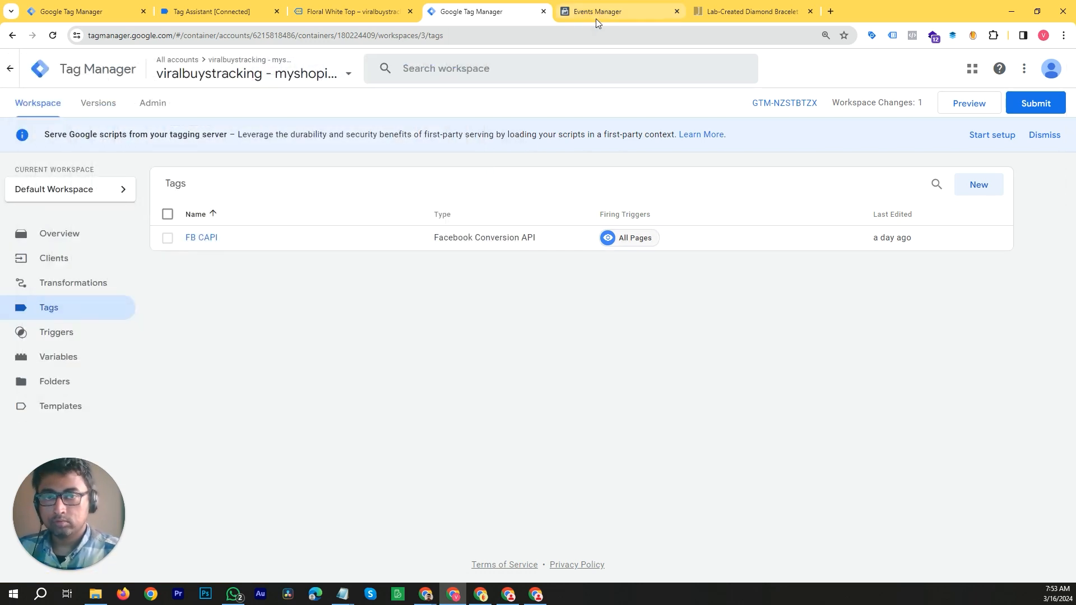
{"action": "left_click", "coordinate": [632, 7]}
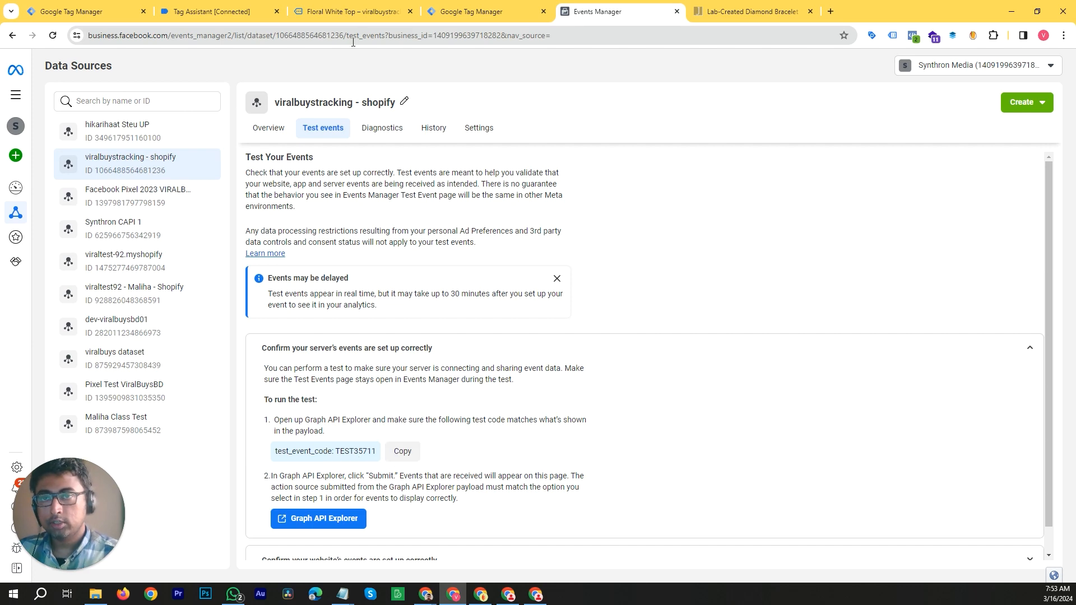
{"action": "left_click", "coordinate": [224, 11]}
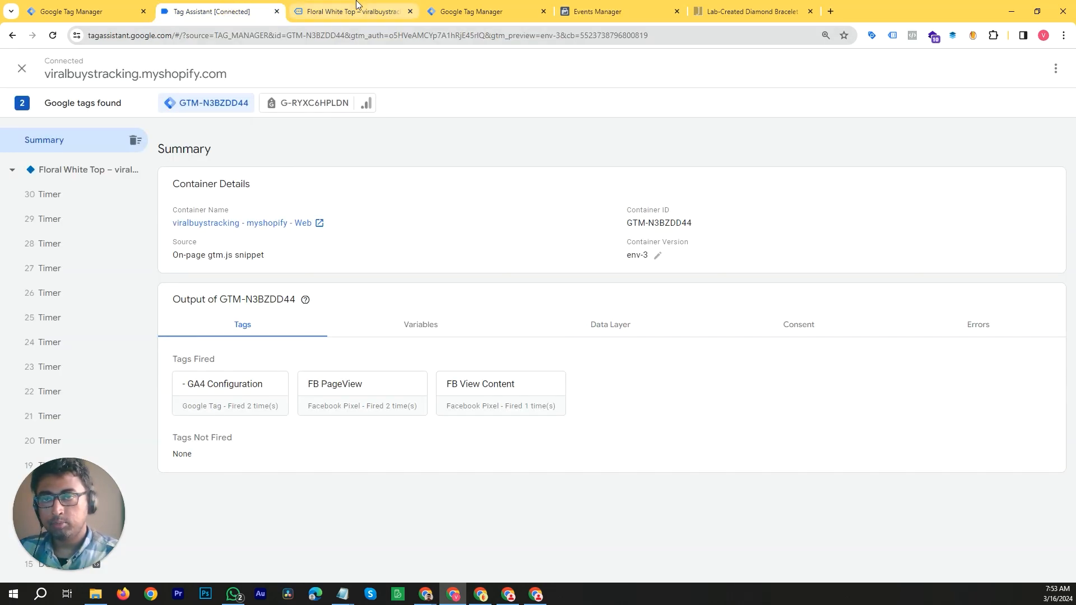
{"action": "left_click", "coordinate": [356, 4]}
{"action": "left_click", "coordinate": [440, 7]}
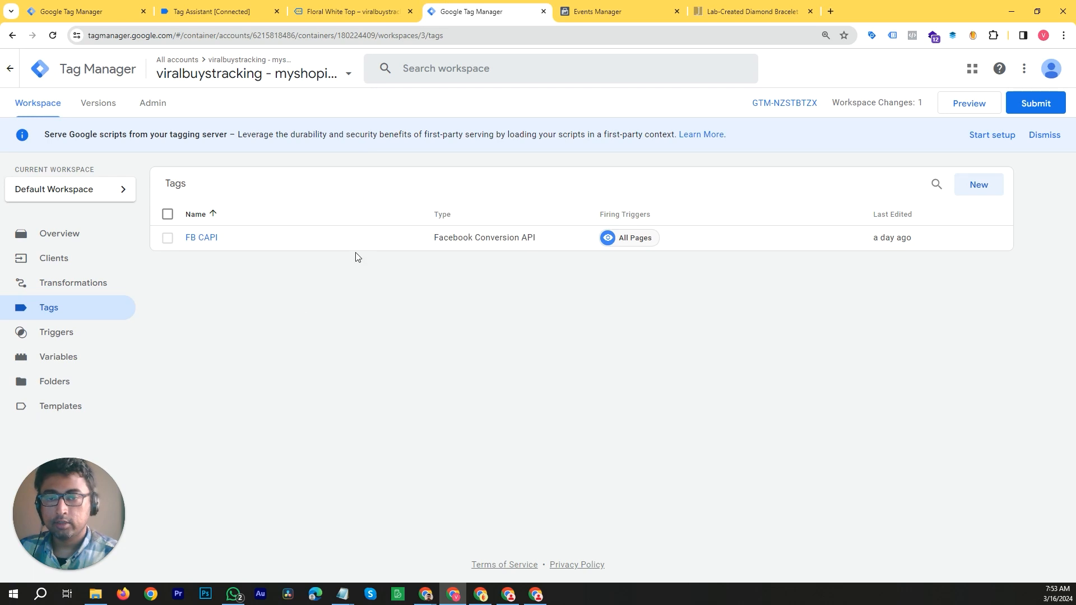
Replace the Test ID in the server container's FB CAPI tag with TEST35711 and save the tag
{"action": "left_click", "coordinate": [215, 244]}
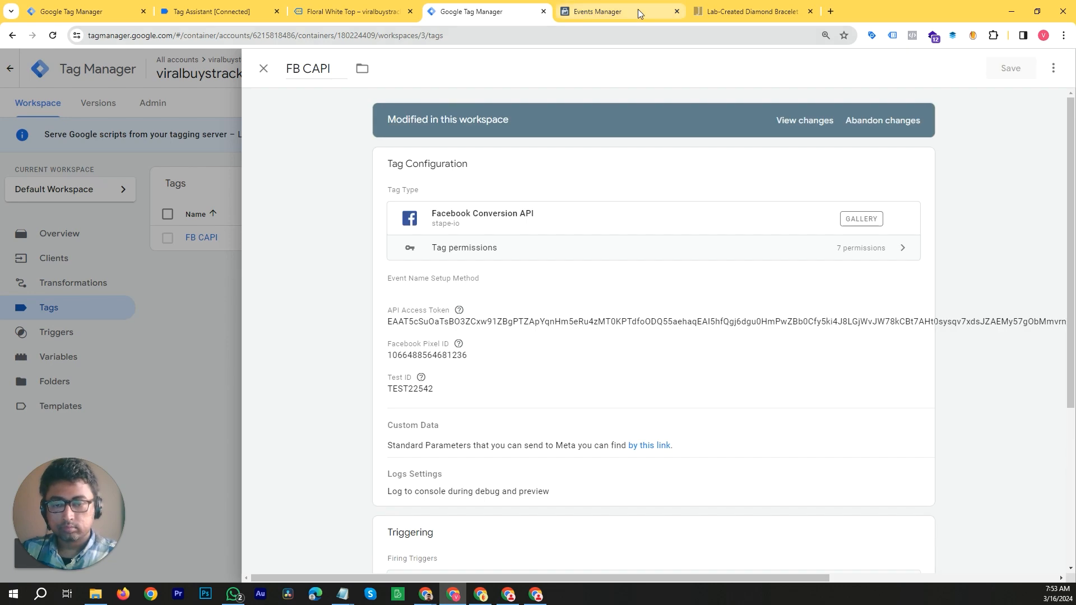
{"action": "left_click", "coordinate": [637, 9]}
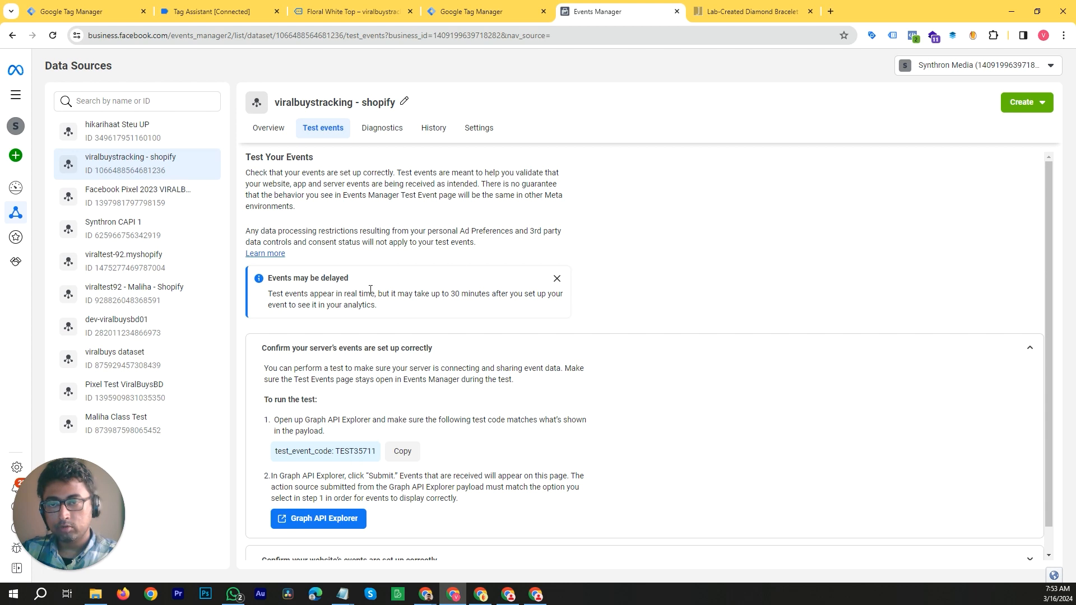
{"action": "left_click", "coordinate": [476, 11]}
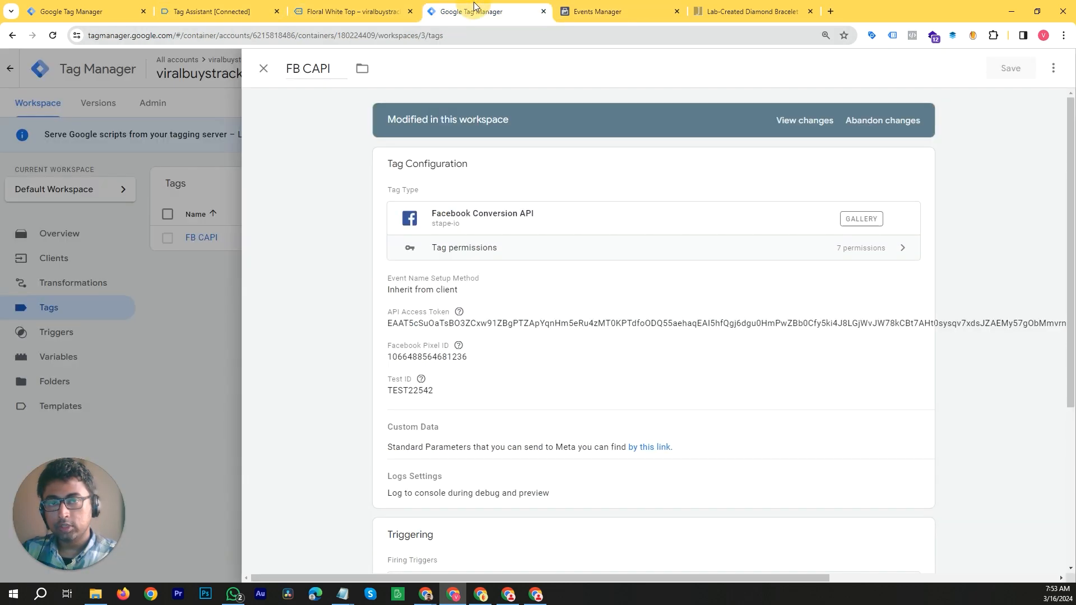
{"action": "left_click", "coordinate": [434, 393]}
{"action": "scroll", "coordinate": [470, 482], "scroll_direction": "down", "scroll_amount": 2}
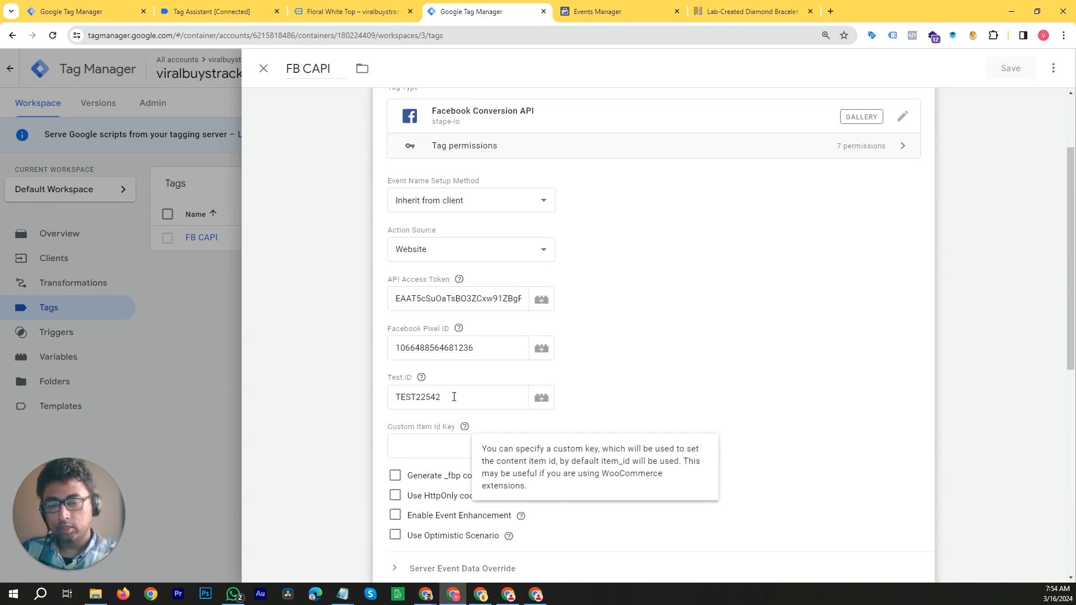
{"action": "left_click", "coordinate": [457, 400]}
{"action": "double_click", "coordinate": [457, 400]}
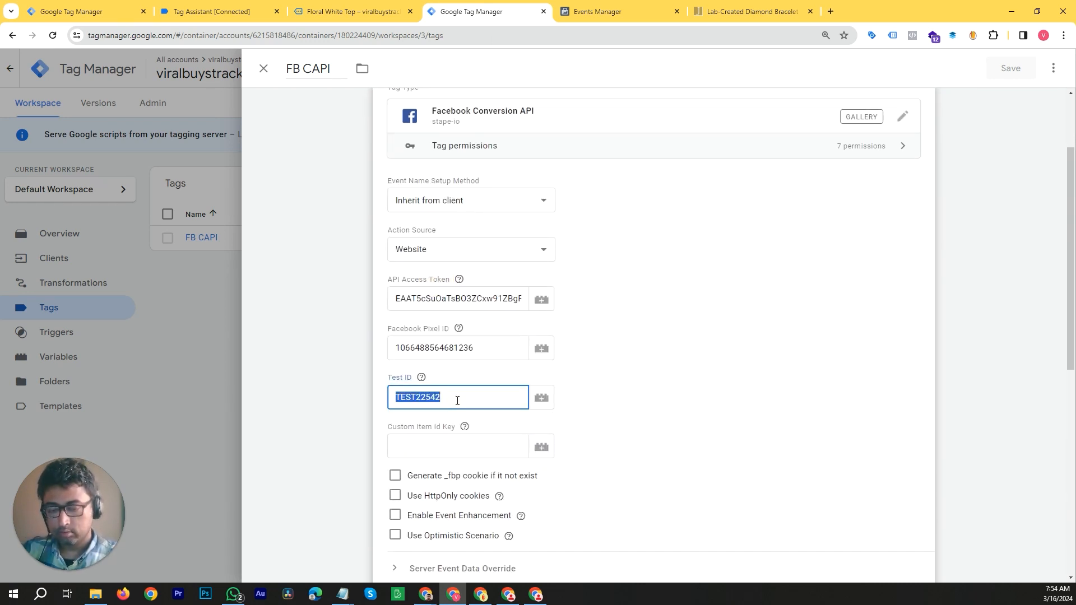
{"action": "key", "text": "ctrl+v"}
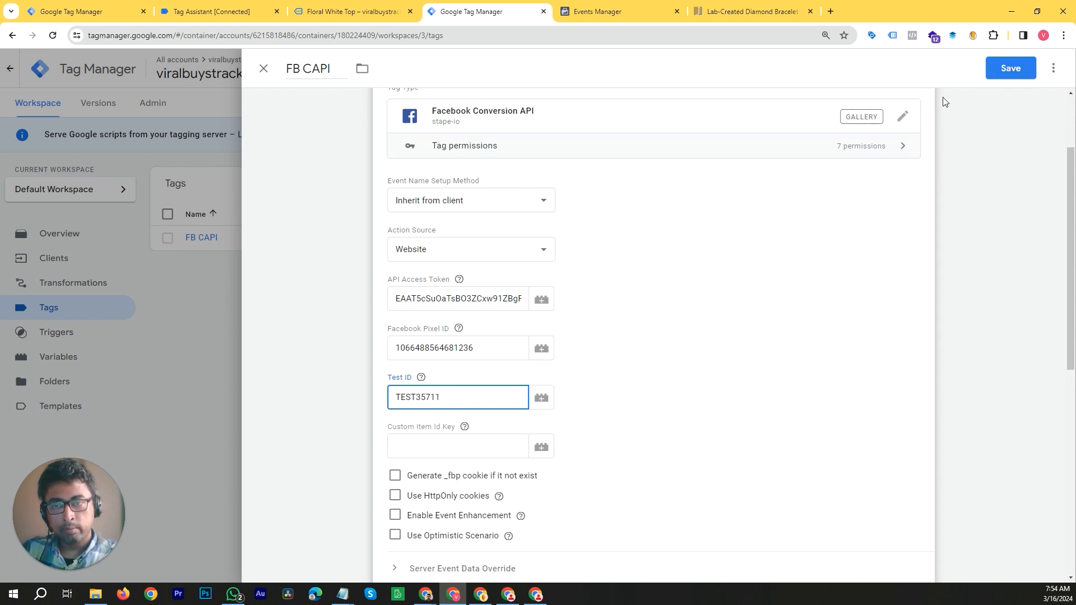
{"action": "scroll", "coordinate": [614, 276], "scroll_direction": "down", "scroll_amount": 4}
{"action": "left_click", "coordinate": [1023, 69]}
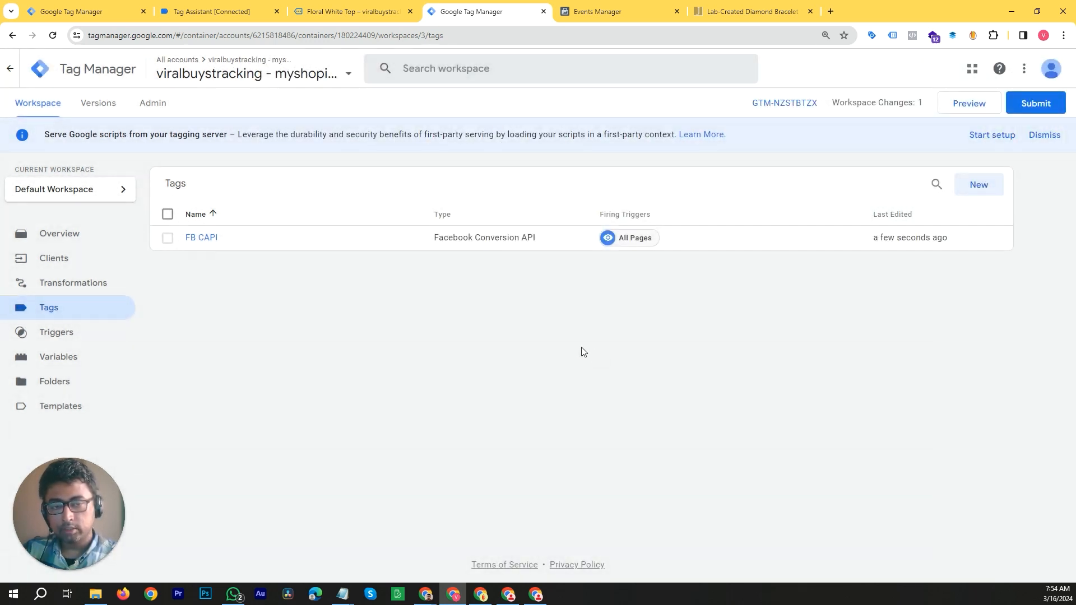
Open the configuration of the server container's Event - FB CAPI trigger for editing
{"action": "left_click", "coordinate": [66, 333]}
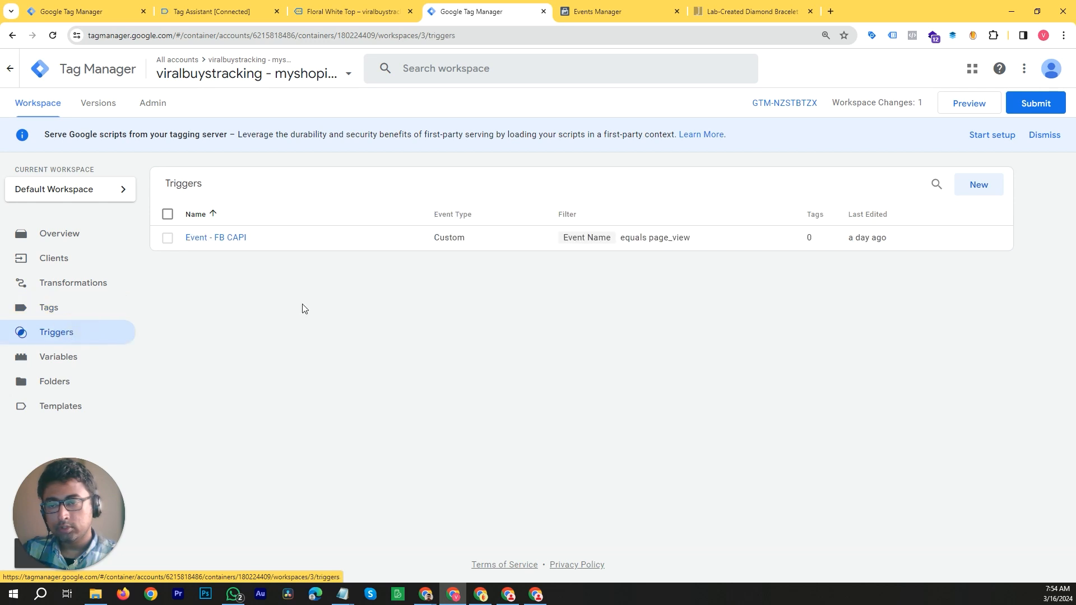
{"action": "left_click", "coordinate": [640, 242]}
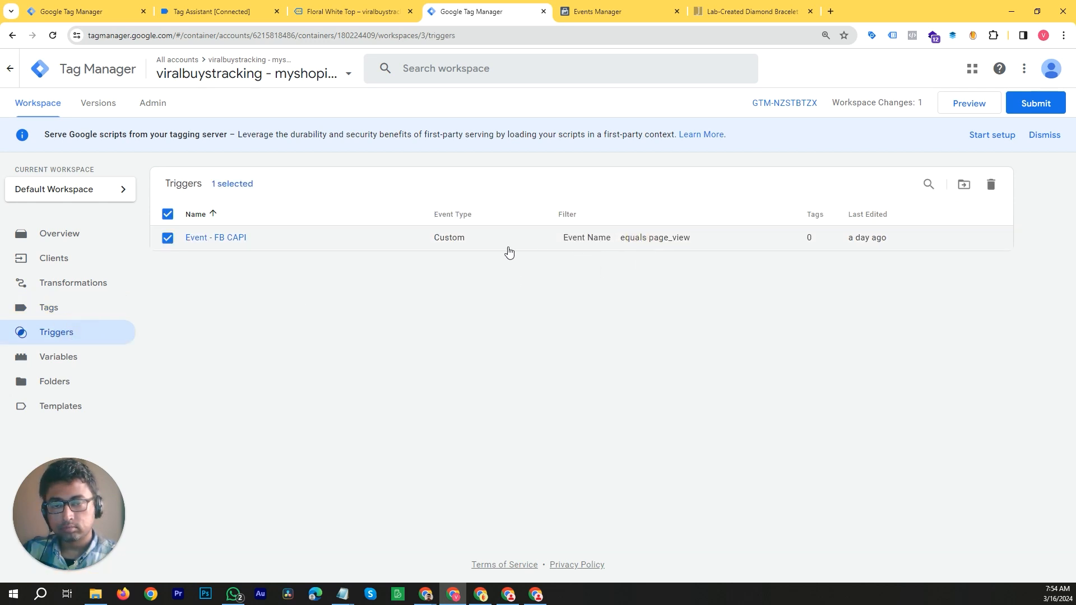
{"action": "left_click", "coordinate": [234, 239]}
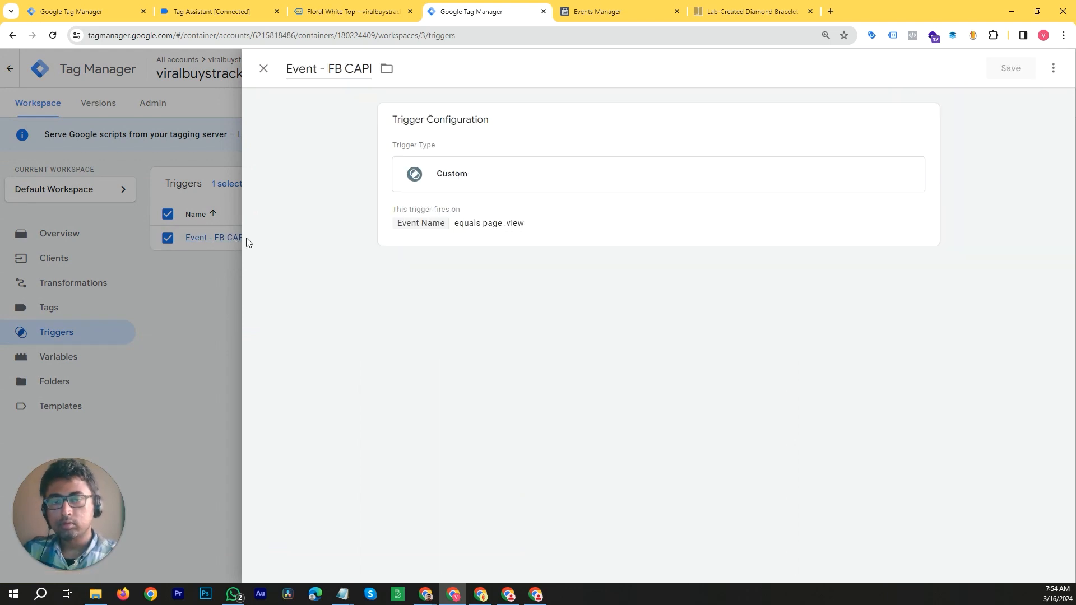
{"action": "left_click", "coordinate": [590, 230]}
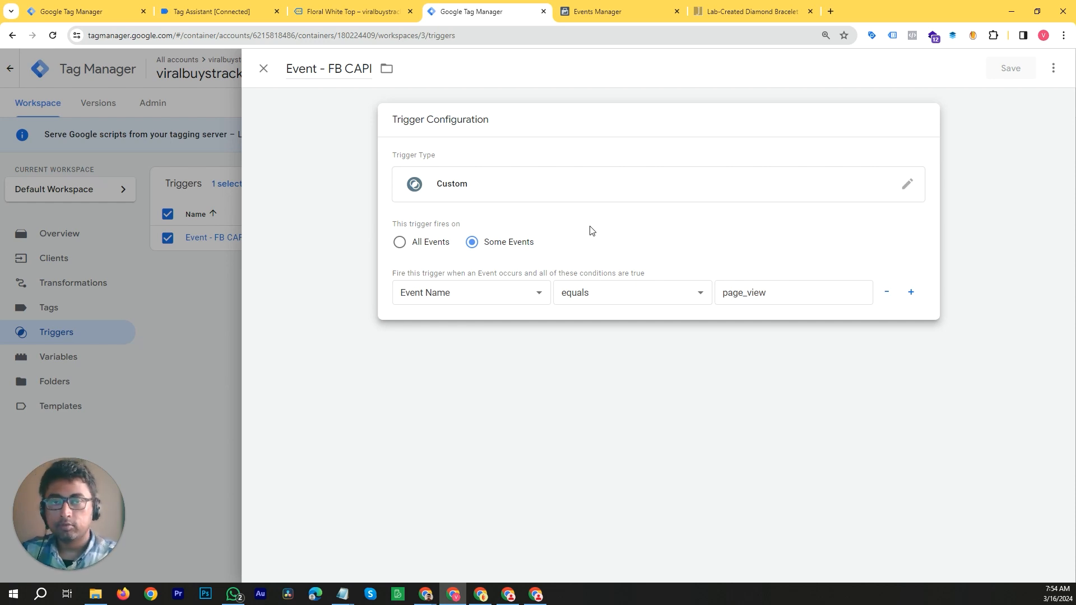
Check the web container's tags and their firing triggers, and return to the Event - FB CAPI trigger
{"action": "left_click", "coordinate": [223, 7]}
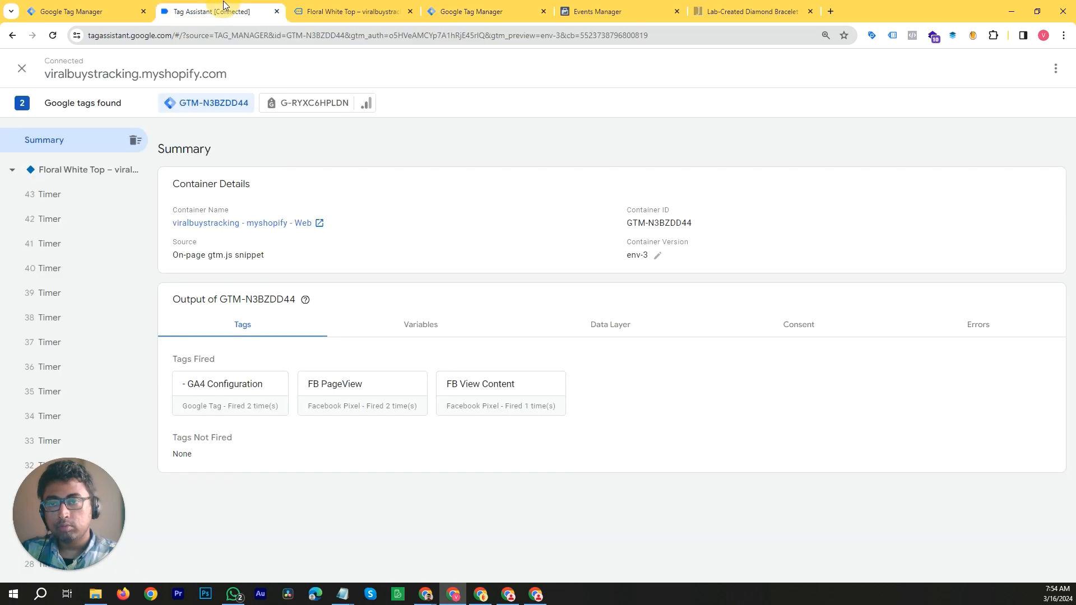
{"action": "left_click", "coordinate": [134, 9]}
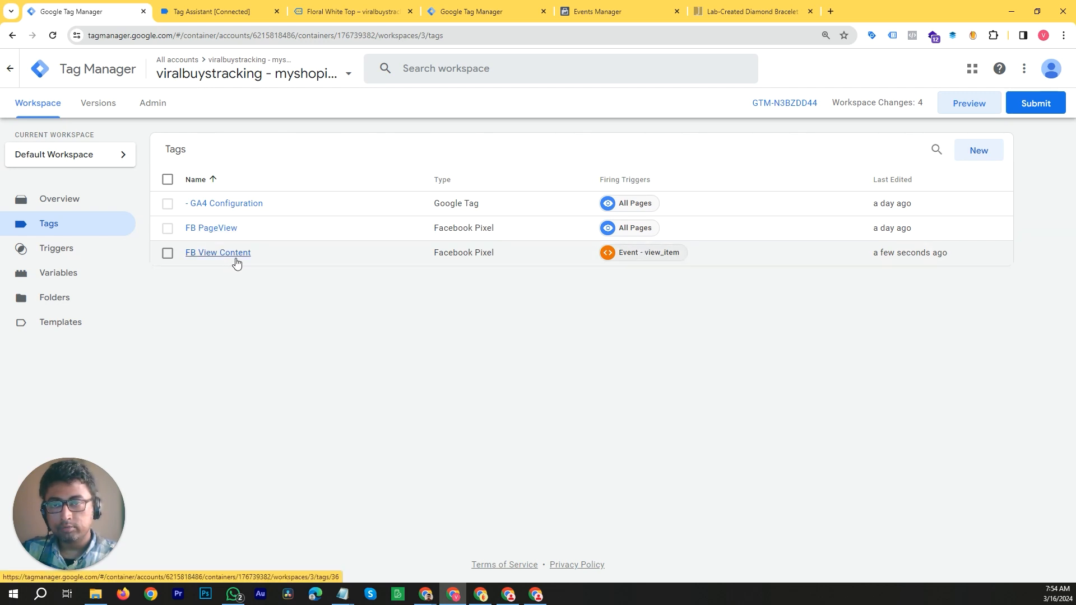
{"action": "left_click", "coordinate": [430, 8]}
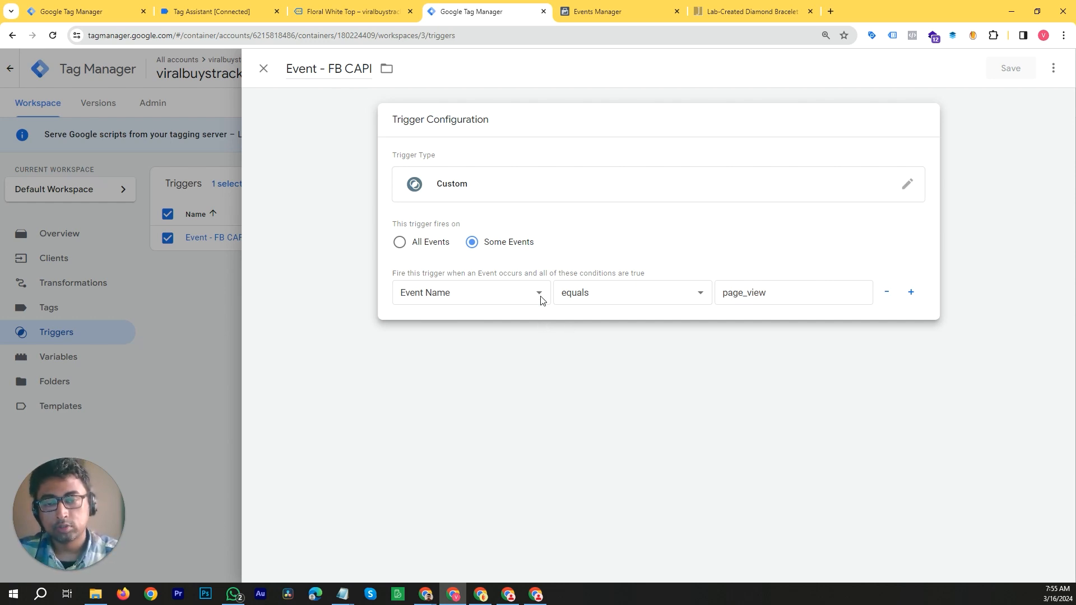
Change the Event - FB CAPI trigger condition to Event Name matches RegEx page_view|view_item
{"action": "left_click", "coordinate": [698, 301]}
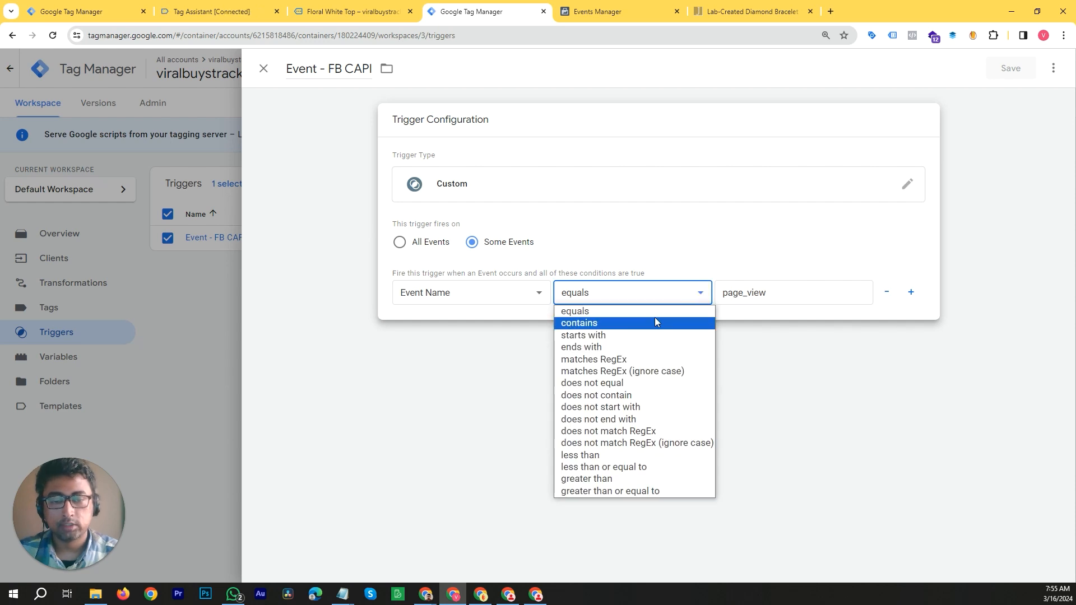
{"action": "left_click", "coordinate": [625, 361]}
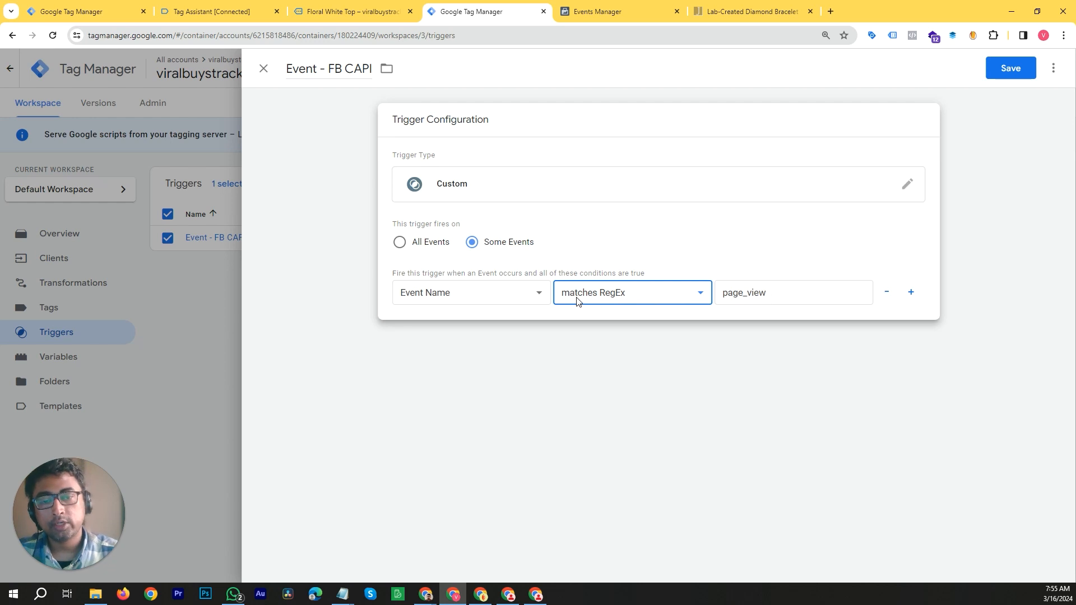
{"action": "left_click", "coordinate": [780, 294]}
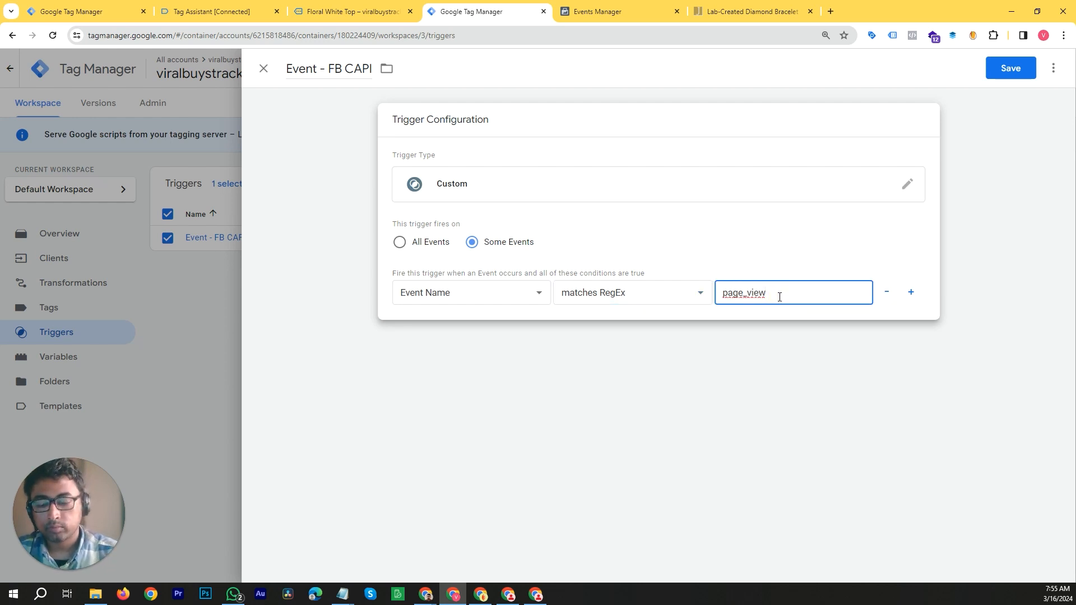
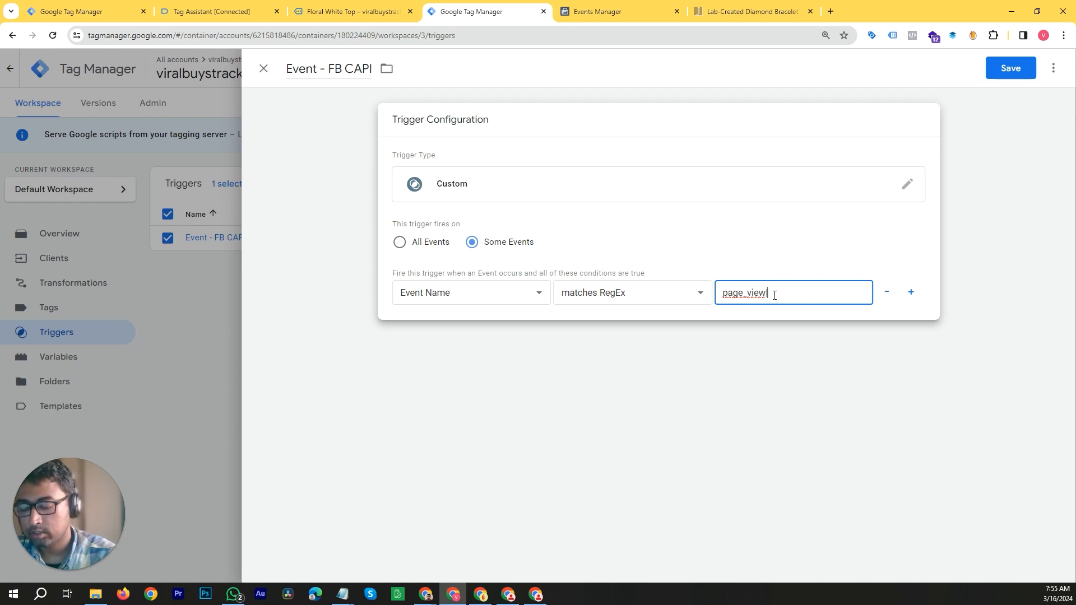
{"action": "type", "text": "ew"}
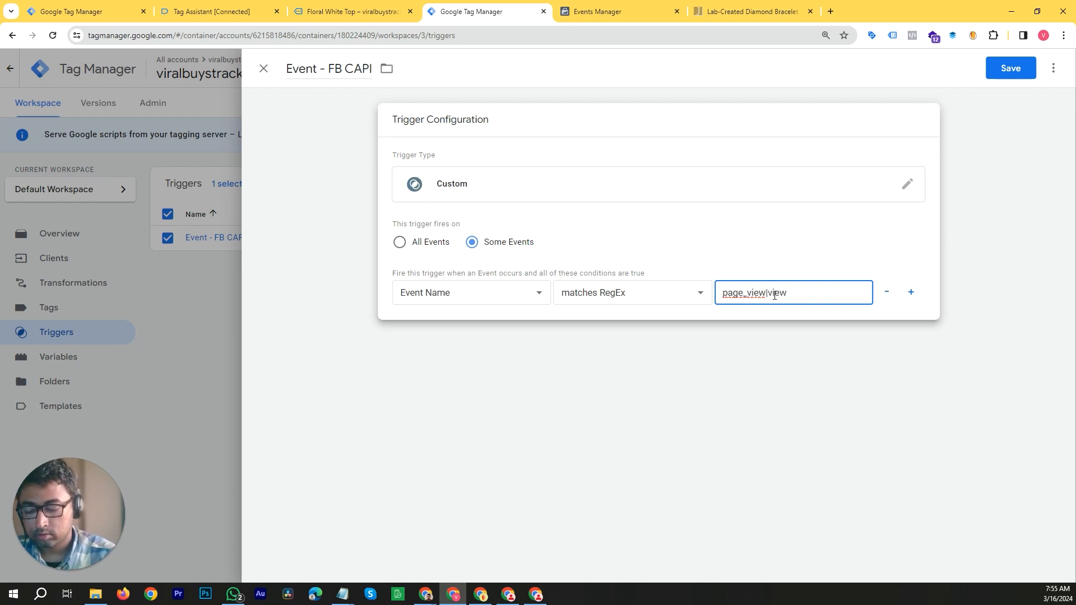
{"action": "type", "text": "_item"}
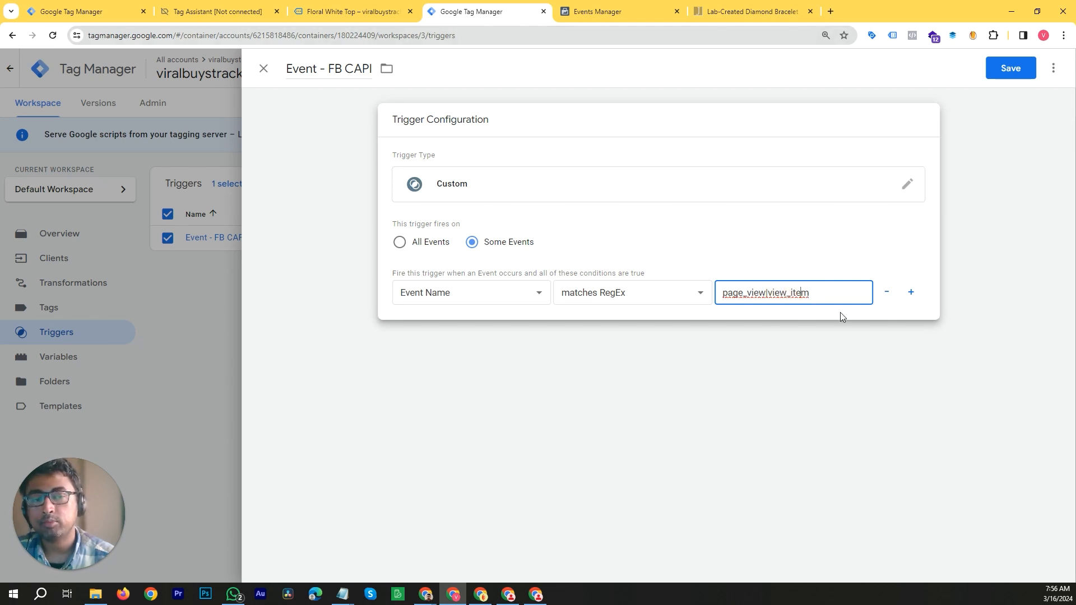
Inspect the view_item event's data layer call in Tag Assistant to check the exact event name
{"action": "left_click", "coordinate": [358, 10]}
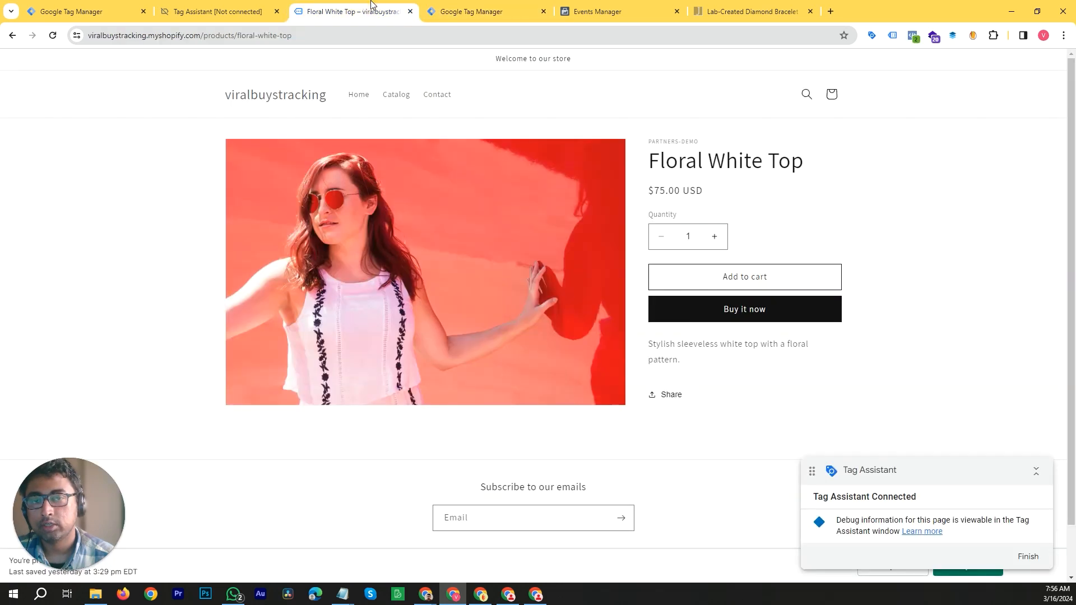
{"action": "left_click", "coordinate": [434, 9]}
{"action": "left_click", "coordinate": [213, 11]}
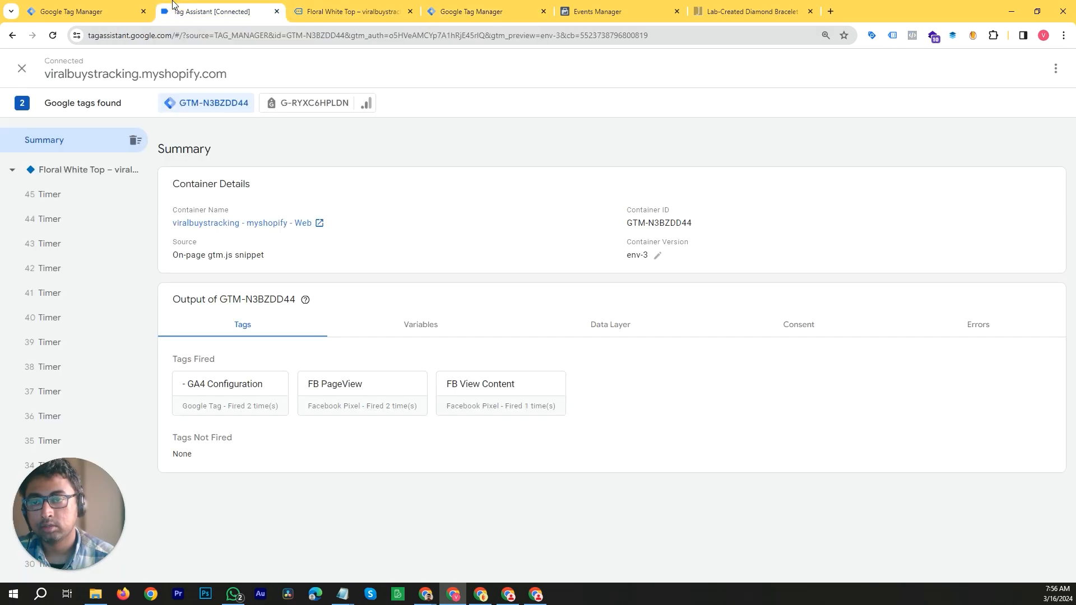
{"action": "scroll", "coordinate": [49, 289], "scroll_direction": "down", "scroll_amount": 10}
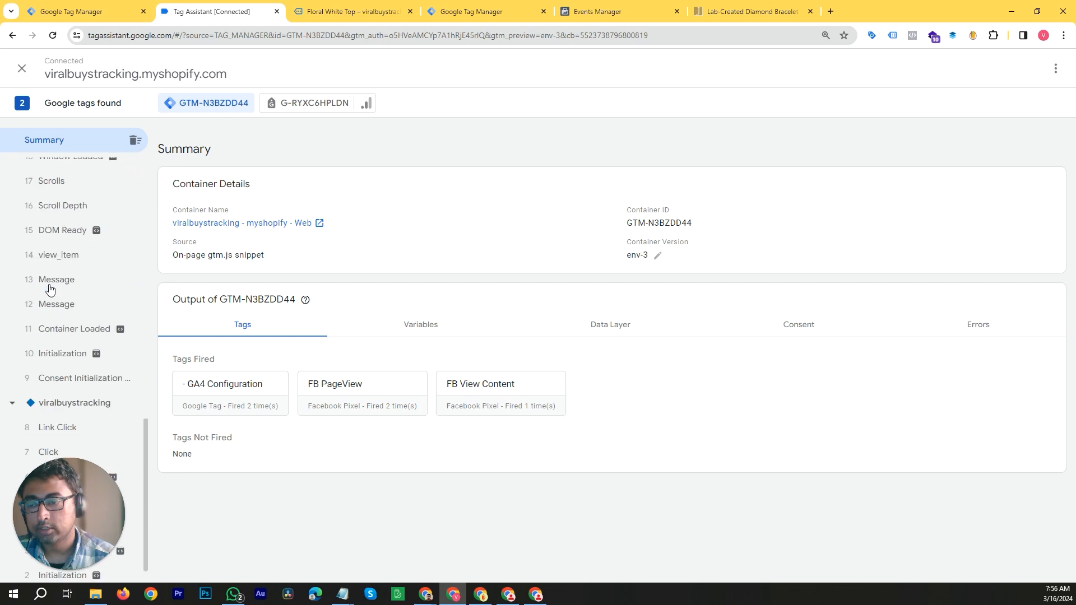
{"action": "left_click", "coordinate": [68, 257]}
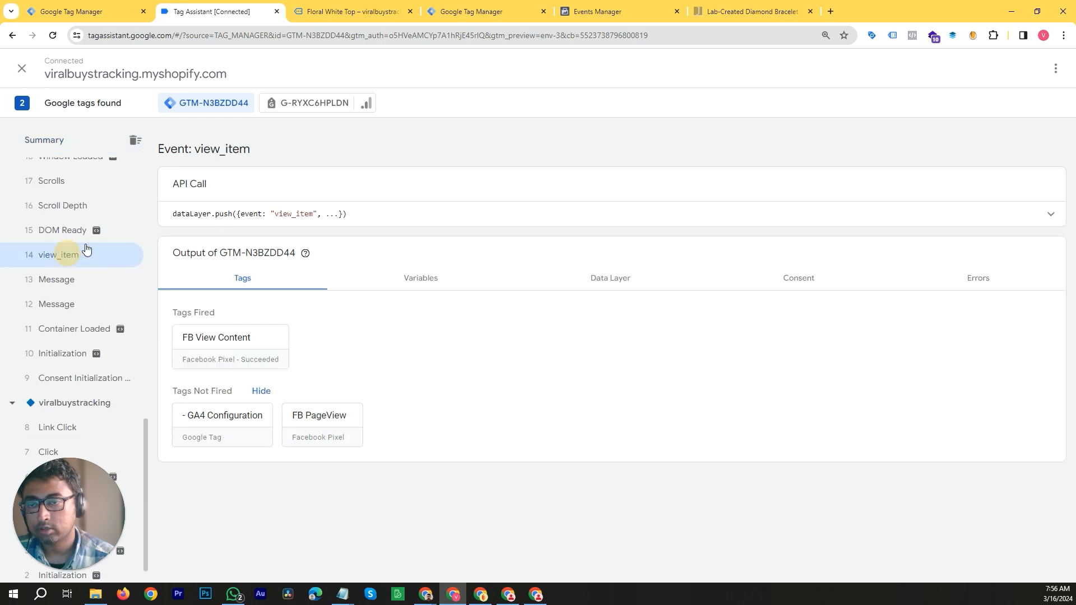
{"action": "left_click", "coordinate": [303, 220]}
{"action": "double_click", "coordinate": [236, 225]}
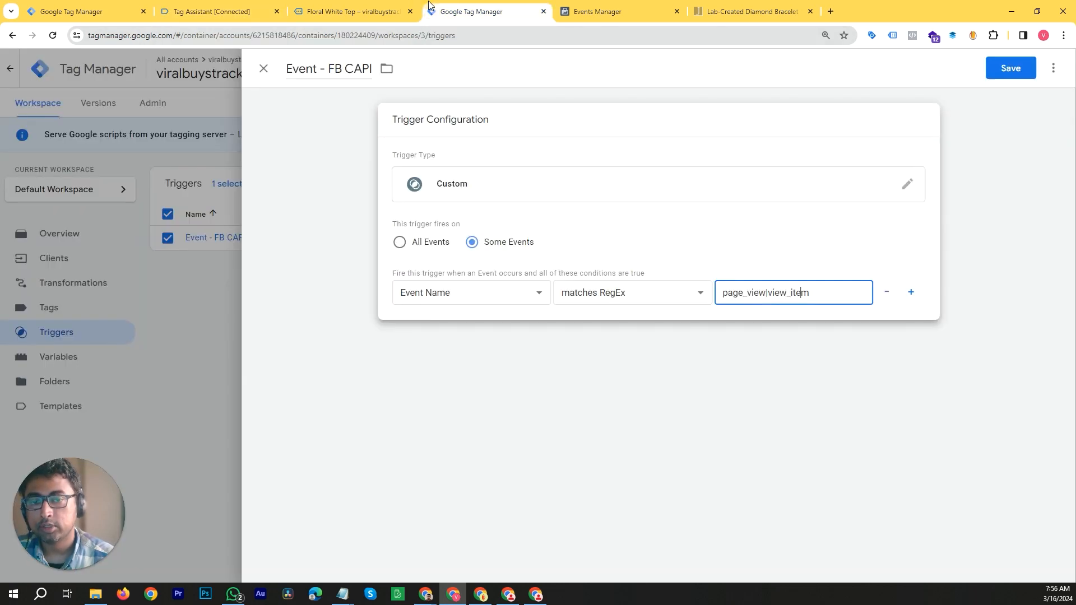
Return to the server container's Event - FB CAPI trigger and save it with the page_view|view_item condition
{"action": "left_click", "coordinate": [448, 11]}
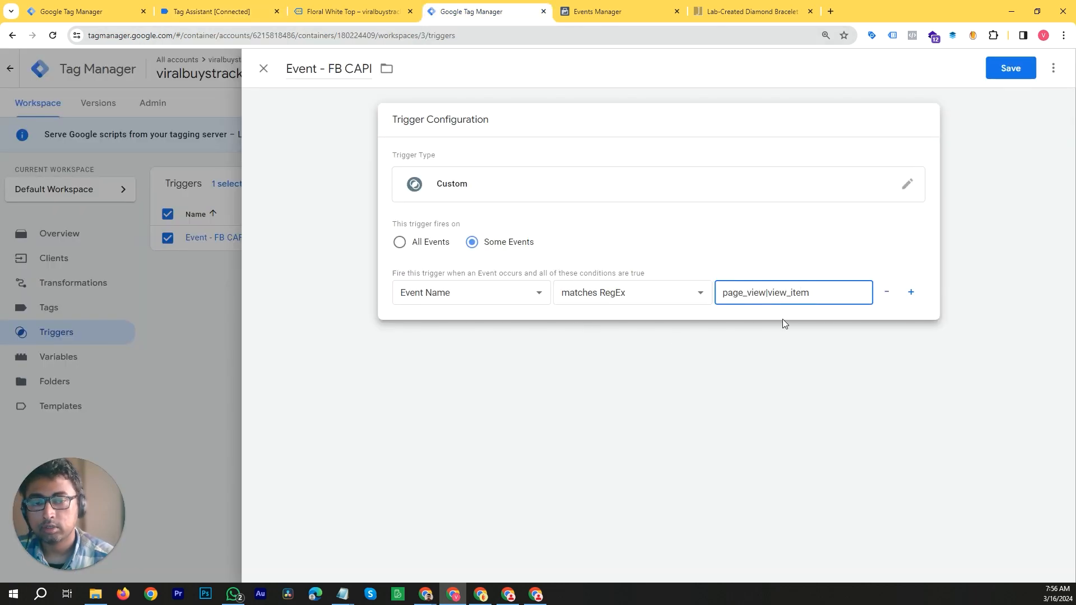
{"action": "double_click", "coordinate": [824, 297]}
{"action": "left_click", "coordinate": [824, 297]}
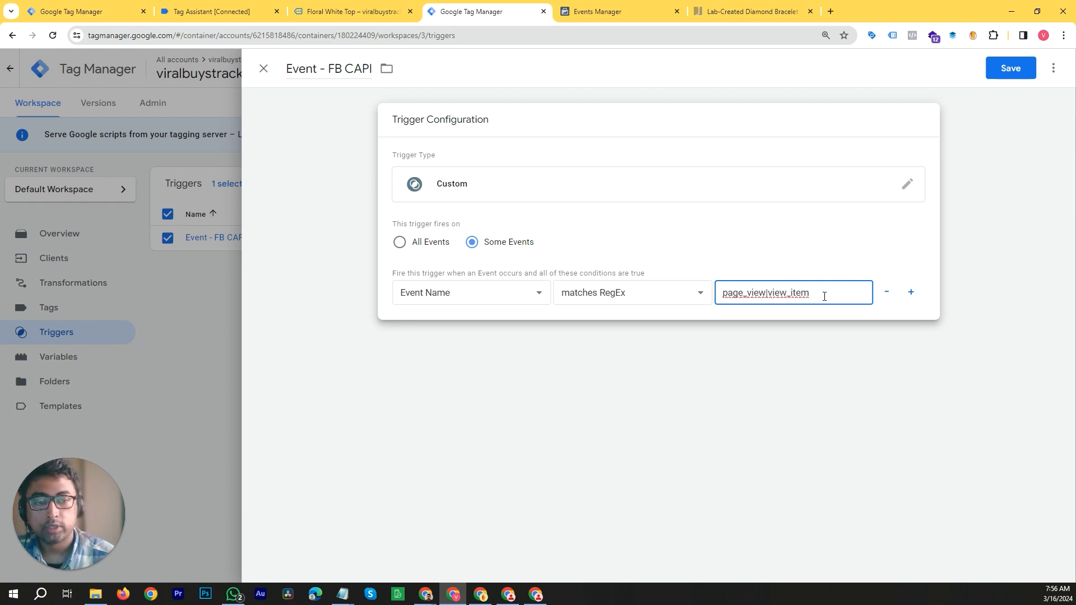
{"action": "left_click", "coordinate": [1027, 70]}
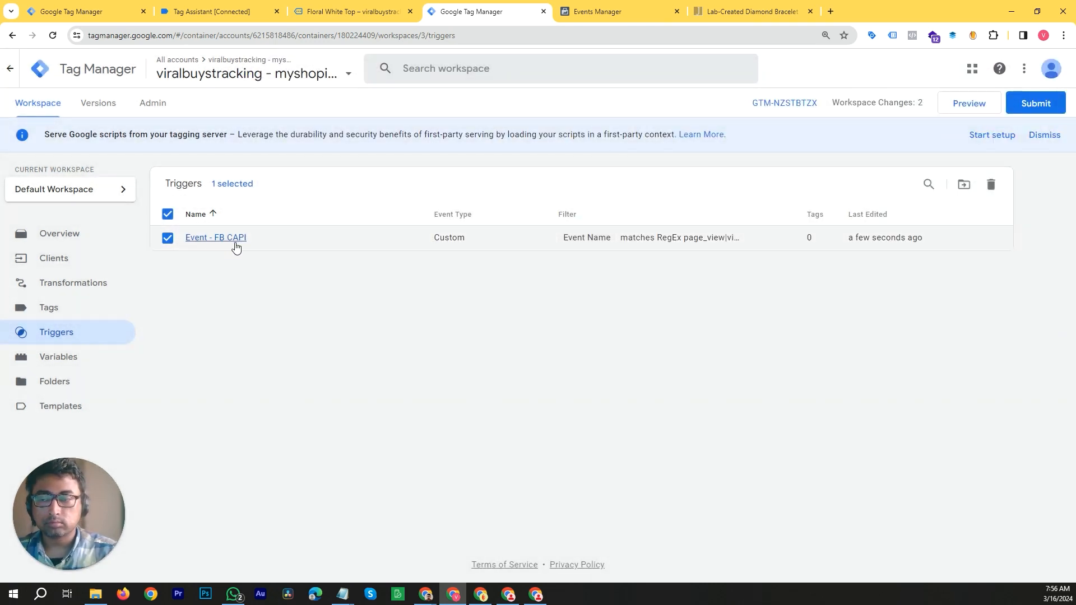
Replace the FB CAPI tag's All Pages firing trigger with Event - FB CAPI and save the tag
{"action": "left_click", "coordinate": [67, 308]}
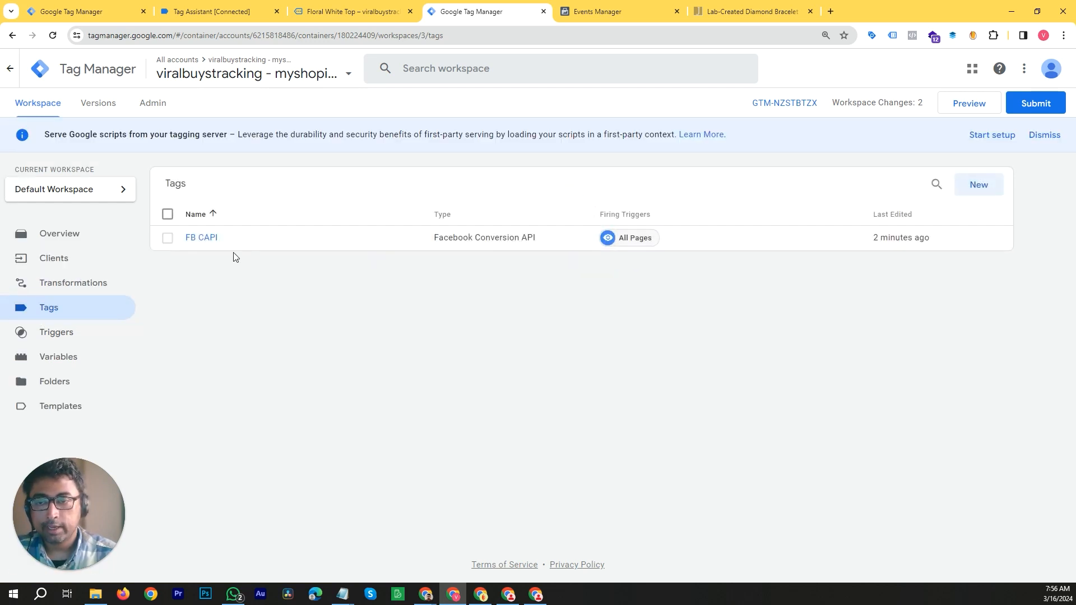
{"action": "left_click", "coordinate": [203, 238]}
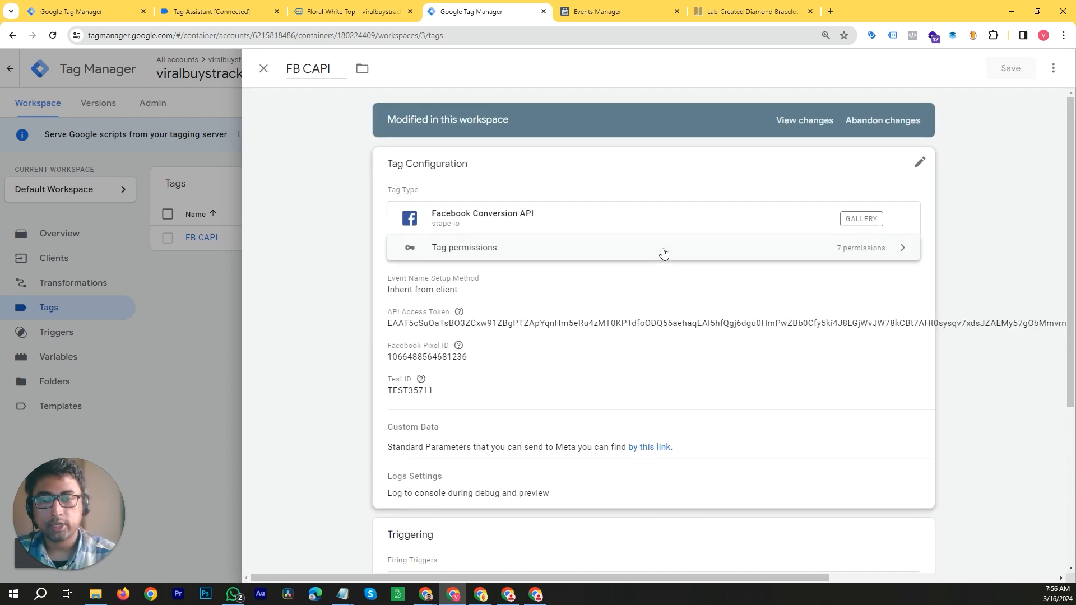
{"action": "scroll", "coordinate": [677, 306], "scroll_direction": "down", "scroll_amount": 5}
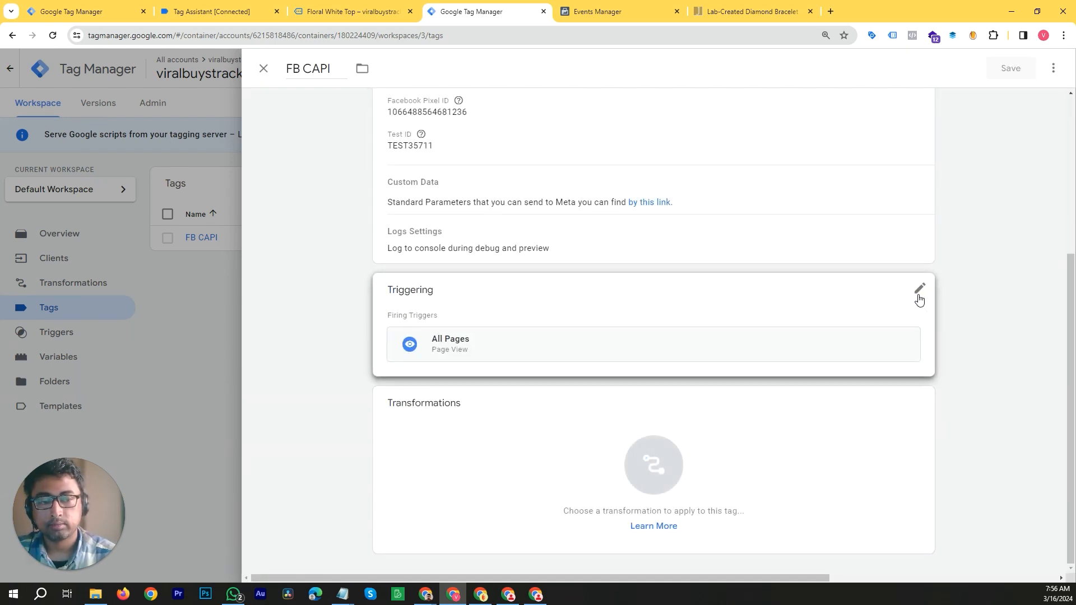
{"action": "left_click", "coordinate": [917, 294]}
{"action": "left_click", "coordinate": [900, 351]}
{"action": "left_click", "coordinate": [865, 353]}
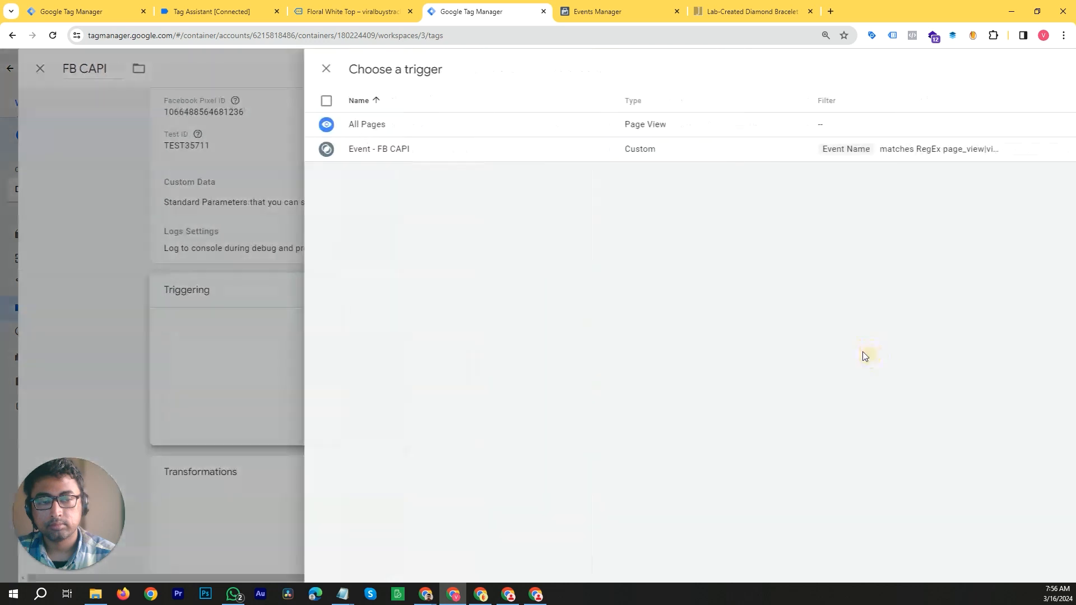
{"action": "left_click", "coordinate": [304, 149]}
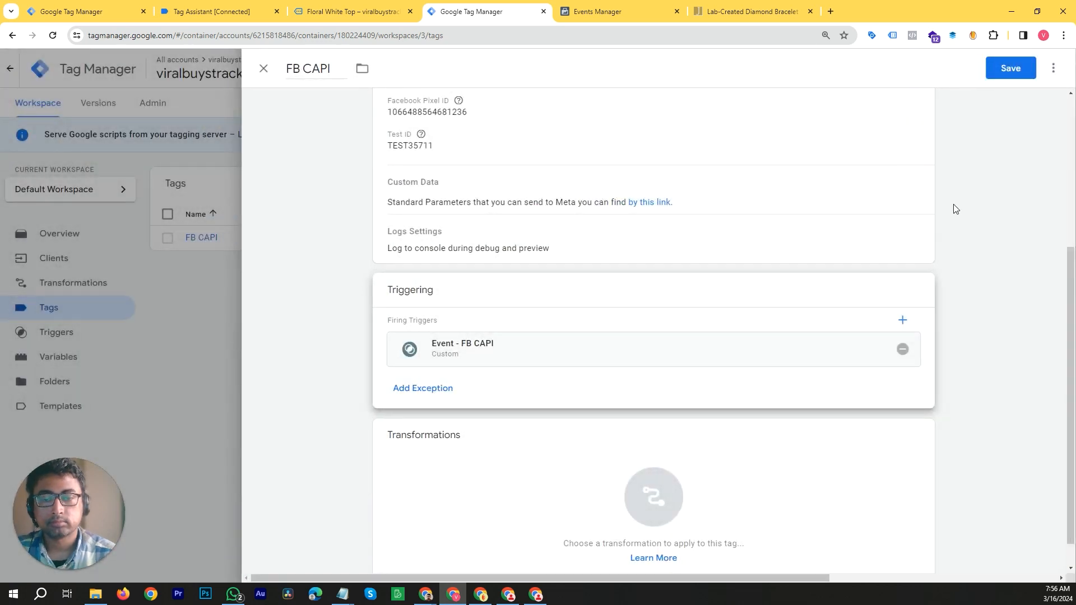
{"action": "left_click", "coordinate": [1004, 63]}
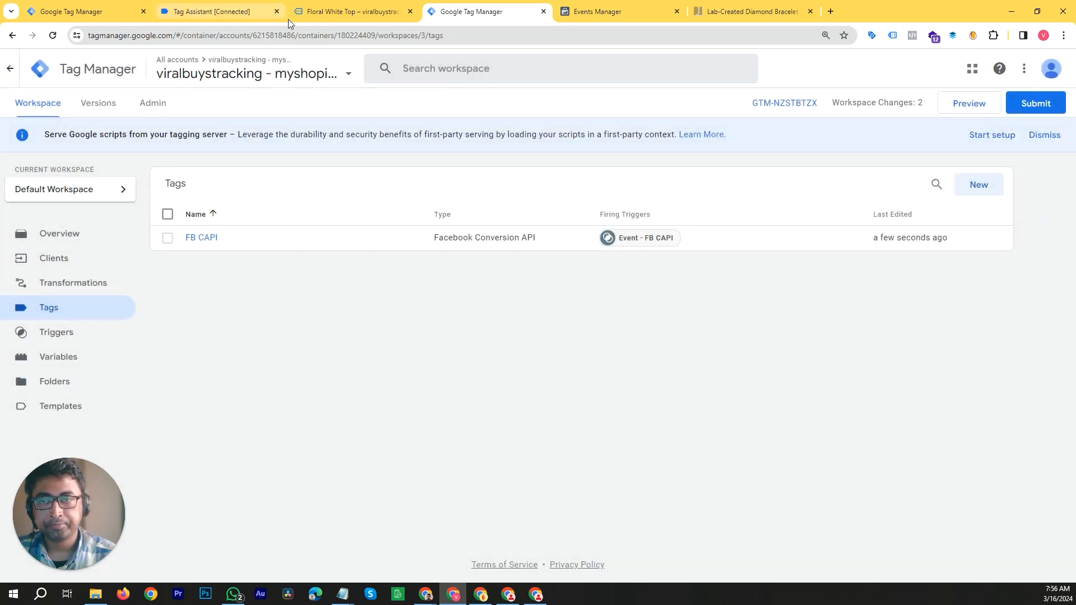
Restart the web container's preview and connect Tag Assistant to the store
{"action": "left_click", "coordinate": [218, 8]}
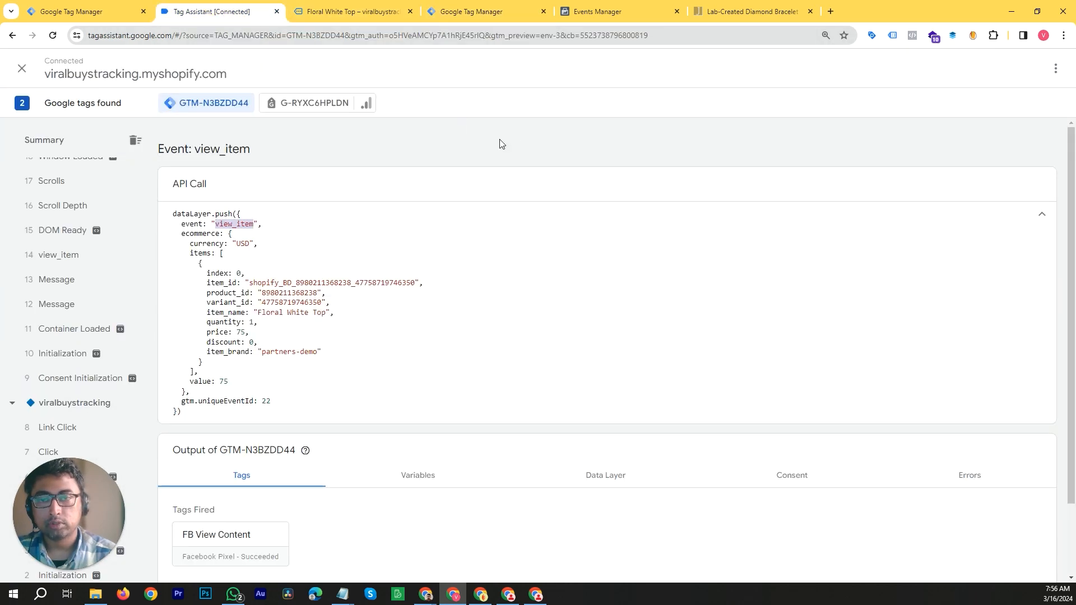
{"action": "left_click", "coordinate": [101, 10]}
{"action": "left_click", "coordinate": [962, 108]}
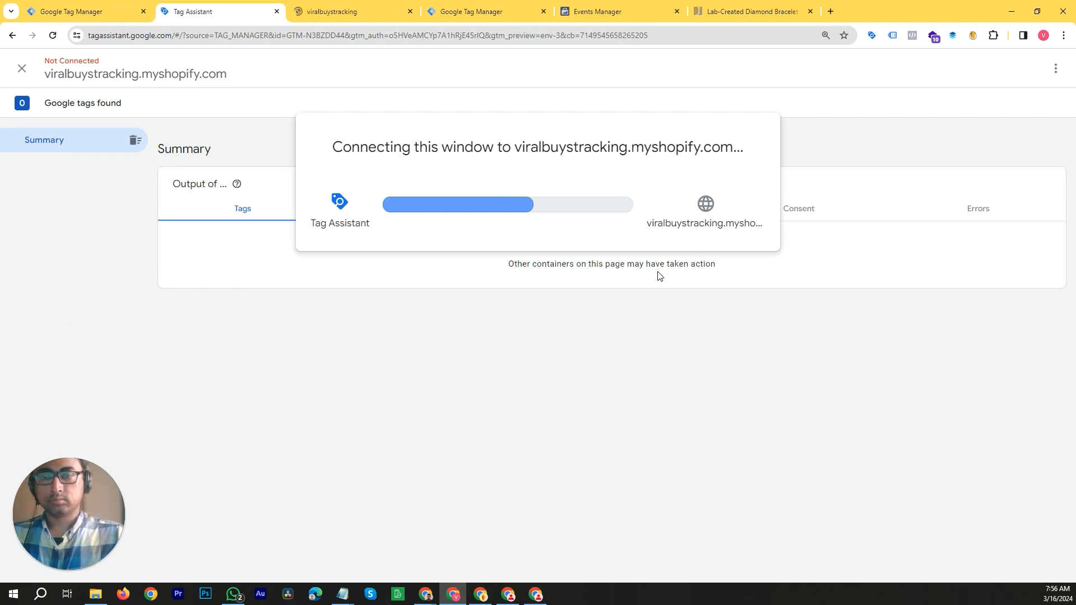
{"action": "left_click", "coordinate": [561, 285]}
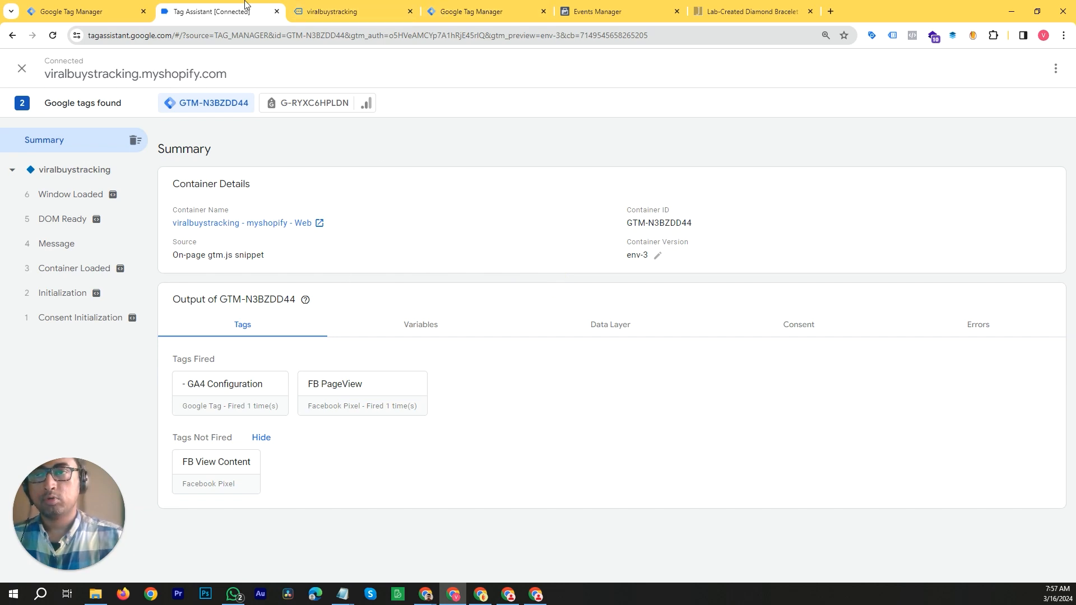
Start the server container's preview and reload the store's home page in the connected window
{"action": "left_click", "coordinate": [455, 12]}
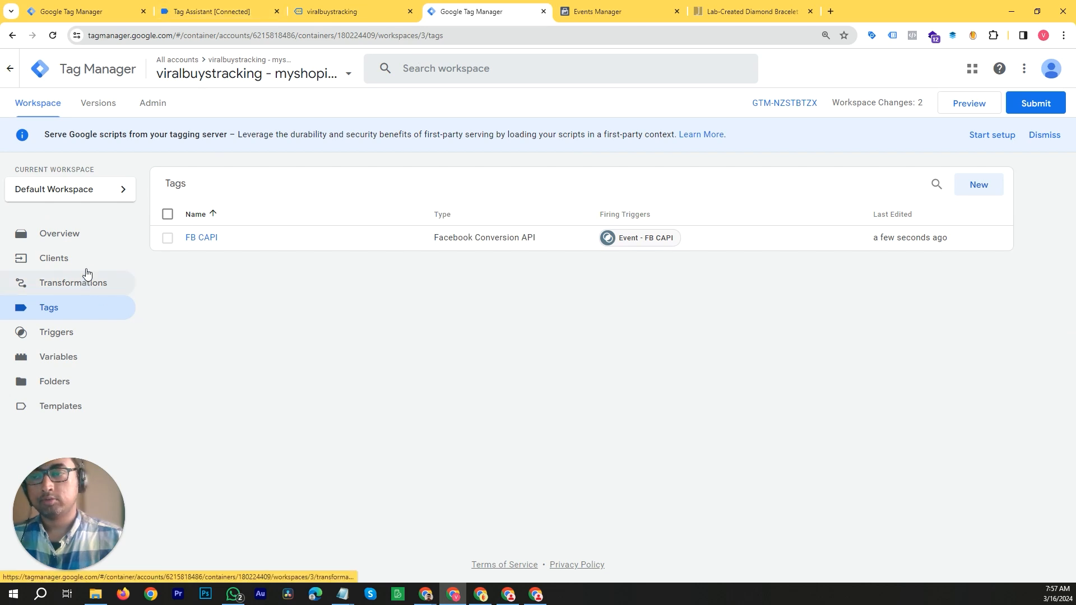
{"action": "left_click", "coordinate": [964, 112]}
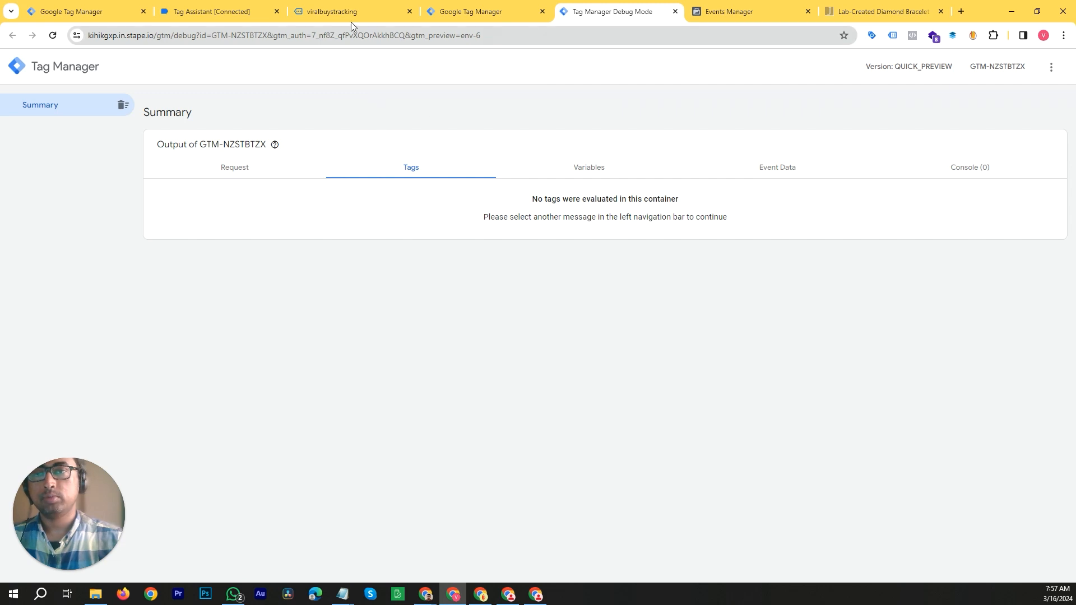
{"action": "left_click", "coordinate": [448, 9]}
{"action": "left_click", "coordinate": [334, 5]}
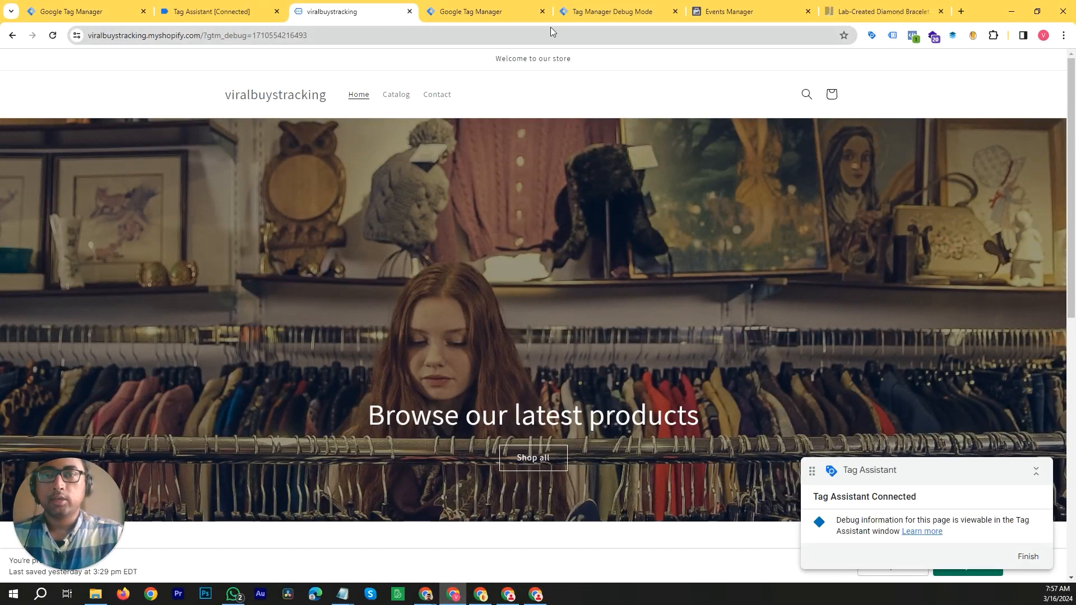
{"action": "left_click", "coordinate": [443, 11]}
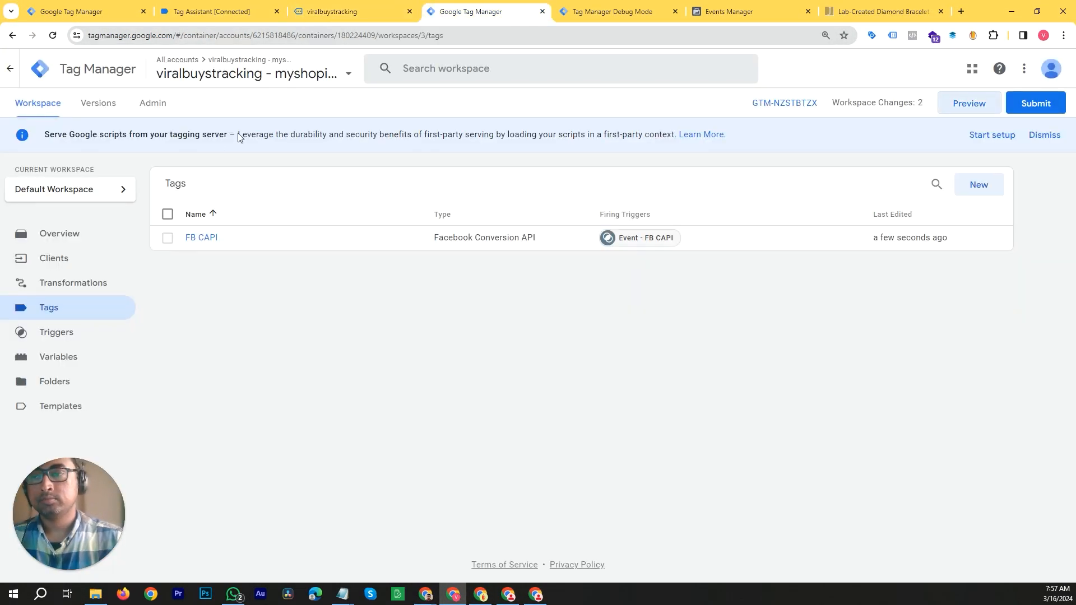
Examine which tags fire on the home page in Tag Assistant and in the server container's debug view
{"action": "left_click", "coordinate": [216, 7]}
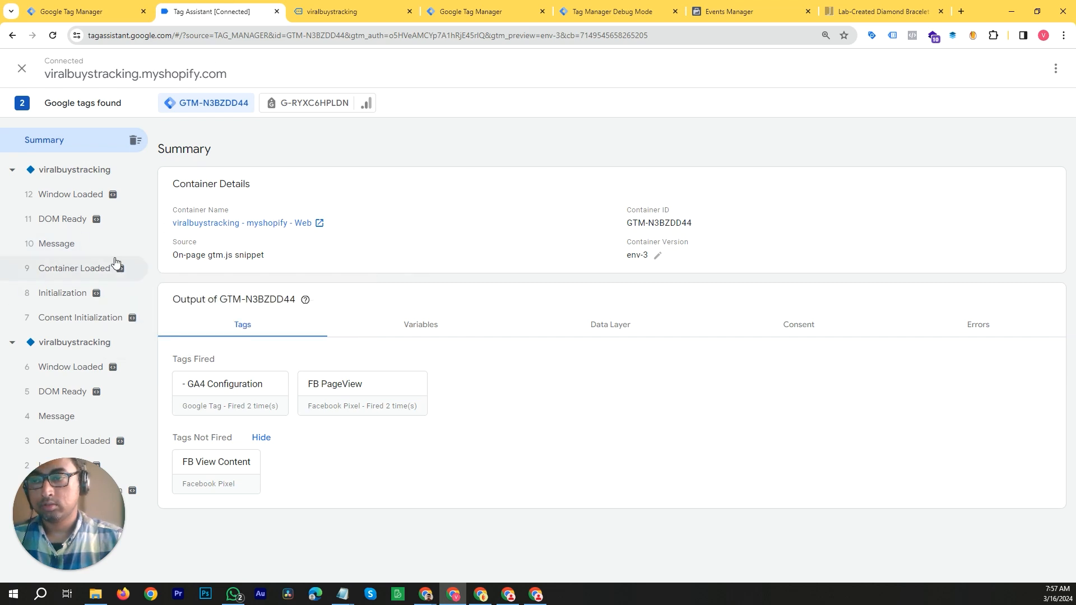
{"action": "left_click", "coordinate": [82, 217]}
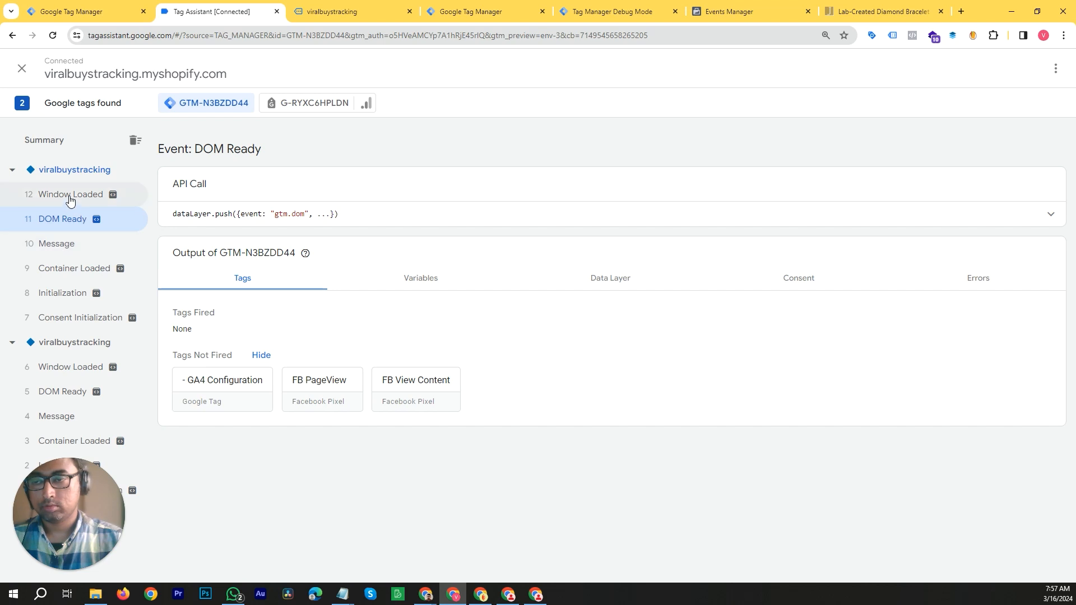
{"action": "left_click", "coordinate": [73, 172]}
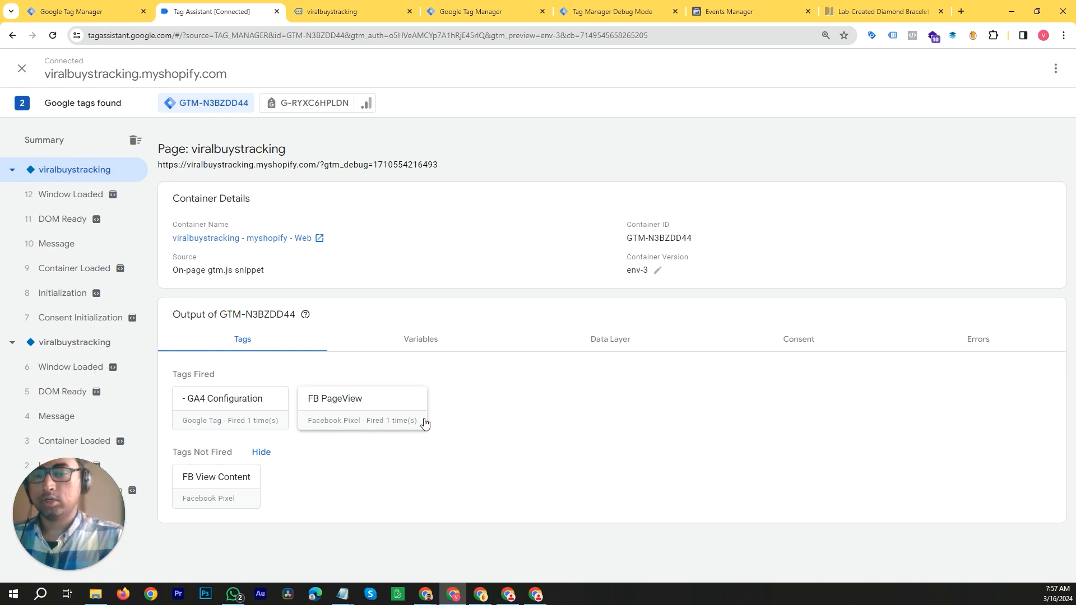
{"action": "left_click", "coordinate": [610, 4]}
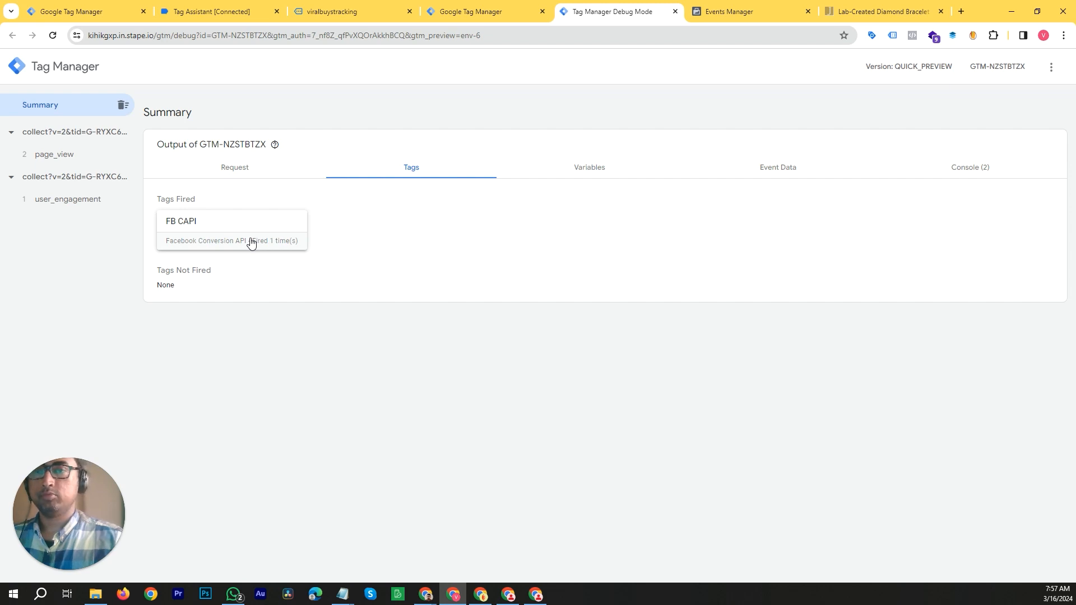
{"action": "left_click", "coordinate": [429, 11]}
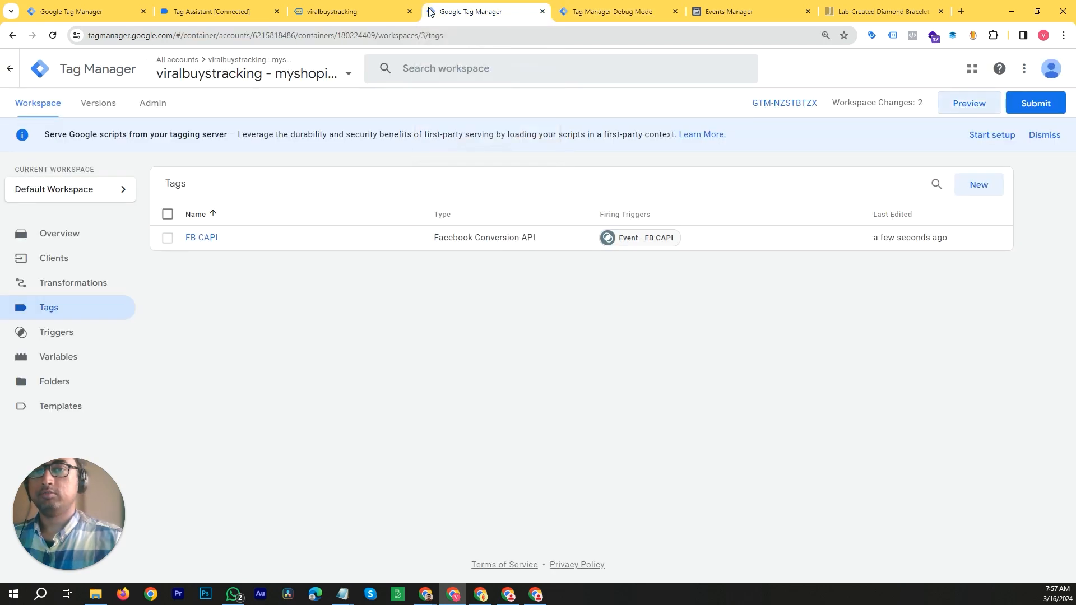
Open the Blue Silk Tuxedo product page from the store's featured products
{"action": "left_click", "coordinate": [348, 18]}
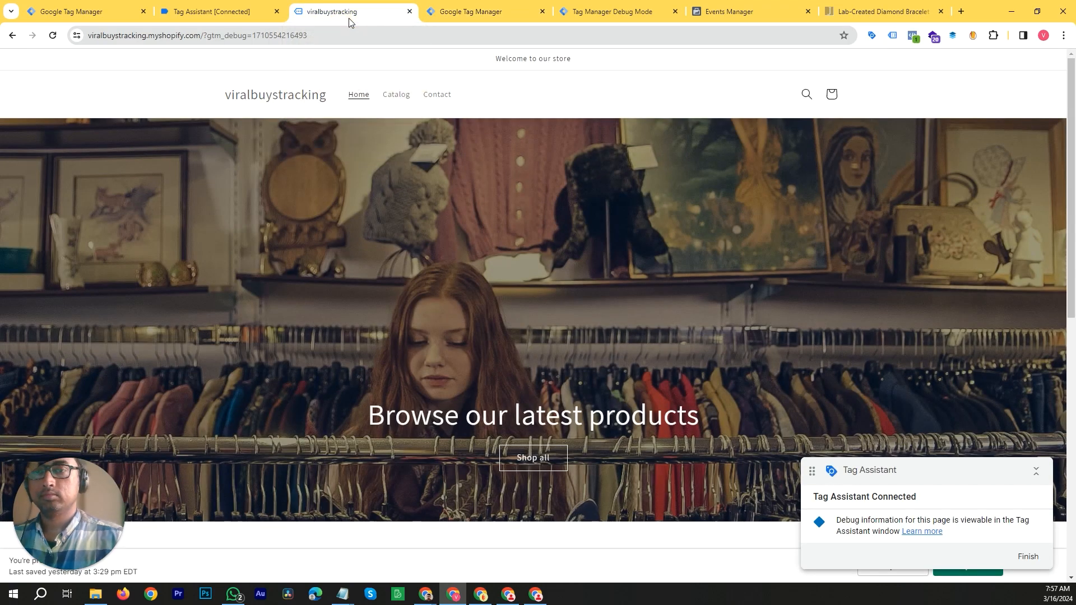
{"action": "scroll", "coordinate": [421, 308], "scroll_direction": "down", "scroll_amount": 8}
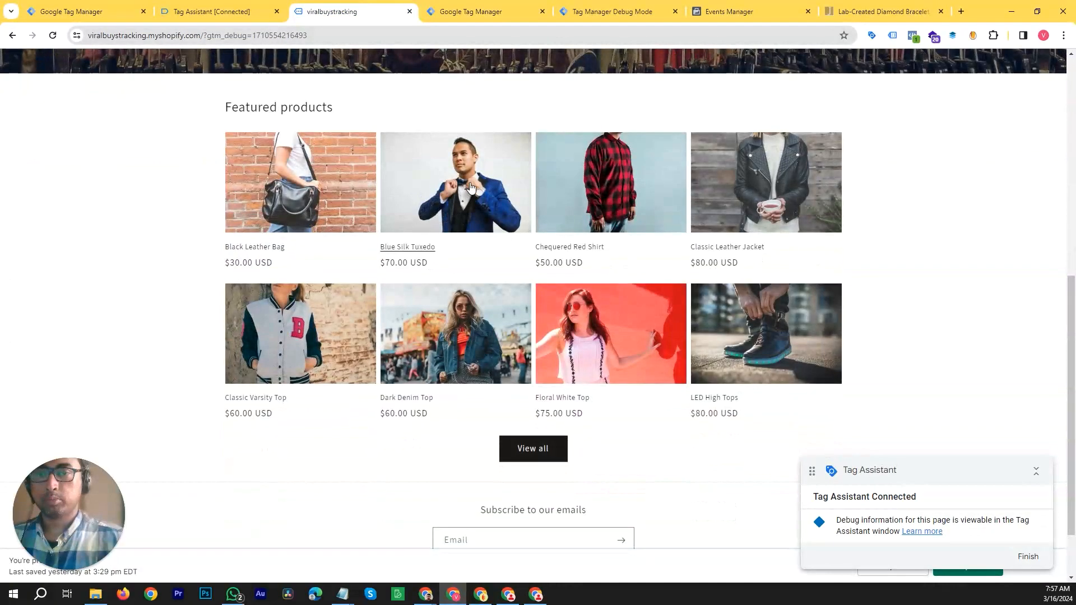
{"action": "left_click", "coordinate": [470, 184]}
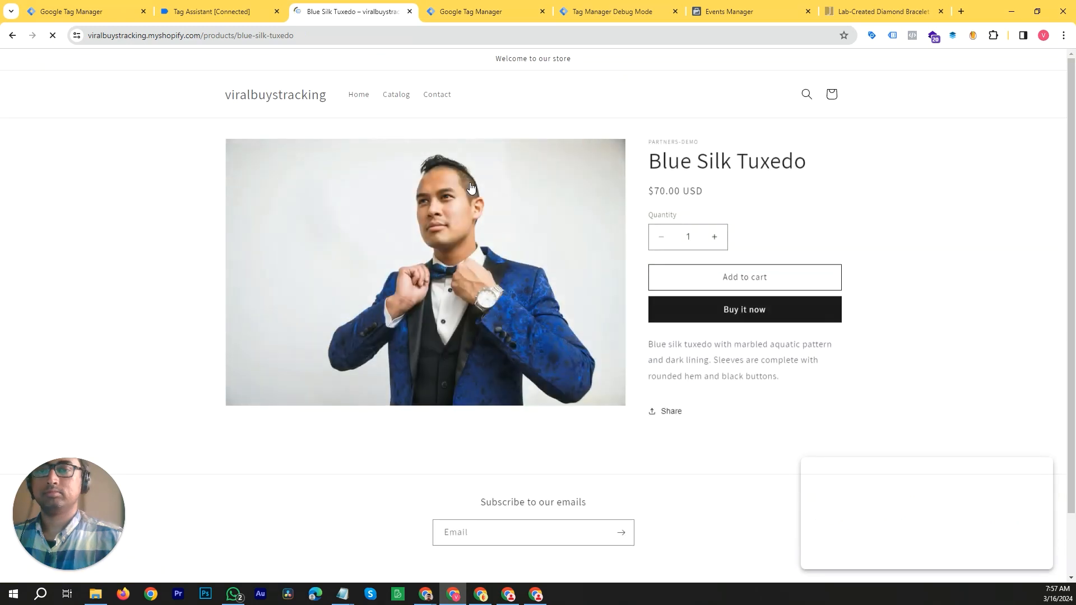
Inspect the ViewContent event's parameters and pixel location in Meta Pixel Helper
{"action": "left_click", "coordinate": [913, 35]}
{"action": "left_click", "coordinate": [740, 162]}
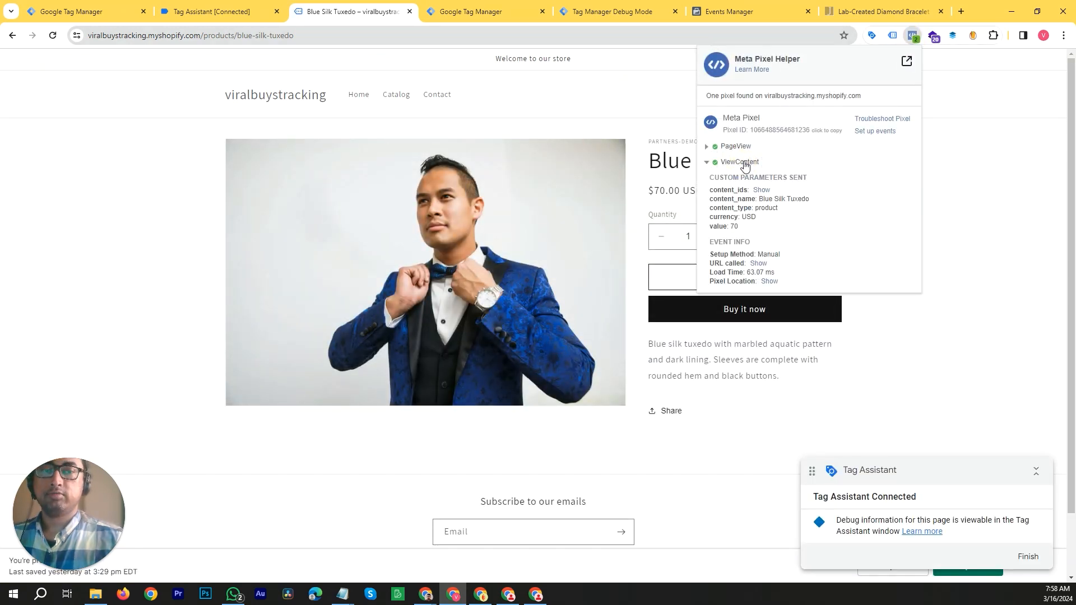
{"action": "left_click", "coordinate": [769, 281]}
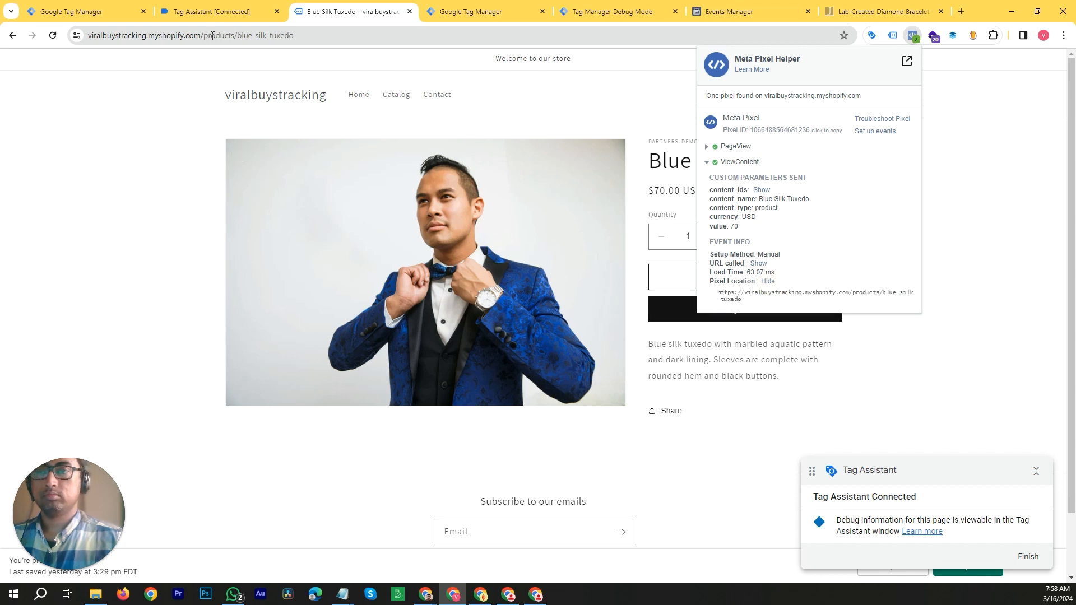
Check the tags fired on the product page's view_item event in Tag Assistant, and review the server container's debug summary
{"action": "left_click", "coordinate": [231, 8]}
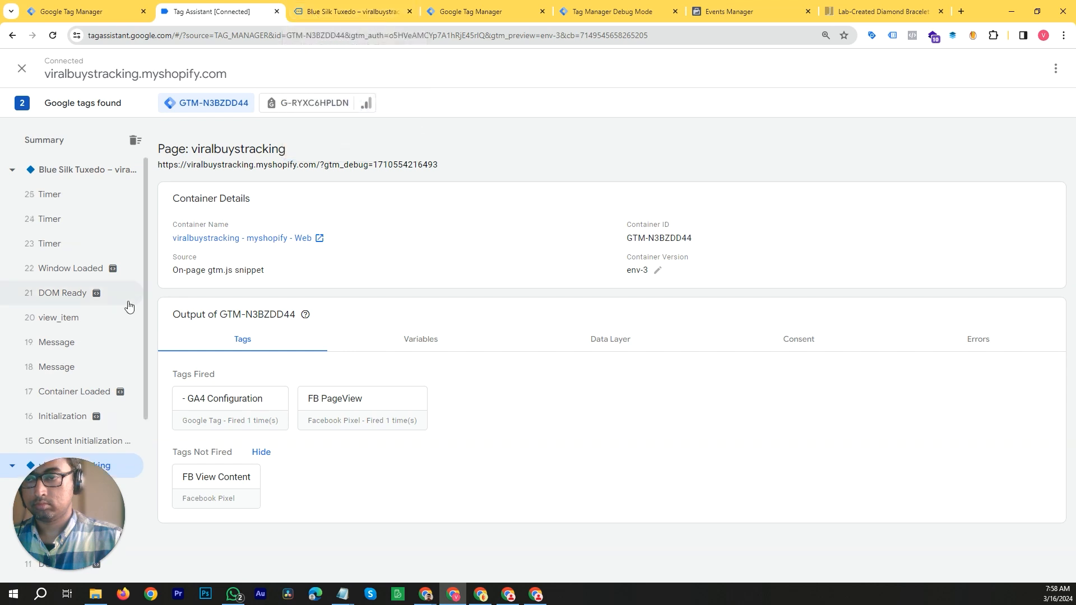
{"action": "left_click", "coordinate": [76, 324]}
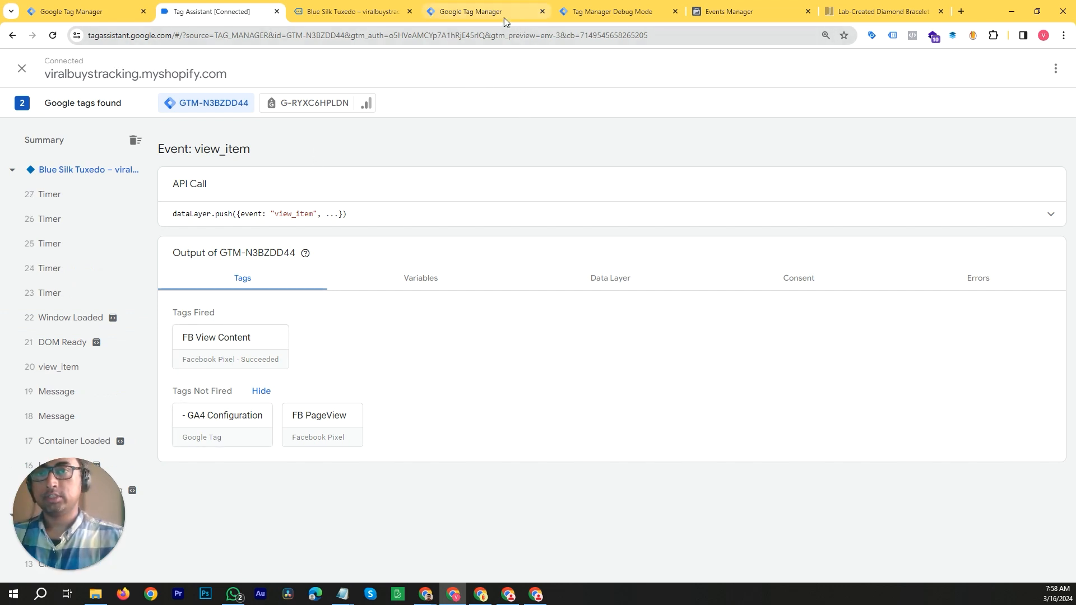
{"action": "left_click", "coordinate": [478, 4]}
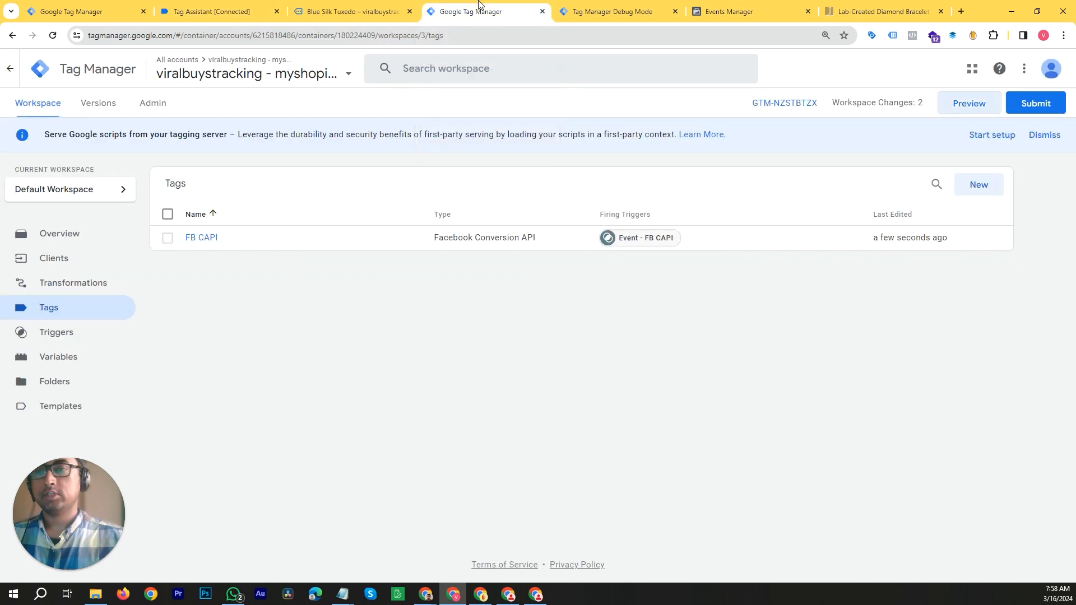
{"action": "left_click", "coordinate": [649, 8]}
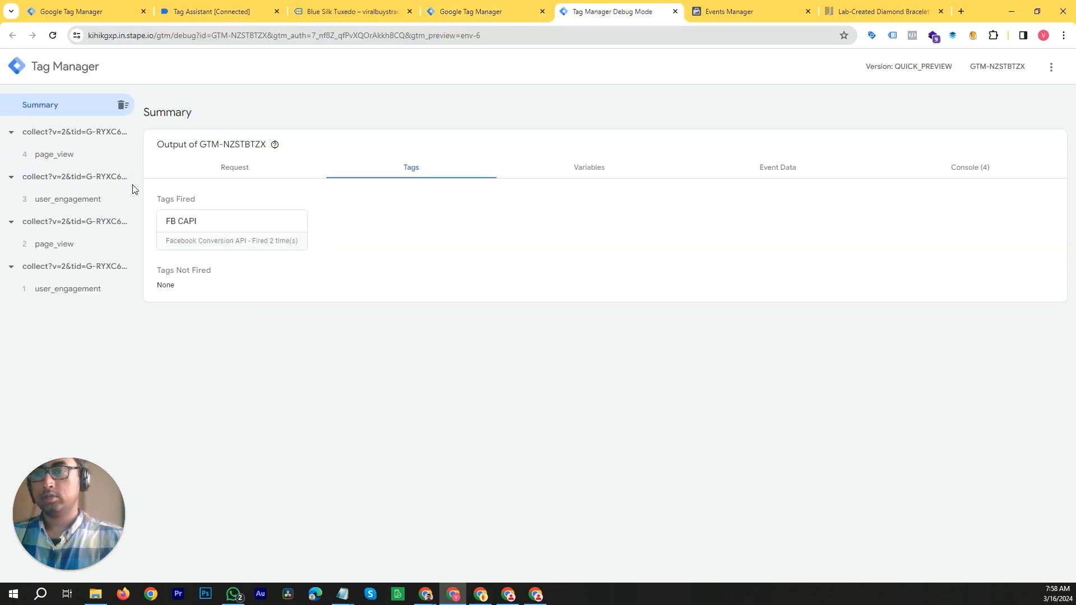
Compare the tags fired on both page_view events and the latest collect request in the server container's debug view
{"action": "left_click", "coordinate": [71, 155]}
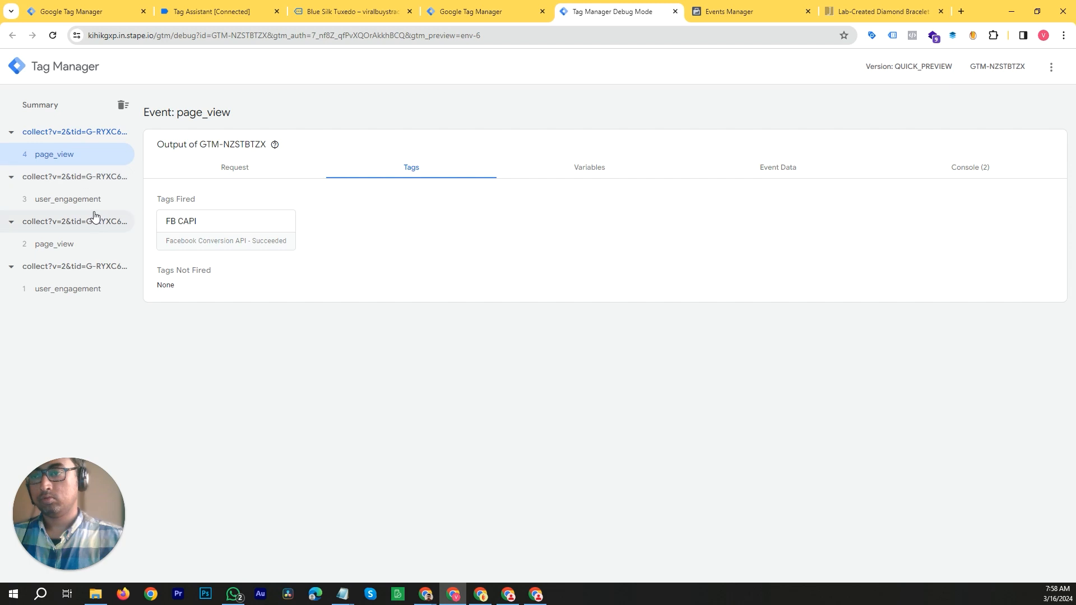
{"action": "left_click", "coordinate": [80, 250]}
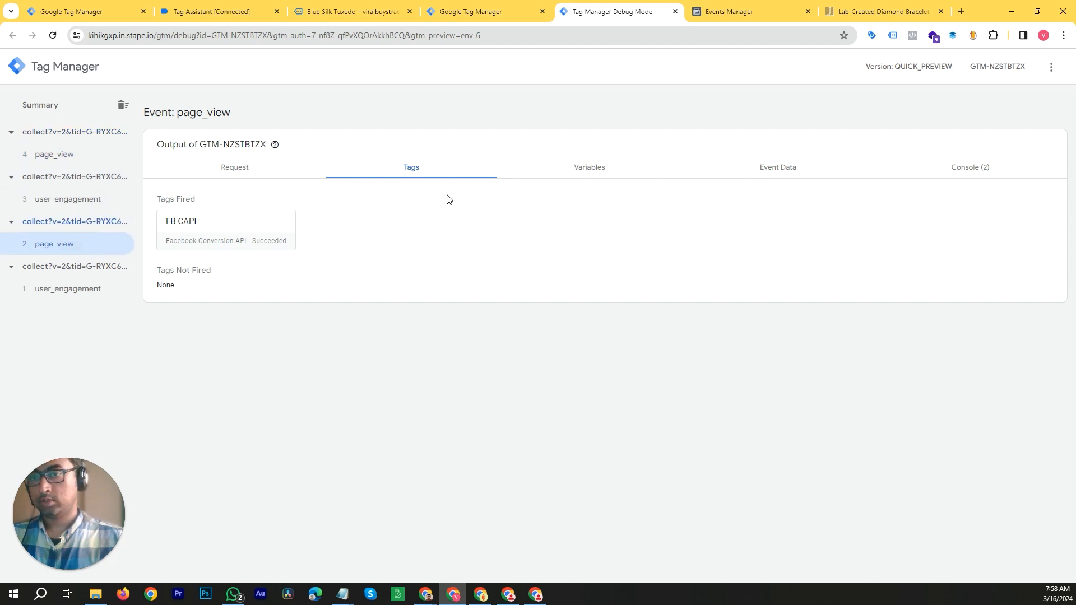
{"action": "left_click", "coordinate": [77, 138]}
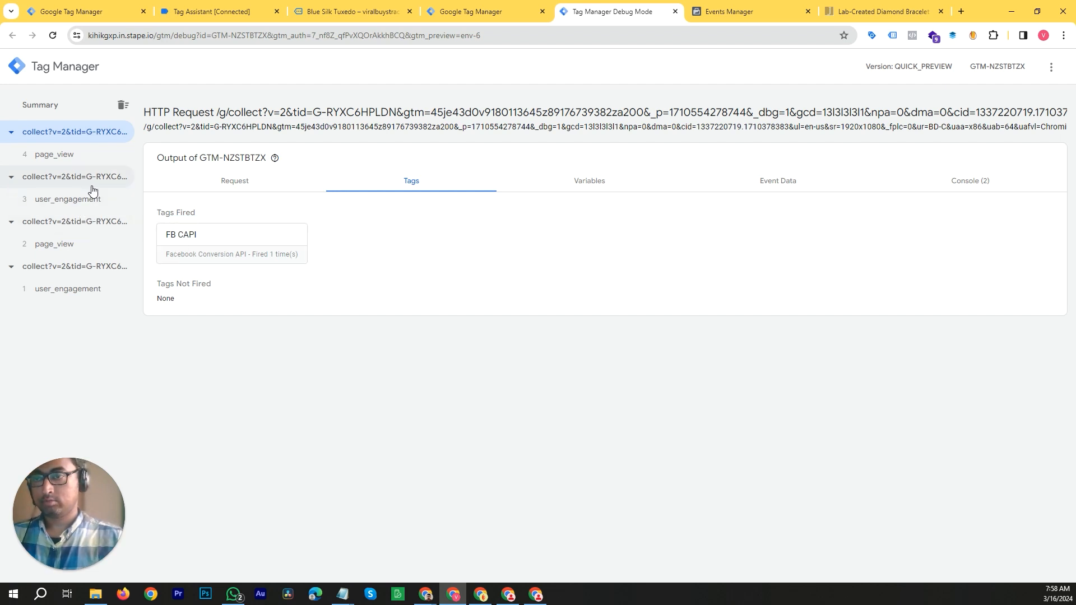
Open the Classic Leather Jacket product page from the store's home page and check the server container's debug view for new events
{"action": "left_click", "coordinate": [311, 11]}
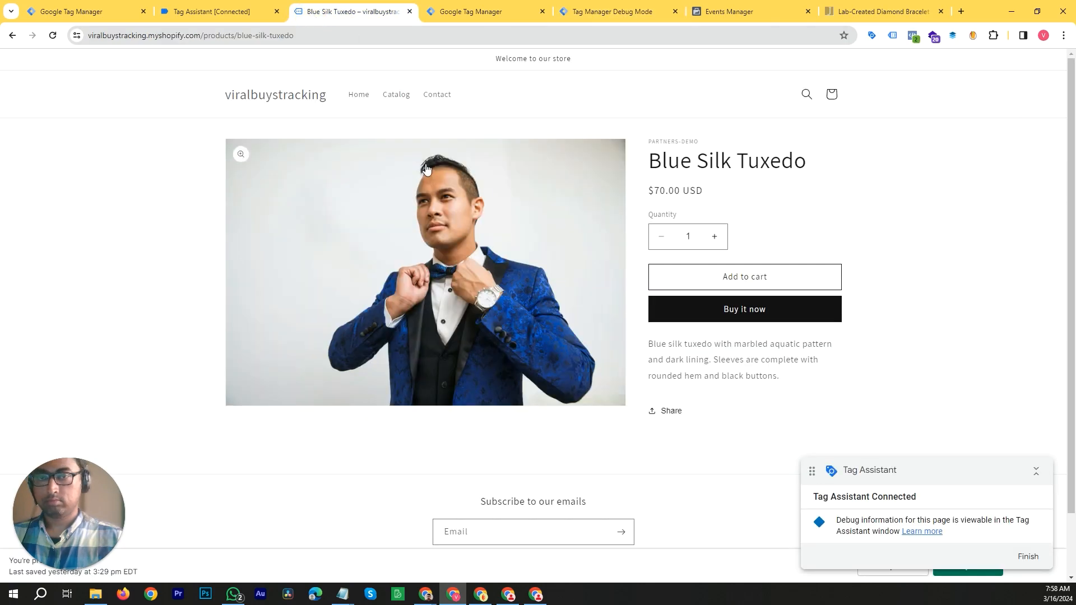
{"action": "left_click", "coordinate": [359, 97]}
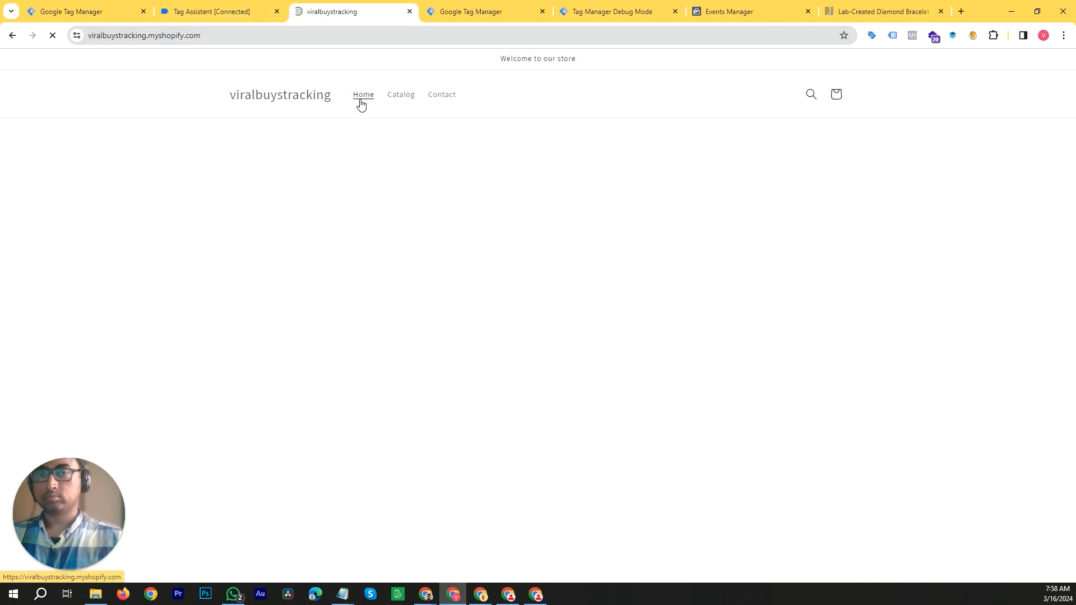
{"action": "scroll", "coordinate": [579, 308], "scroll_direction": "down", "scroll_amount": 10}
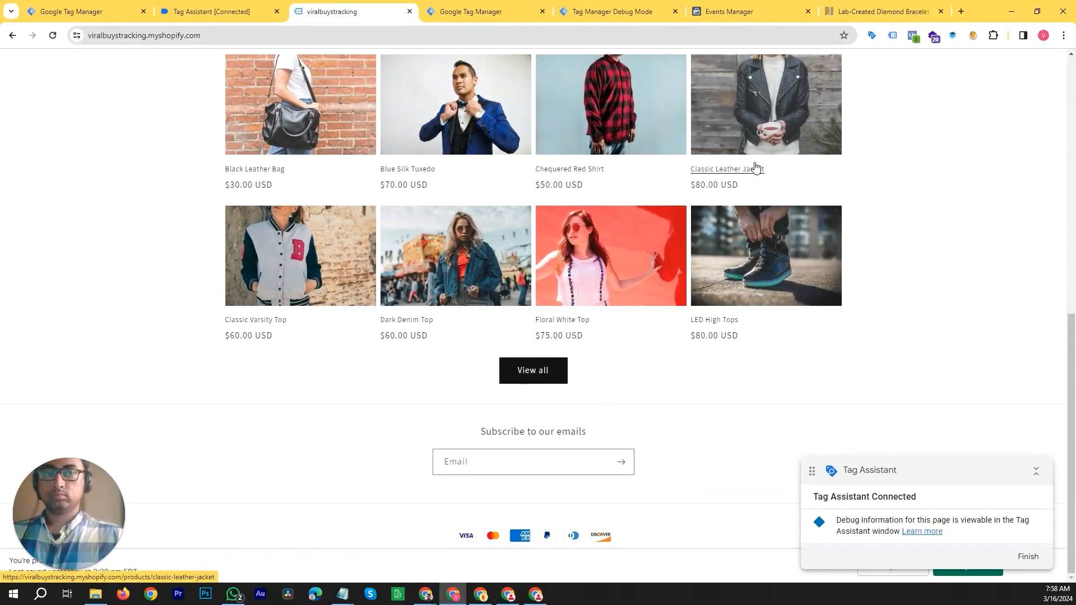
{"action": "left_click", "coordinate": [755, 168]}
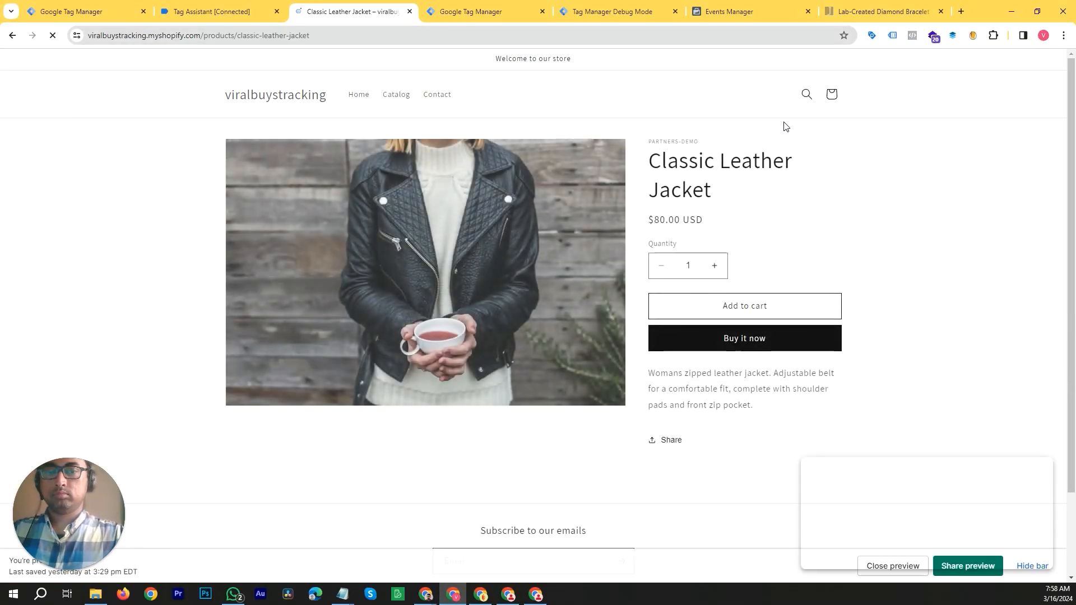
{"action": "left_click", "coordinate": [584, 17]}
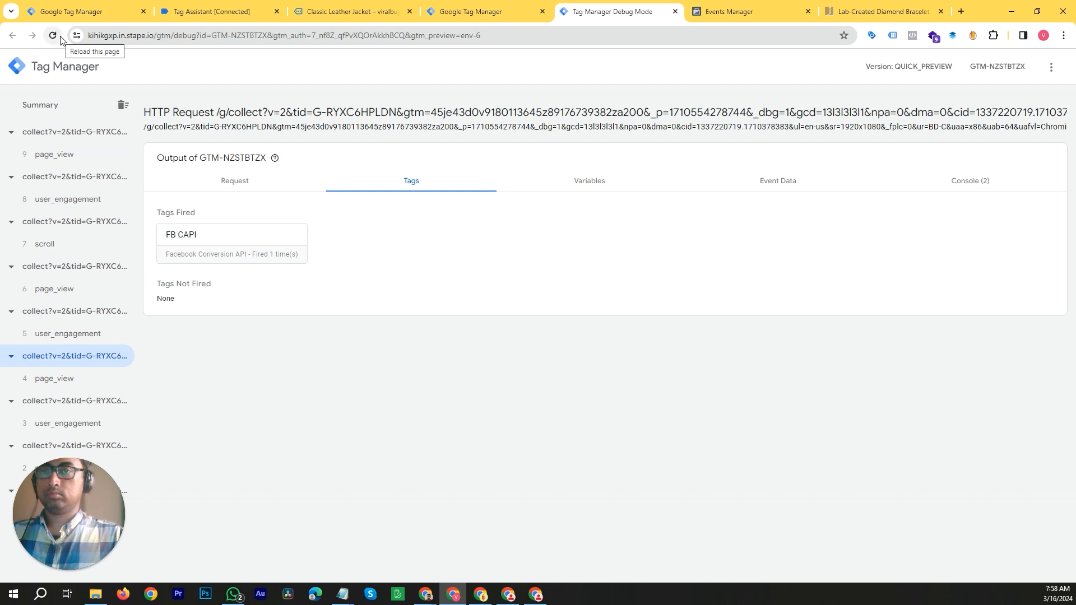
Publish the server container's workspace changes without a version name or description, and return to its workspace overview
{"action": "left_click", "coordinate": [454, 4]}
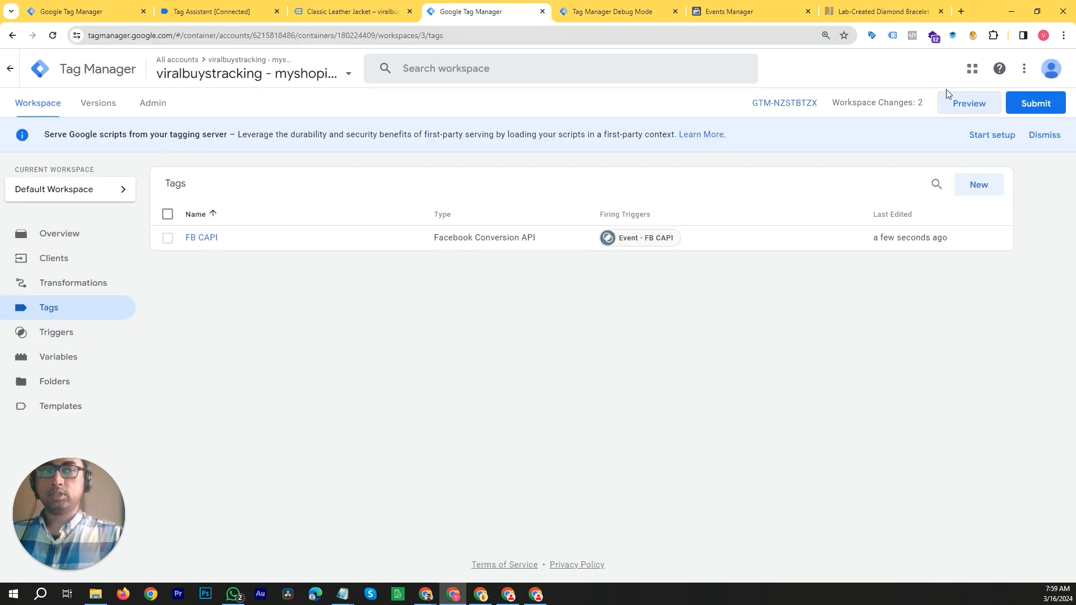
{"action": "left_click", "coordinate": [1027, 109]}
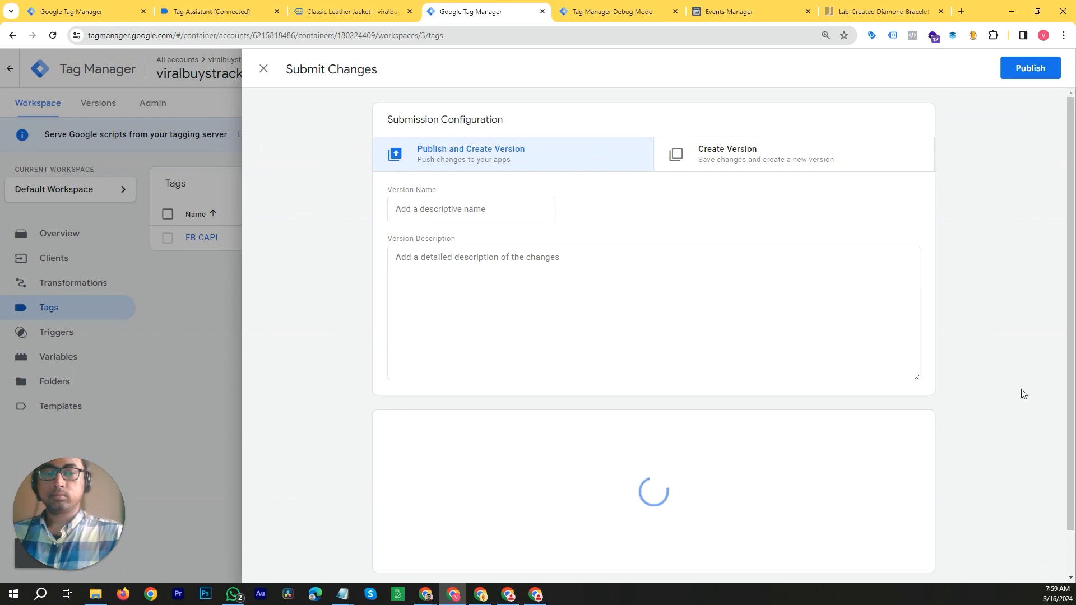
{"action": "left_click", "coordinate": [1029, 68]}
{"action": "left_click", "coordinate": [700, 427]}
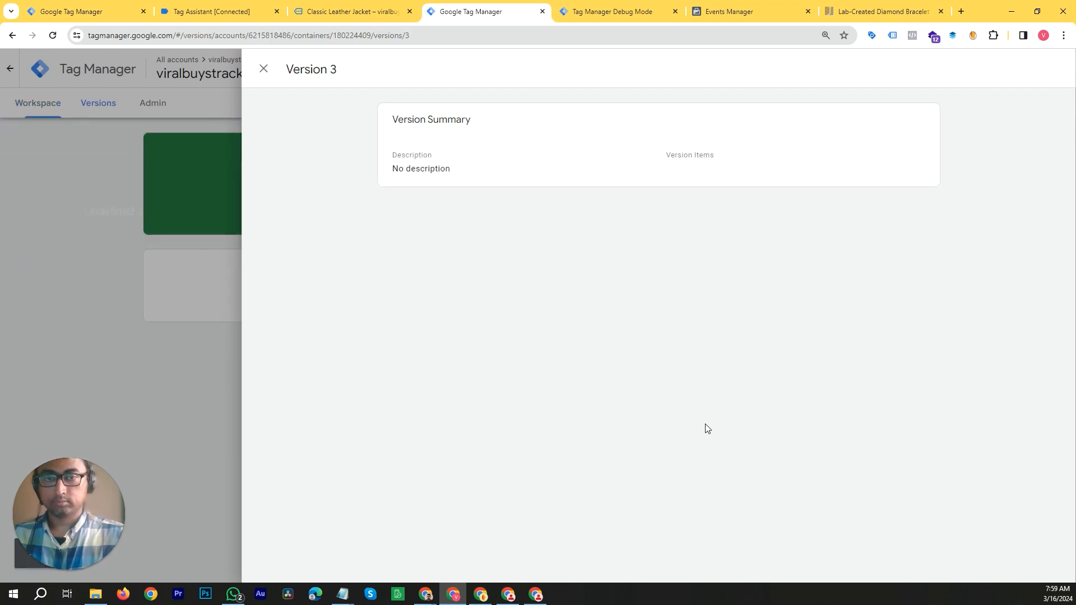
{"action": "left_click", "coordinate": [96, 162]}
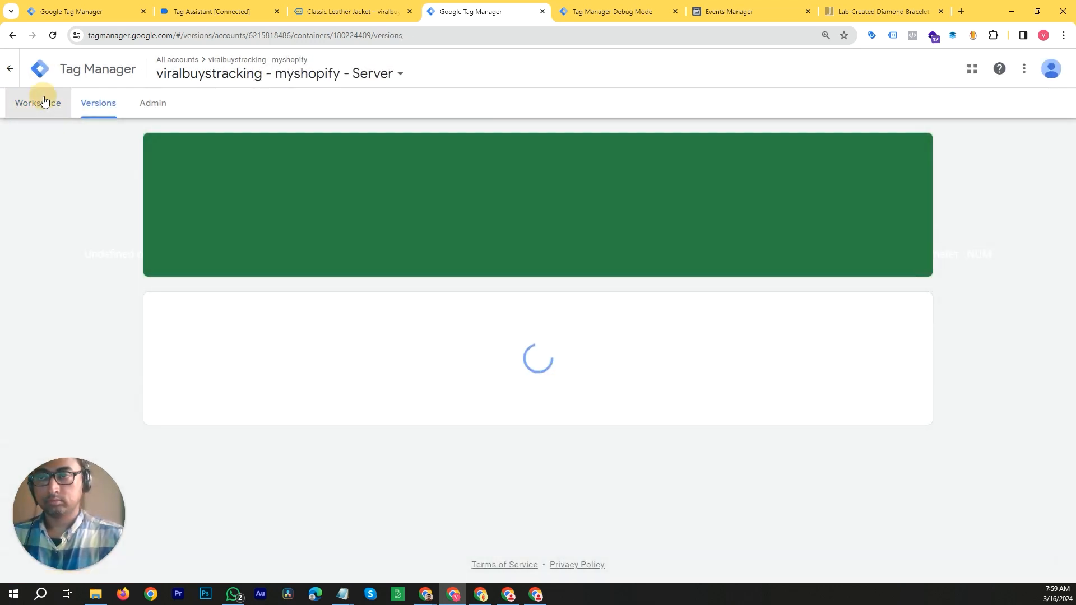
{"action": "left_click", "coordinate": [42, 102]}
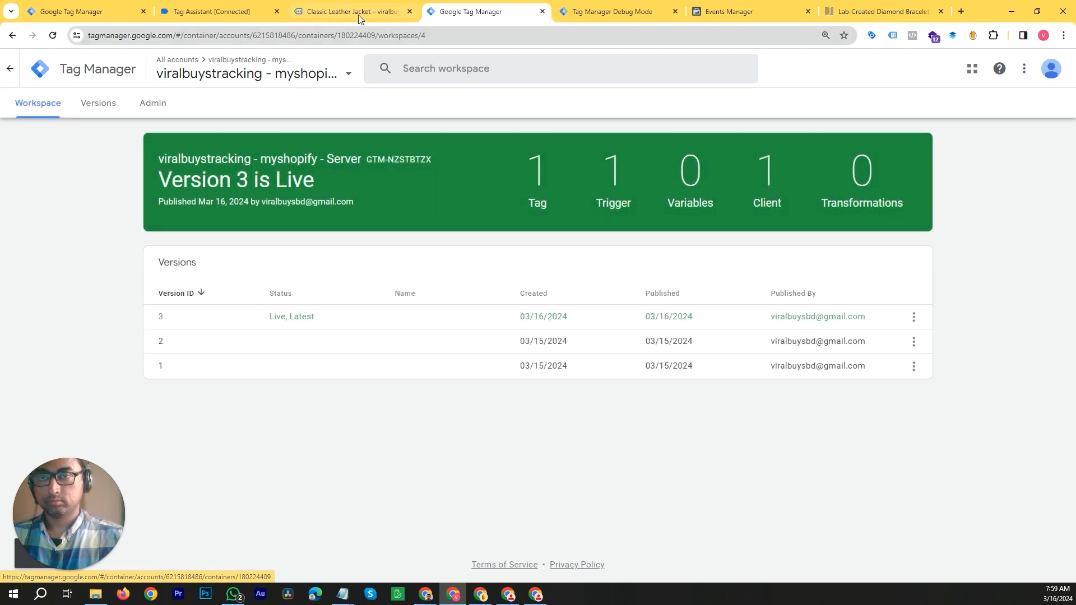
Close the browser tabs of the store, the server container workspace and Tag Assistant
{"action": "left_click", "coordinate": [360, 14]}
{"action": "left_click", "coordinate": [447, 16]}
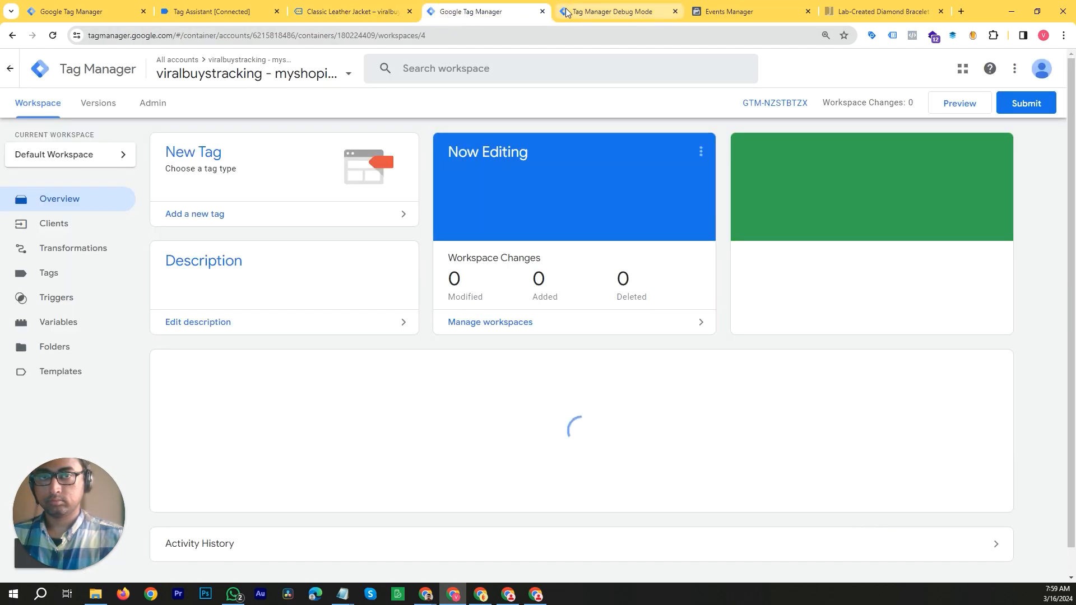
{"action": "left_click", "coordinate": [627, 13]}
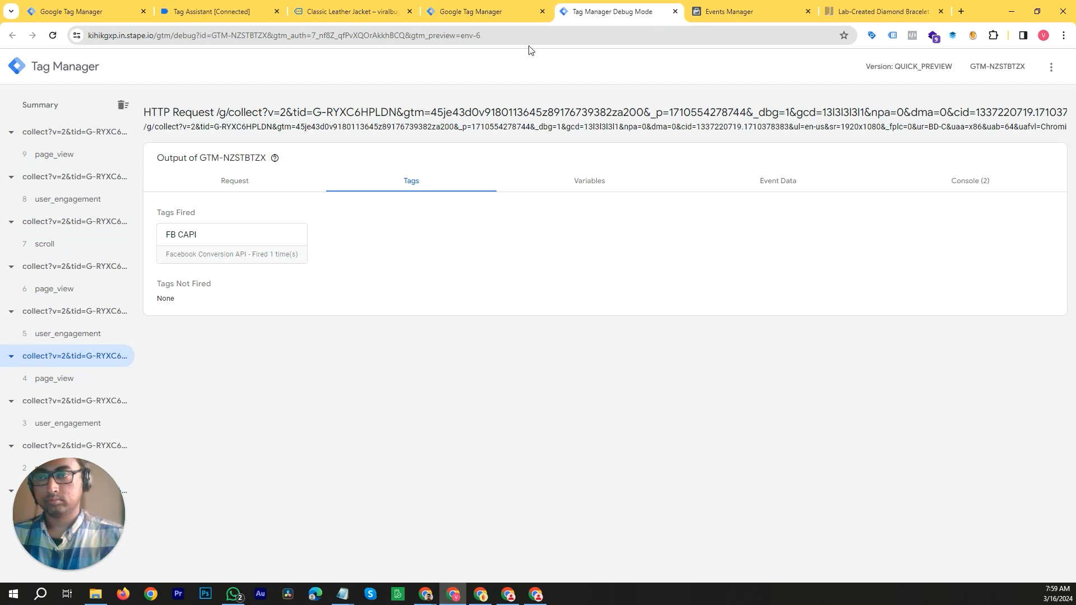
{"action": "left_click", "coordinate": [356, 11]}
{"action": "left_click", "coordinate": [410, 11]}
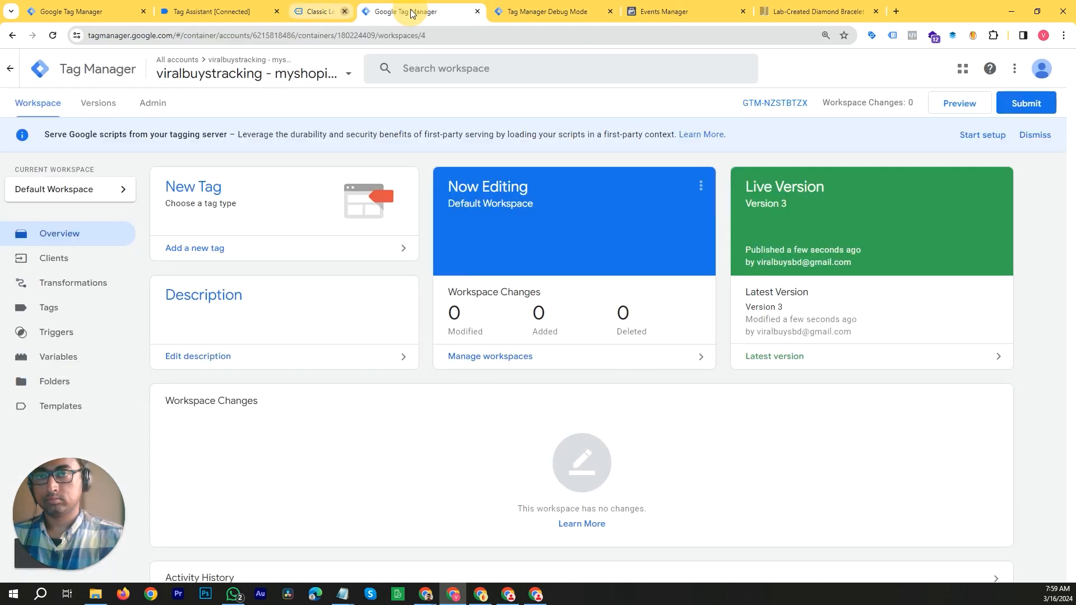
{"action": "left_click", "coordinate": [410, 11]}
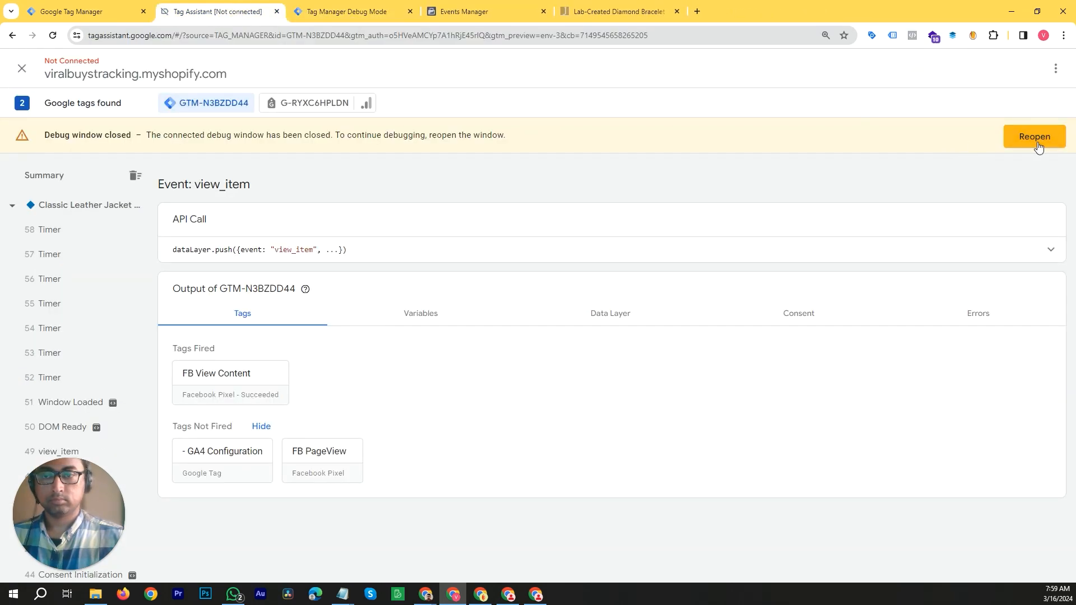
{"action": "left_click", "coordinate": [277, 11]}
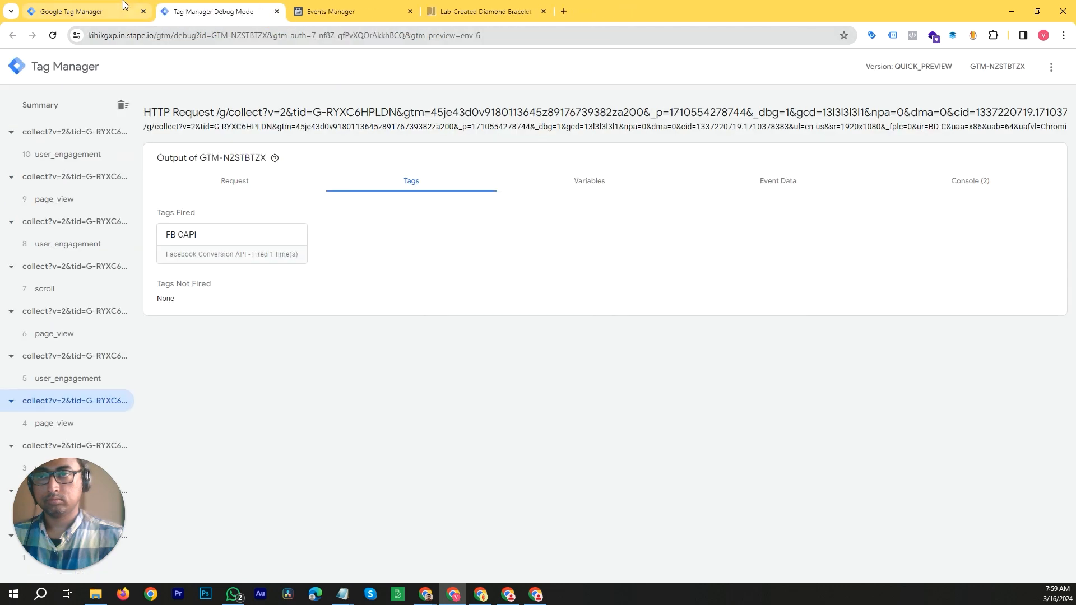
{"action": "left_click", "coordinate": [224, 7]}
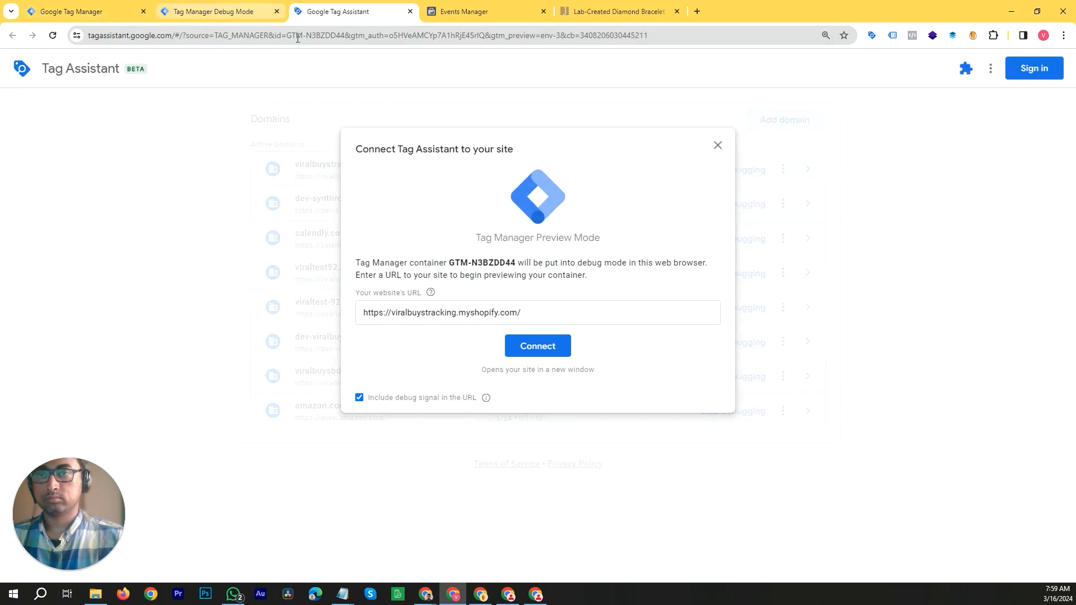
{"action": "left_click", "coordinate": [557, 350]}
Open the viralbuystracking - myshopify - Server container in a new browser tab from the web container's account list
{"action": "left_click", "coordinate": [76, 11]}
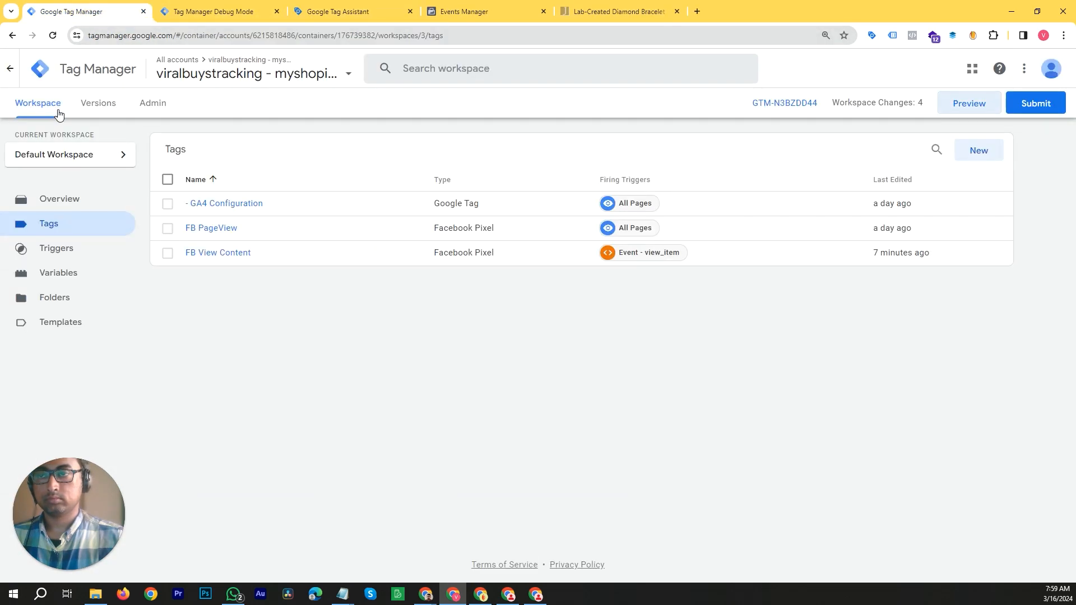
{"action": "right_click", "coordinate": [47, 63]}
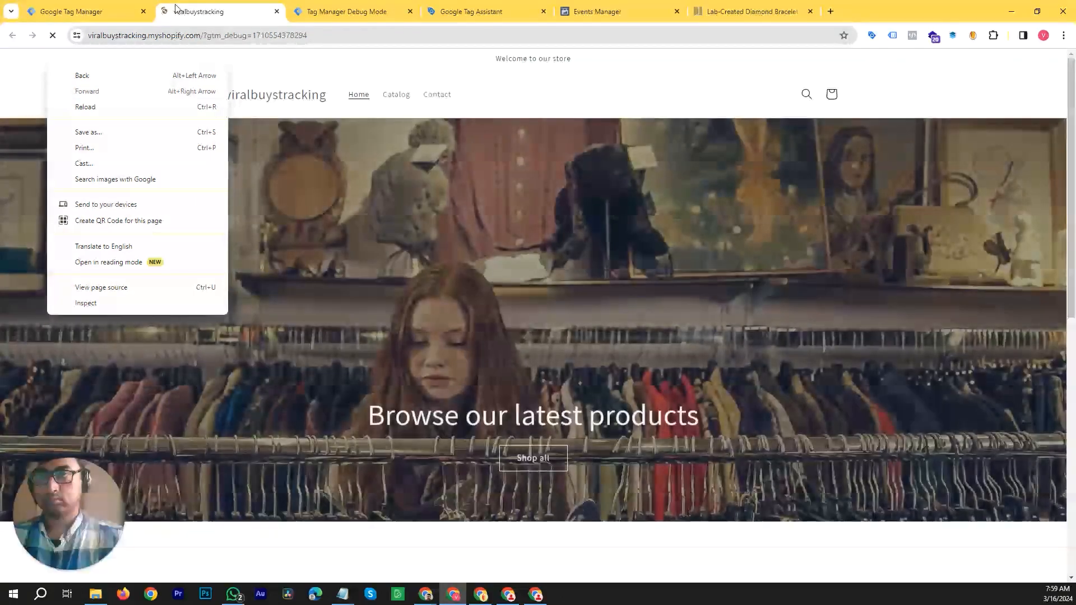
{"action": "left_click", "coordinate": [84, 12]}
{"action": "left_click", "coordinate": [335, 78]}
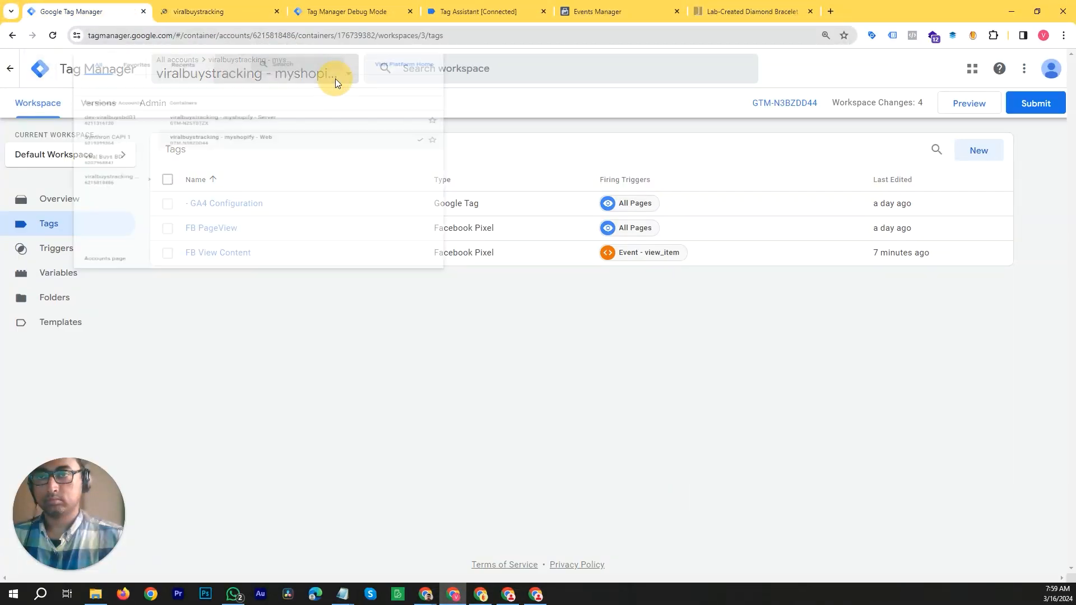
{"action": "right_click", "coordinate": [272, 171]}
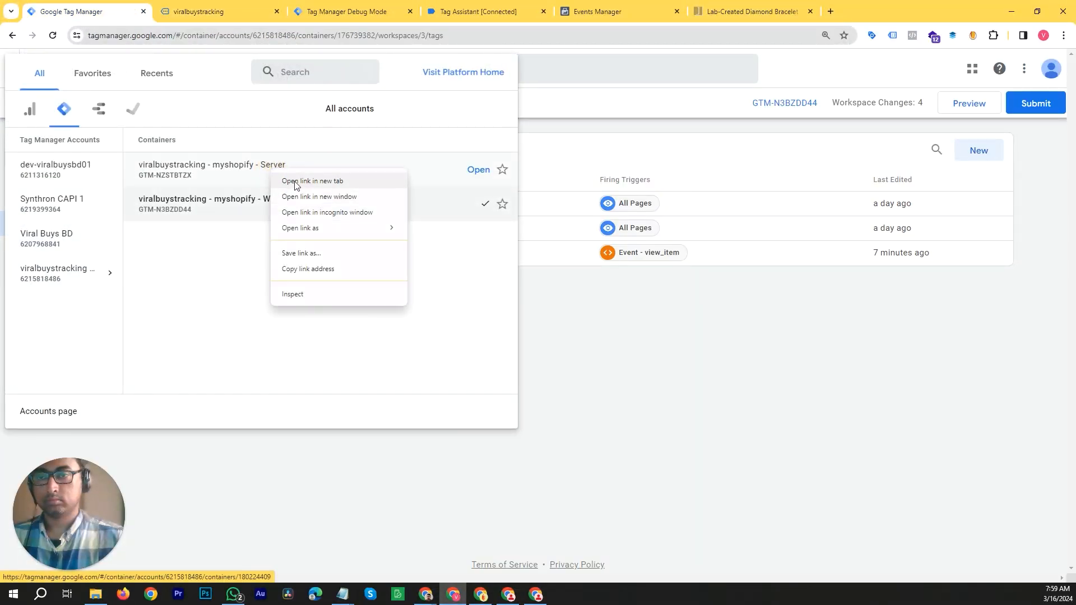
{"action": "left_click", "coordinate": [312, 181]}
{"action": "left_click", "coordinate": [383, 5]}
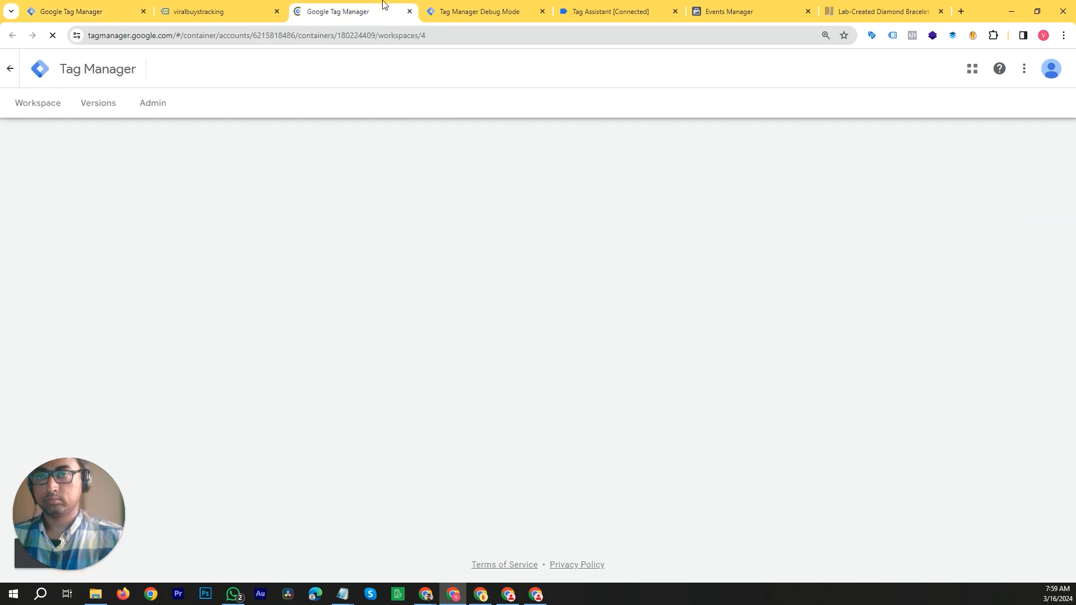
Continue past Tag Assistant's connection dialog and review the tags fired on the store's home page
{"action": "left_click", "coordinate": [233, 8]}
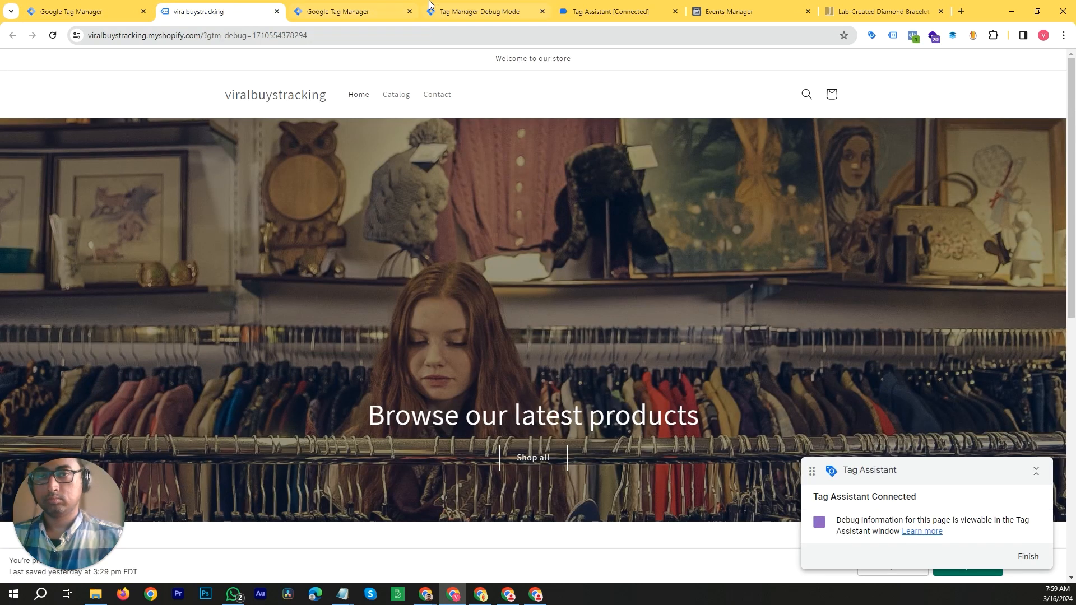
{"action": "left_click", "coordinate": [446, 8]}
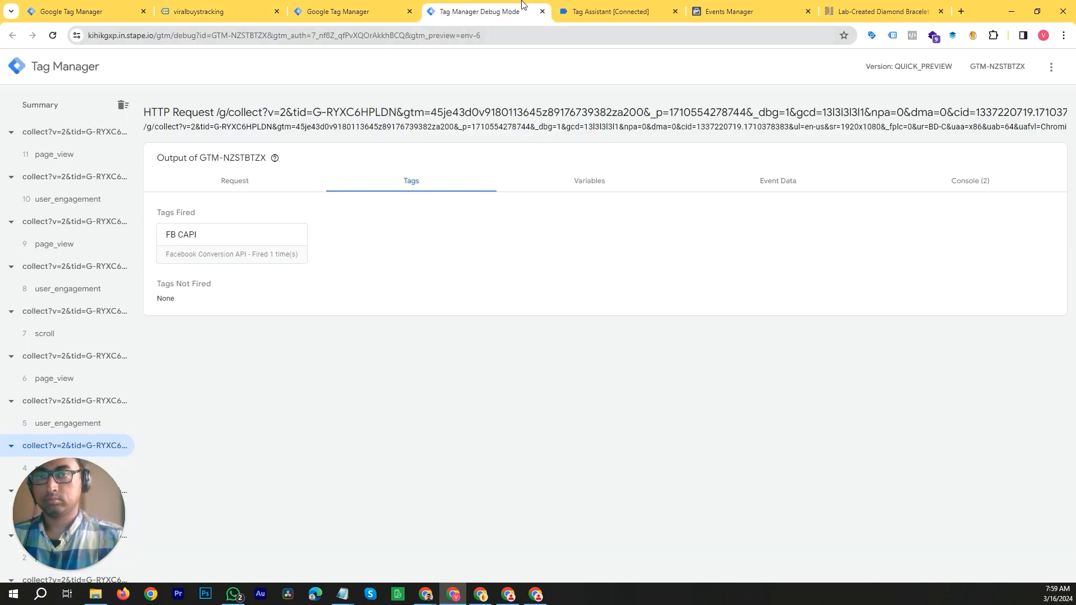
{"action": "left_click", "coordinate": [584, 8]}
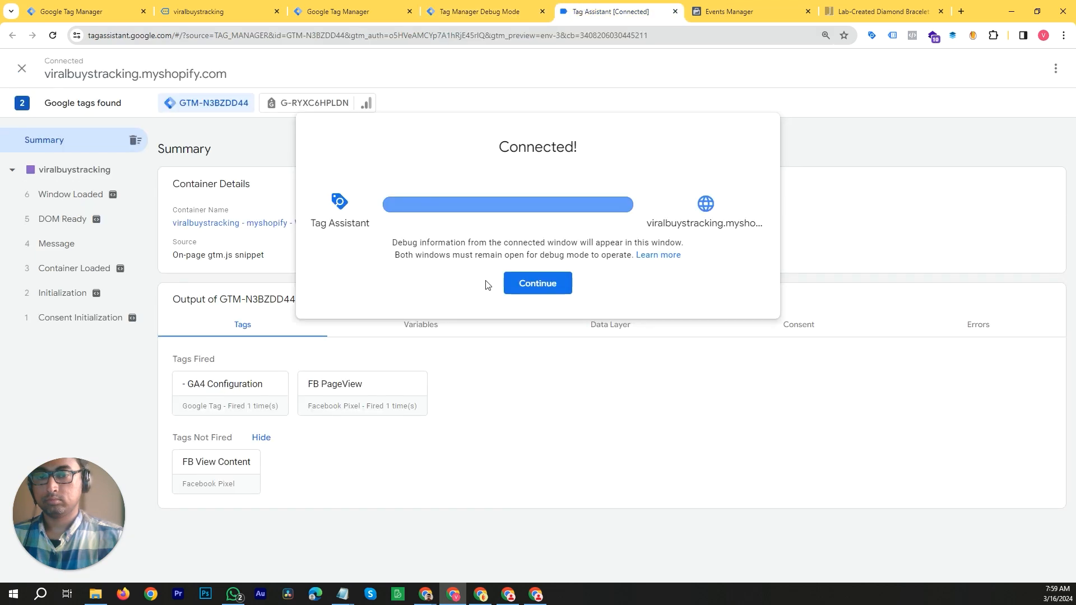
{"action": "left_click", "coordinate": [533, 284]}
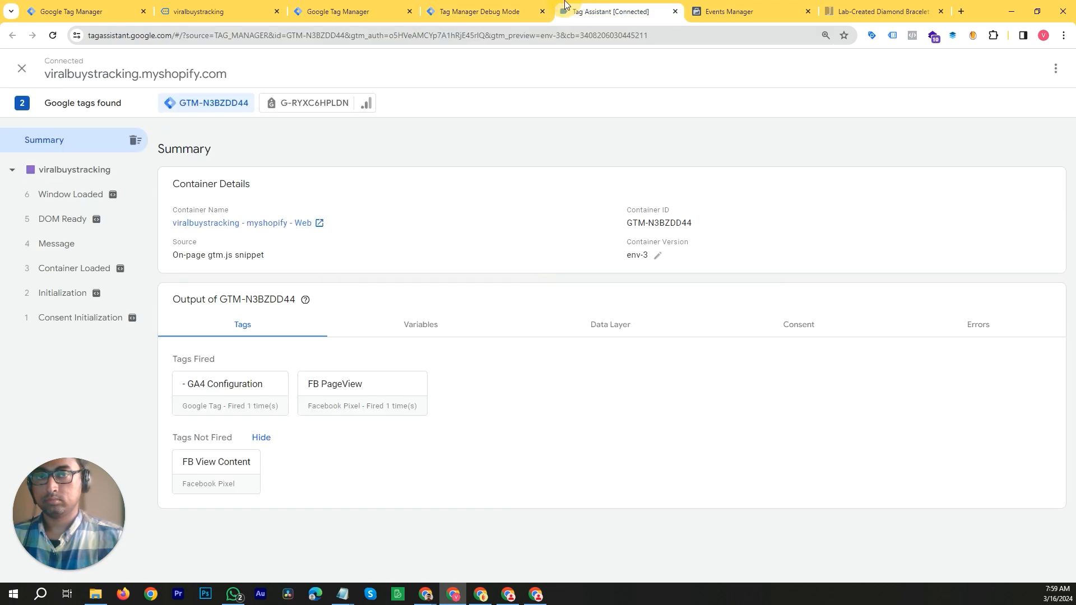
{"action": "left_click", "coordinate": [568, 28]}
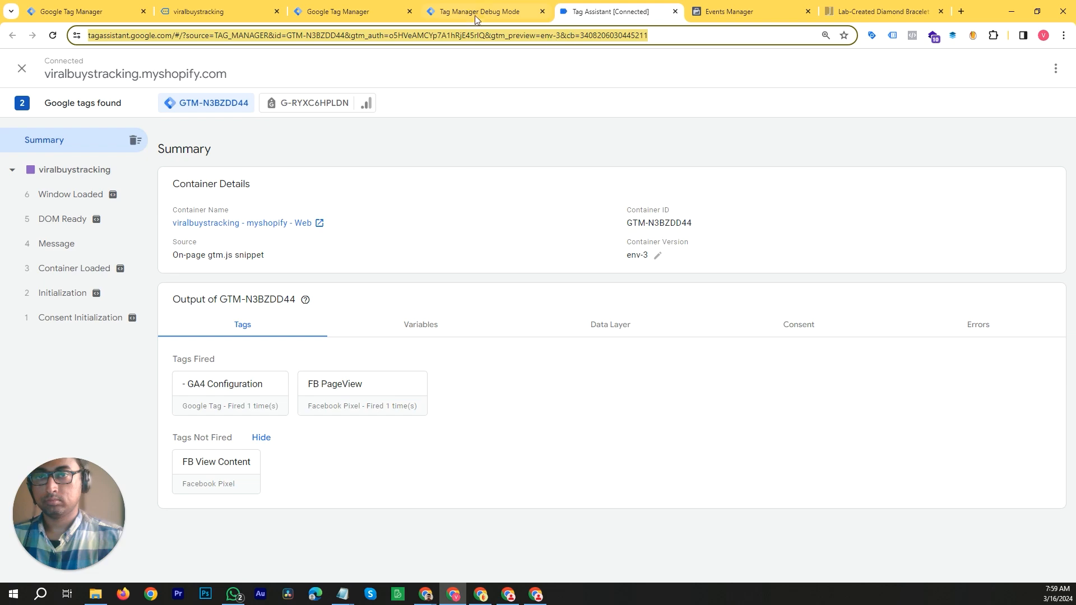
Move the Tag Assistant tab beside the web container's tab and open the Black Leather Bag product page in the store
{"action": "left_click", "coordinate": [195, 11]}
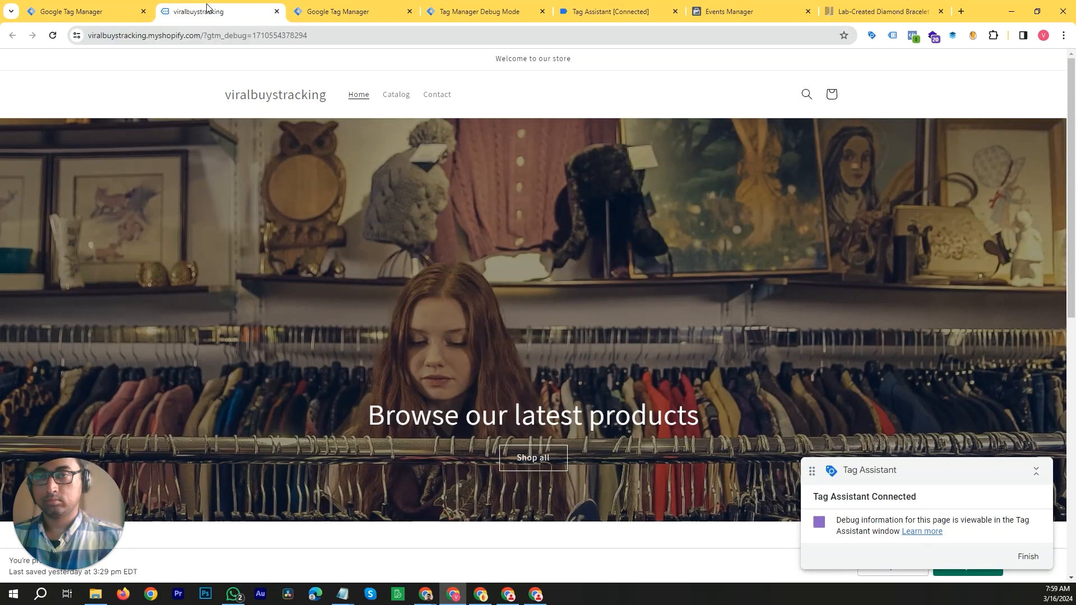
{"action": "scroll", "coordinate": [283, 263], "scroll_direction": "down", "scroll_amount": 6}
{"action": "scroll", "coordinate": [247, 241], "scroll_direction": "down", "scroll_amount": 2}
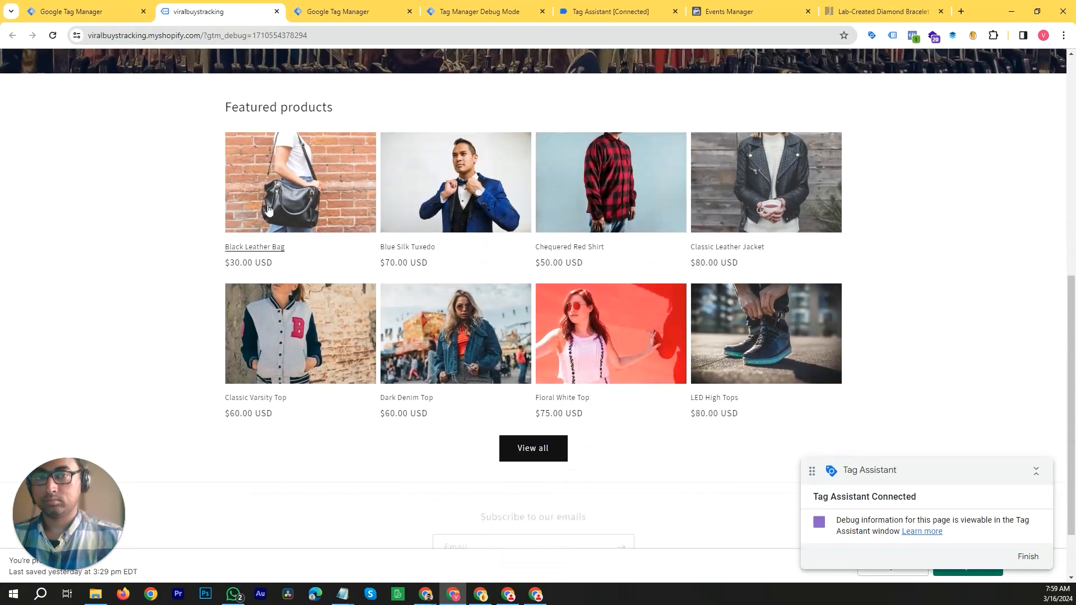
{"action": "left_click_drag", "start_coordinate": [624, 18], "coordinate": [247, 19]}
{"action": "left_click", "coordinate": [332, 11]}
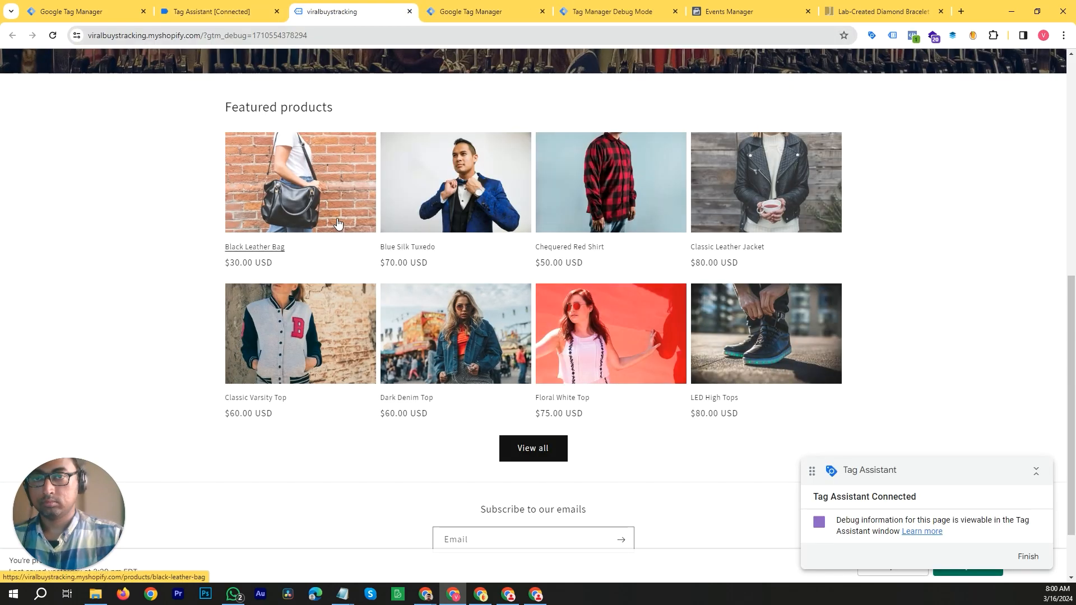
{"action": "left_click", "coordinate": [373, 154]}
Check the server container's debug view for the new product page's events, and close that debug tab
{"action": "left_click", "coordinate": [430, 5]}
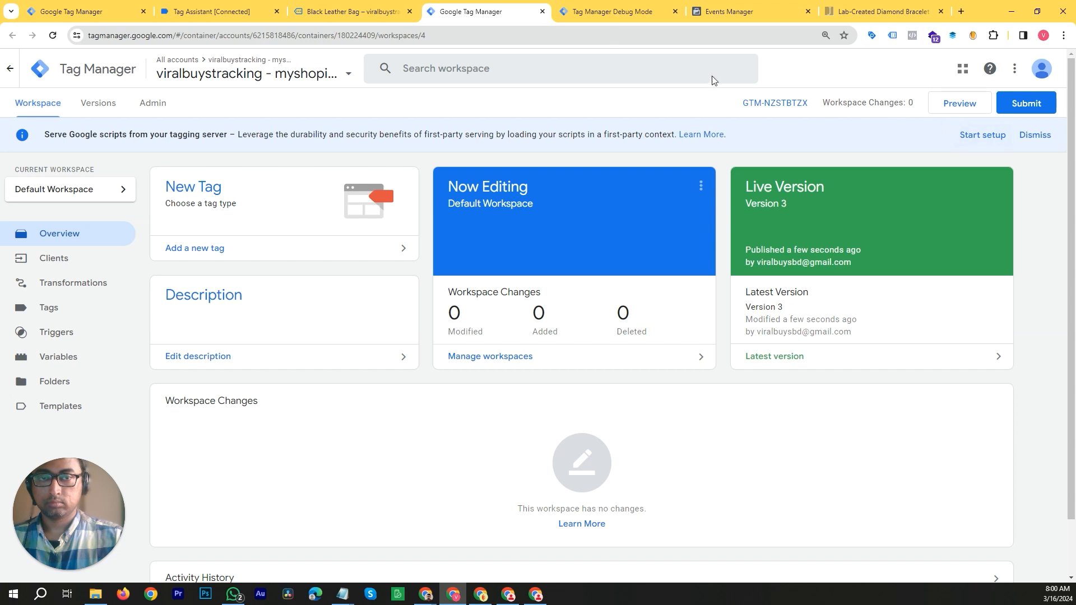
{"action": "left_click", "coordinate": [644, 6]}
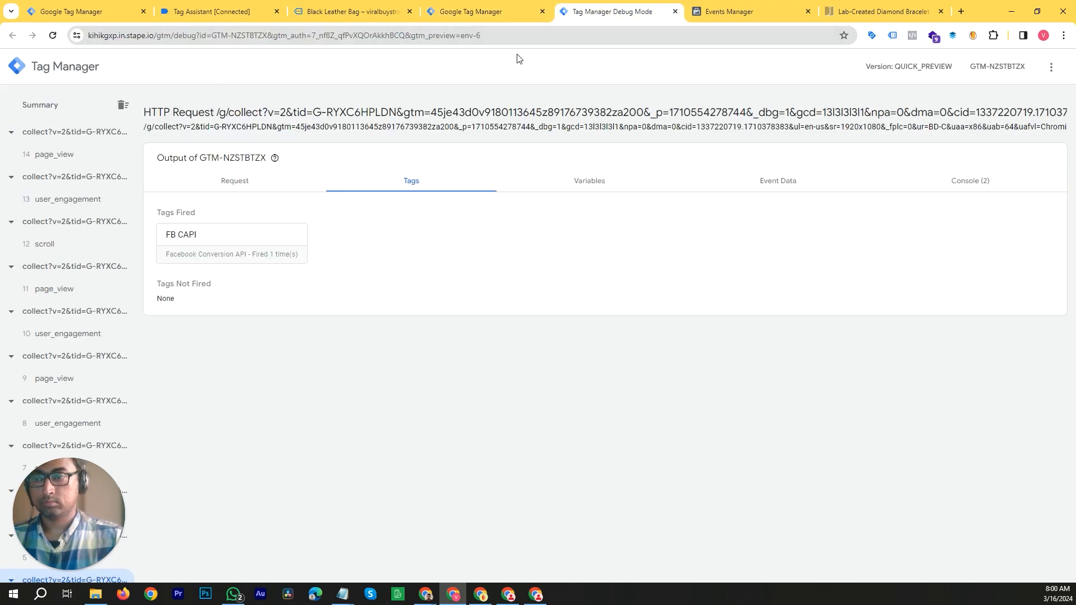
{"action": "left_click", "coordinate": [675, 11]}
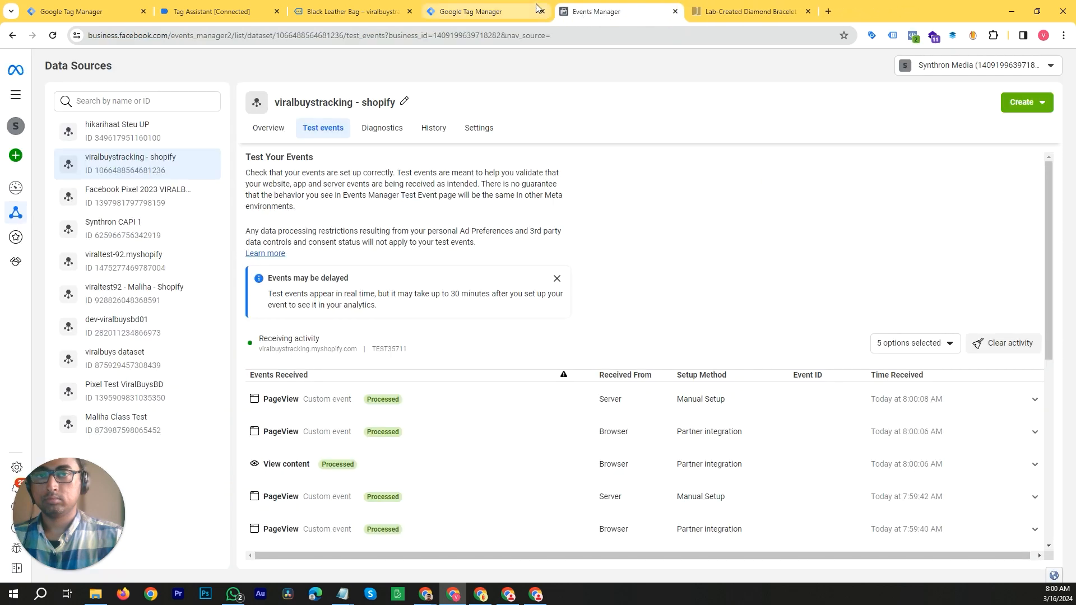
Start a new preview of the server container GTM-NZSTBTZX and bring up its debug view
{"action": "left_click", "coordinate": [439, 4]}
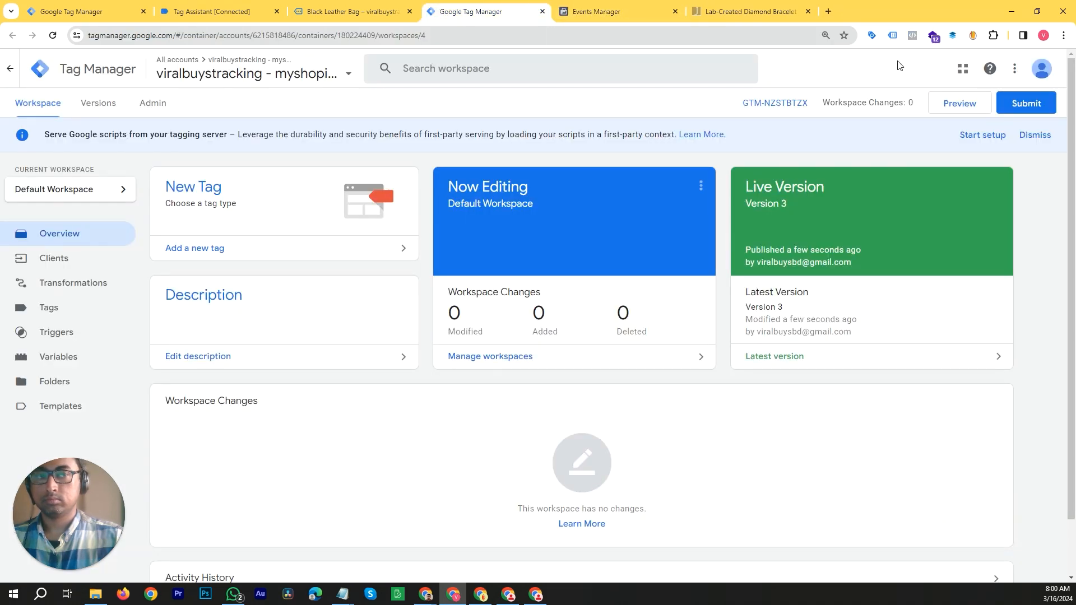
{"action": "left_click", "coordinate": [980, 111]}
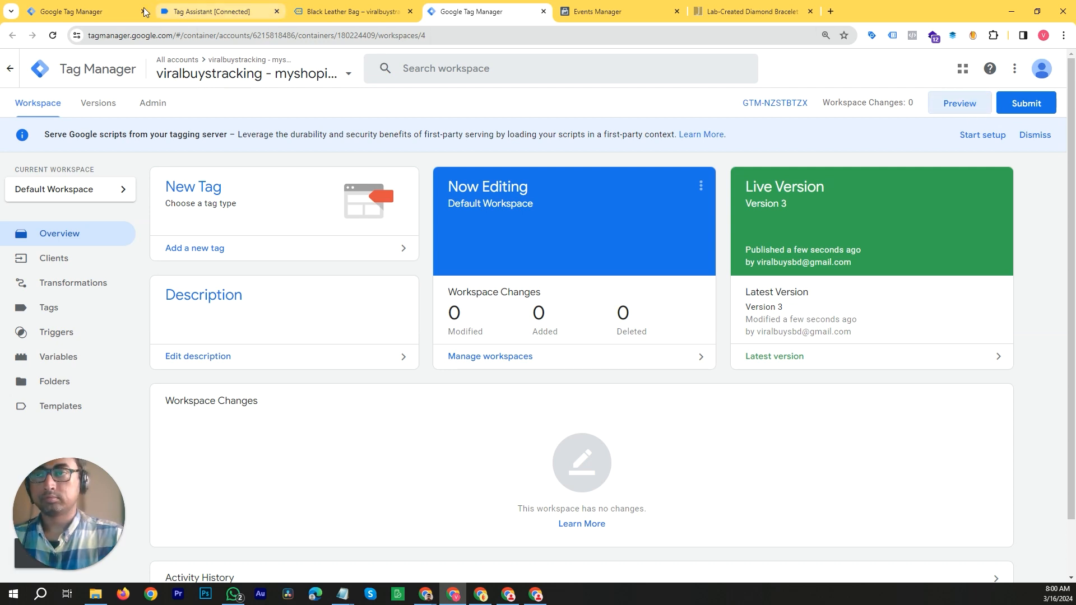
{"action": "left_click", "coordinate": [49, 8]}
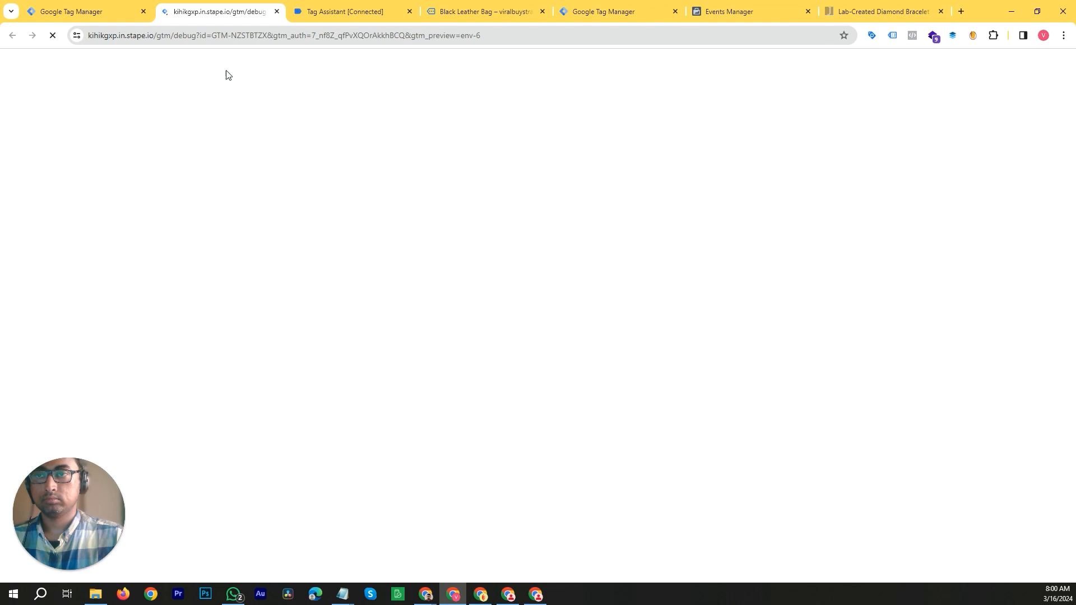
{"action": "left_click", "coordinate": [96, 5]}
{"action": "left_click", "coordinate": [697, 399]}
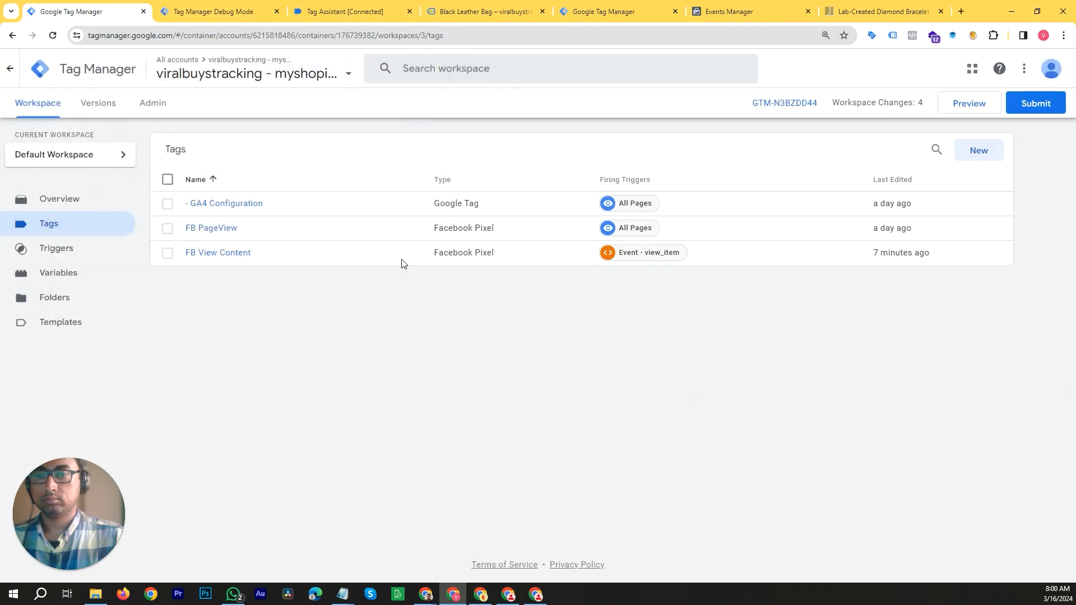
{"action": "left_click", "coordinate": [227, 4]}
{"action": "left_click", "coordinate": [314, 10]}
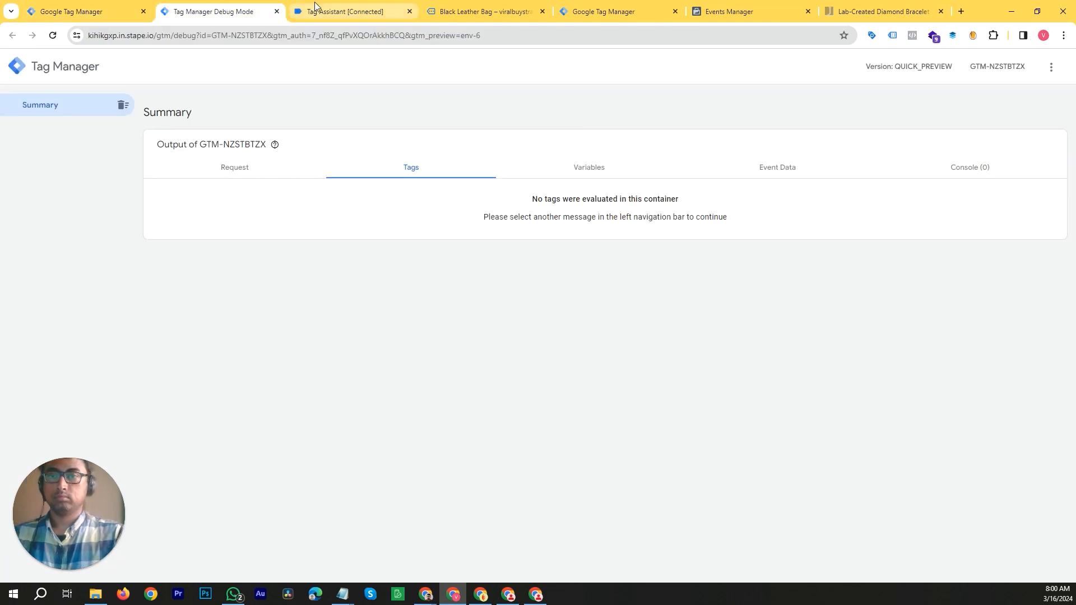
{"action": "left_click", "coordinate": [460, 11]}
{"action": "left_click", "coordinate": [255, 12]}
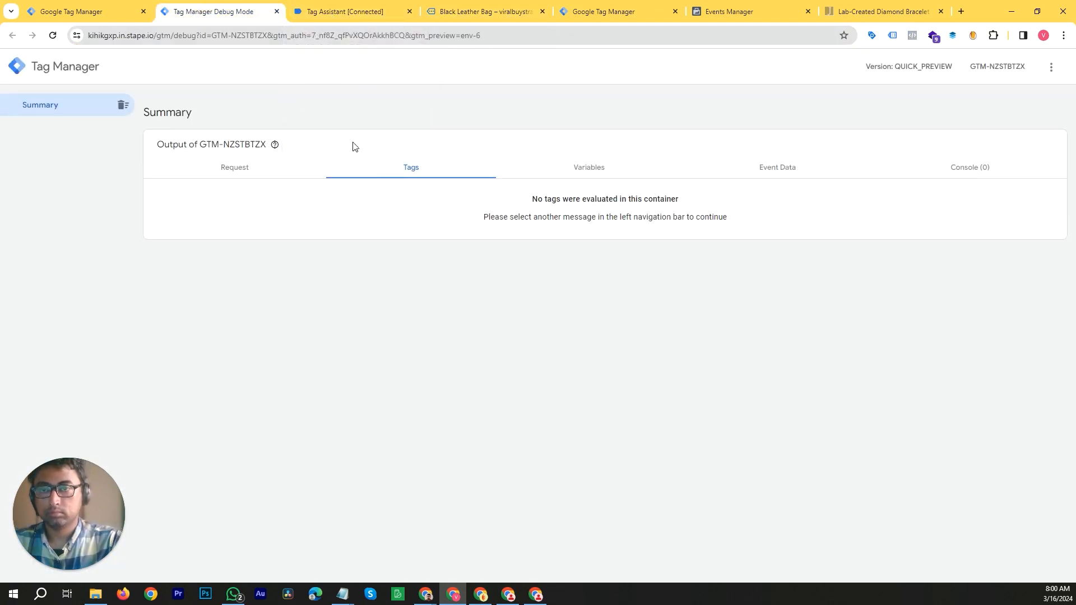
In the previewed store, go to the home page and open the Dark Denim Top product to generate new events
{"action": "left_click", "coordinate": [342, 11]}
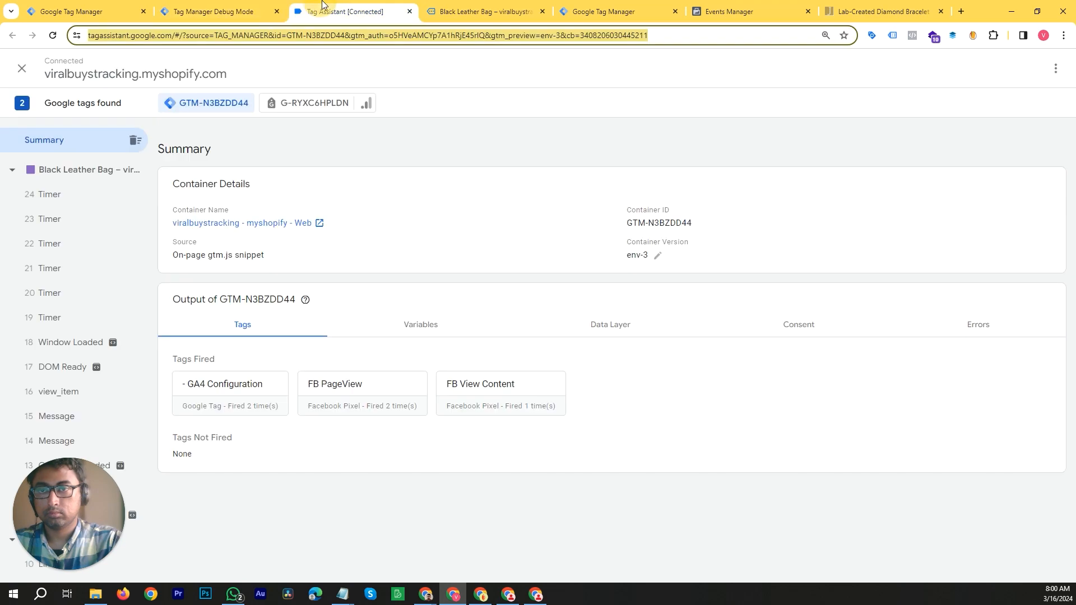
{"action": "left_click", "coordinate": [462, 14]}
{"action": "left_click", "coordinate": [248, 98]}
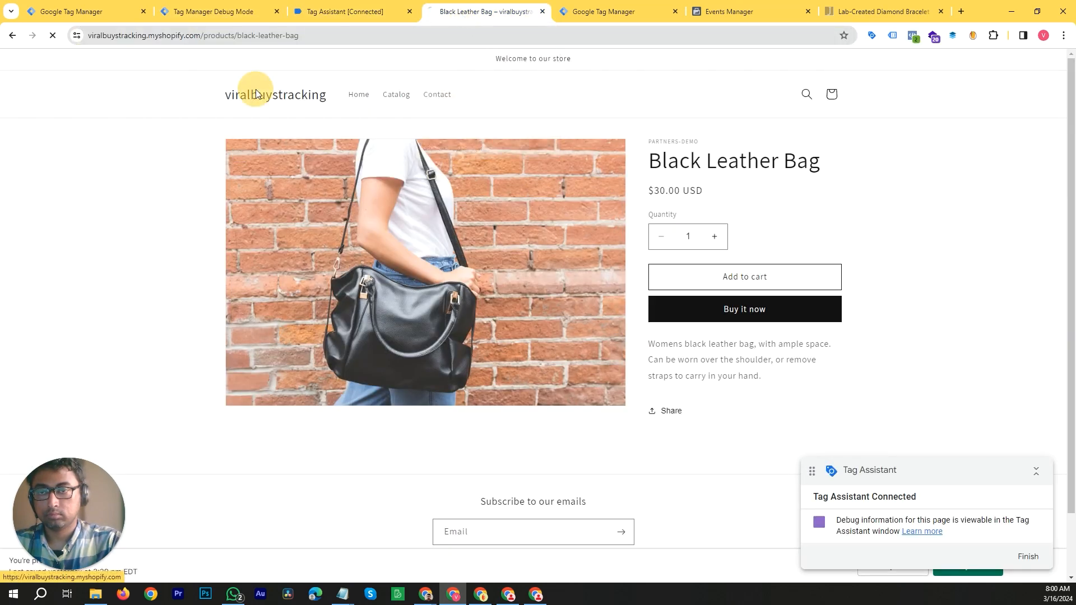
{"action": "scroll", "coordinate": [492, 313], "scroll_direction": "down", "scroll_amount": 5}
{"action": "scroll", "coordinate": [492, 314], "scroll_direction": "down", "scroll_amount": 3}
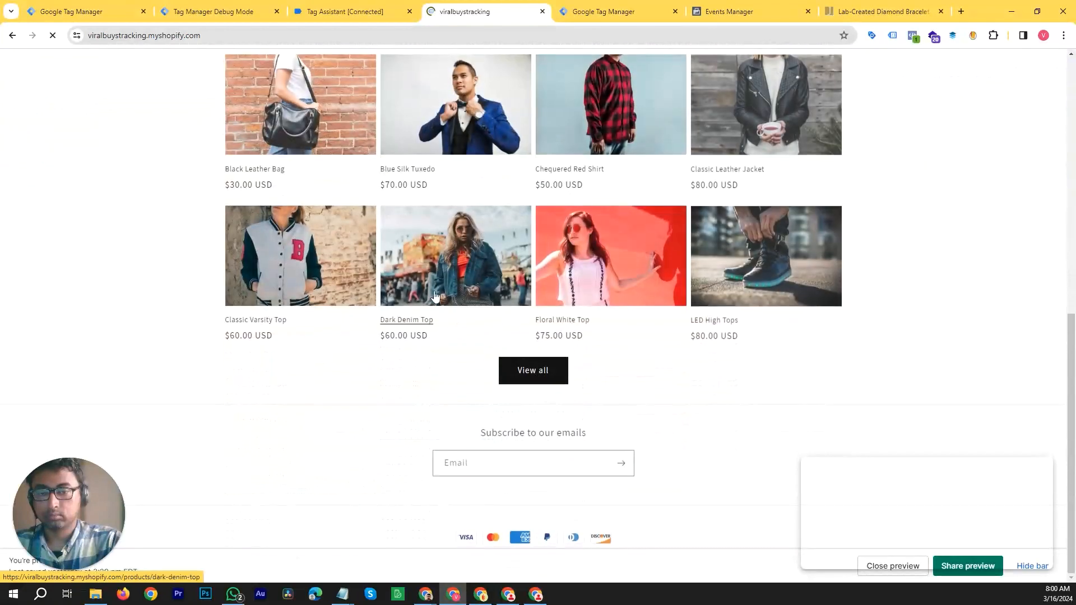
{"action": "left_click", "coordinate": [442, 250]}
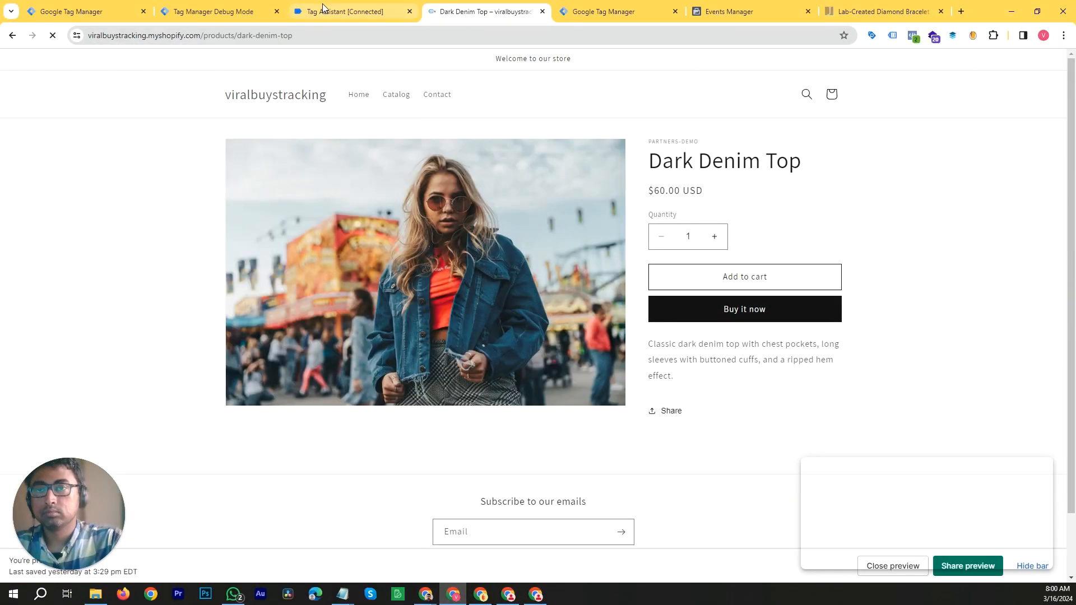
Examine the fired tags, variables, event data and console log in the server container's debug summary
{"action": "left_click", "coordinate": [314, 5]}
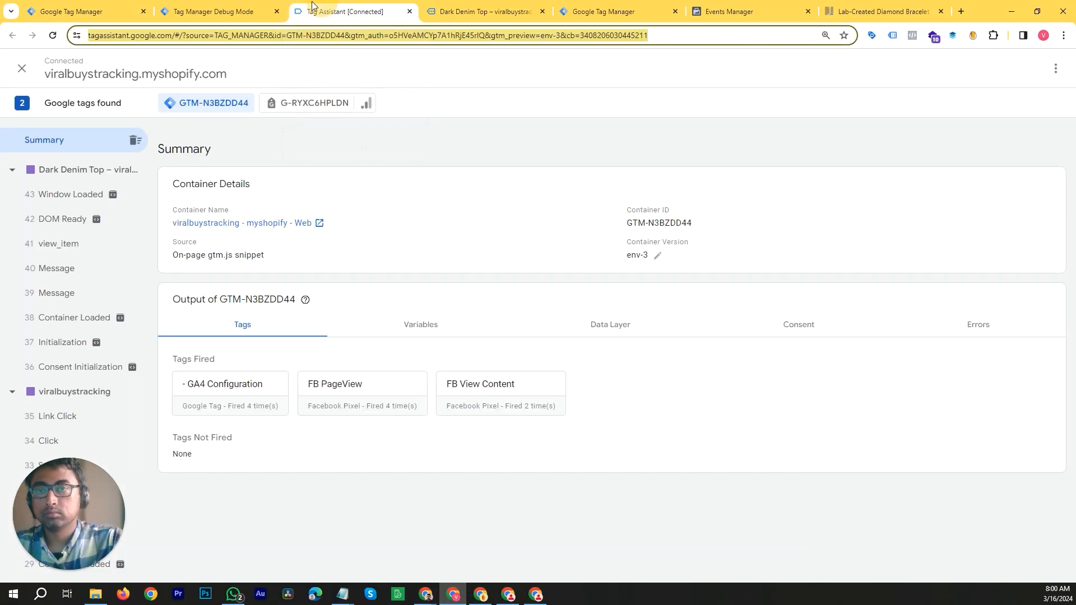
{"action": "left_click", "coordinate": [206, 6]}
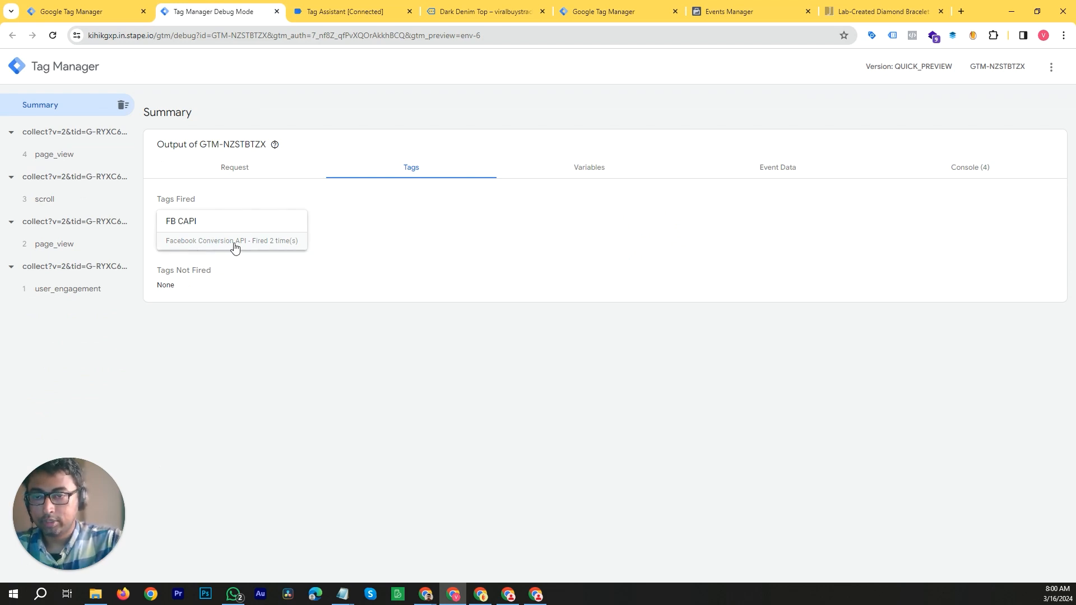
{"action": "left_click", "coordinate": [582, 171]}
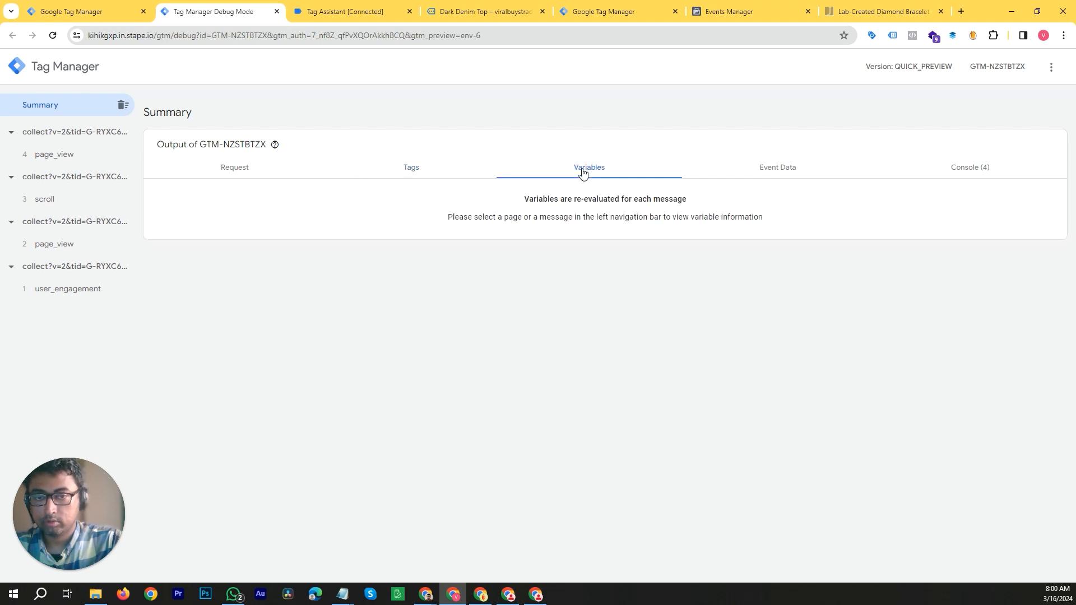
{"action": "left_click", "coordinate": [391, 179]}
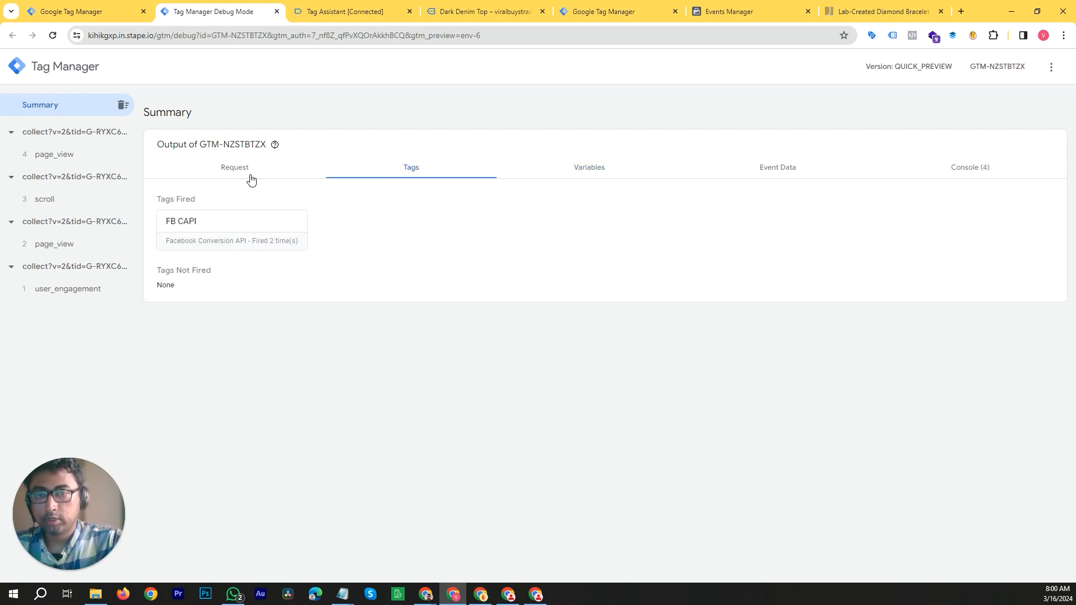
{"action": "left_click", "coordinate": [782, 170]}
{"action": "left_click", "coordinate": [969, 171]}
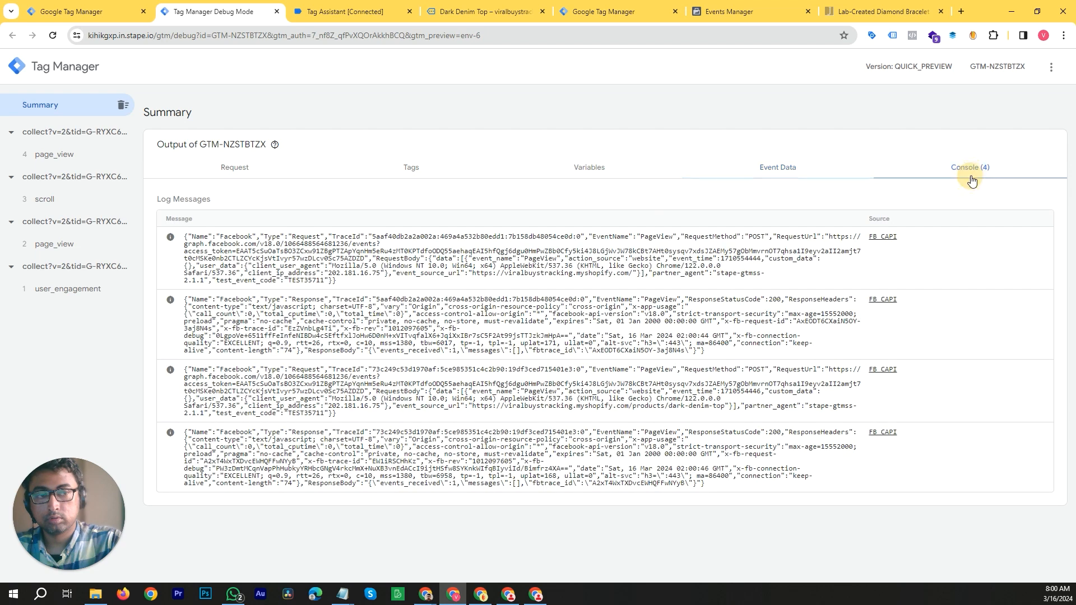
{"action": "left_click", "coordinate": [415, 166]}
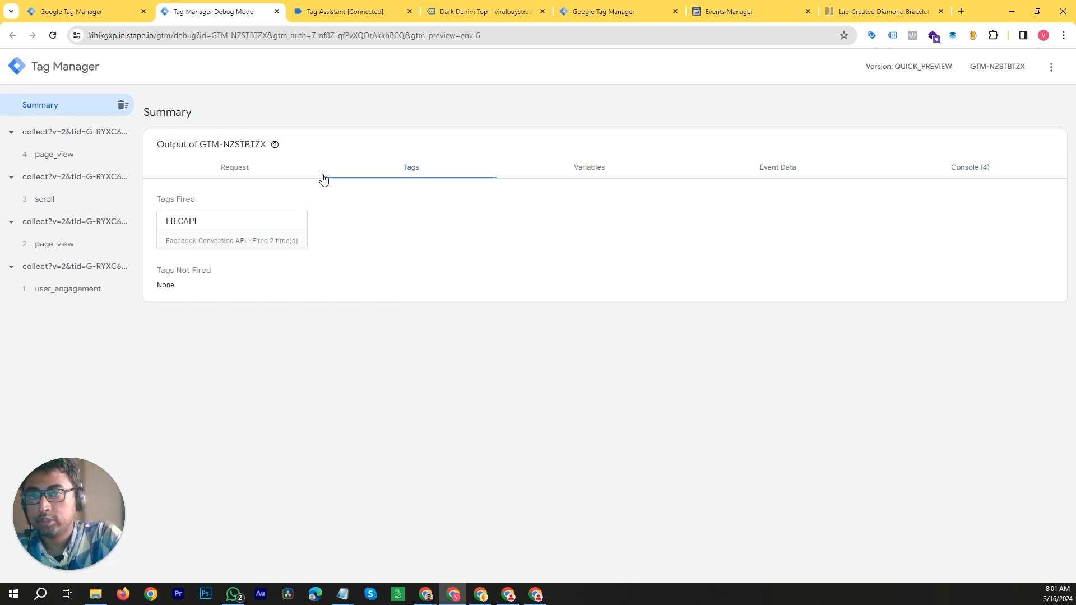
Compare the tags fired in the web preview with the server debug summary, and check the web container's tag list
{"action": "left_click", "coordinate": [367, 13]}
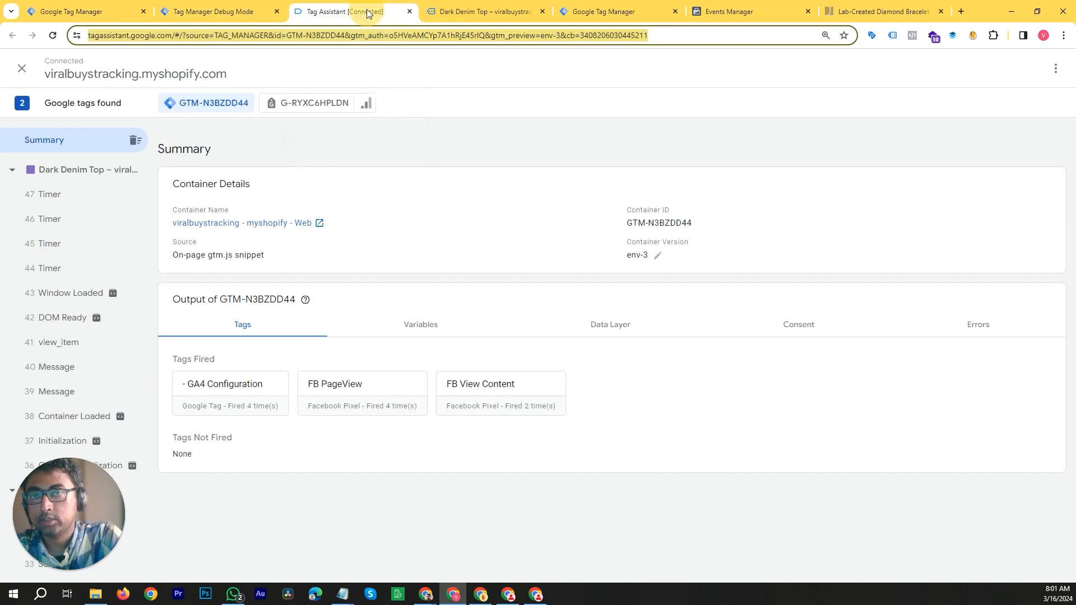
{"action": "left_click", "coordinate": [437, 14]}
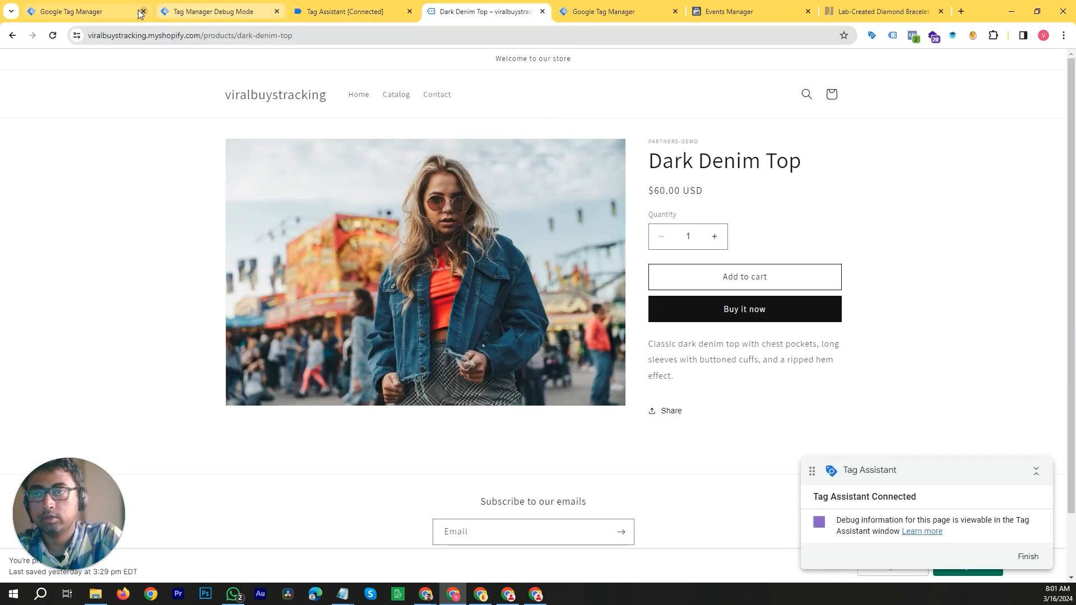
{"action": "left_click", "coordinate": [91, 12]}
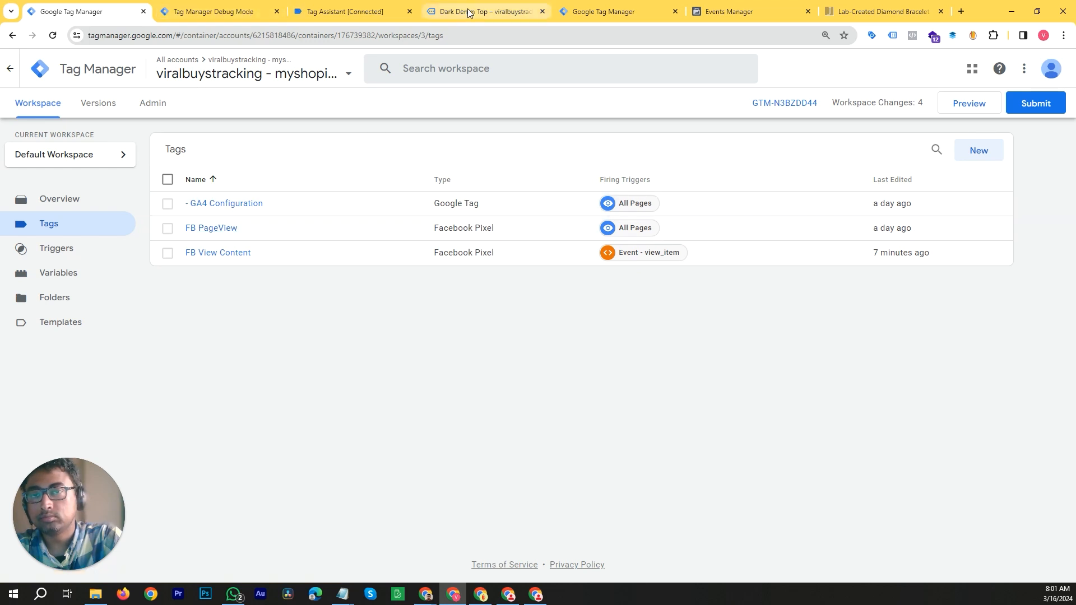
{"action": "left_click", "coordinate": [434, 4]}
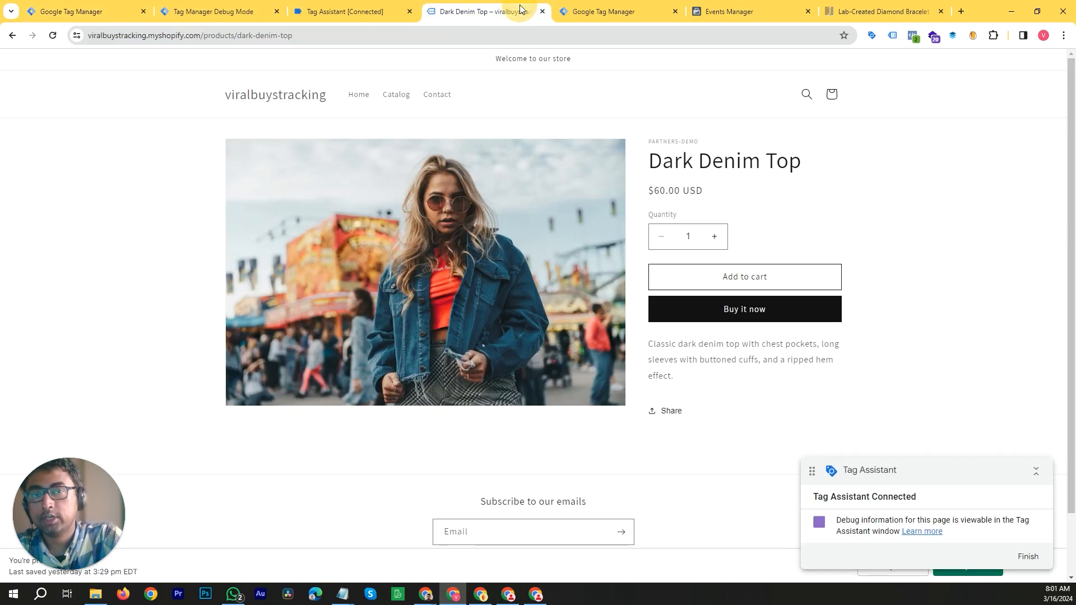
{"action": "left_click", "coordinate": [602, 6]}
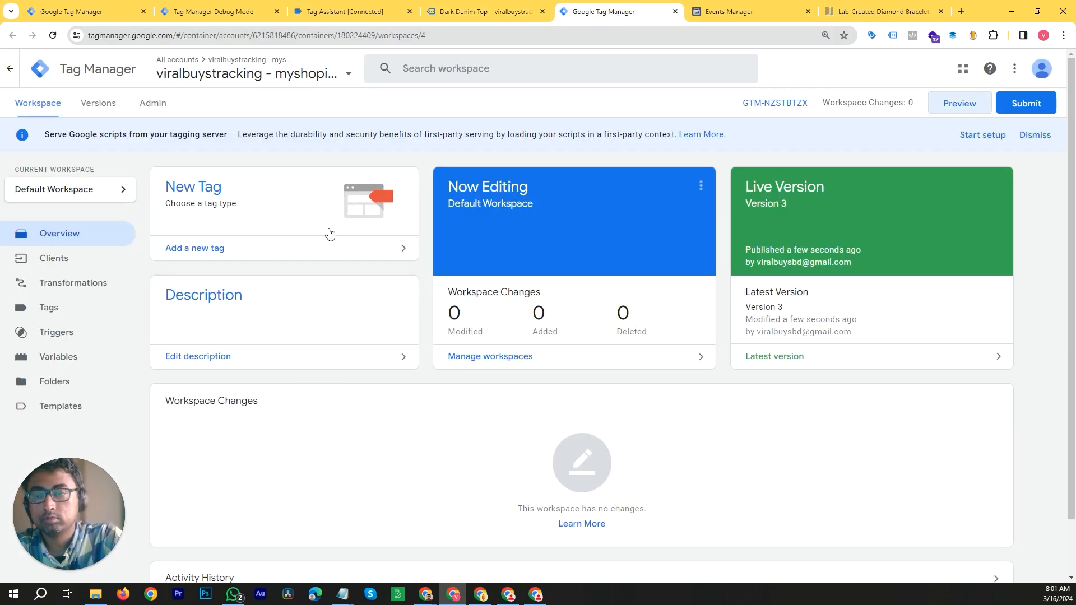
{"action": "left_click", "coordinate": [330, 13]}
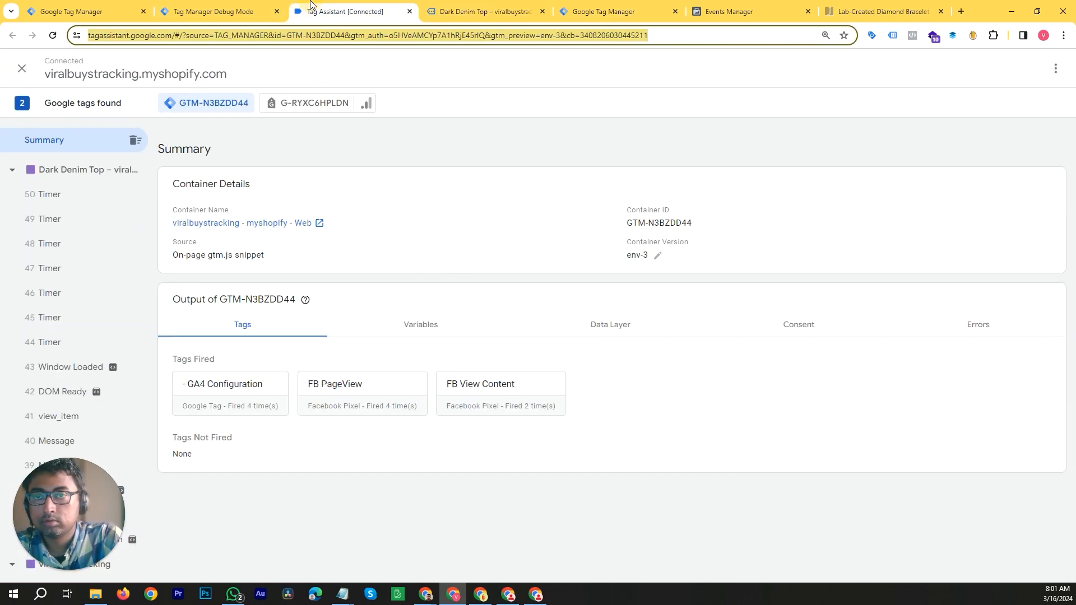
{"action": "left_click", "coordinate": [235, 14]}
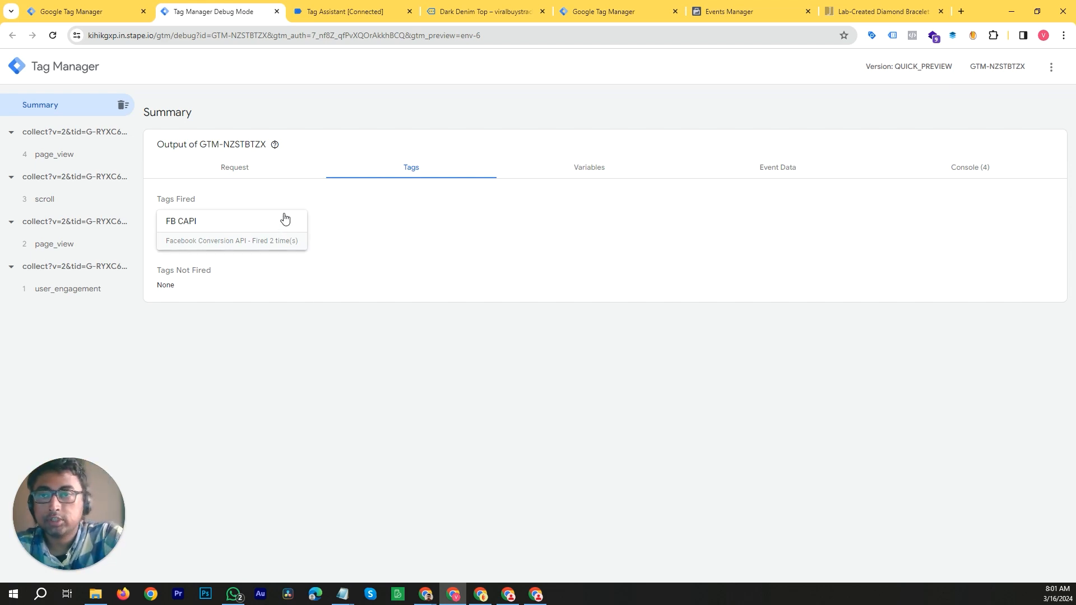
{"action": "left_click", "coordinate": [92, 11]}
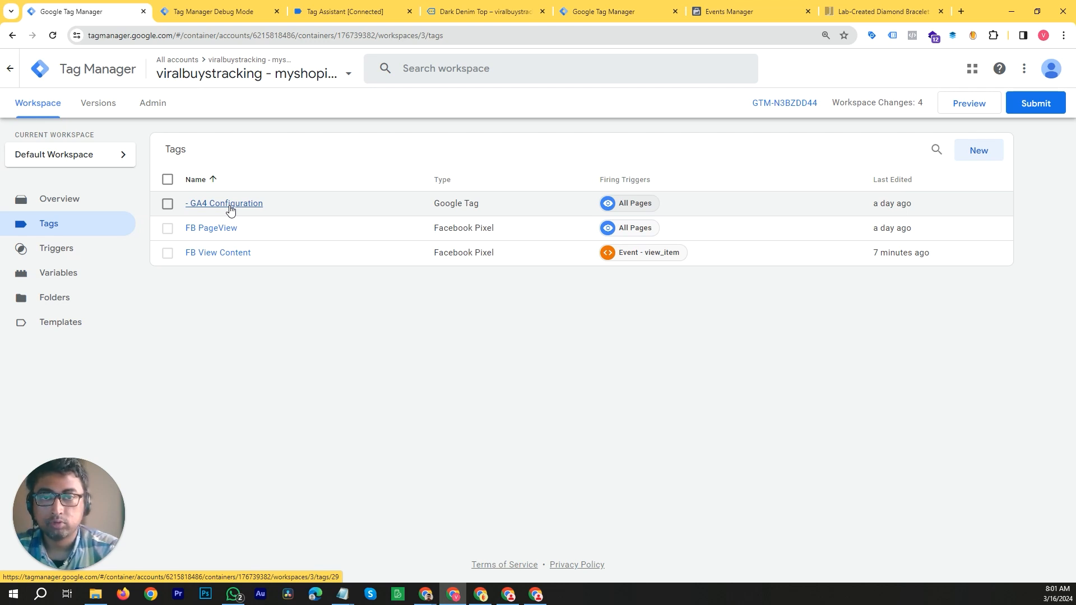
Reorder the browser tabs so the server container sits beside the web container and the store page precedes Tag Assistant
{"action": "left_click", "coordinate": [249, 8]}
{"action": "left_click_drag", "start_coordinate": [470, 5], "coordinate": [322, 4]}
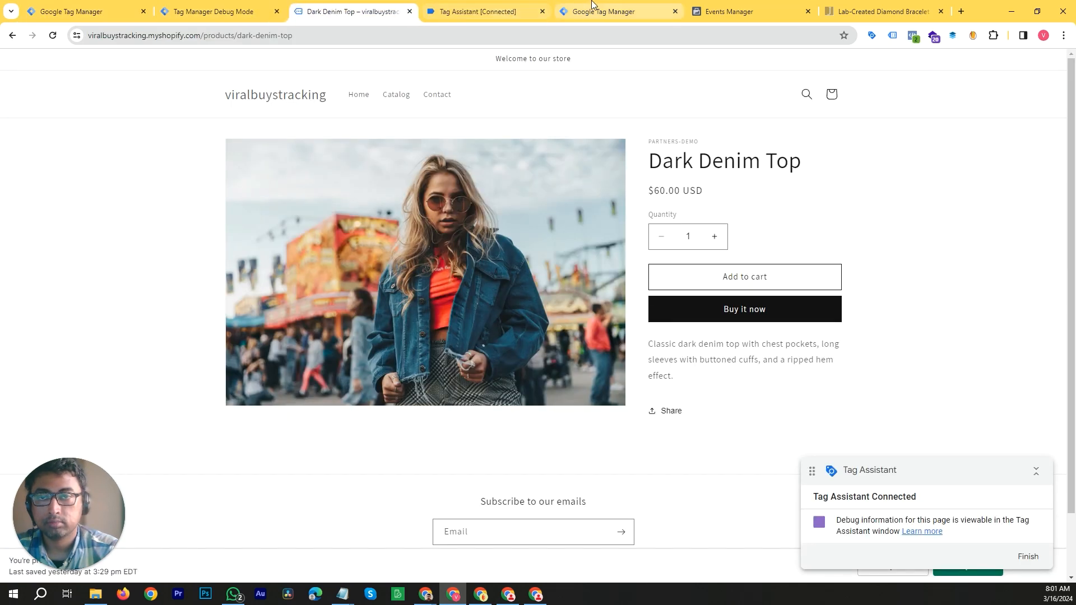
{"action": "left_click_drag", "start_coordinate": [592, 4], "coordinate": [203, 28]}
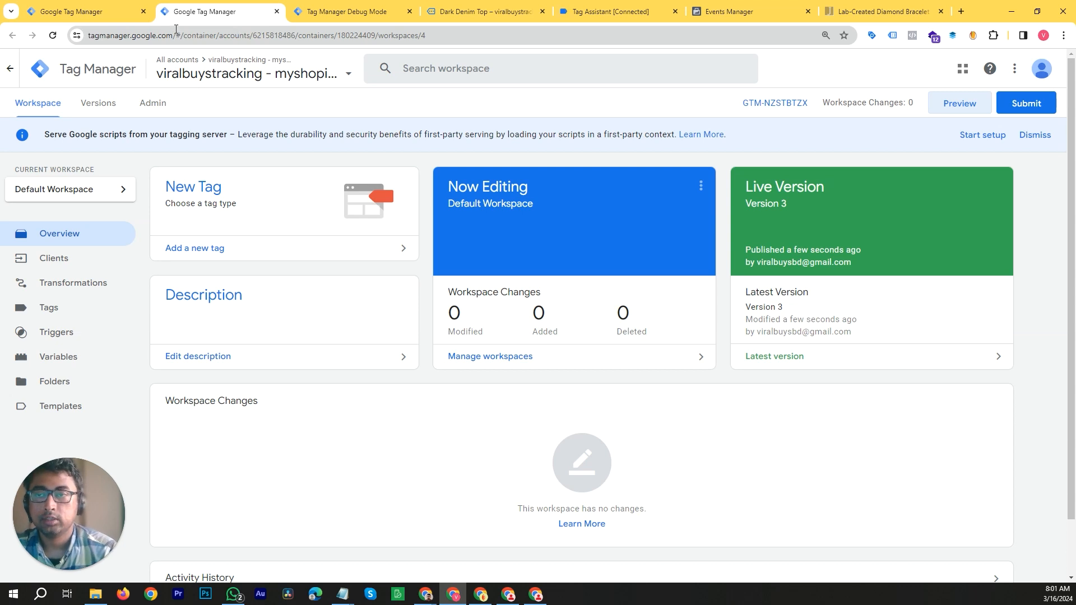
Check the web container's tags and the server debug view against the browser and server test events in Events Manager
{"action": "left_click", "coordinate": [100, 5]}
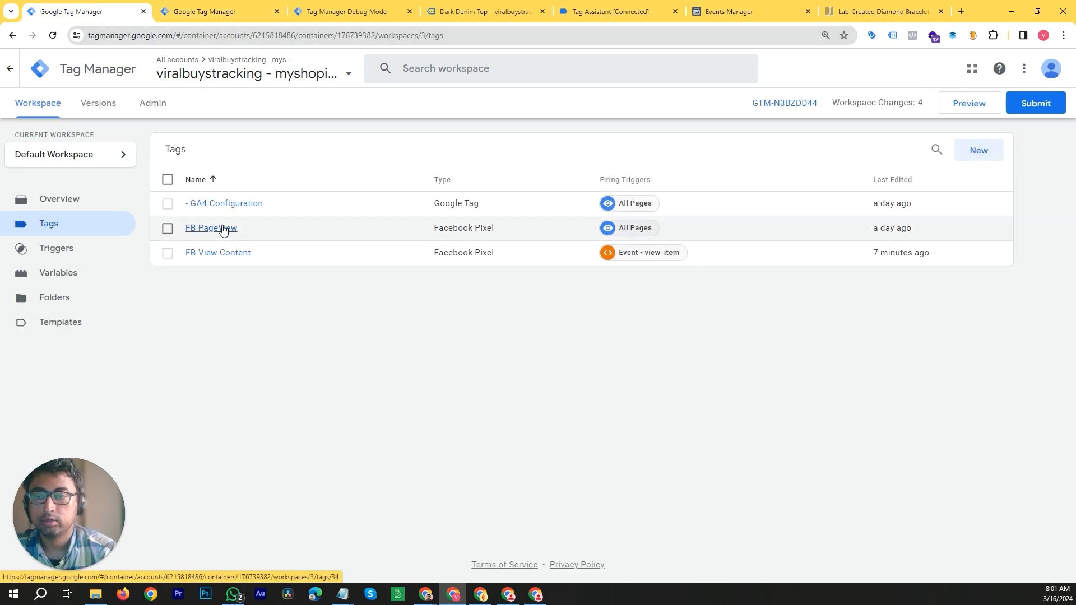
{"action": "left_click", "coordinate": [328, 7]}
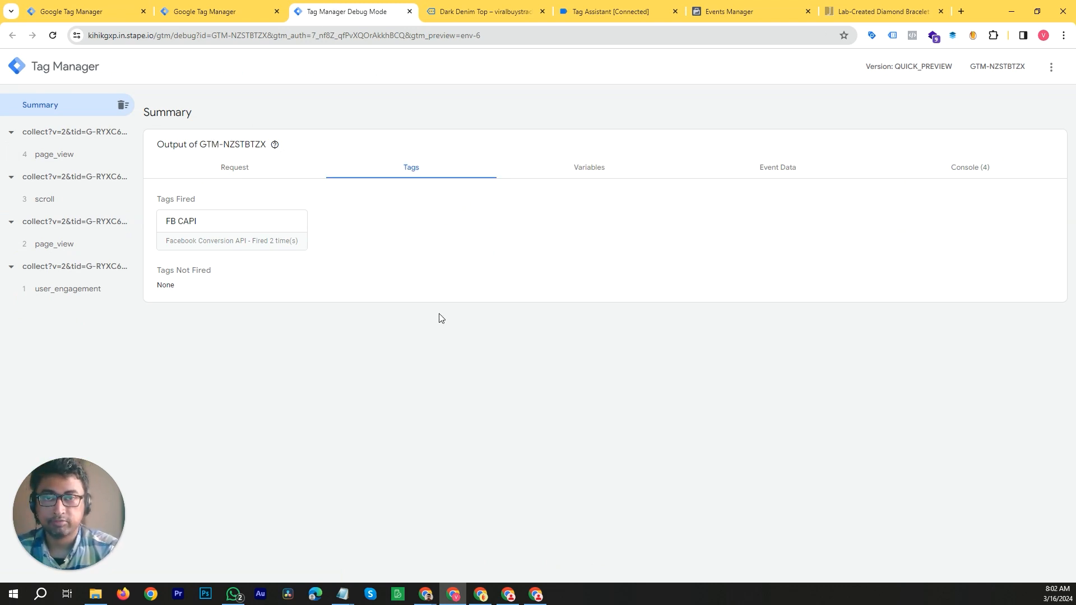
{"action": "left_click", "coordinate": [70, 14]}
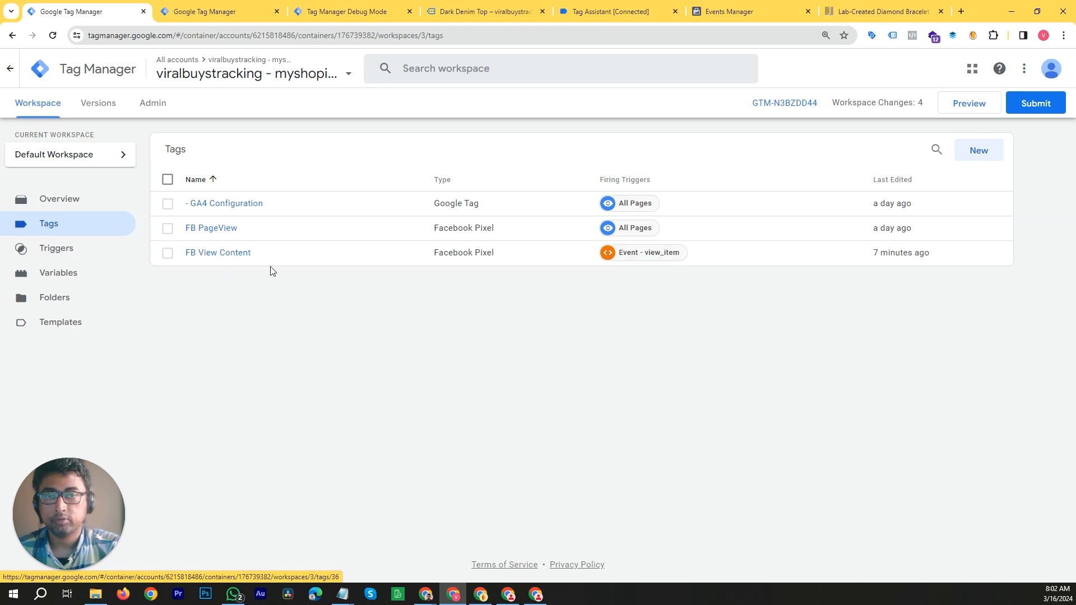
{"action": "left_click", "coordinate": [205, 11]}
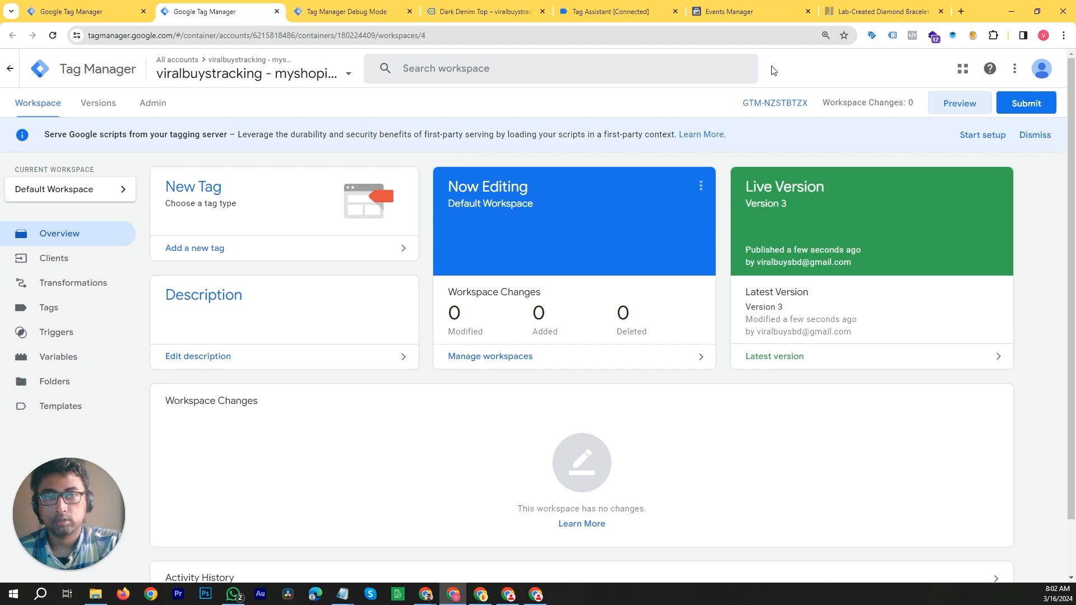
{"action": "left_click", "coordinate": [737, 11]}
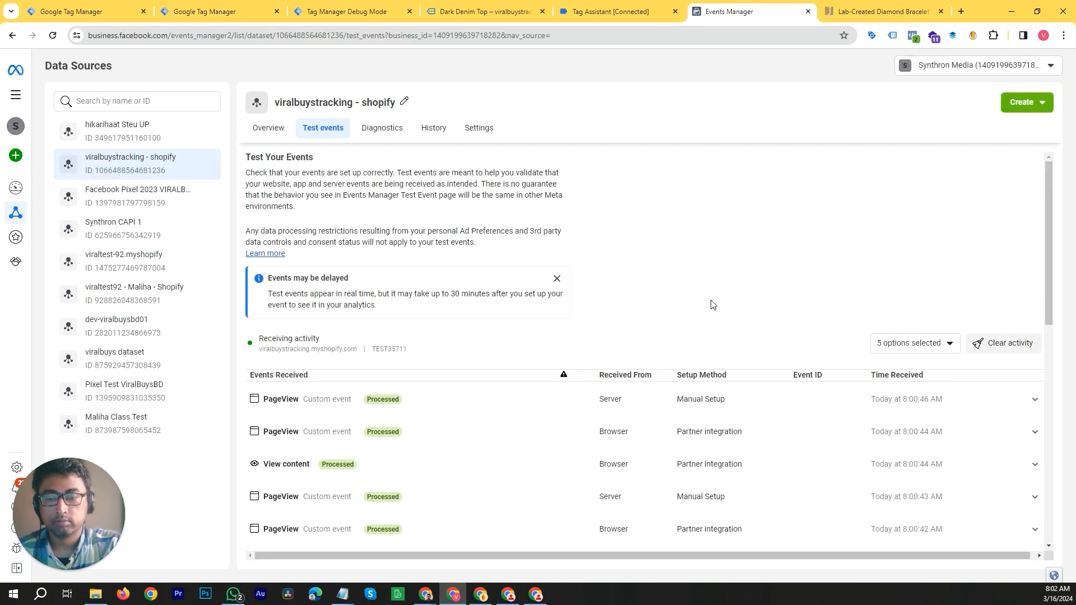
{"action": "scroll", "coordinate": [722, 303], "scroll_direction": "down", "scroll_amount": 3}
{"action": "scroll", "coordinate": [722, 303], "scroll_direction": "down", "scroll_amount": 2}
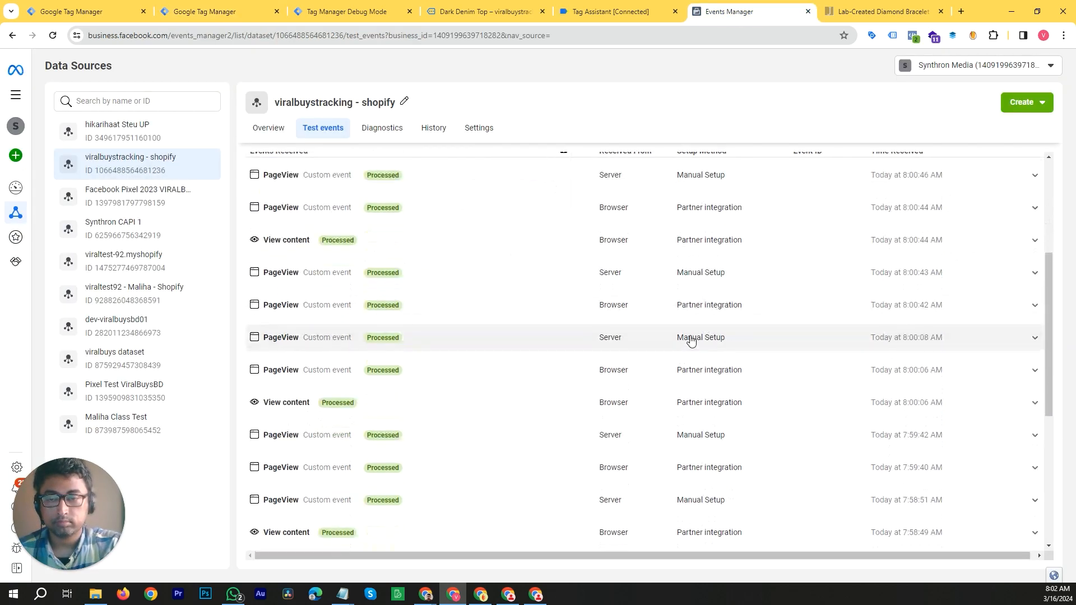
{"action": "scroll", "coordinate": [690, 339], "scroll_direction": "up", "scroll_amount": 5}
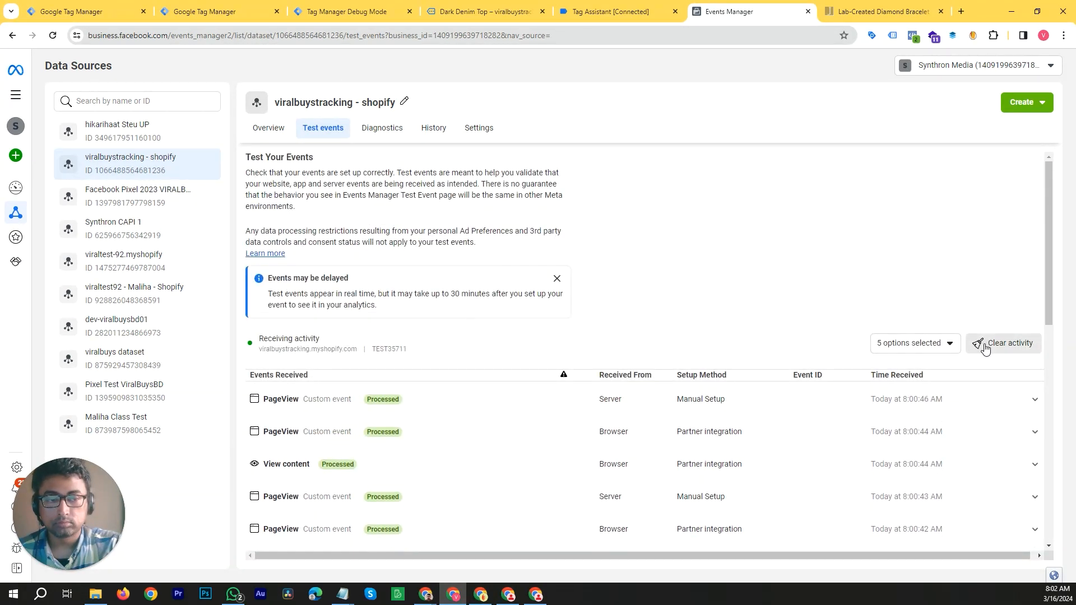
Clear the test event activity for the viralbuystracking - shopify dataset and expand the instructions for confirming the website's events
{"action": "left_click", "coordinate": [986, 344]}
{"action": "left_click", "coordinate": [669, 274]}
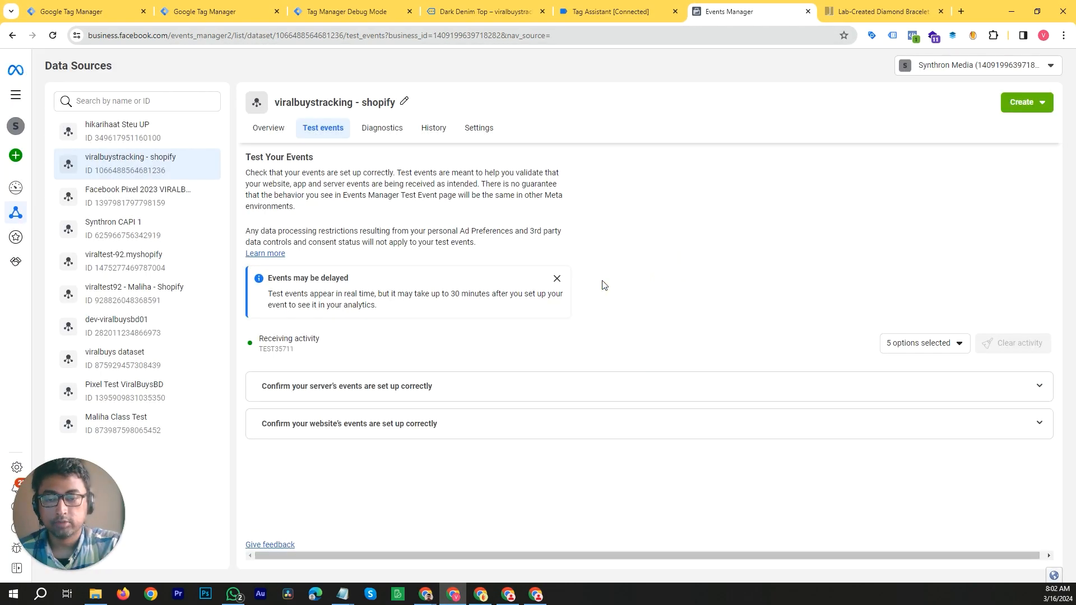
{"action": "left_click", "coordinate": [482, 424]}
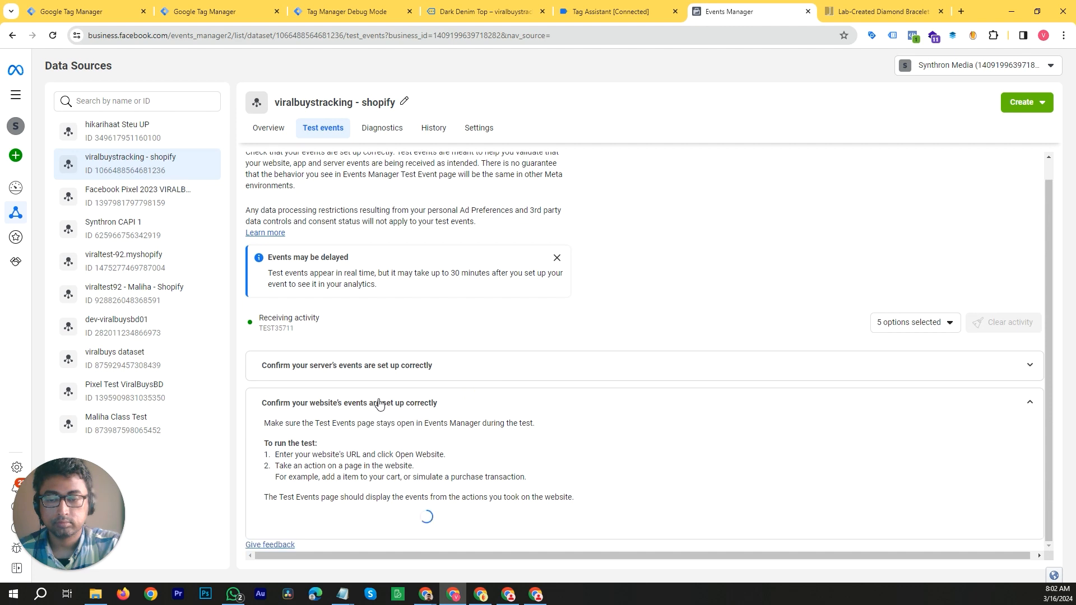
Open viralbuystracking.myshopify.com from the website event test in Events Manager
{"action": "scroll", "coordinate": [437, 392], "scroll_direction": "down", "scroll_amount": 2}
{"action": "left_click", "coordinate": [401, 482]}
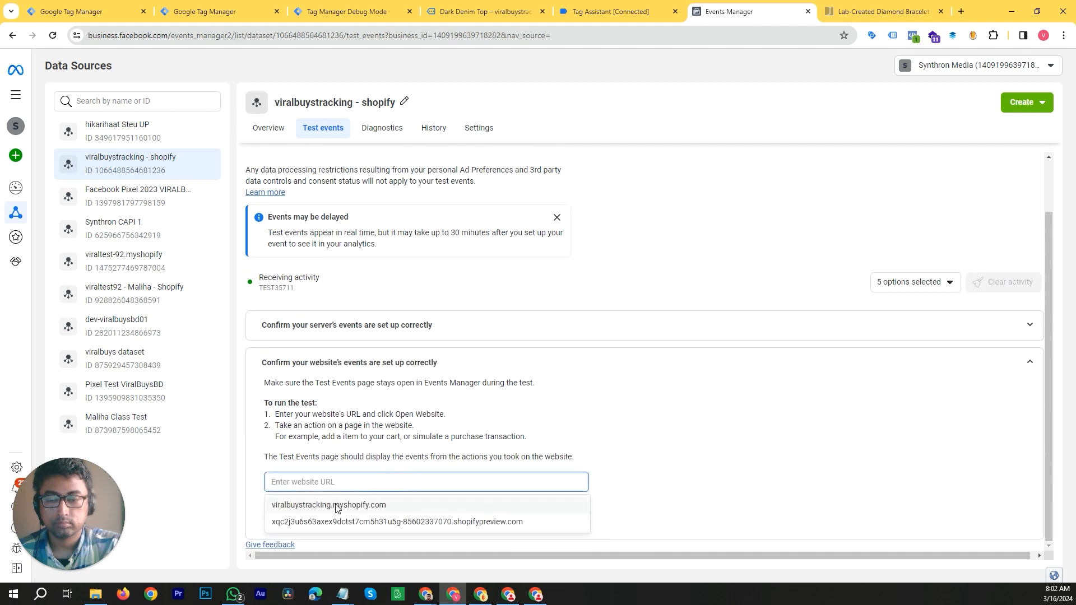
{"action": "left_click", "coordinate": [373, 506]}
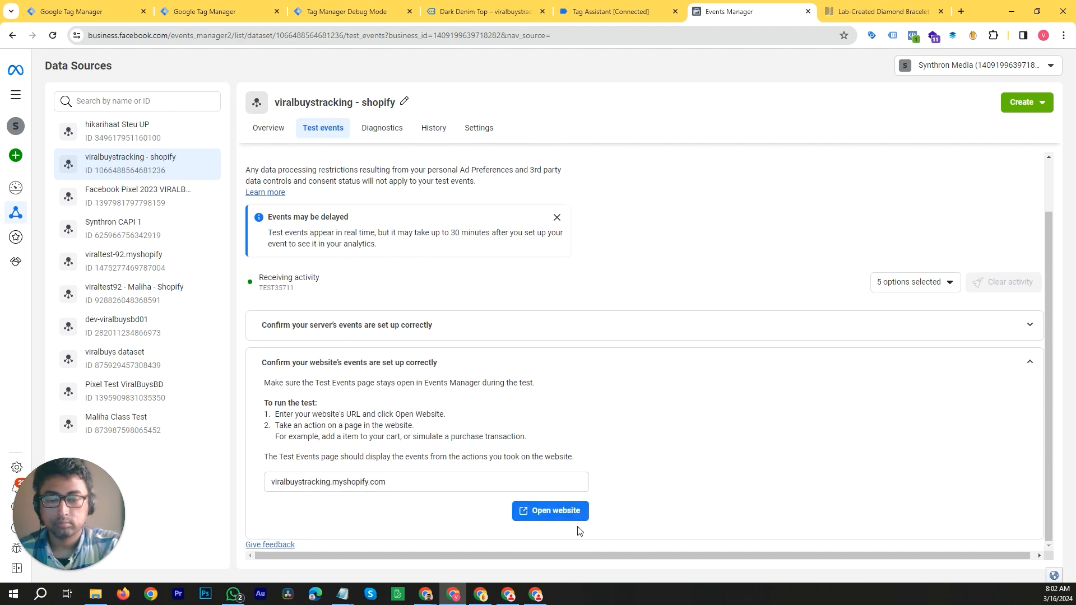
{"action": "left_click", "coordinate": [571, 511]}
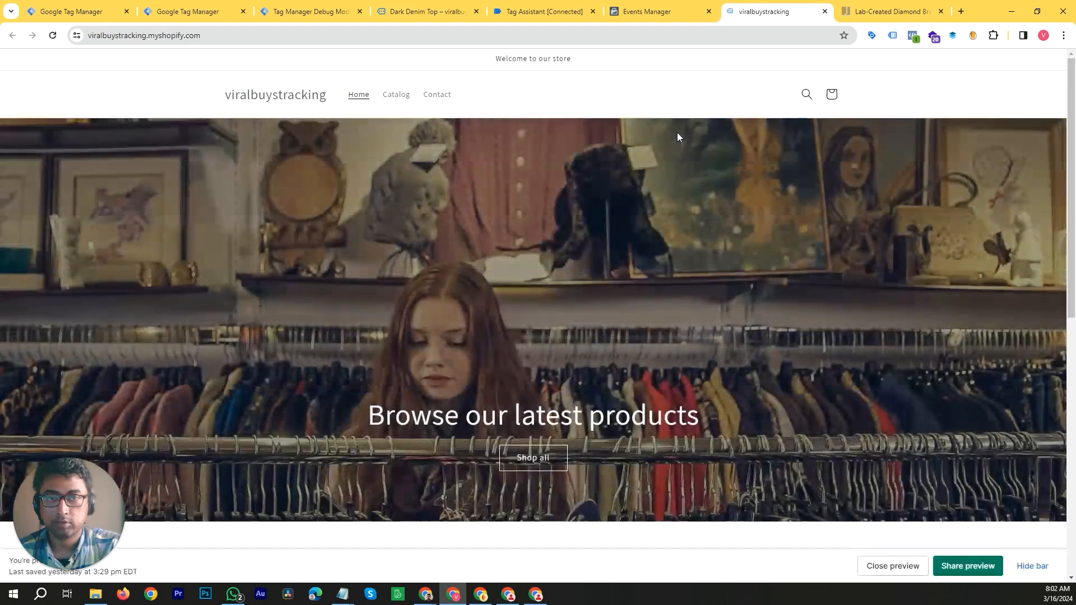
View the Classic Varsity Top product in the opened store and check the test events received in Events Manager
{"action": "scroll", "coordinate": [676, 134], "scroll_direction": "down", "scroll_amount": 10}
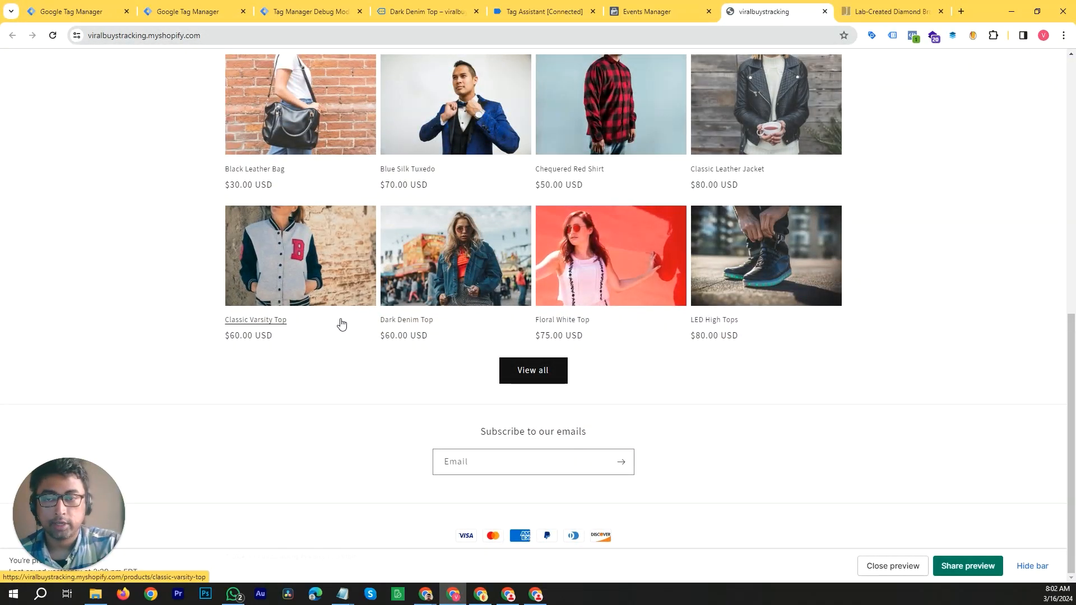
{"action": "left_click", "coordinate": [338, 267]}
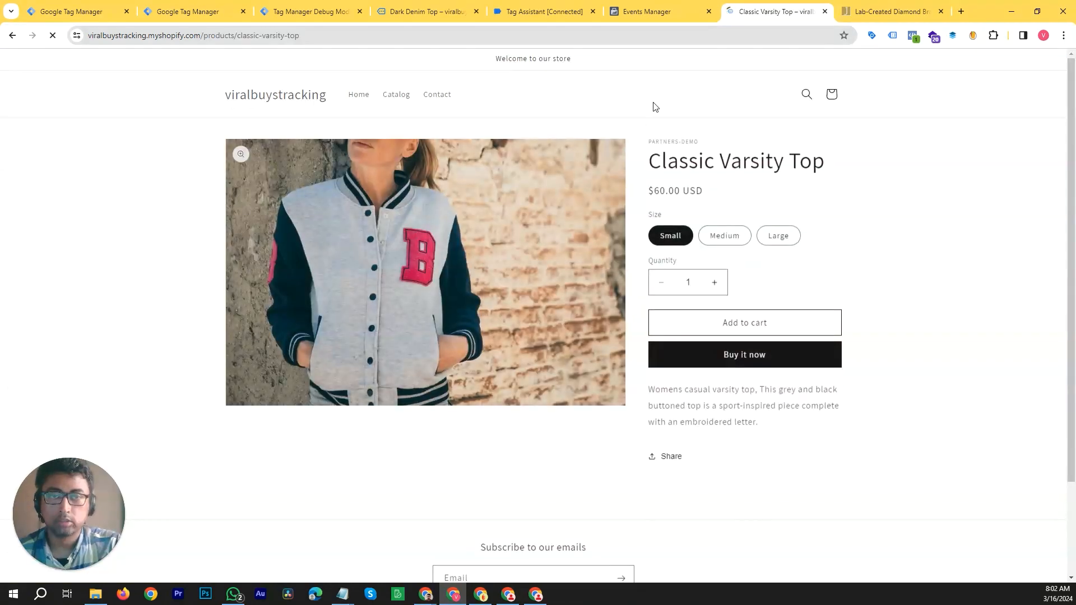
{"action": "left_click", "coordinate": [668, 4]}
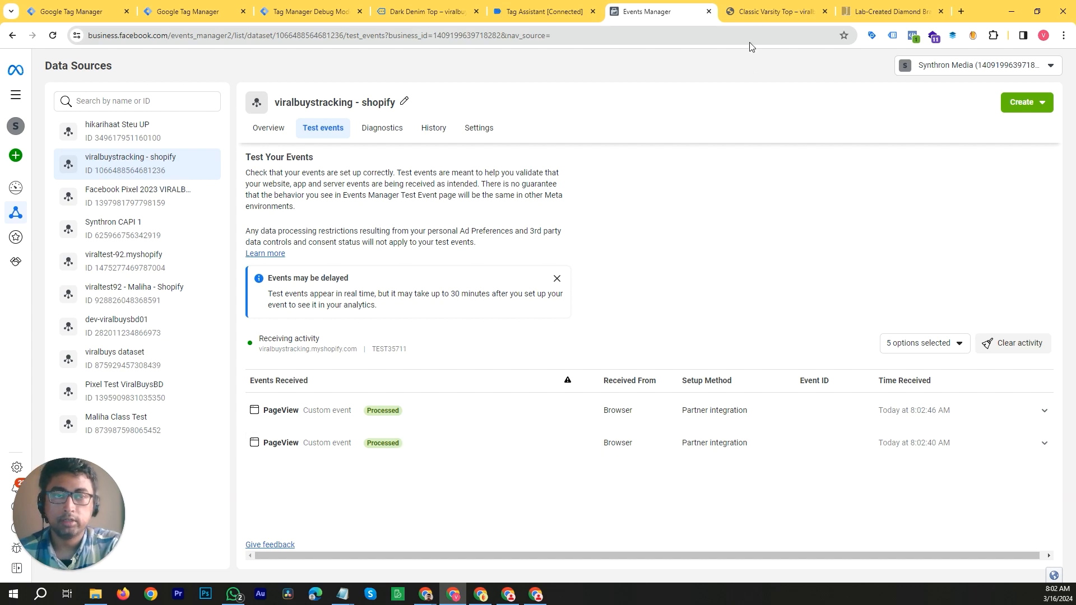
{"action": "left_click", "coordinate": [753, 15]}
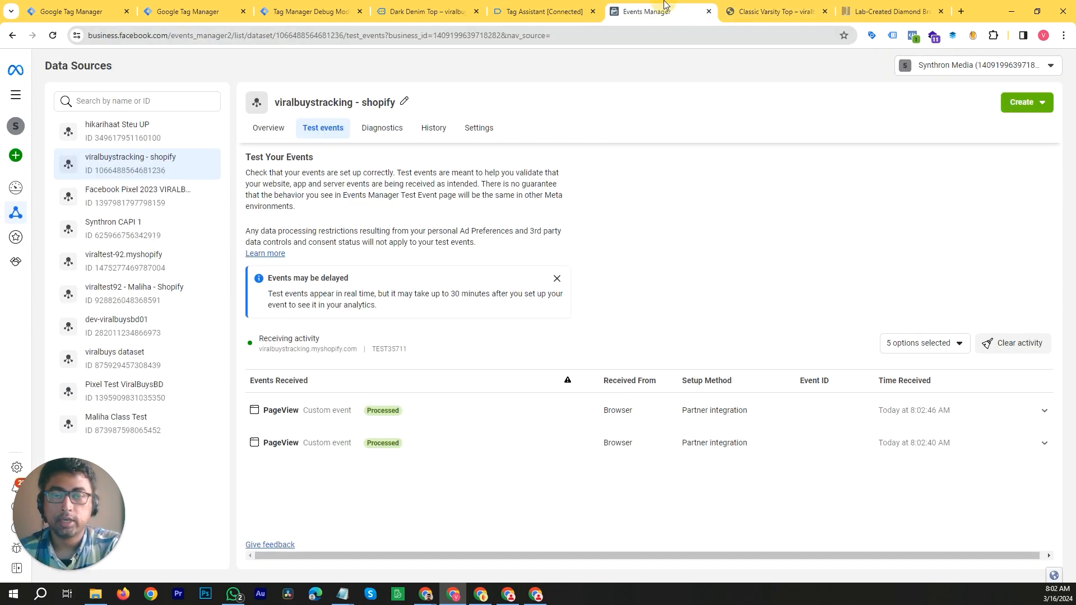
{"action": "left_click", "coordinate": [663, 6]}
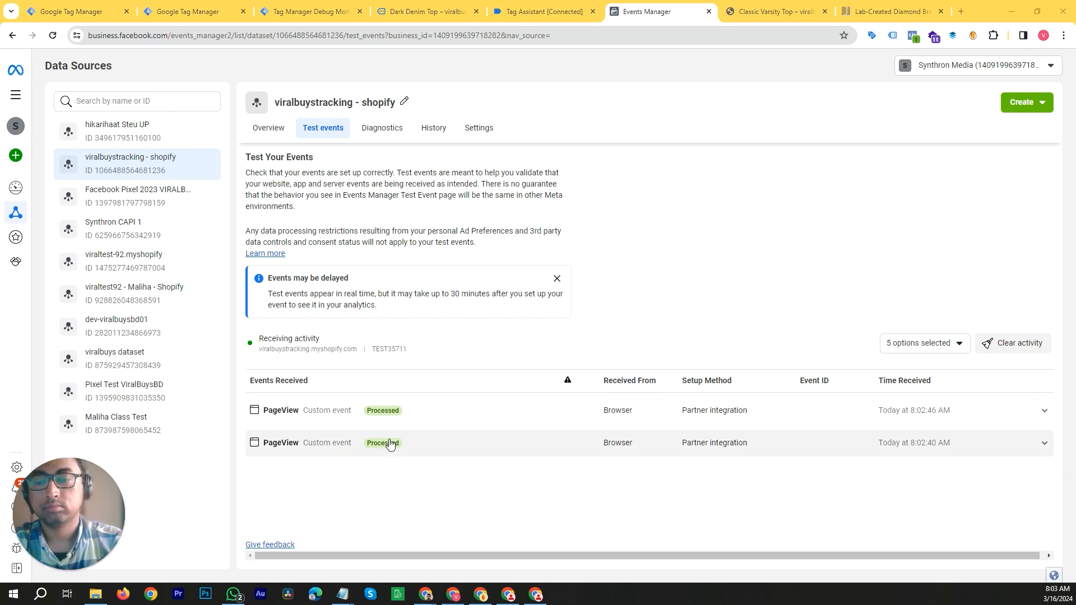
In the store page connected to Tag Assistant, go to the product catalog and open the Classic Varsity Top product
{"action": "left_click", "coordinate": [185, 11]}
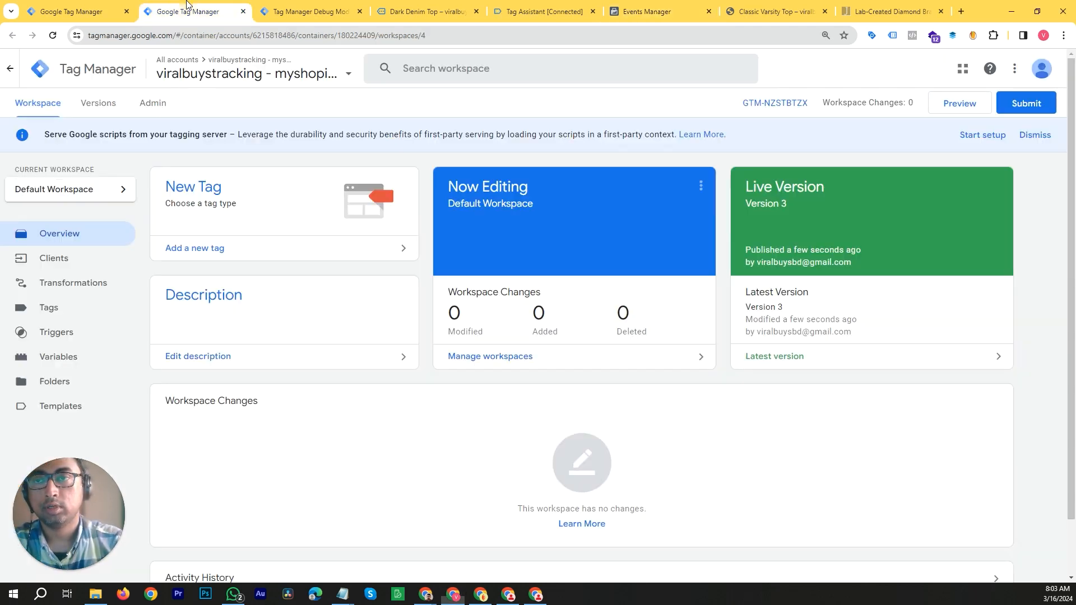
{"action": "left_click", "coordinate": [279, 11]}
{"action": "left_click", "coordinate": [387, 10]}
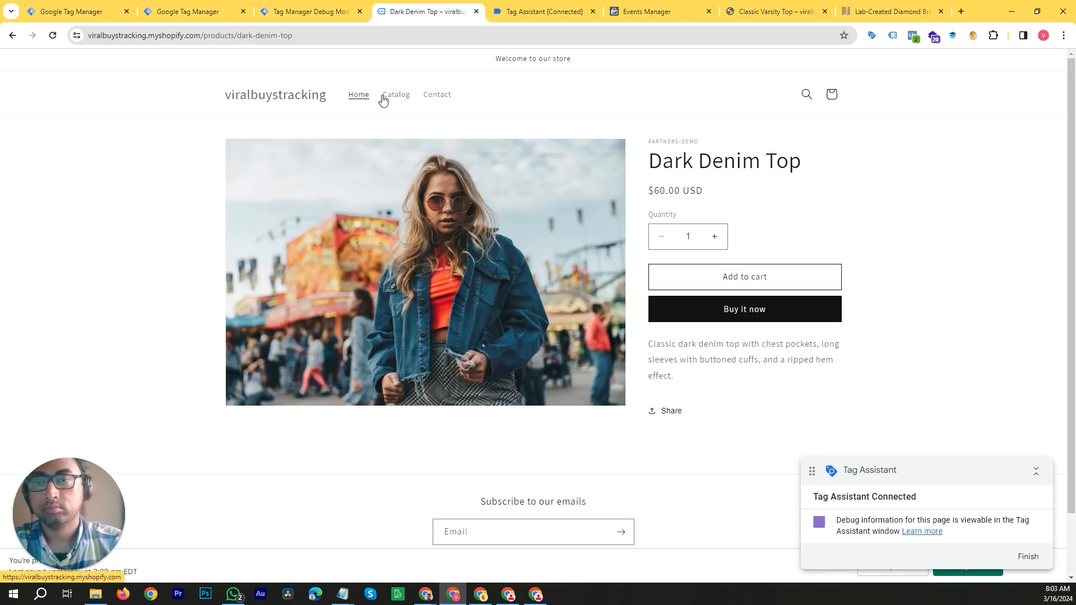
{"action": "left_click", "coordinate": [403, 99]}
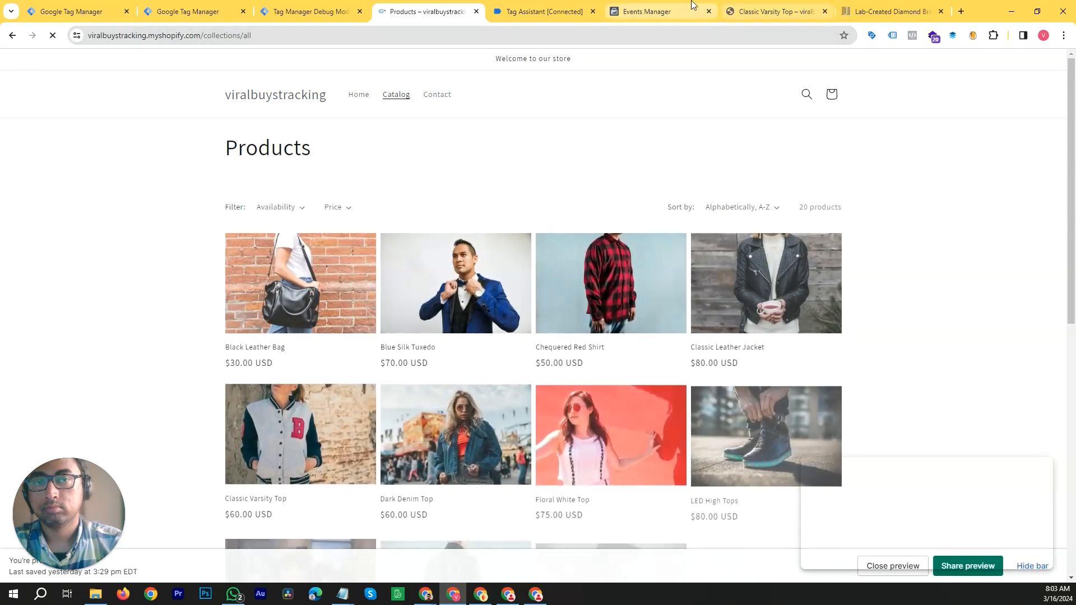
{"action": "left_click", "coordinate": [684, 6]}
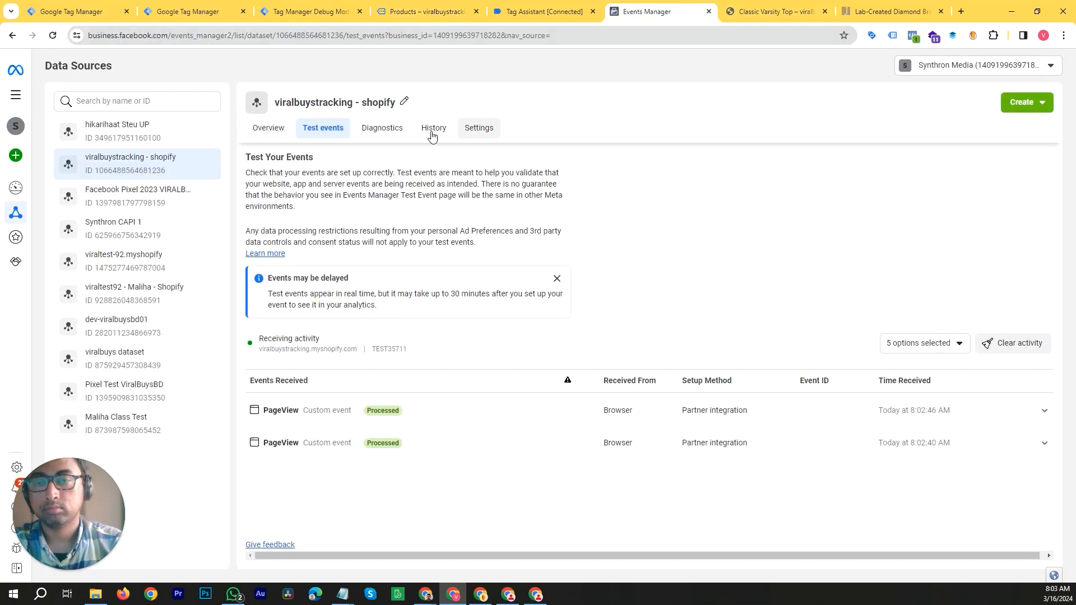
{"action": "left_click", "coordinate": [400, 7]}
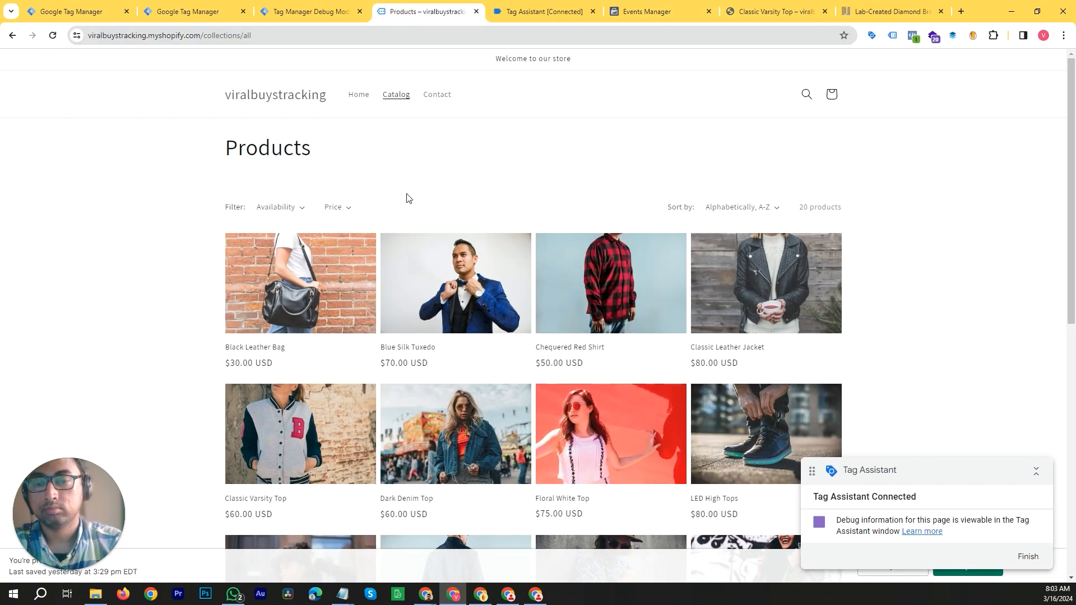
{"action": "left_click", "coordinate": [322, 421]}
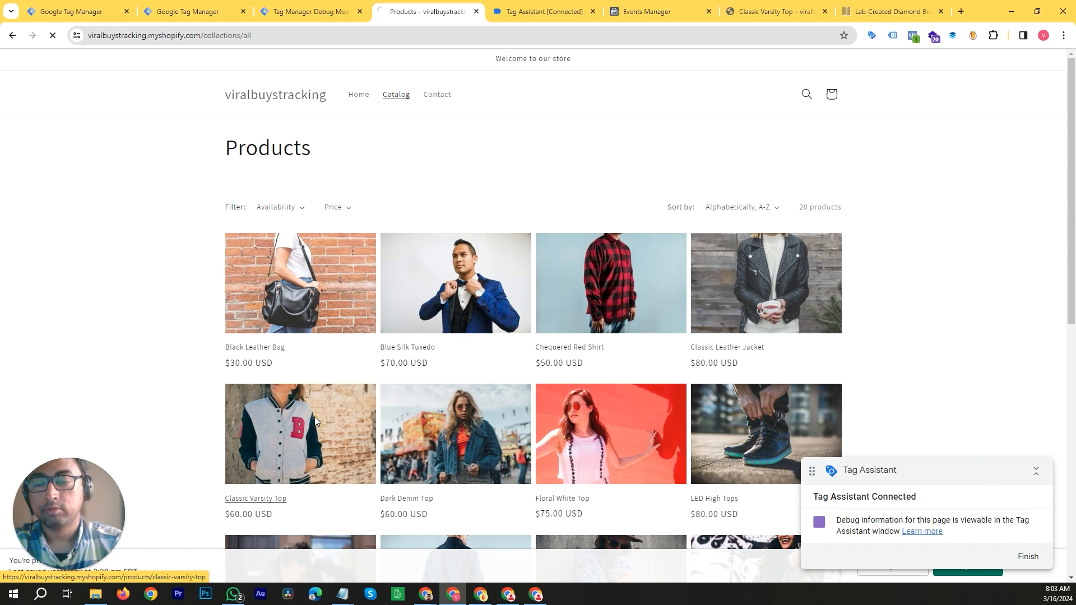
Check the browser and server test events in Events Manager against the web container's tag list
{"action": "left_click", "coordinate": [662, 7]}
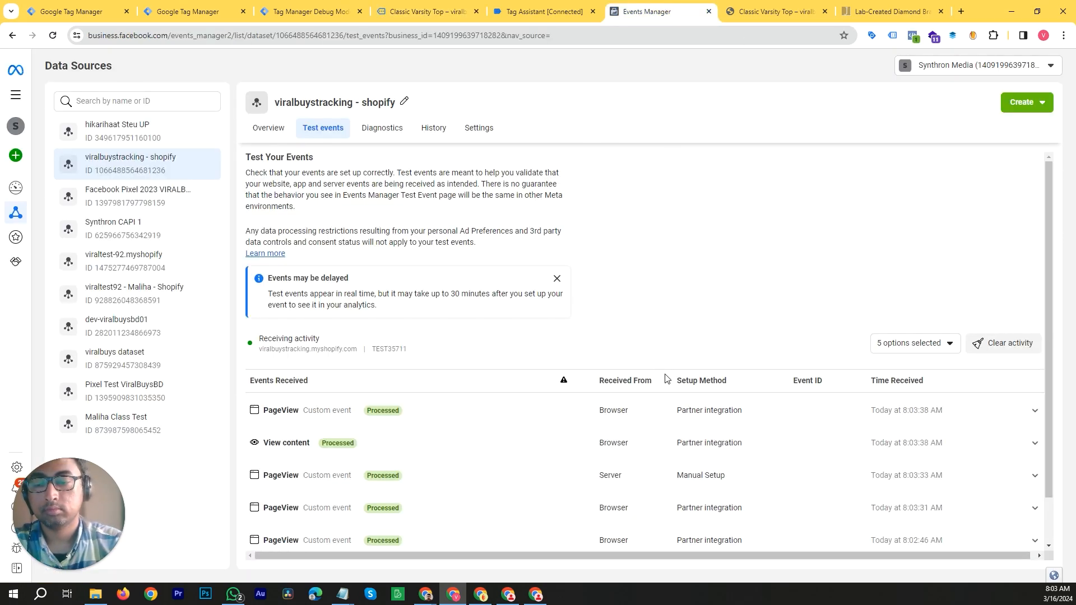
{"action": "scroll", "coordinate": [303, 493], "scroll_direction": "down", "scroll_amount": 1}
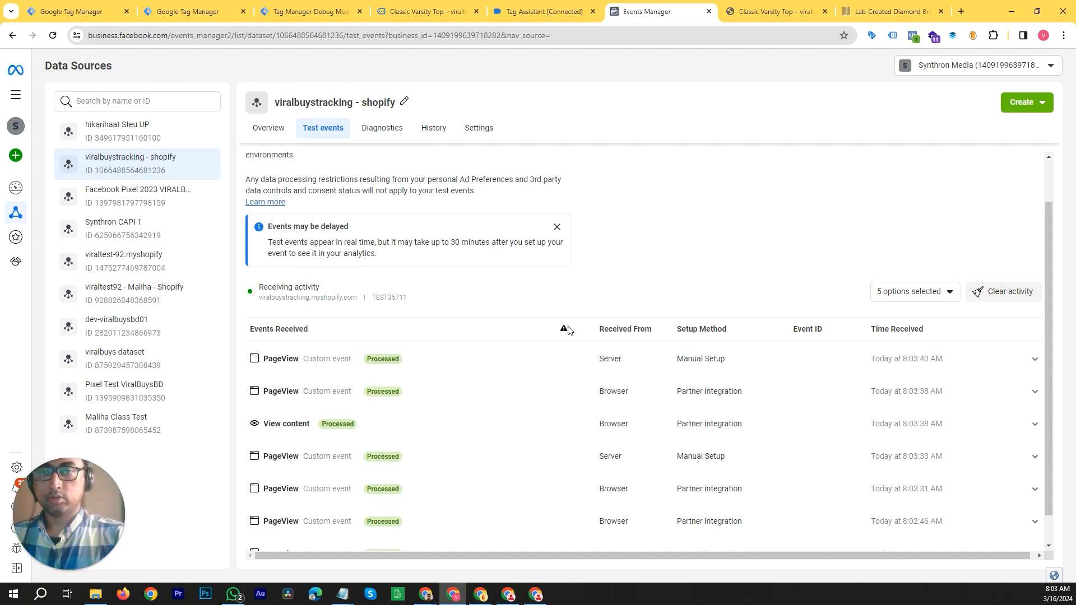
{"action": "left_click", "coordinate": [101, 12]}
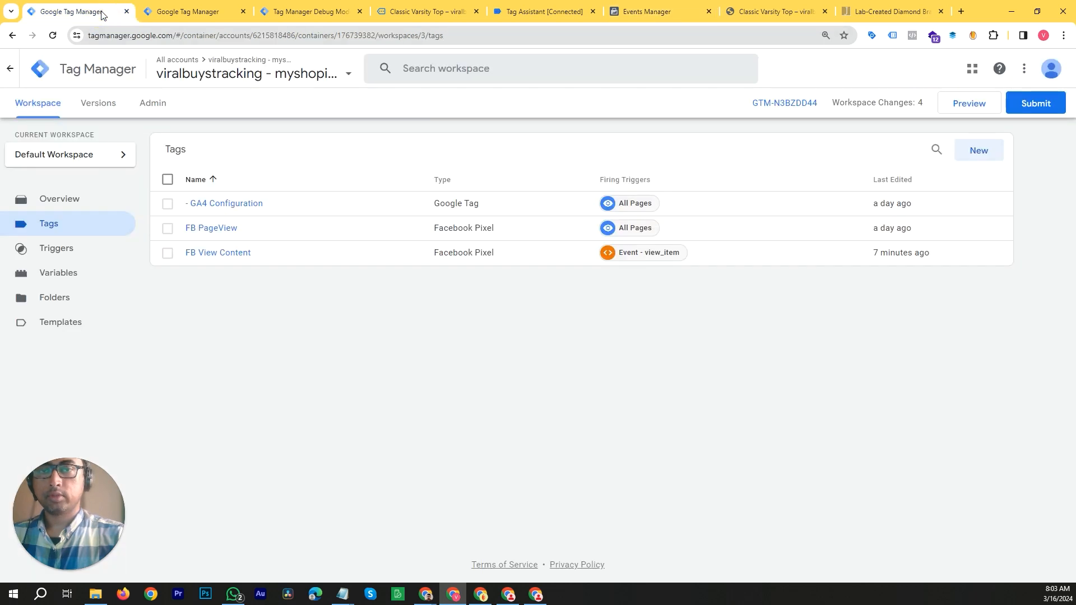